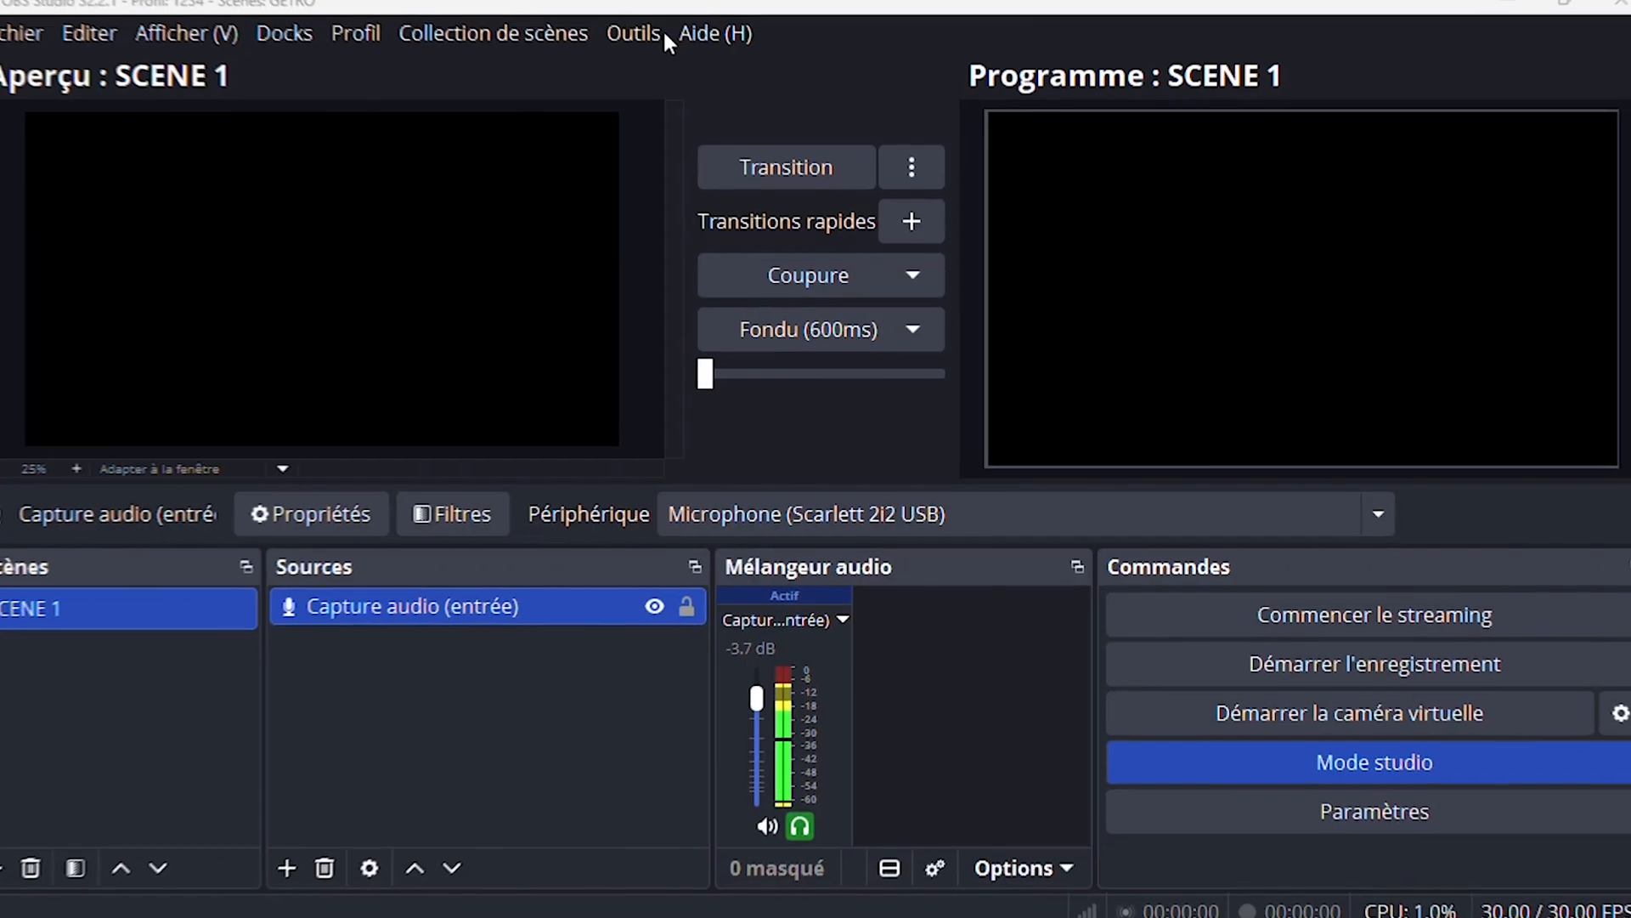
Step: Create a new Texte (GDI+) source in SCENE 1
{"action": "left_click", "coordinate": [567, 772]}
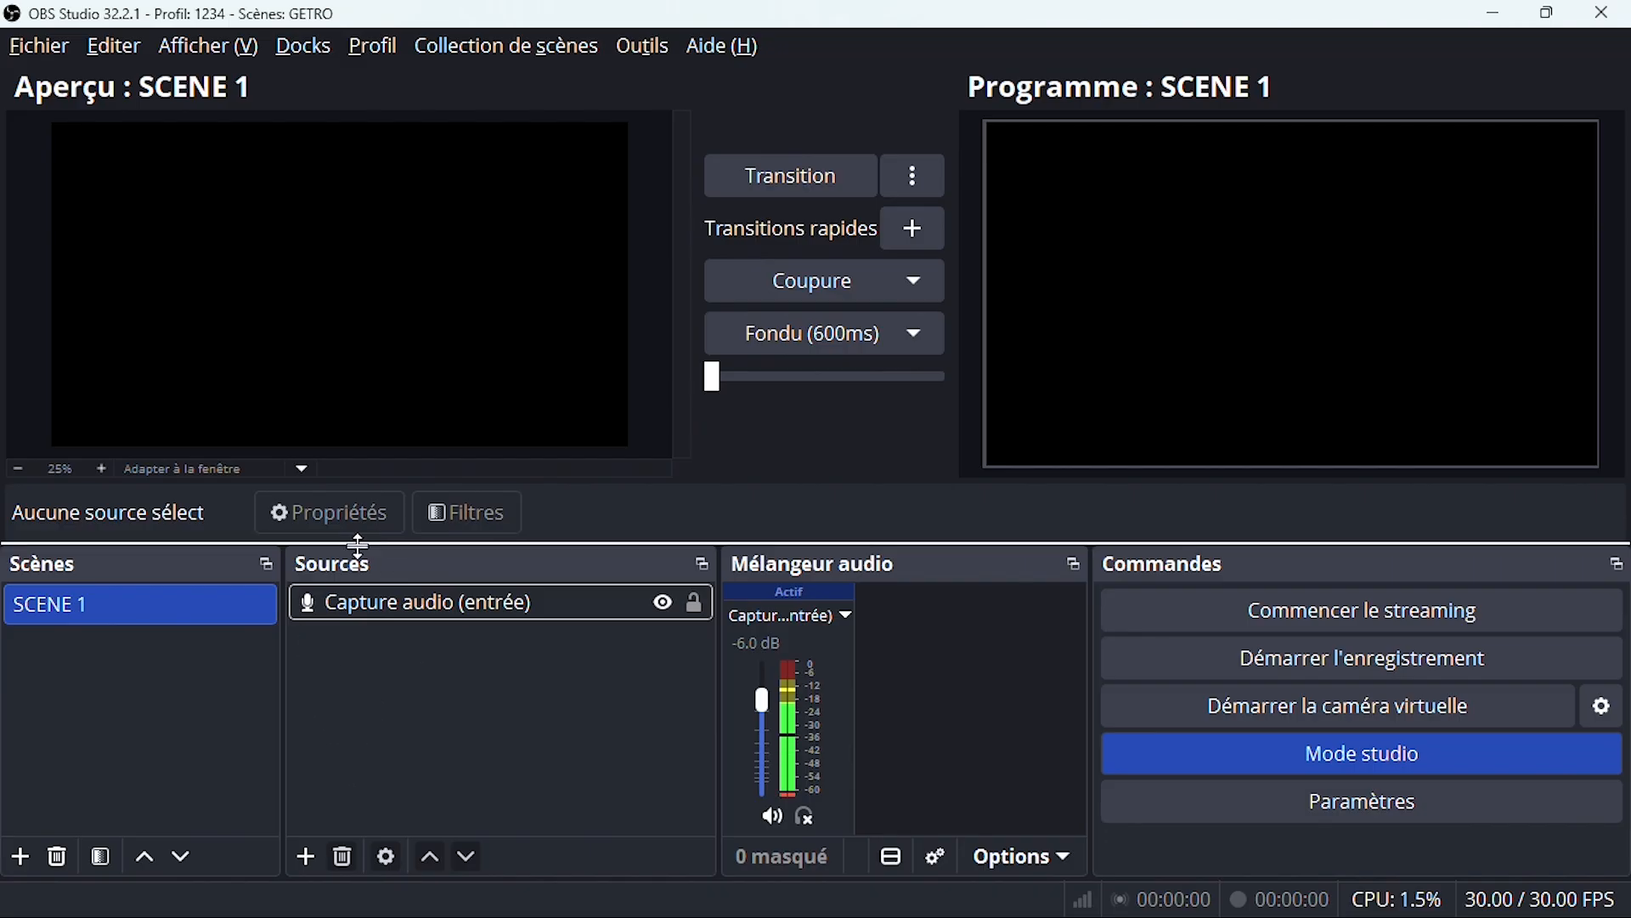
{"action": "left_click", "coordinate": [305, 855]}
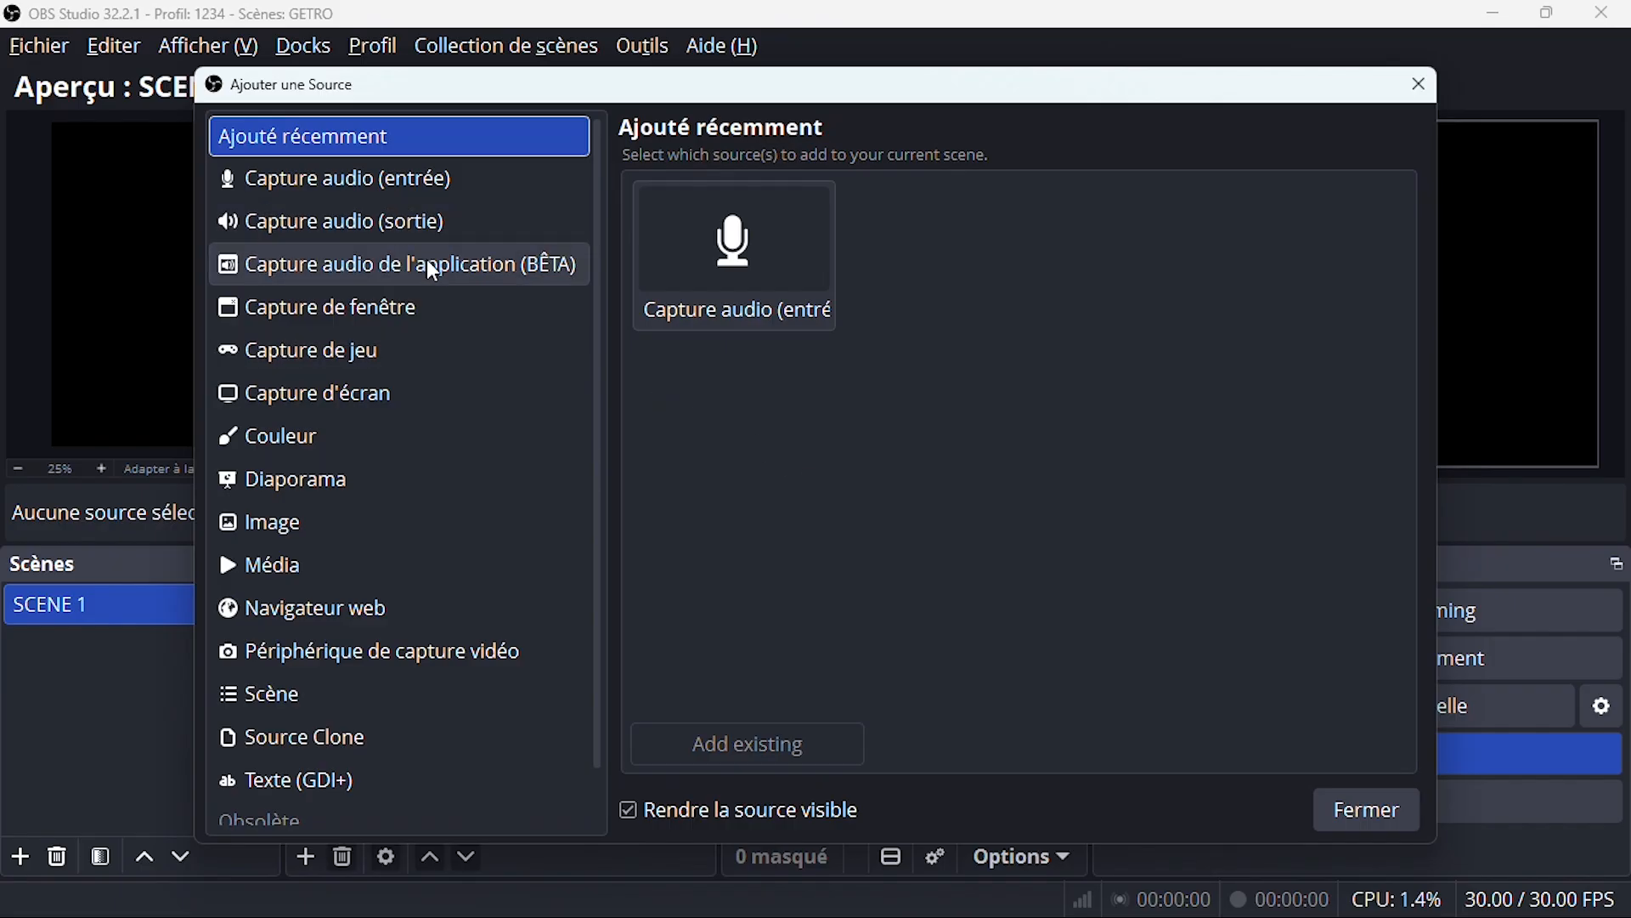
{"action": "left_click_drag", "start_coordinate": [600, 394], "coordinate": [598, 553]}
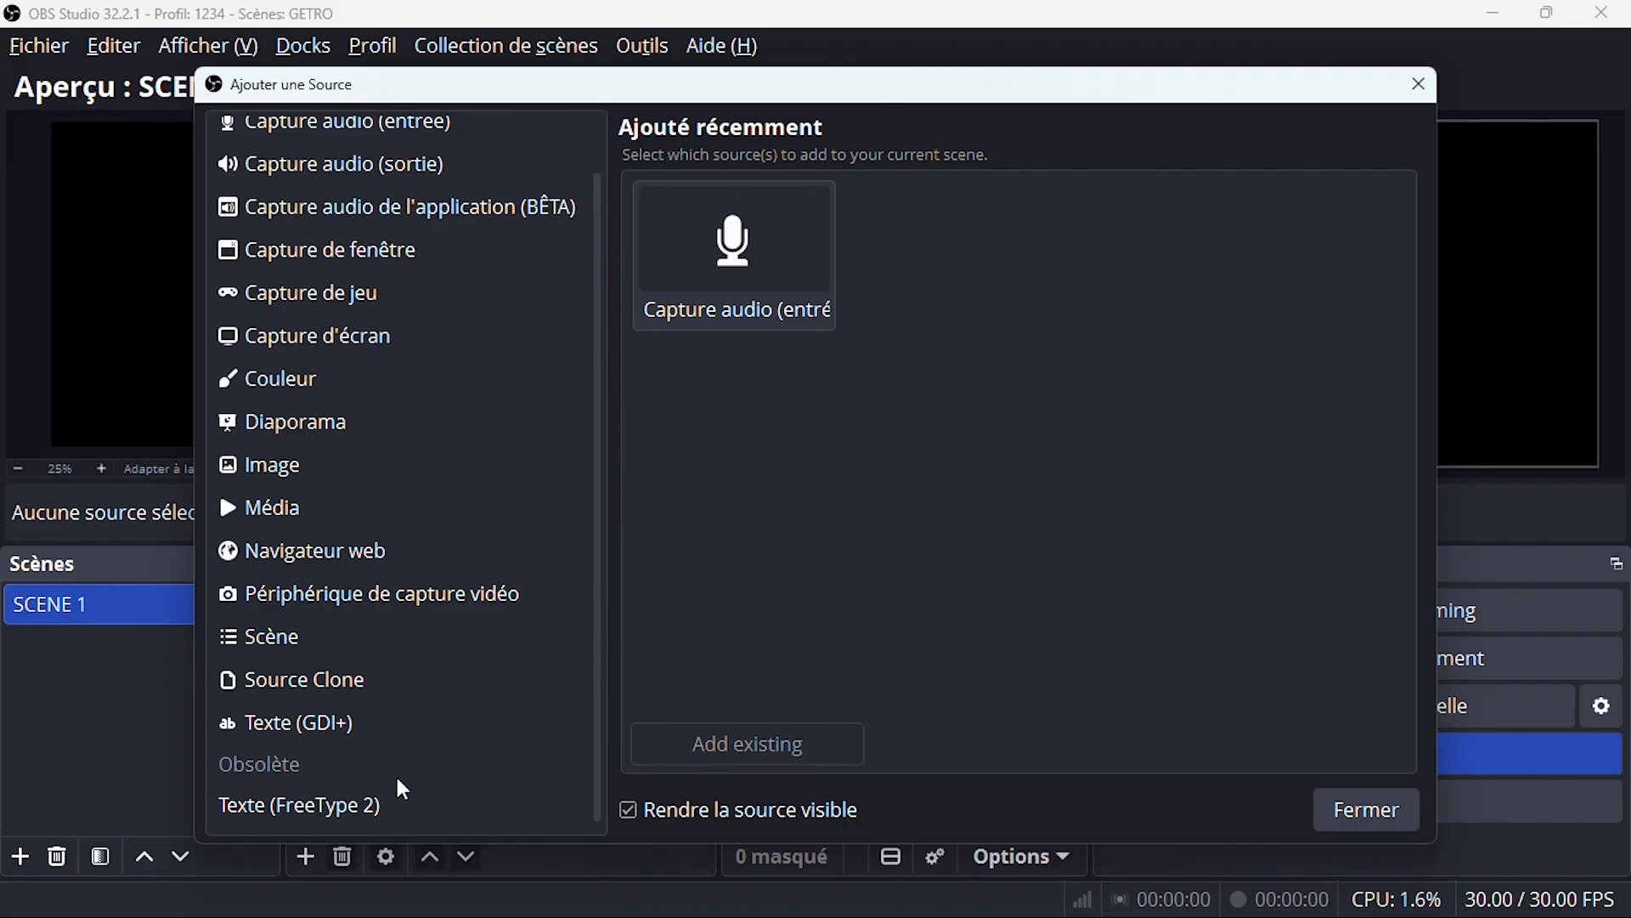
{"action": "left_click", "coordinate": [282, 727]}
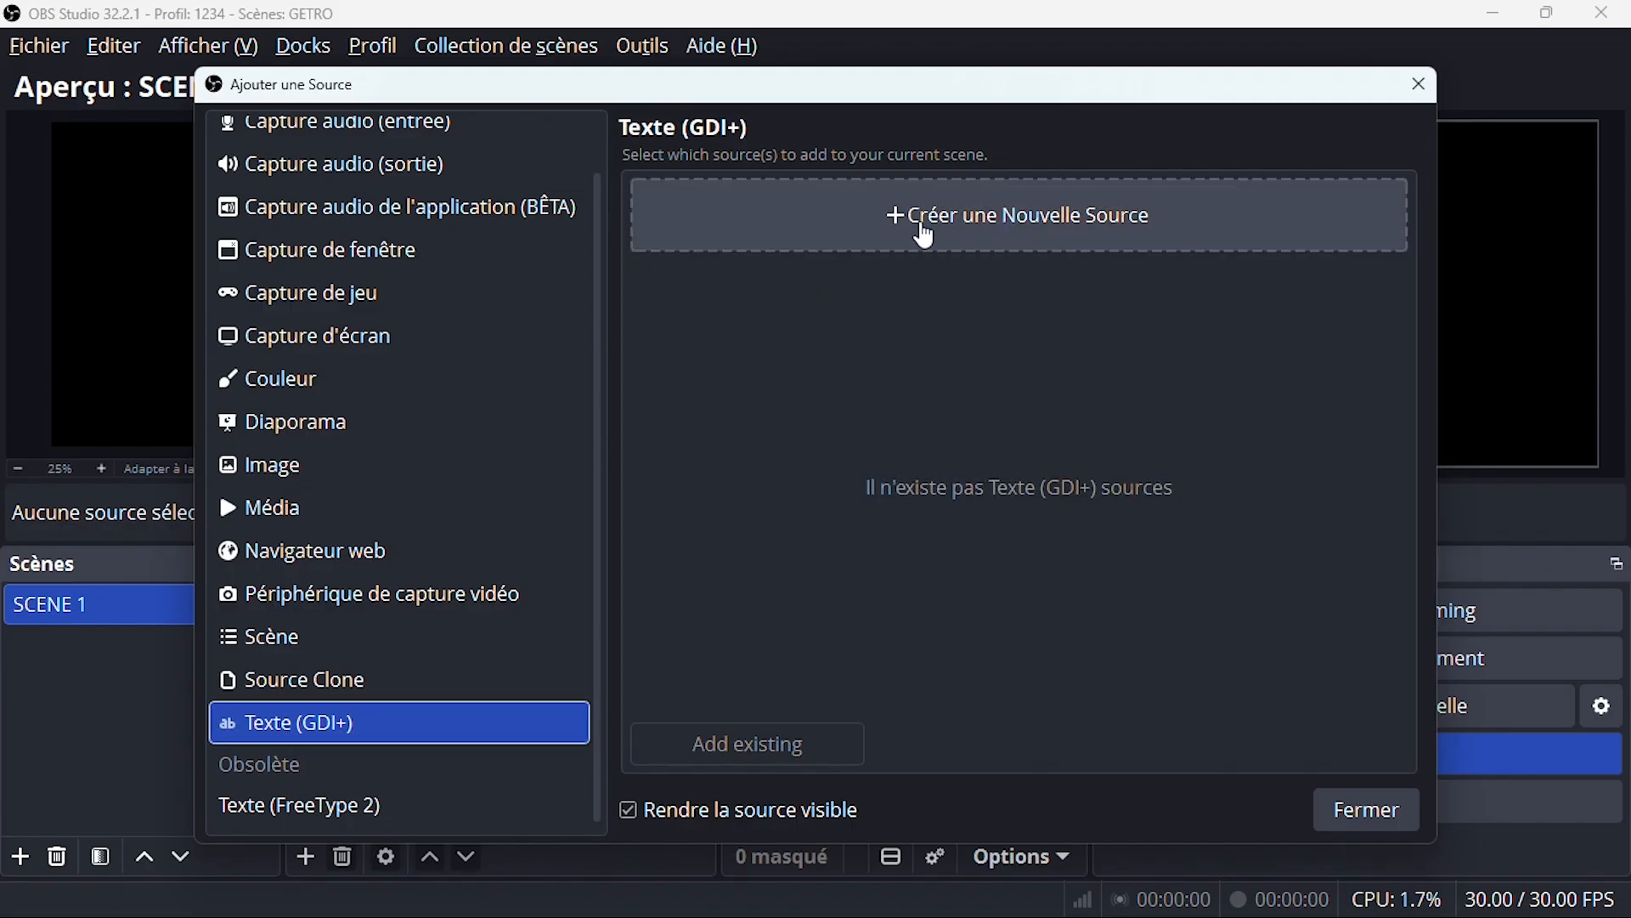
{"action": "left_click", "coordinate": [967, 222]}
Step: Enter 00:00 as the placeholder text of the new text source
{"action": "left_click", "coordinate": [669, 541]}
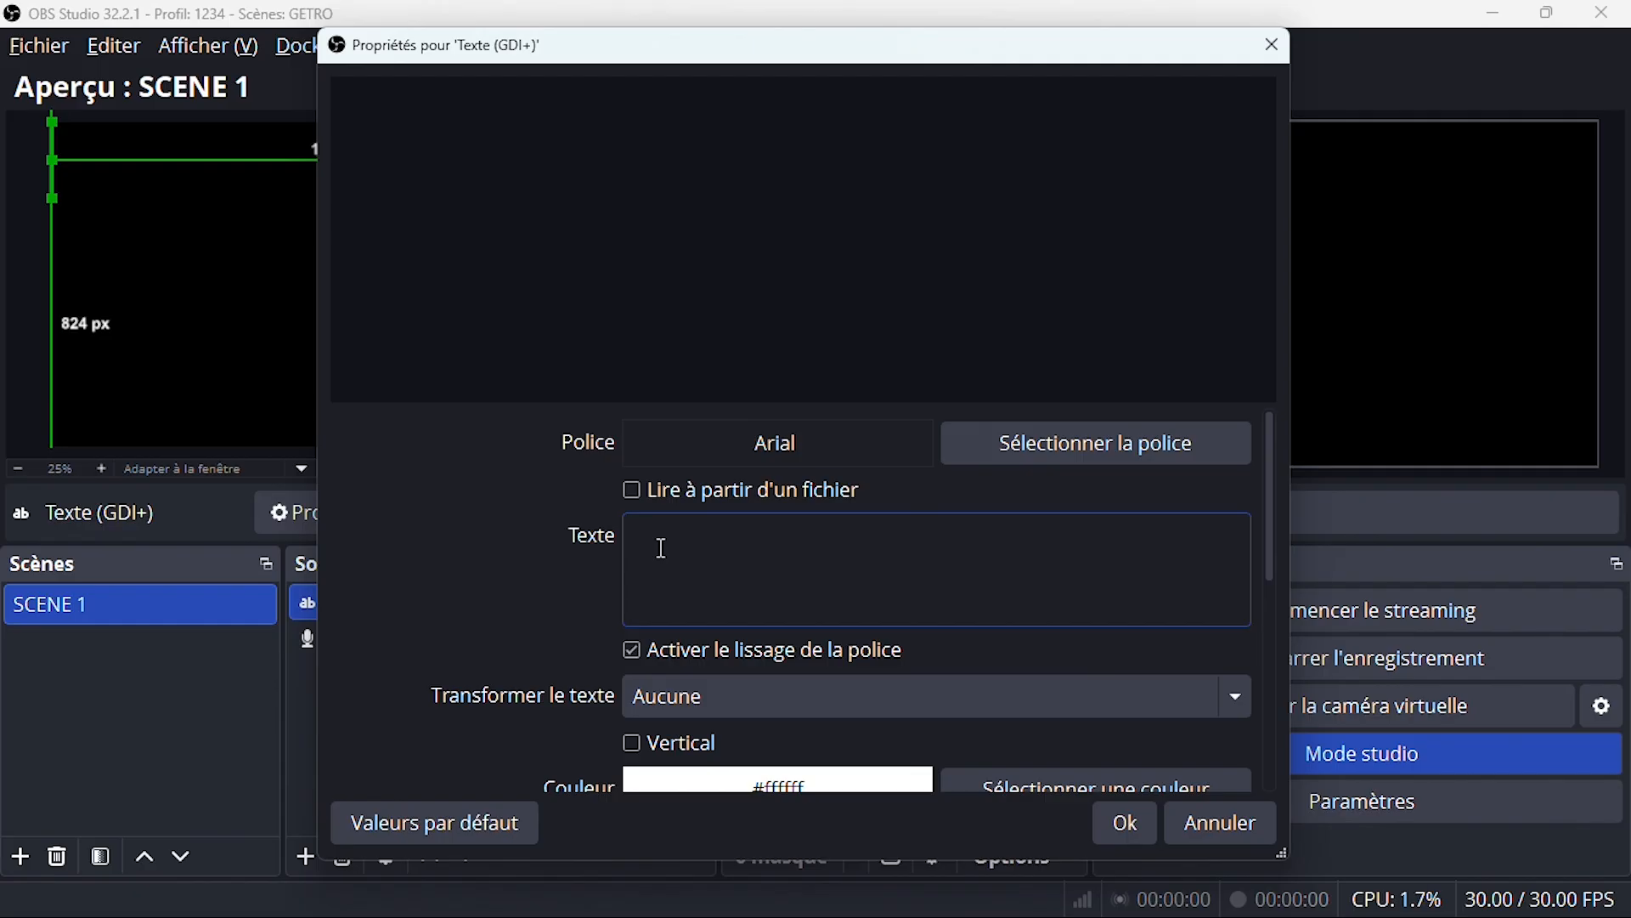
{"action": "type", "text": "00"}
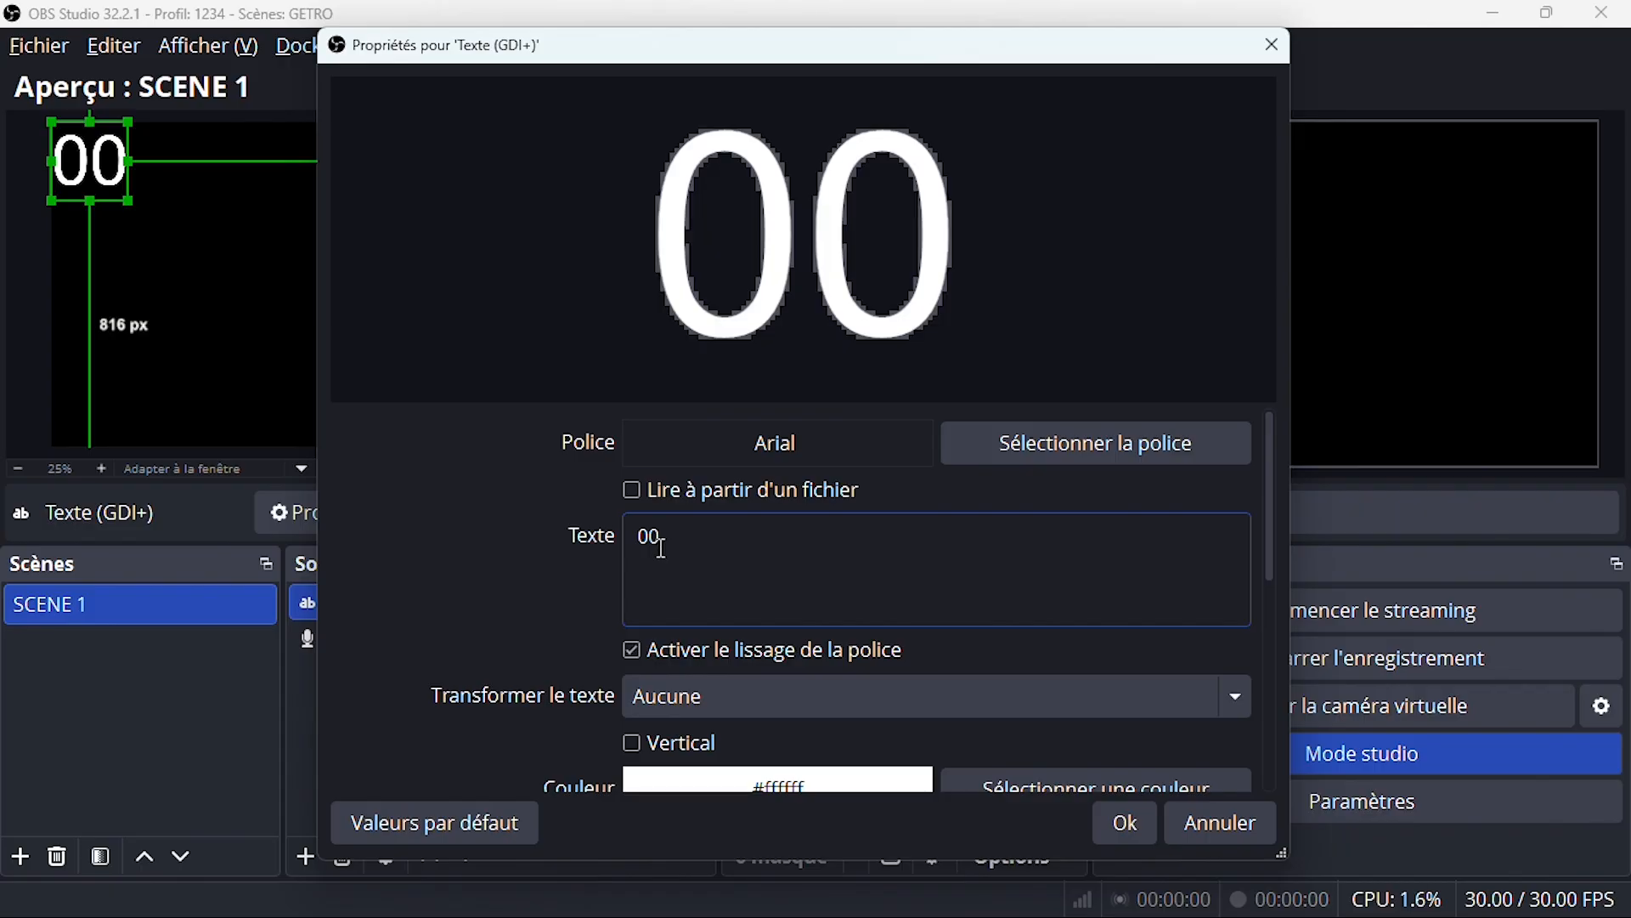
{"action": "type", "text": ":"}
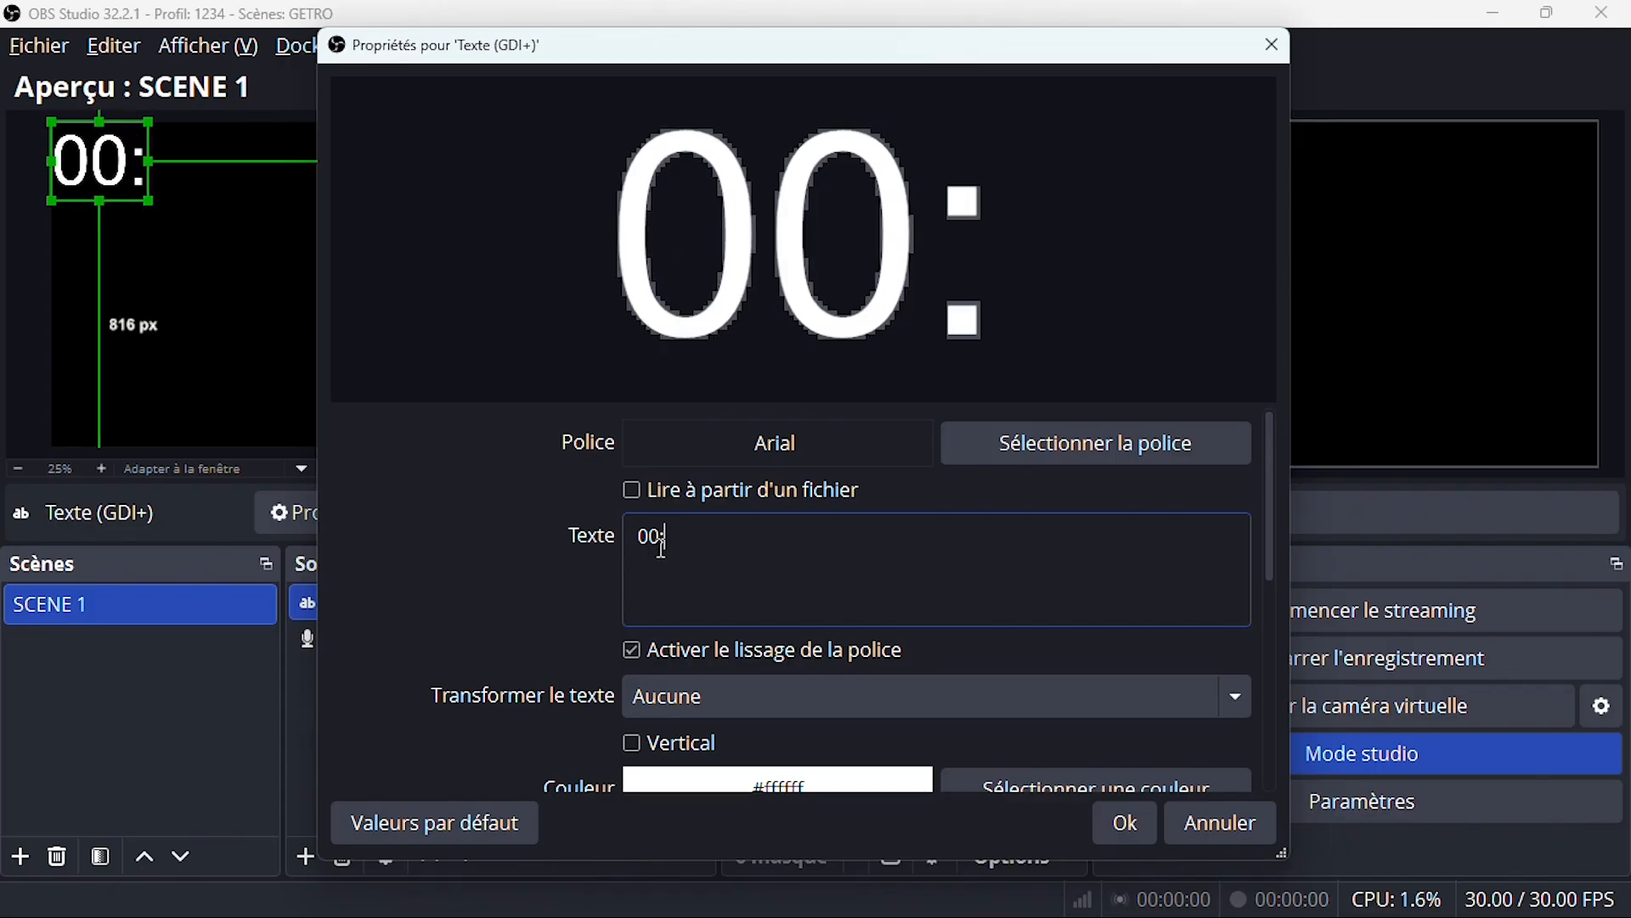
{"action": "type", "text": "00"}
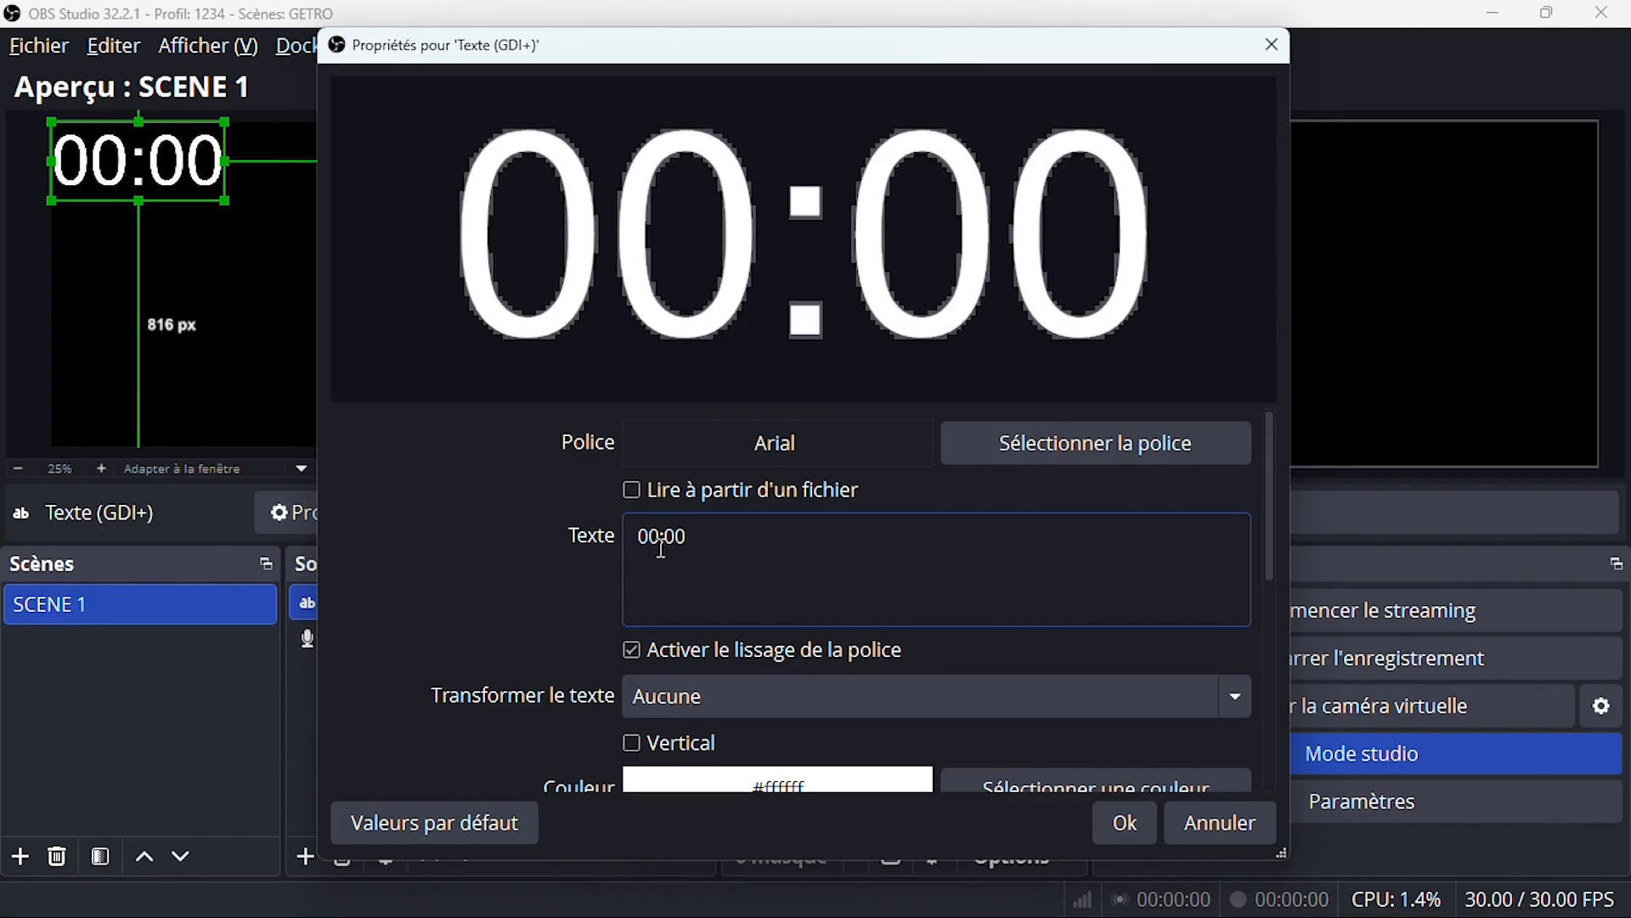
Step: Set the text source's font to Arial with the Black style and accept its properties
{"action": "left_click_drag", "start_coordinate": [1263, 459], "coordinate": [1260, 553]}
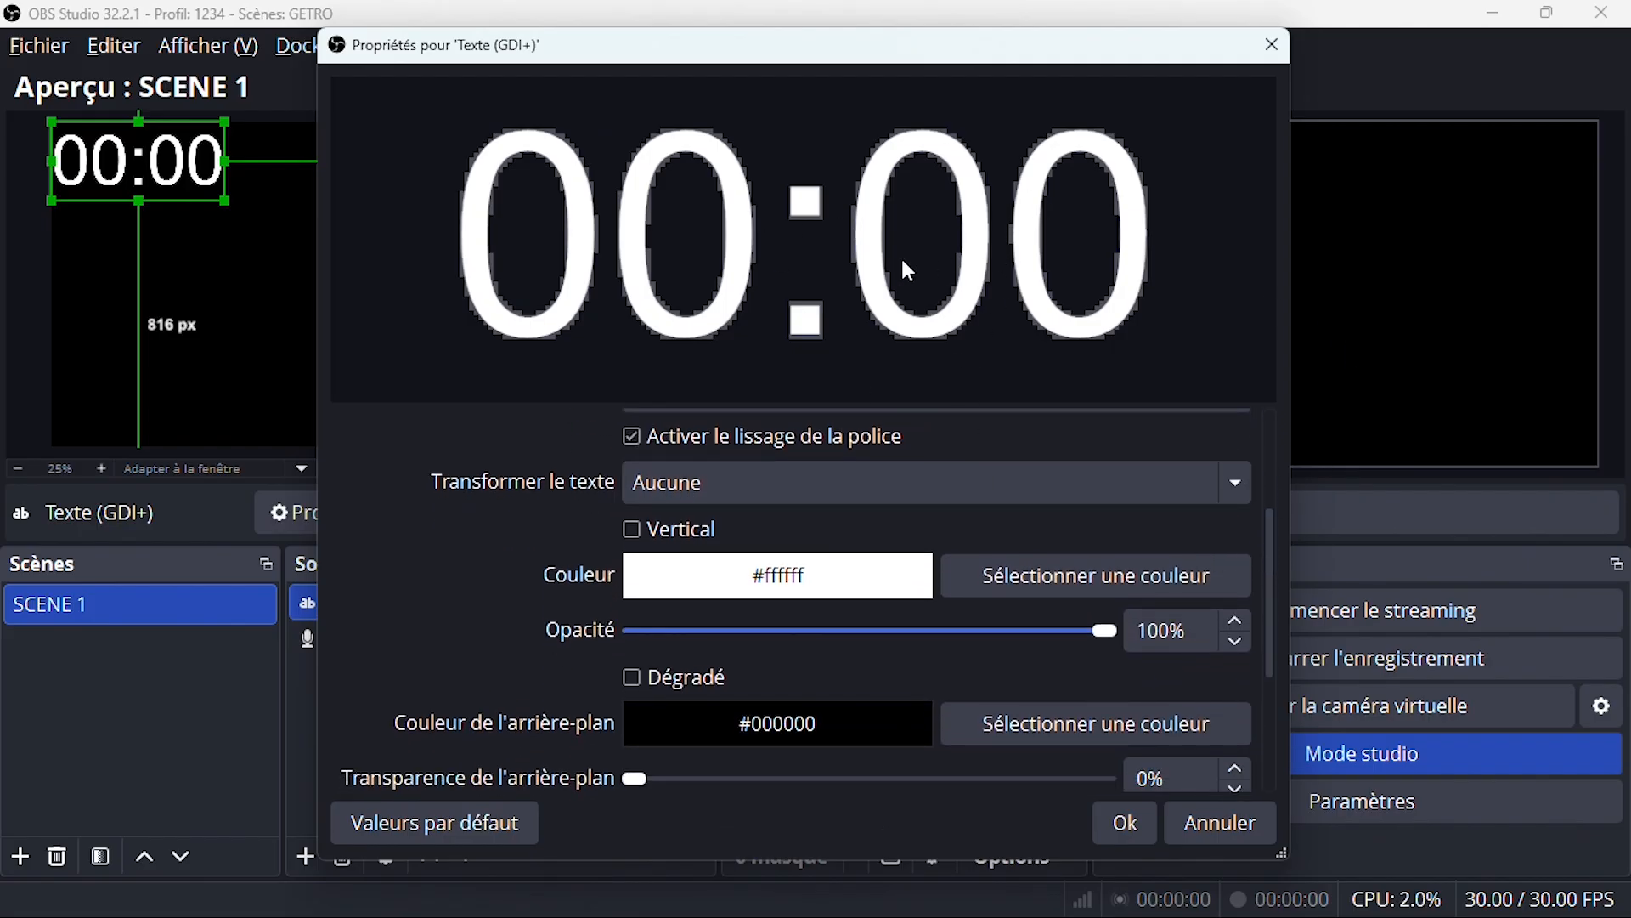
{"action": "left_click_drag", "start_coordinate": [1267, 531], "coordinate": [1261, 421]}
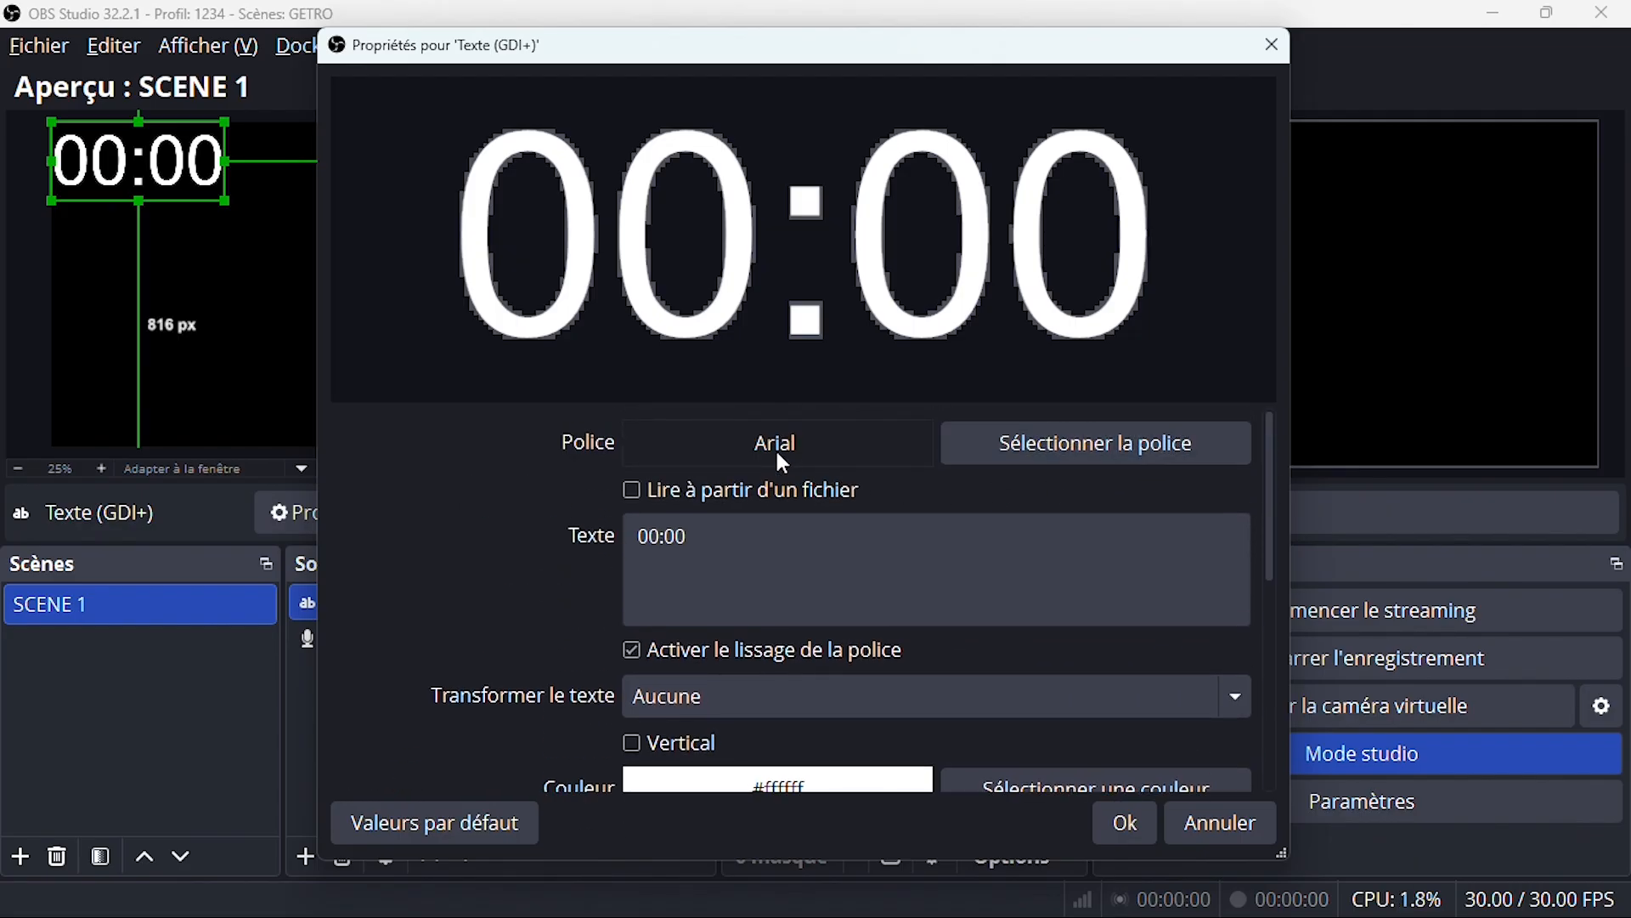
{"action": "left_click", "coordinate": [1050, 449]}
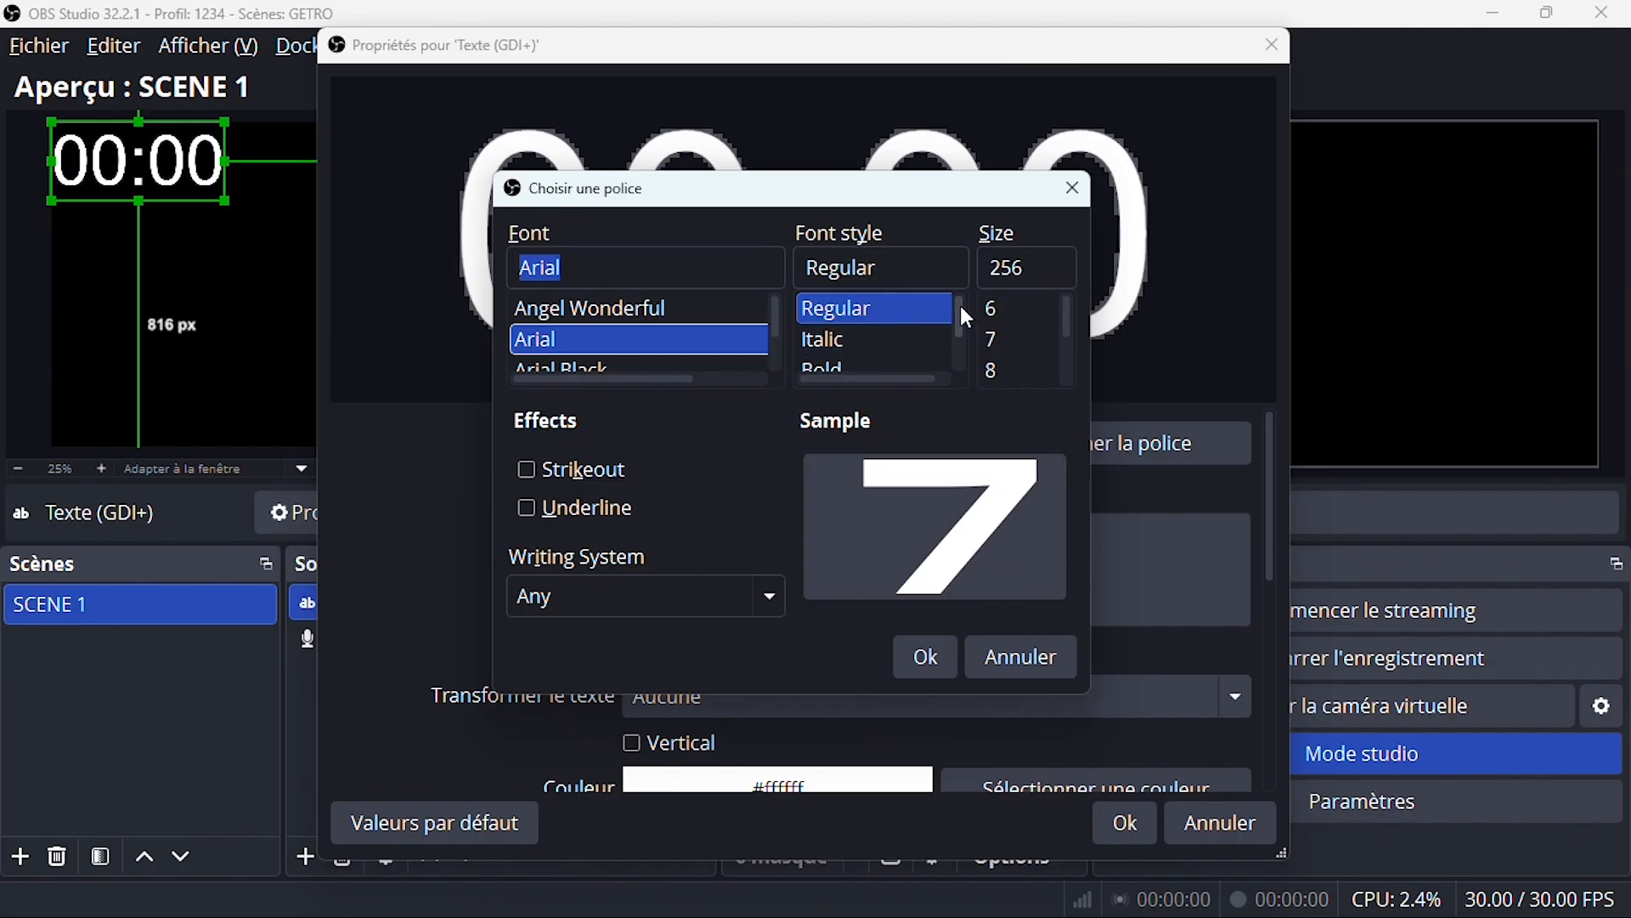
{"action": "left_click_drag", "start_coordinate": [957, 309], "coordinate": [960, 342]}
{"action": "left_click", "coordinate": [869, 311]}
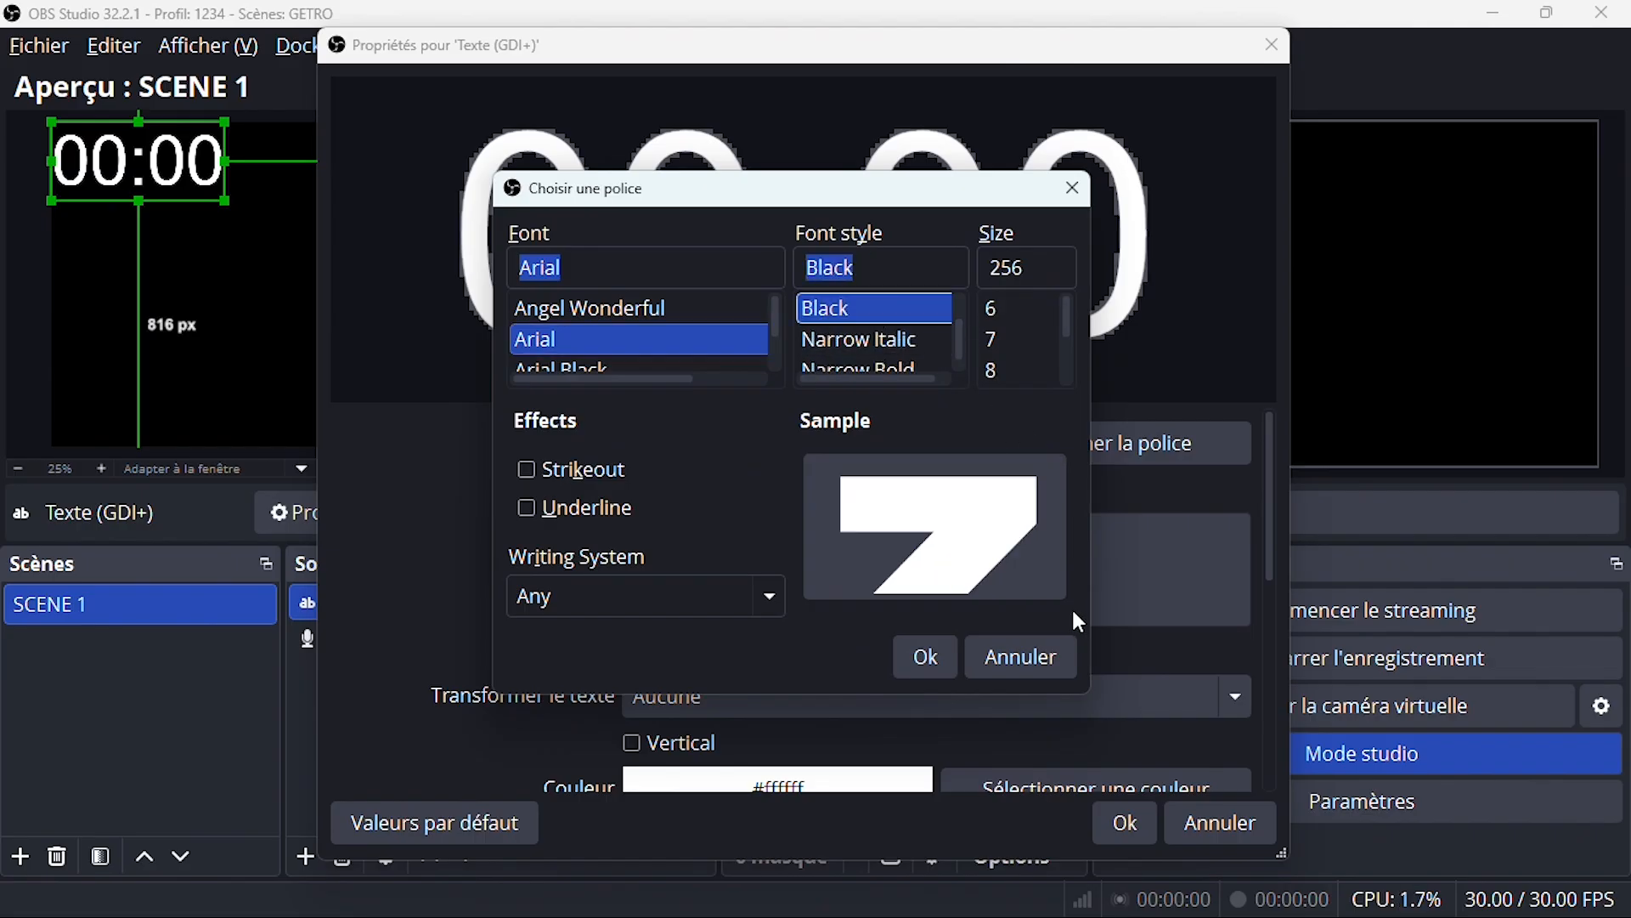
{"action": "left_click", "coordinate": [922, 657]}
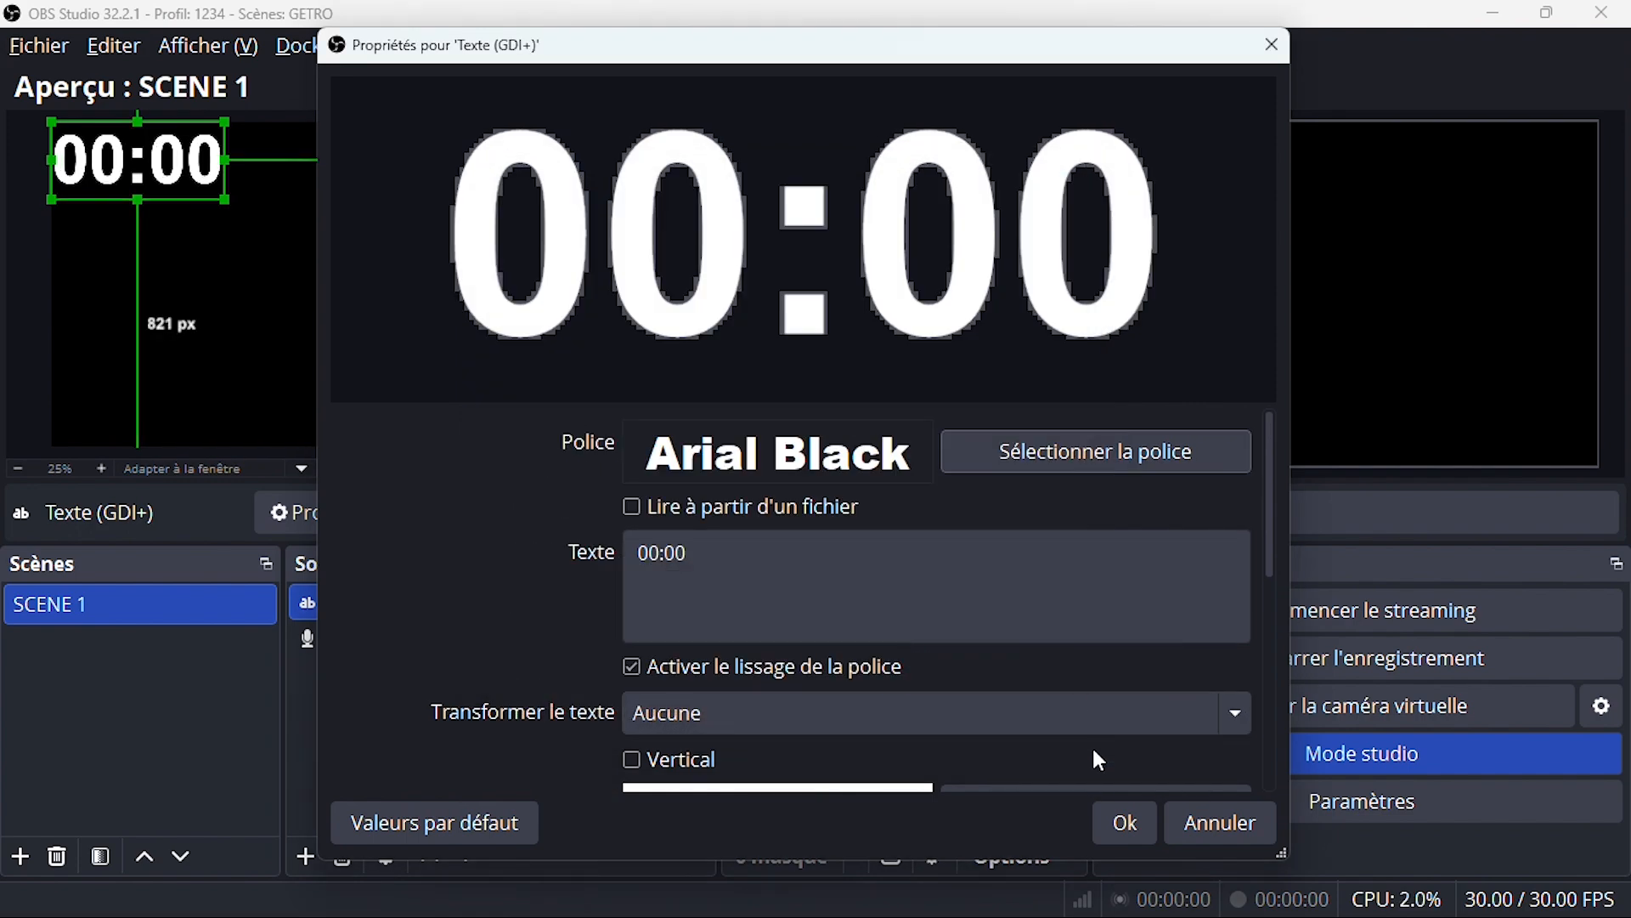
{"action": "left_click", "coordinate": [1131, 827]}
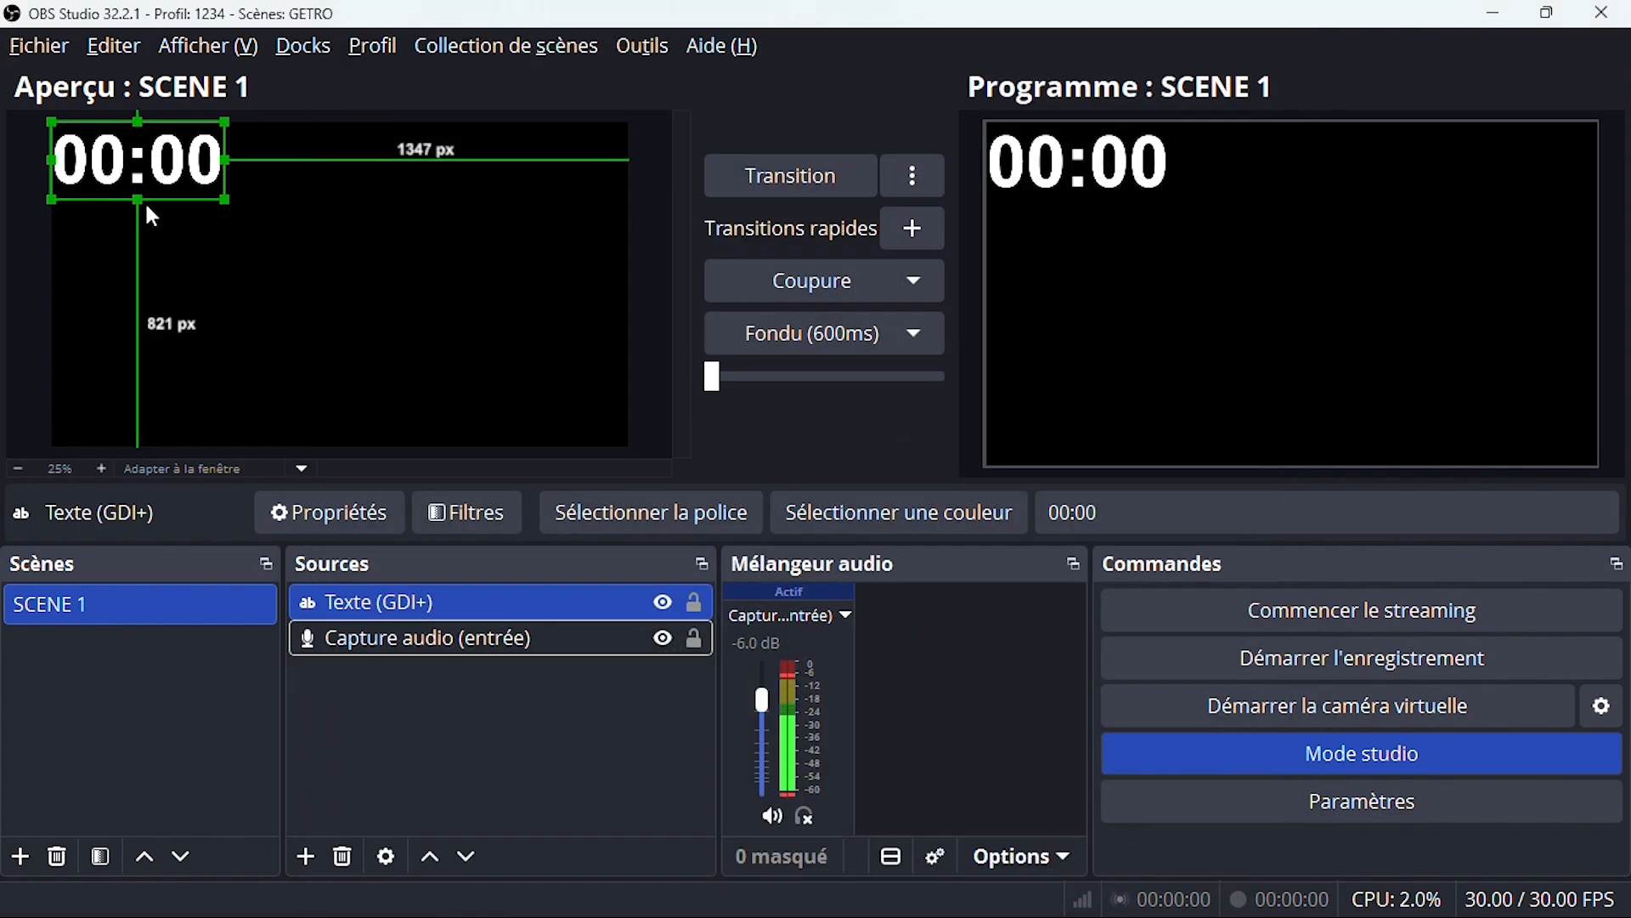
Step: Enlarge the 00:00 text in the preview and move it to roughly the middle of the canvas
{"action": "left_click_drag", "start_coordinate": [169, 174], "coordinate": [508, 380]}
{"action": "left_click_drag", "start_coordinate": [452, 304], "coordinate": [408, 283]}
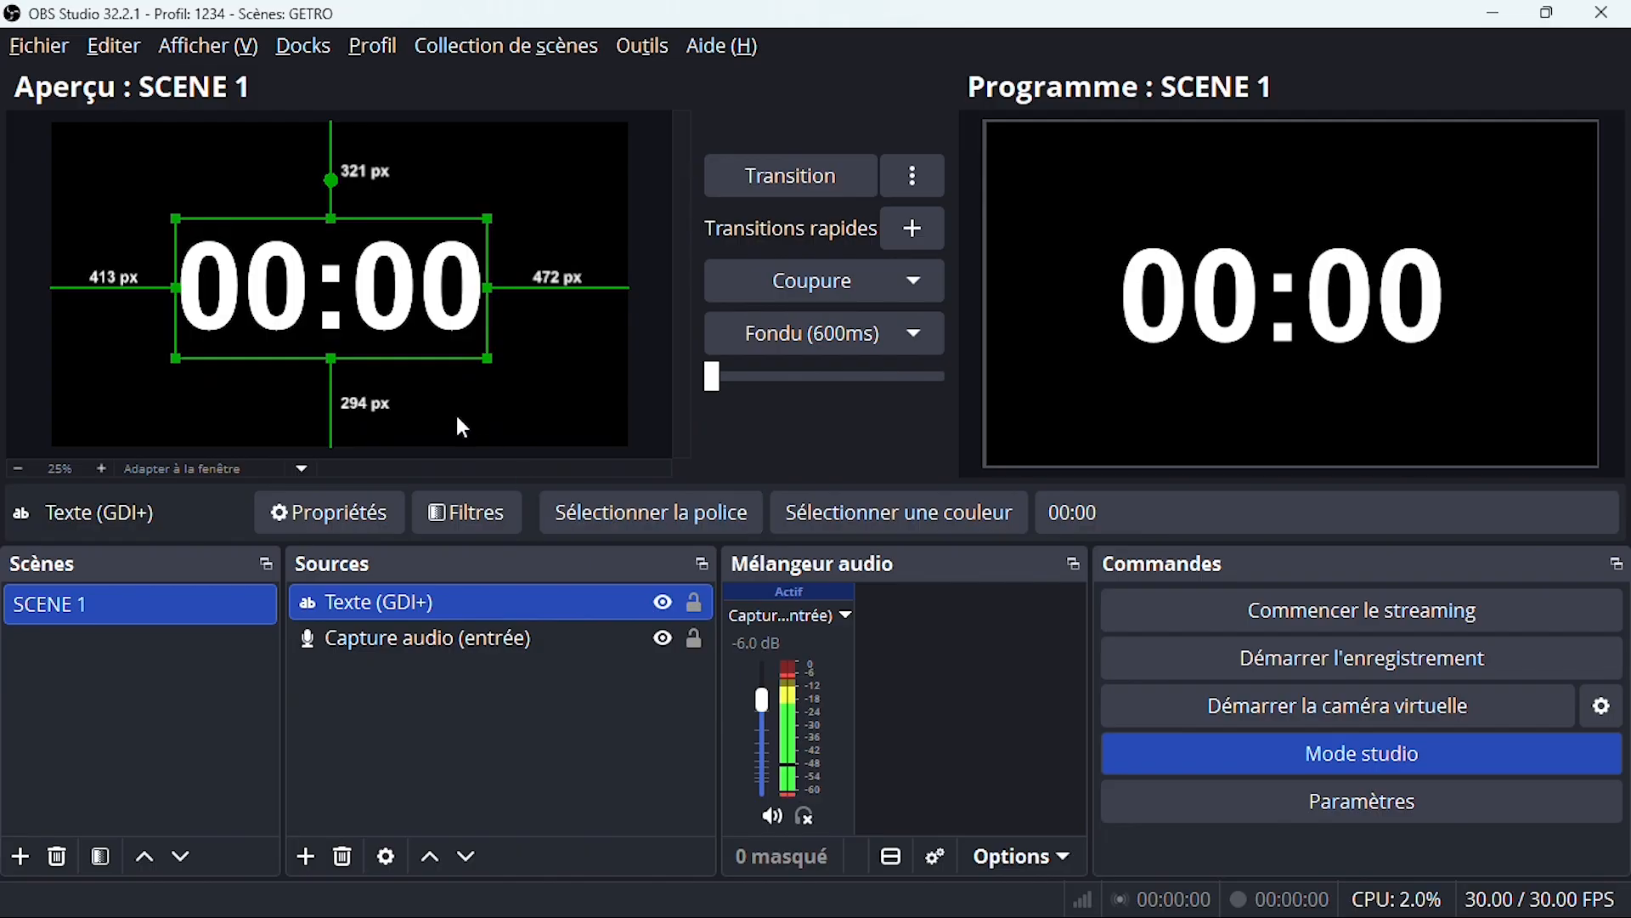
{"action": "left_click", "coordinate": [571, 691]}
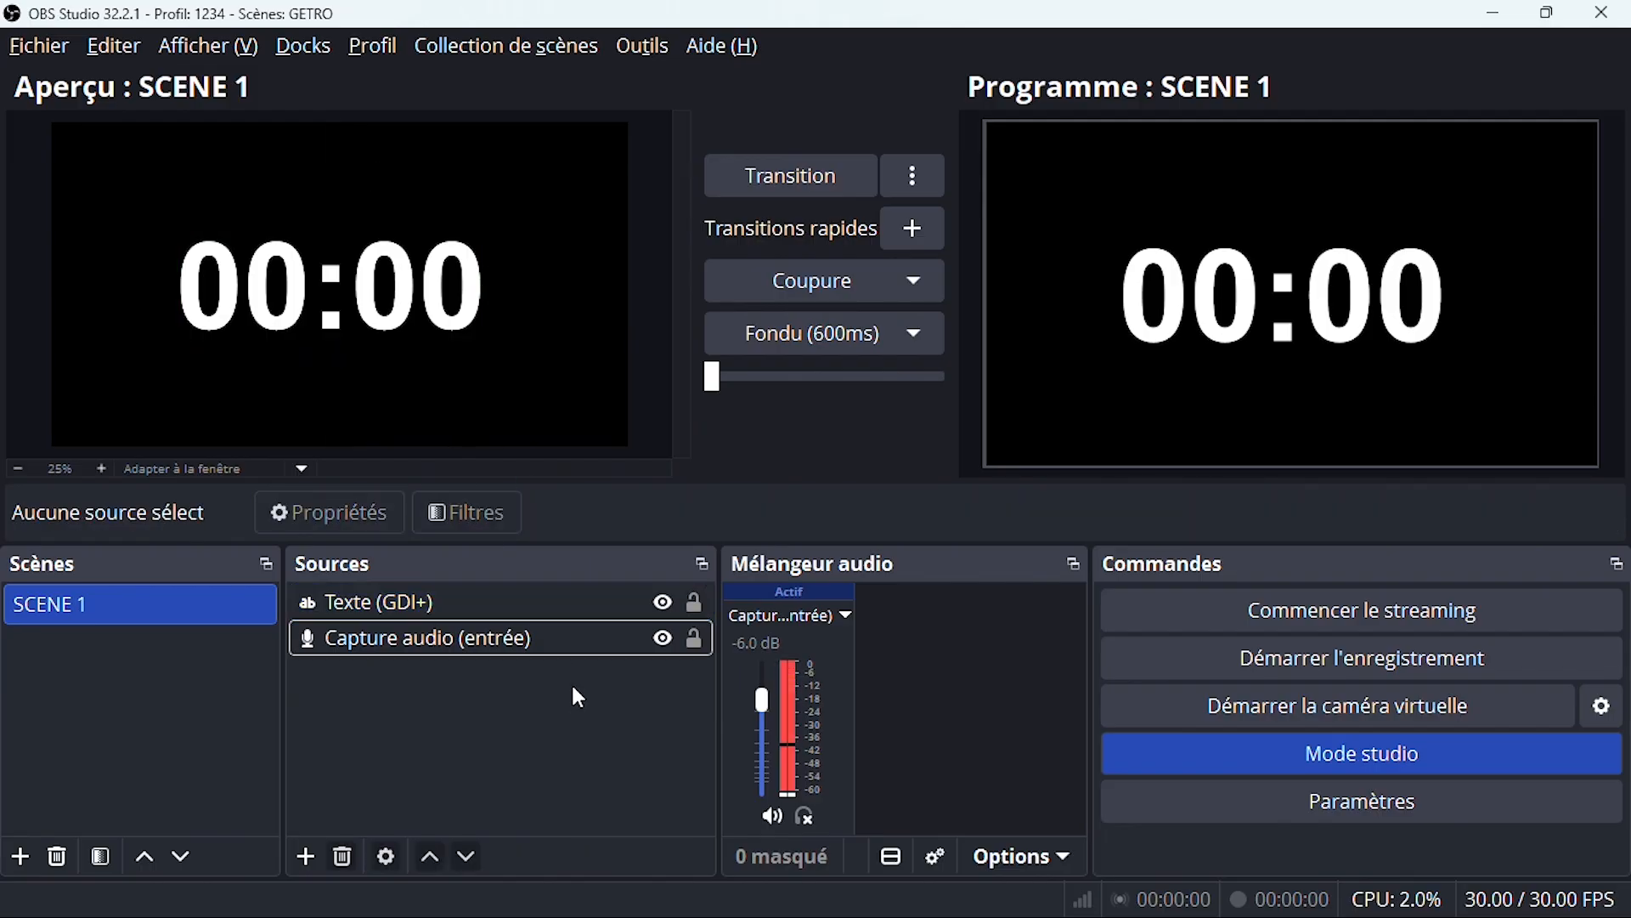
{"action": "left_click", "coordinate": [491, 603]}
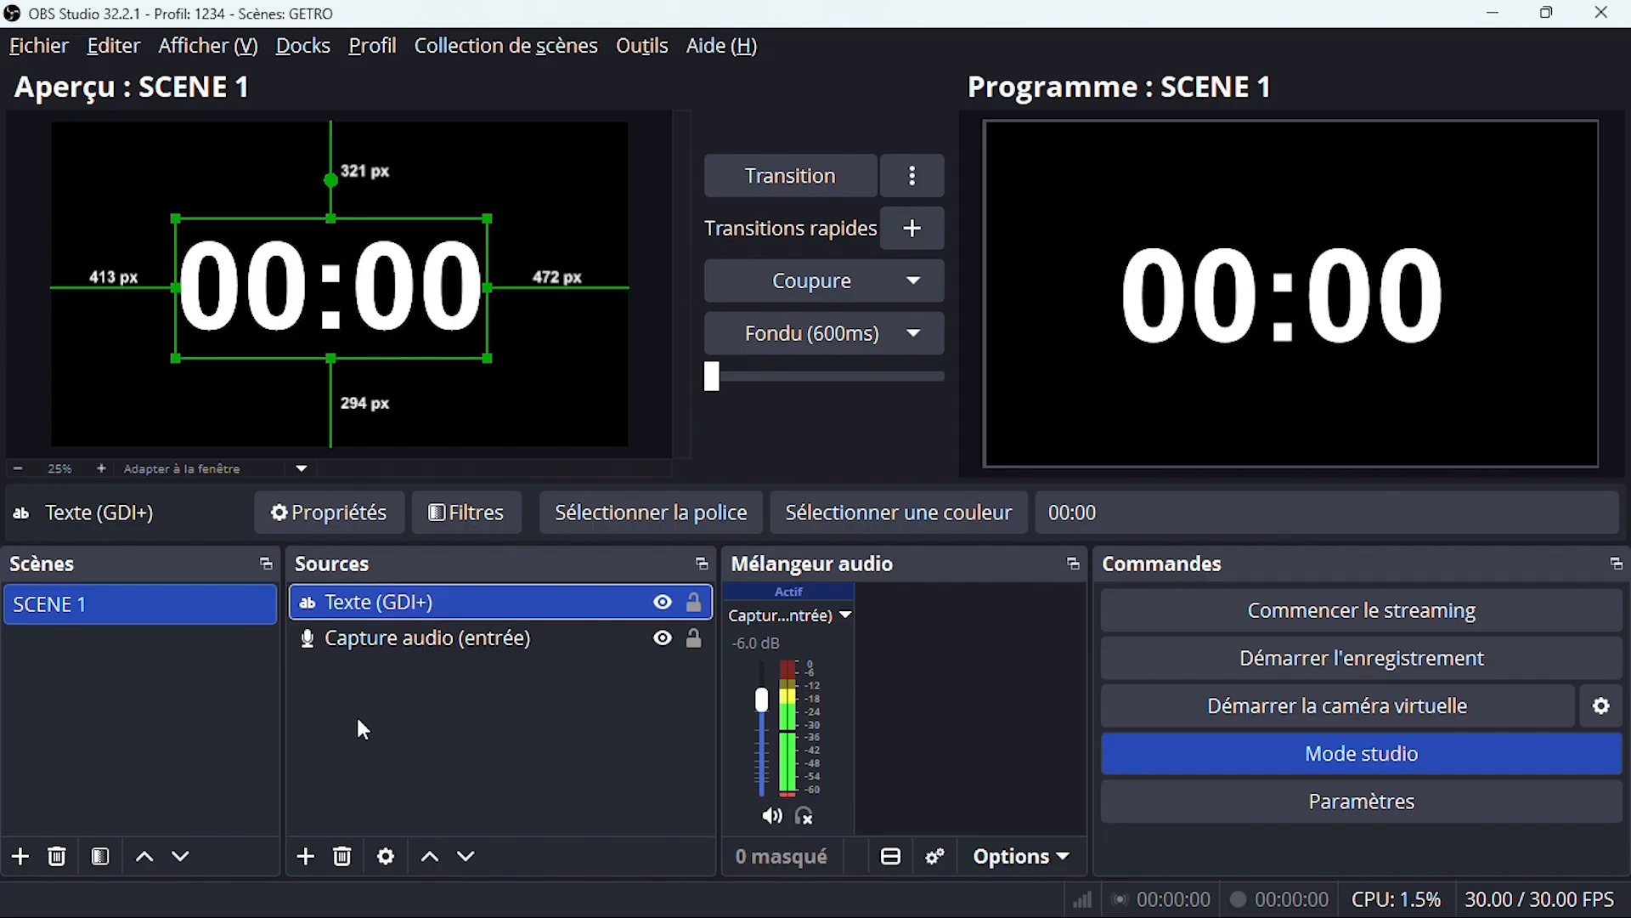
Step: Add a new Couleur source to SCENE 1 with the dark red colour #540000
{"action": "left_click", "coordinate": [308, 853]}
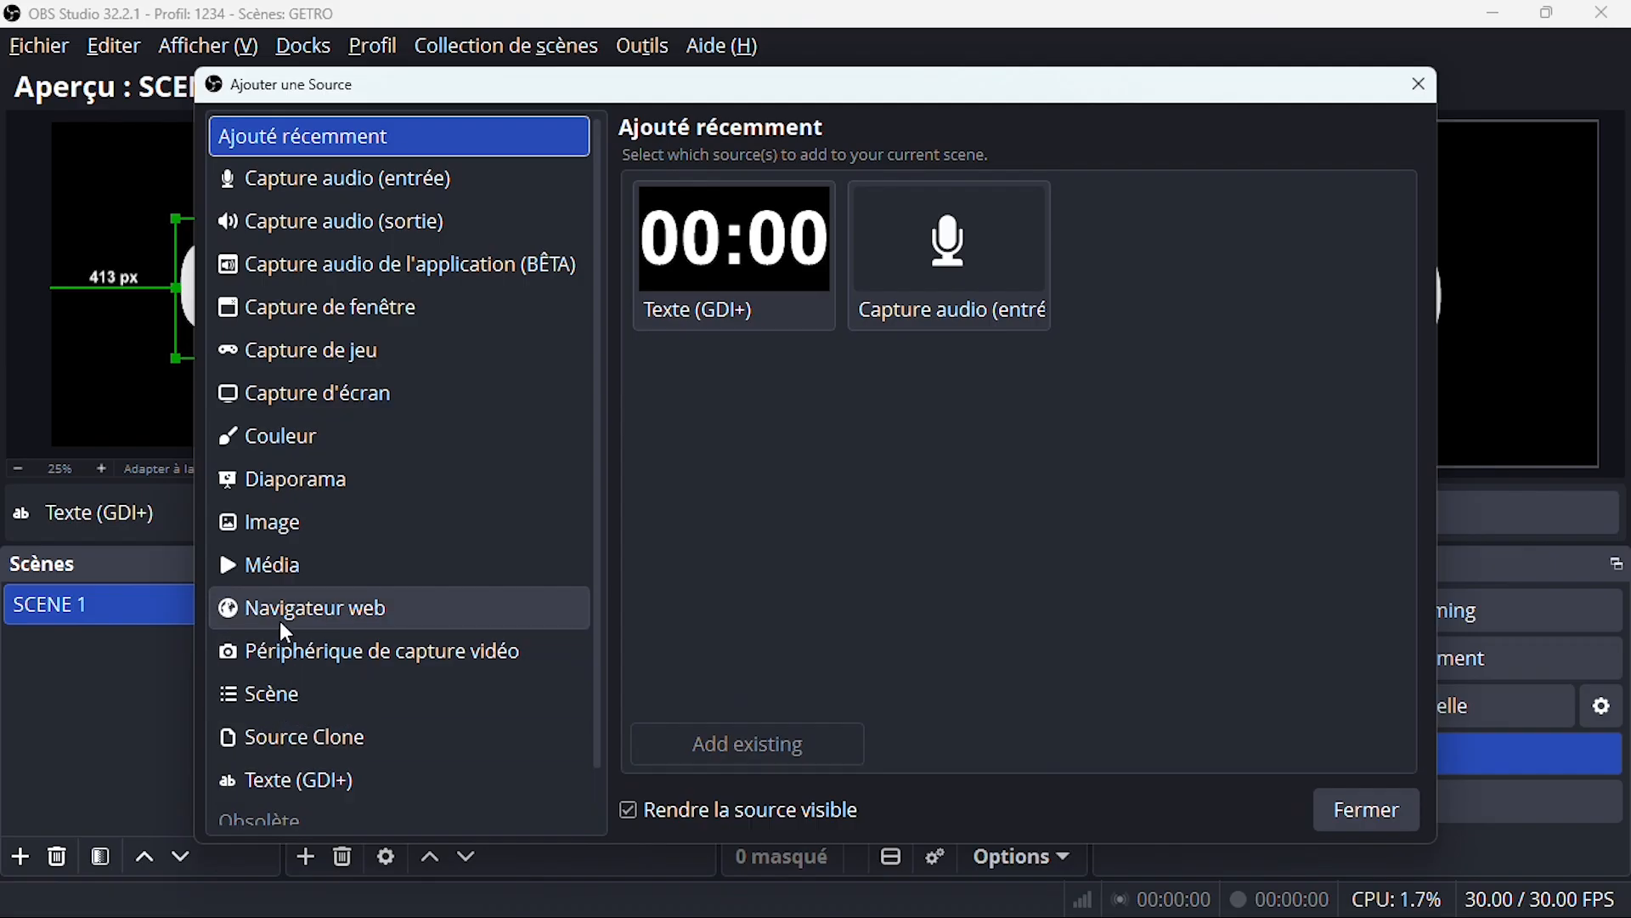
{"action": "left_click", "coordinate": [266, 447]}
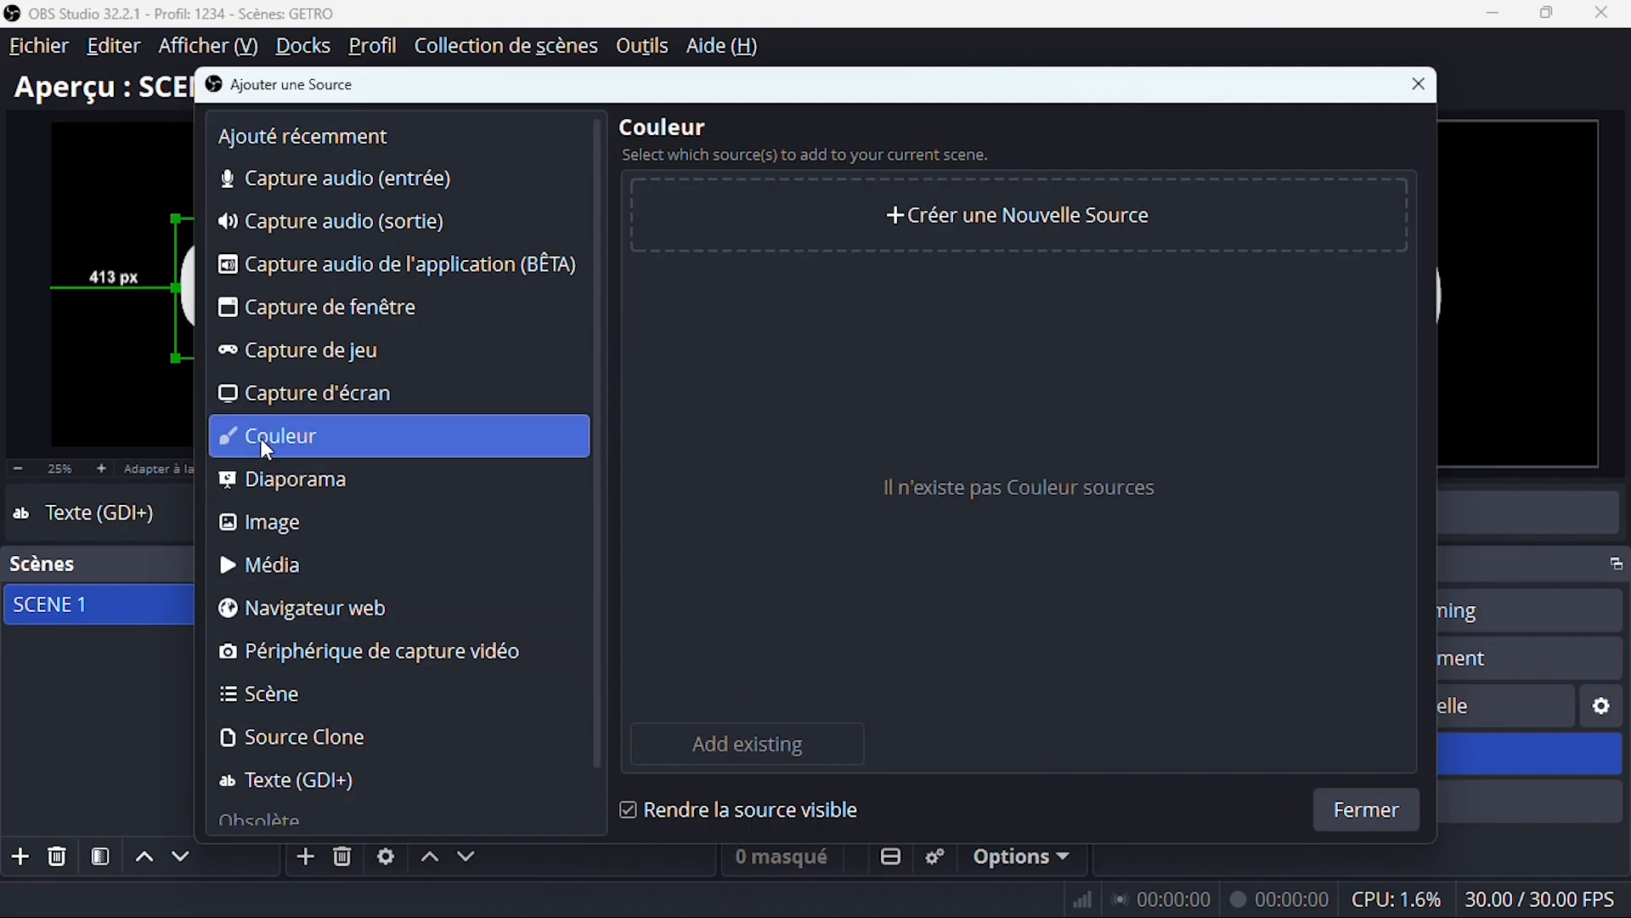
{"action": "left_click", "coordinate": [983, 219]}
{"action": "left_click", "coordinate": [915, 444]}
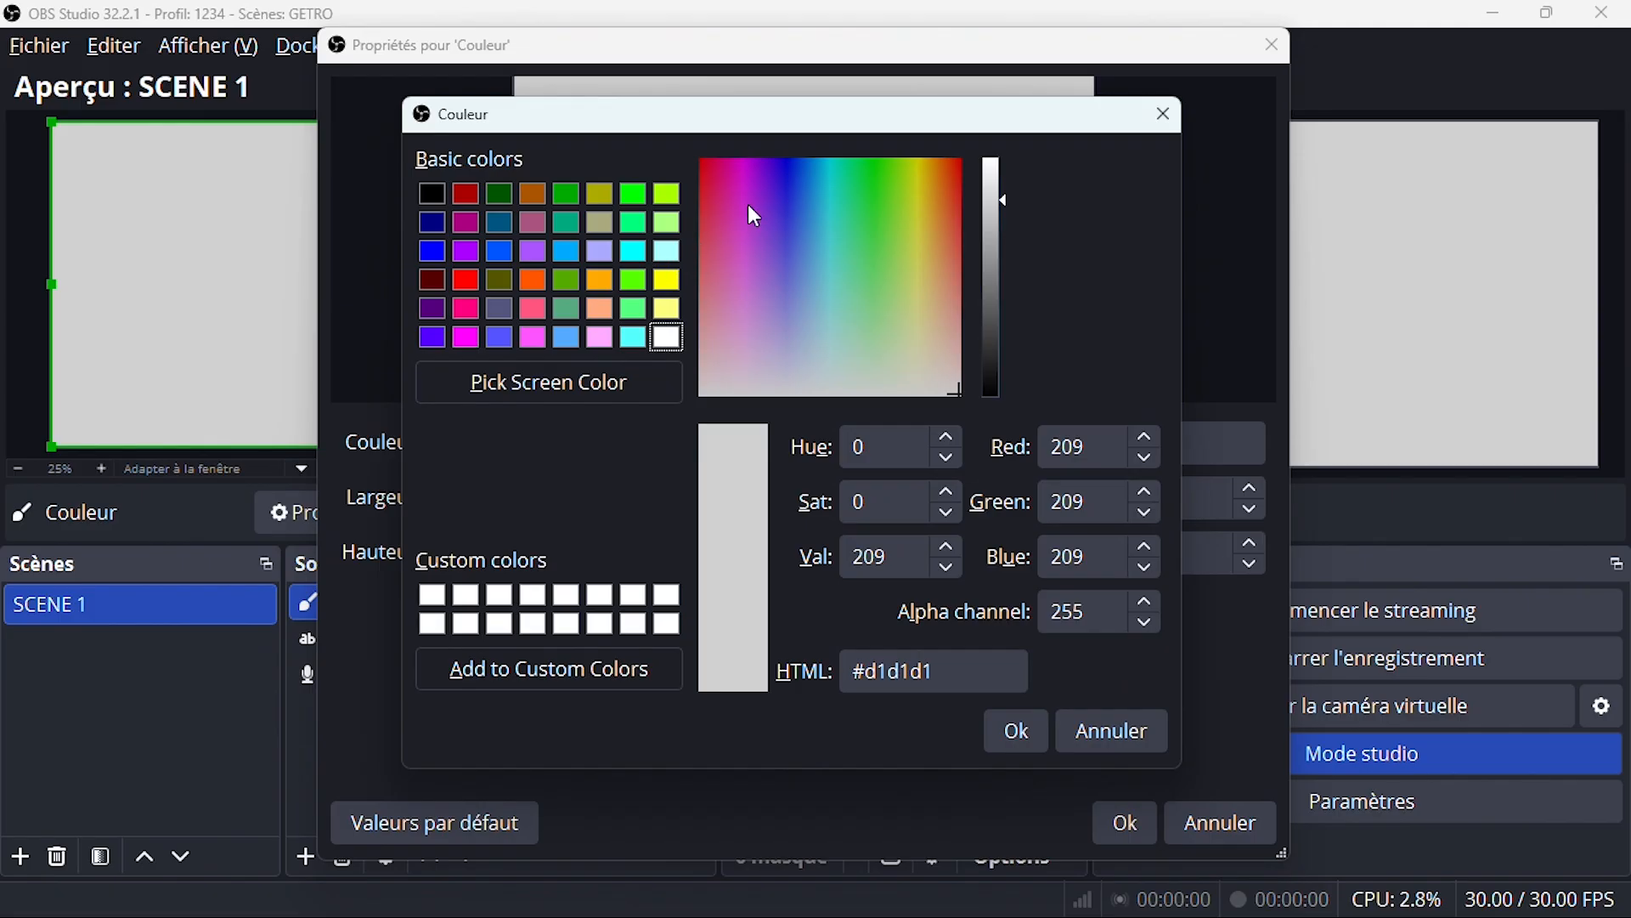
{"action": "left_click_drag", "start_coordinate": [897, 194], "coordinate": [1008, 316]}
{"action": "left_click", "coordinate": [1022, 733]}
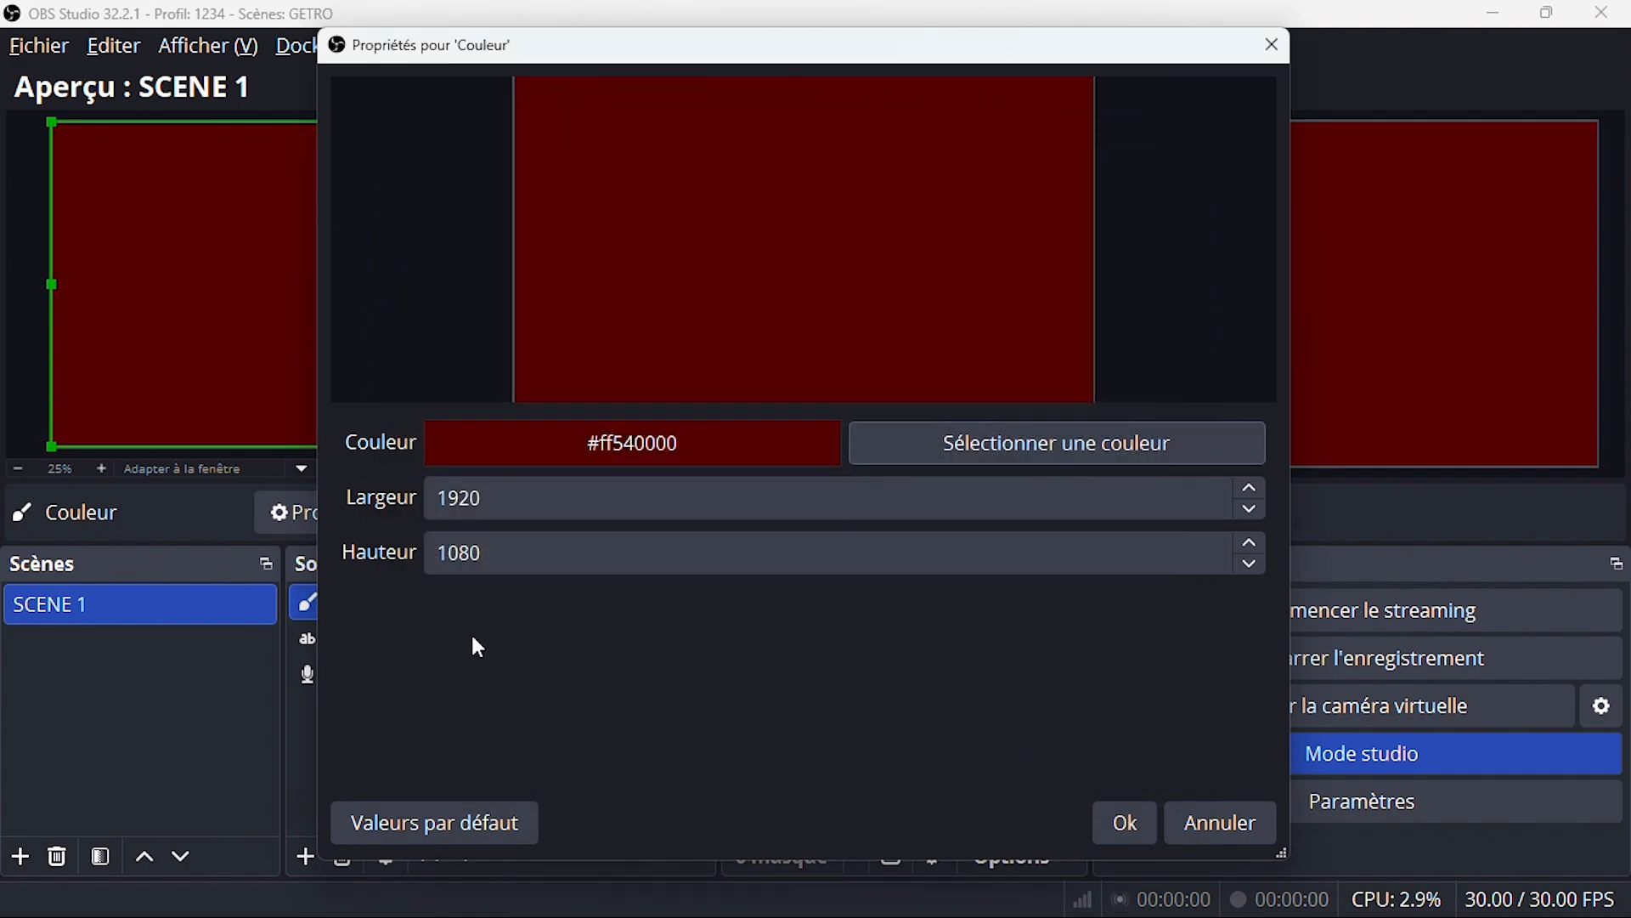
{"action": "left_click", "coordinate": [1145, 824]}
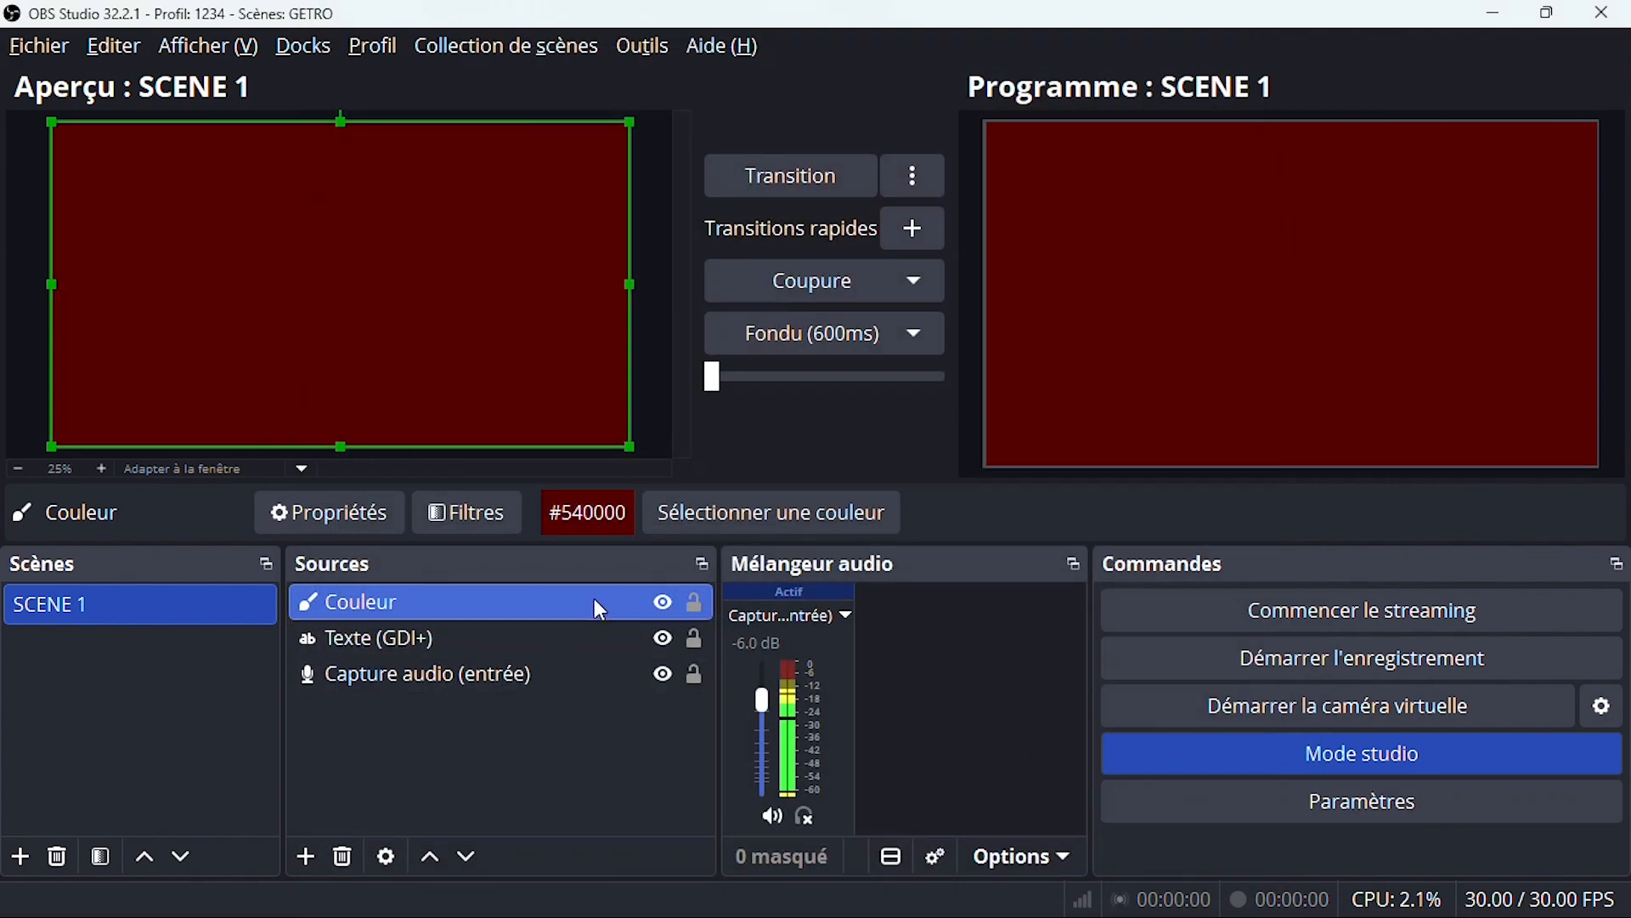
Step: Move the Couleur source below the text source and lock it
{"action": "left_click", "coordinate": [466, 855]}
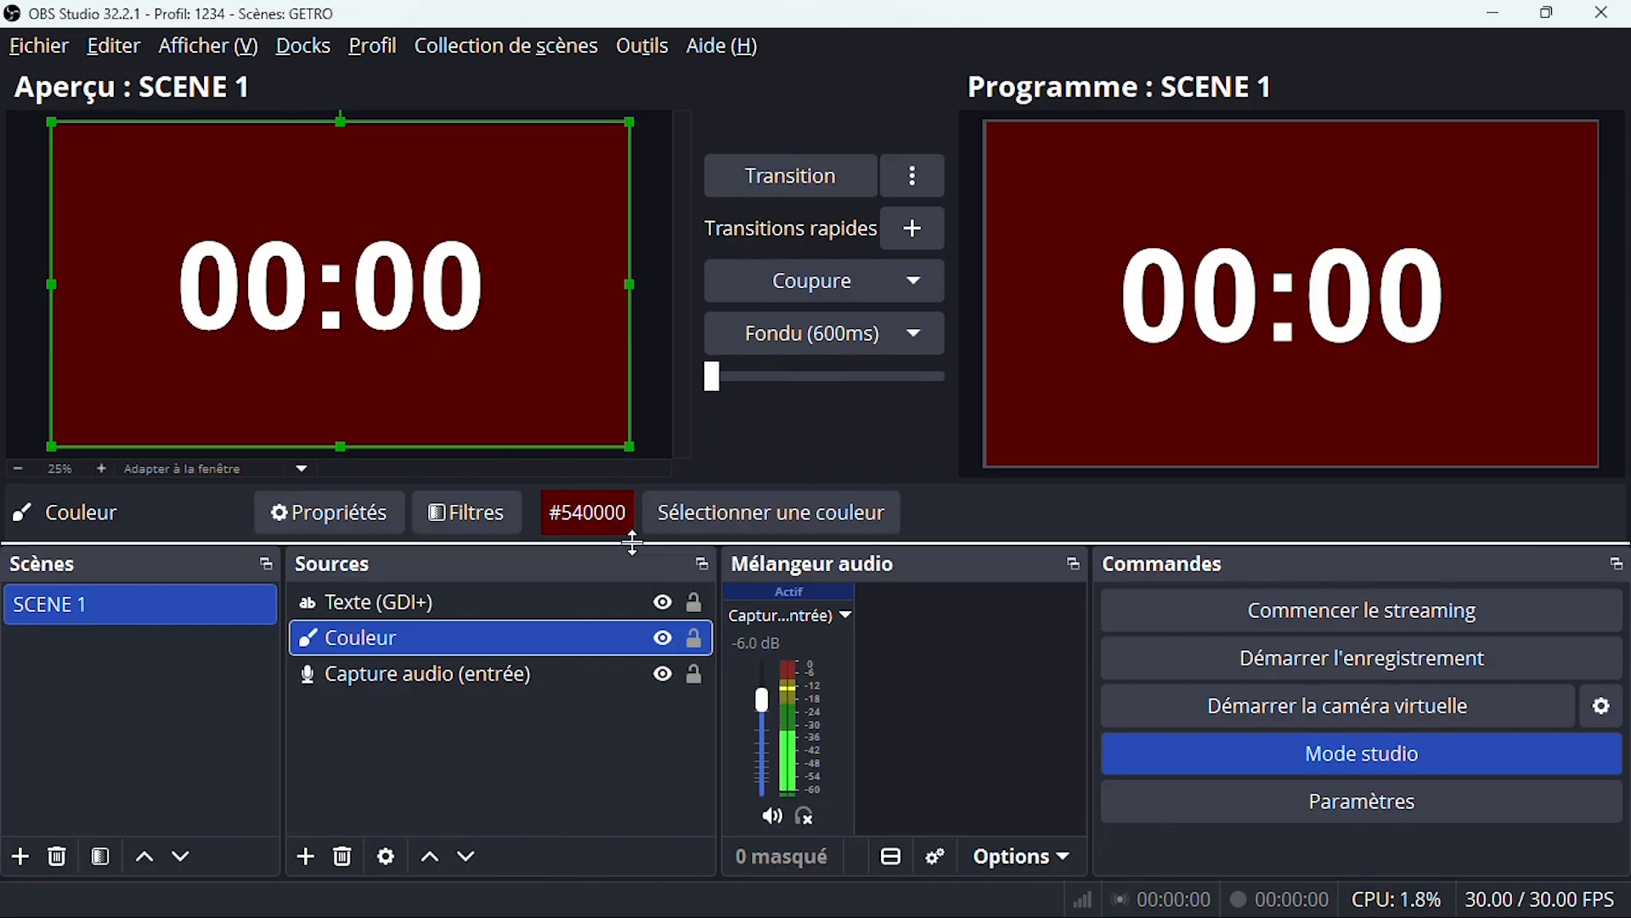
{"action": "left_click", "coordinate": [695, 639]}
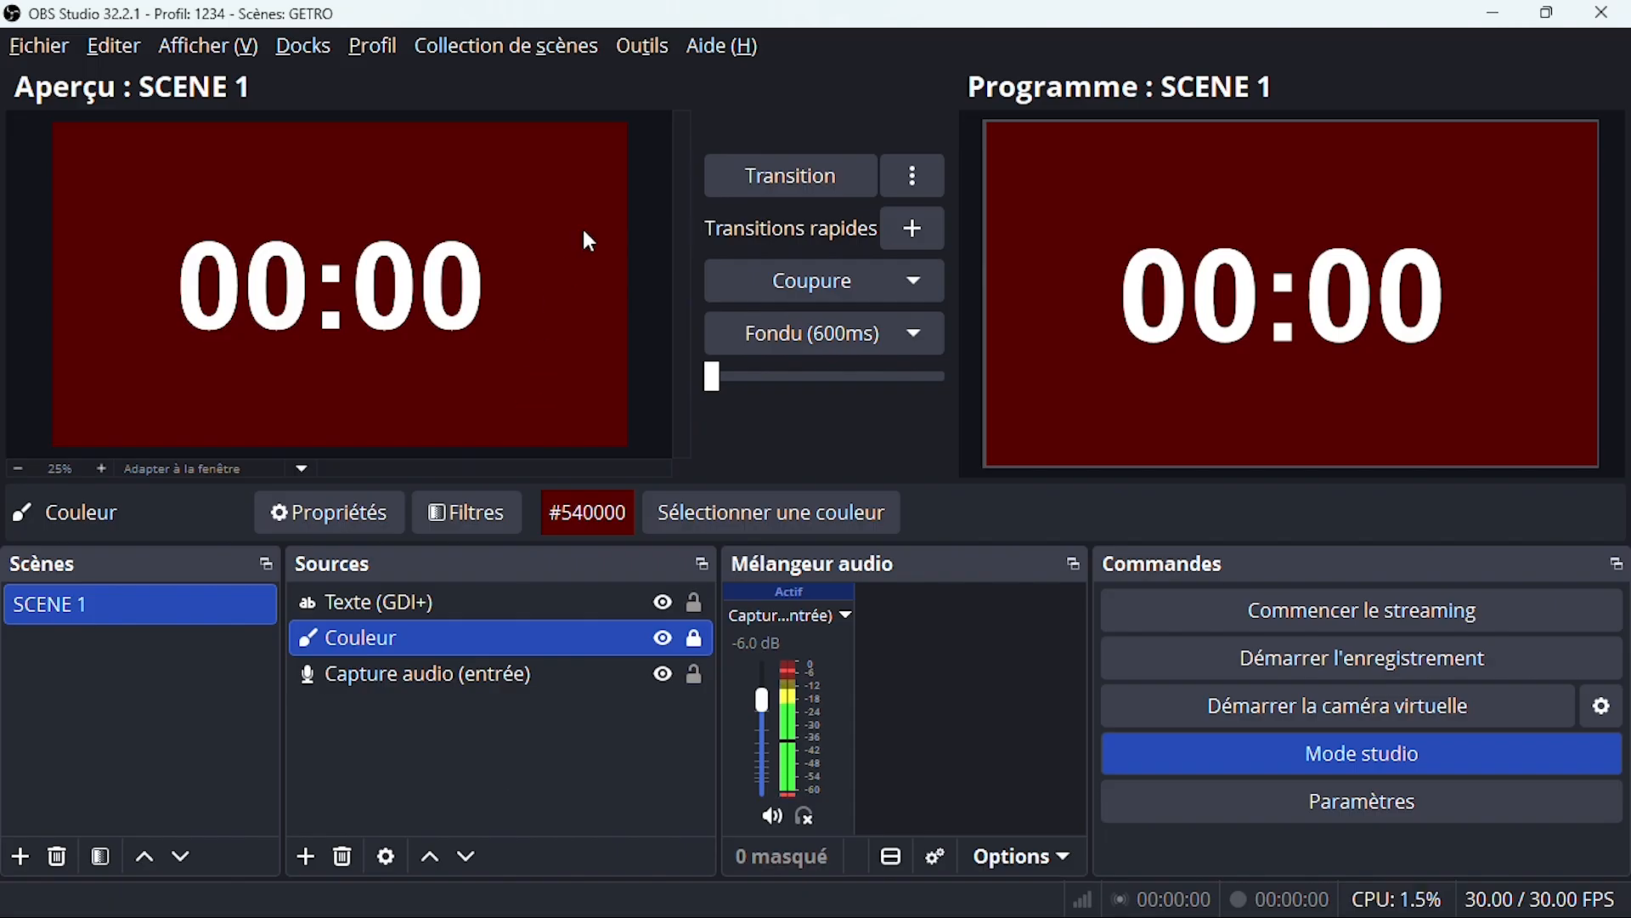
Step: Load the script horloge.lua from the tuto\SCRIPT folder on the C: drive
{"action": "left_click", "coordinate": [642, 54]}
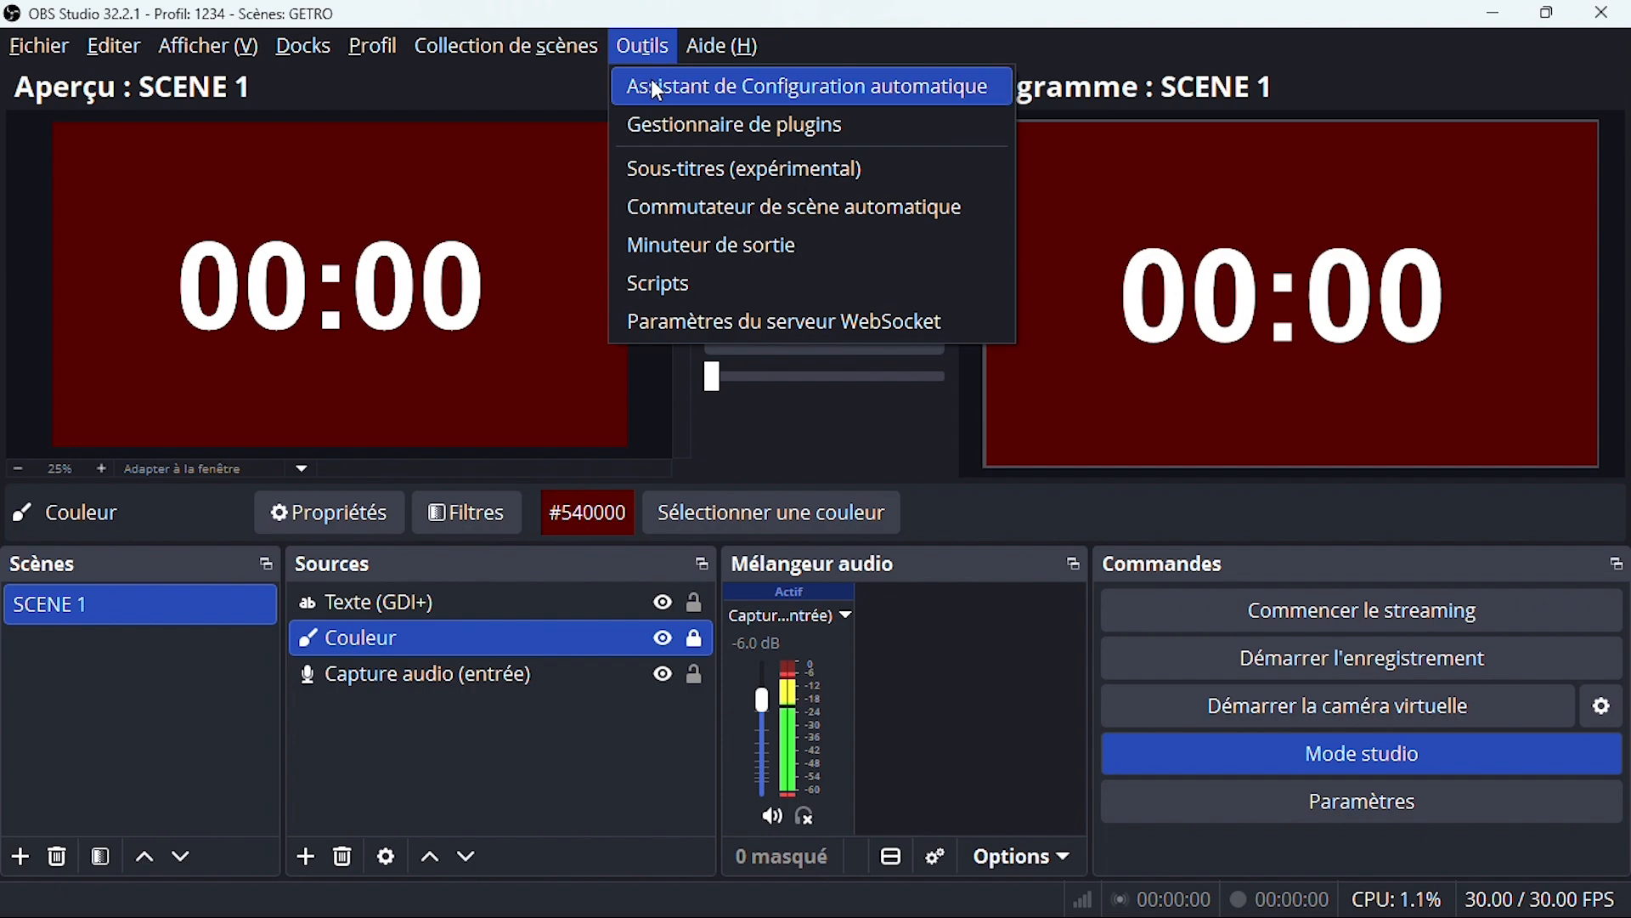
{"action": "left_click", "coordinate": [712, 297]}
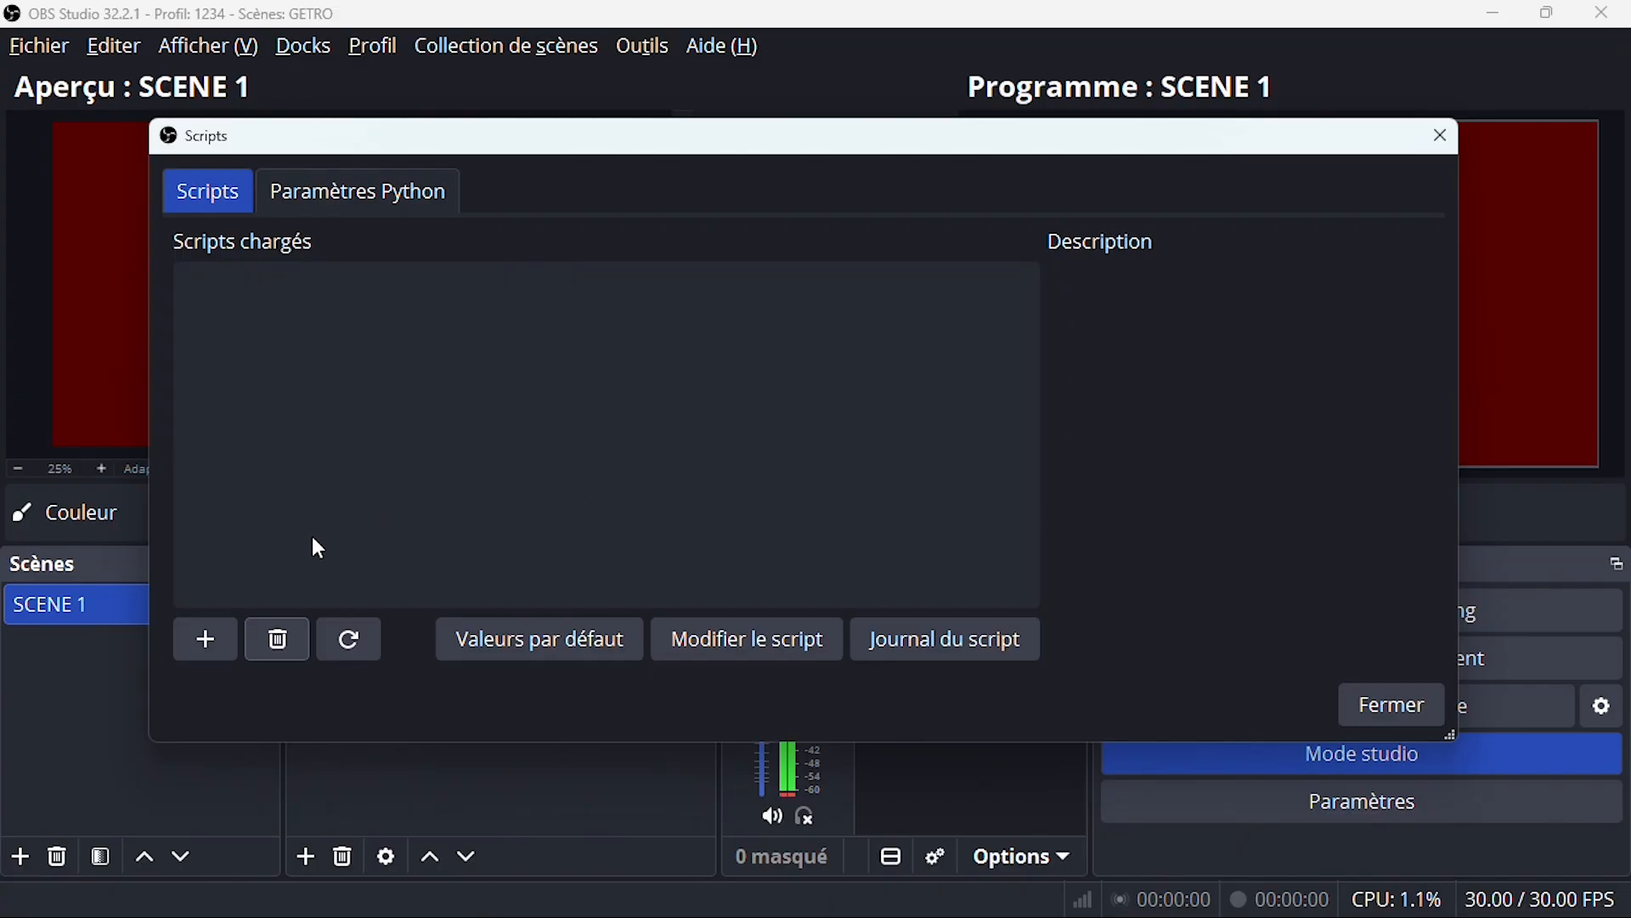
{"action": "left_click", "coordinate": [212, 641]}
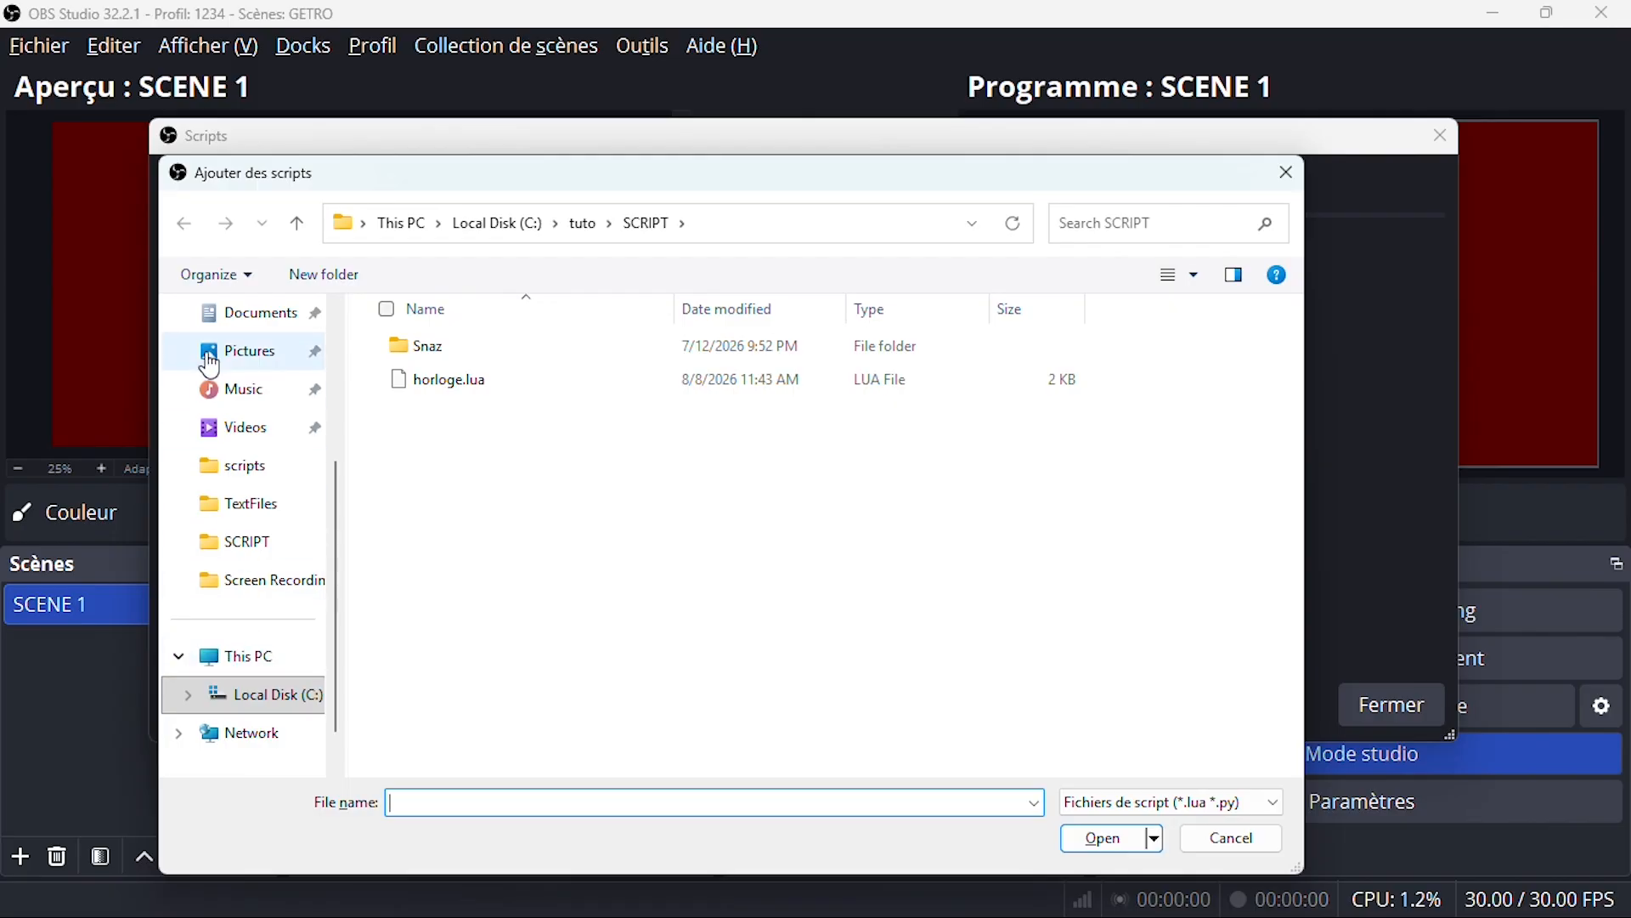
{"action": "left_click", "coordinate": [297, 224]}
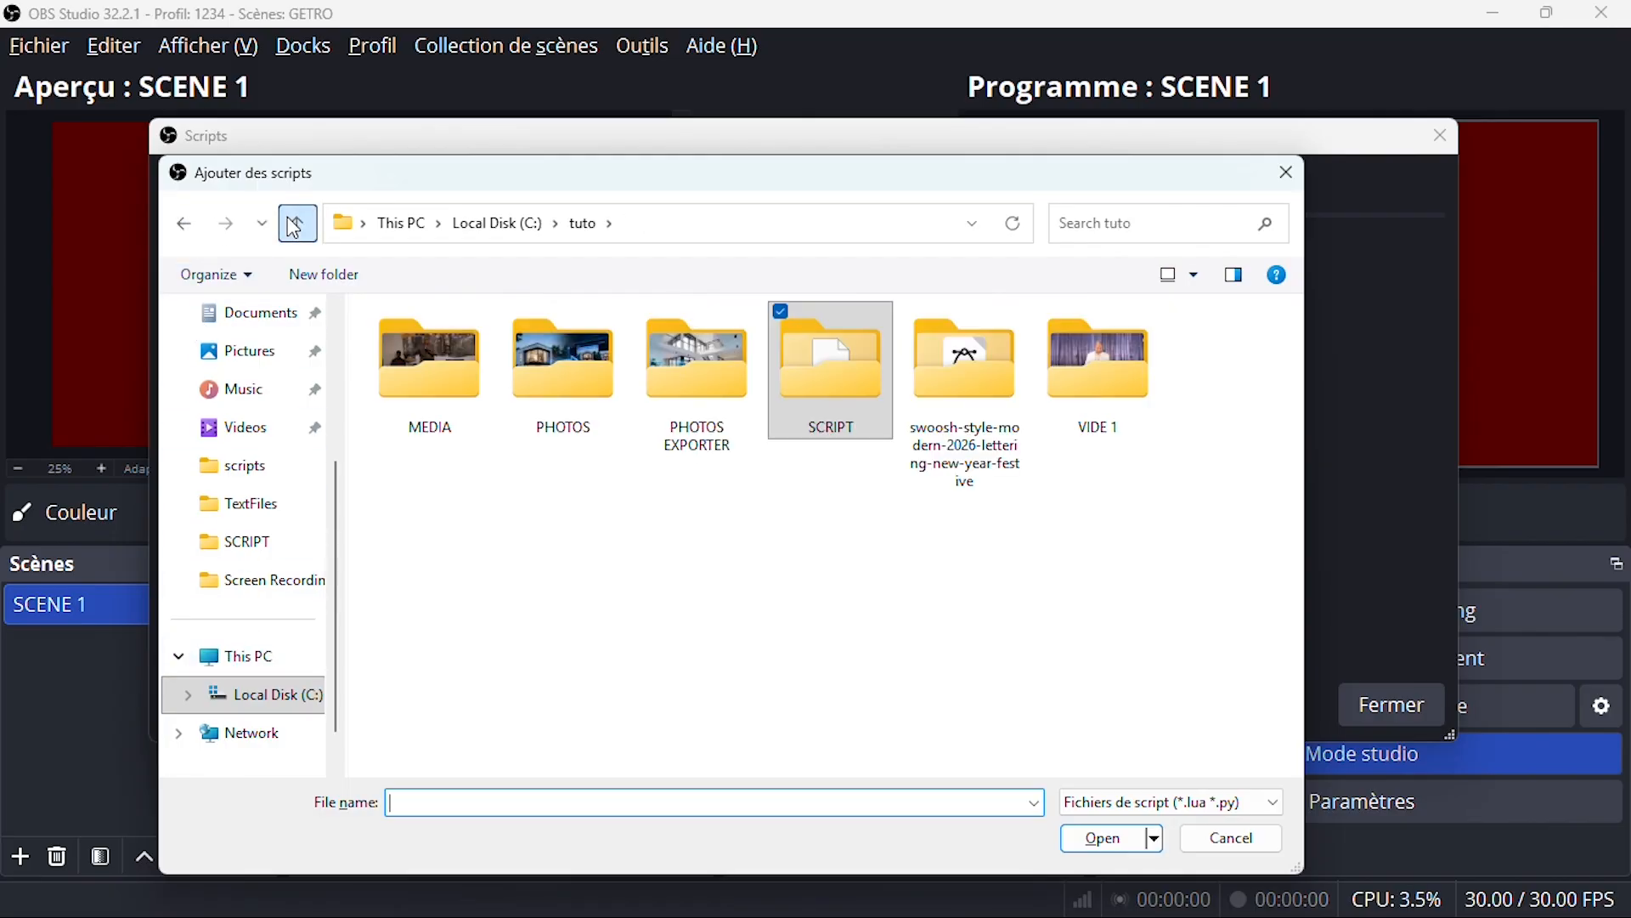
{"action": "double_click", "coordinate": [829, 384]}
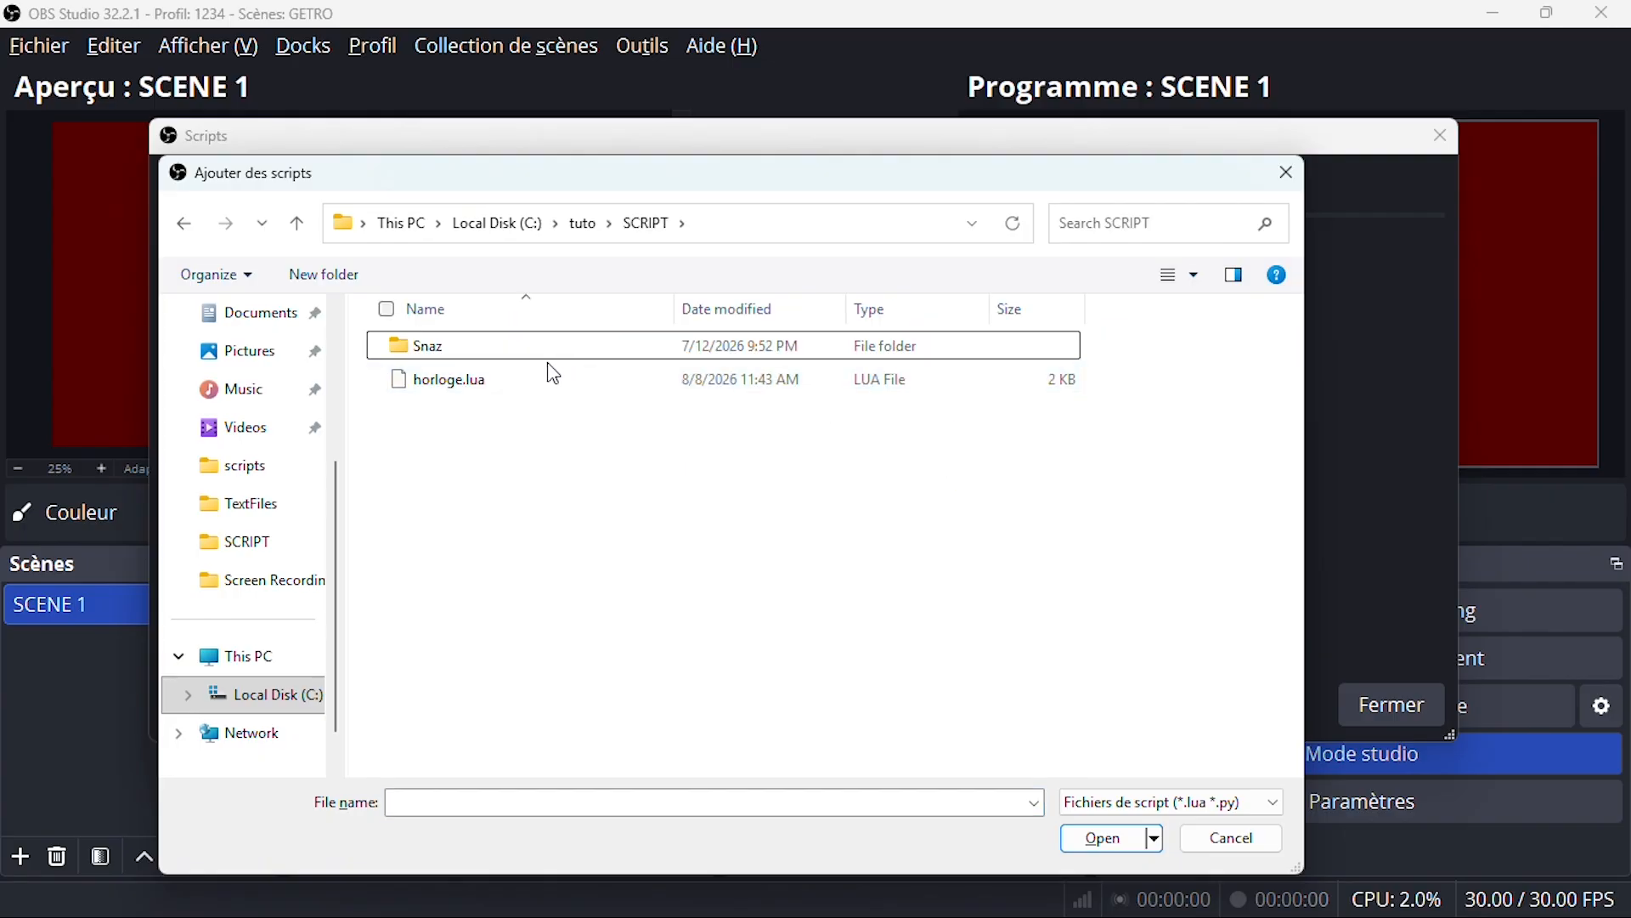
{"action": "left_click", "coordinate": [476, 387]}
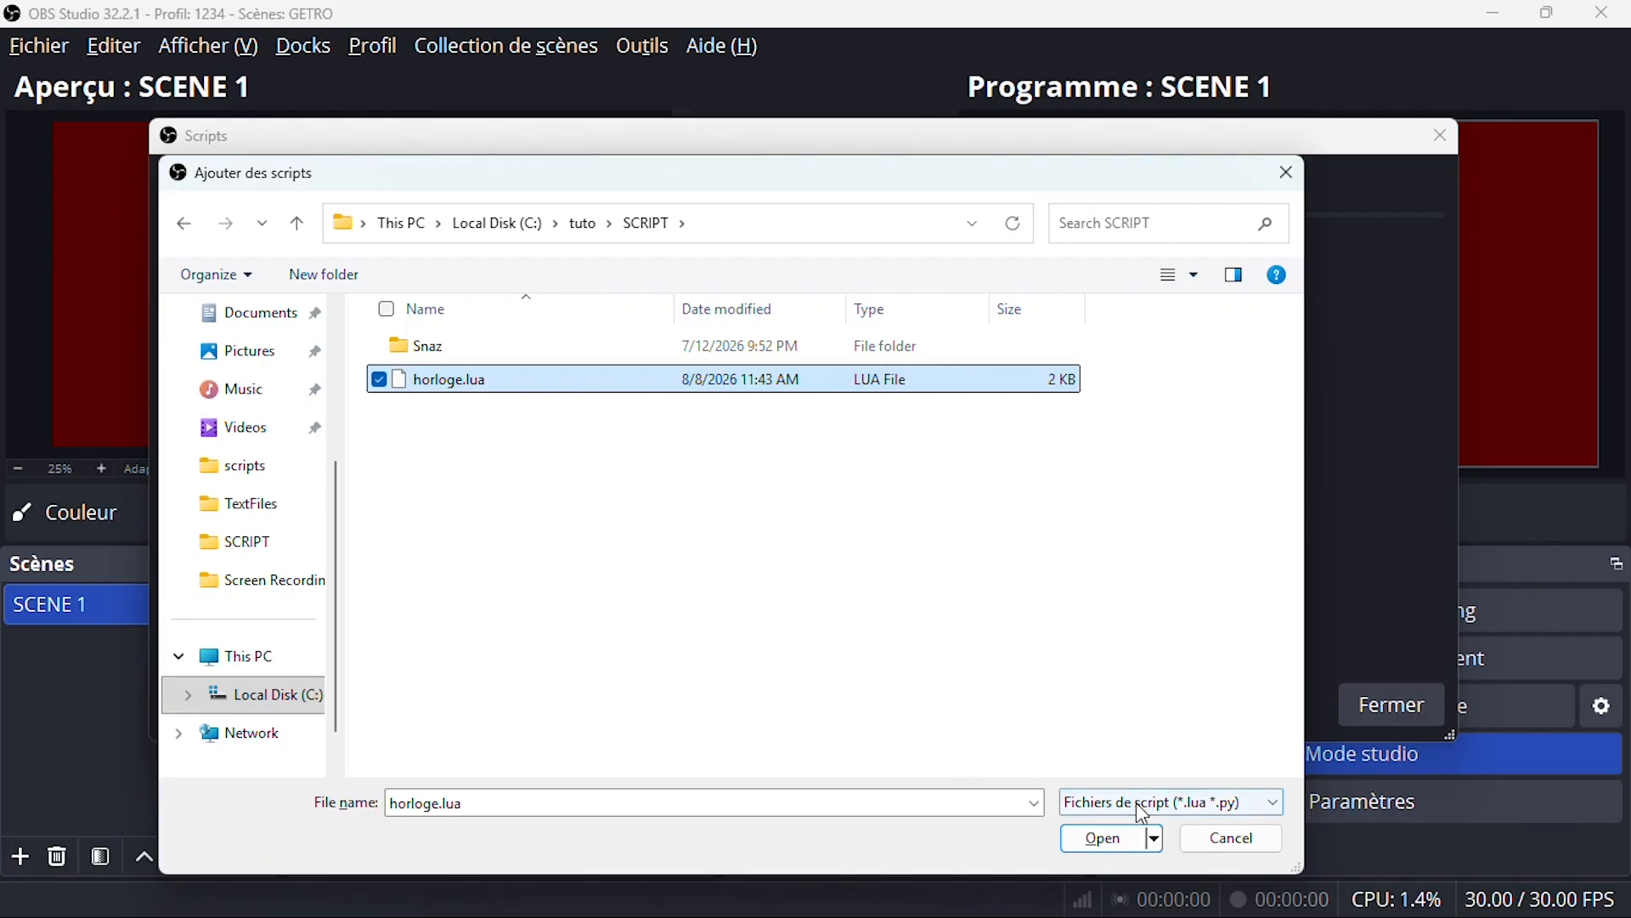
{"action": "left_click", "coordinate": [459, 380]}
{"action": "left_click", "coordinate": [480, 380]}
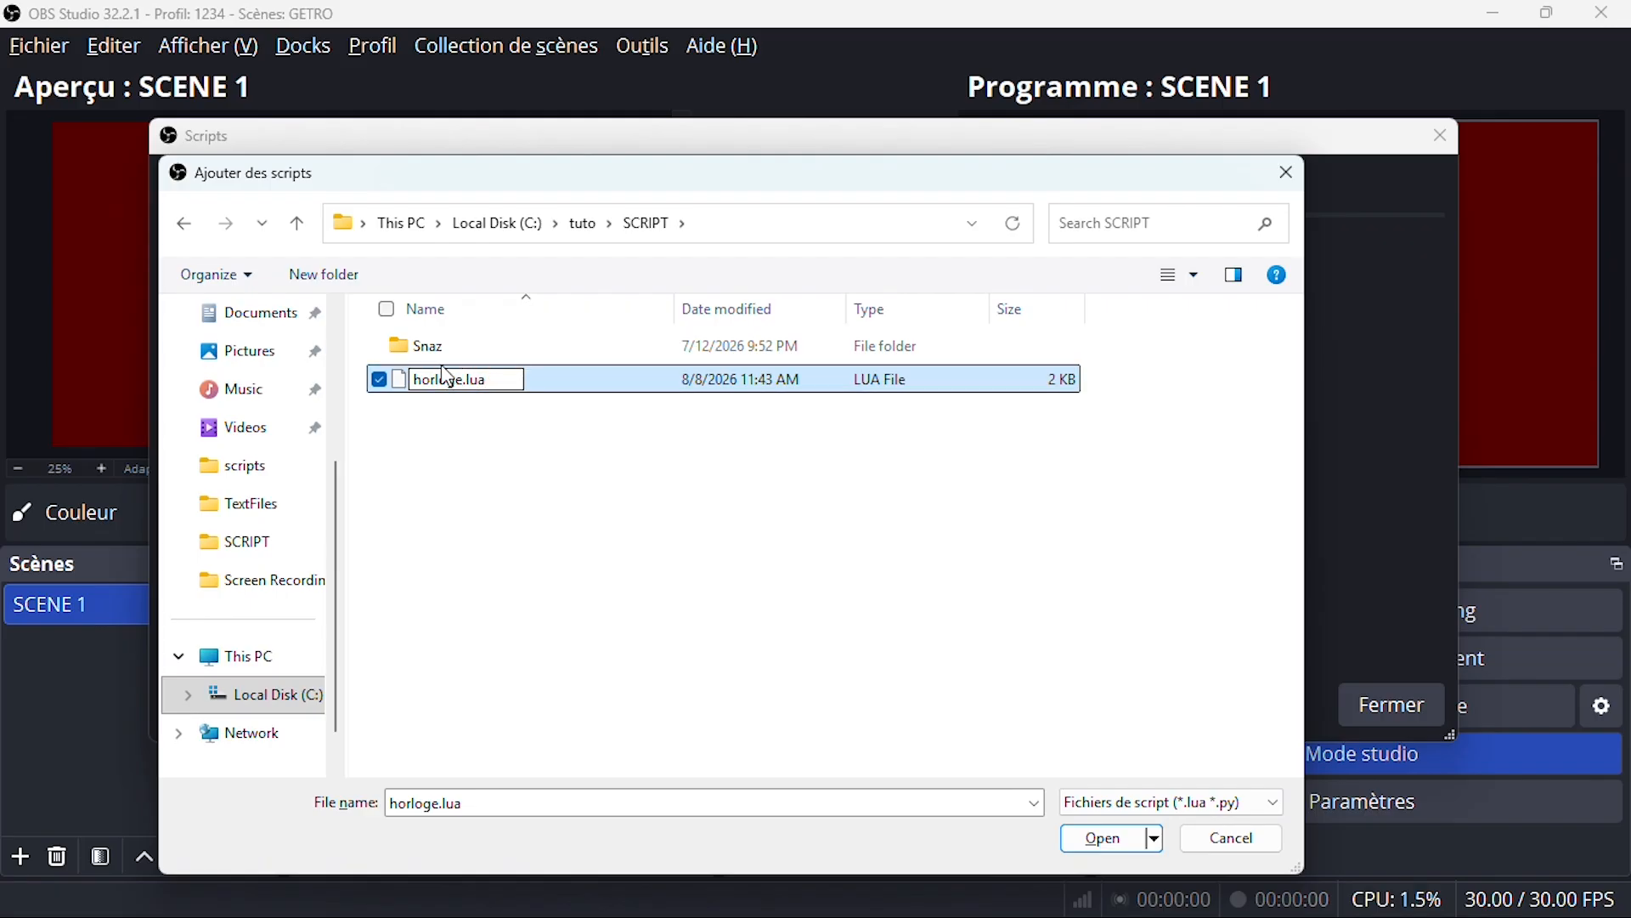
{"action": "left_click", "coordinate": [414, 391]}
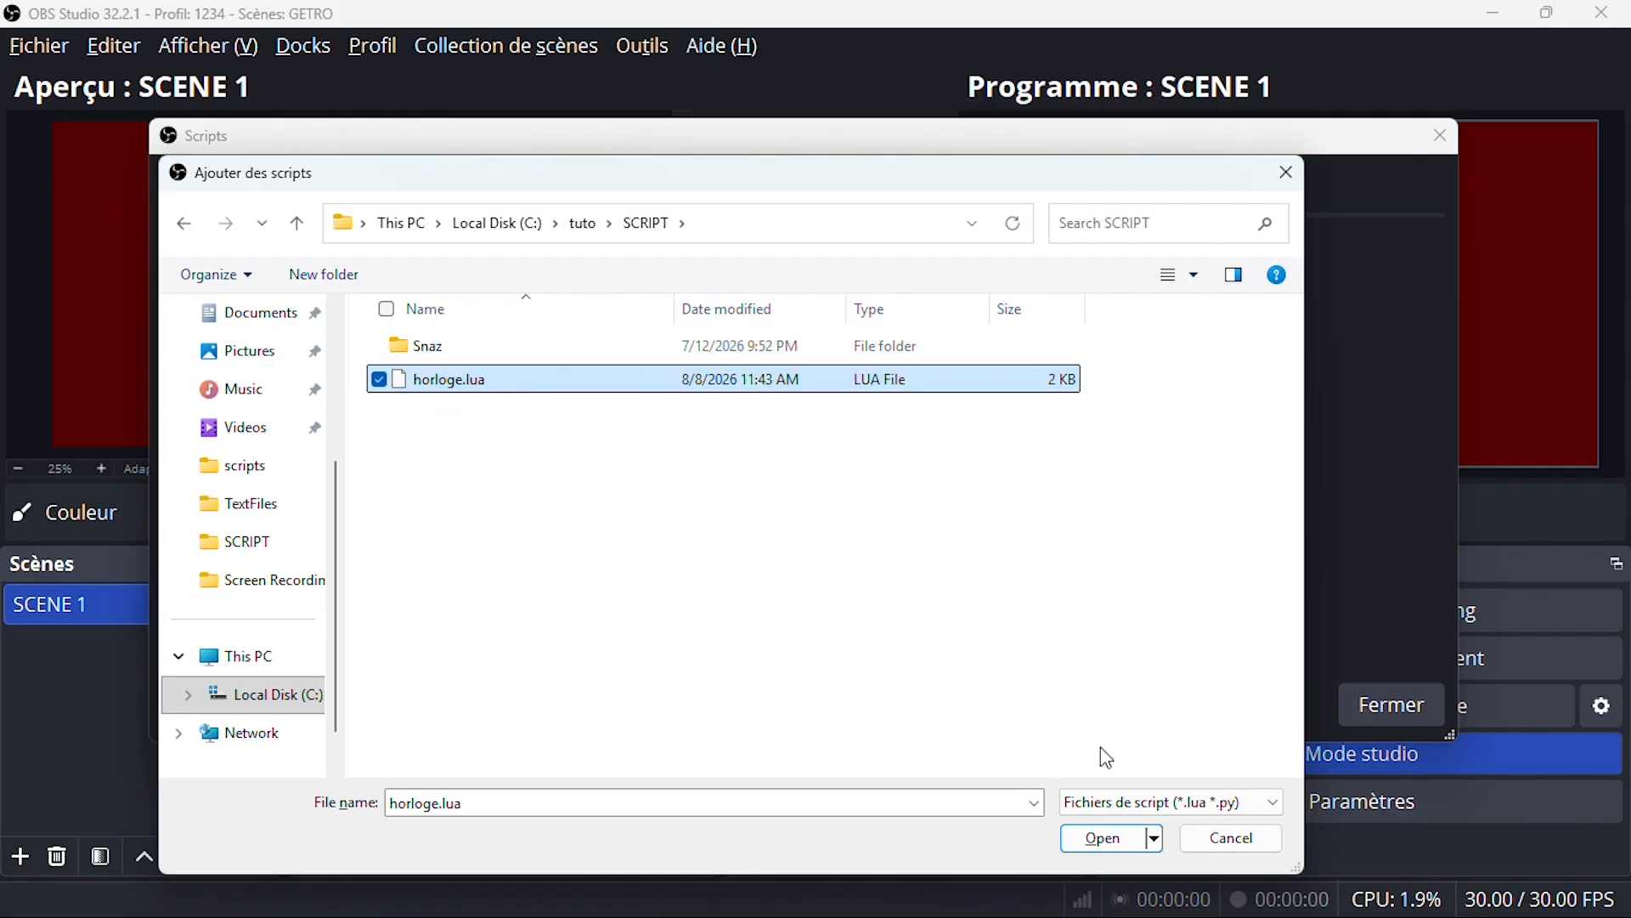
{"action": "left_click", "coordinate": [1106, 844]}
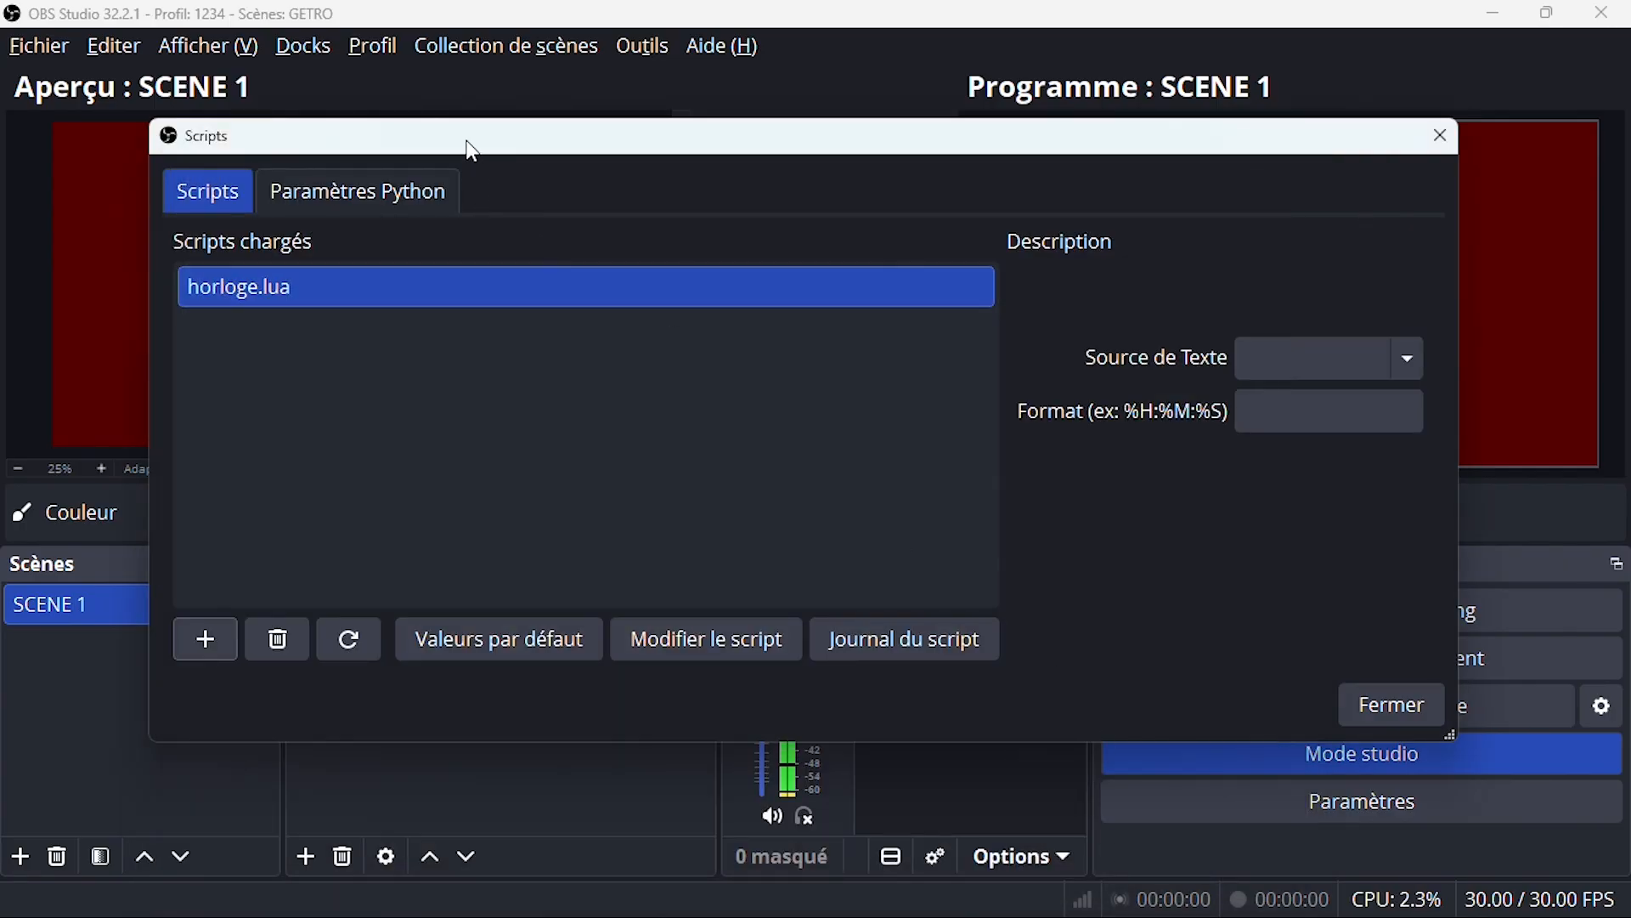
Step: Set the horloge.lua script's Source de Texte to Texte (GDI+) and close the script settings
{"action": "left_click_drag", "start_coordinate": [473, 151], "coordinate": [451, 155]}
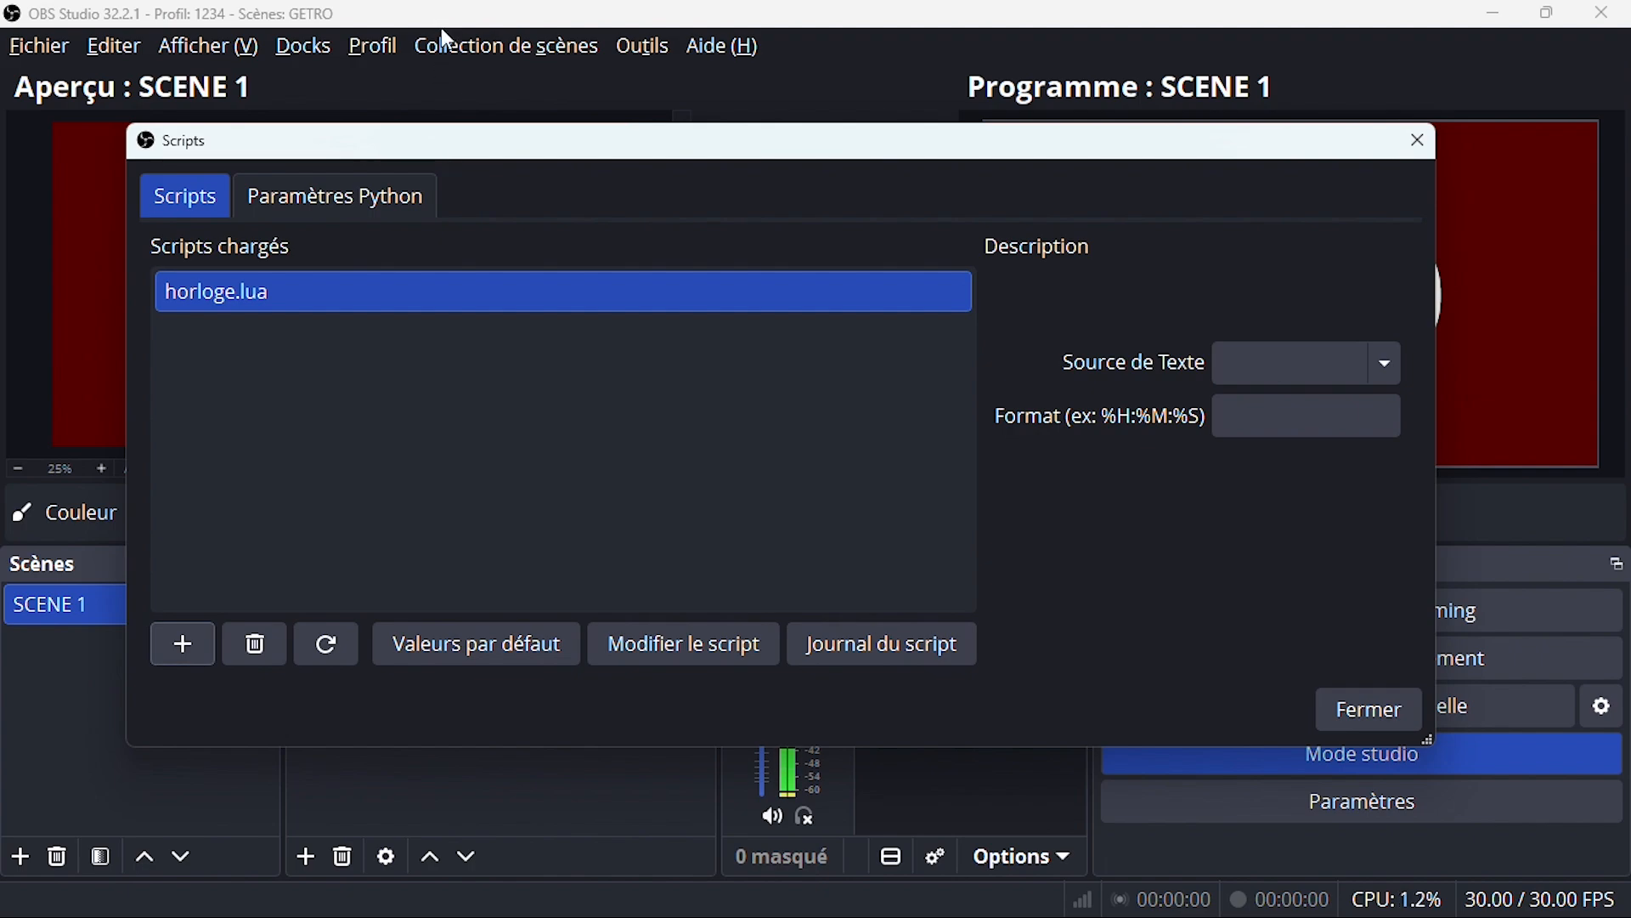
{"action": "left_click_drag", "start_coordinate": [488, 161], "coordinate": [410, 335]}
{"action": "left_click_drag", "start_coordinate": [667, 344], "coordinate": [817, 251]}
{"action": "left_click", "coordinate": [1455, 462]}
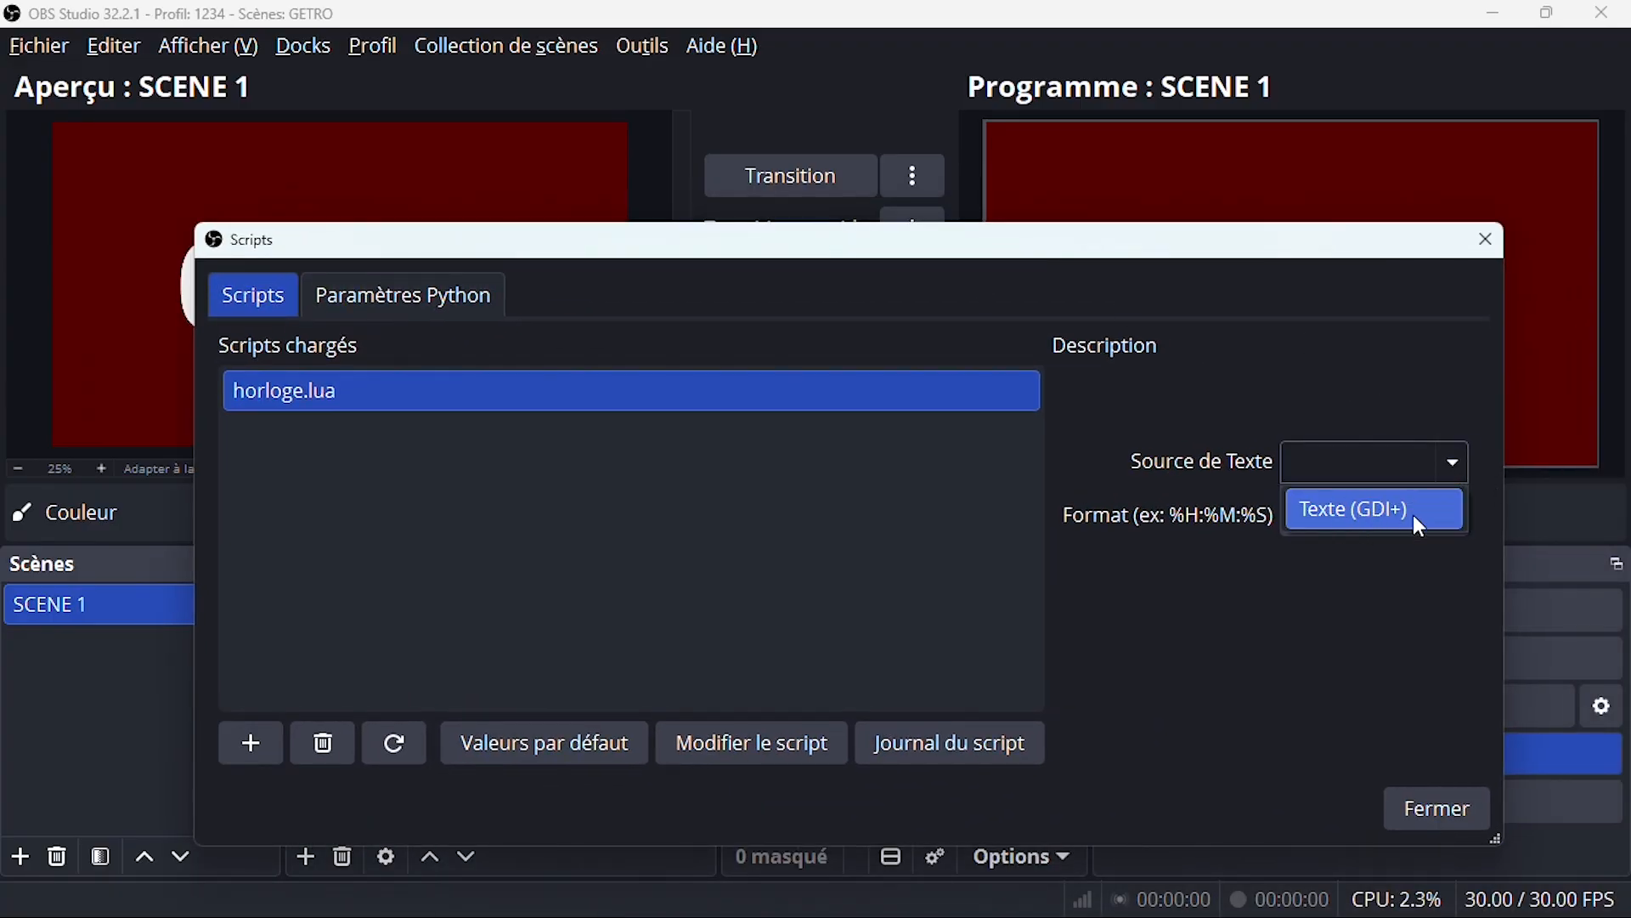
{"action": "left_click", "coordinate": [1367, 508]}
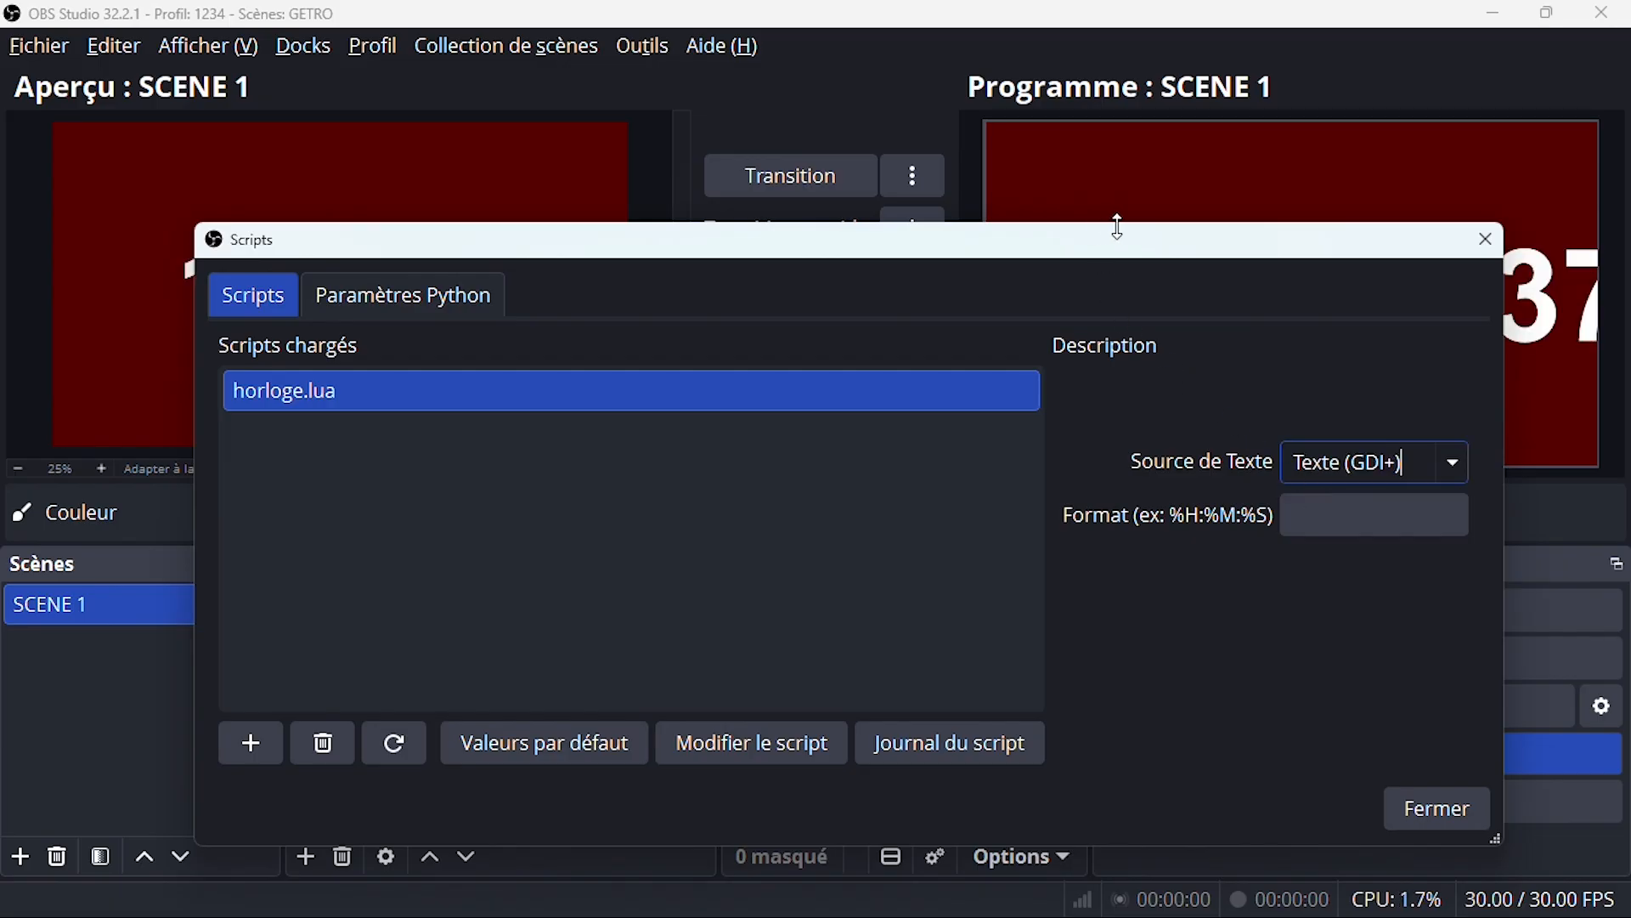
{"action": "left_click", "coordinate": [1440, 812]}
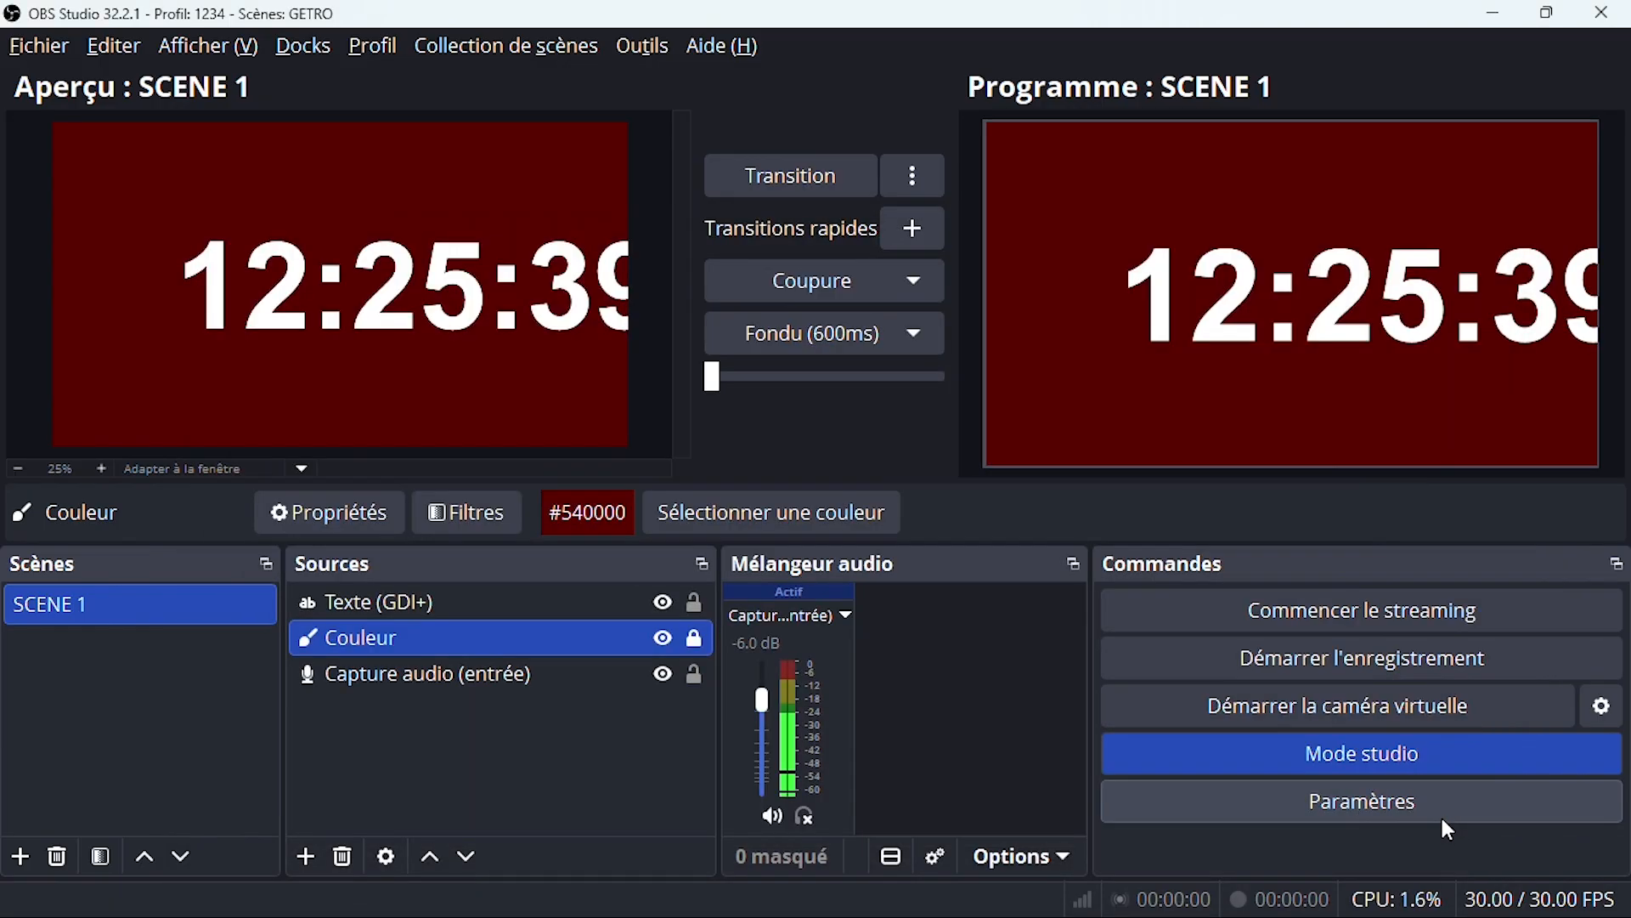
Step: Shrink the clock text in the preview and move it to roughly the middle of the canvas
{"action": "left_click", "coordinate": [498, 317]}
{"action": "left_click_drag", "start_coordinate": [542, 295], "coordinate": [475, 294]}
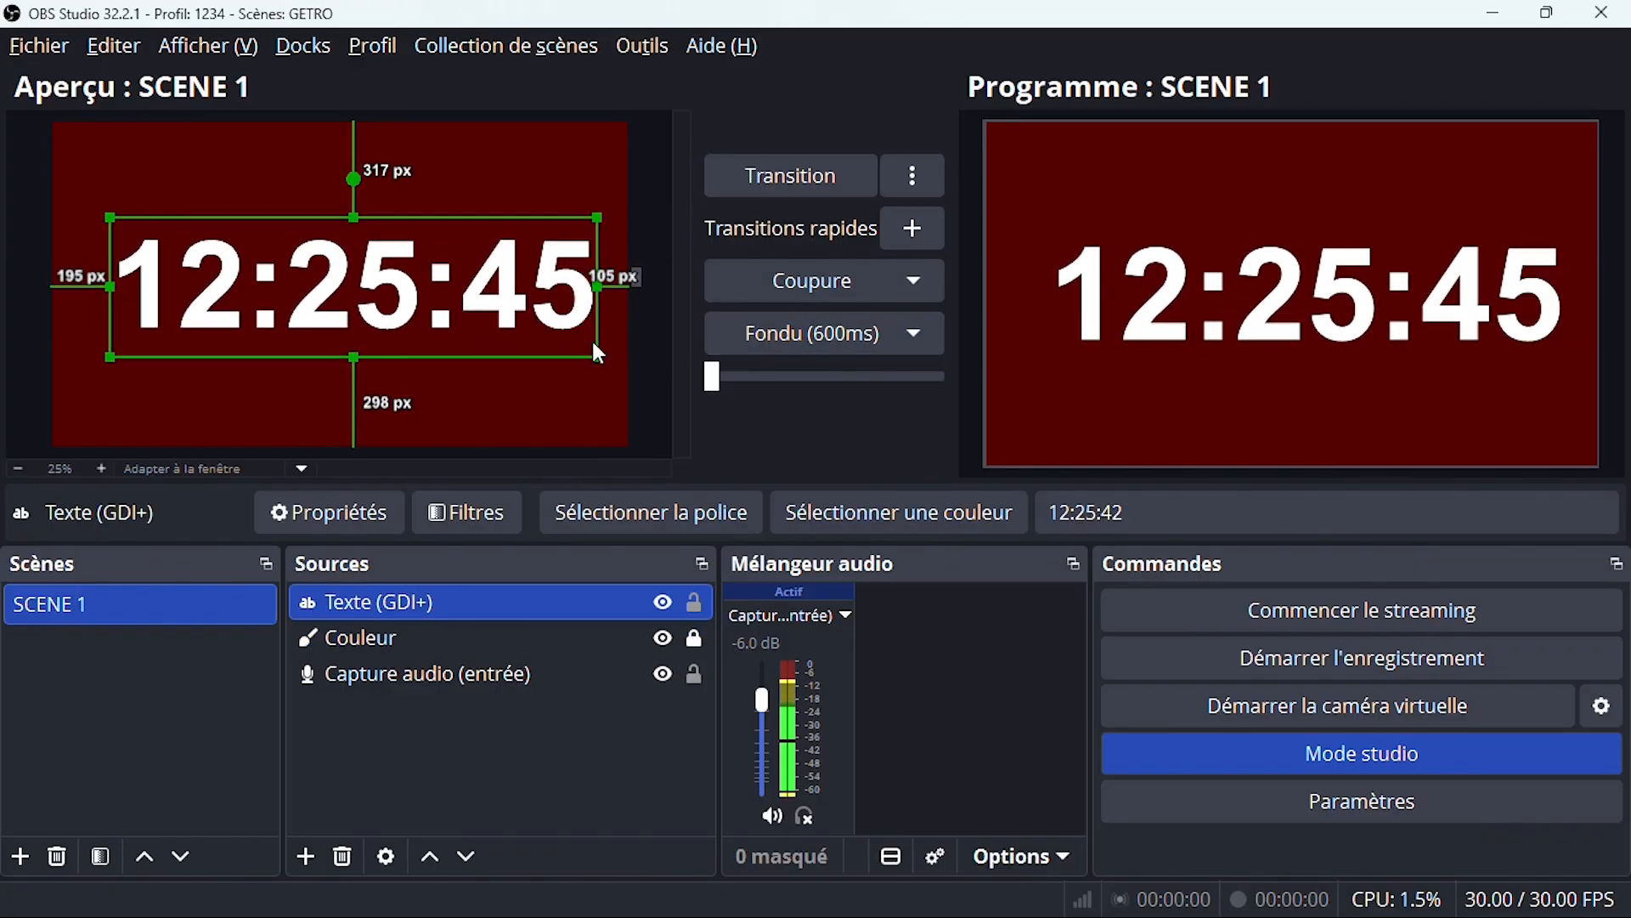
{"action": "left_click_drag", "start_coordinate": [597, 353], "coordinate": [496, 329]}
{"action": "left_click_drag", "start_coordinate": [469, 274], "coordinate": [502, 284]}
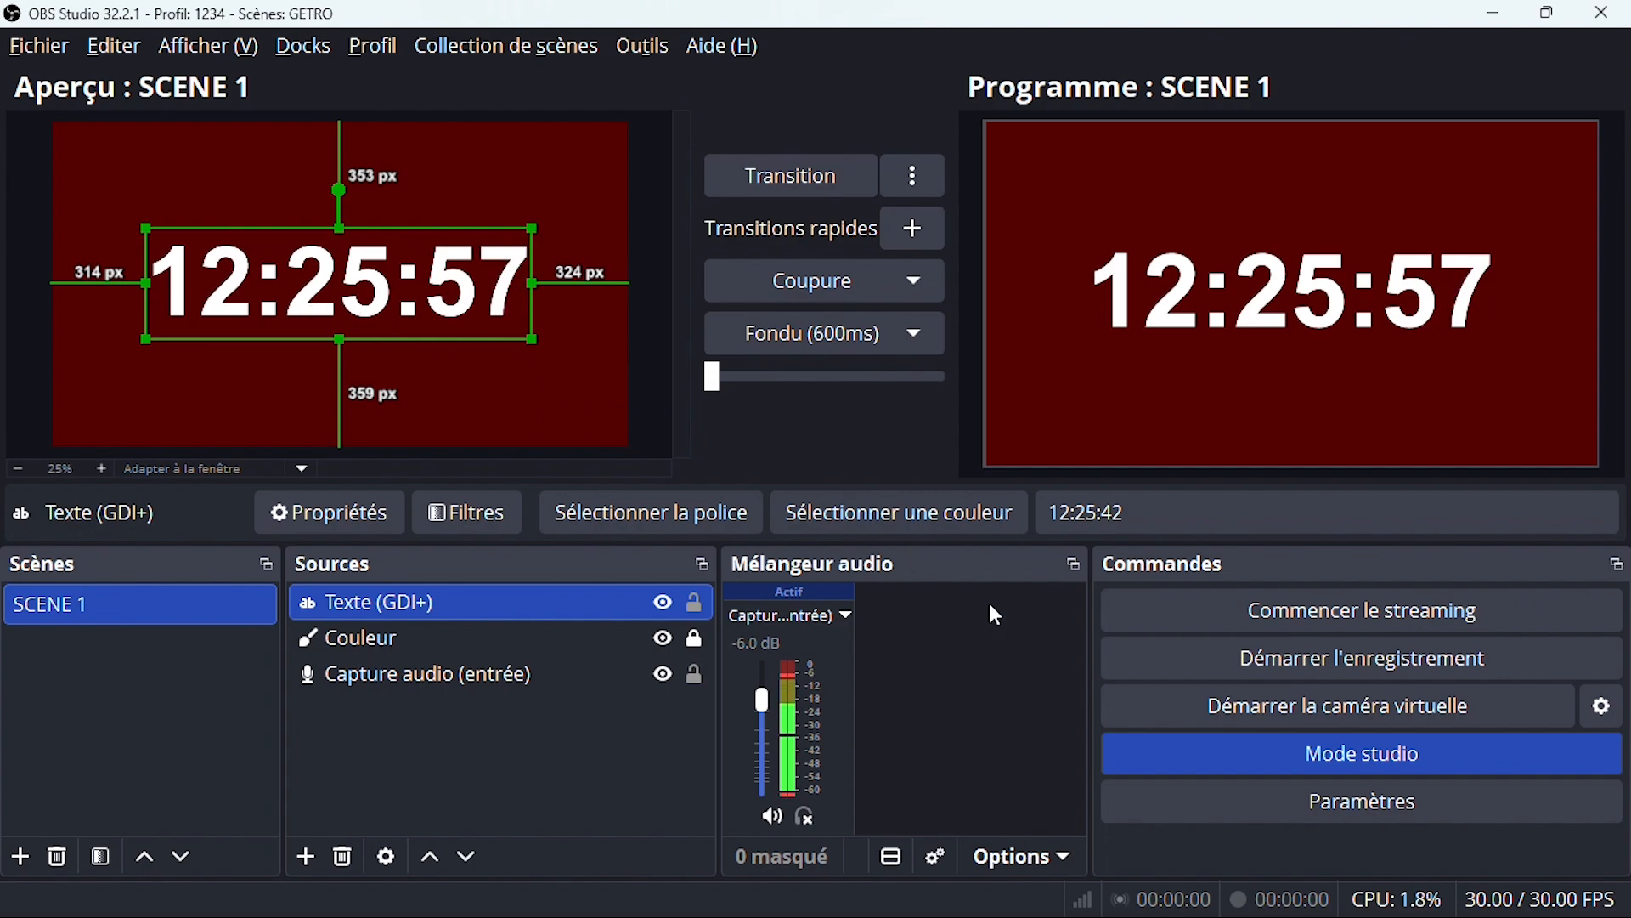
Step: Compare the clock with the Windows system time and nudge the clock text closer to the canvas centre
{"action": "left_click", "coordinate": [1500, 15]}
{"action": "mouse_move", "coordinate": [1246, 915]}
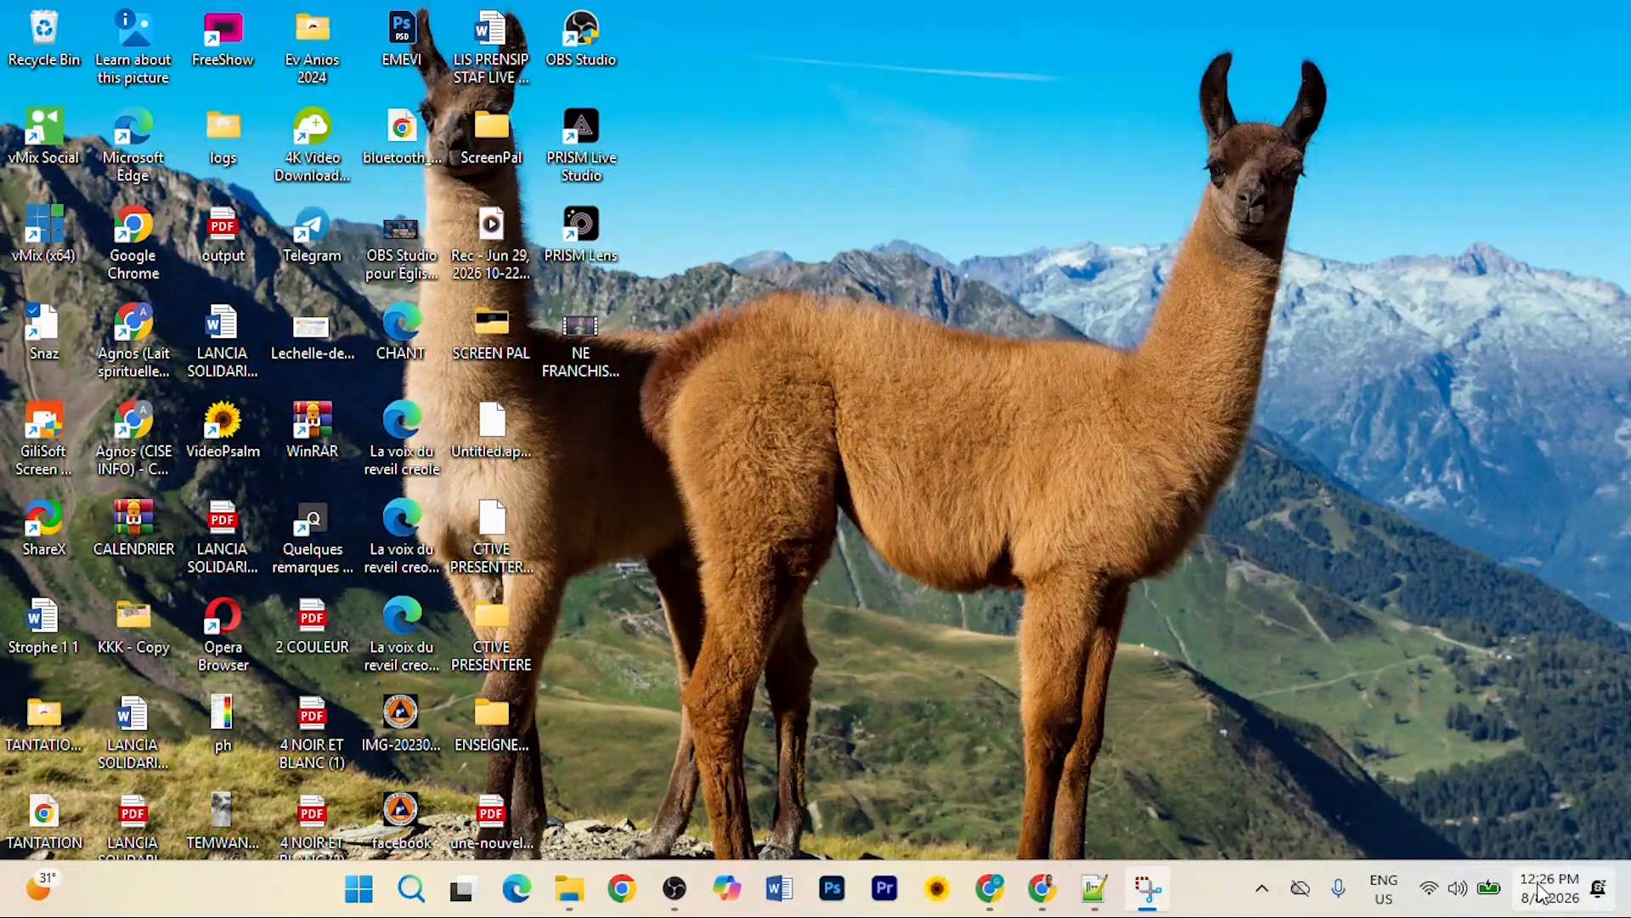
{"action": "mouse_move", "coordinate": [1539, 888]}
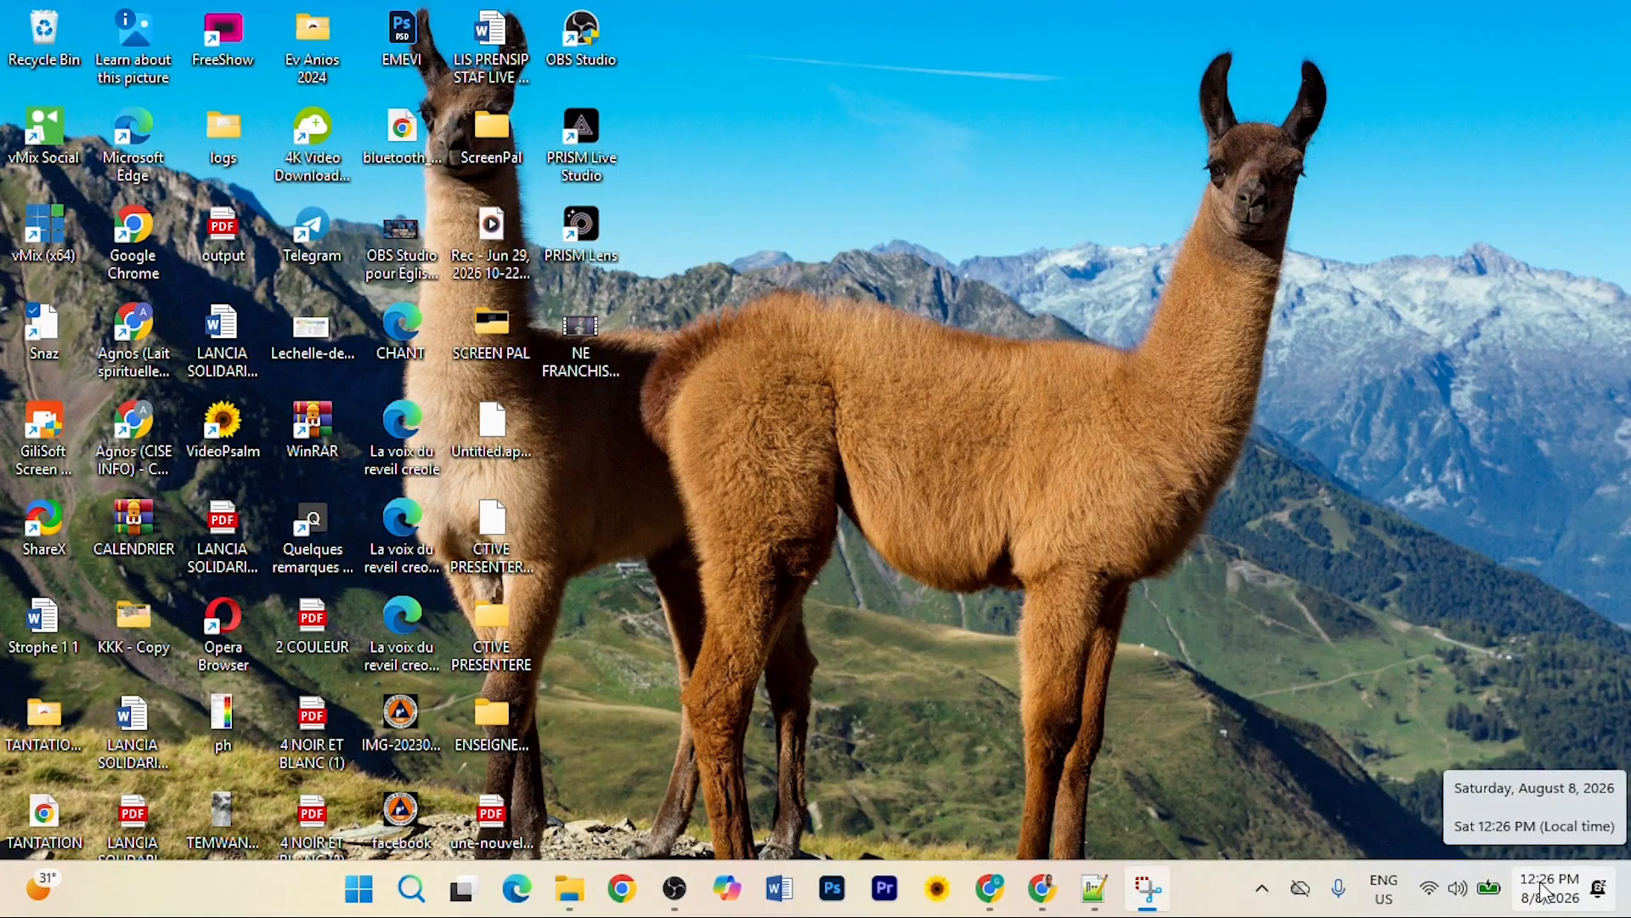
{"action": "left_click", "coordinate": [673, 907]}
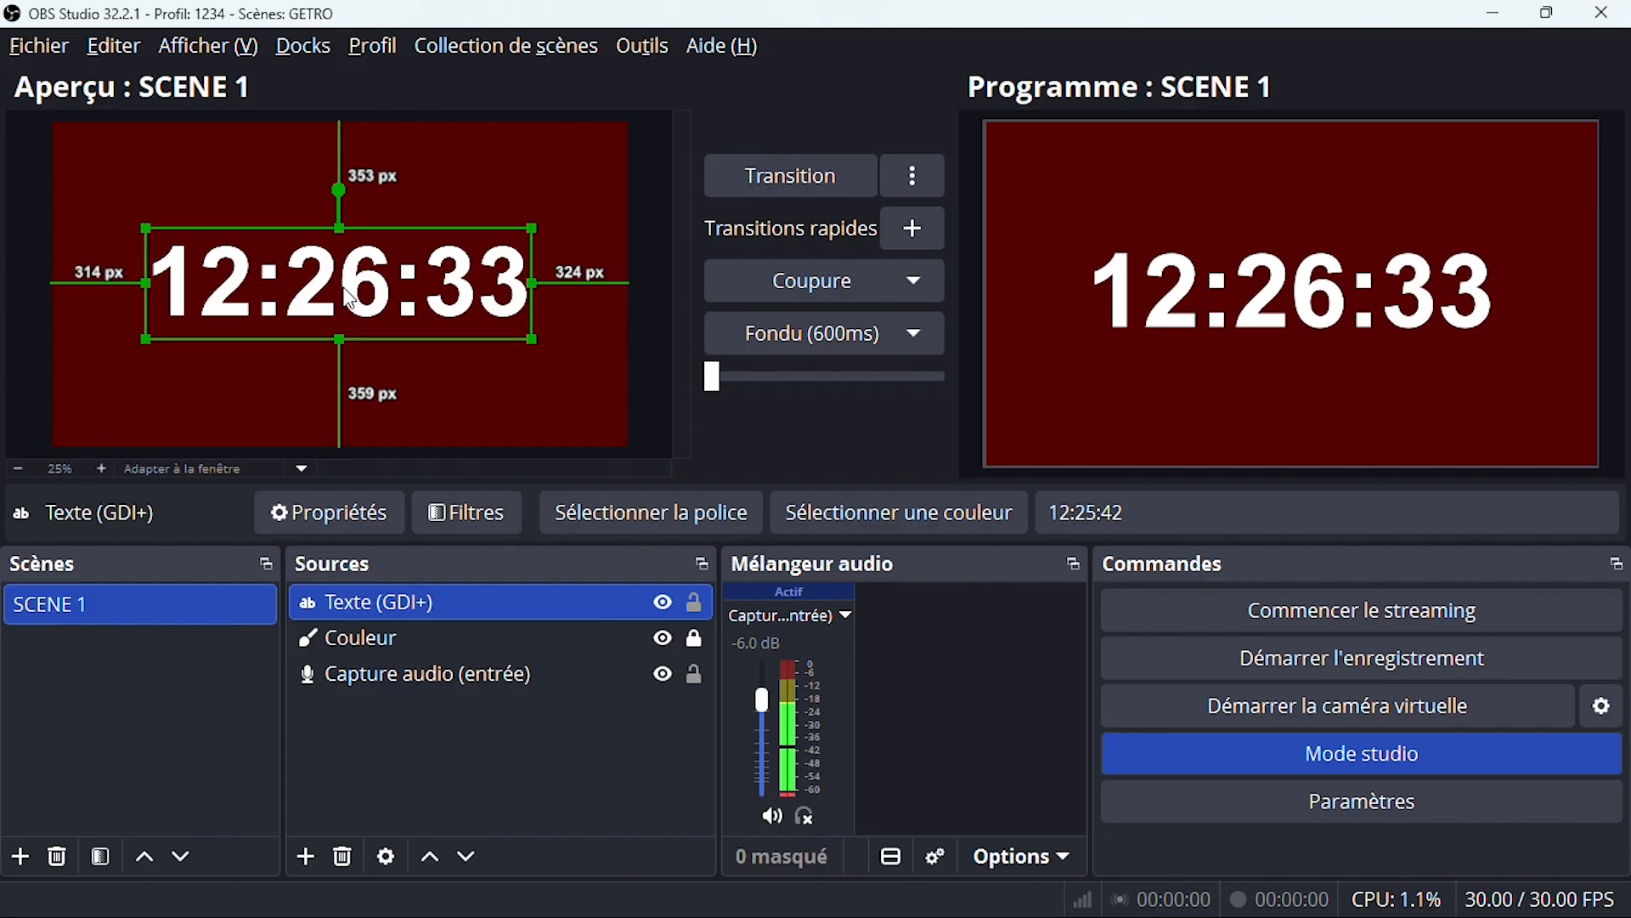
{"action": "left_click_drag", "start_coordinate": [357, 298], "coordinate": [361, 301]}
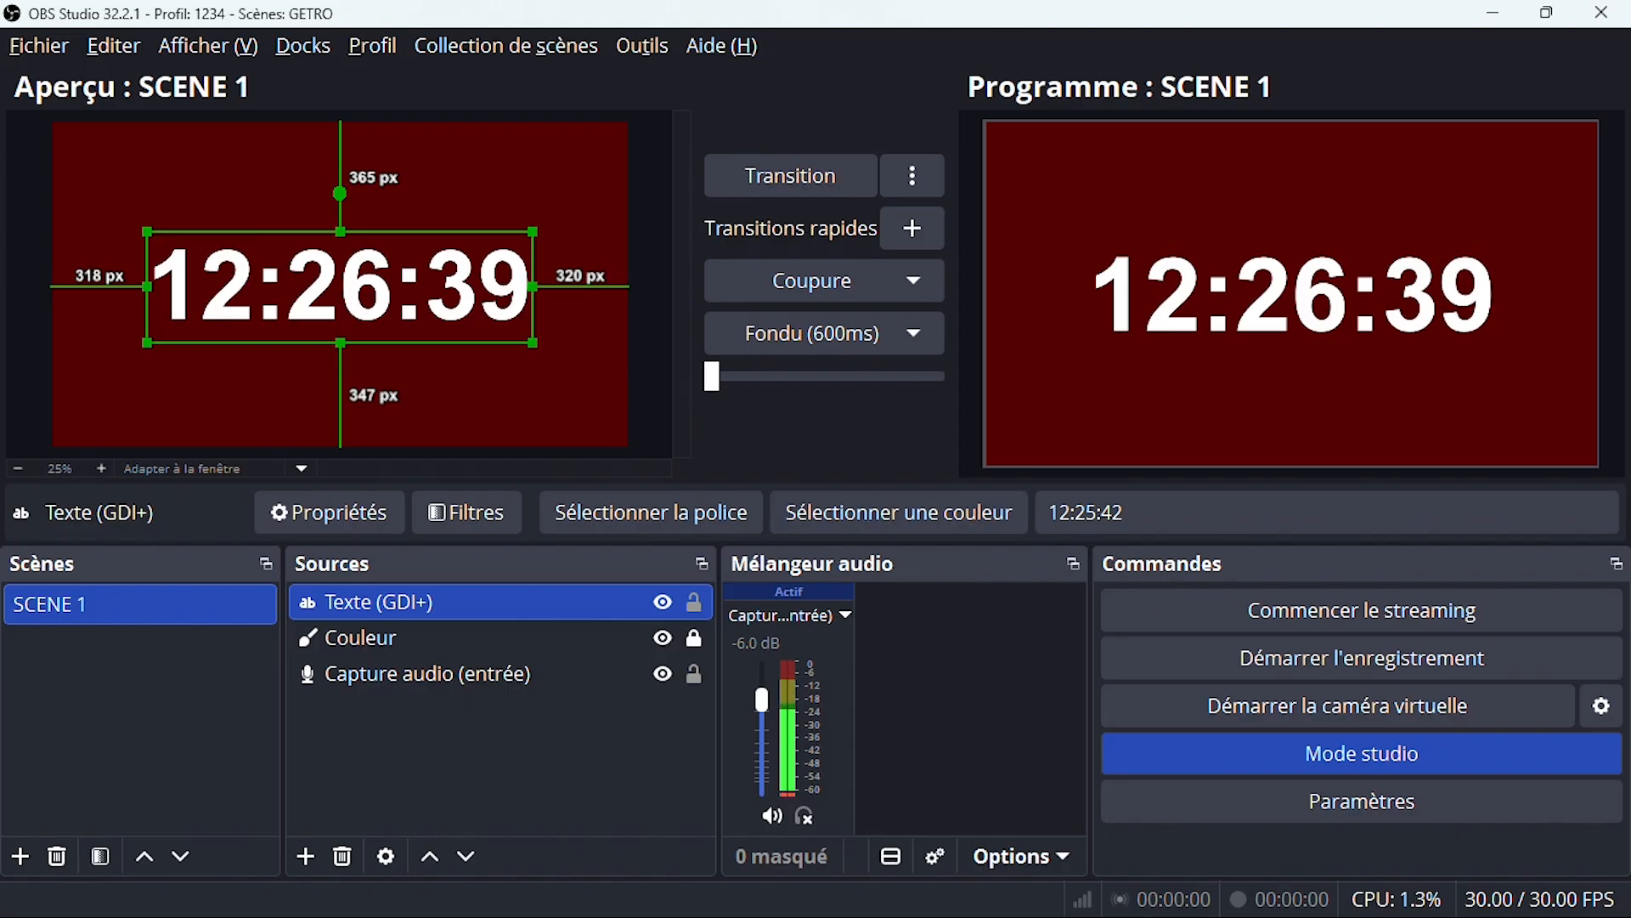
Step: Switch to Notepad++ and examine the code of horloge.lua
{"action": "left_click", "coordinate": [1515, 17]}
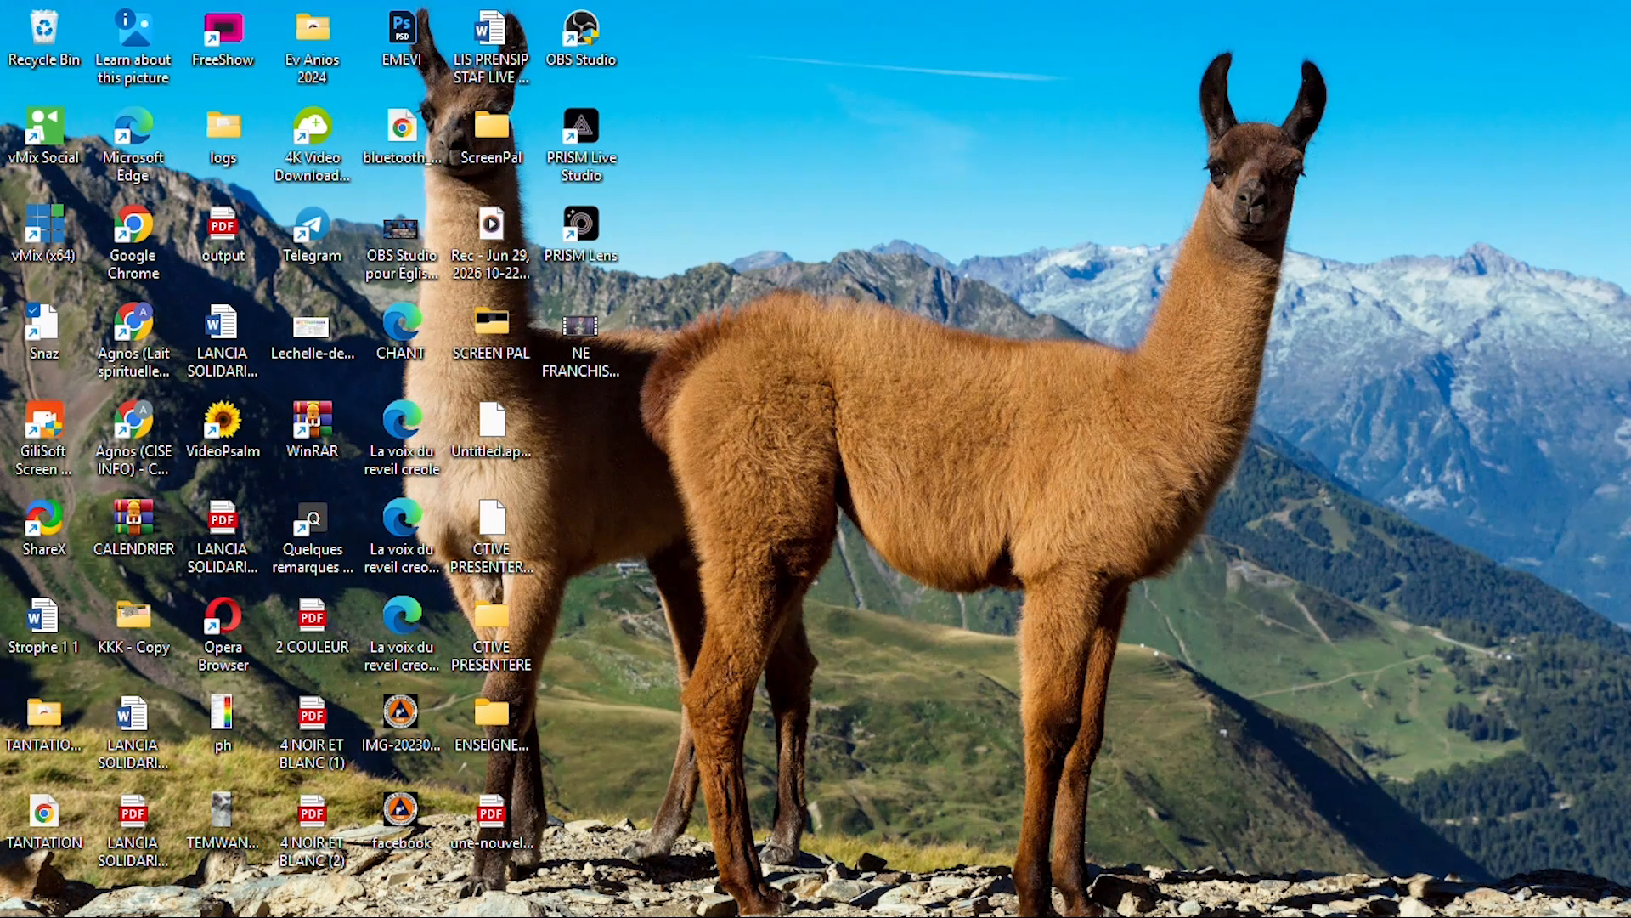
{"action": "left_click", "coordinate": [1100, 897]}
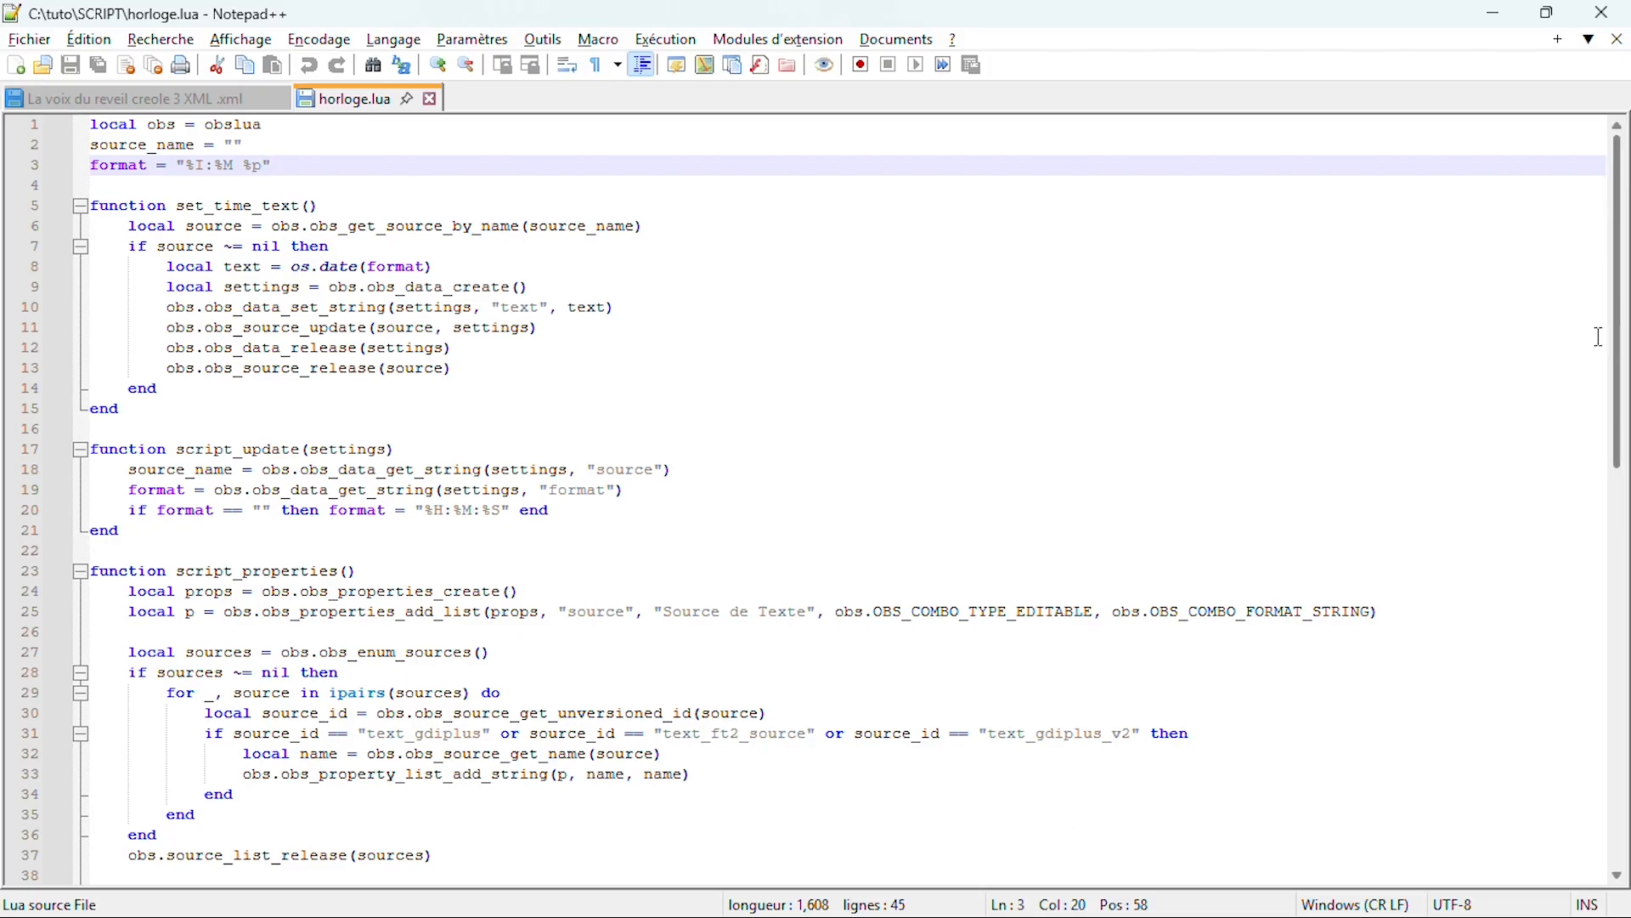
{"action": "left_click_drag", "start_coordinate": [1623, 314], "coordinate": [1626, 270]}
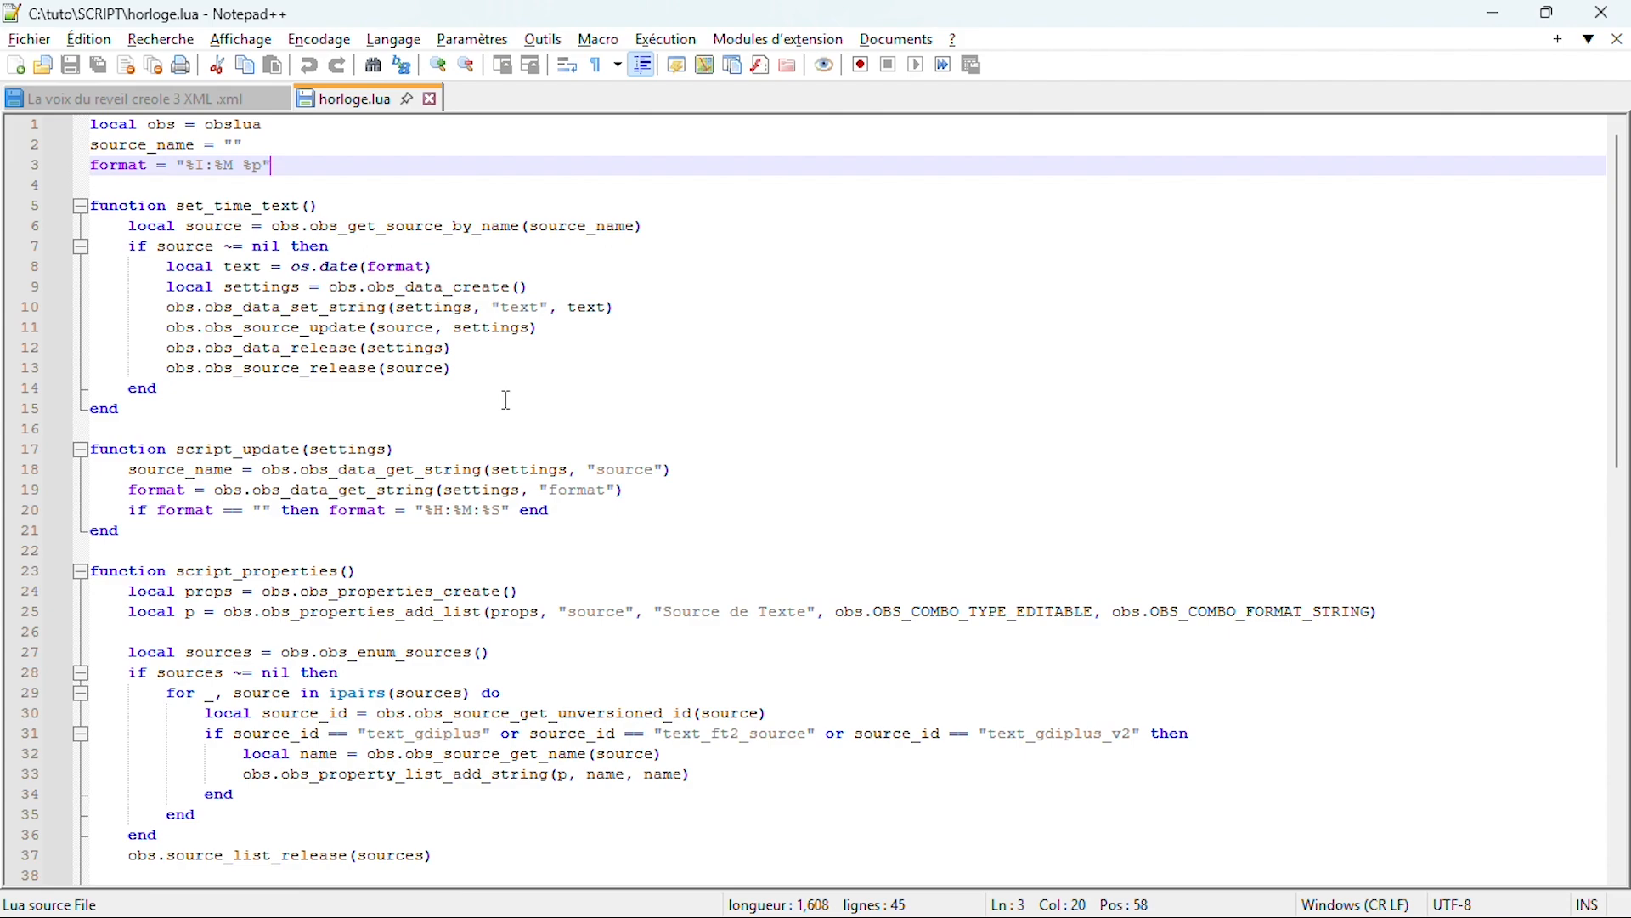
{"action": "scroll", "coordinate": [405, 304], "scroll_direction": "down", "scroll_amount": 1}
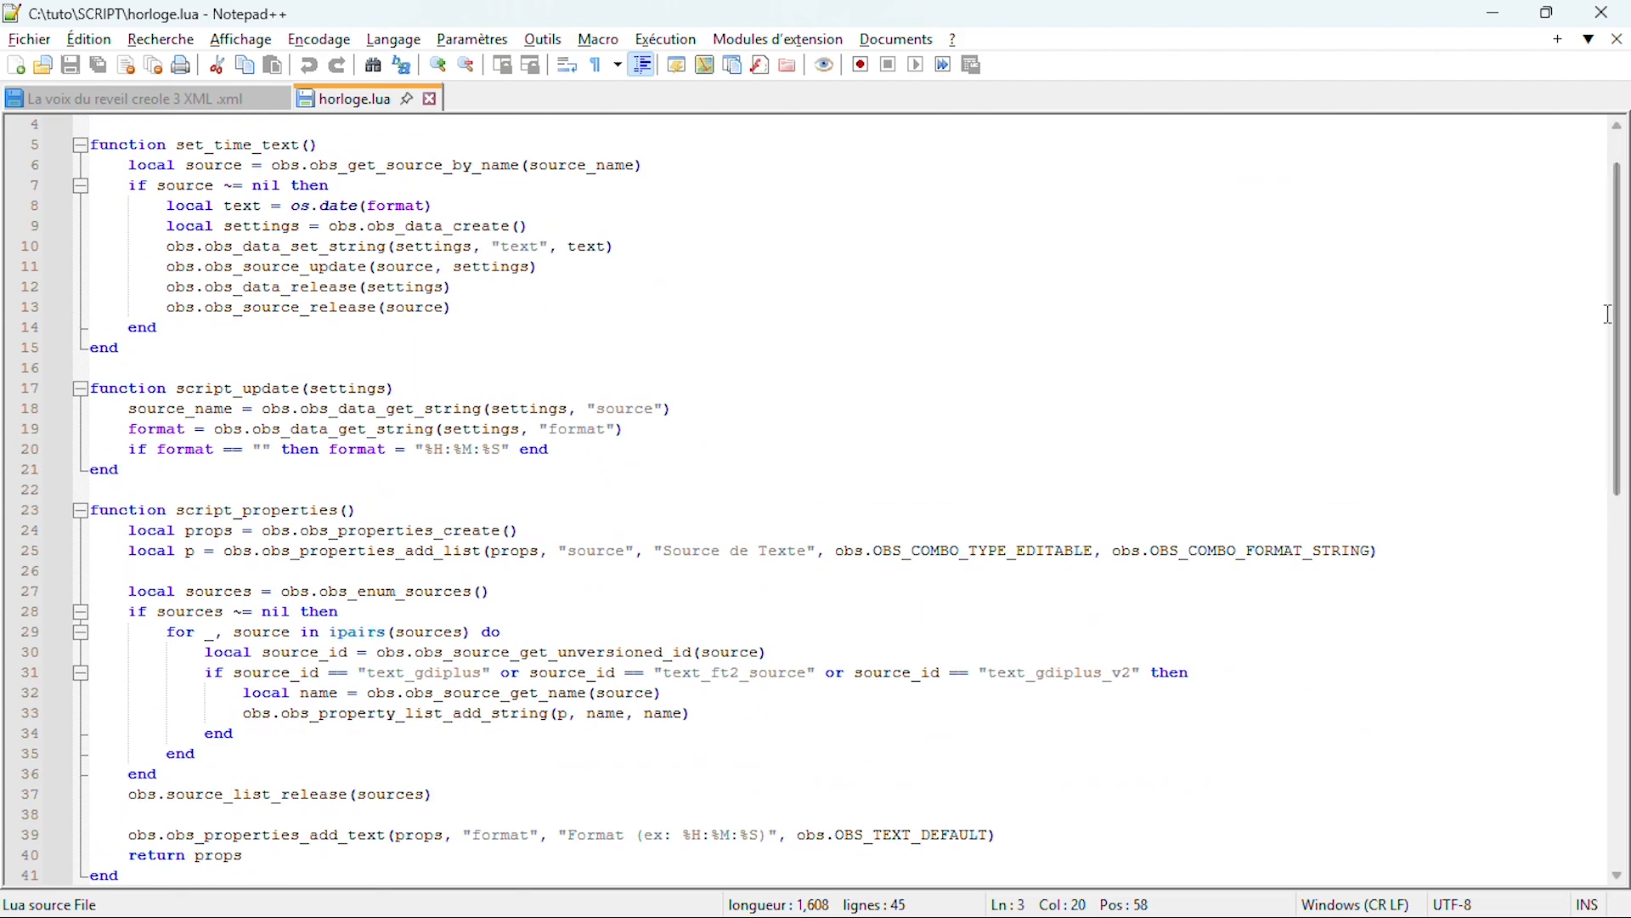
{"action": "scroll", "coordinate": [1614, 314], "scroll_direction": "up", "scroll_amount": 1}
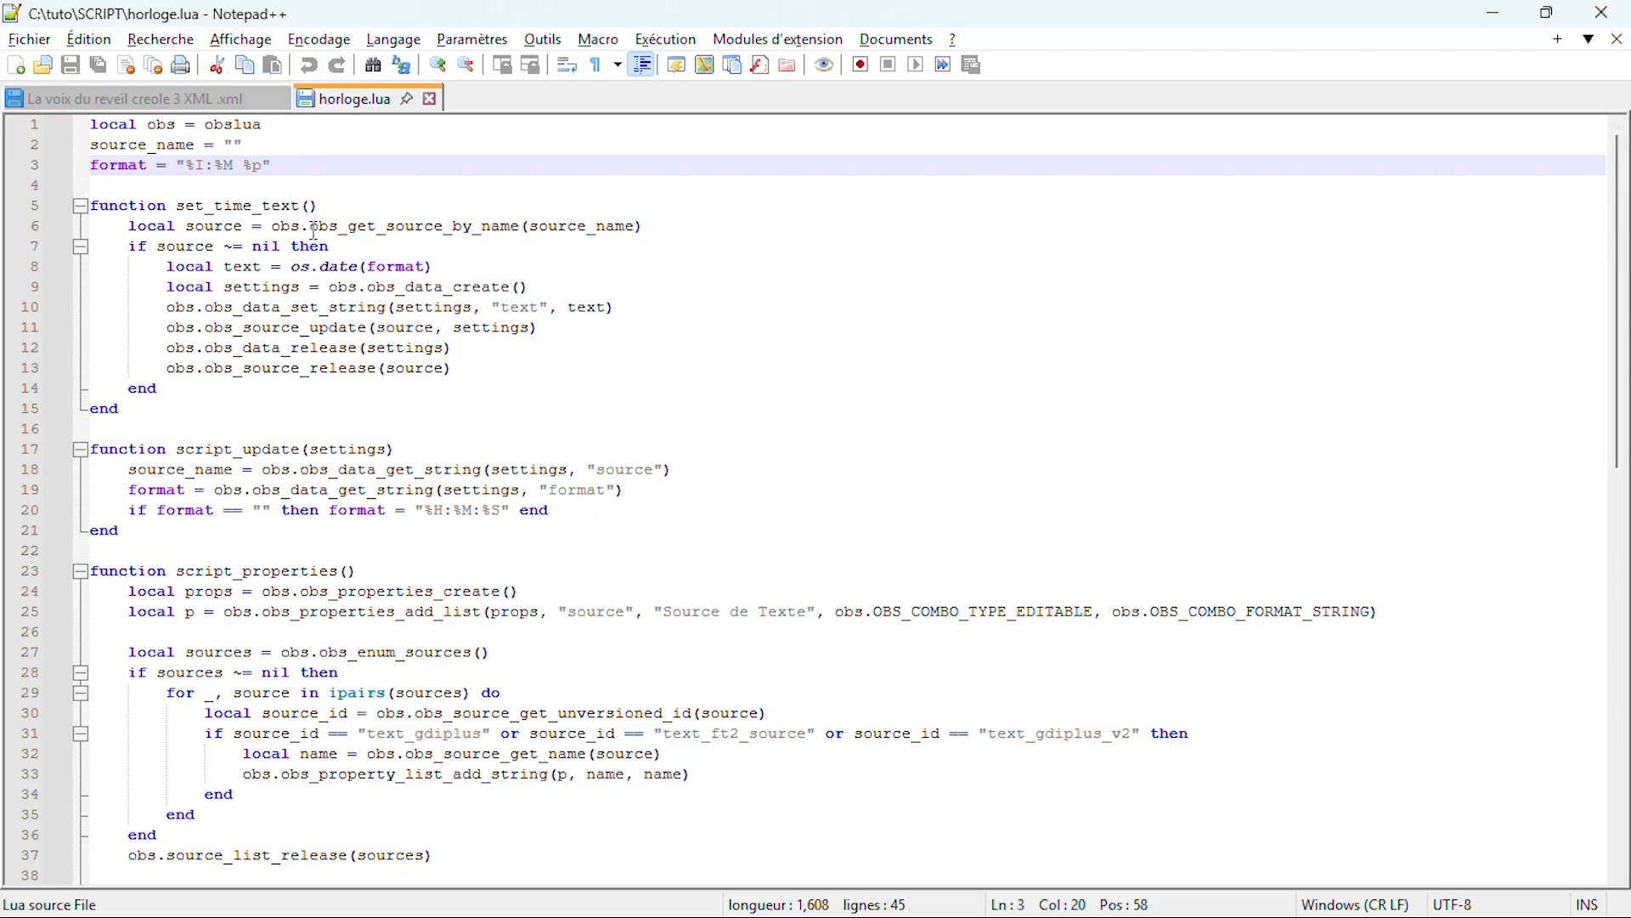
Step: Try to save the script as horloge with the Lua source File type in tuto\SCRIPT, declining to replace the existing file
{"action": "left_click", "coordinate": [21, 46]}
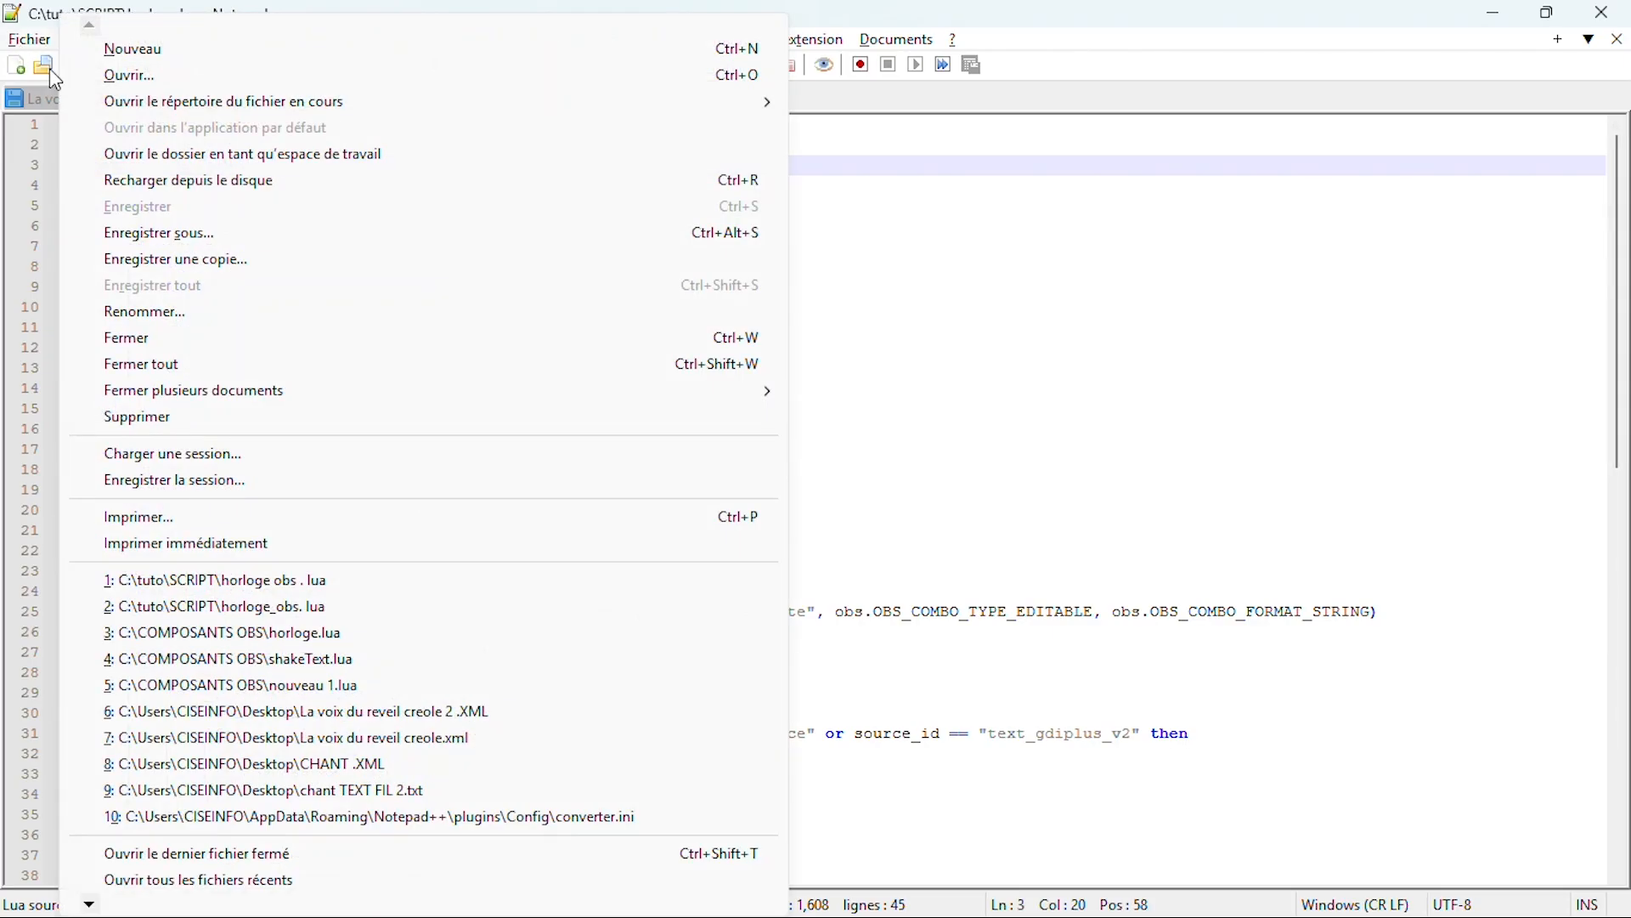
{"action": "left_click", "coordinate": [247, 244]}
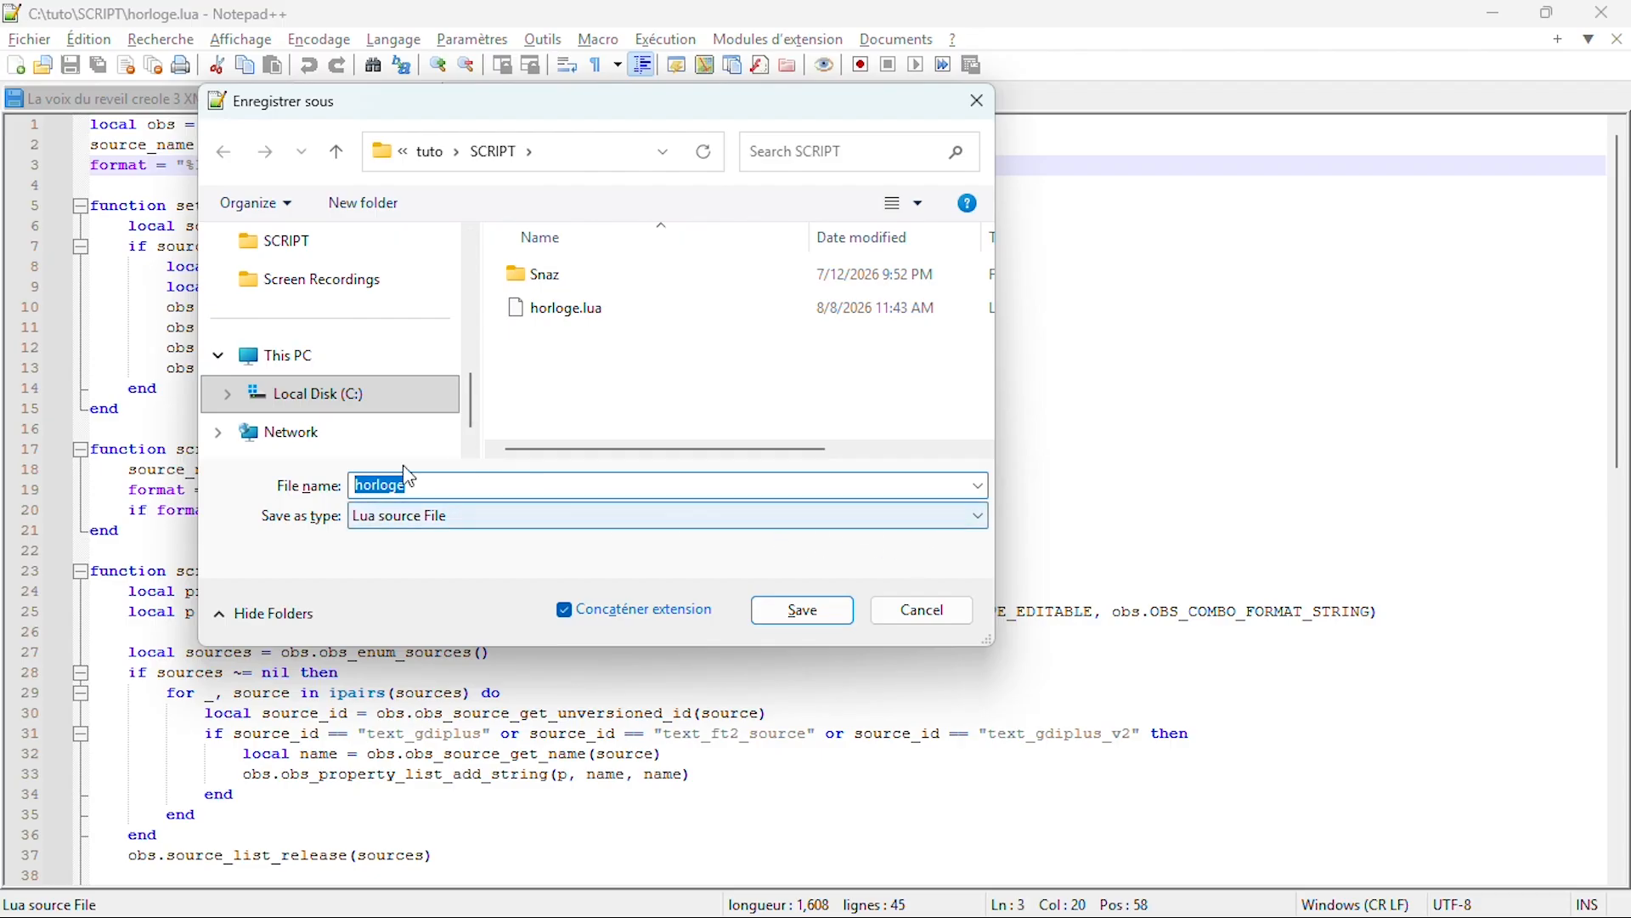
{"action": "left_click", "coordinate": [937, 522]}
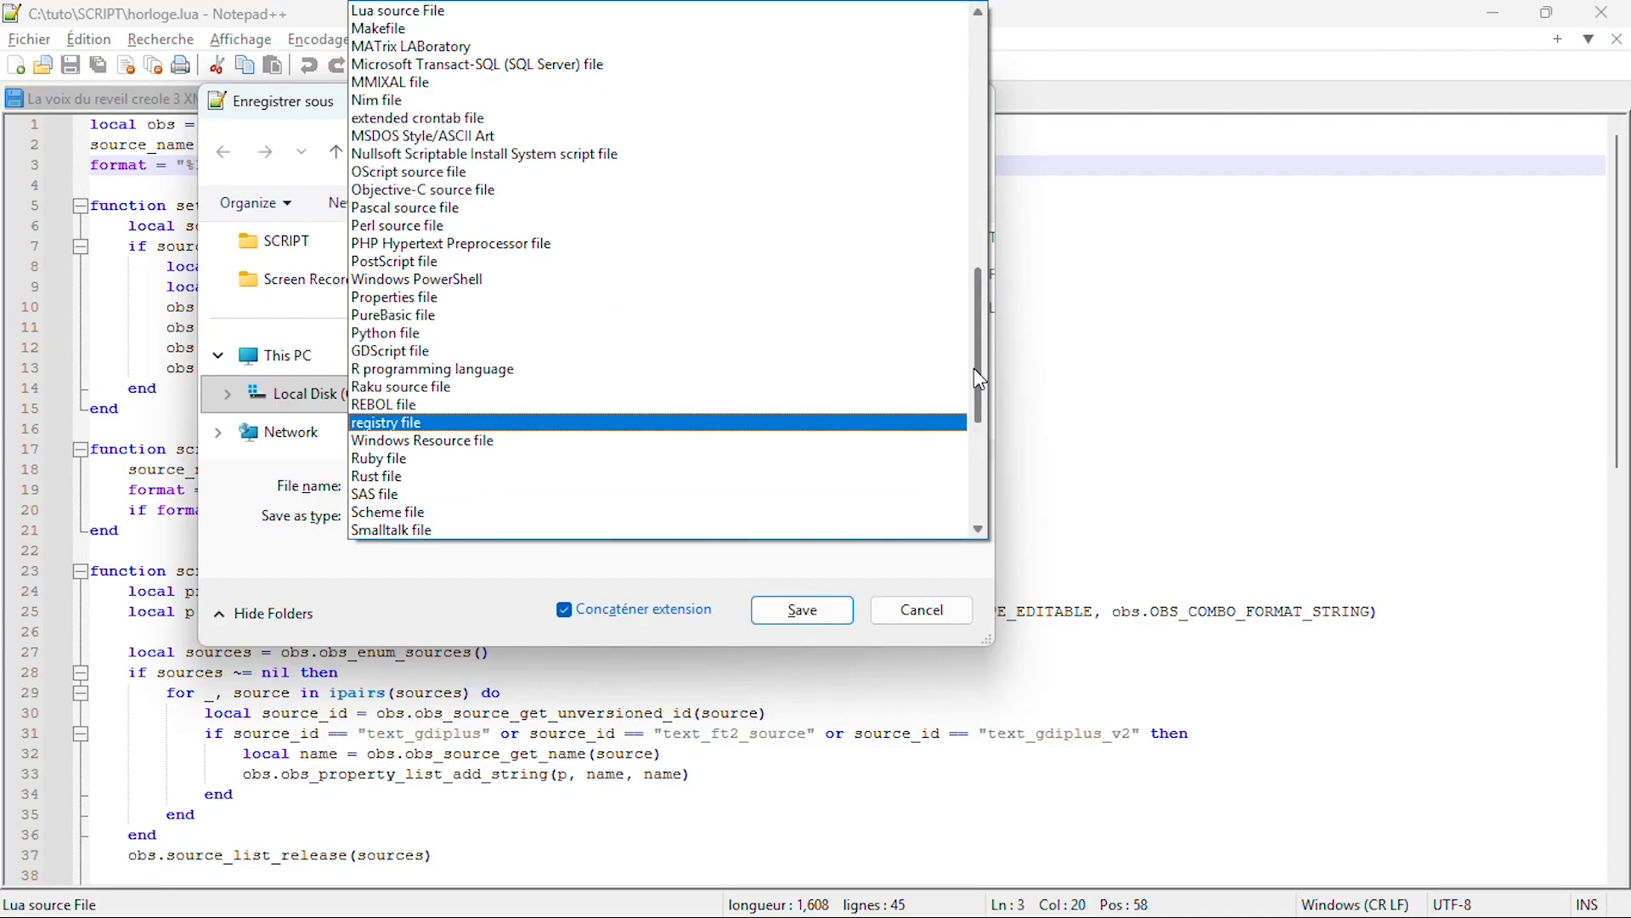
{"action": "left_click_drag", "start_coordinate": [978, 380], "coordinate": [984, 58]}
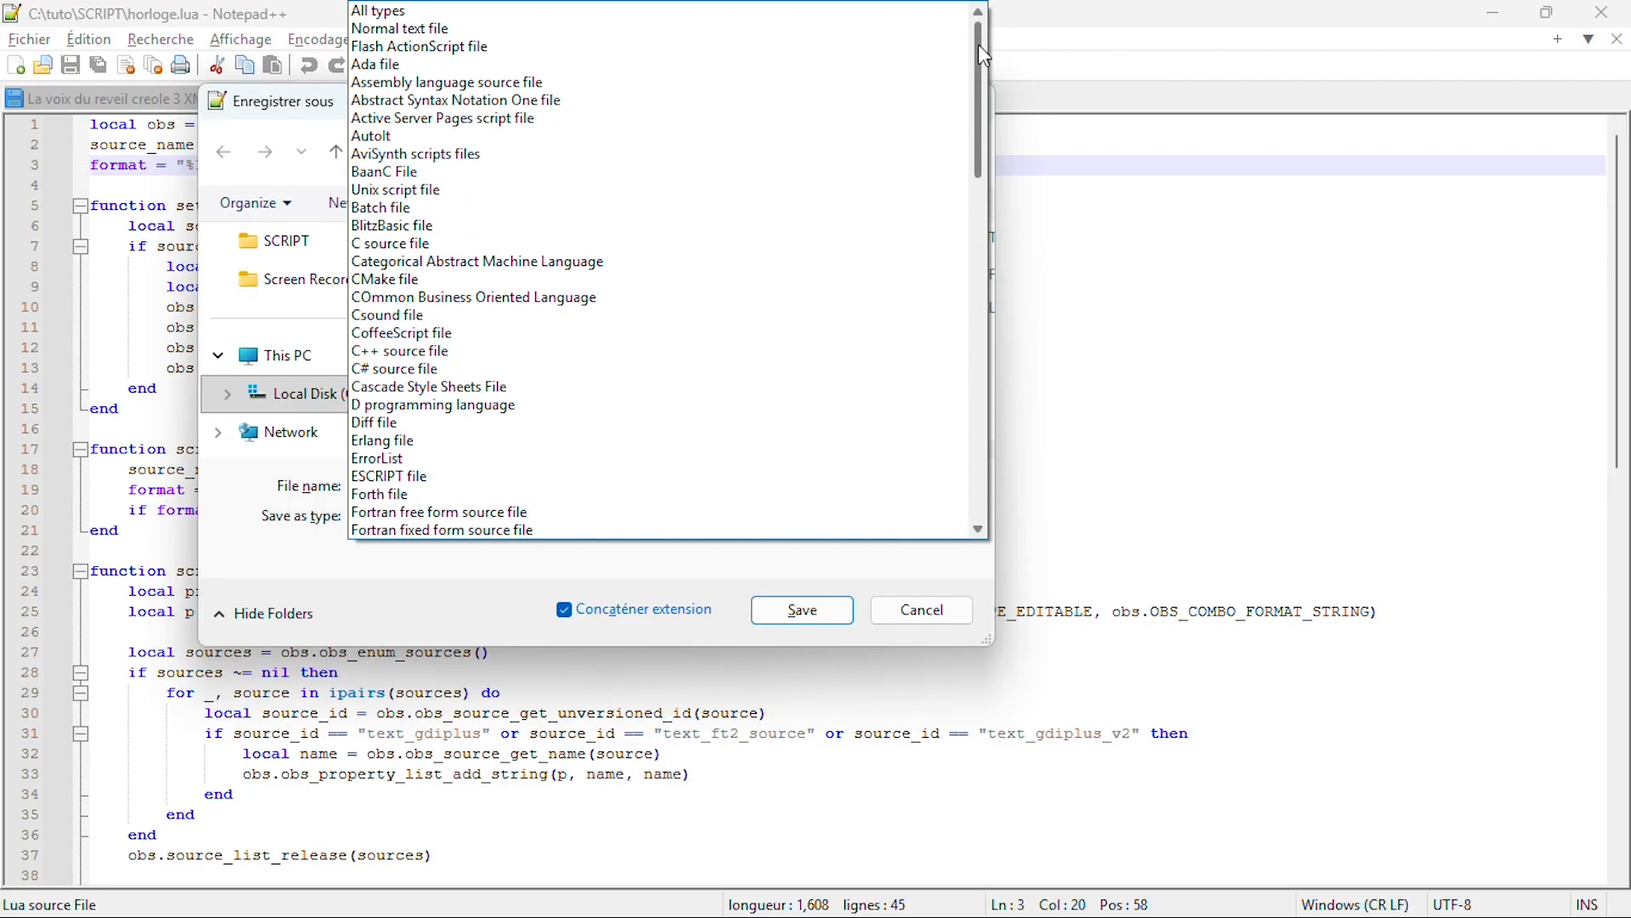
{"action": "left_click_drag", "start_coordinate": [984, 108], "coordinate": [969, 247]}
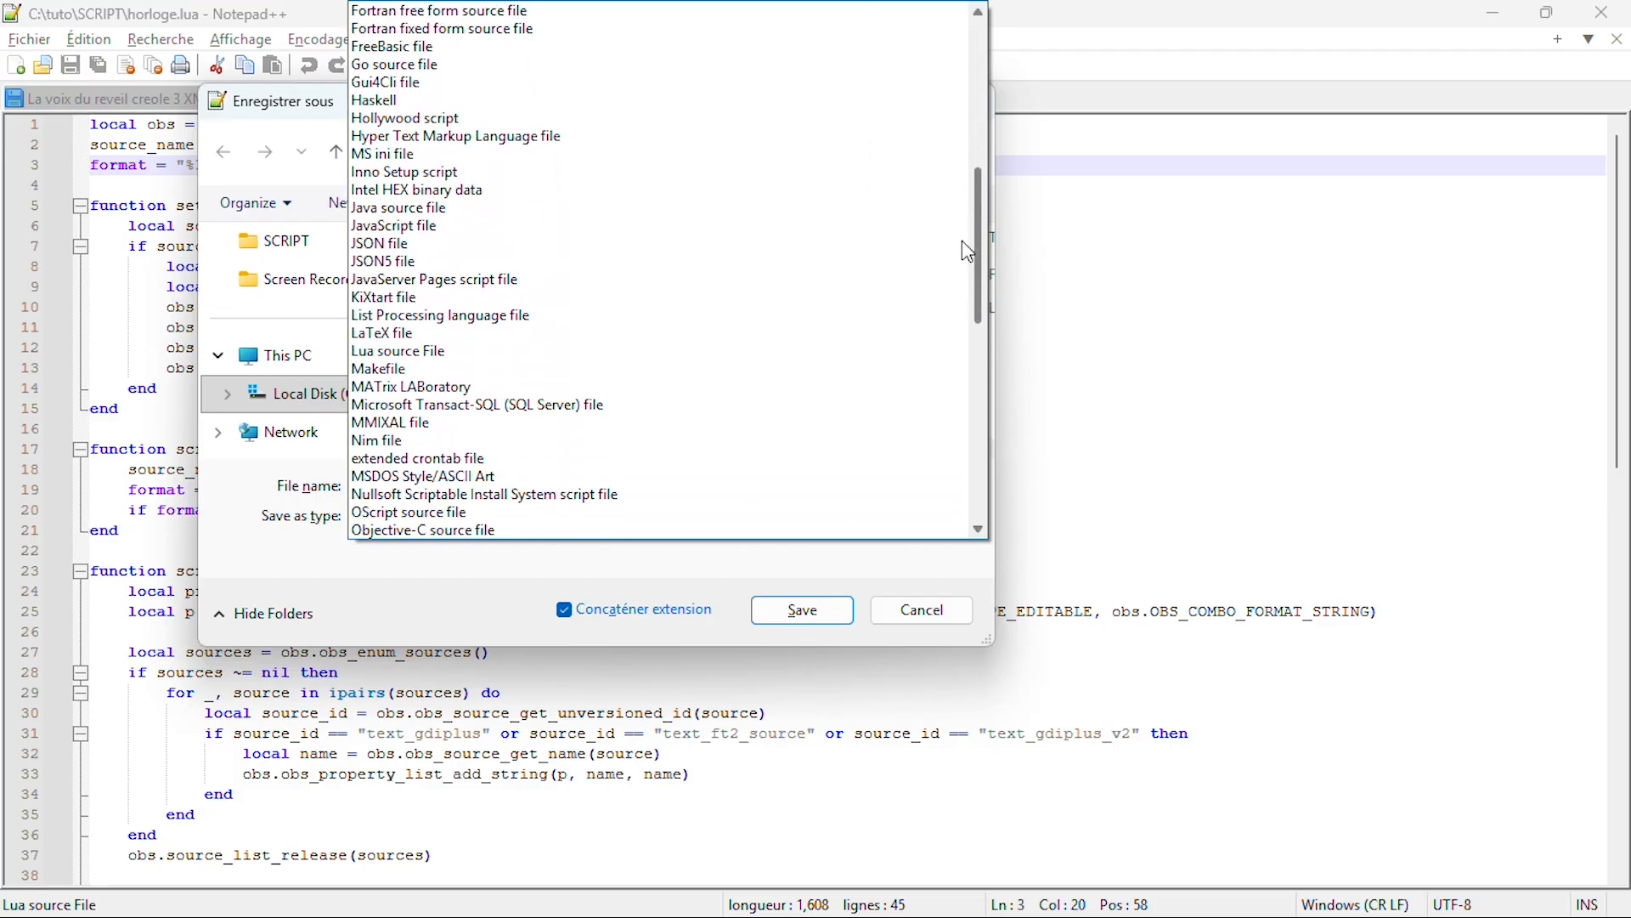
{"action": "left_click", "coordinate": [418, 351]}
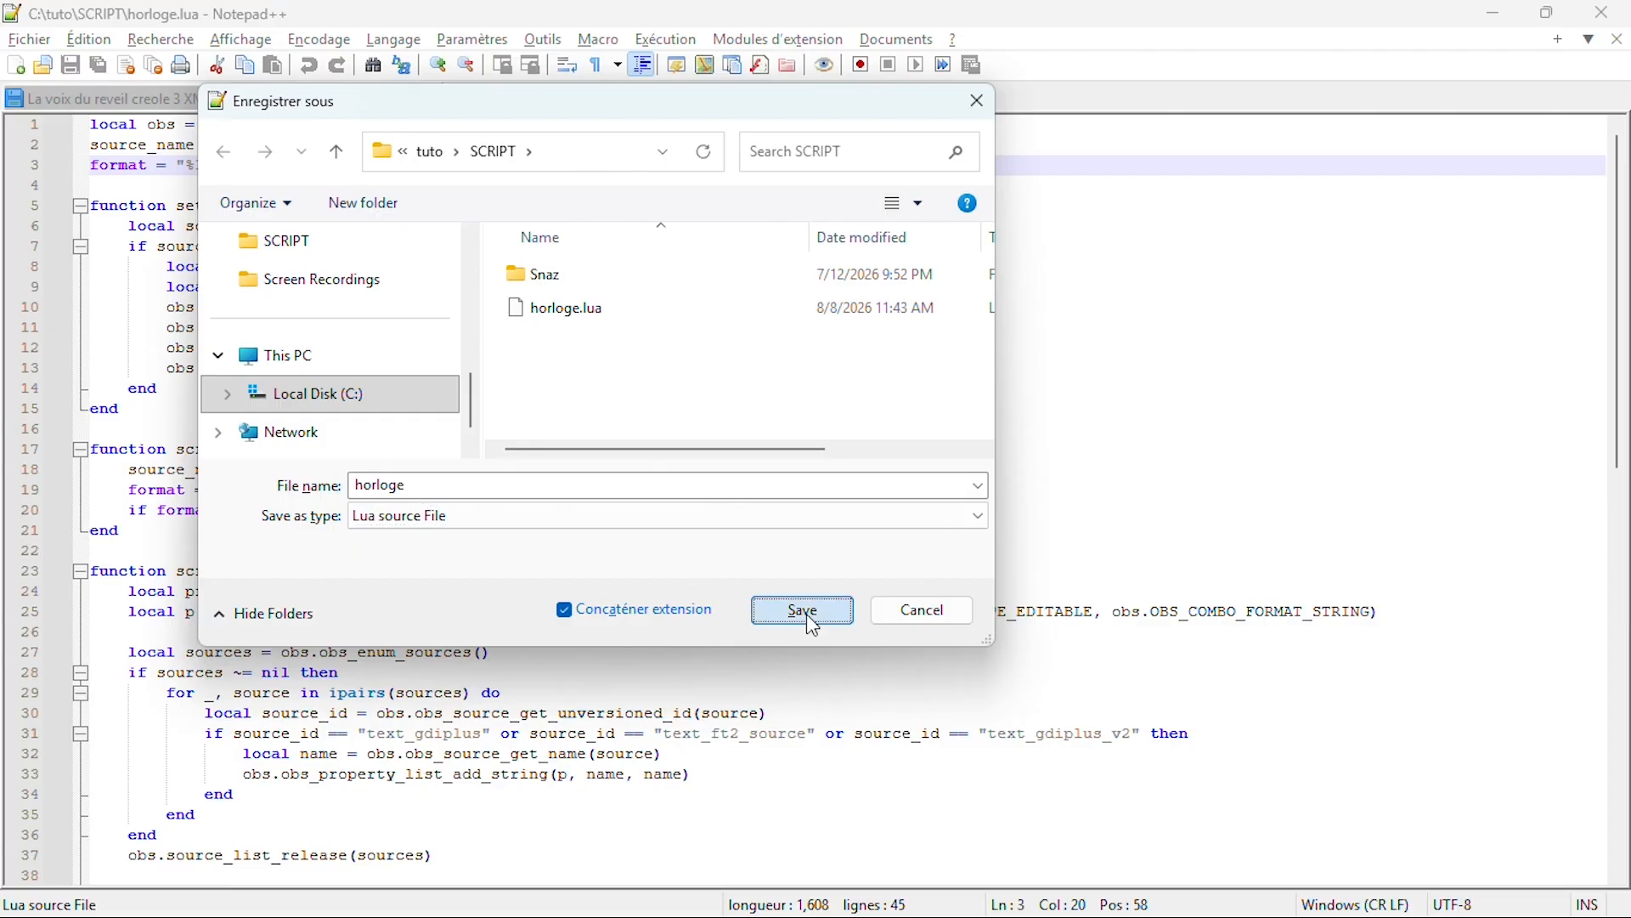
{"action": "left_click", "coordinate": [807, 614]}
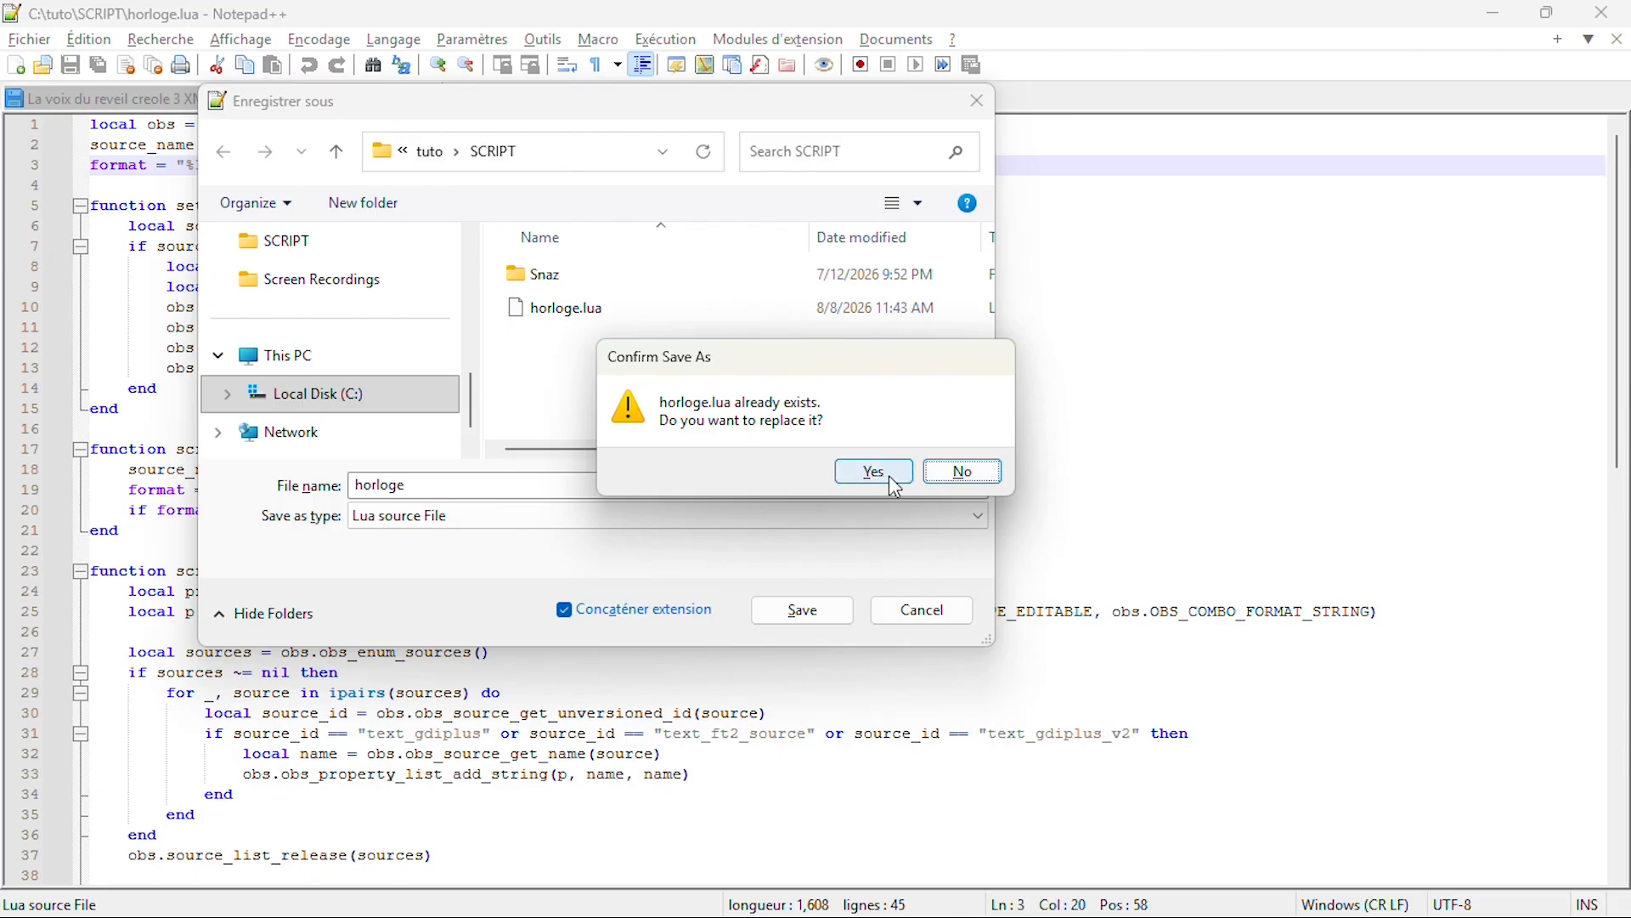
{"action": "left_click", "coordinate": [965, 473]}
{"action": "left_click", "coordinate": [977, 103]}
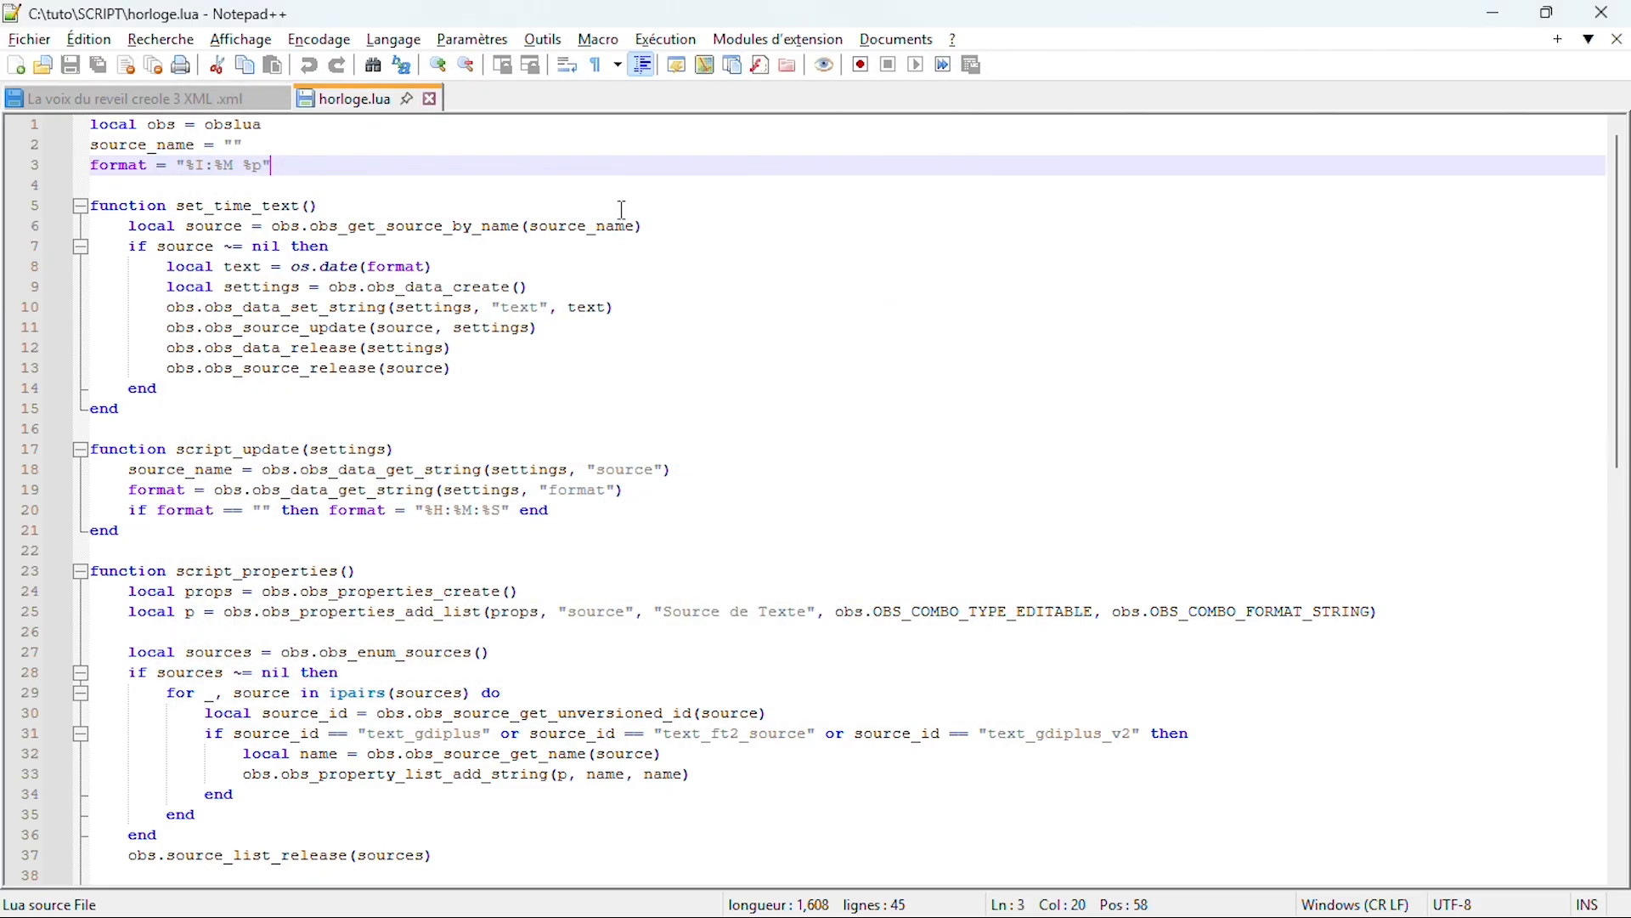
Step: Switch back to OBS Studio and review how horloge.lua is loaded and which text source it uses
{"action": "left_click", "coordinate": [1492, 12]}
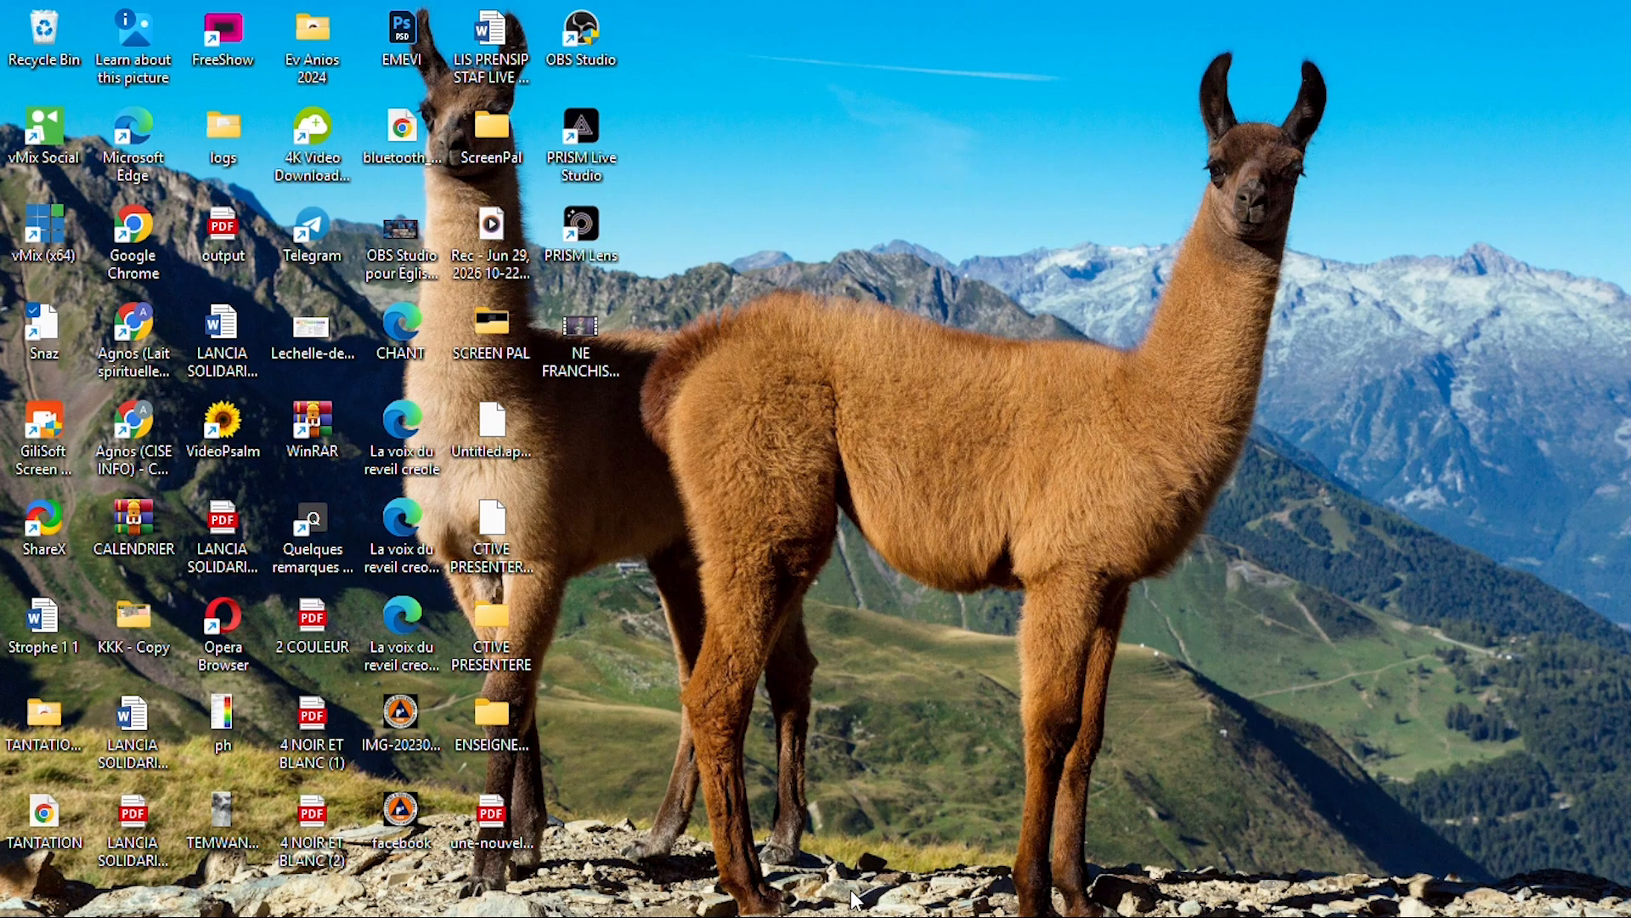
{"action": "mouse_move", "coordinate": [856, 900]}
{"action": "left_click", "coordinate": [676, 899]}
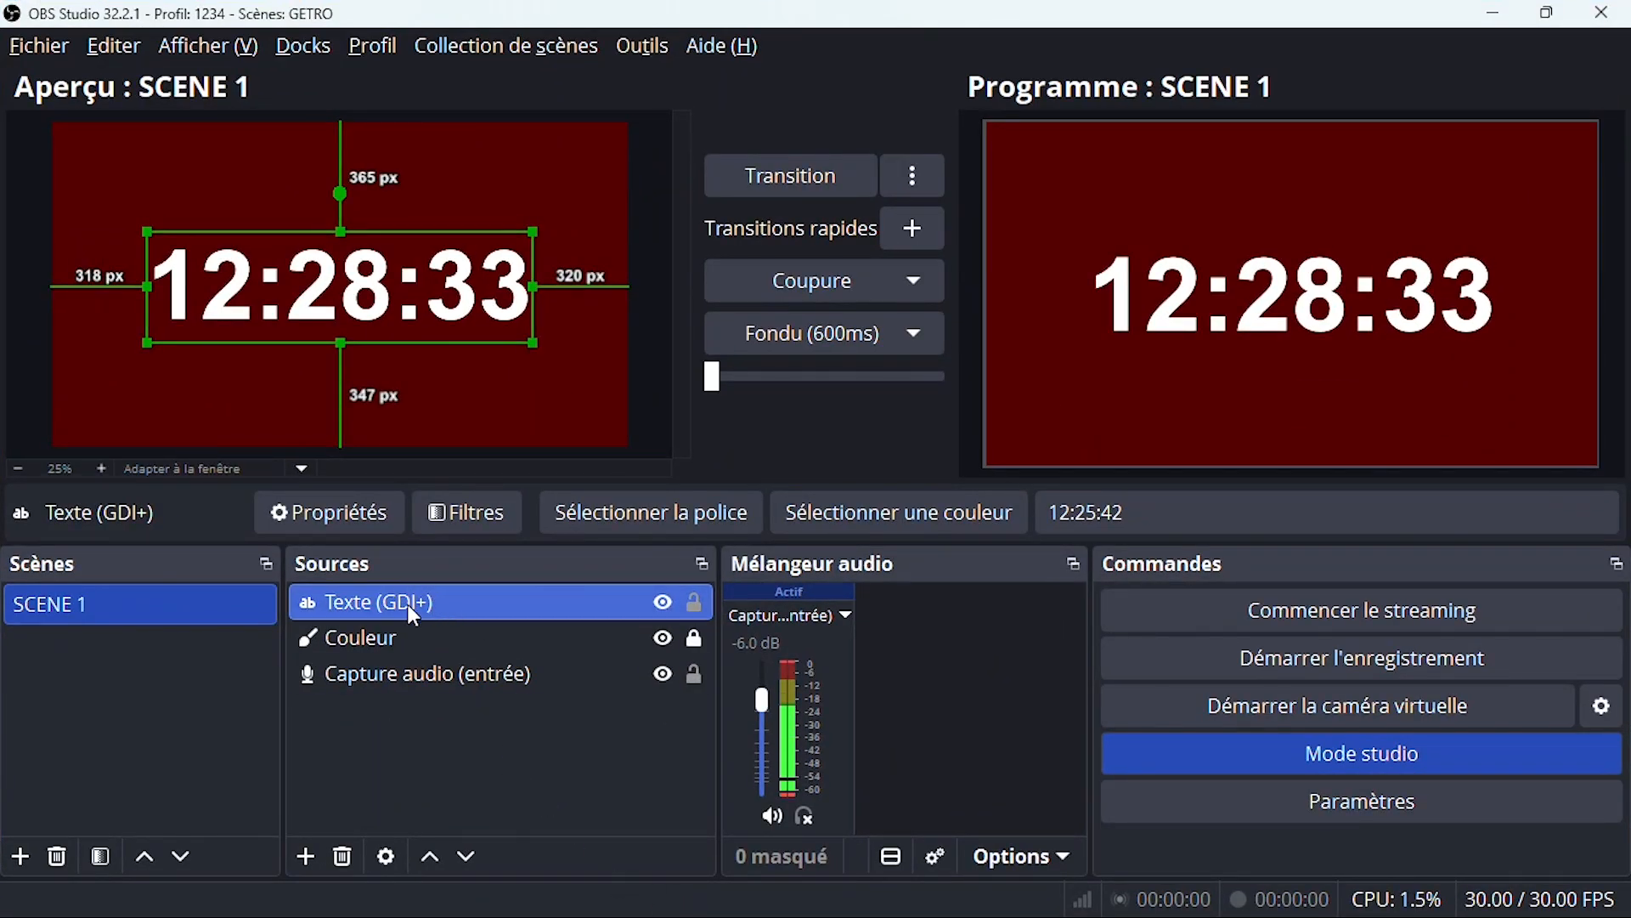
{"action": "left_click", "coordinate": [631, 44]}
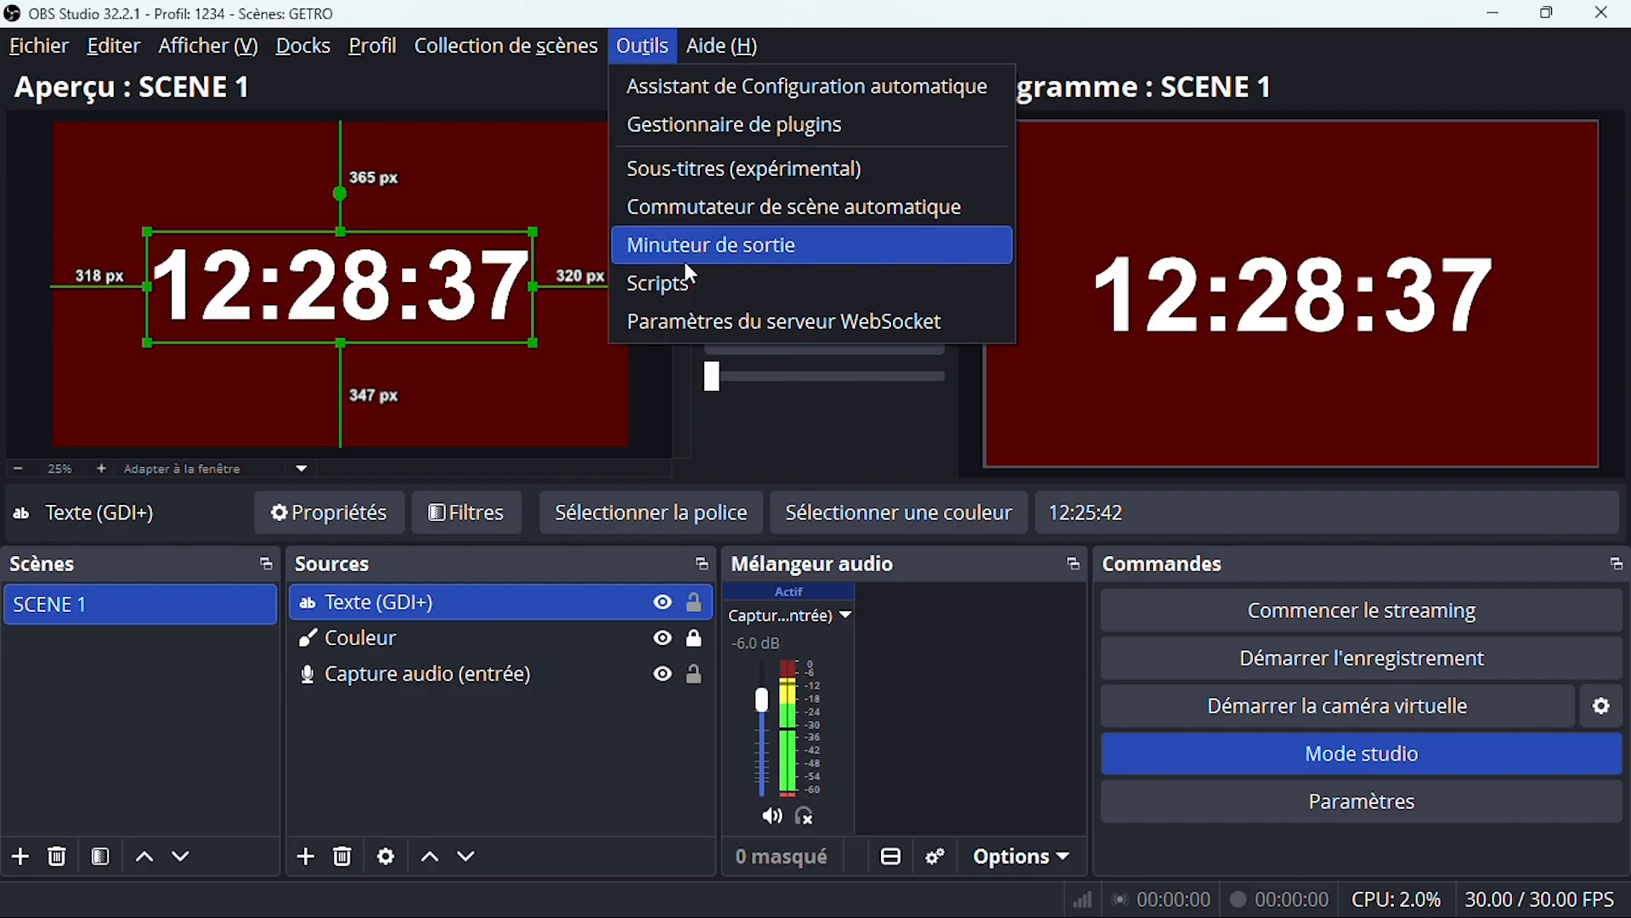
{"action": "left_click", "coordinate": [678, 283]}
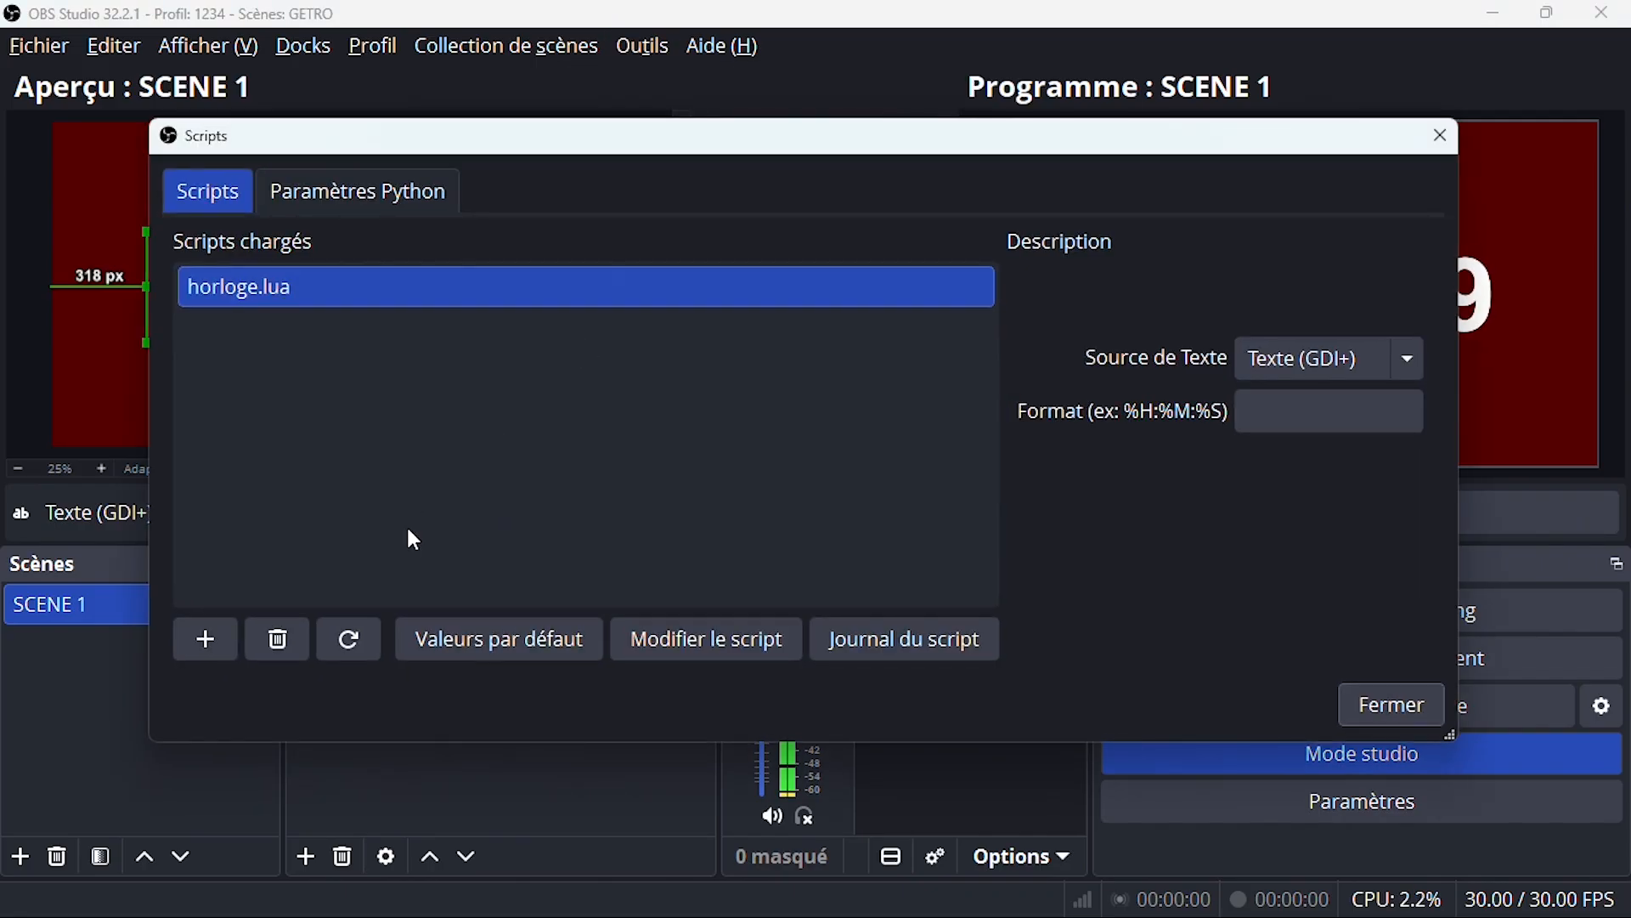
{"action": "left_click", "coordinate": [206, 639]}
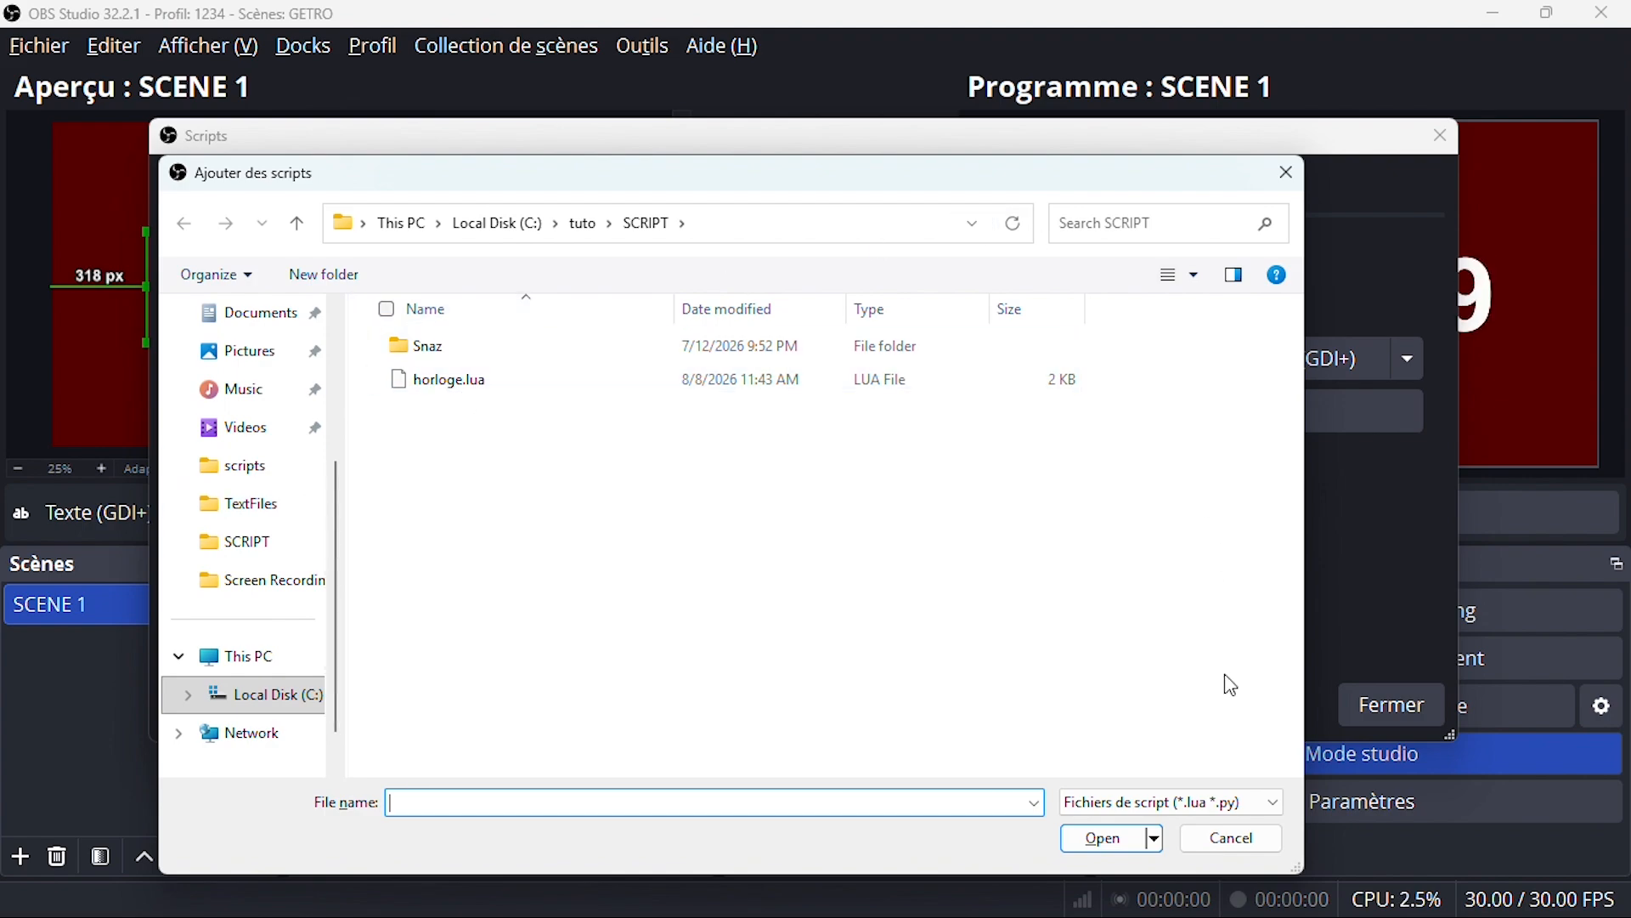
{"action": "left_click", "coordinate": [1251, 841]}
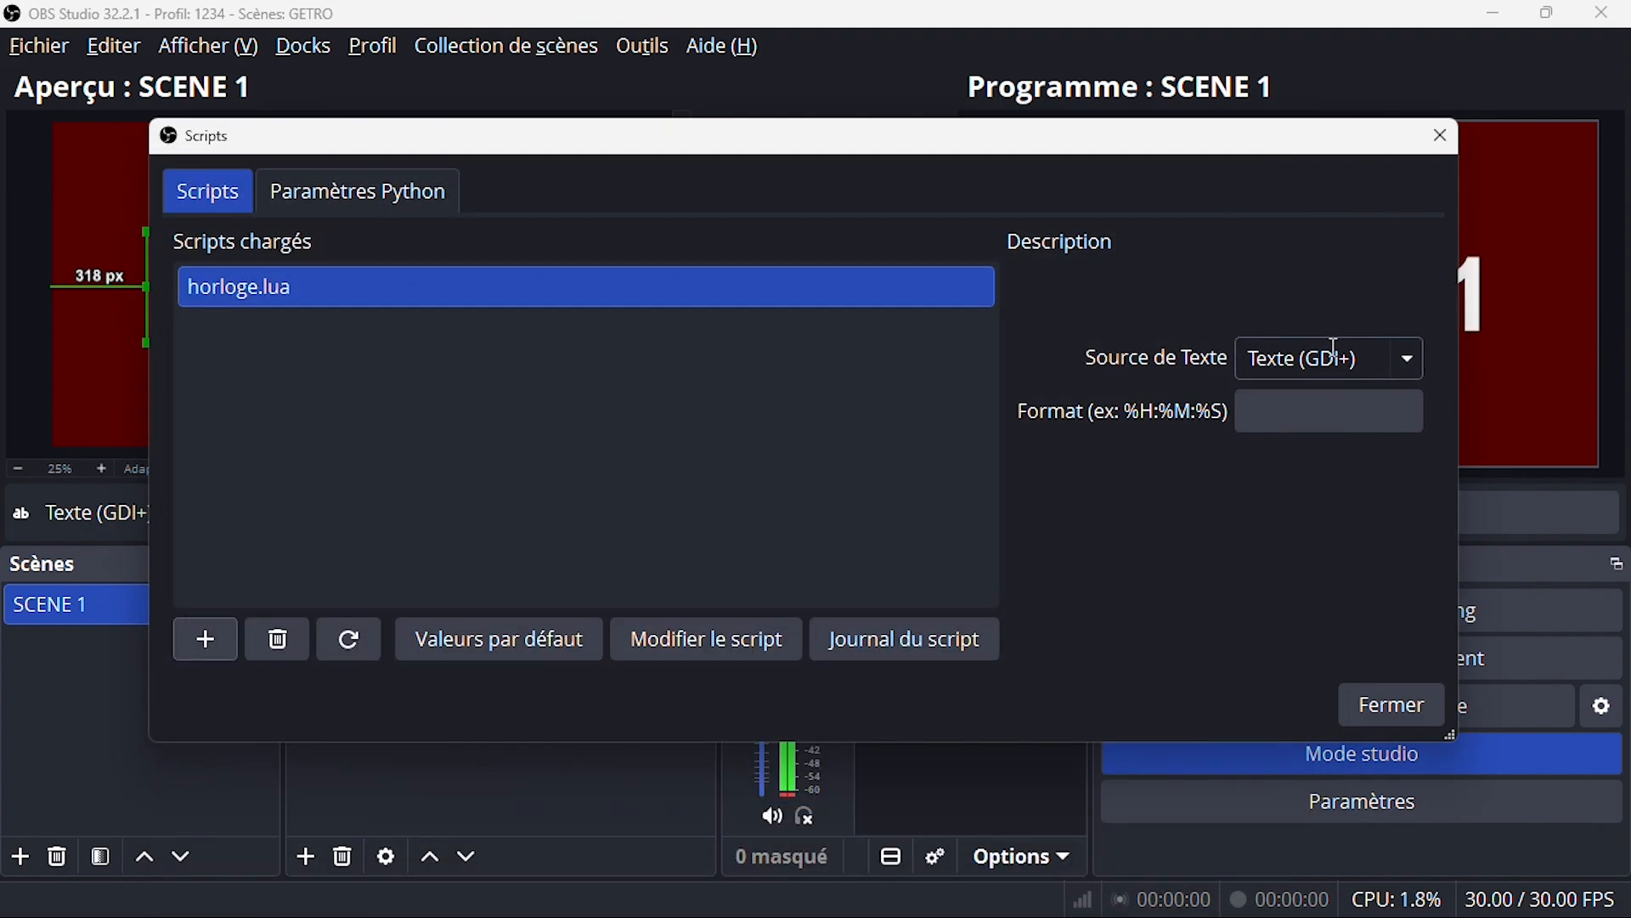
{"action": "left_click", "coordinate": [1415, 368]}
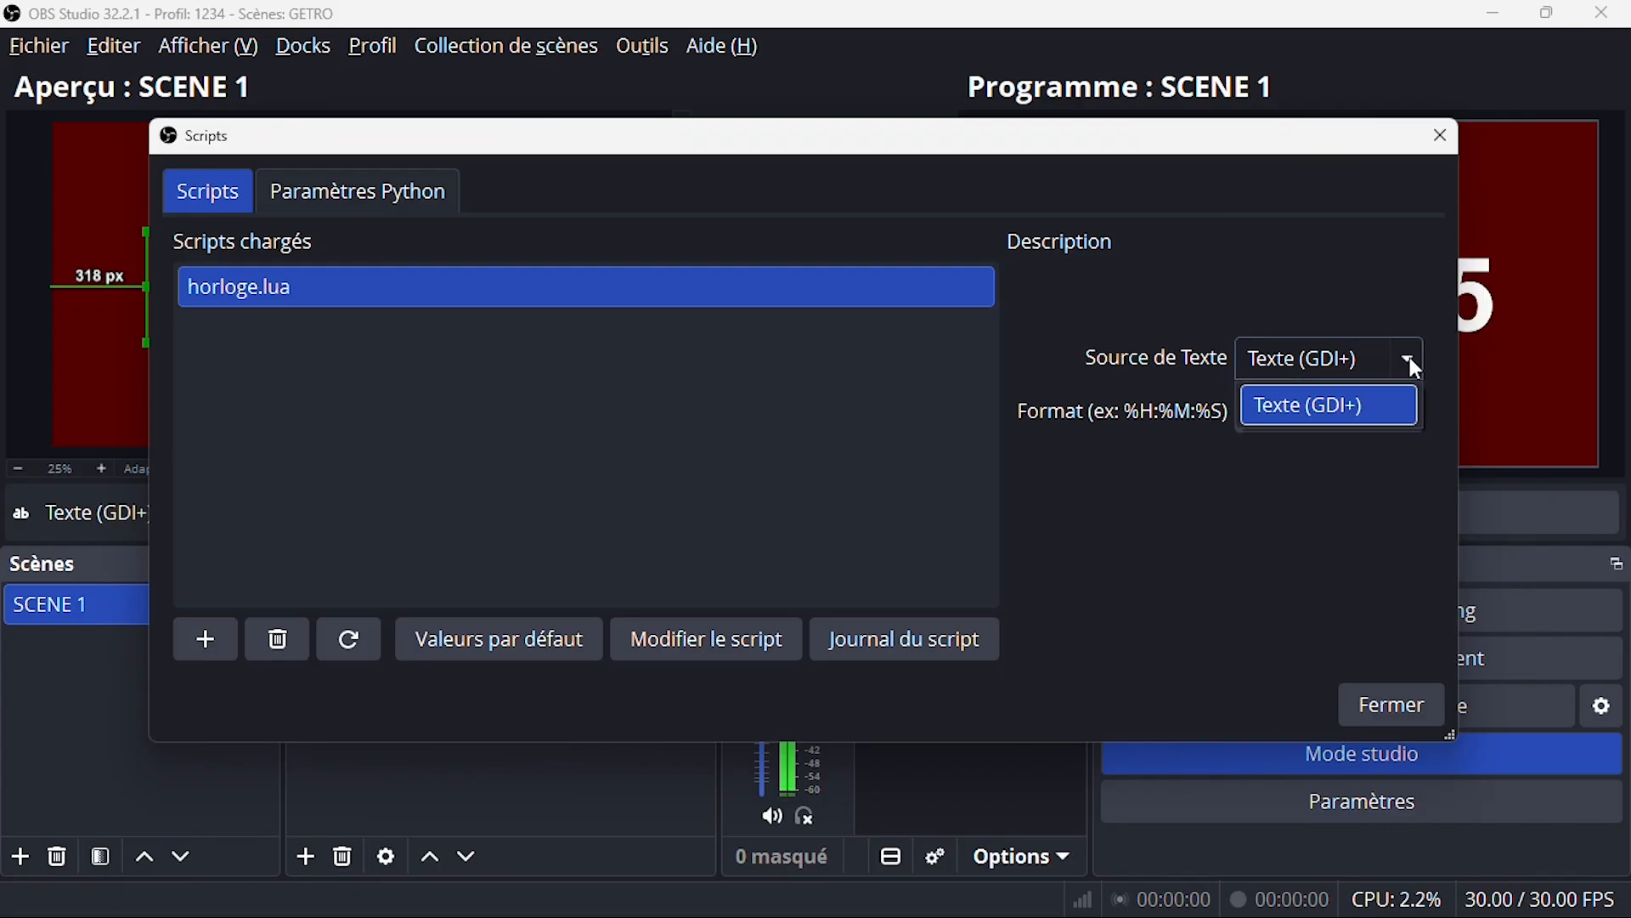
{"action": "left_click", "coordinate": [1296, 473]}
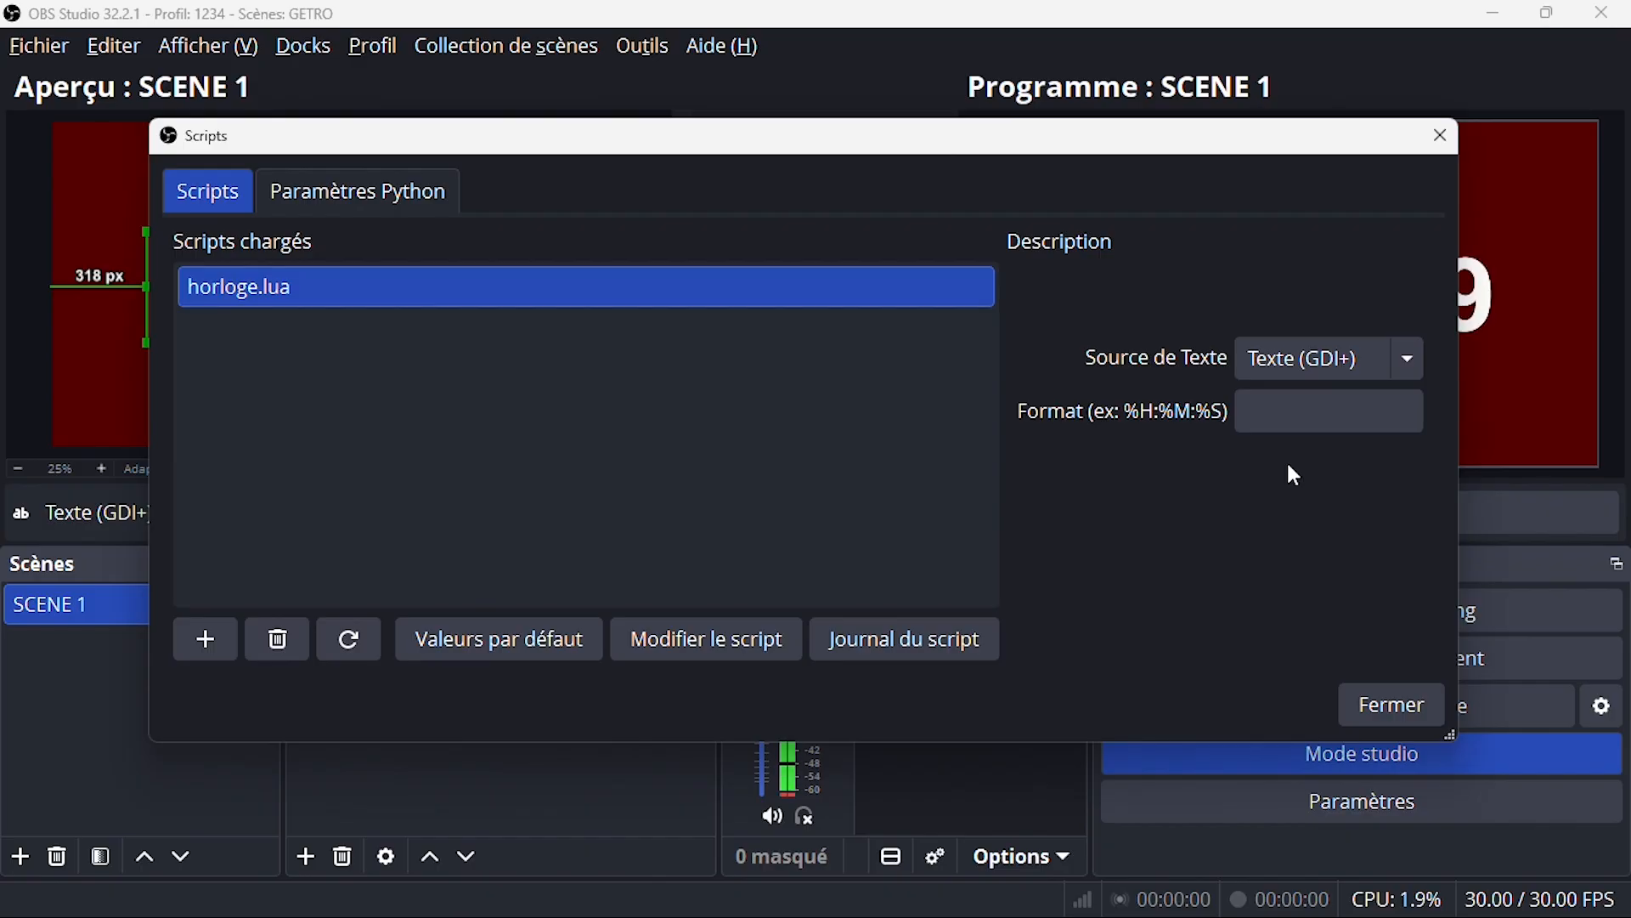
{"action": "left_click", "coordinate": [1383, 714]}
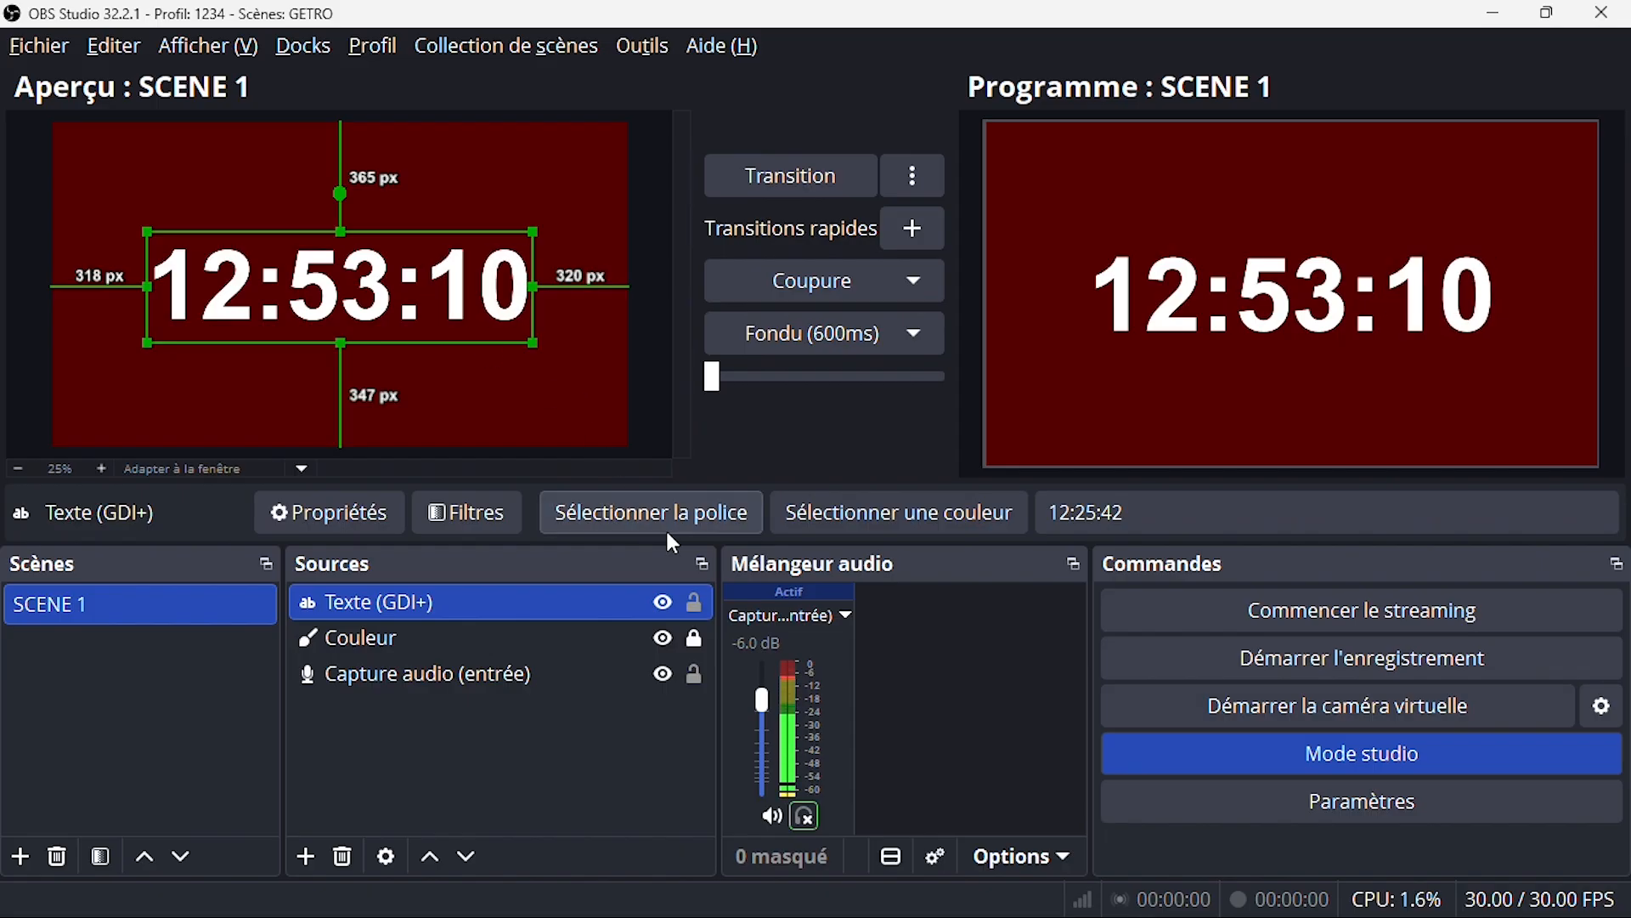
Step: Review the Format field of horloge.lua in the OBS script settings and bring up the Word document listing format codes
{"action": "left_click", "coordinate": [639, 46]}
{"action": "left_click", "coordinate": [702, 280]}
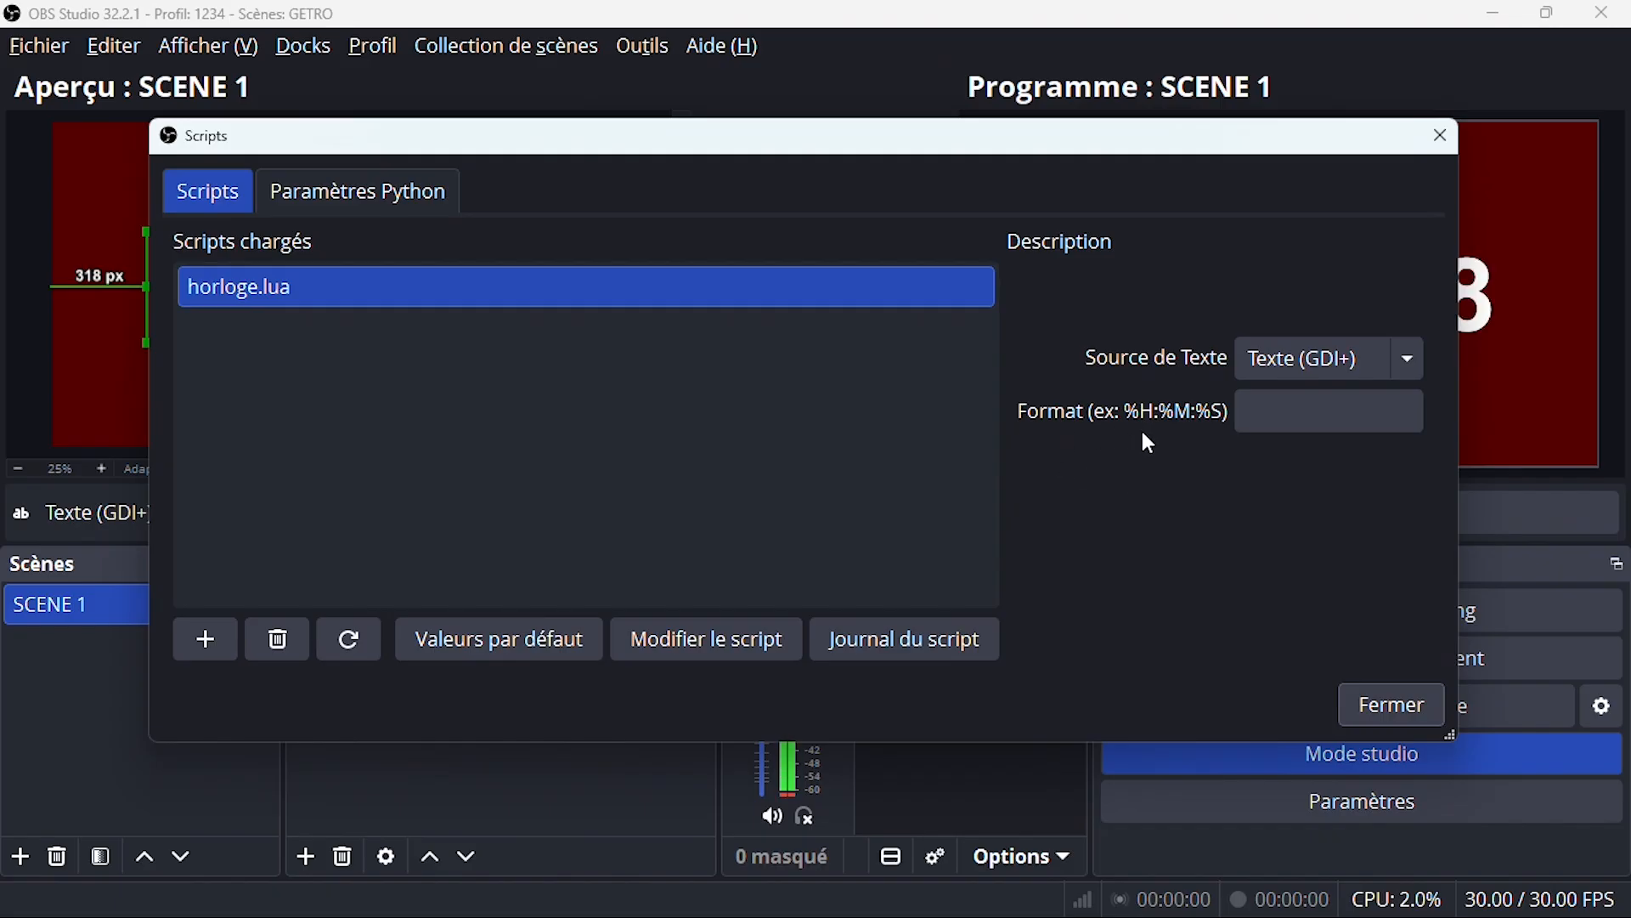
{"action": "left_click", "coordinate": [1269, 412]}
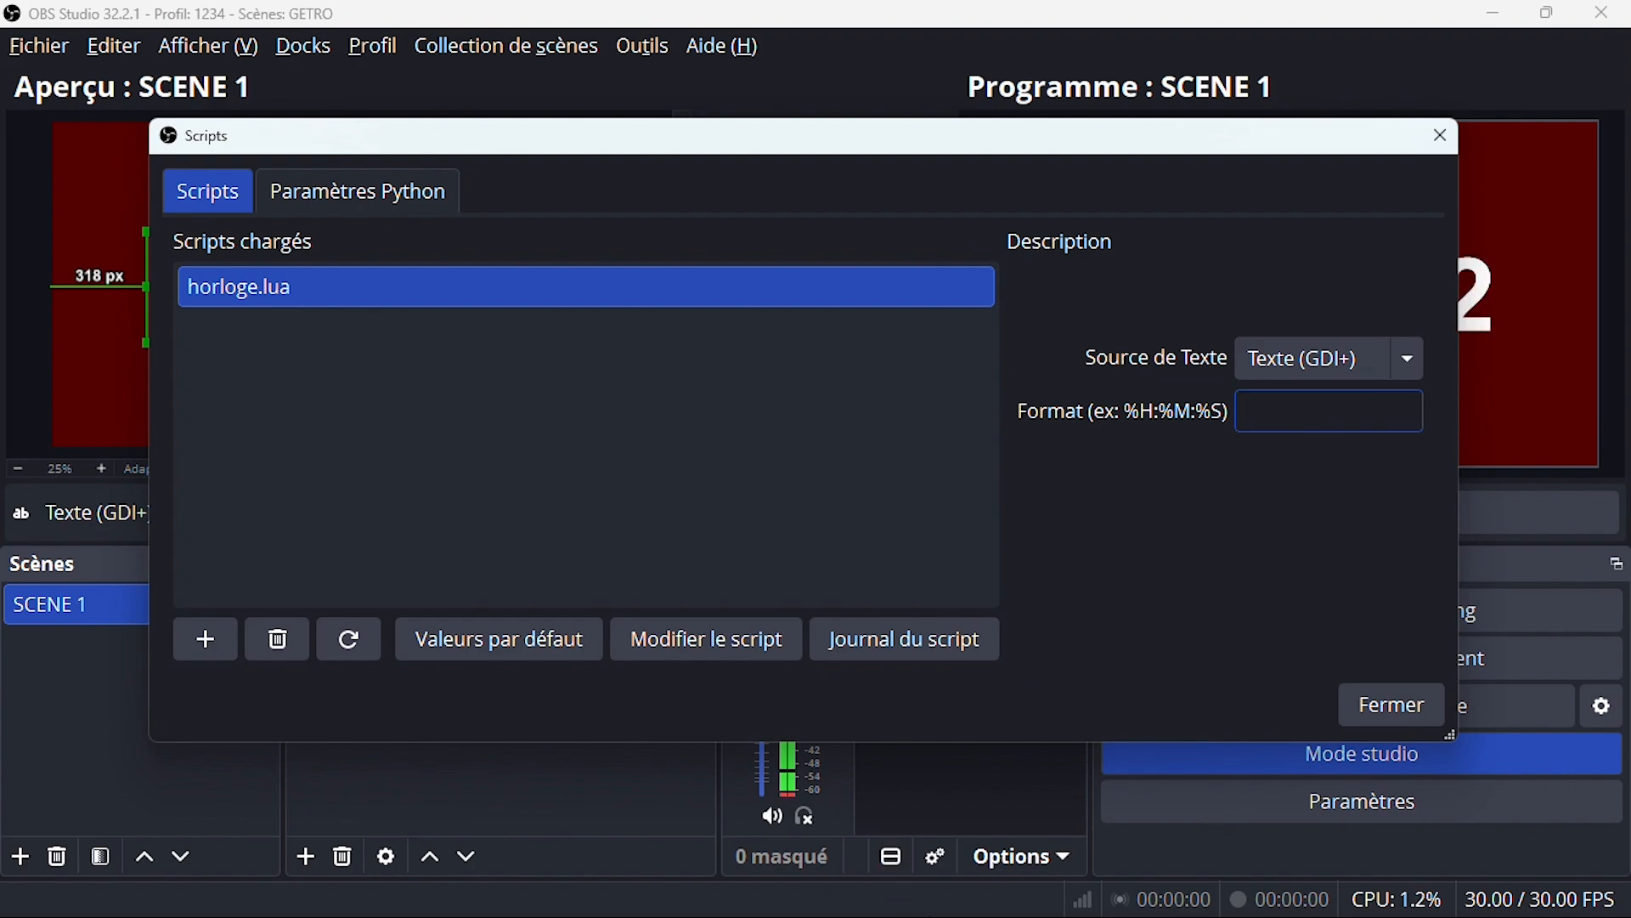
{"action": "left_click", "coordinate": [1496, 14]}
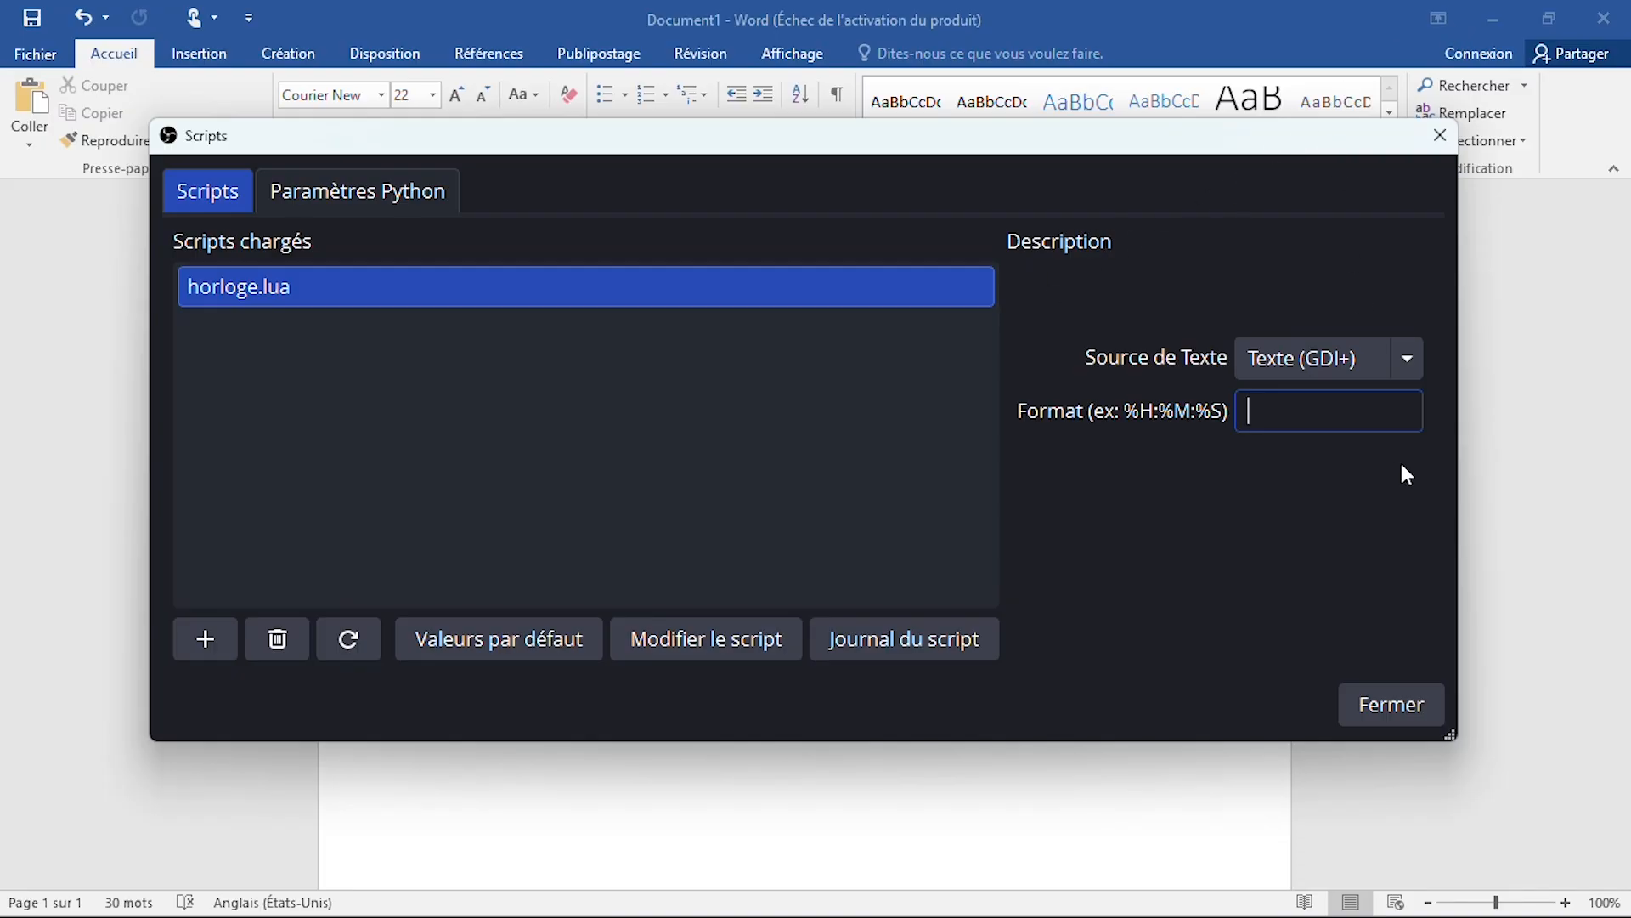
{"action": "left_click", "coordinate": [1385, 705]}
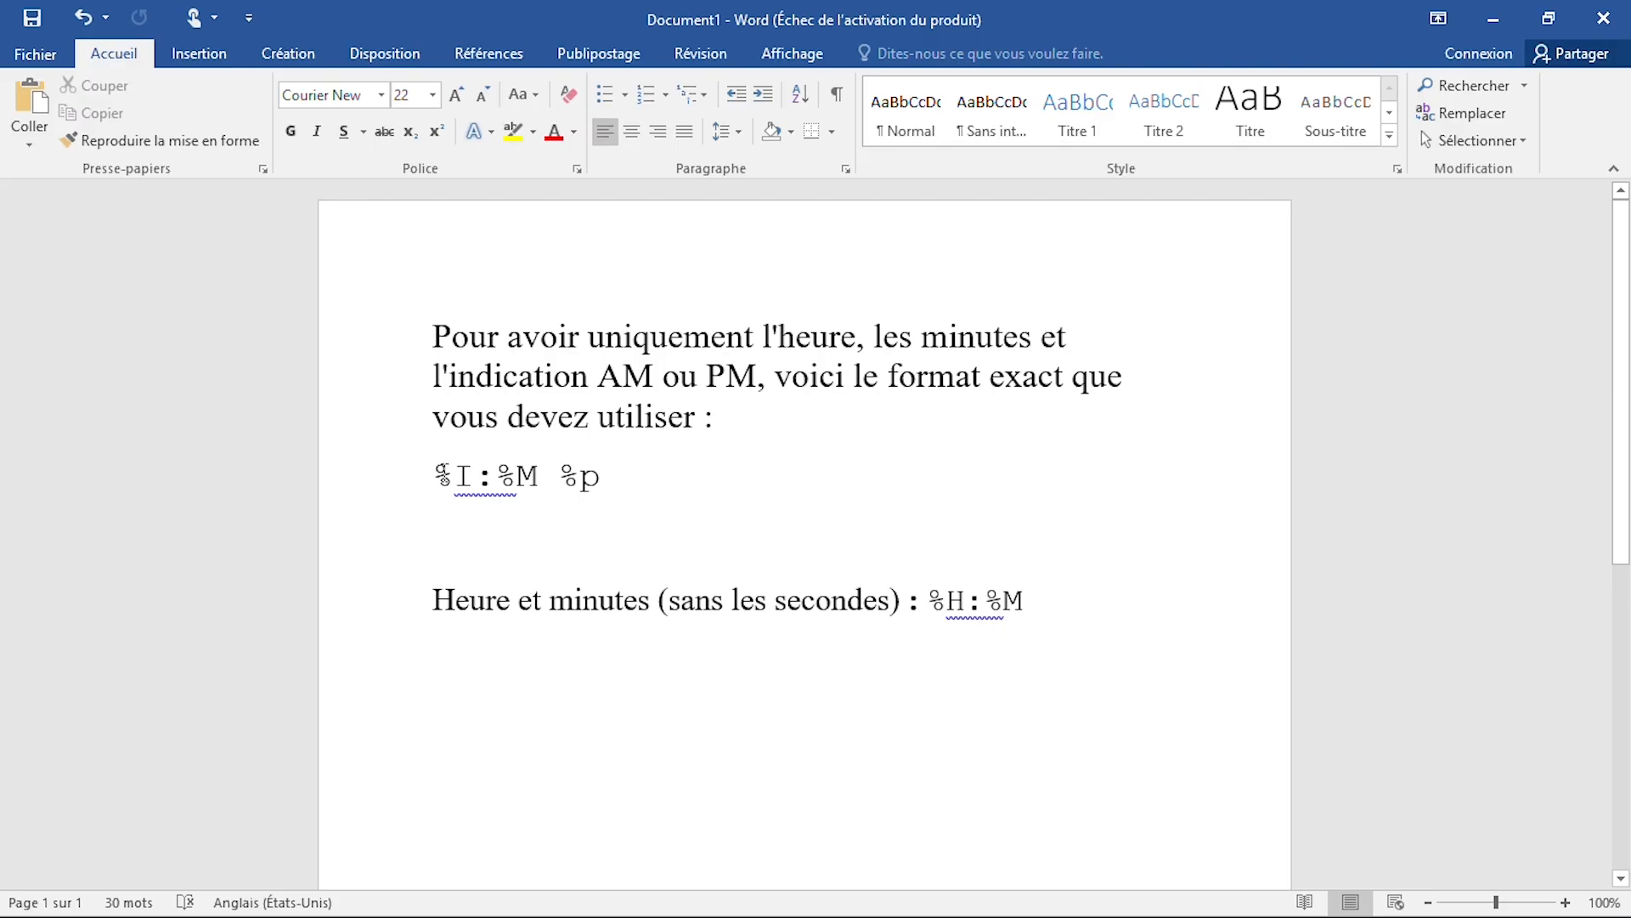
Step: Copy the hour, minute and AM/PM format %I:%M %p from the Word document and return to OBS Studio
{"action": "left_click_drag", "start_coordinate": [440, 474], "coordinate": [648, 479]}
{"action": "key", "text": "ctrl+c"}
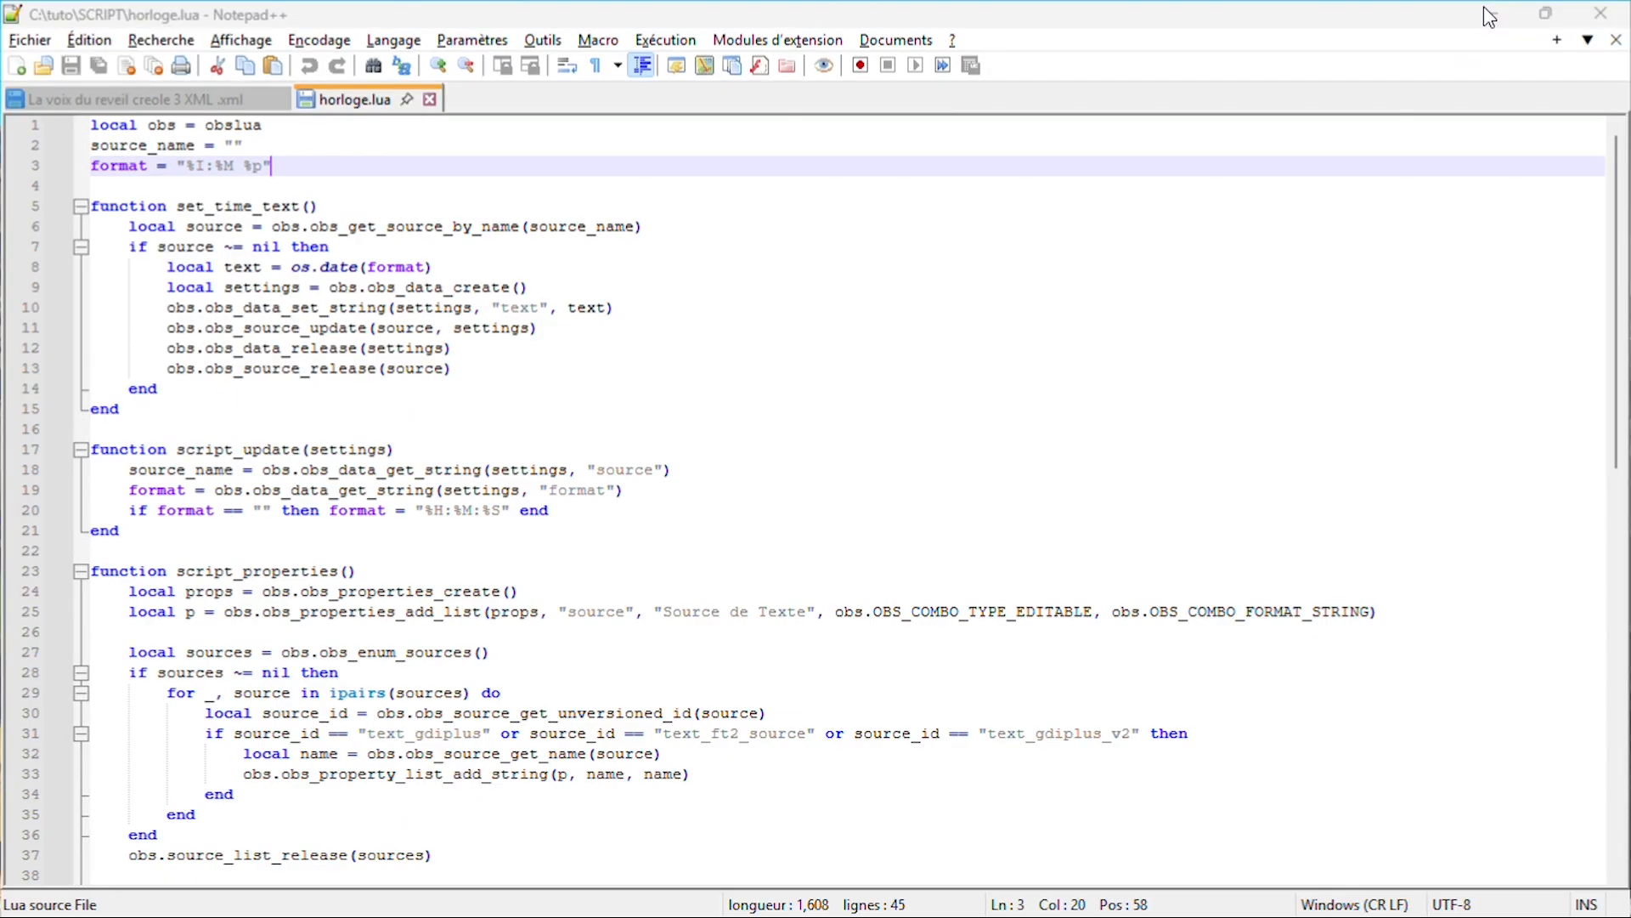
{"action": "left_click", "coordinate": [1491, 17]}
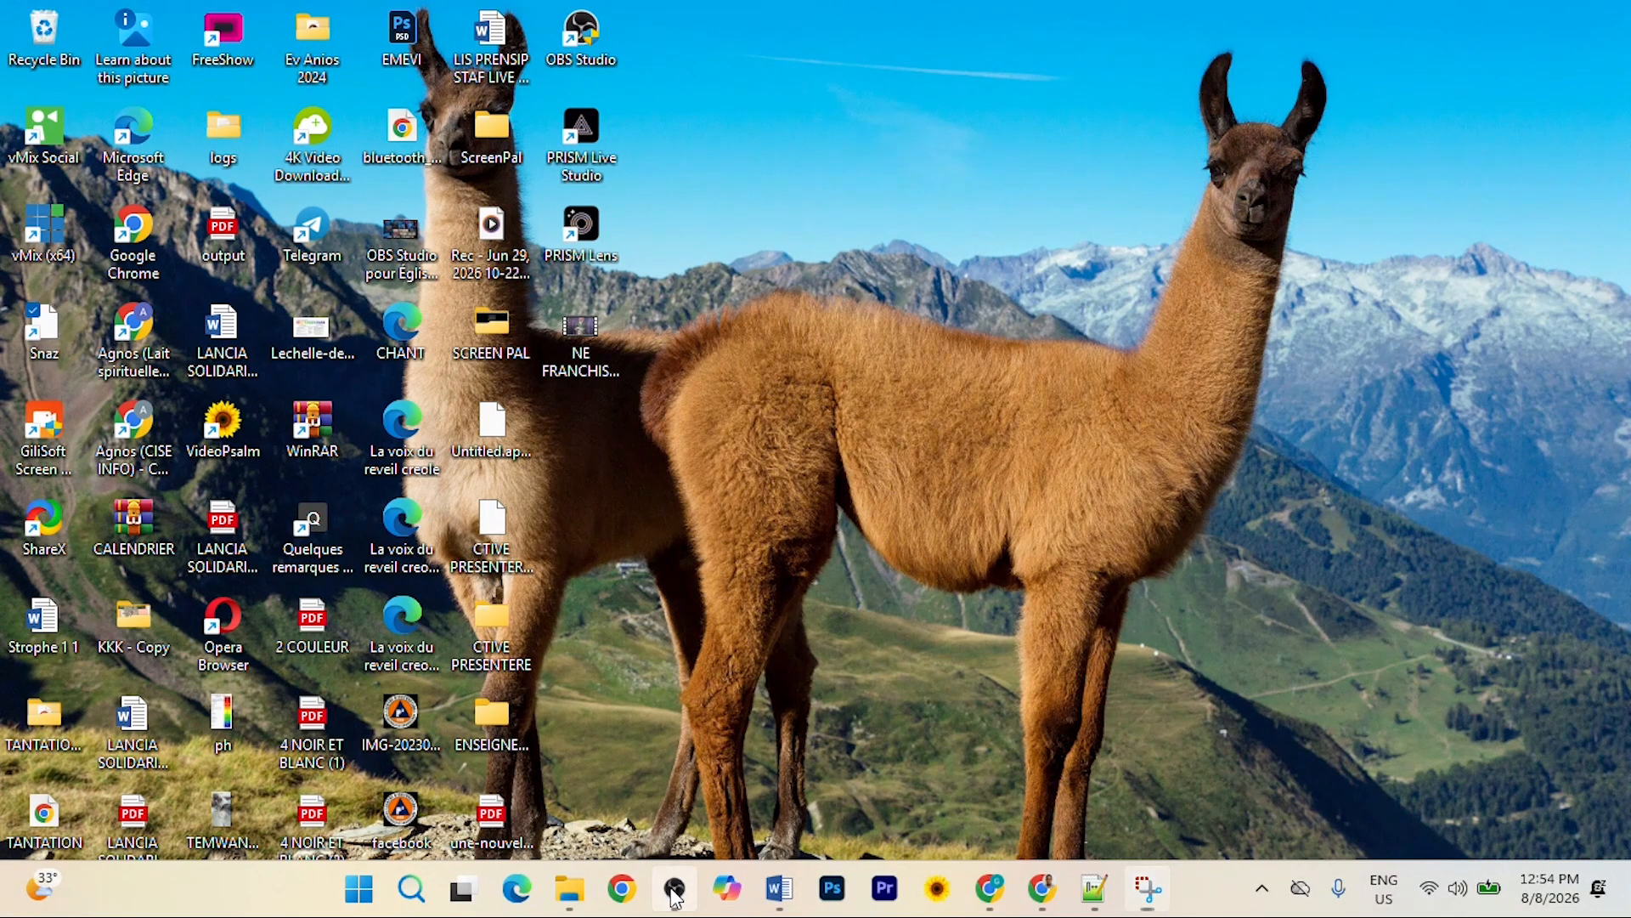
{"action": "left_click", "coordinate": [674, 889]}
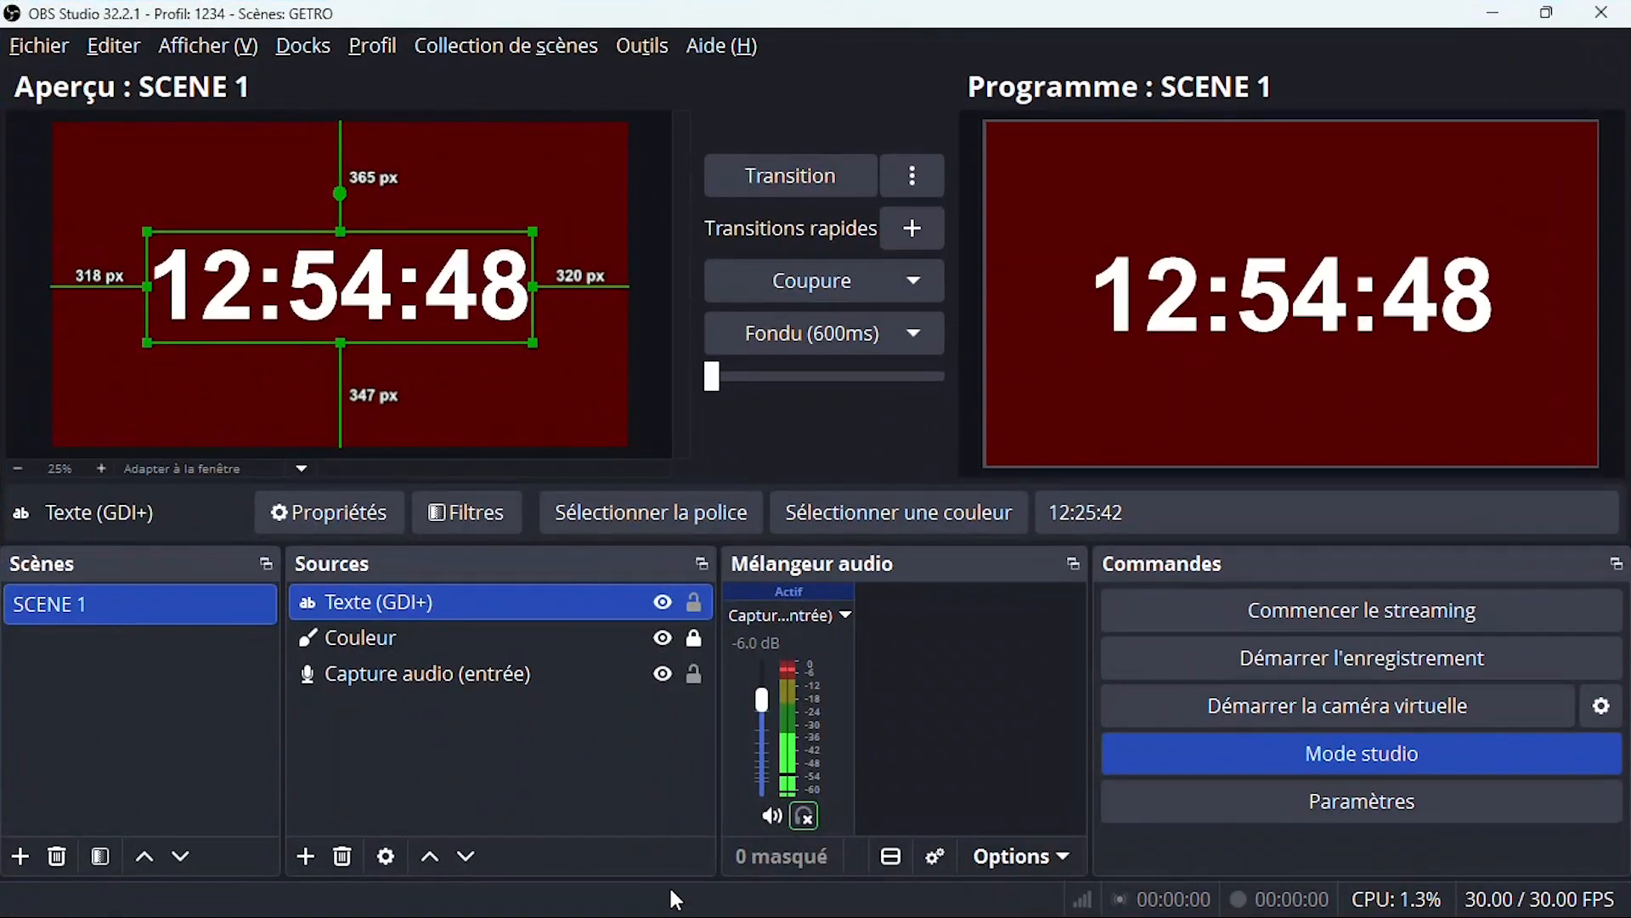
Step: Set the Format of the horloge.lua script to %I:%M %p and close the script settings
{"action": "left_click", "coordinate": [645, 48]}
{"action": "left_click", "coordinate": [706, 280]}
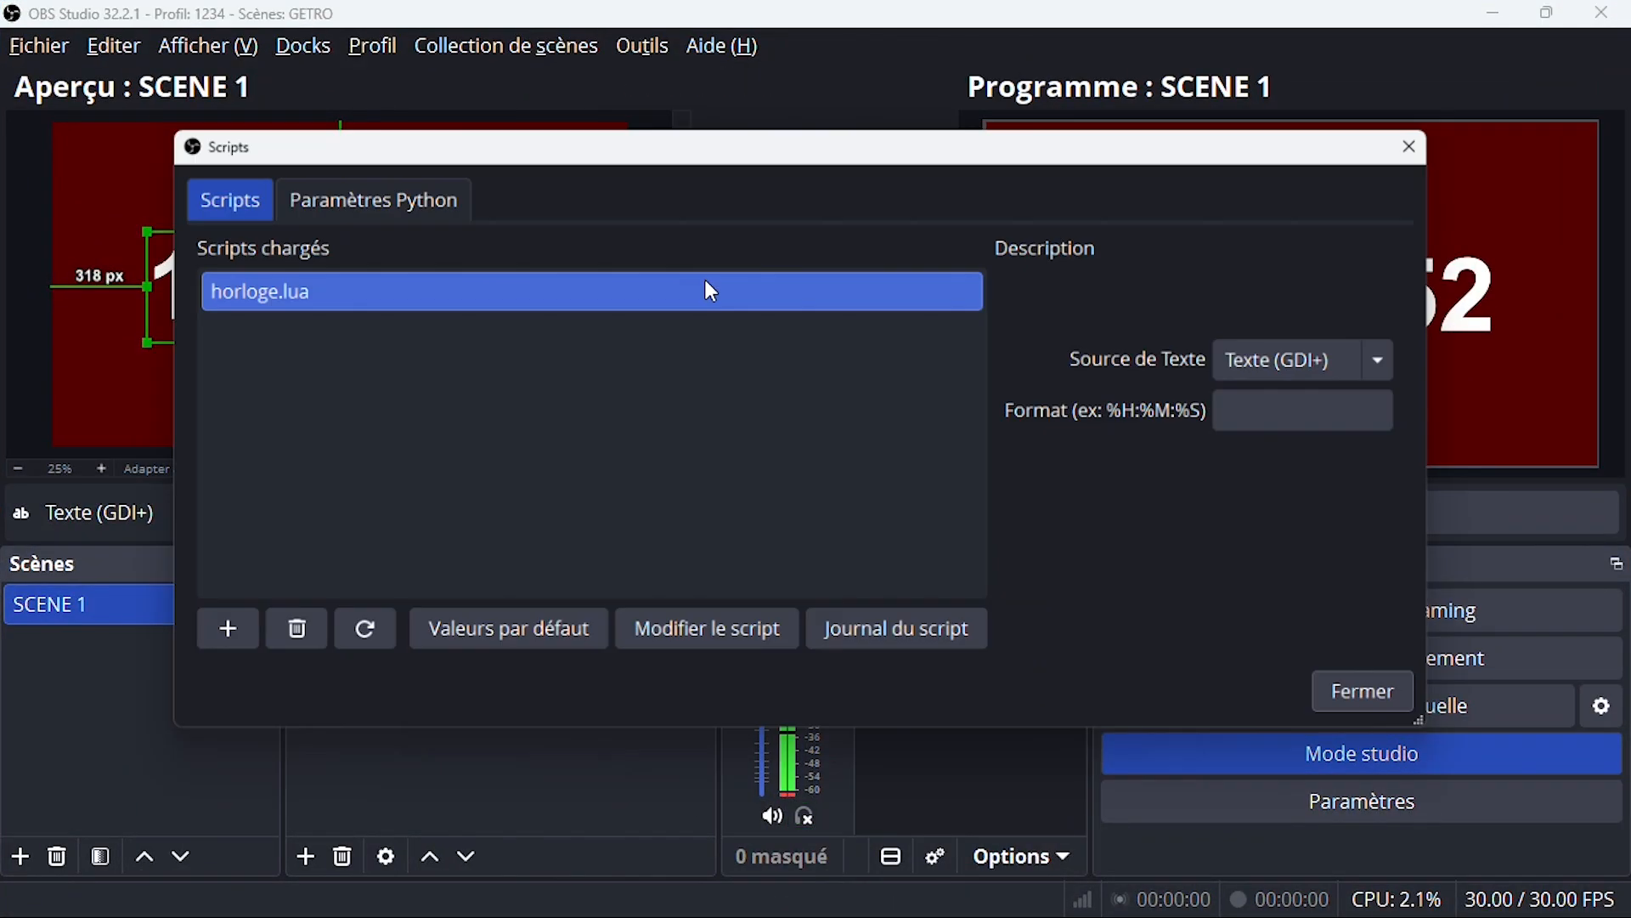
{"action": "left_click", "coordinate": [1333, 408]}
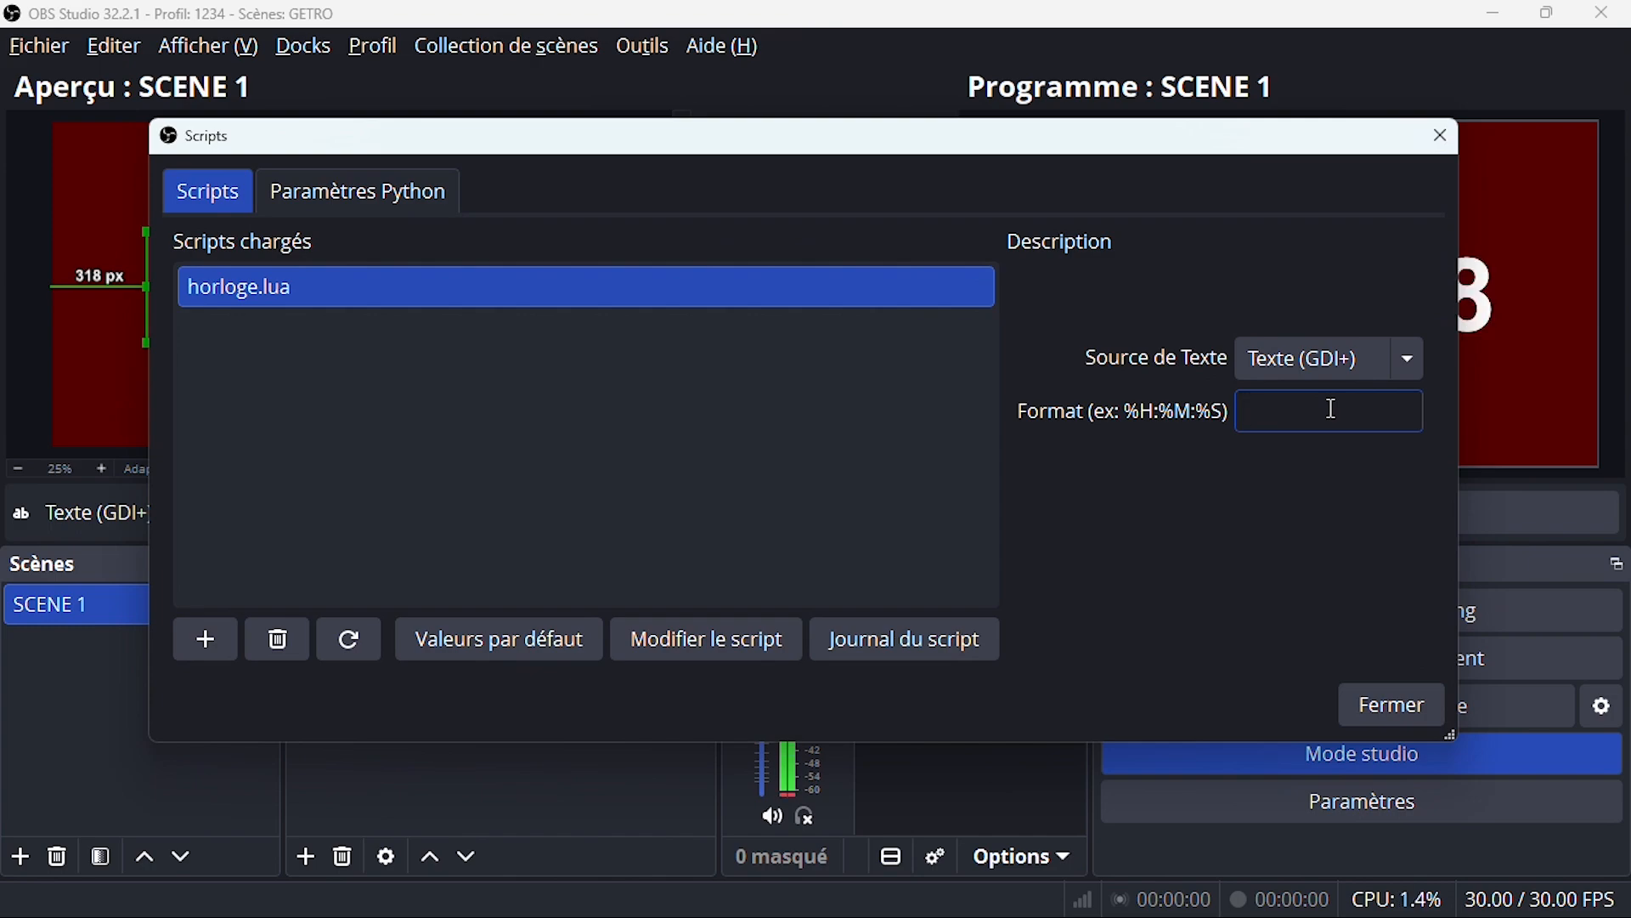
{"action": "key", "text": "ctrl+v"}
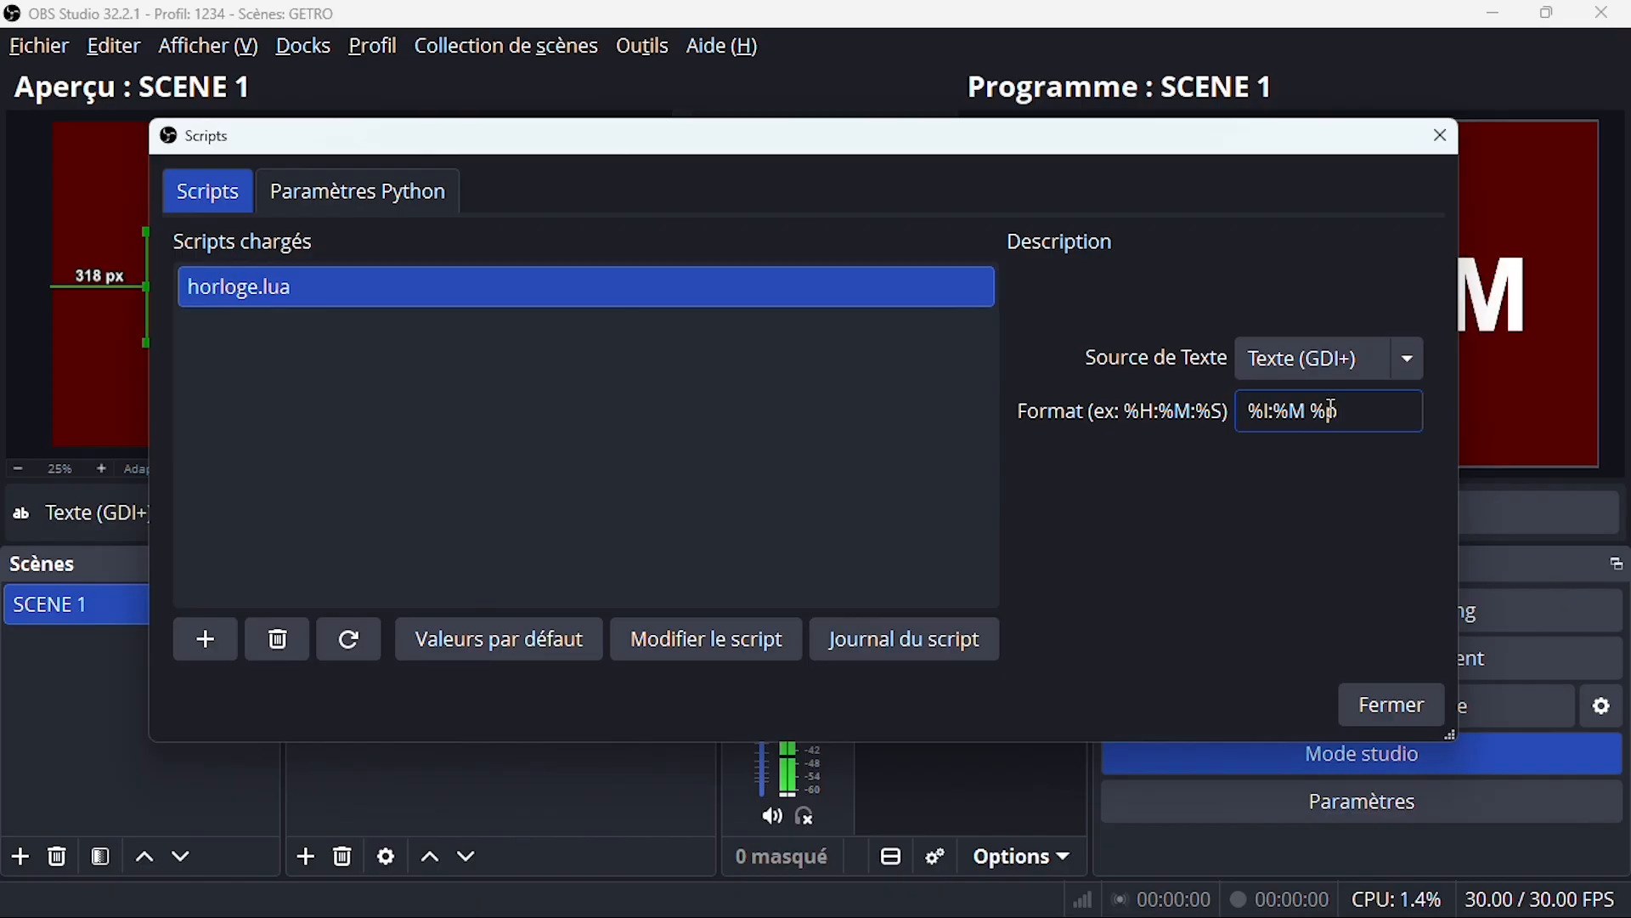
{"action": "left_click", "coordinate": [1390, 703]}
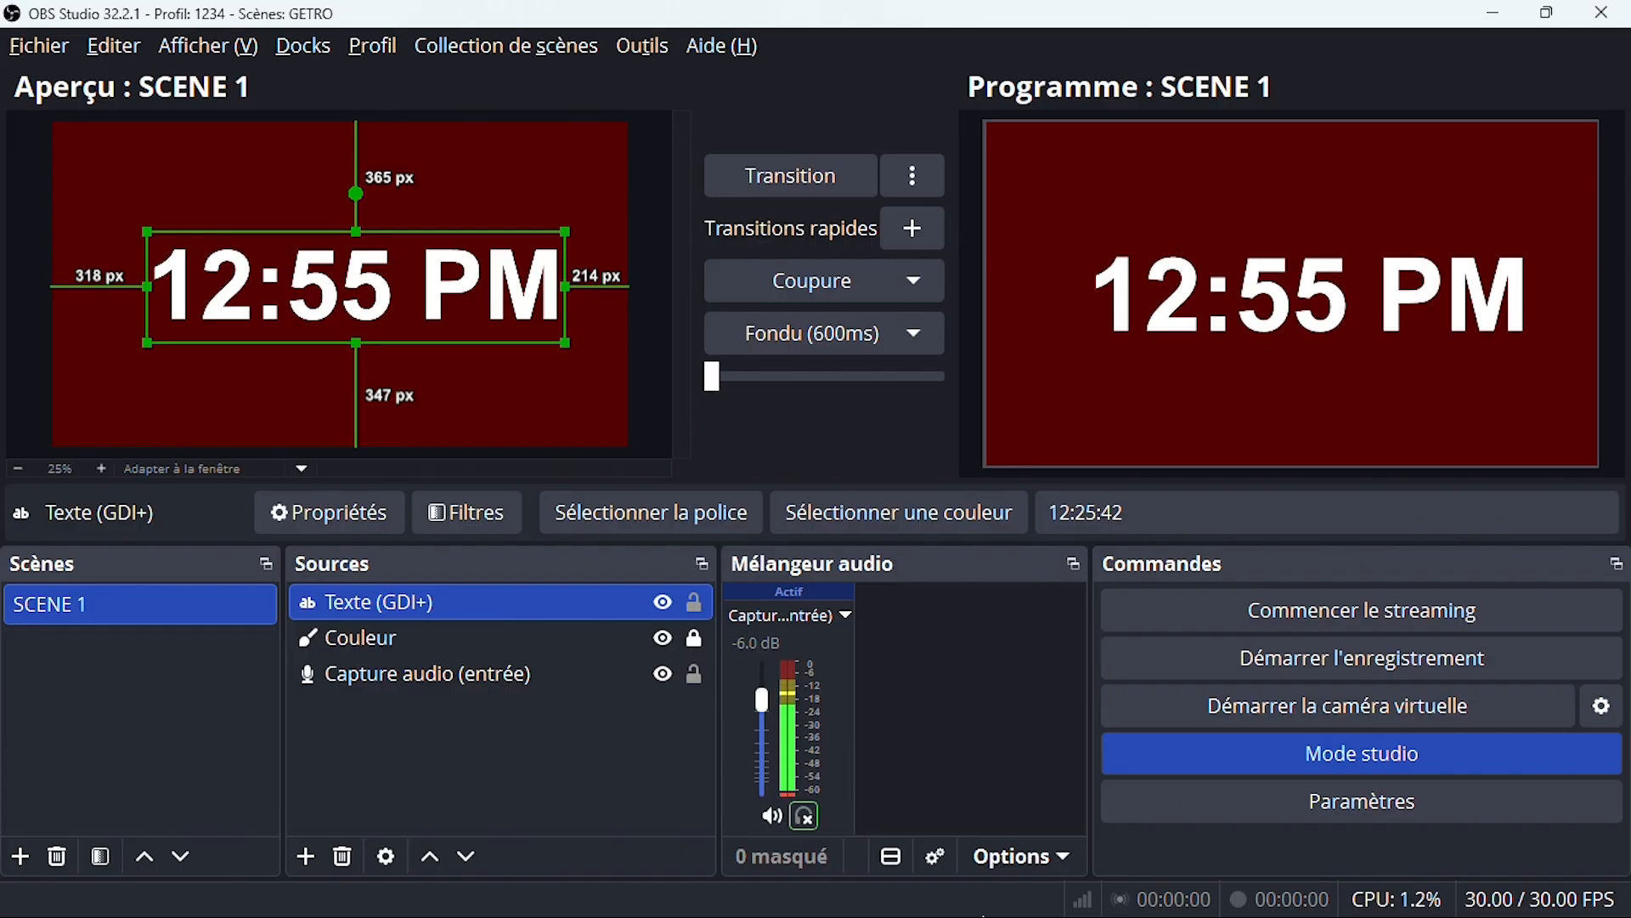
Step: Switch to the Word document and copy the hours-and-minutes format %H:%M
{"action": "left_click", "coordinate": [1494, 13]}
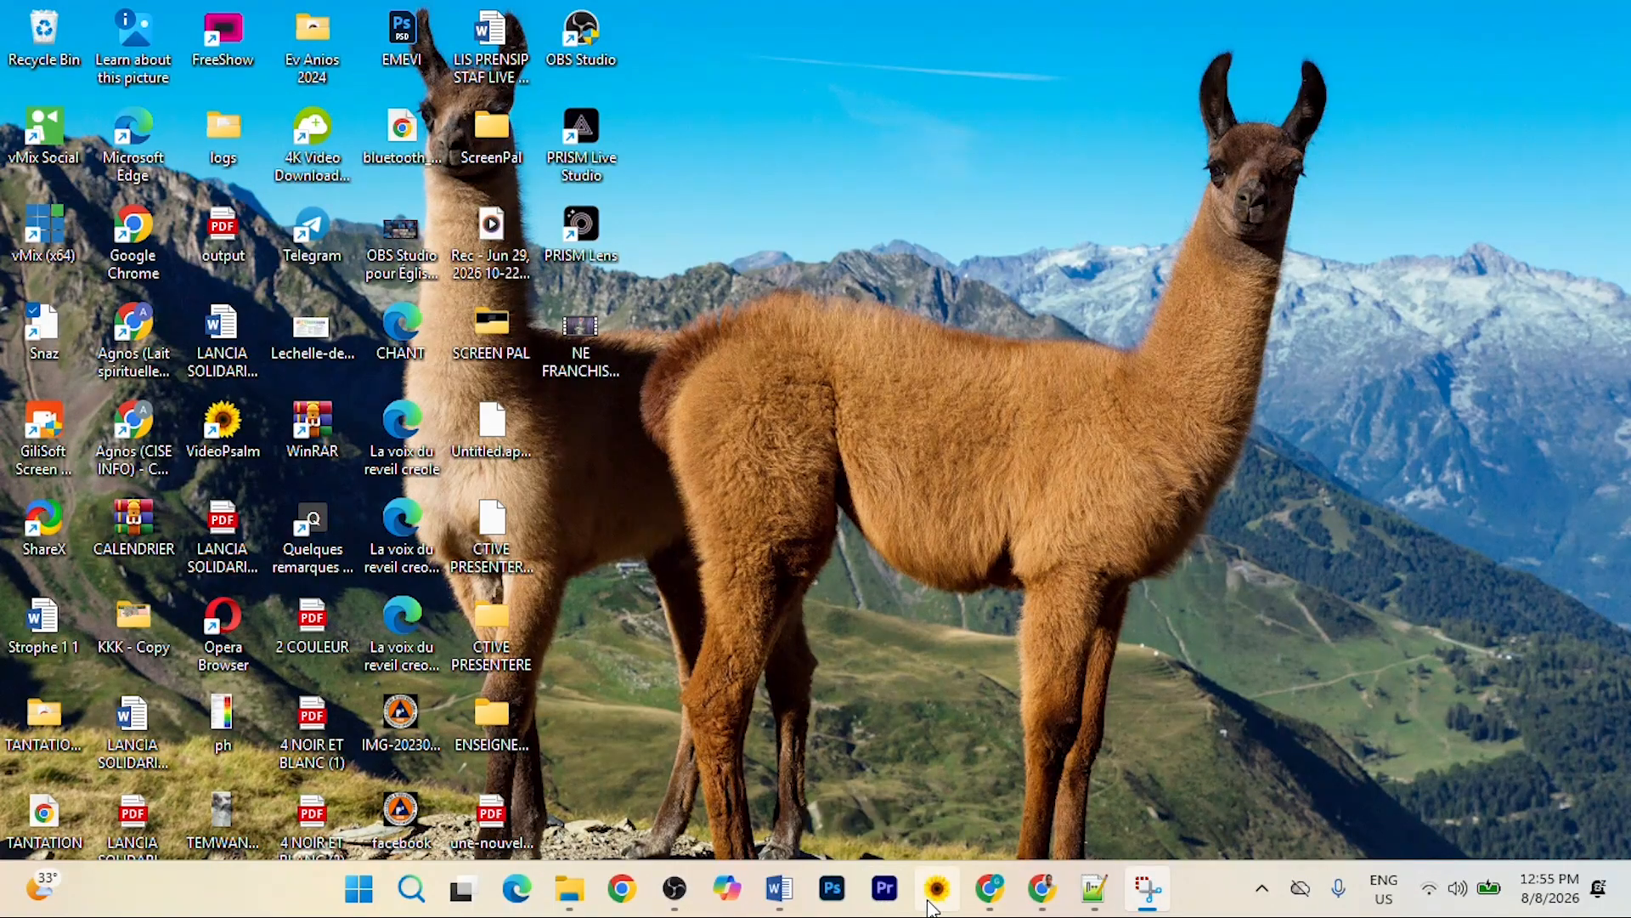
{"action": "left_click", "coordinate": [787, 905]}
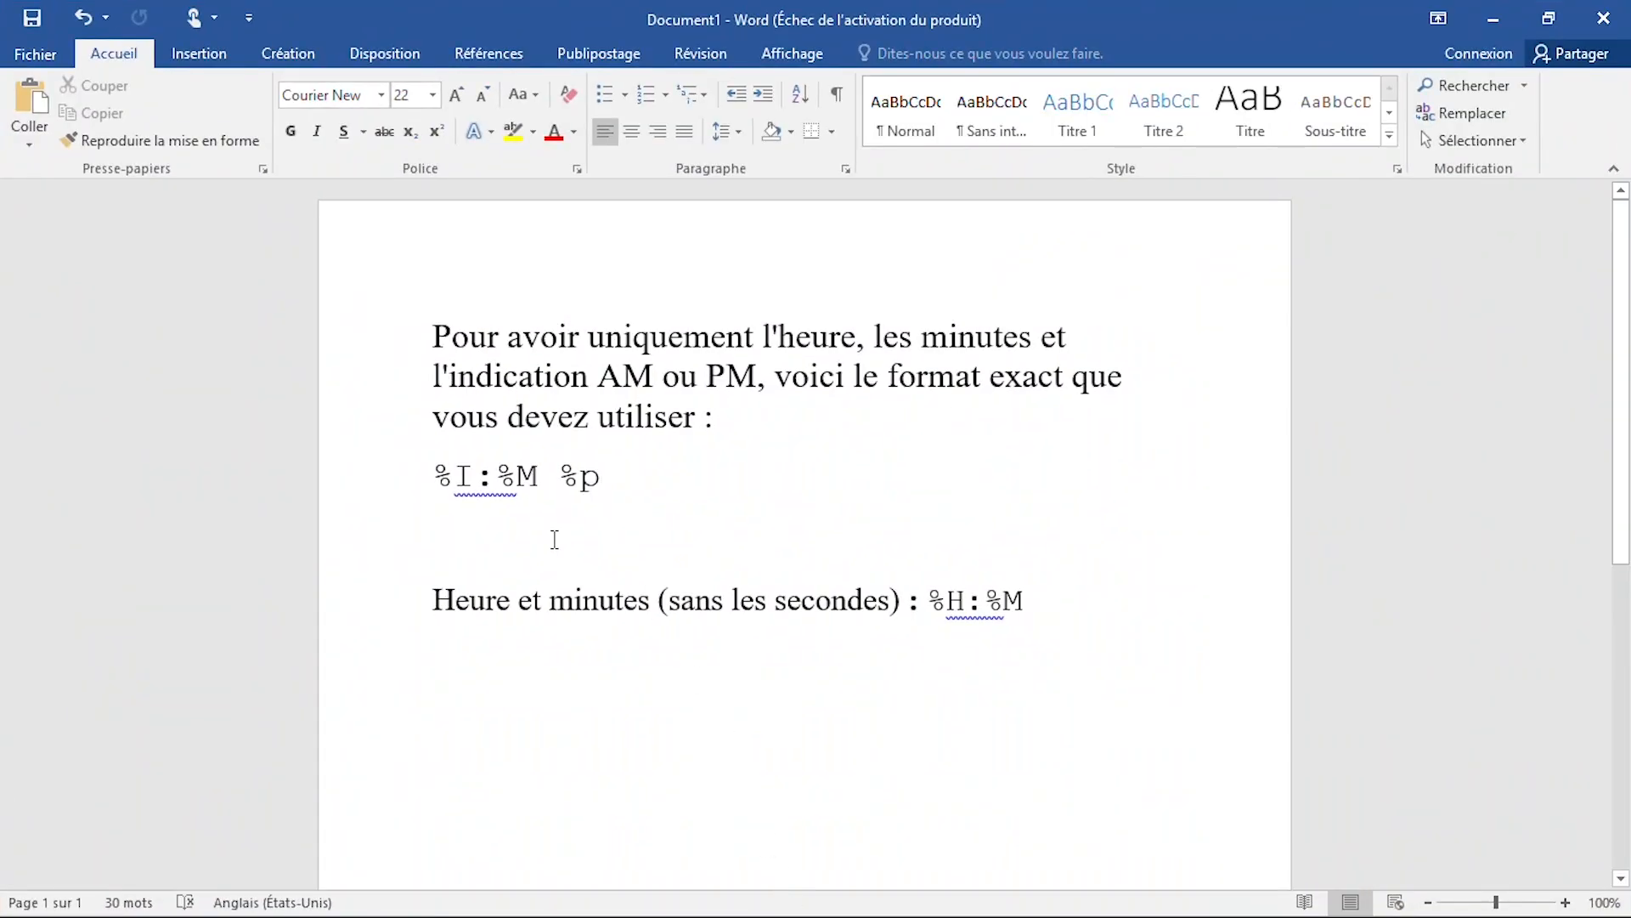
{"action": "scroll", "coordinate": [529, 732], "scroll_direction": "down", "scroll_amount": 3}
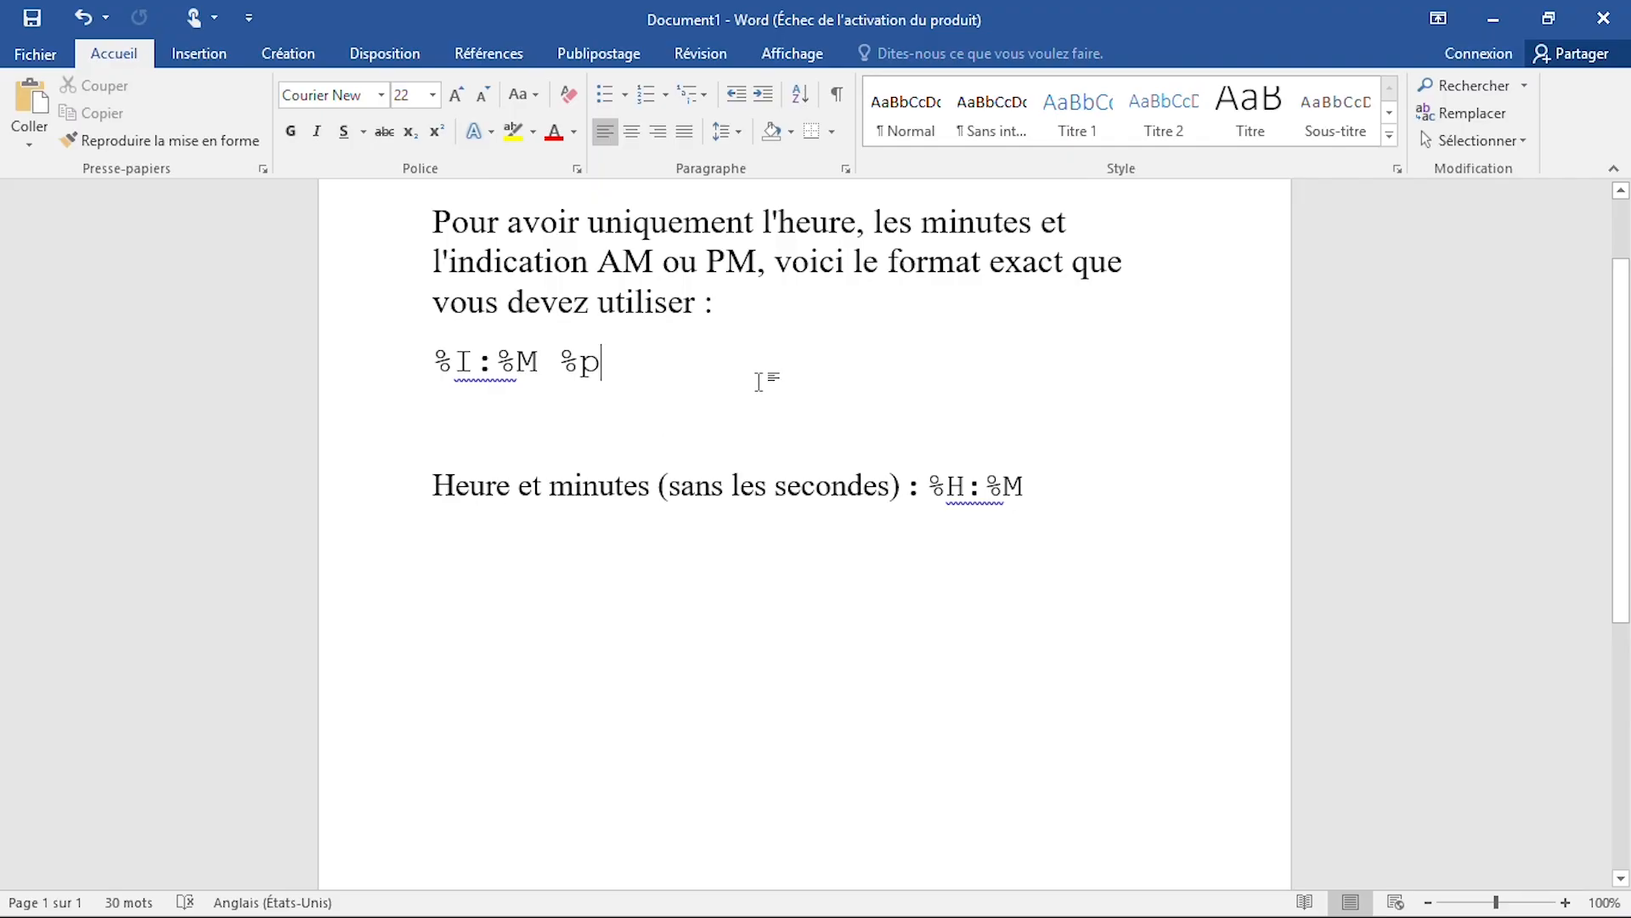
{"action": "left_click_drag", "start_coordinate": [930, 485], "coordinate": [1092, 502]}
{"action": "key", "text": "ctrl+c"}
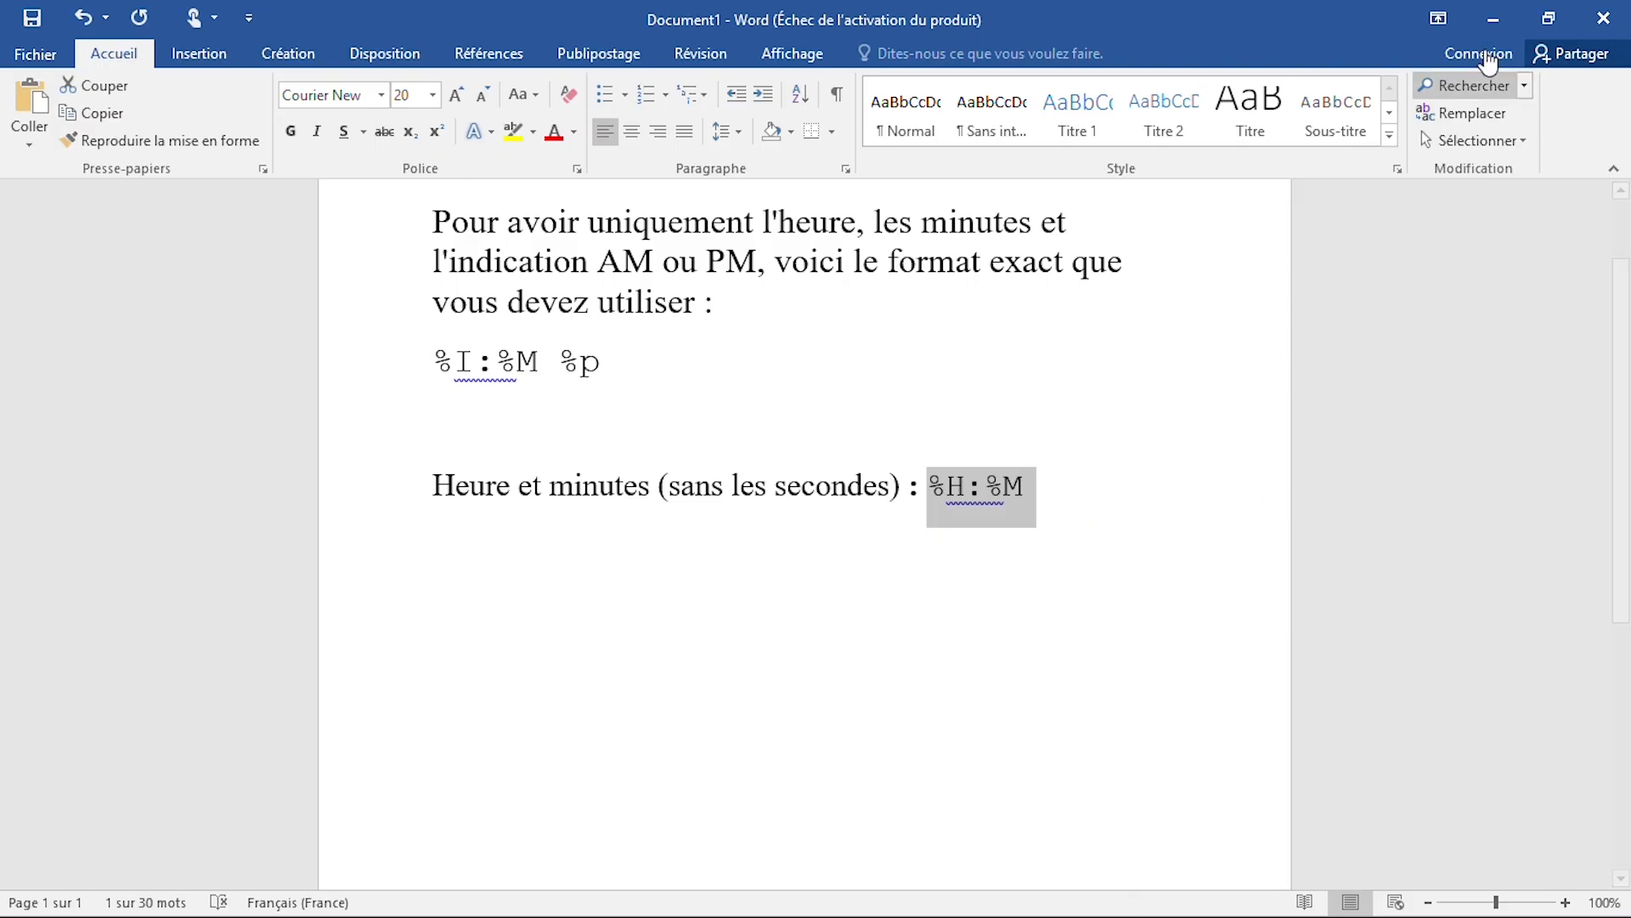
Step: Switch back to OBS Studio and replace the Format of the horloge.lua script with %H:%M
{"action": "left_click", "coordinate": [1493, 17]}
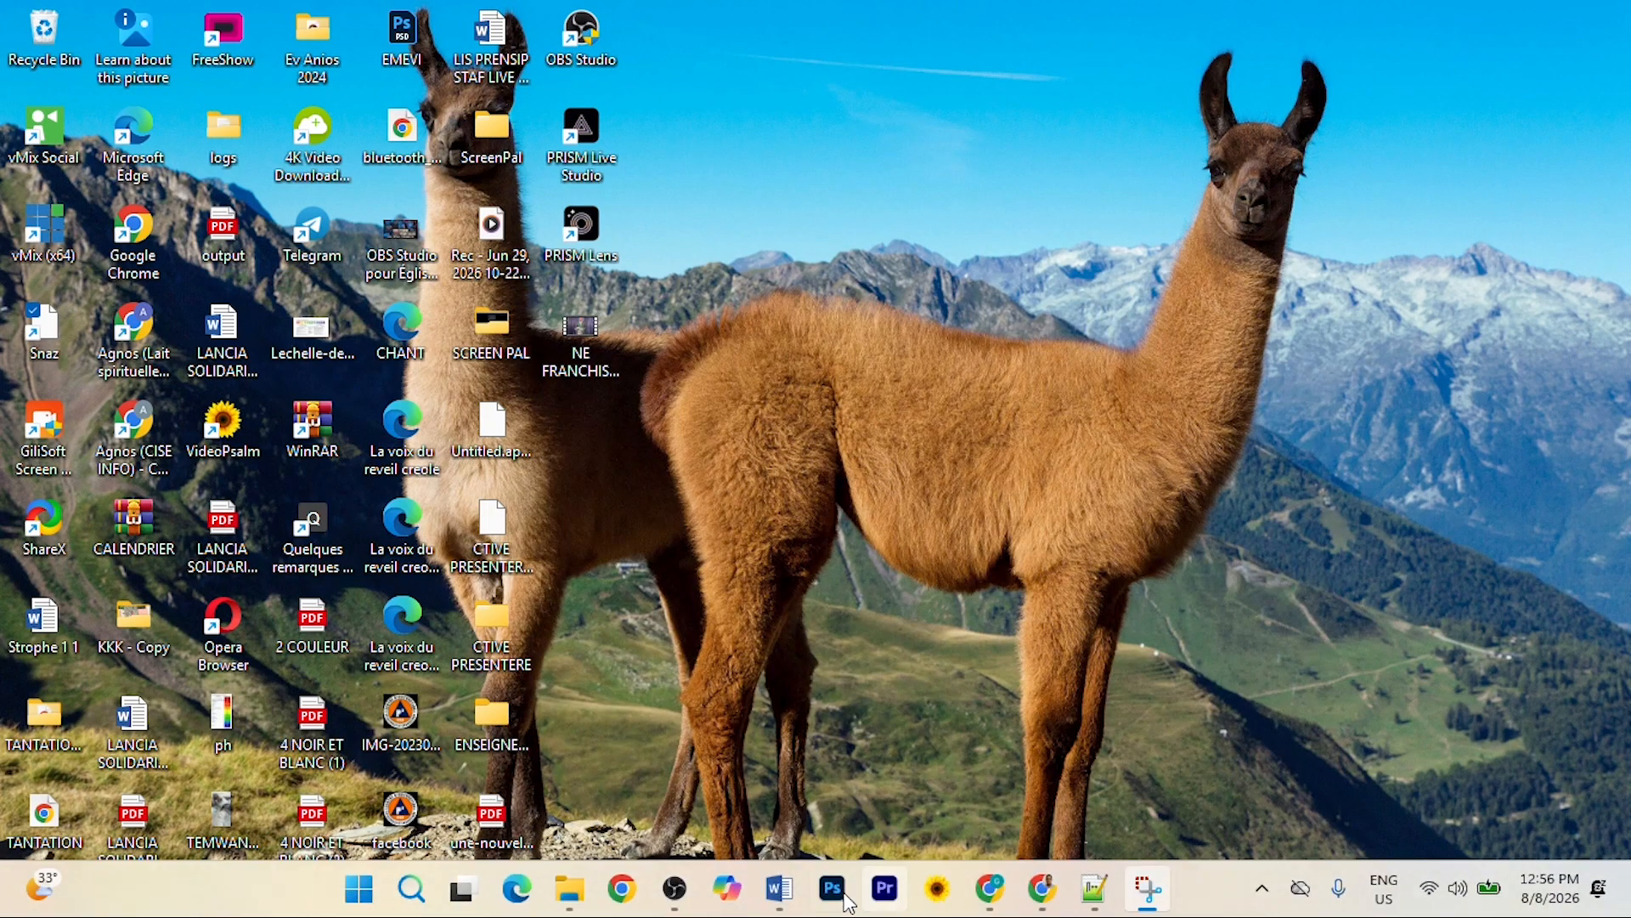
{"action": "left_click", "coordinate": [674, 892]}
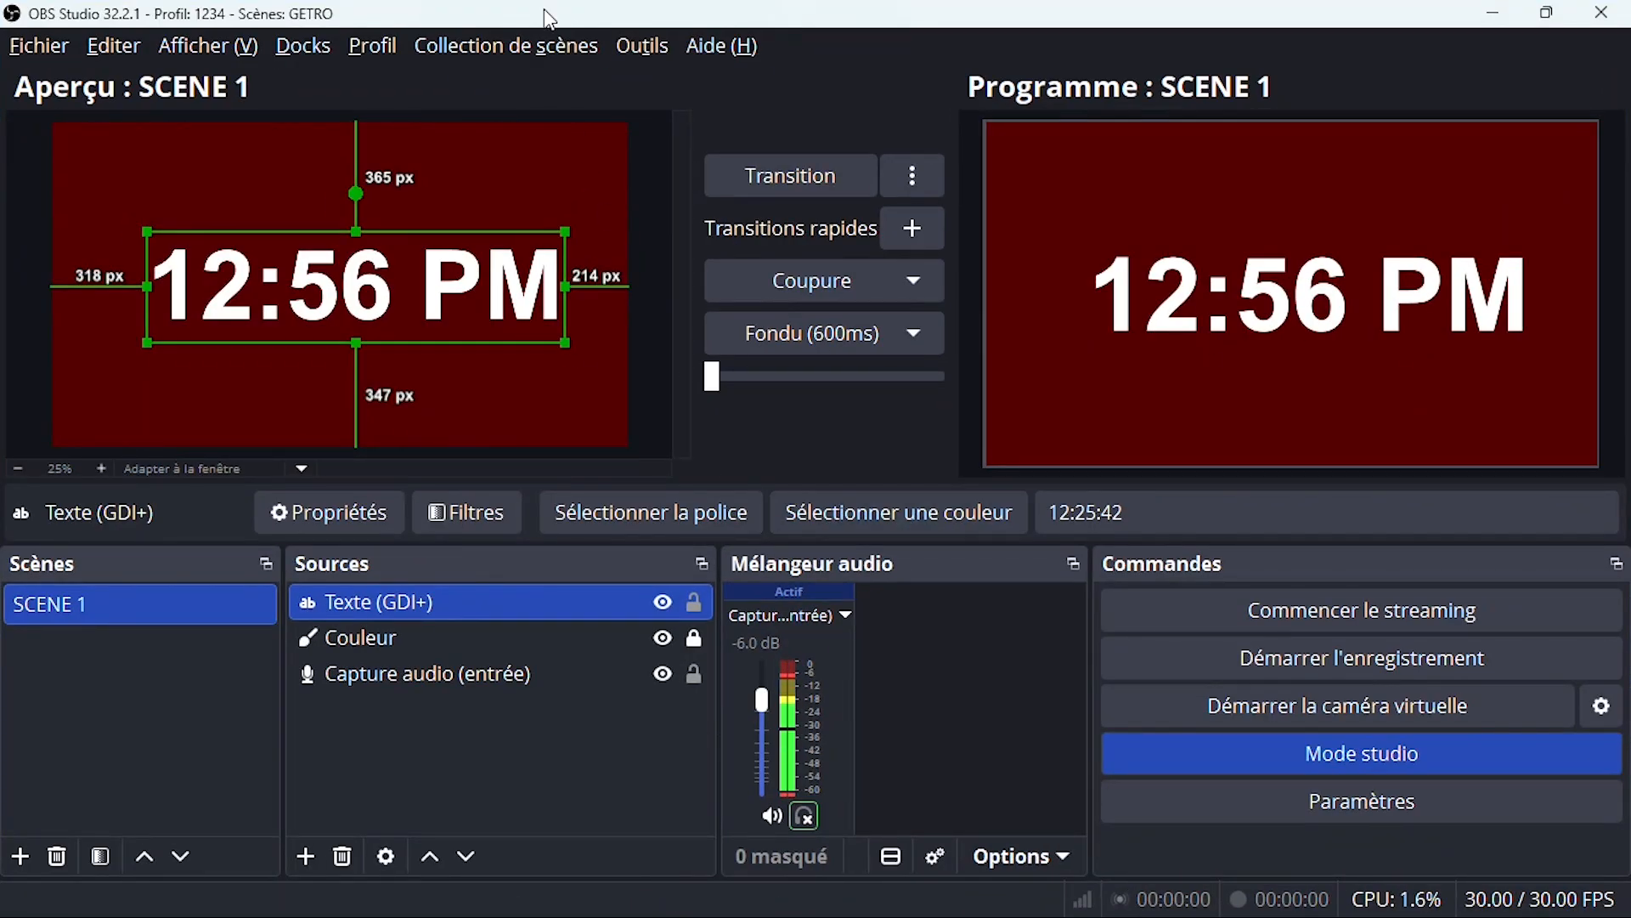
{"action": "left_click", "coordinate": [636, 48]}
{"action": "left_click", "coordinate": [710, 288]}
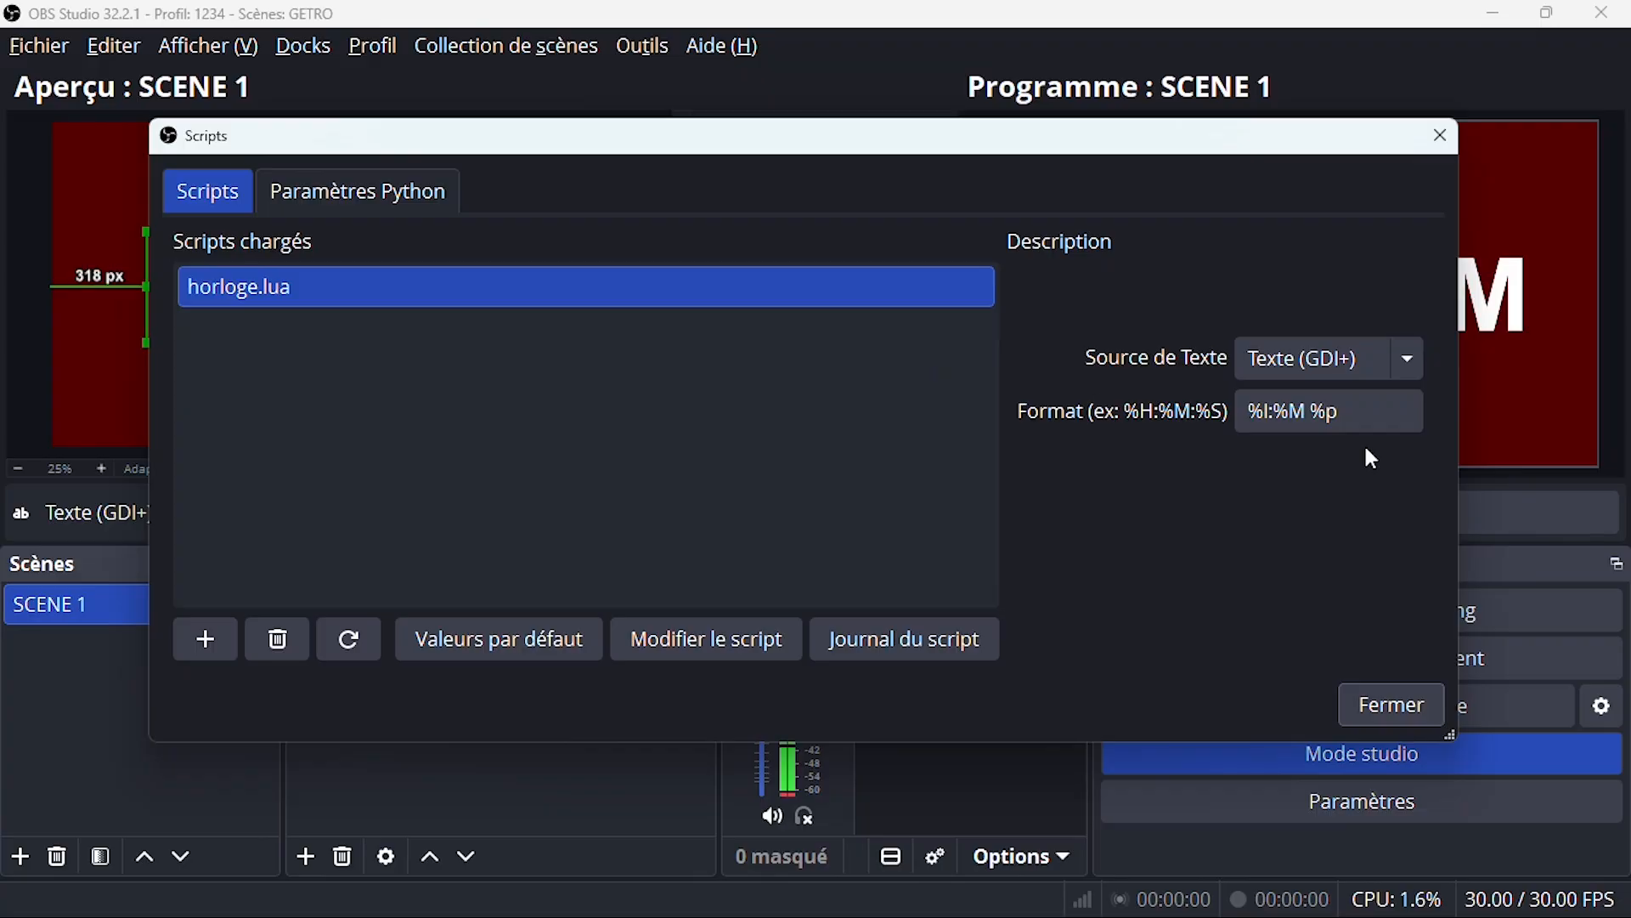
{"action": "left_click_drag", "start_coordinate": [1351, 412], "coordinate": [1203, 413]}
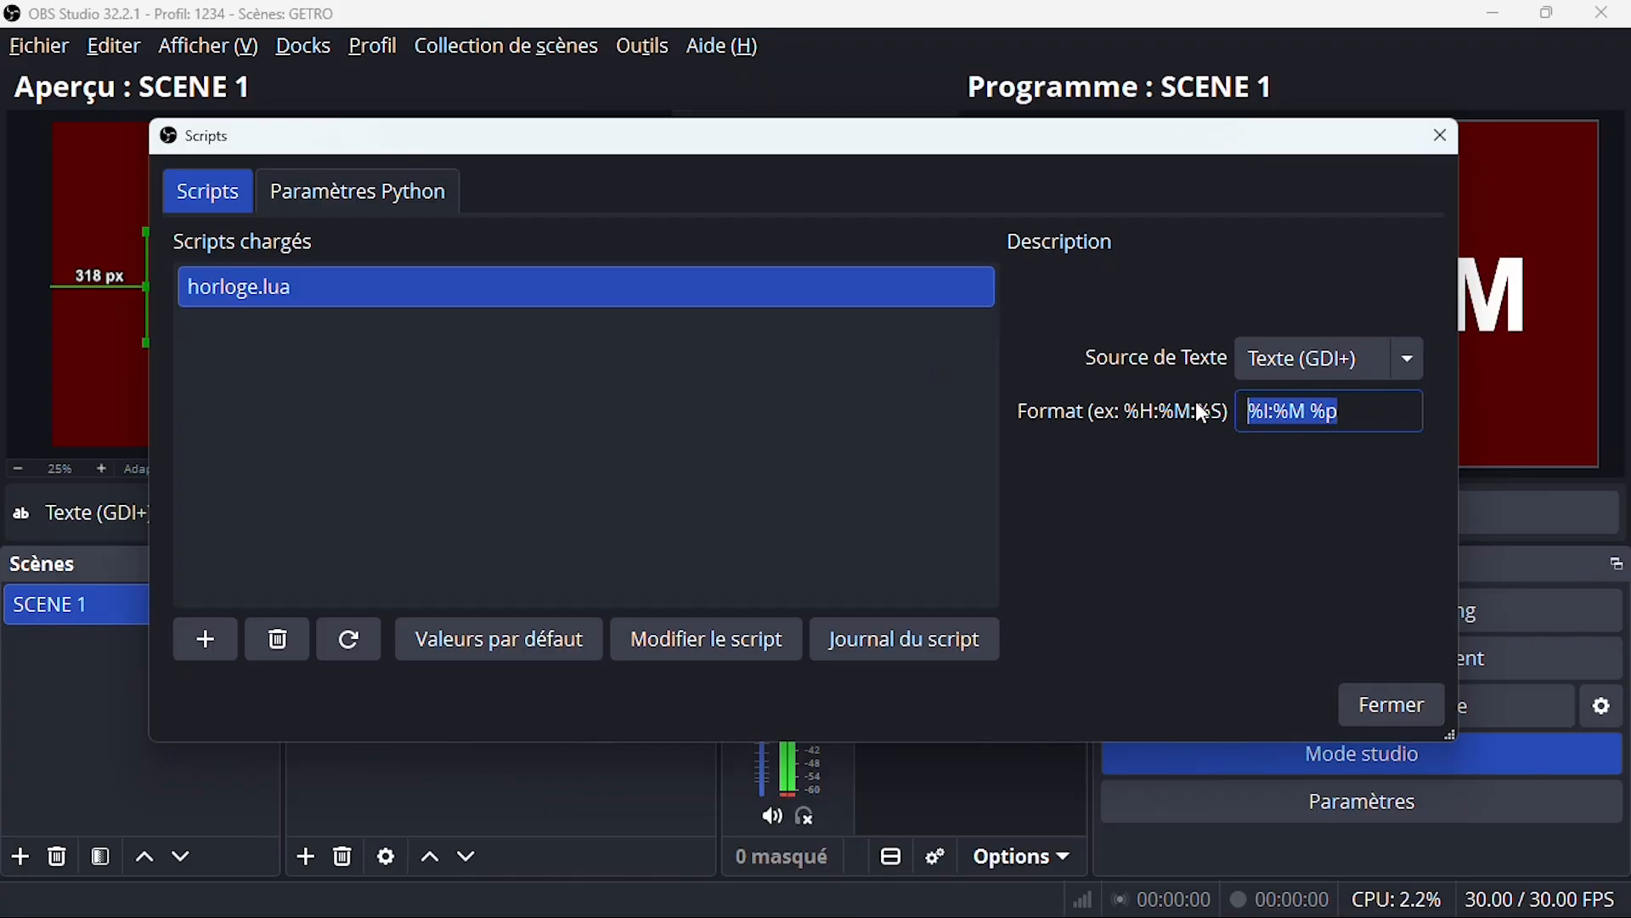
{"action": "key", "text": "BackSpace"}
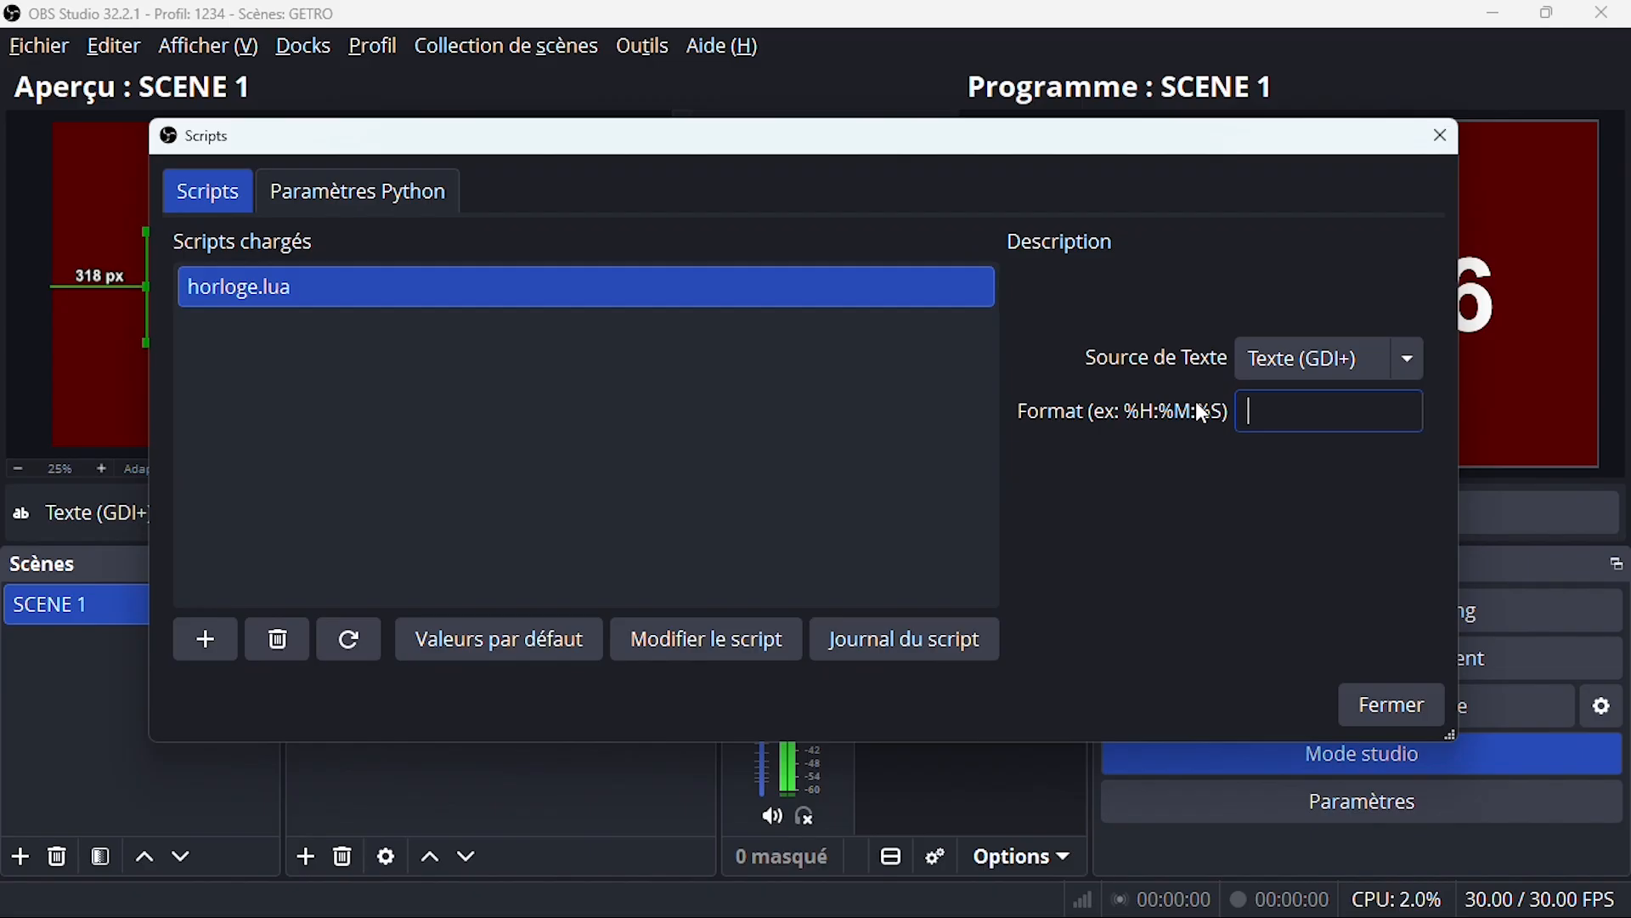
{"action": "key", "text": "ctrl+v"}
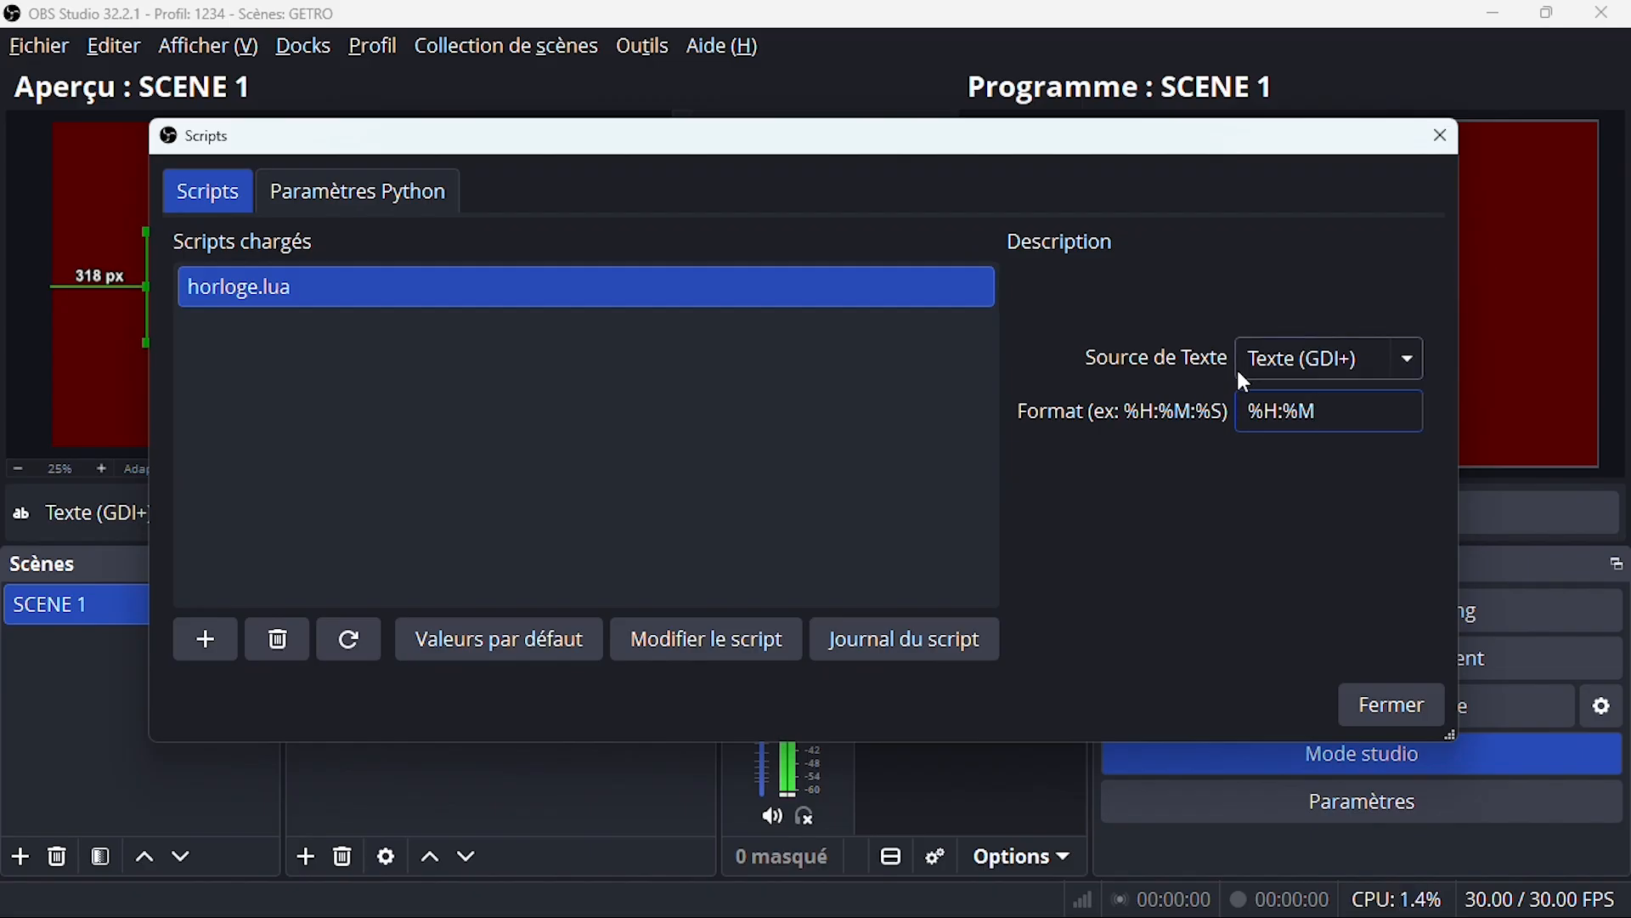
{"action": "left_click", "coordinate": [1399, 706]}
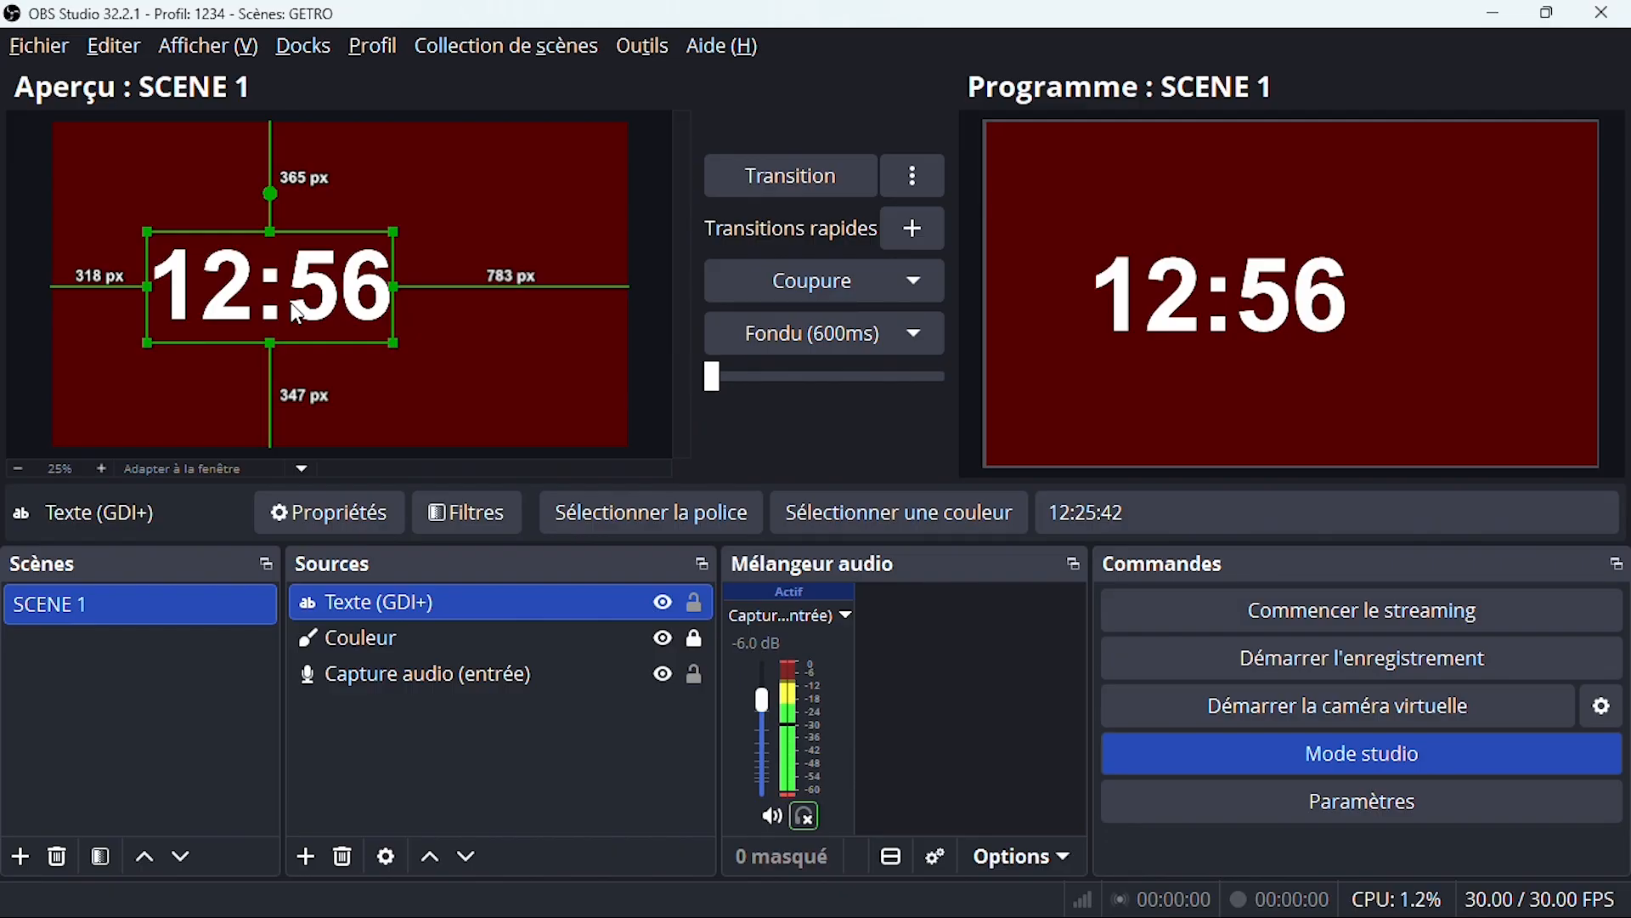
Step: Switch to the Word document, add the format %I:%M:%S %p below the hours-and-minutes line and copy it
{"action": "left_click", "coordinate": [1493, 12]}
{"action": "left_click", "coordinate": [698, 569]}
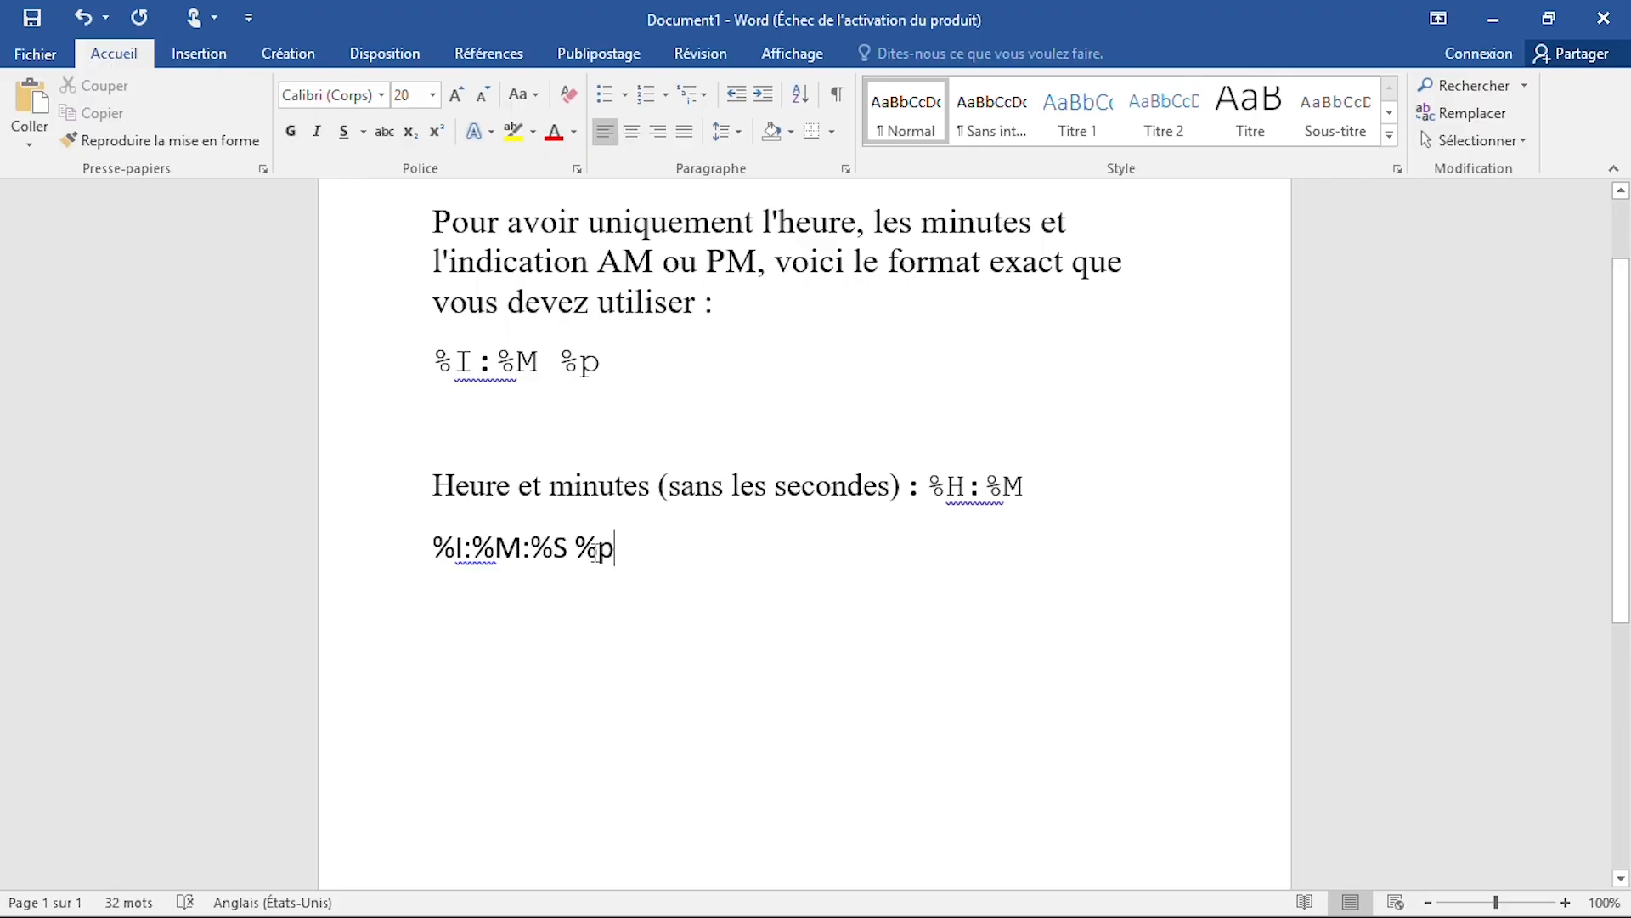
{"action": "left_click_drag", "start_coordinate": [433, 547], "coordinate": [692, 552]}
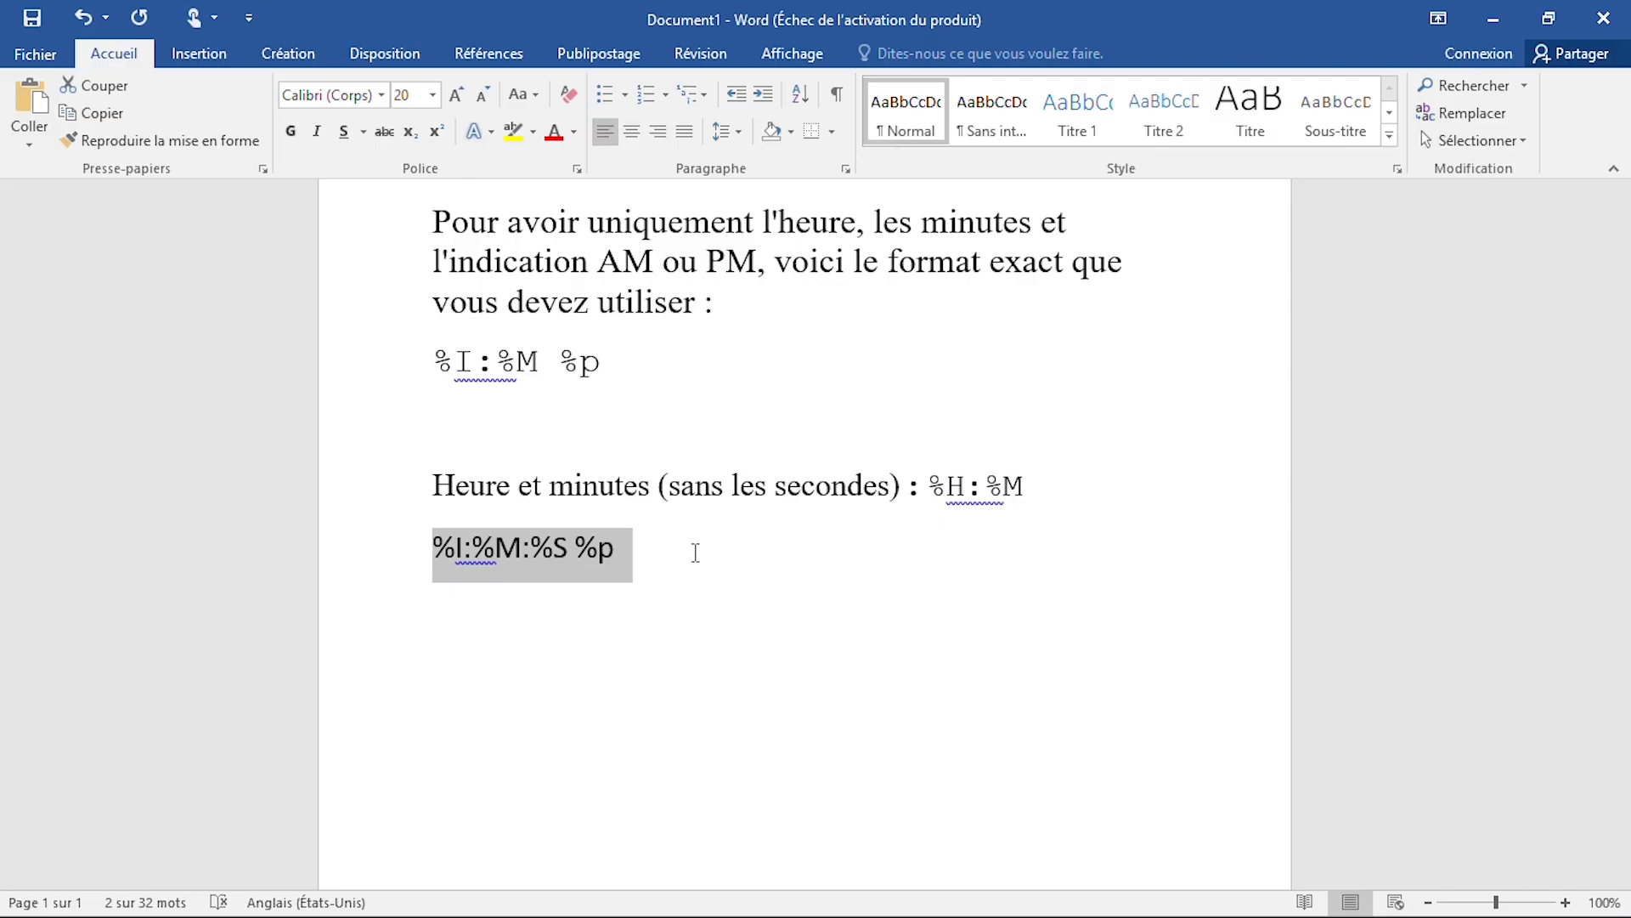
{"action": "key", "text": "ctrl+c"}
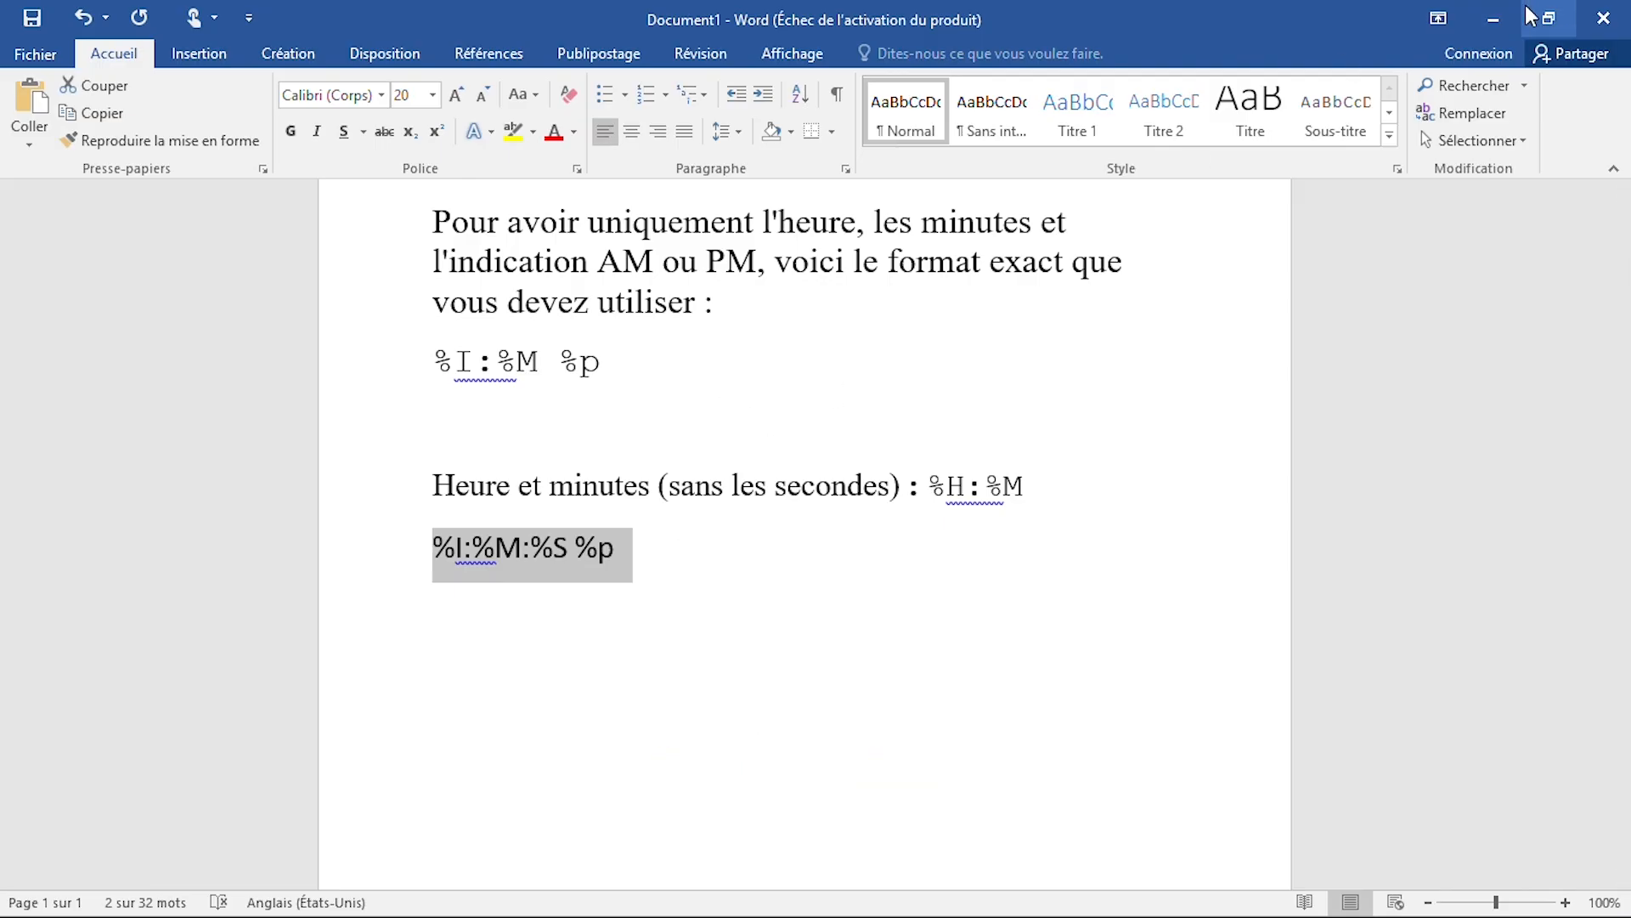
Step: Switch back to OBS Studio, set the Format of horloge.lua to %I:%M:%S %p and close the script settings
{"action": "left_click", "coordinate": [1493, 19]}
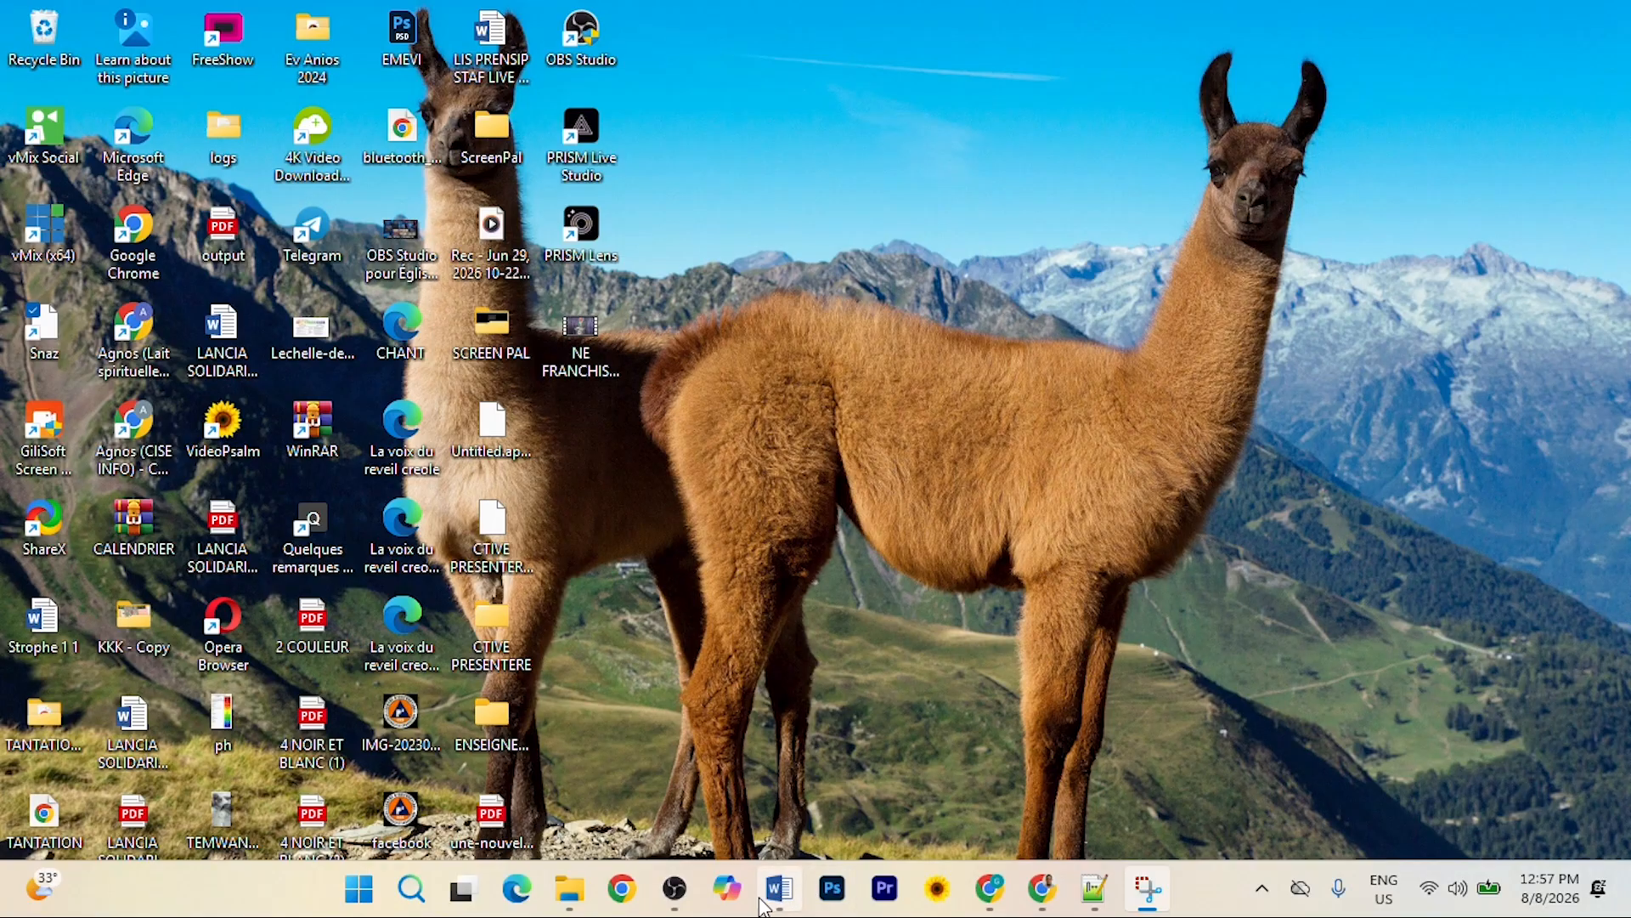
{"action": "left_click", "coordinate": [680, 903]}
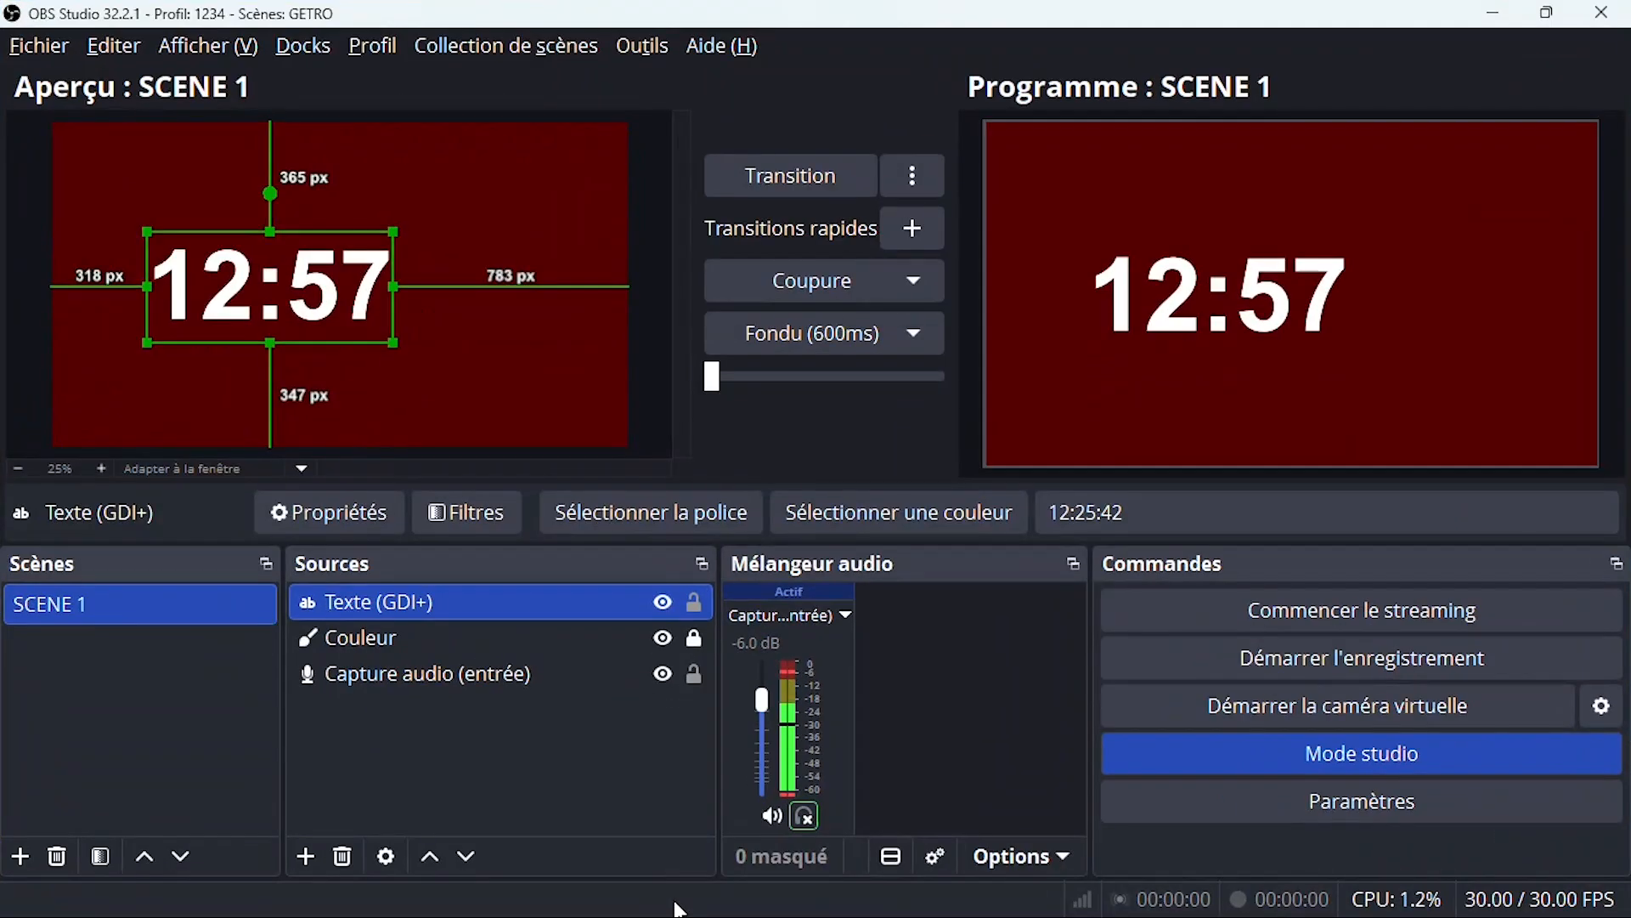
{"action": "left_click", "coordinate": [639, 47]}
{"action": "left_click", "coordinate": [683, 285]}
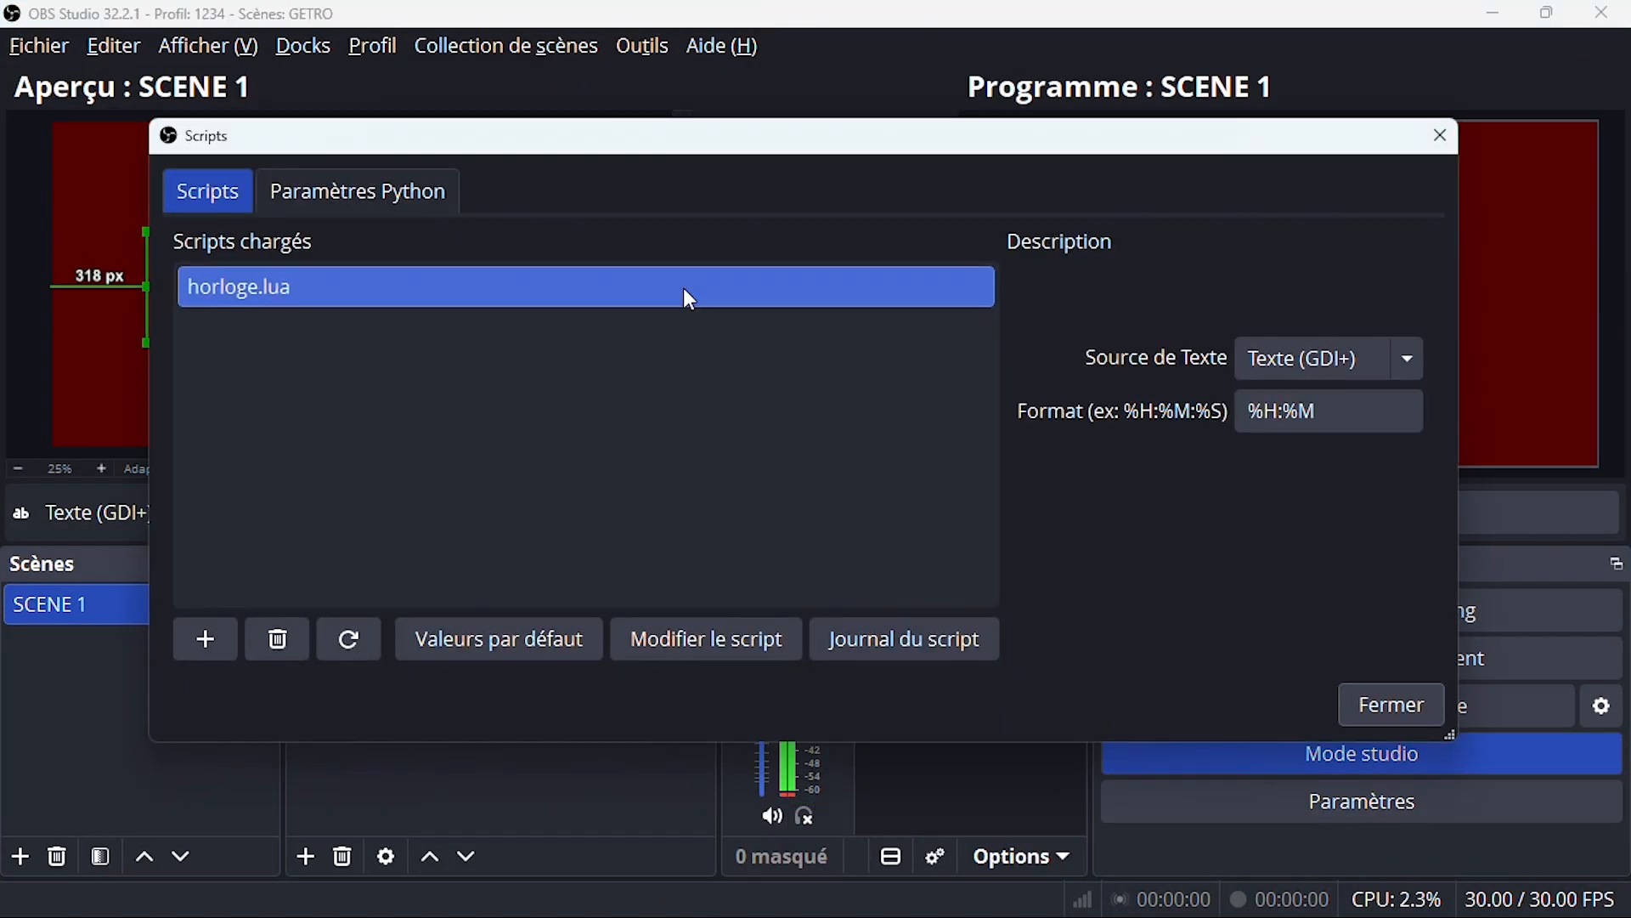
{"action": "left_click_drag", "start_coordinate": [686, 127], "coordinate": [771, 175]}
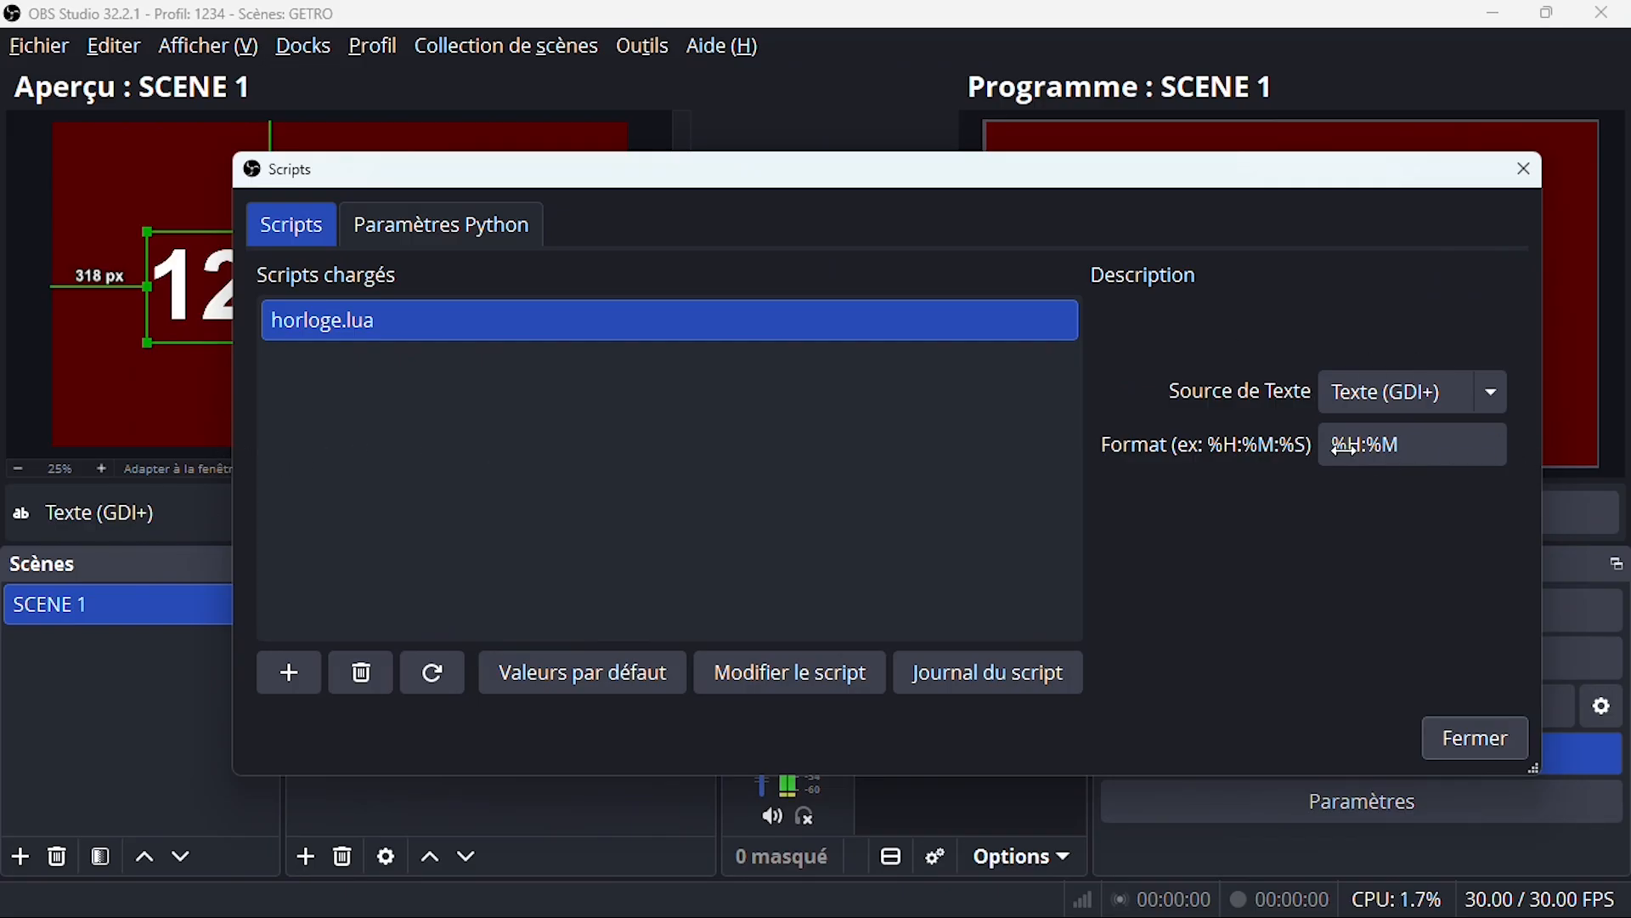
{"action": "left_click_drag", "start_coordinate": [860, 159], "coordinate": [713, 438]}
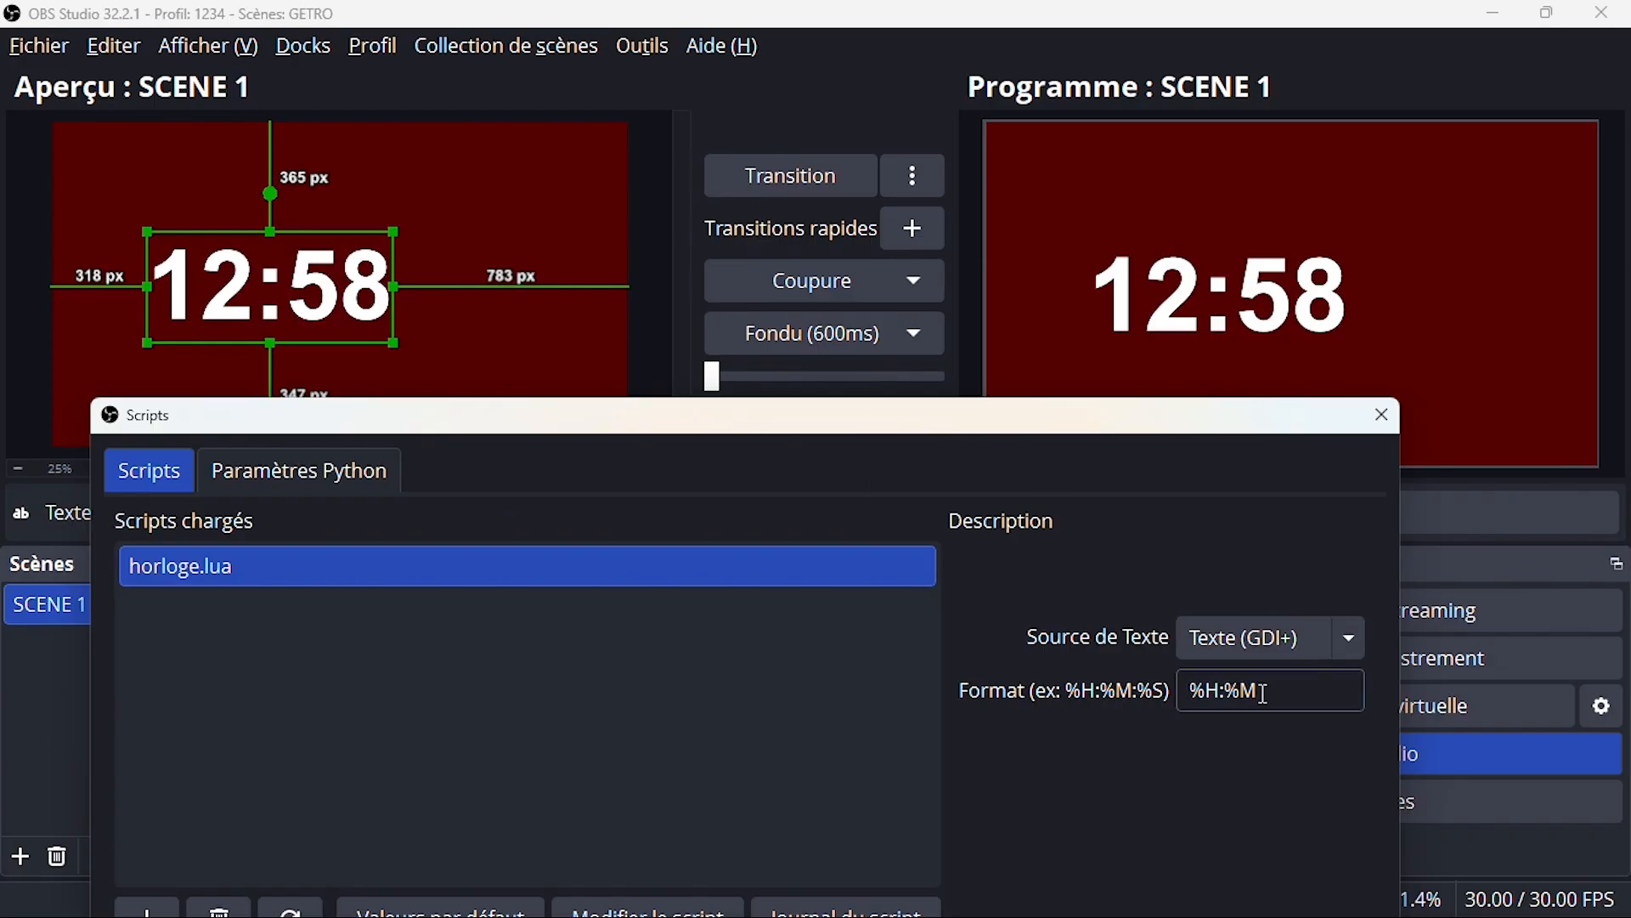
{"action": "left_click_drag", "start_coordinate": [1263, 691], "coordinate": [1183, 691]}
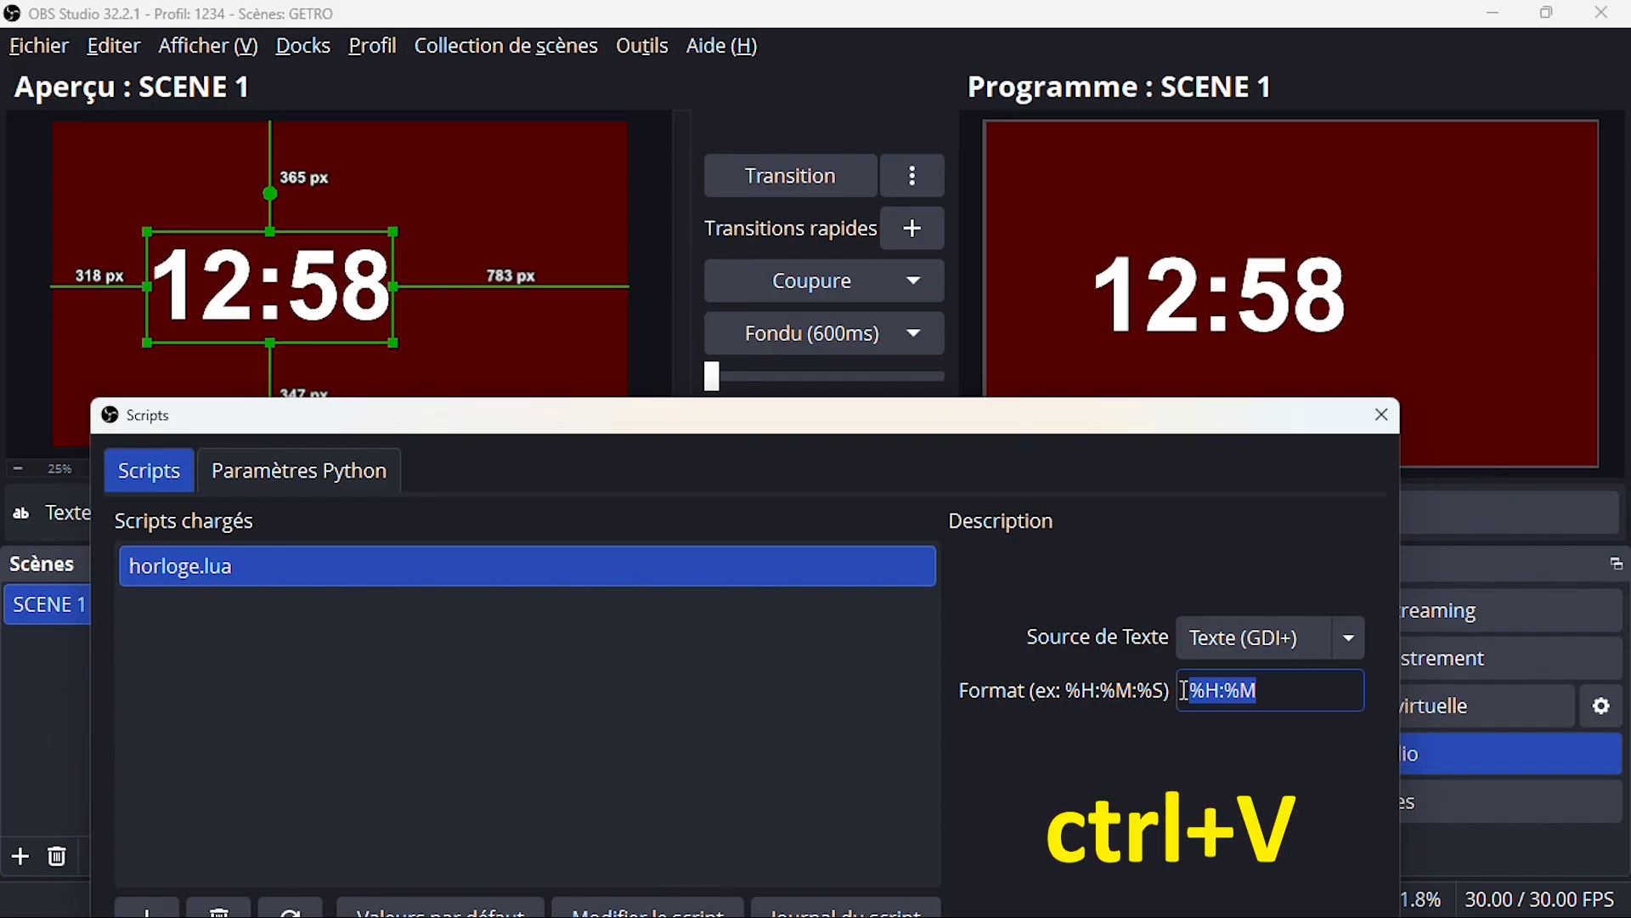
{"action": "key", "text": "ctrl+v"}
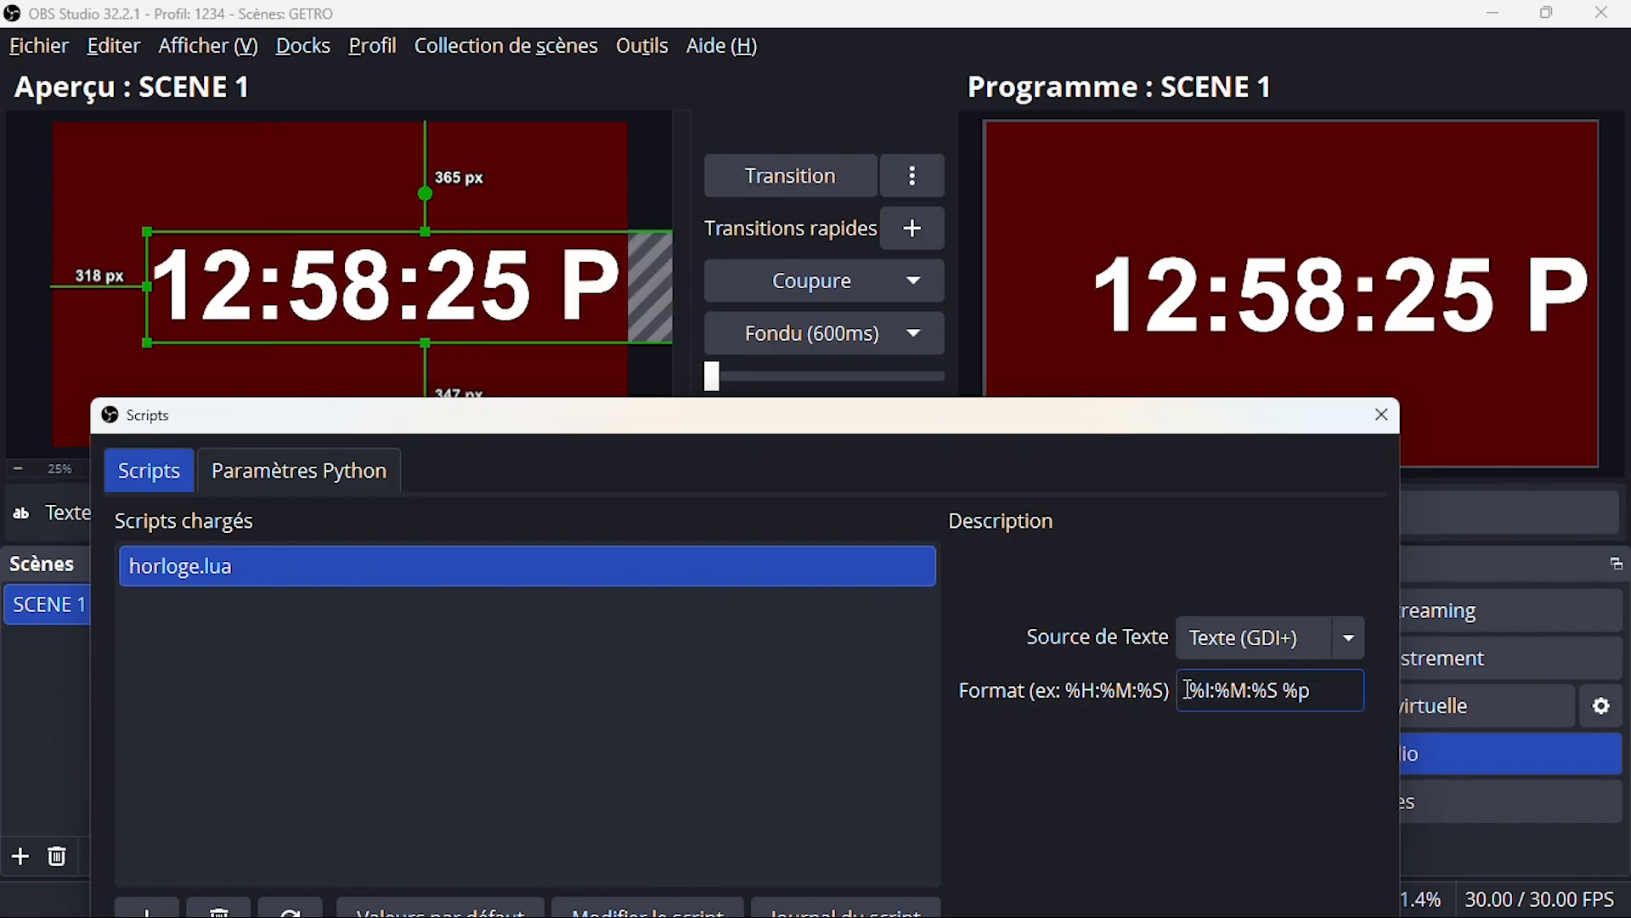
{"action": "left_click_drag", "start_coordinate": [1136, 409], "coordinate": [1102, 137]}
{"action": "left_click", "coordinate": [1294, 702]}
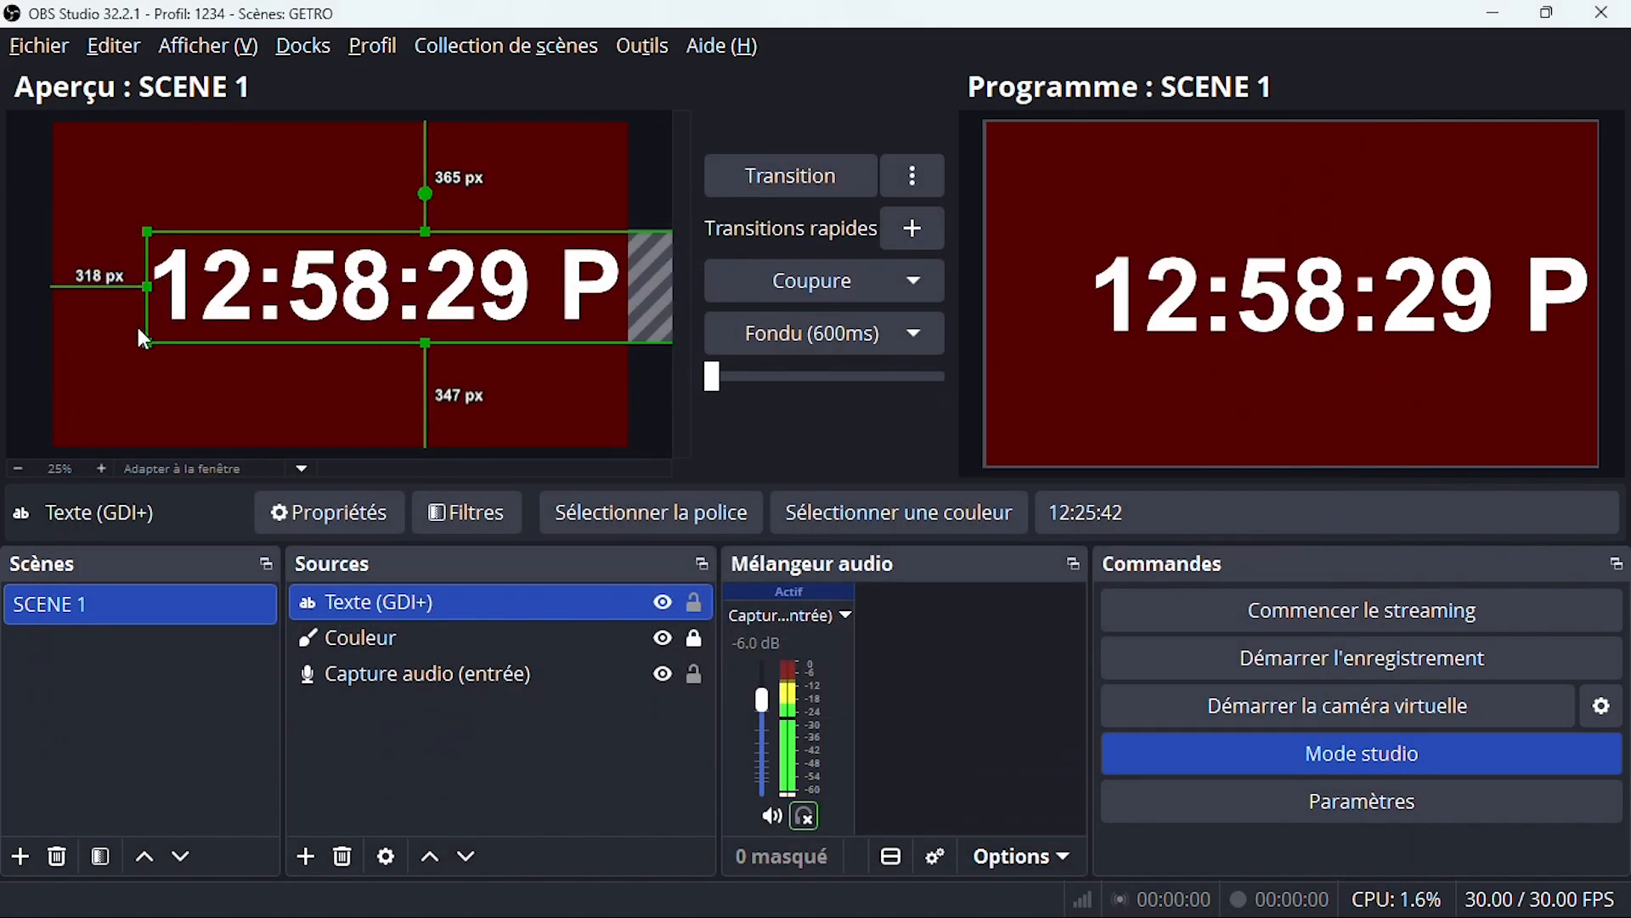
Step: Shrink the clock text to fit the canvas and place it about 91 px above the bottom edge and 548 px from the left edge
{"action": "left_click_drag", "start_coordinate": [148, 346], "coordinate": [368, 297]}
{"action": "left_click_drag", "start_coordinate": [525, 261], "coordinate": [404, 361]}
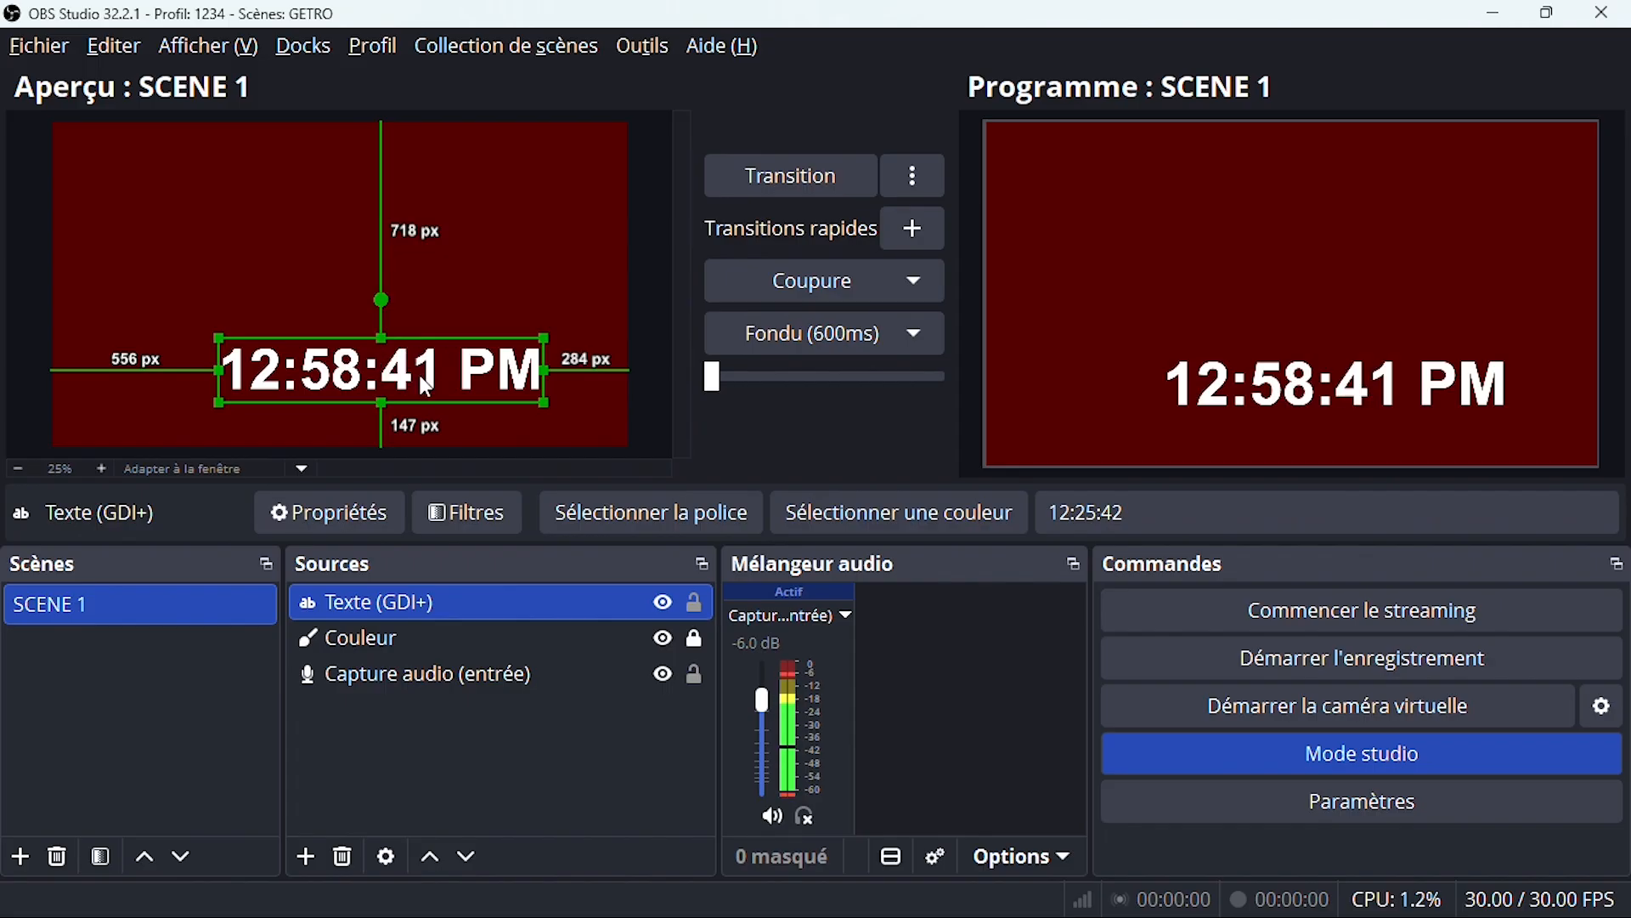
{"action": "left_click_drag", "start_coordinate": [477, 375], "coordinate": [481, 393]}
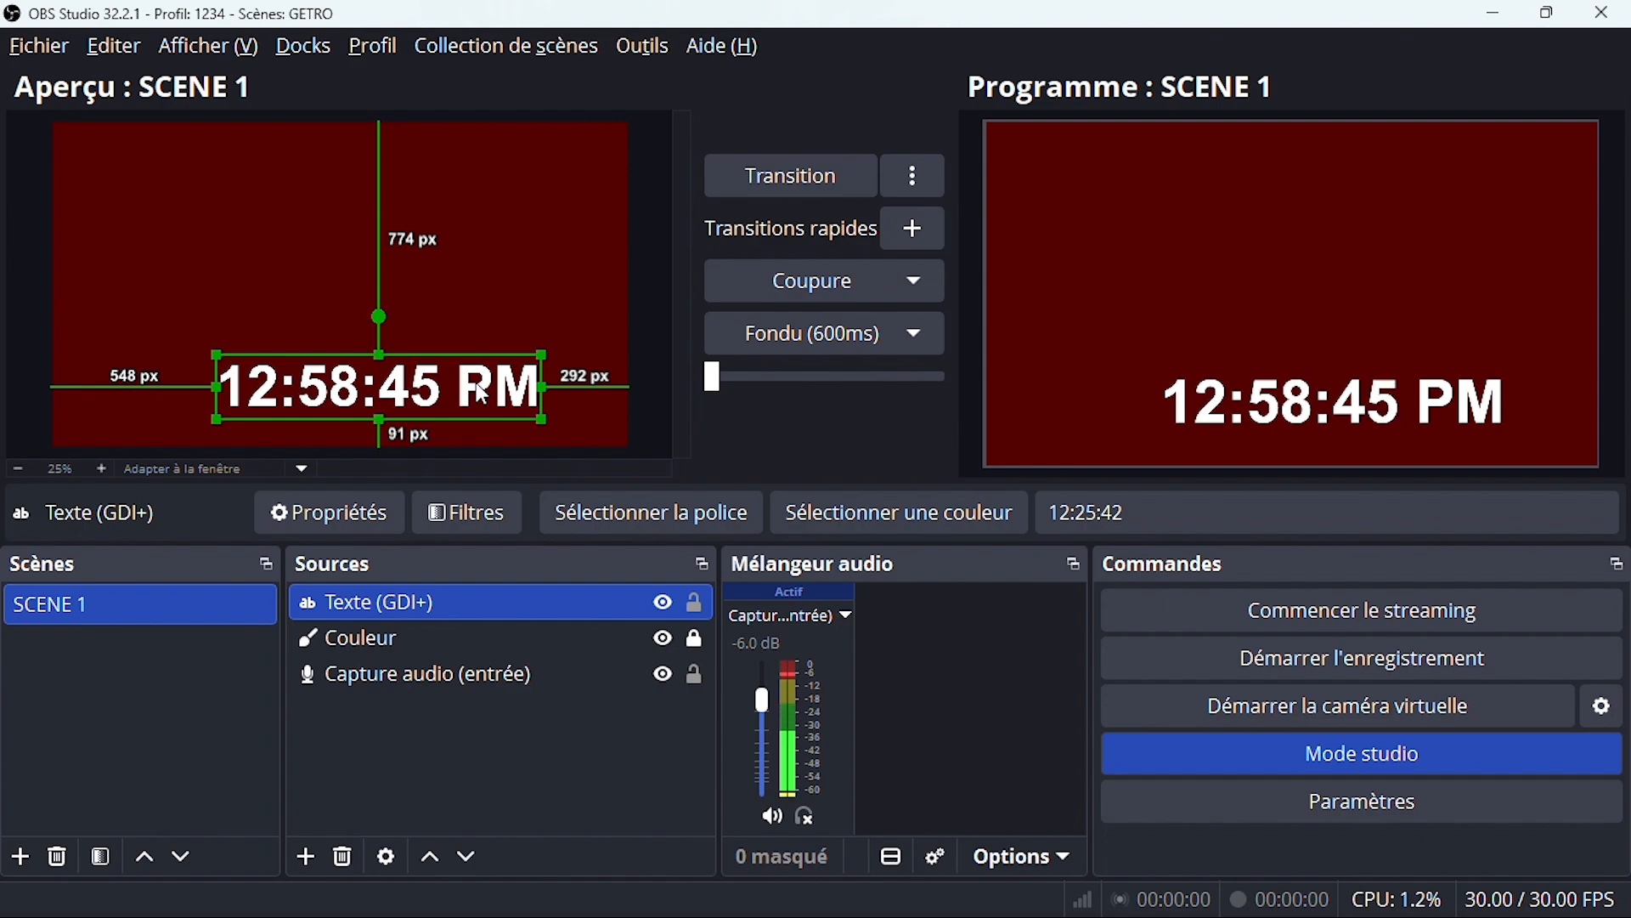
Step: Scale the clock text down further and place it about 28 px above the bottom edge and 1010 px from the left edge
{"action": "left_click_drag", "start_coordinate": [542, 419], "coordinate": [601, 413]}
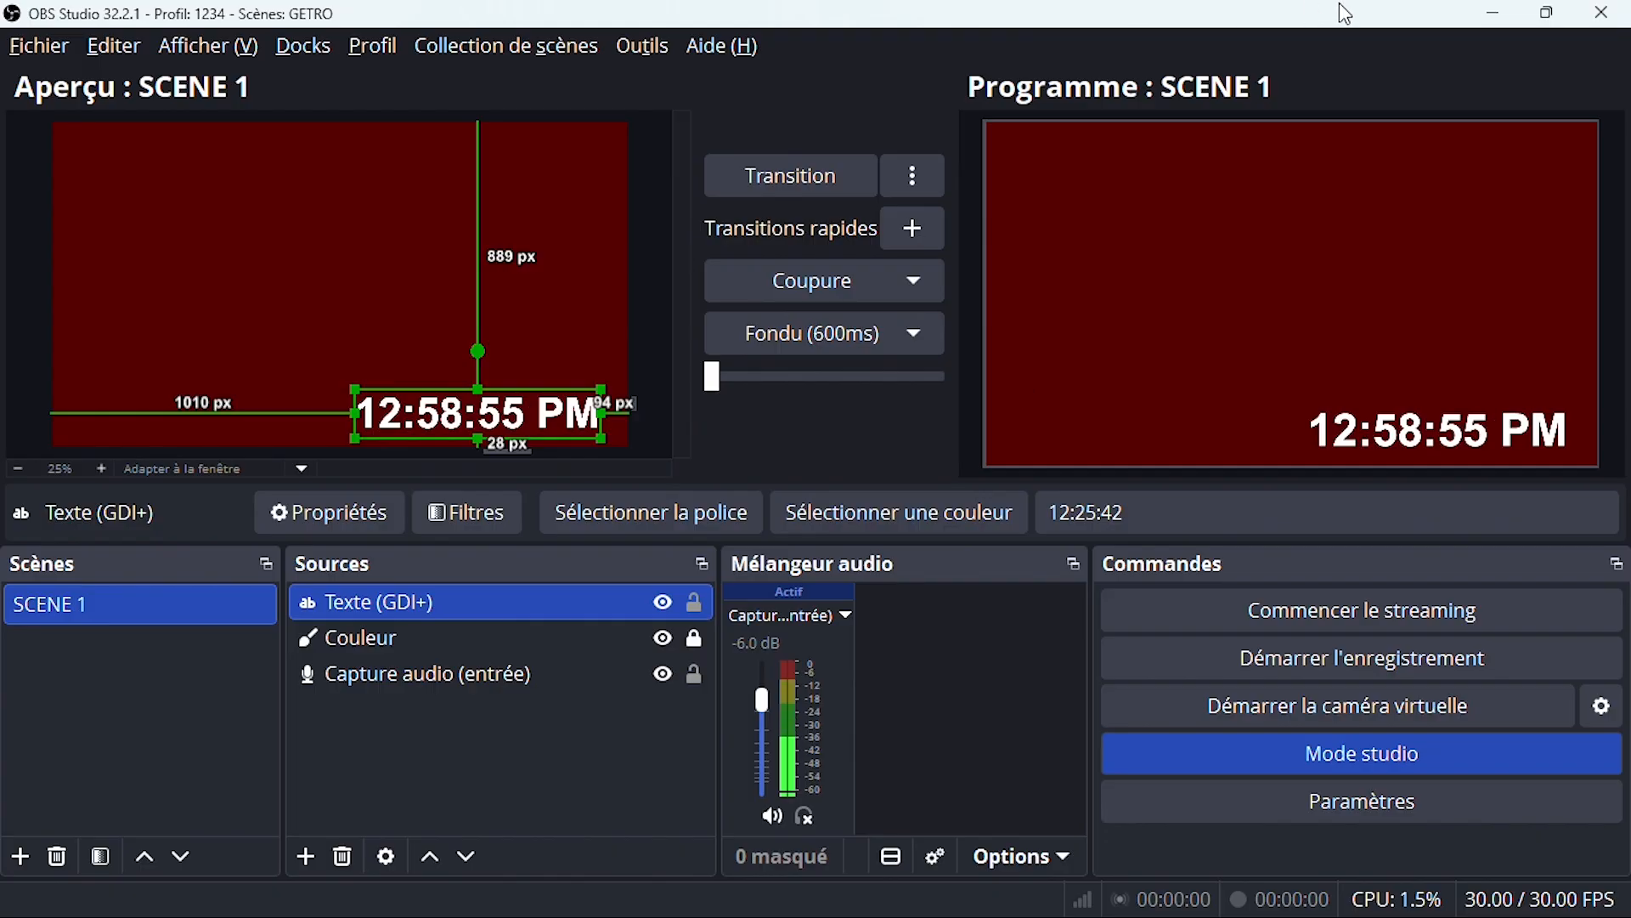
Step: Switch to the Word document and copy the hours-and-minutes format with AM/PM, %I:%M %p
{"action": "left_click", "coordinate": [1497, 13]}
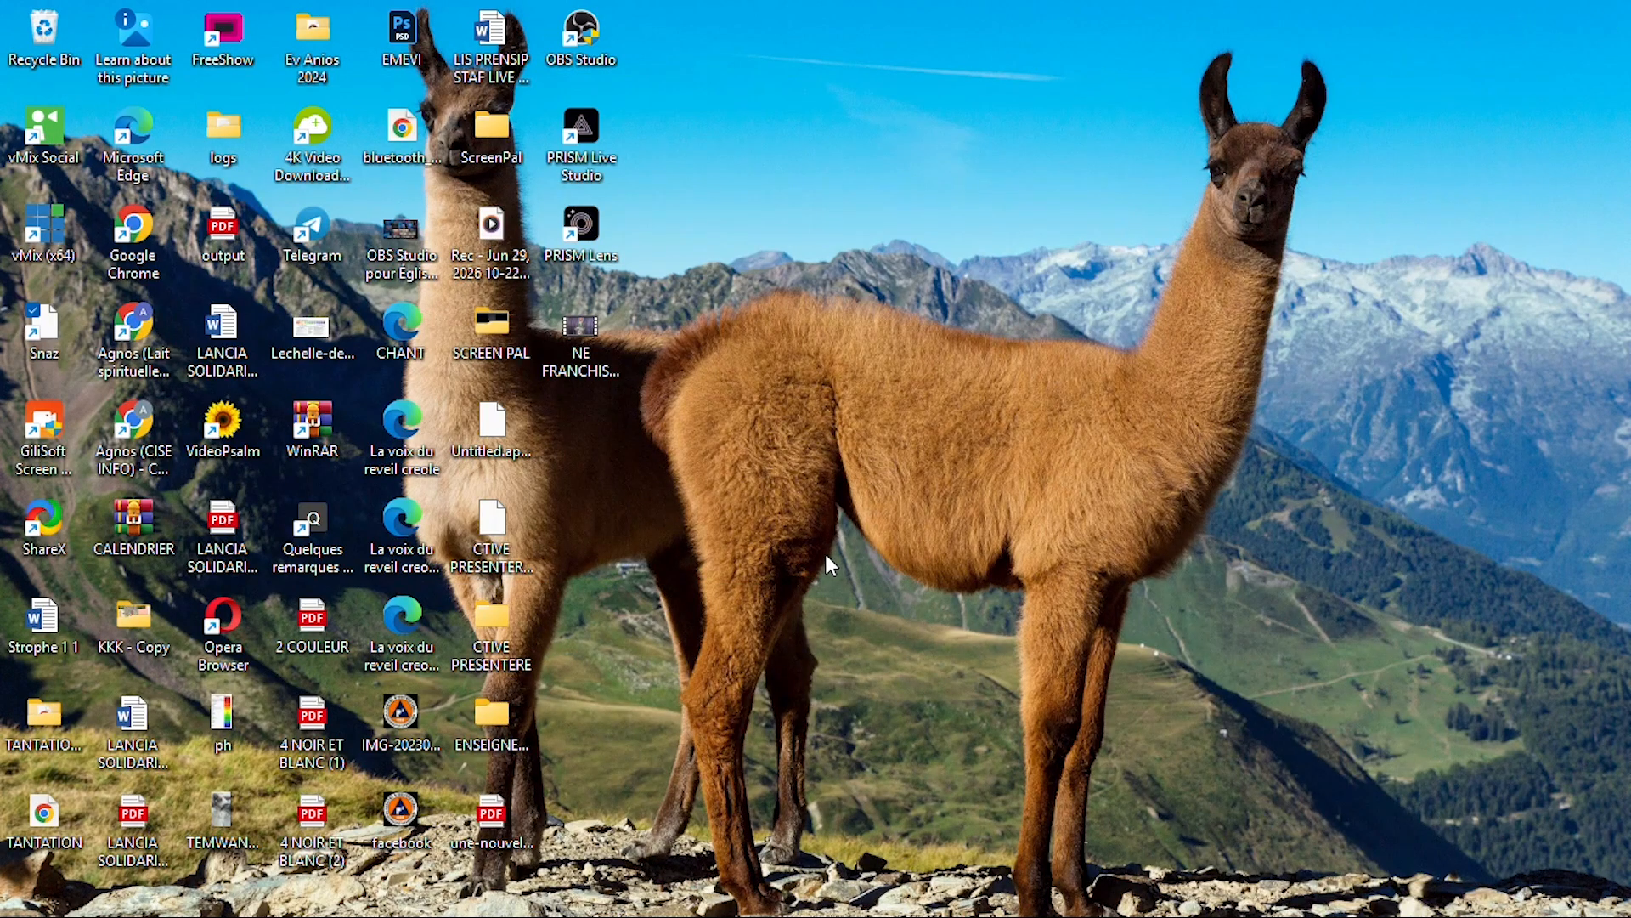
{"action": "mouse_move", "coordinate": [594, 915]}
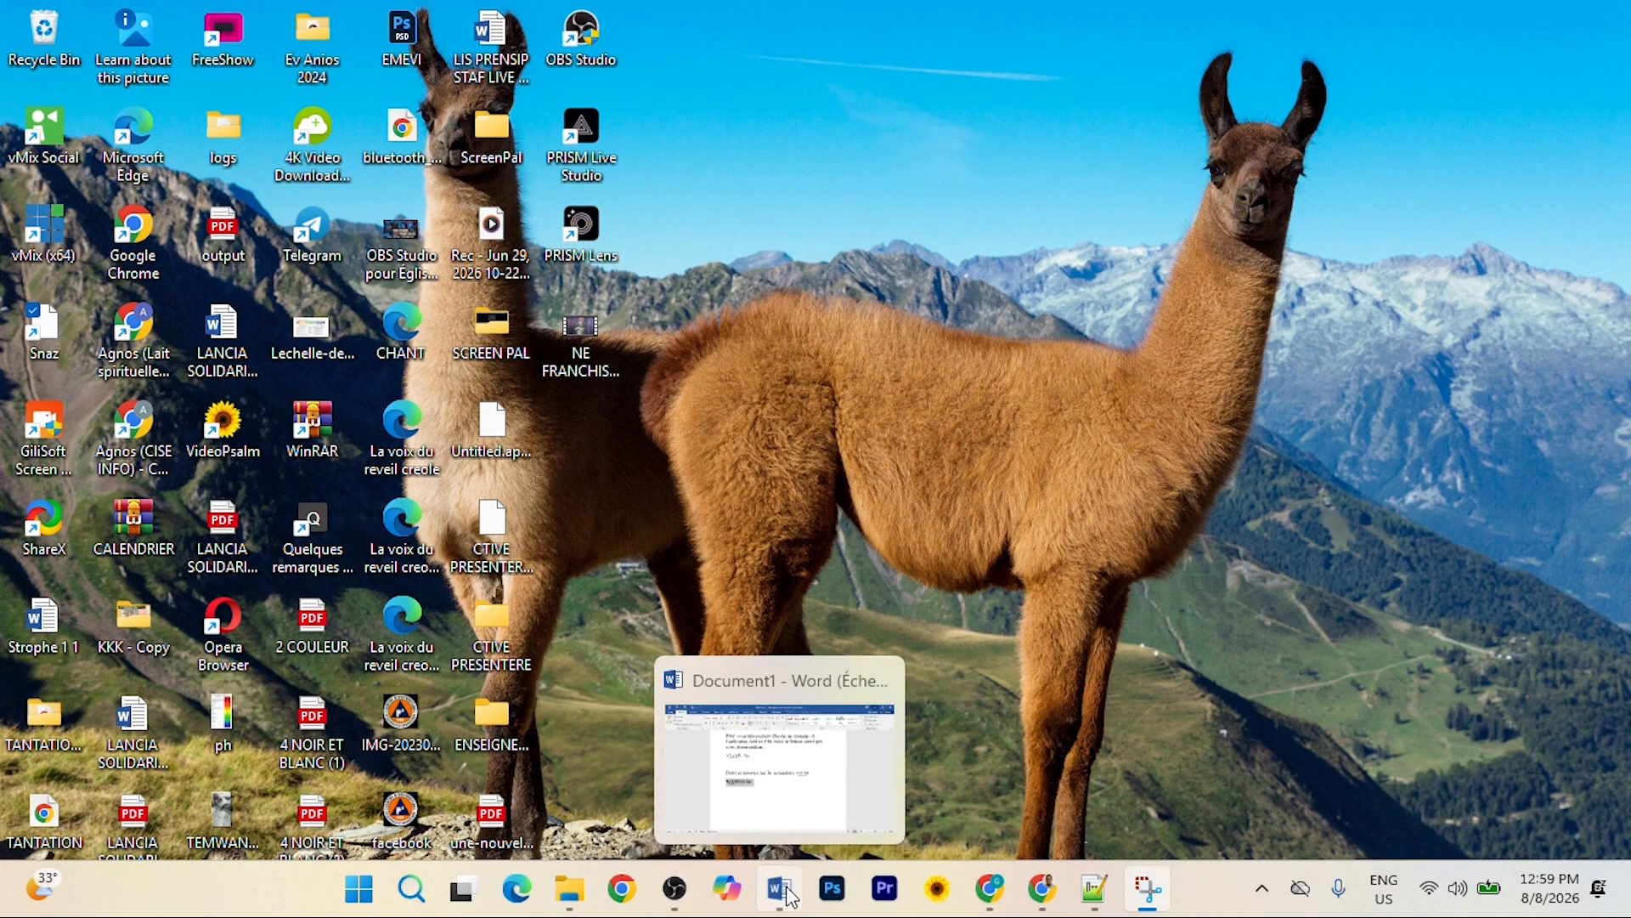
{"action": "left_click", "coordinate": [748, 747]}
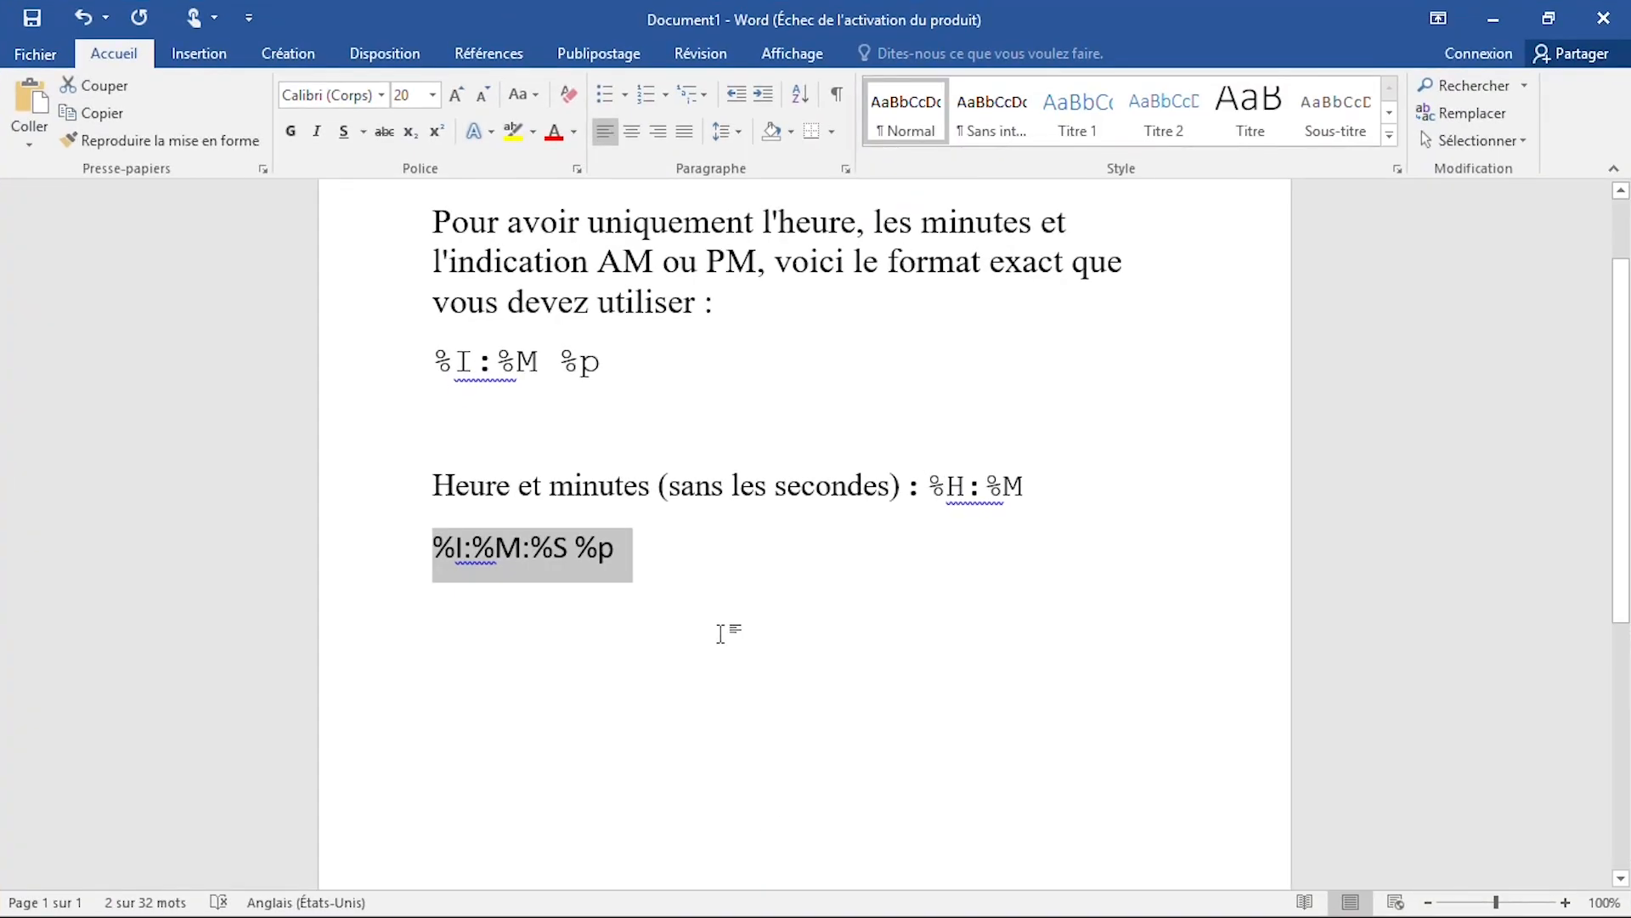
{"action": "left_click_drag", "start_coordinate": [441, 353], "coordinate": [661, 363]}
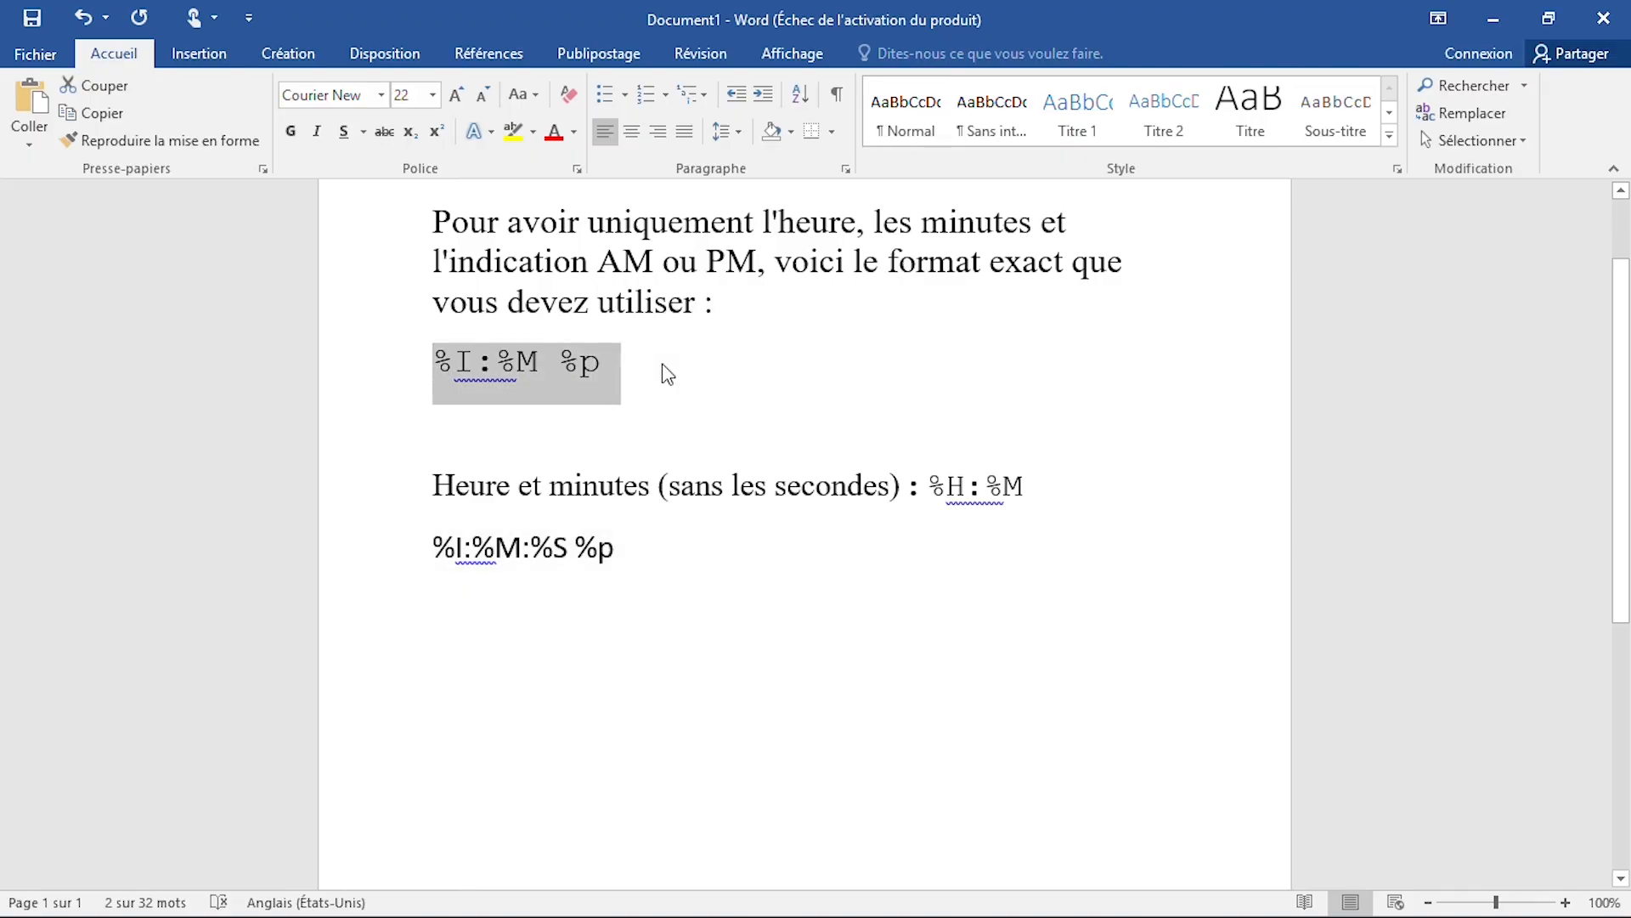
Step: Switch back to OBS Studio, set the Format of horloge.lua to %I:%M %p and close the script settings
{"action": "left_click", "coordinate": [1496, 17]}
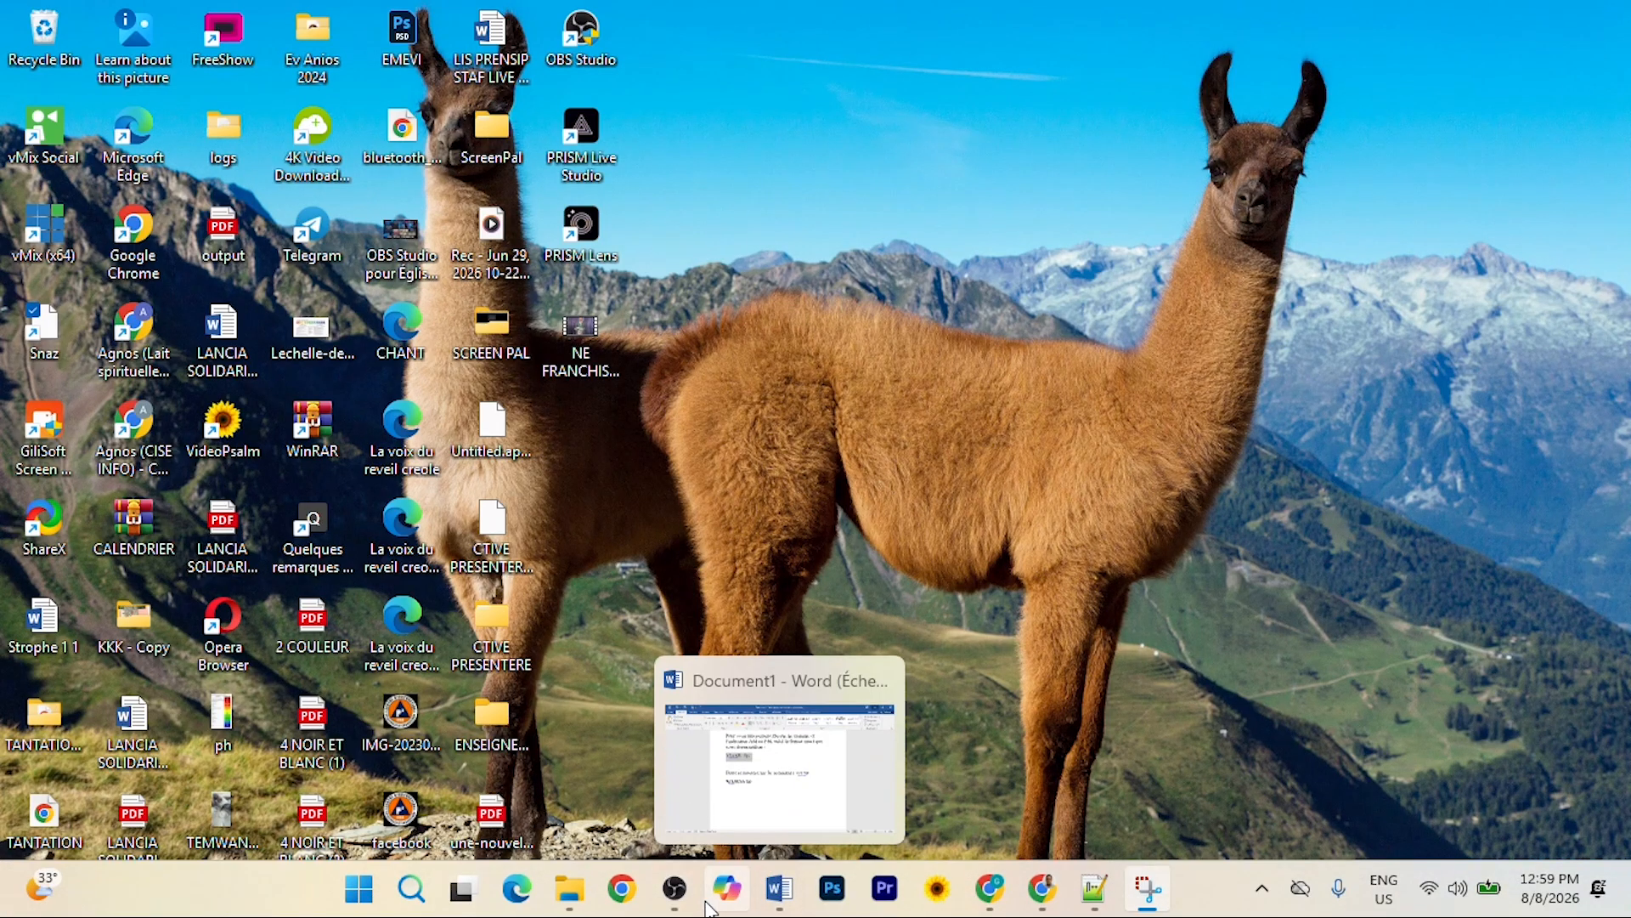
{"action": "left_click", "coordinate": [677, 890]}
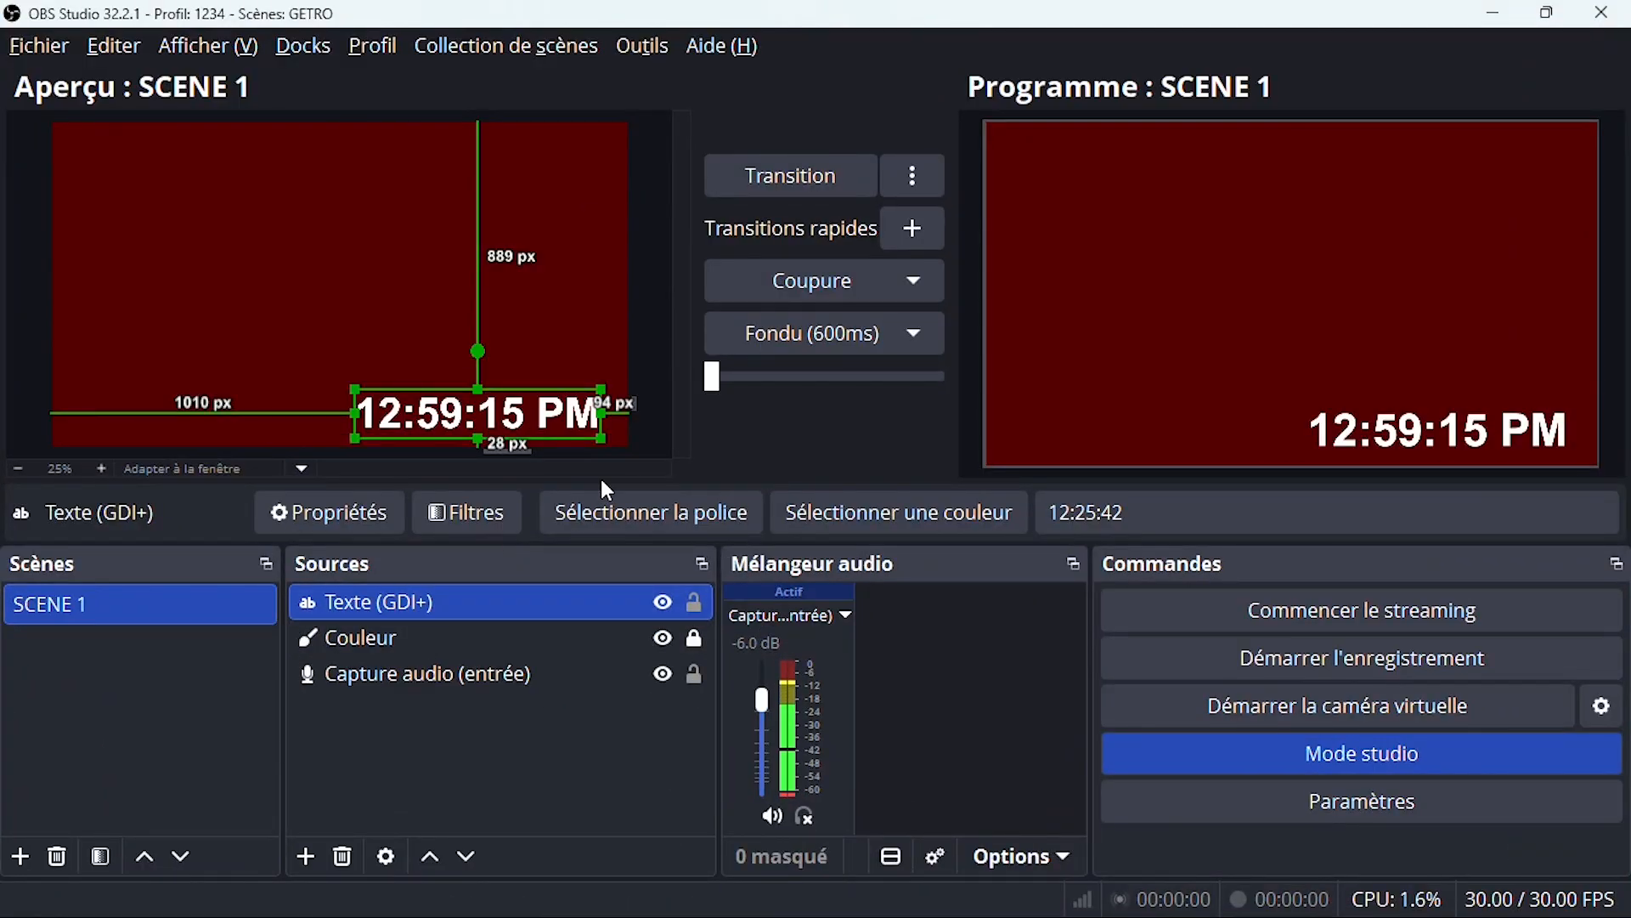
{"action": "left_click", "coordinate": [622, 51]}
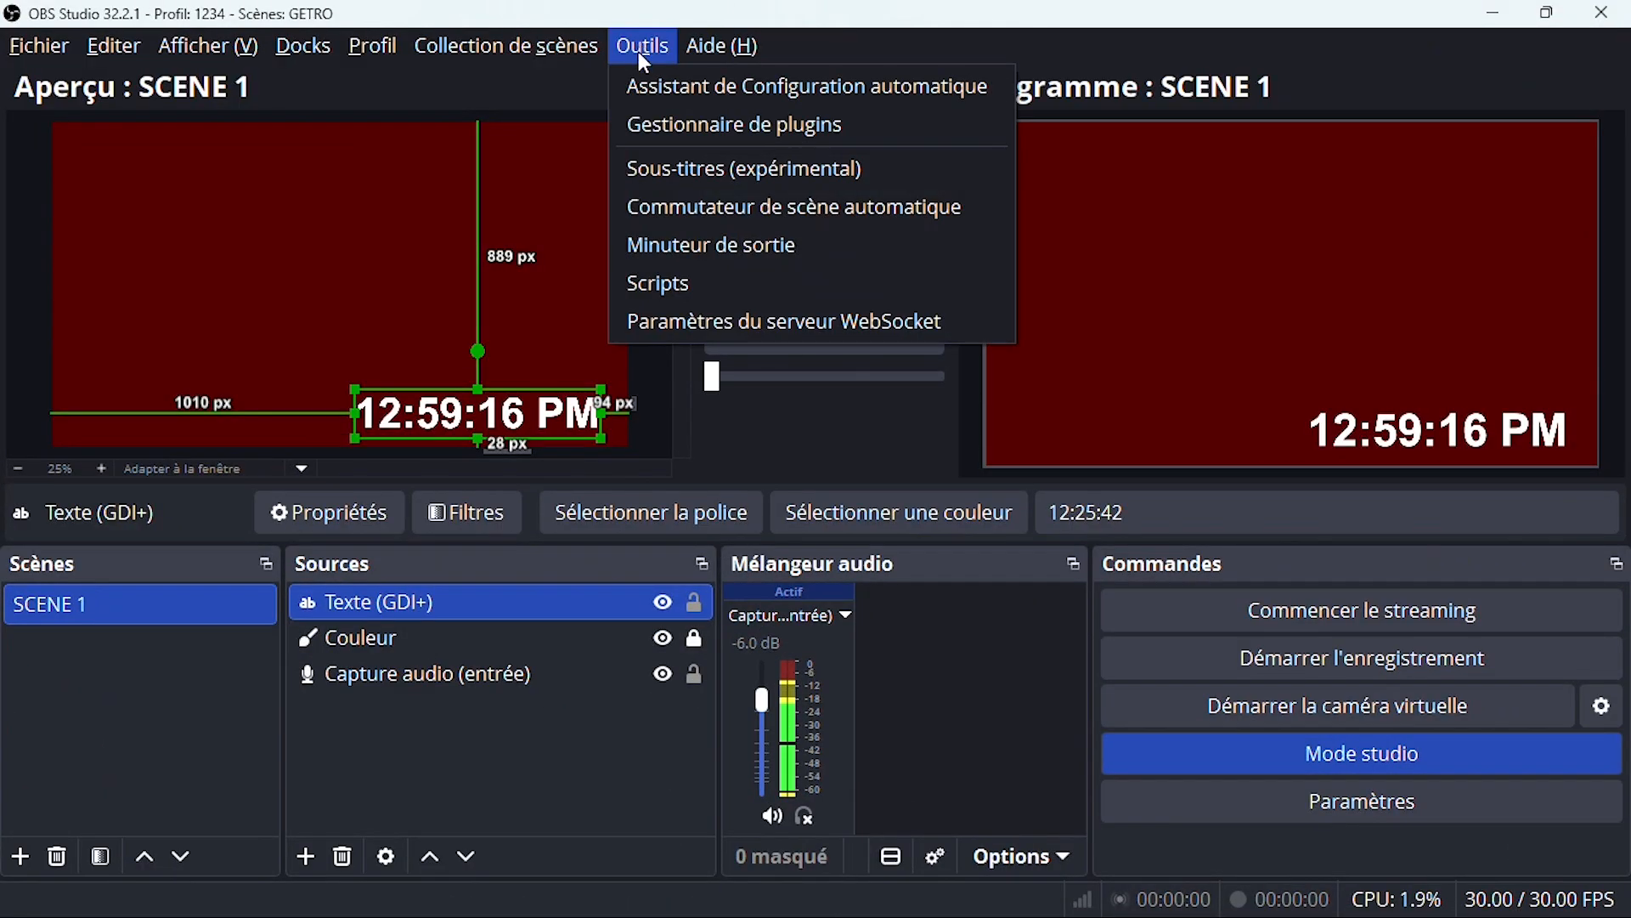
{"action": "left_click", "coordinate": [680, 272]}
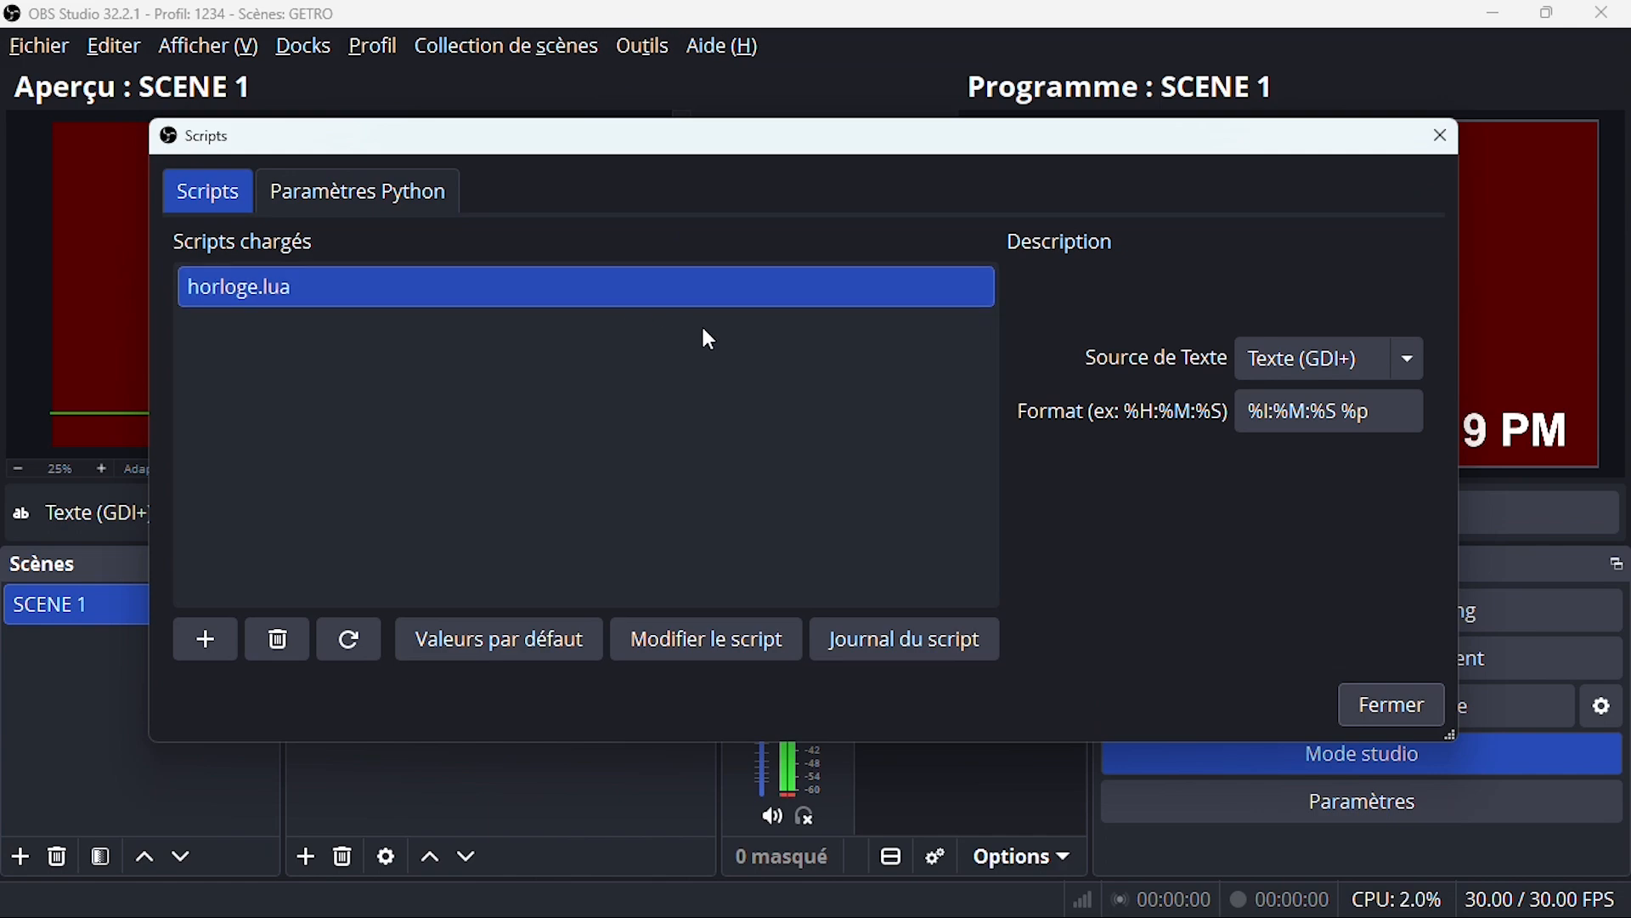
{"action": "left_click", "coordinate": [1378, 414]}
{"action": "left_click_drag", "start_coordinate": [1378, 414], "coordinate": [1199, 408]}
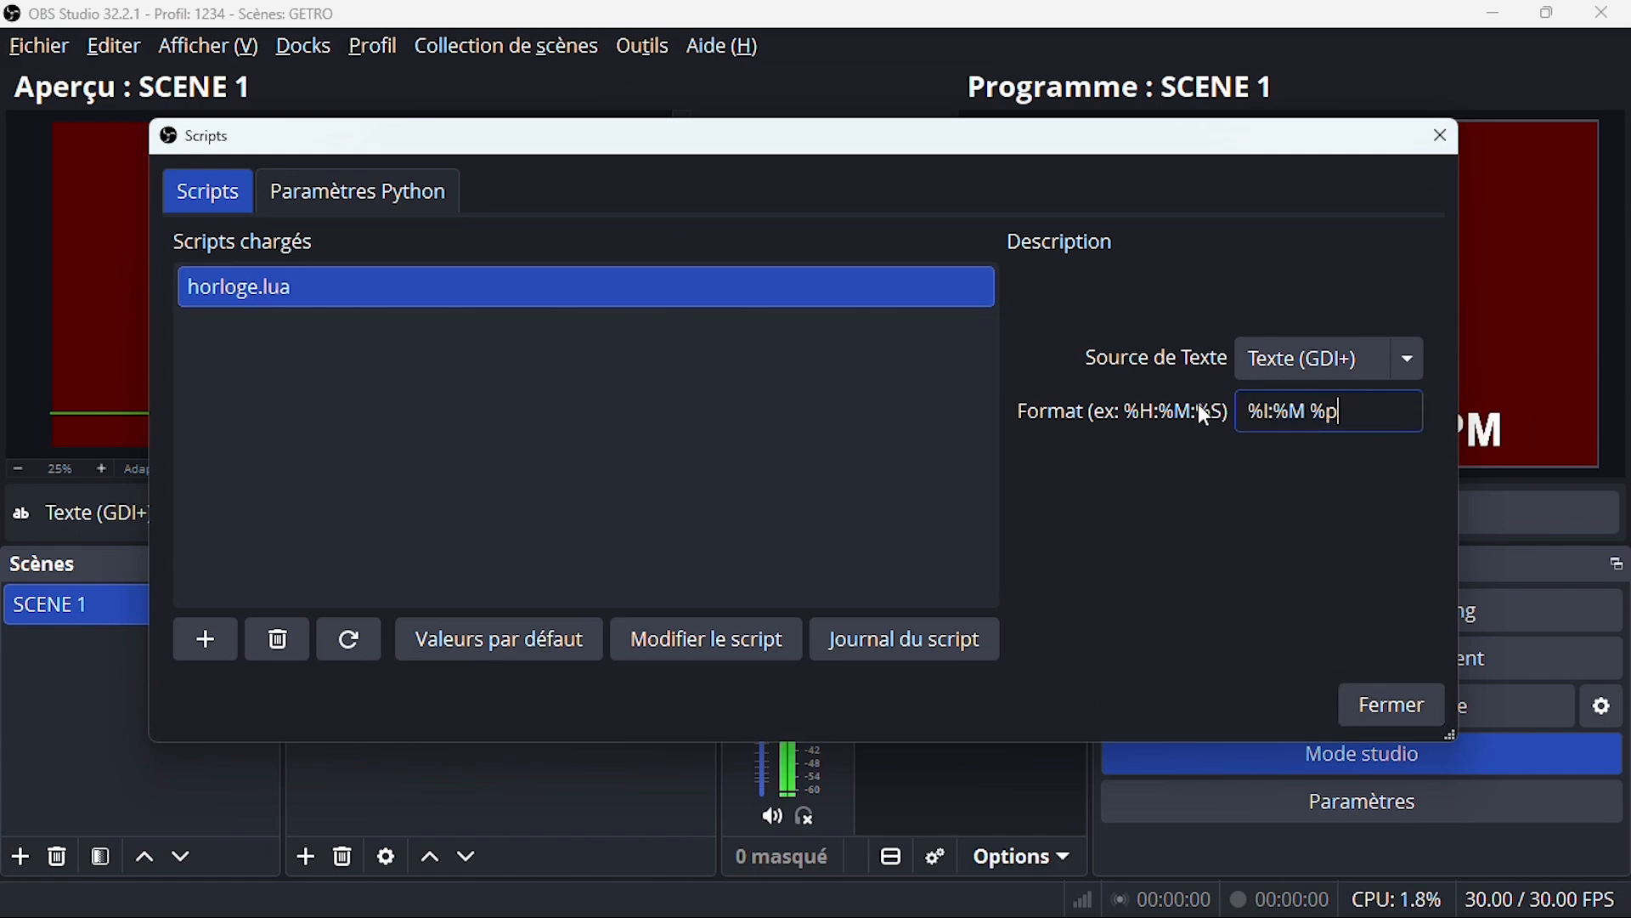
{"action": "left_click", "coordinate": [1384, 701]}
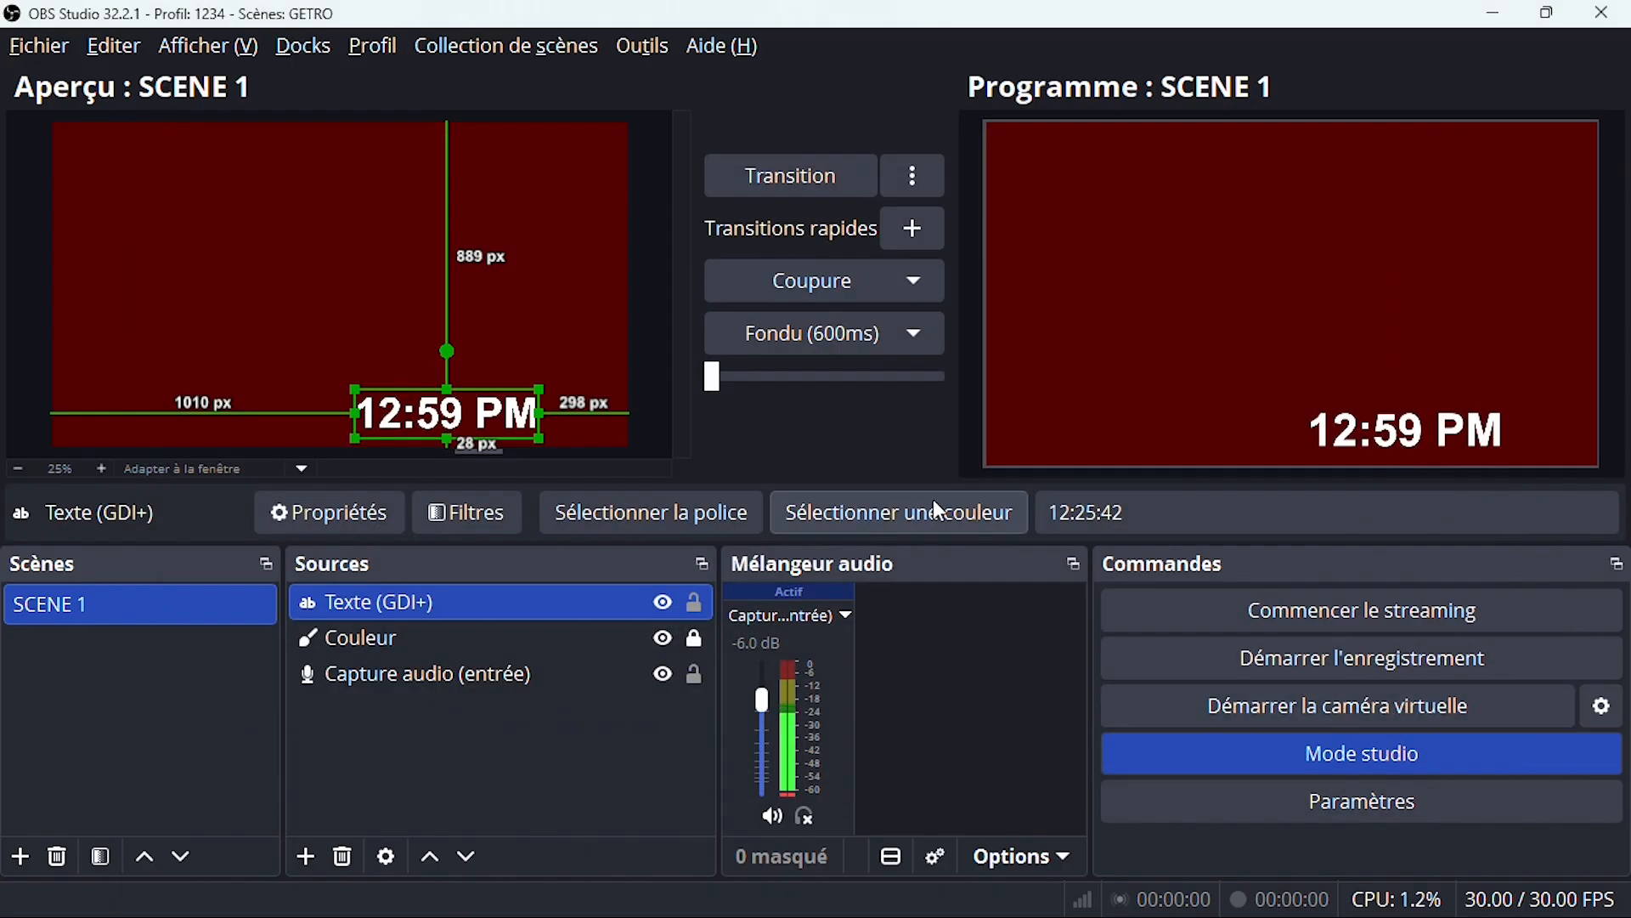
Step: Shrink the clock text into the canvas's lower-right corner, about 23 px above the bottom and 49 px from the right edge, and lock it
{"action": "left_click_drag", "start_coordinate": [513, 411], "coordinate": [592, 416]}
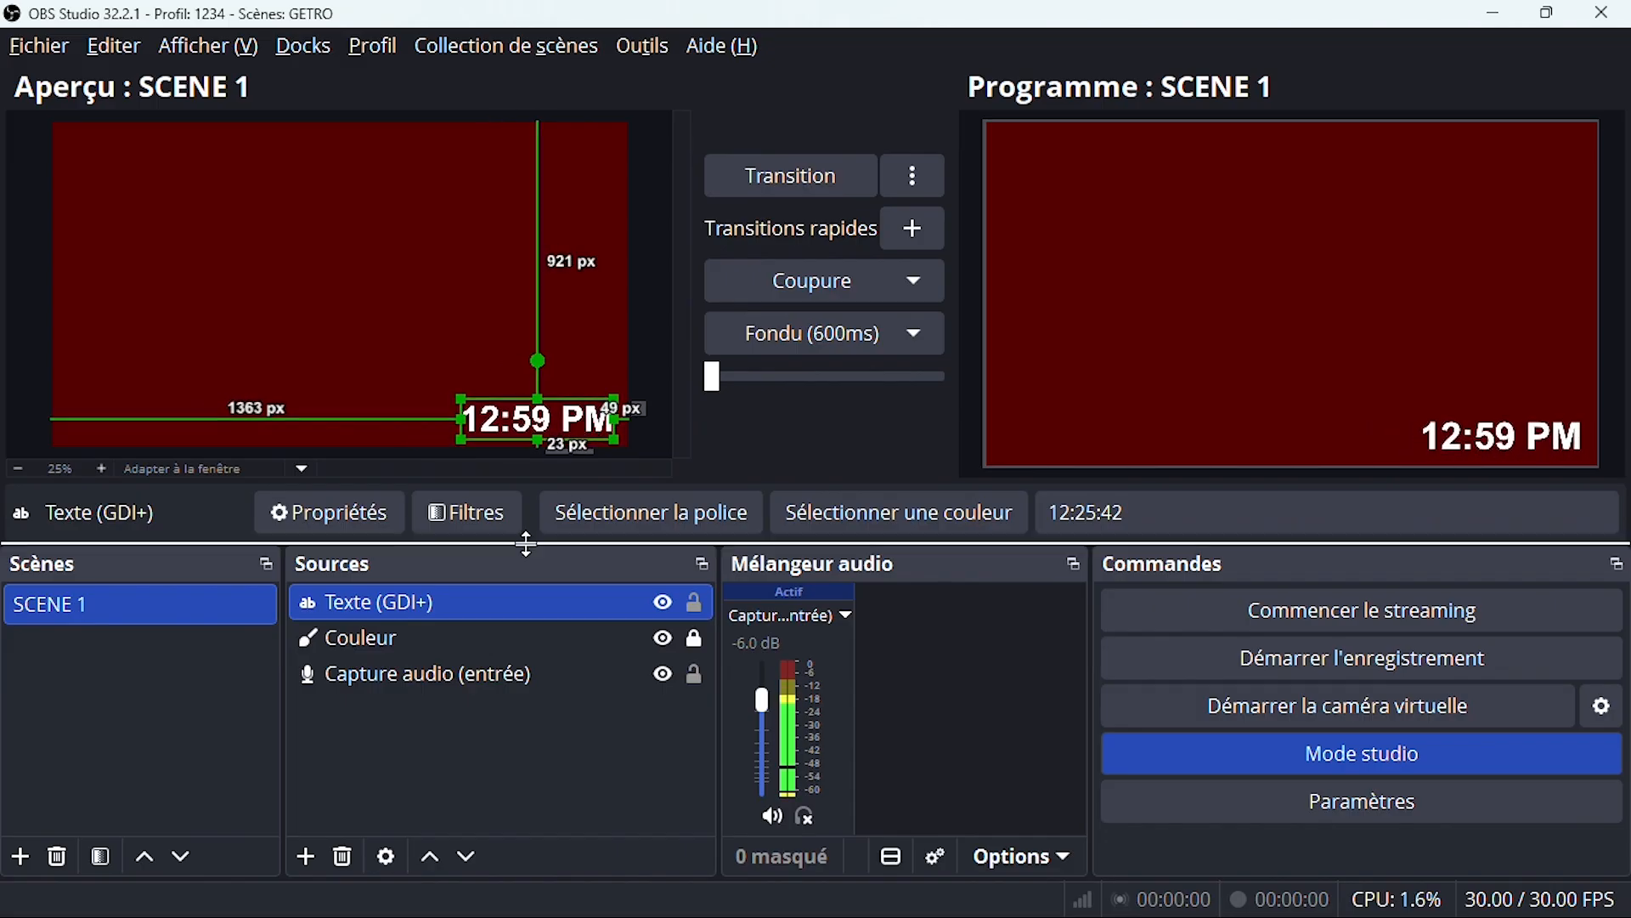
{"action": "left_click", "coordinate": [697, 603]}
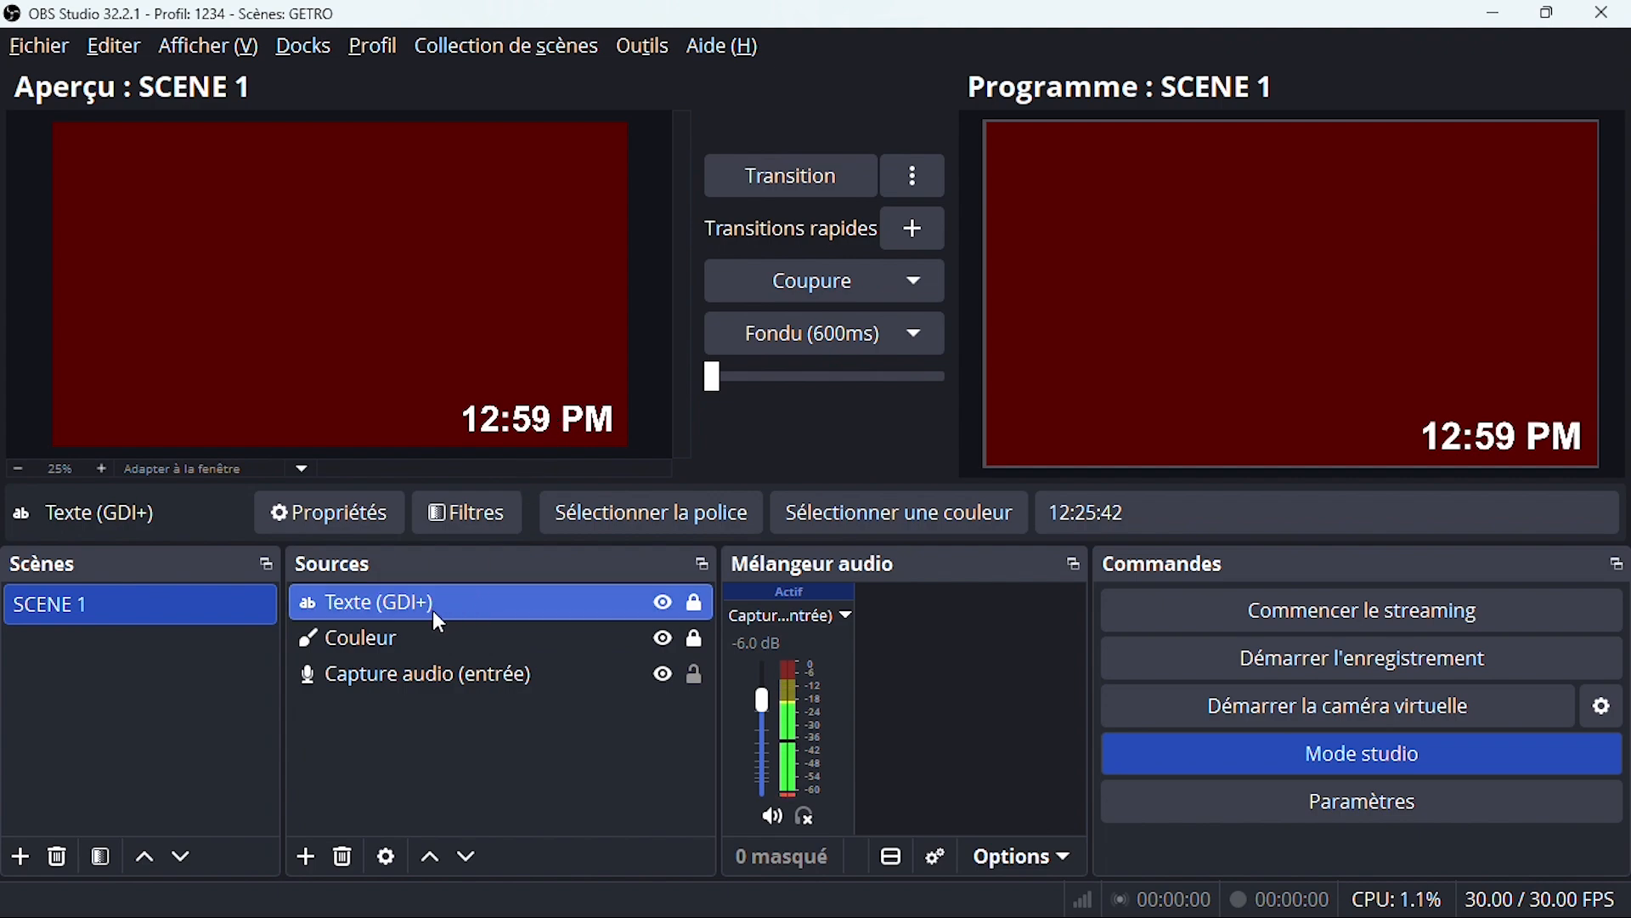
Step: Add a new colour source to SCENE 1 and set its colour to dark blue #00146b
{"action": "left_click", "coordinate": [306, 855]}
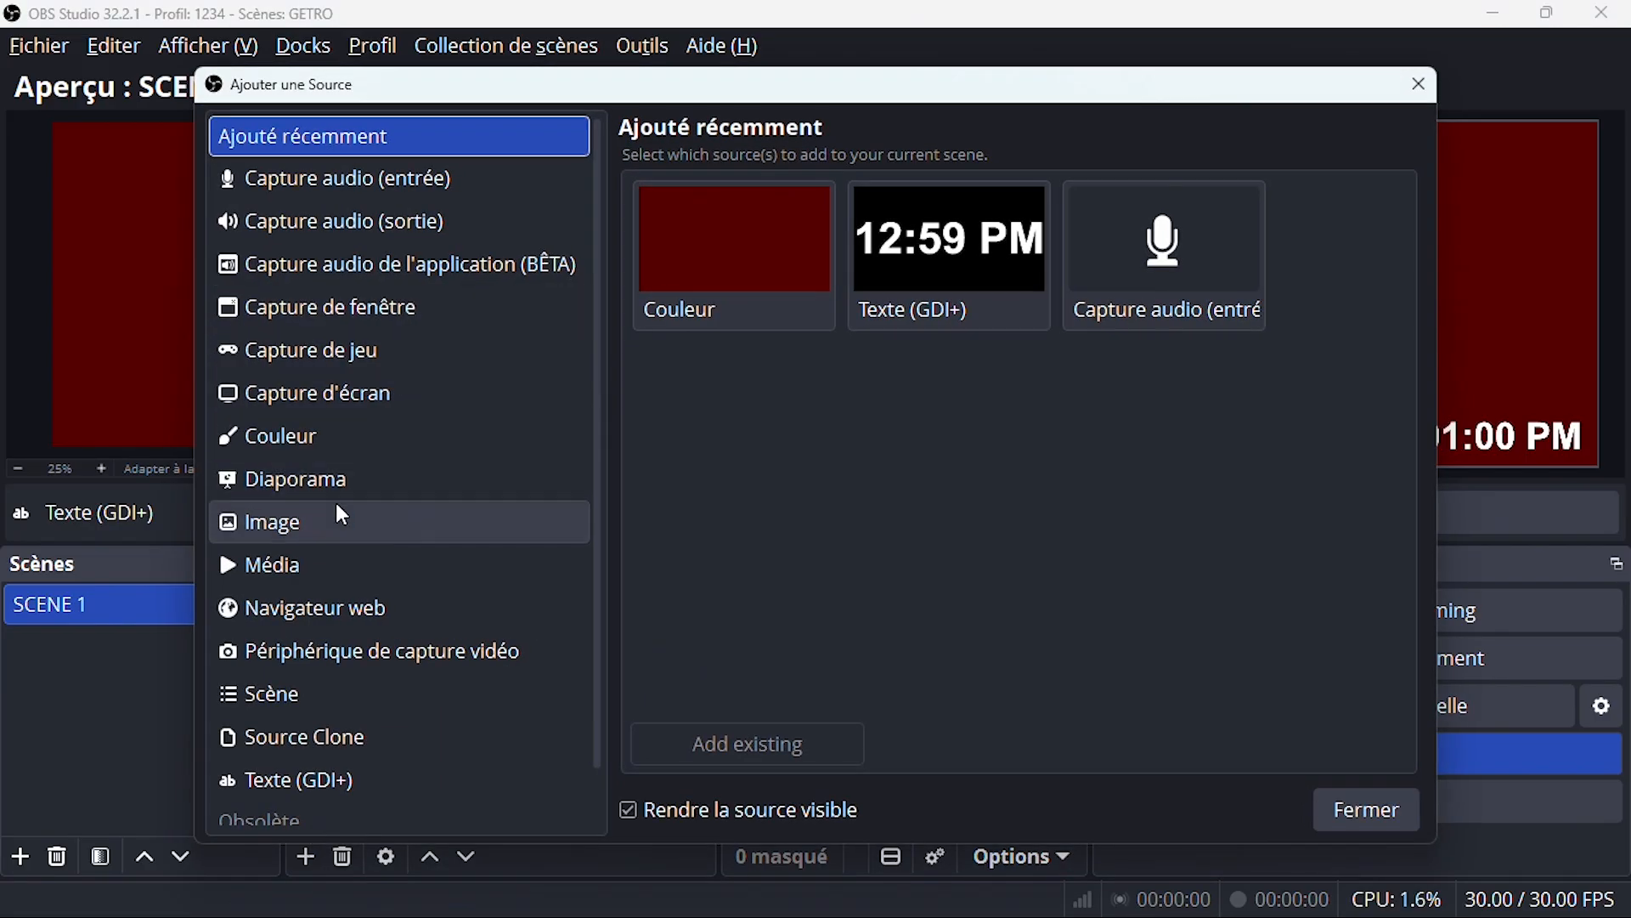
{"action": "left_click", "coordinate": [299, 447]}
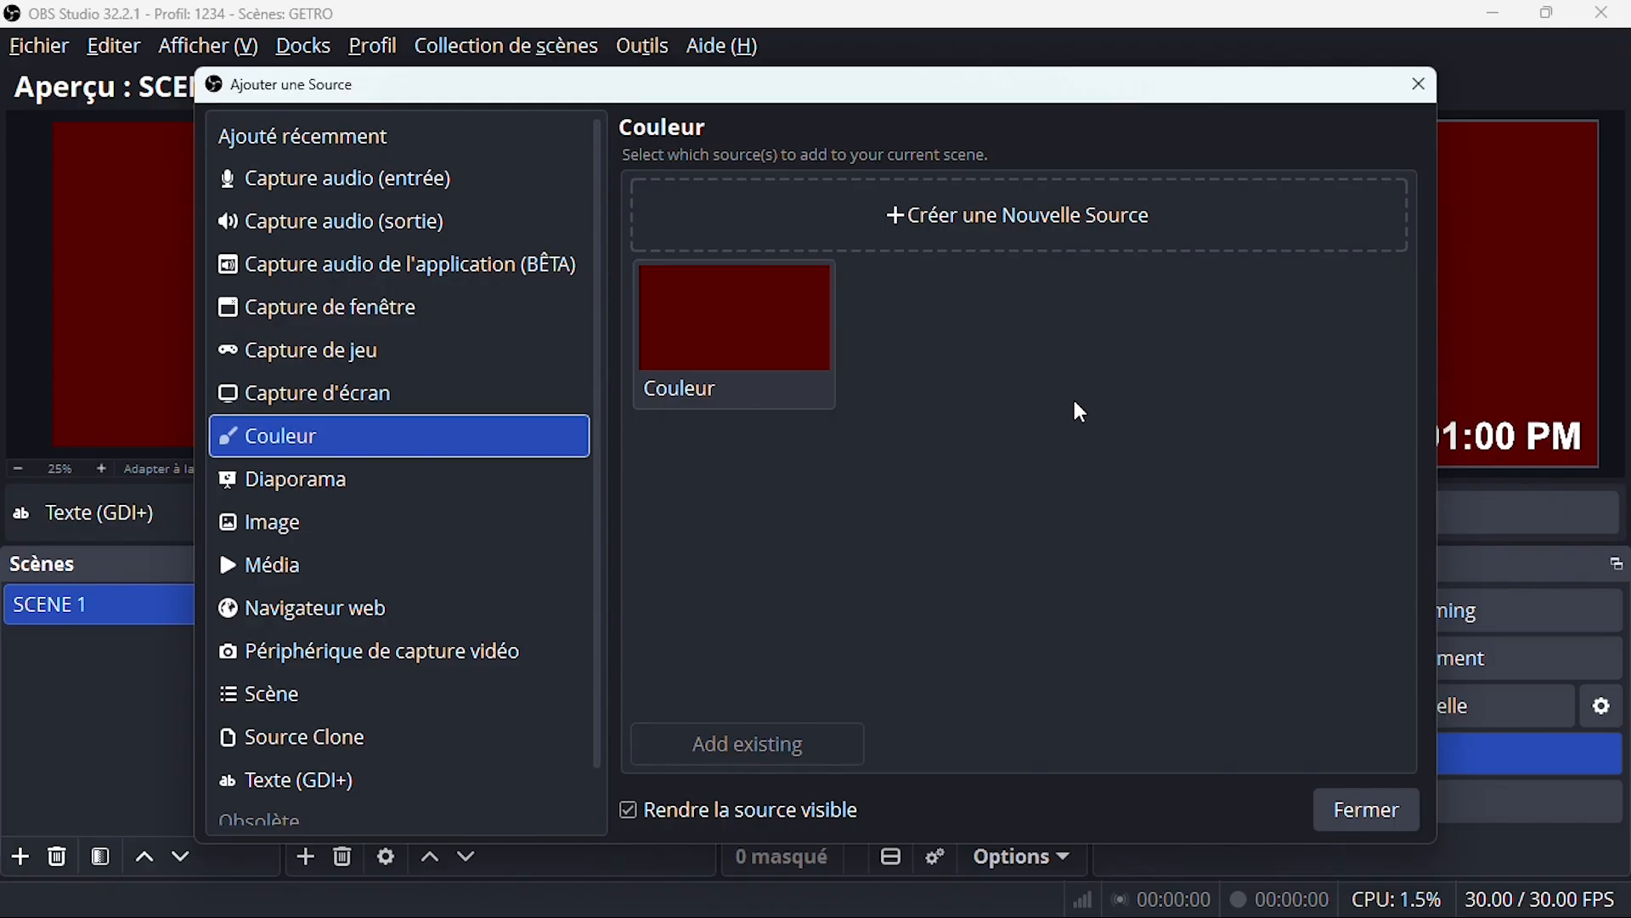
{"action": "left_click", "coordinate": [958, 224]}
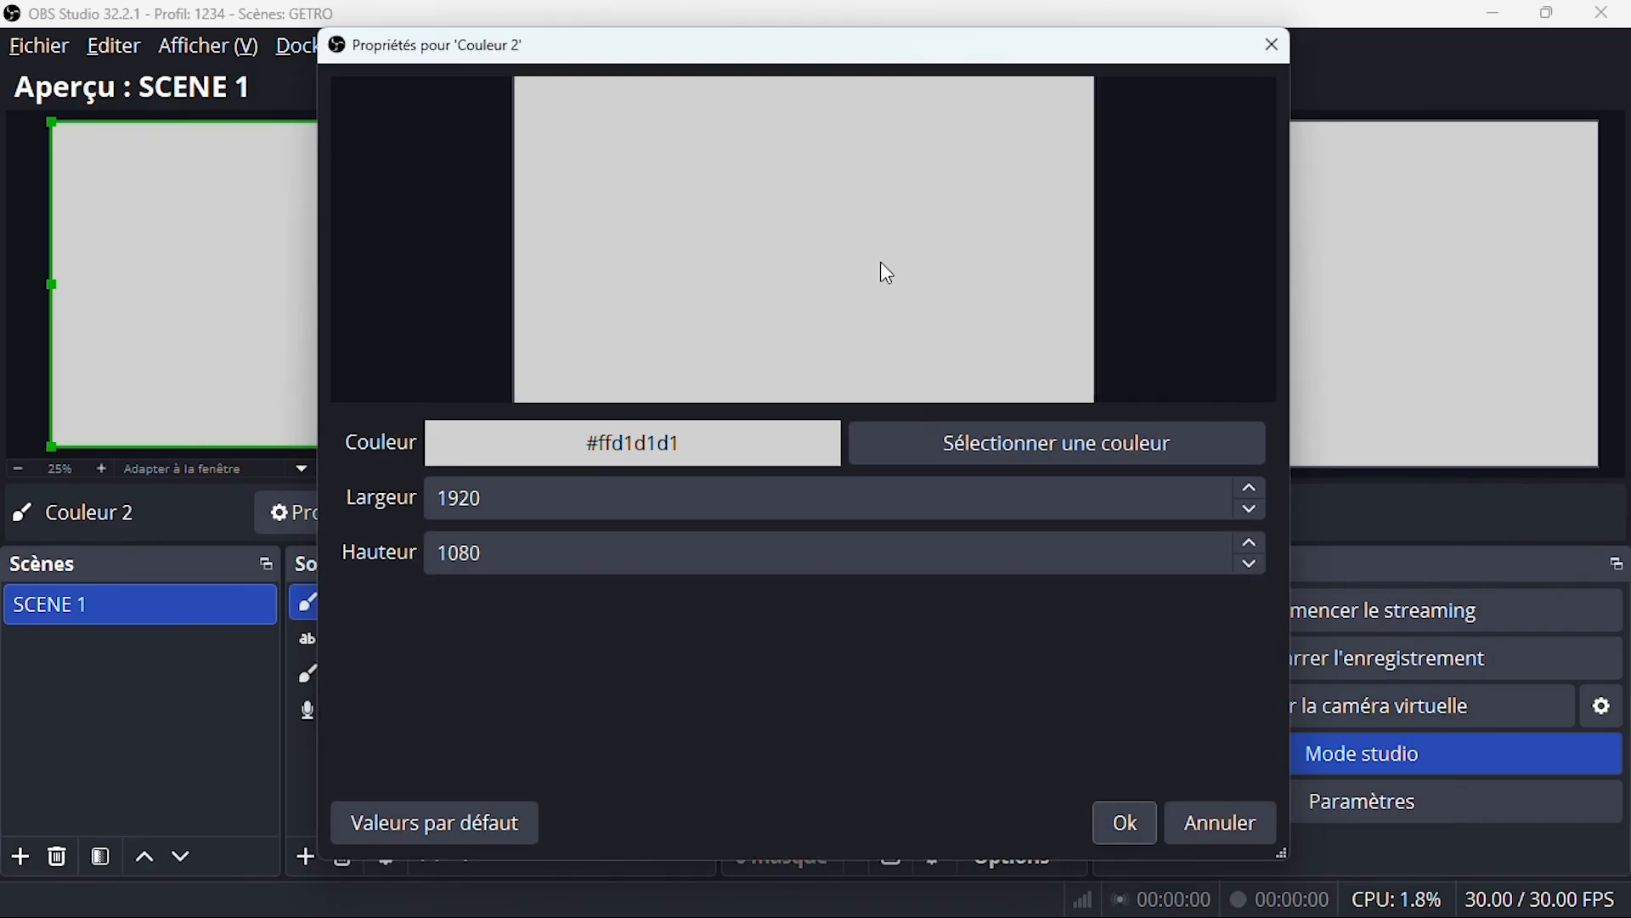
{"action": "left_click", "coordinate": [1068, 443]}
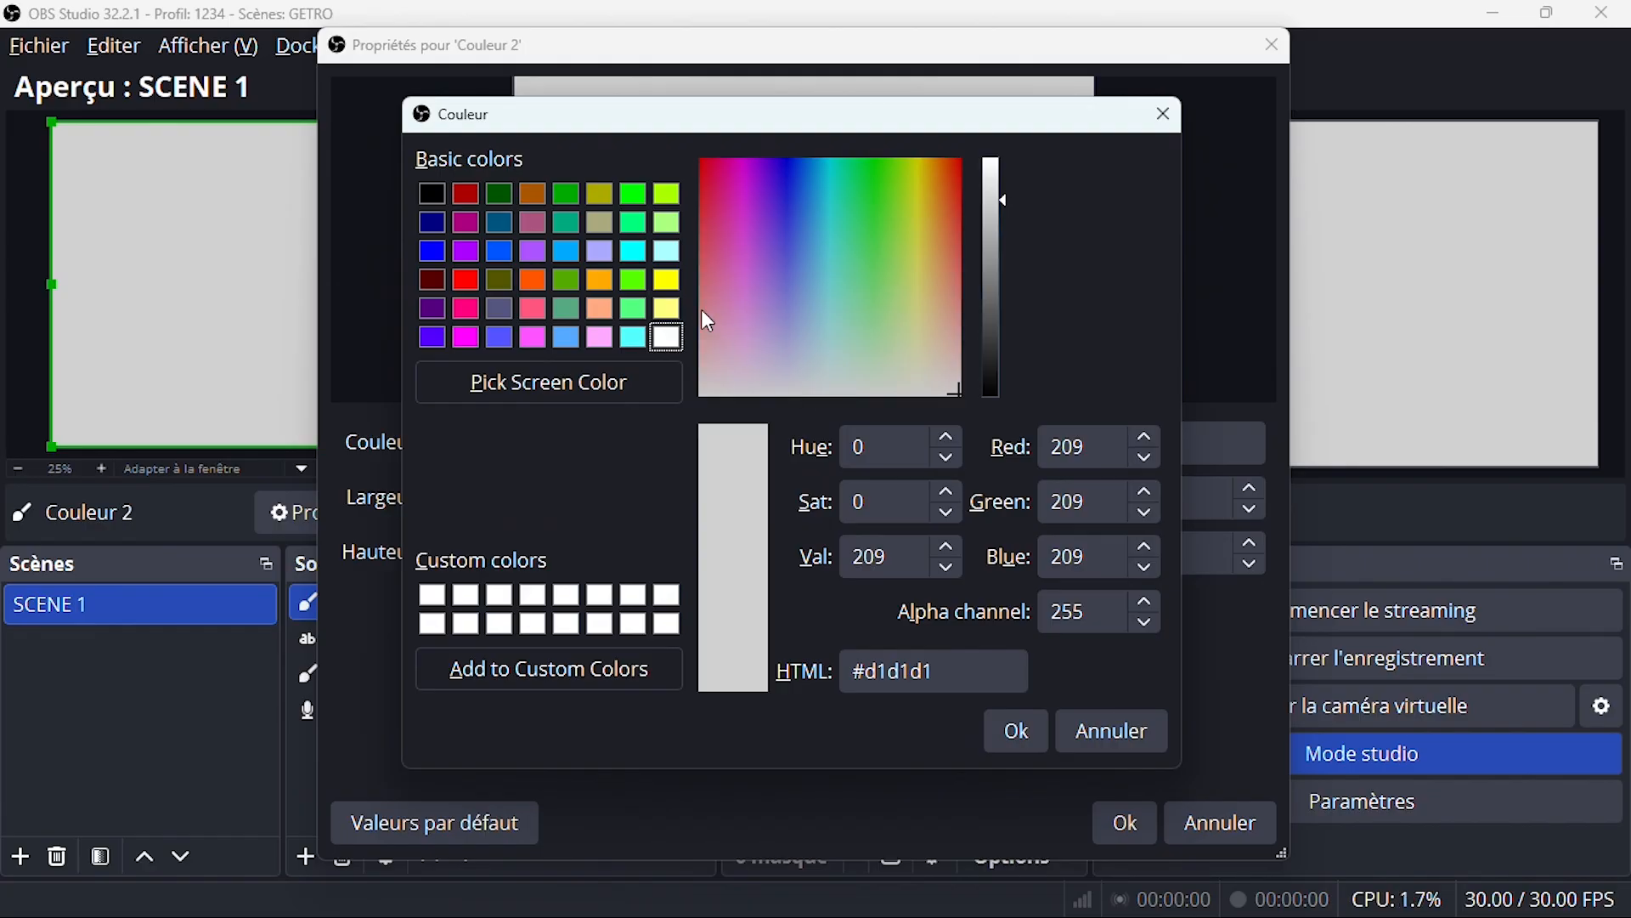
{"action": "left_click_drag", "start_coordinate": [798, 200], "coordinate": [794, 155]}
{"action": "left_click_drag", "start_coordinate": [1003, 200], "coordinate": [1006, 296]}
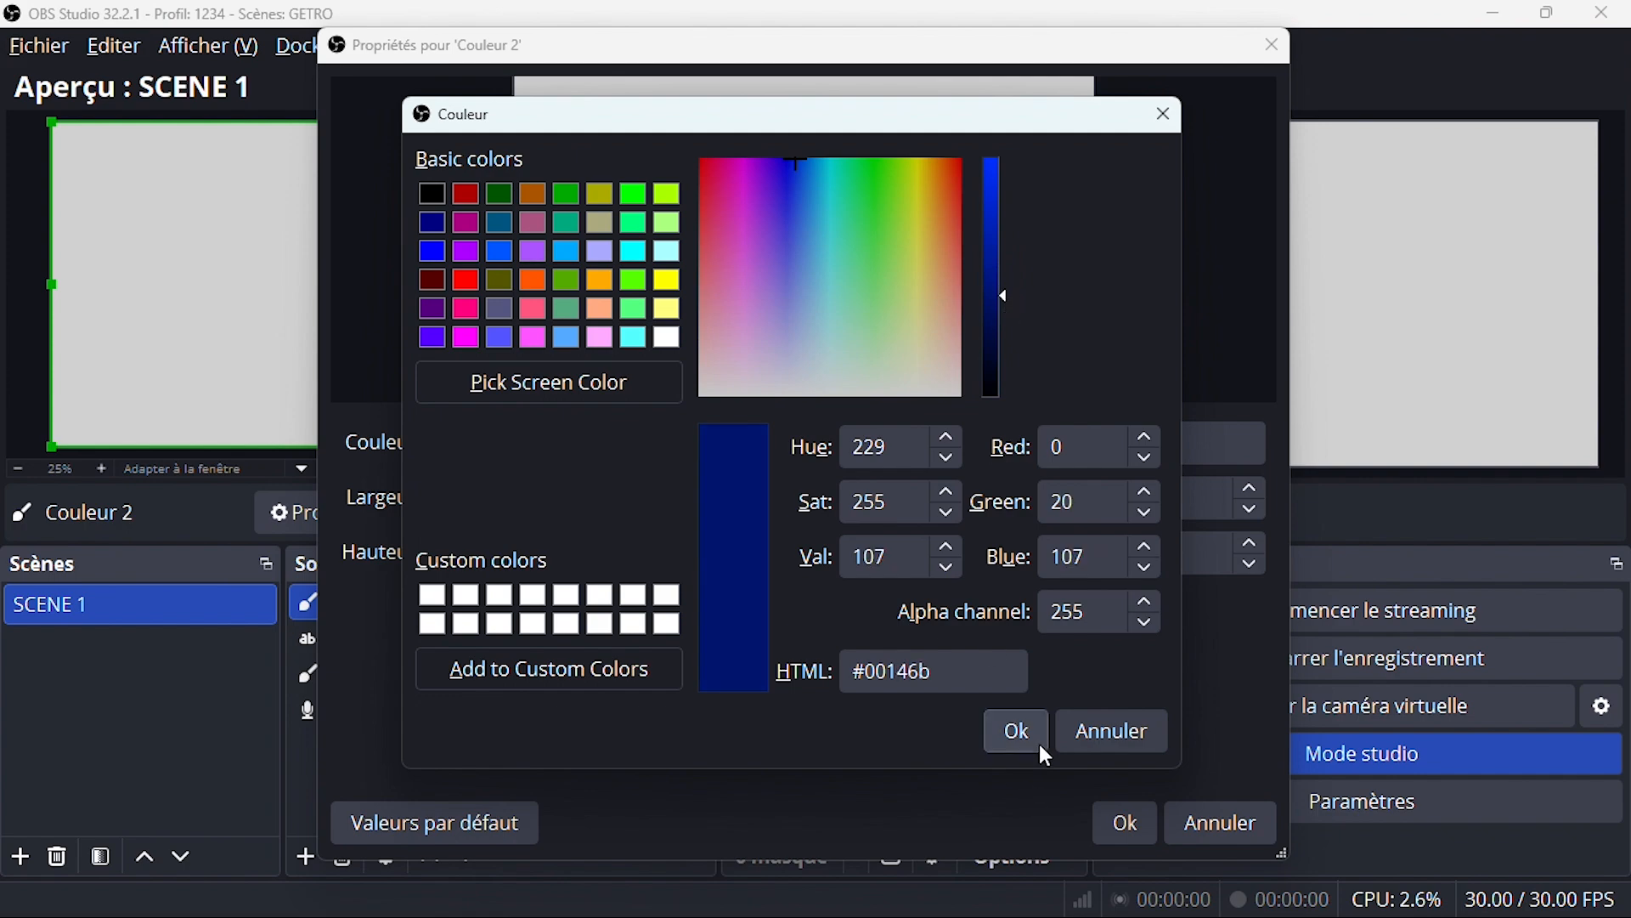
{"action": "left_click", "coordinate": [1042, 746]}
{"action": "left_click", "coordinate": [1125, 822]}
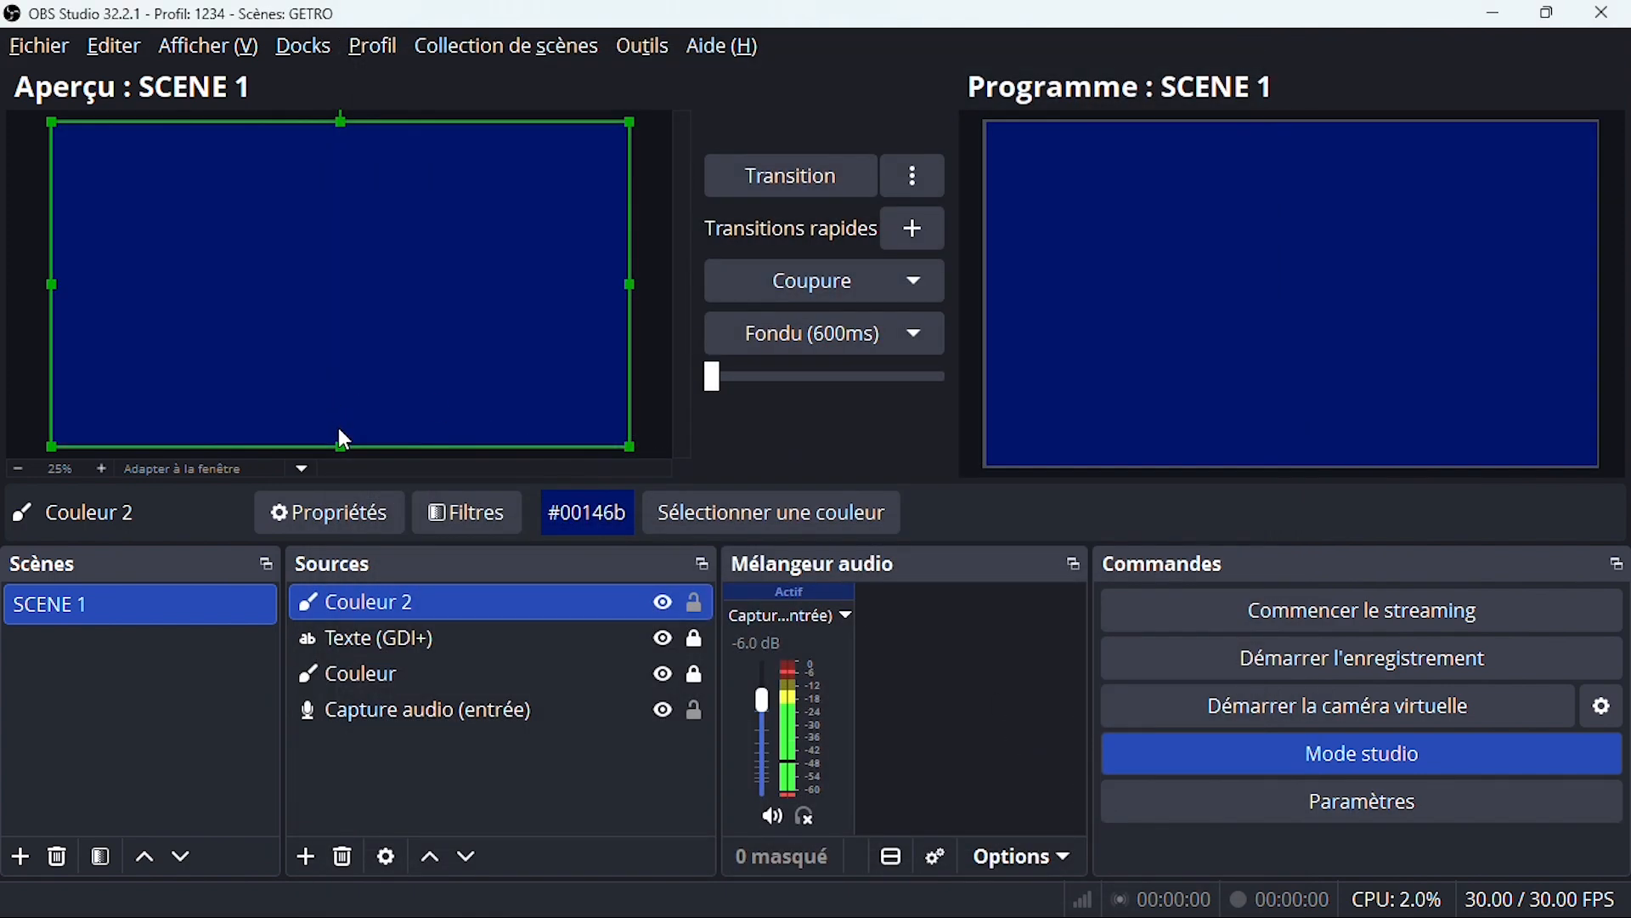
Step: Reduce the blue colour source to a bar over the clock, about 26 px from the right edge and 6 px above the bottom edge
{"action": "left_click_drag", "start_coordinate": [340, 444], "coordinate": [255, 247]}
{"action": "left_click_drag", "start_coordinate": [204, 174], "coordinate": [348, 329]}
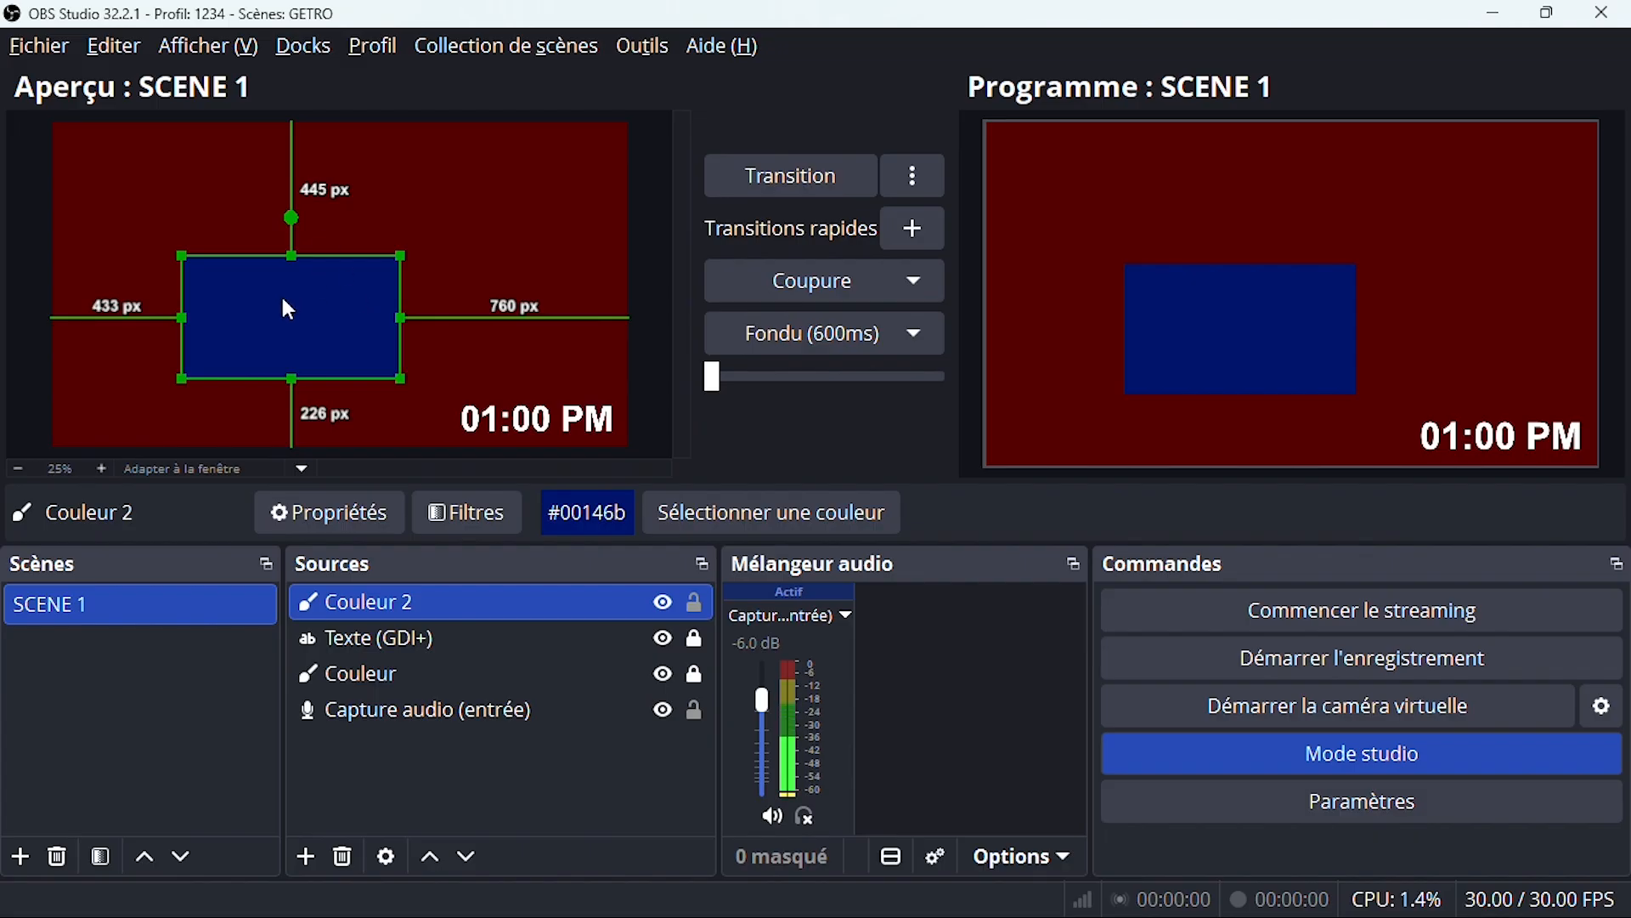
{"action": "left_click_drag", "start_coordinate": [292, 256], "coordinate": [520, 412]}
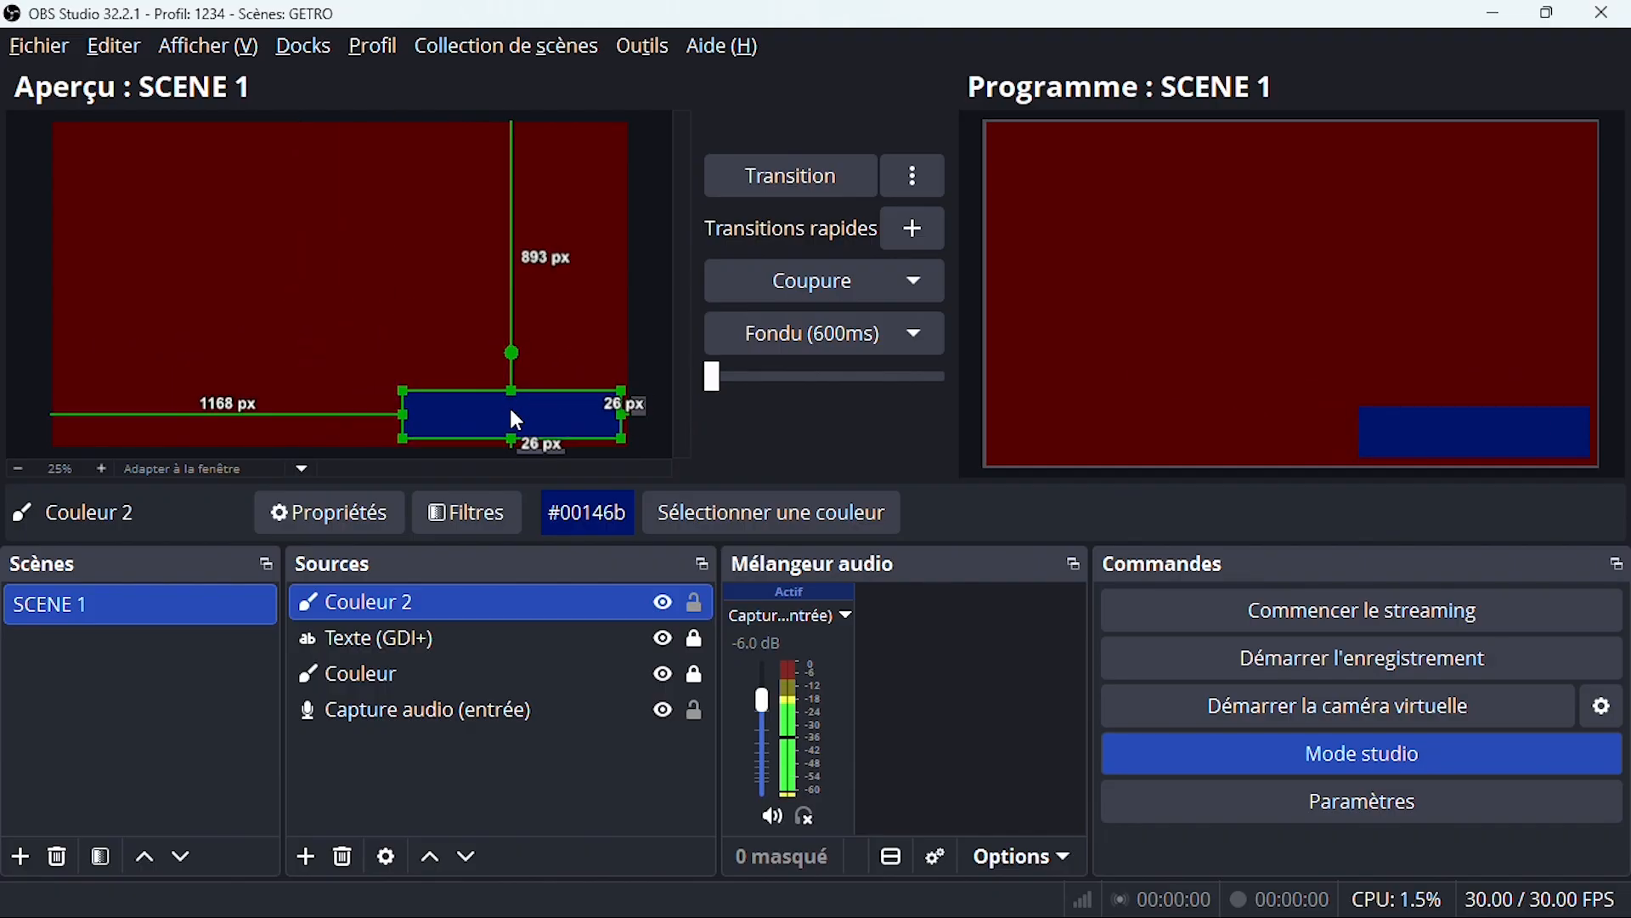
{"action": "left_click_drag", "start_coordinate": [401, 413], "coordinate": [512, 422]}
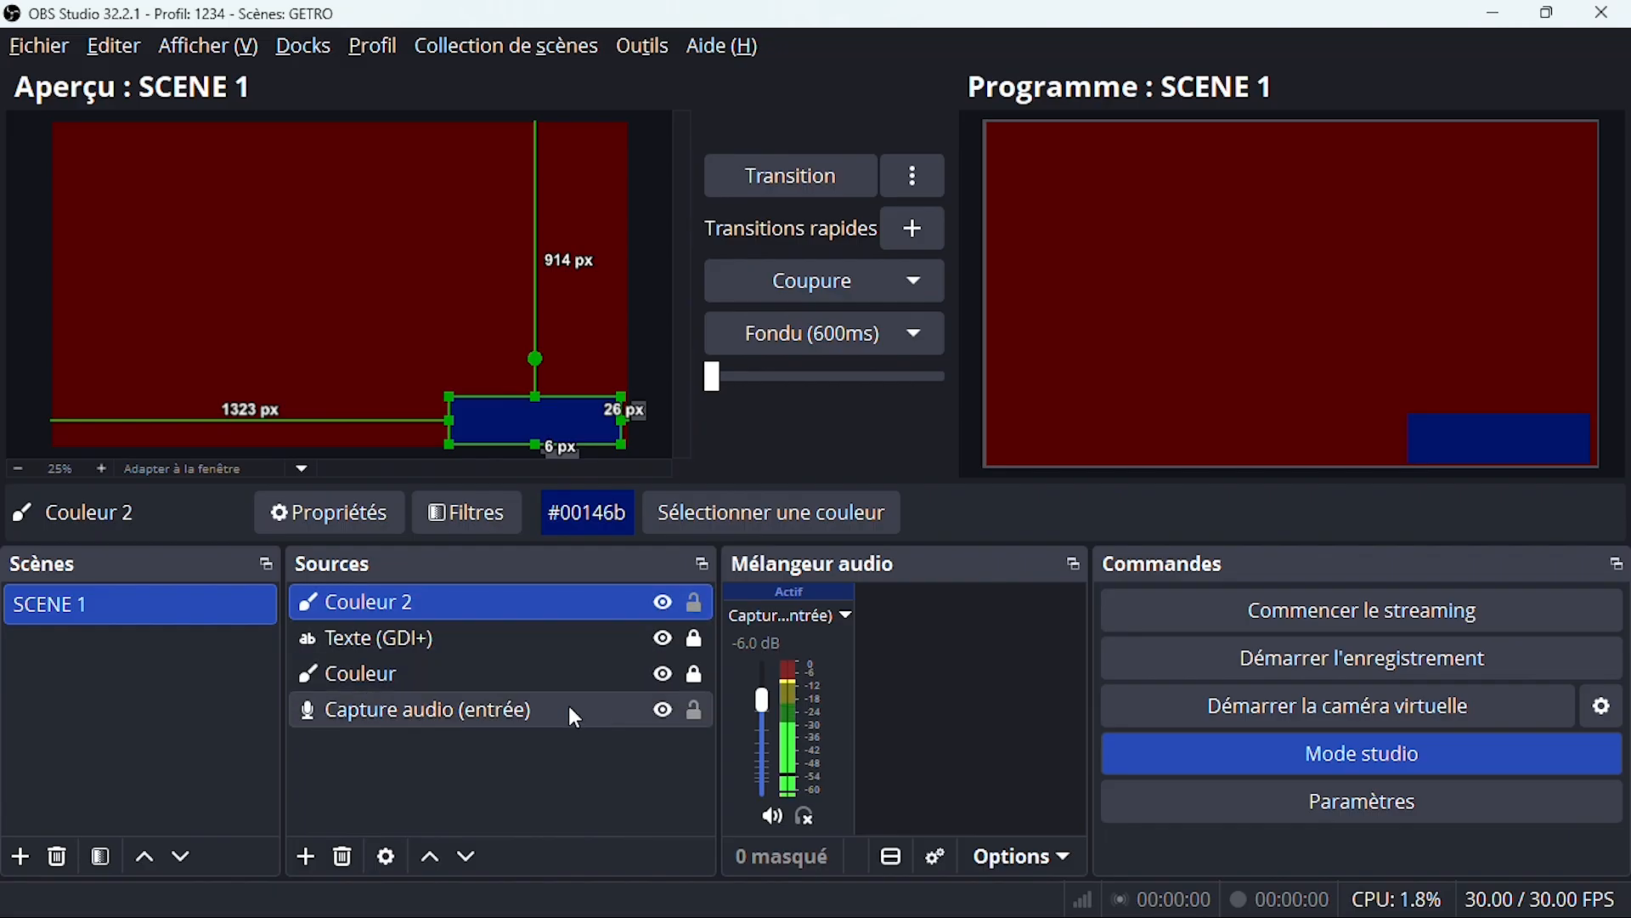
Step: Put the blue bar behind the clock text, place it about 15 px above the bottom and 18 px from the right edge, and lock it
{"action": "left_click", "coordinate": [467, 855]}
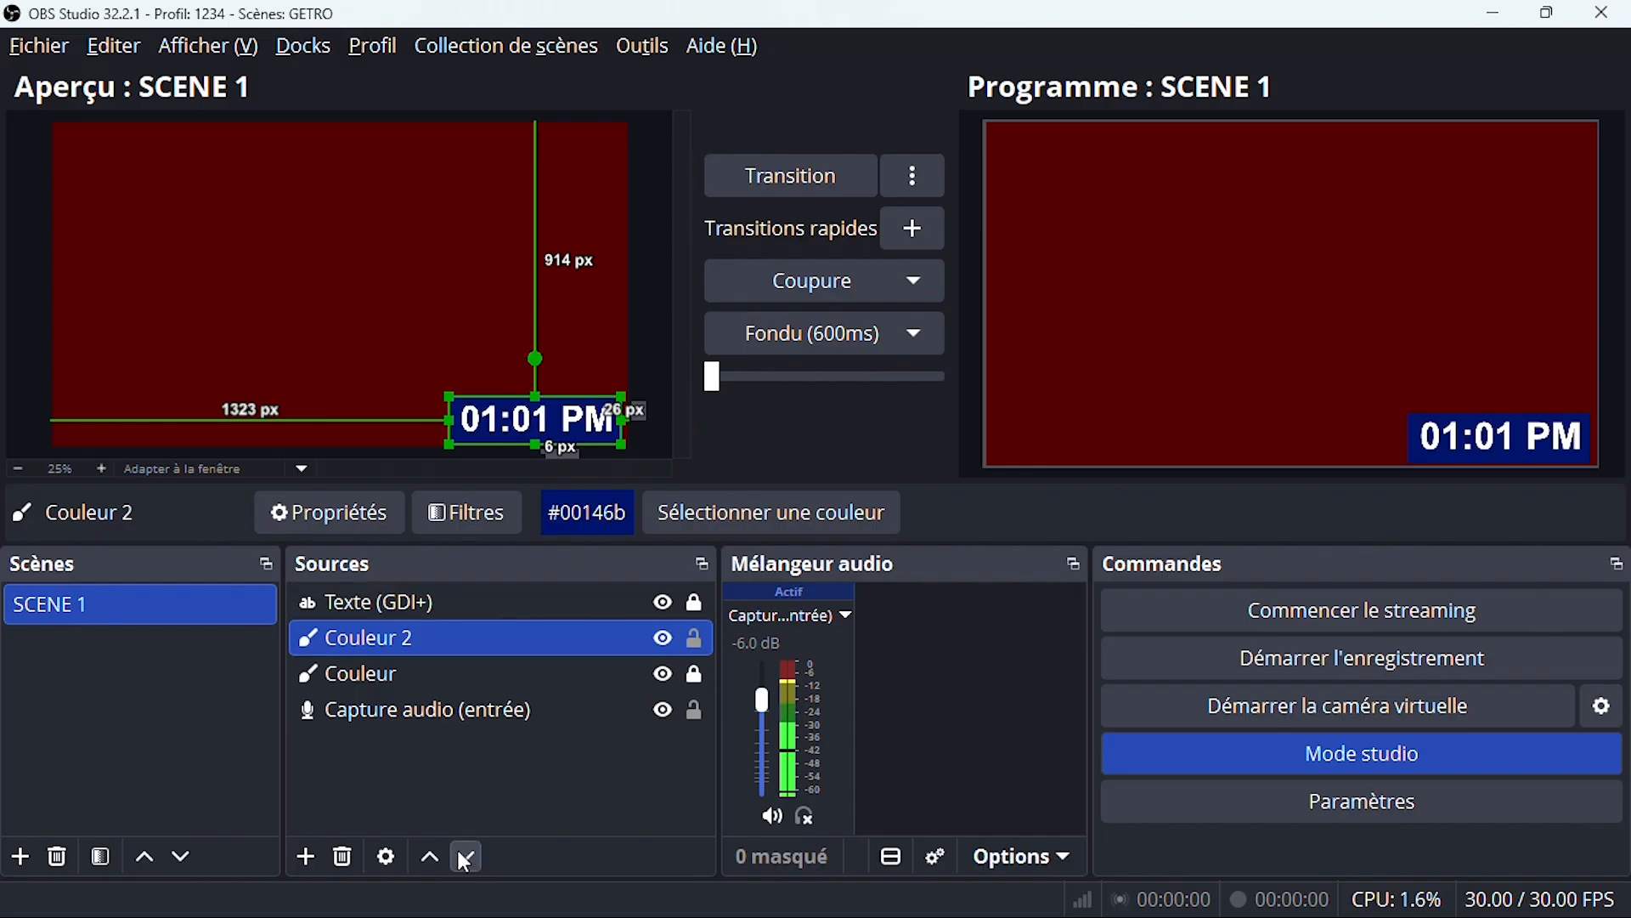
{"action": "left_click_drag", "start_coordinate": [556, 423], "coordinate": [554, 409]}
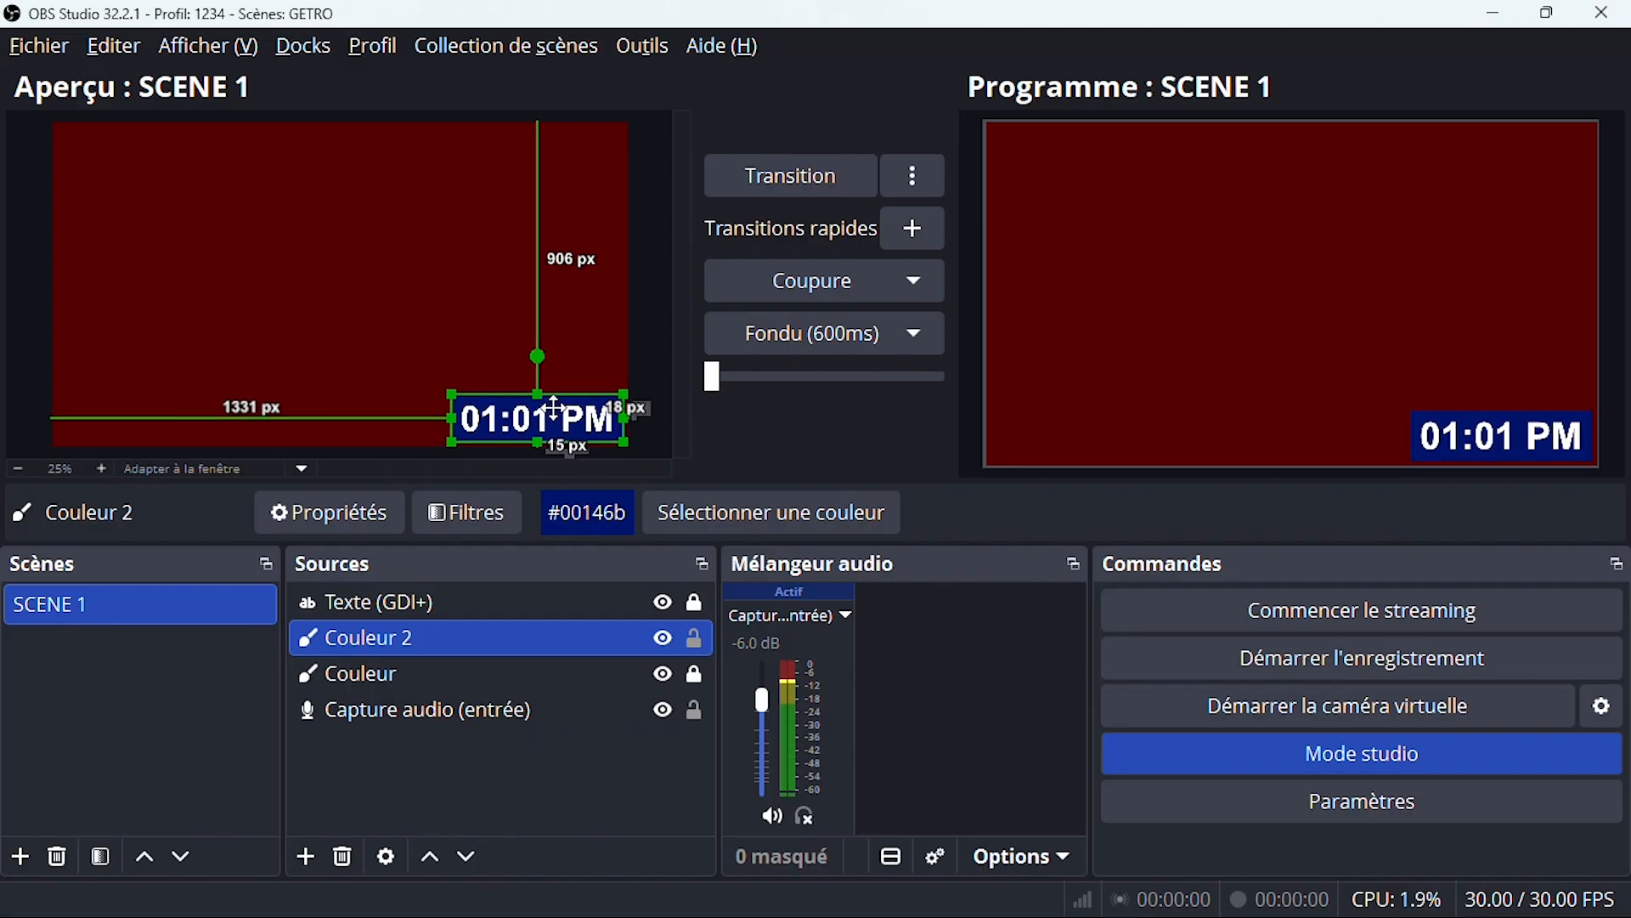
{"action": "left_click", "coordinate": [694, 640]}
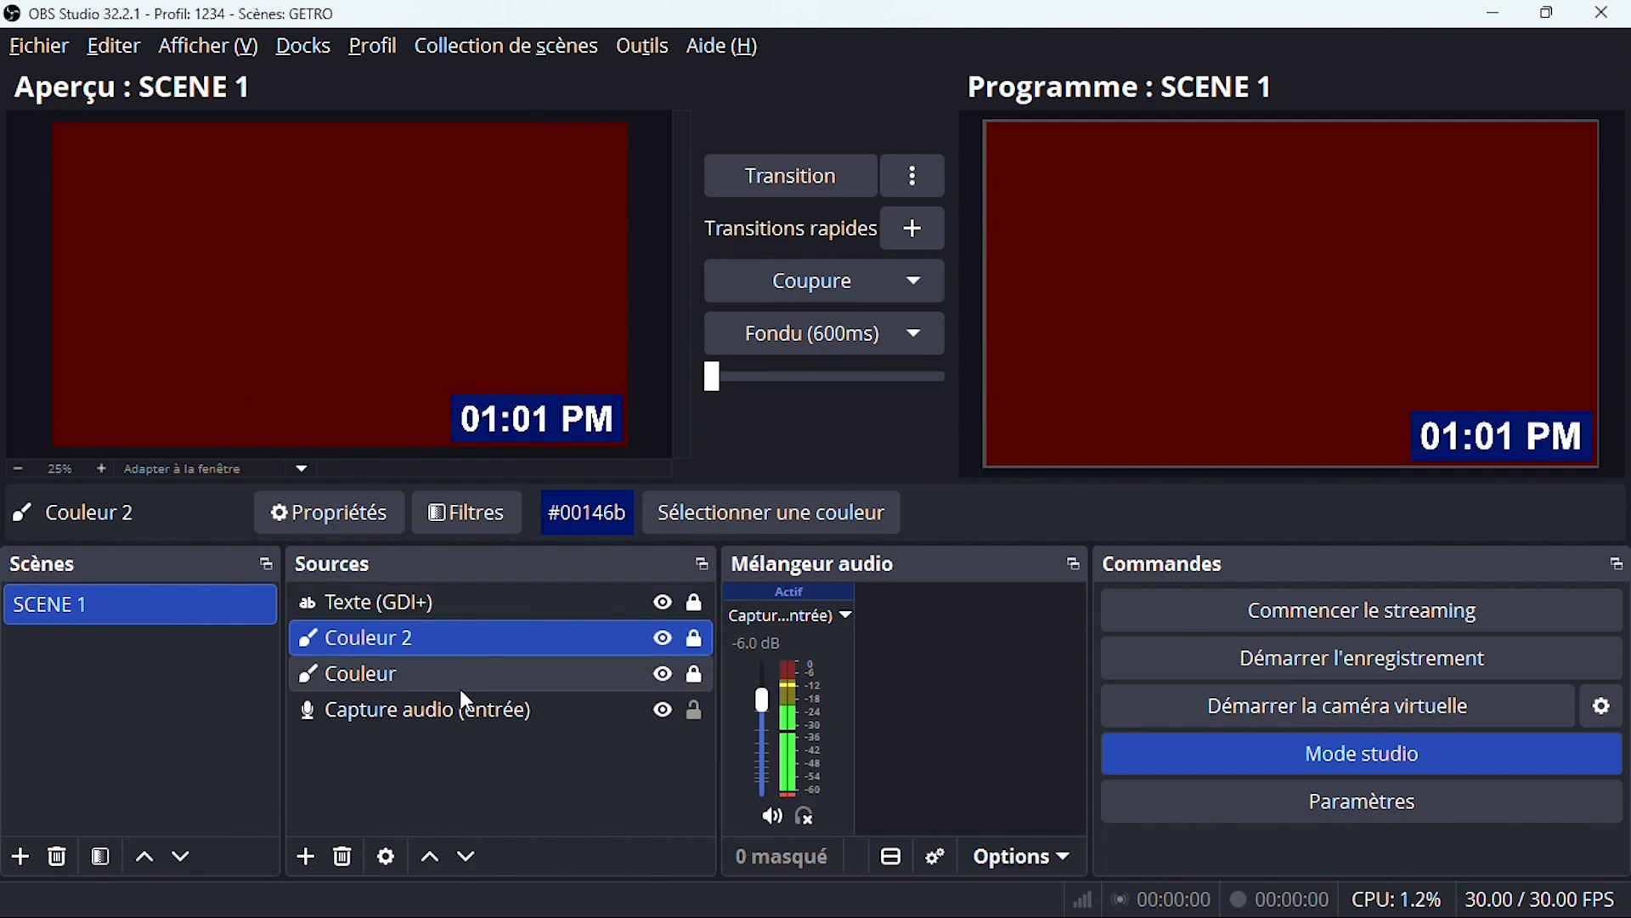
Step: Add another new colour source to SCENE 1 and set its colour to orange #ffb300
{"action": "left_click", "coordinate": [306, 854]}
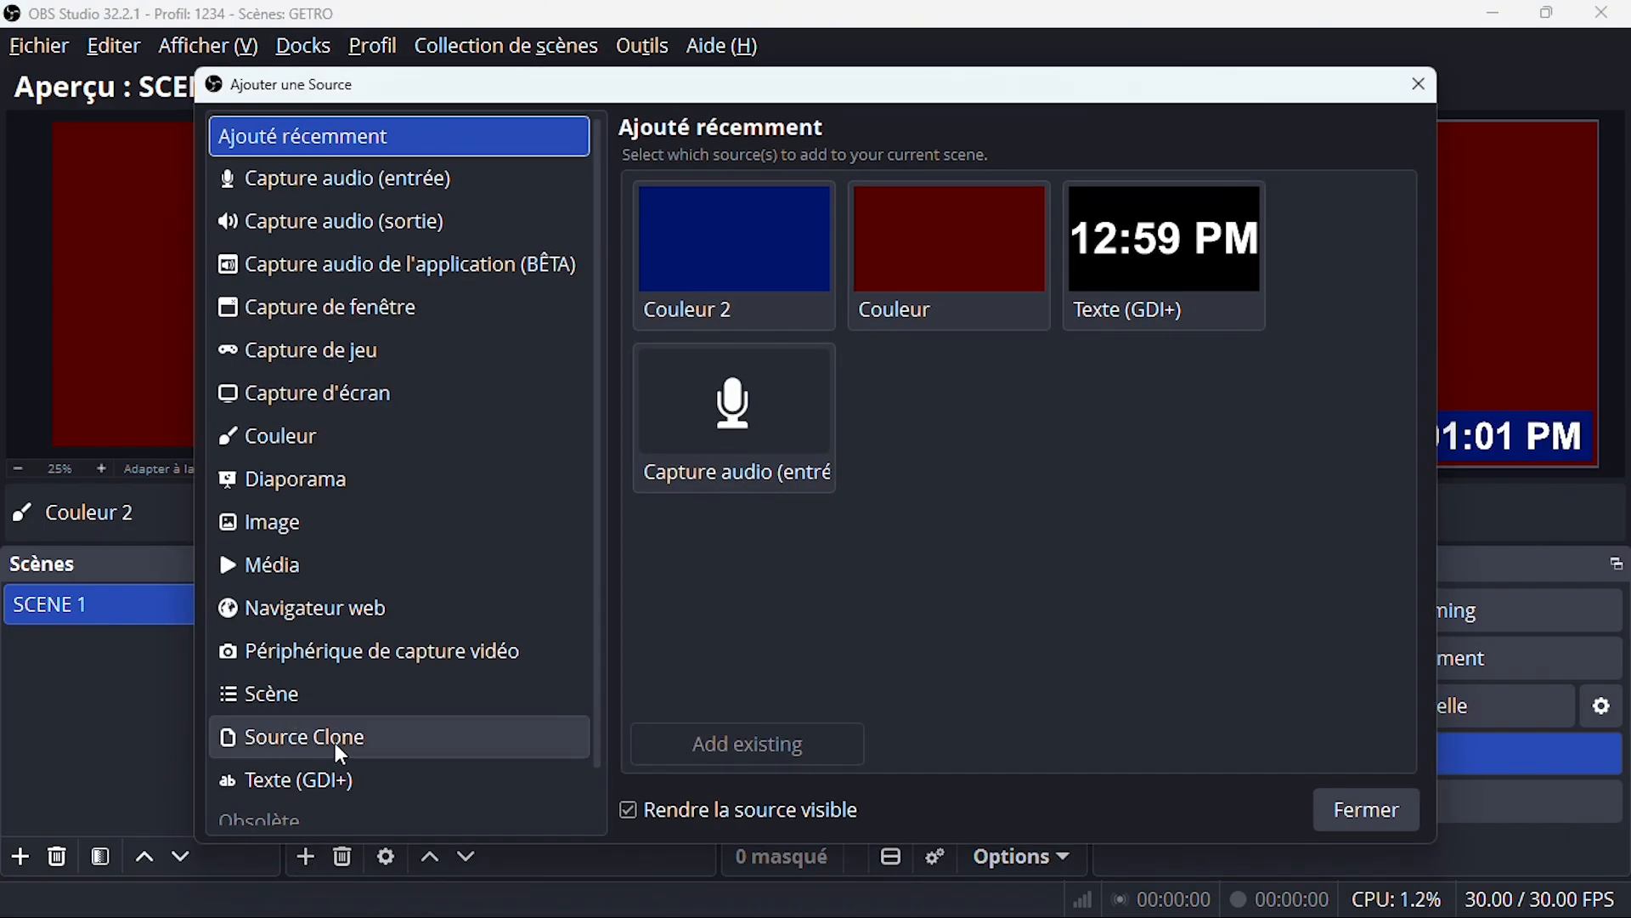
{"action": "left_click", "coordinate": [297, 436]}
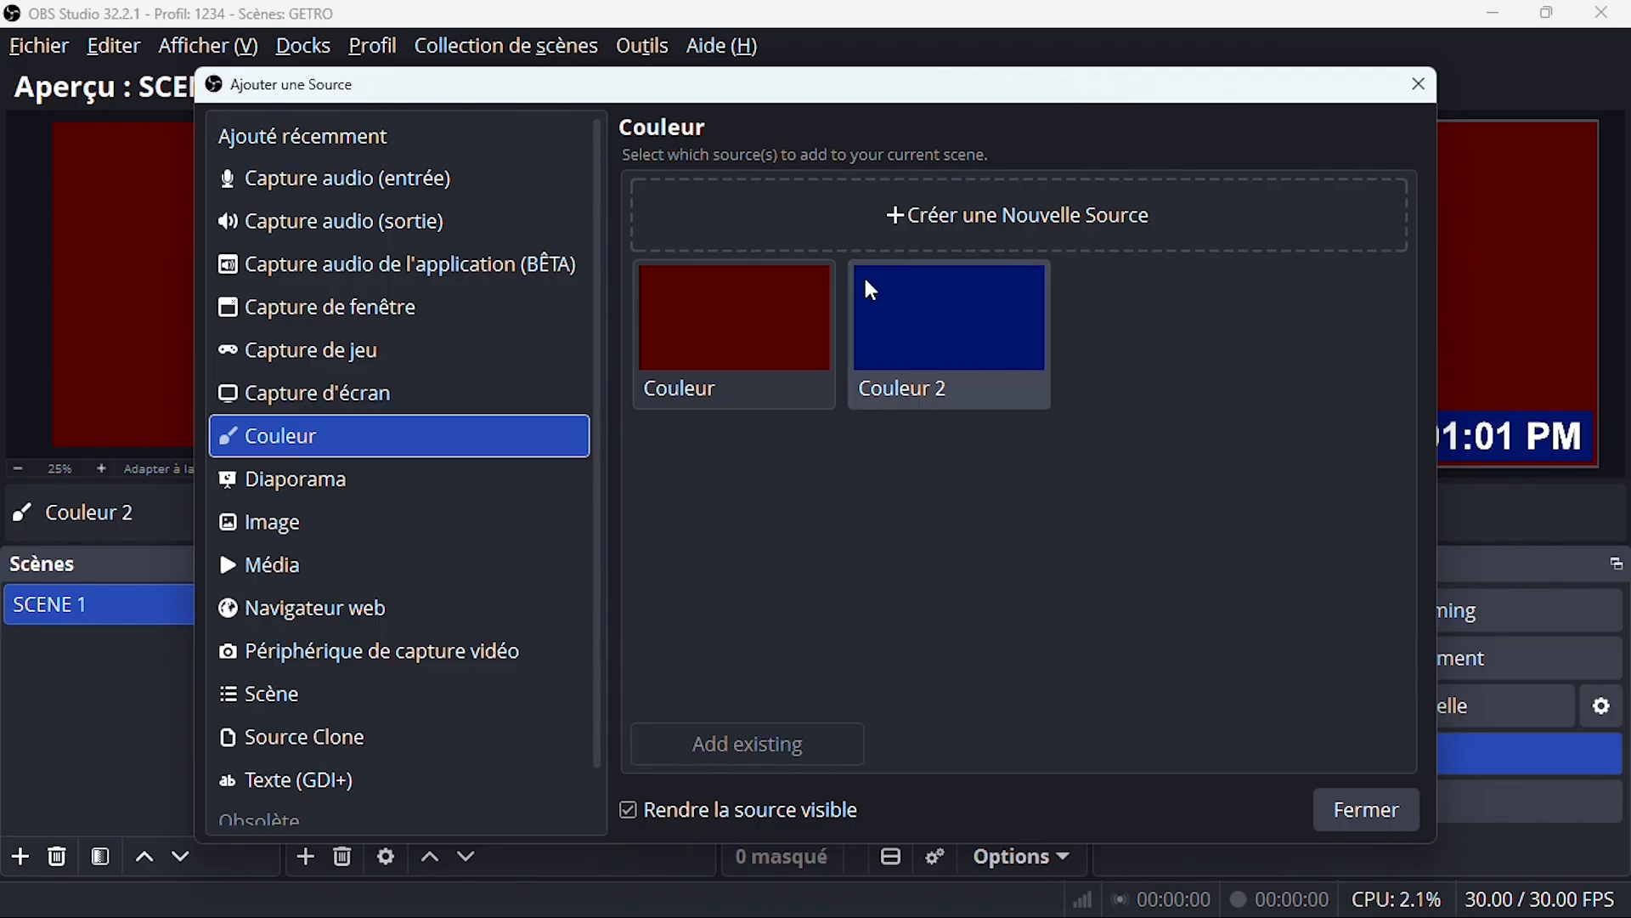
{"action": "left_click", "coordinate": [953, 223]}
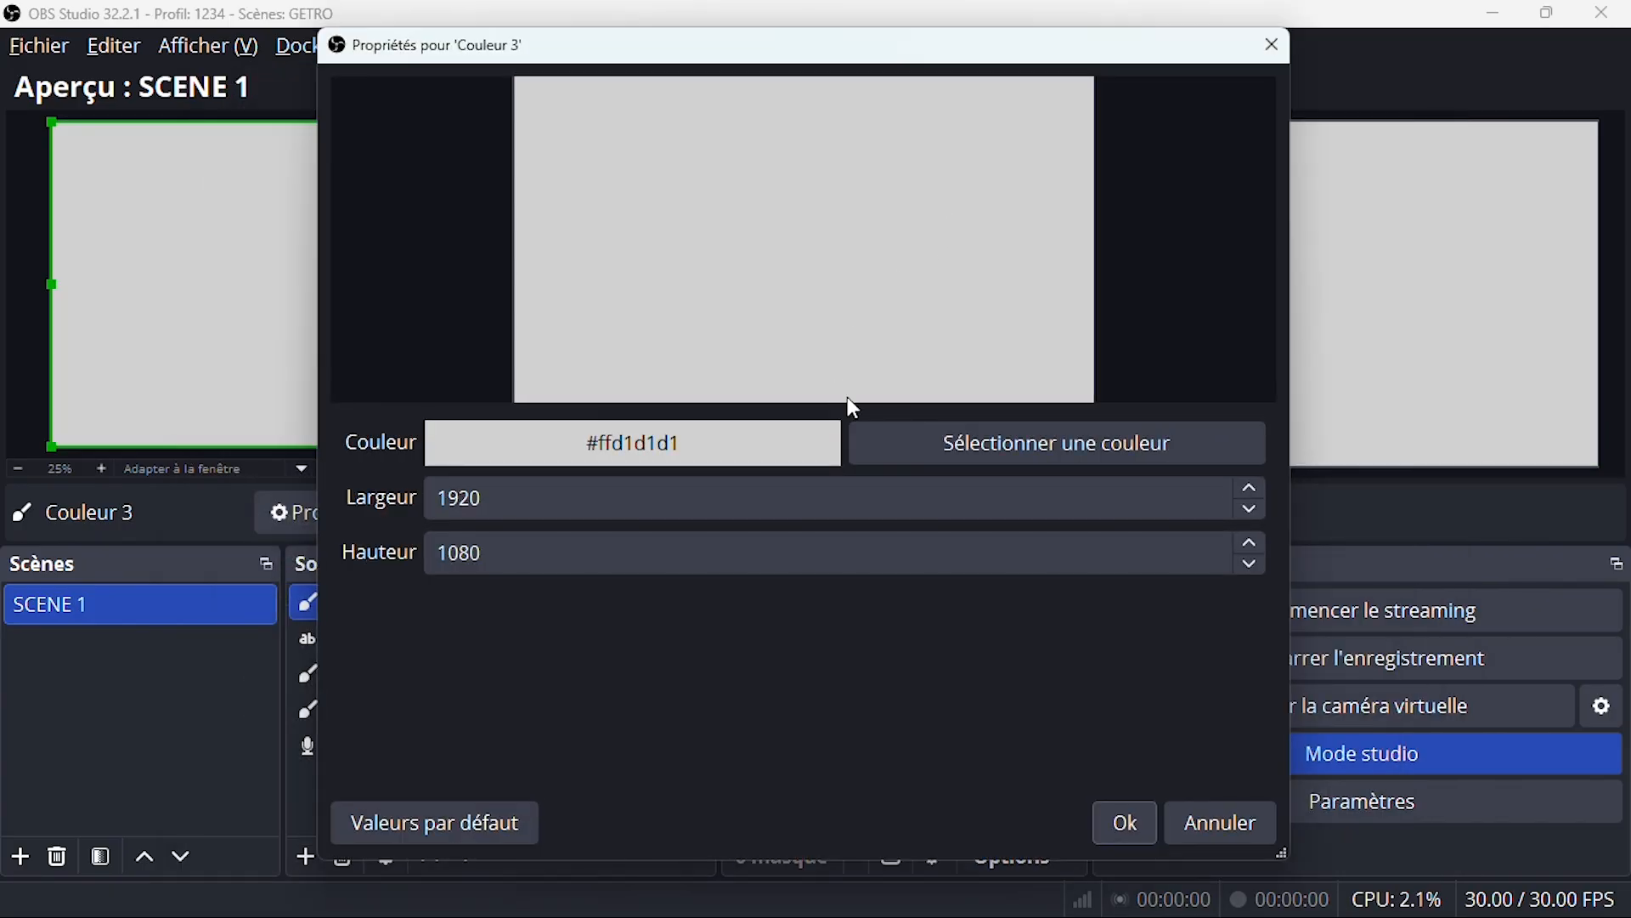
{"action": "left_click", "coordinate": [981, 447]}
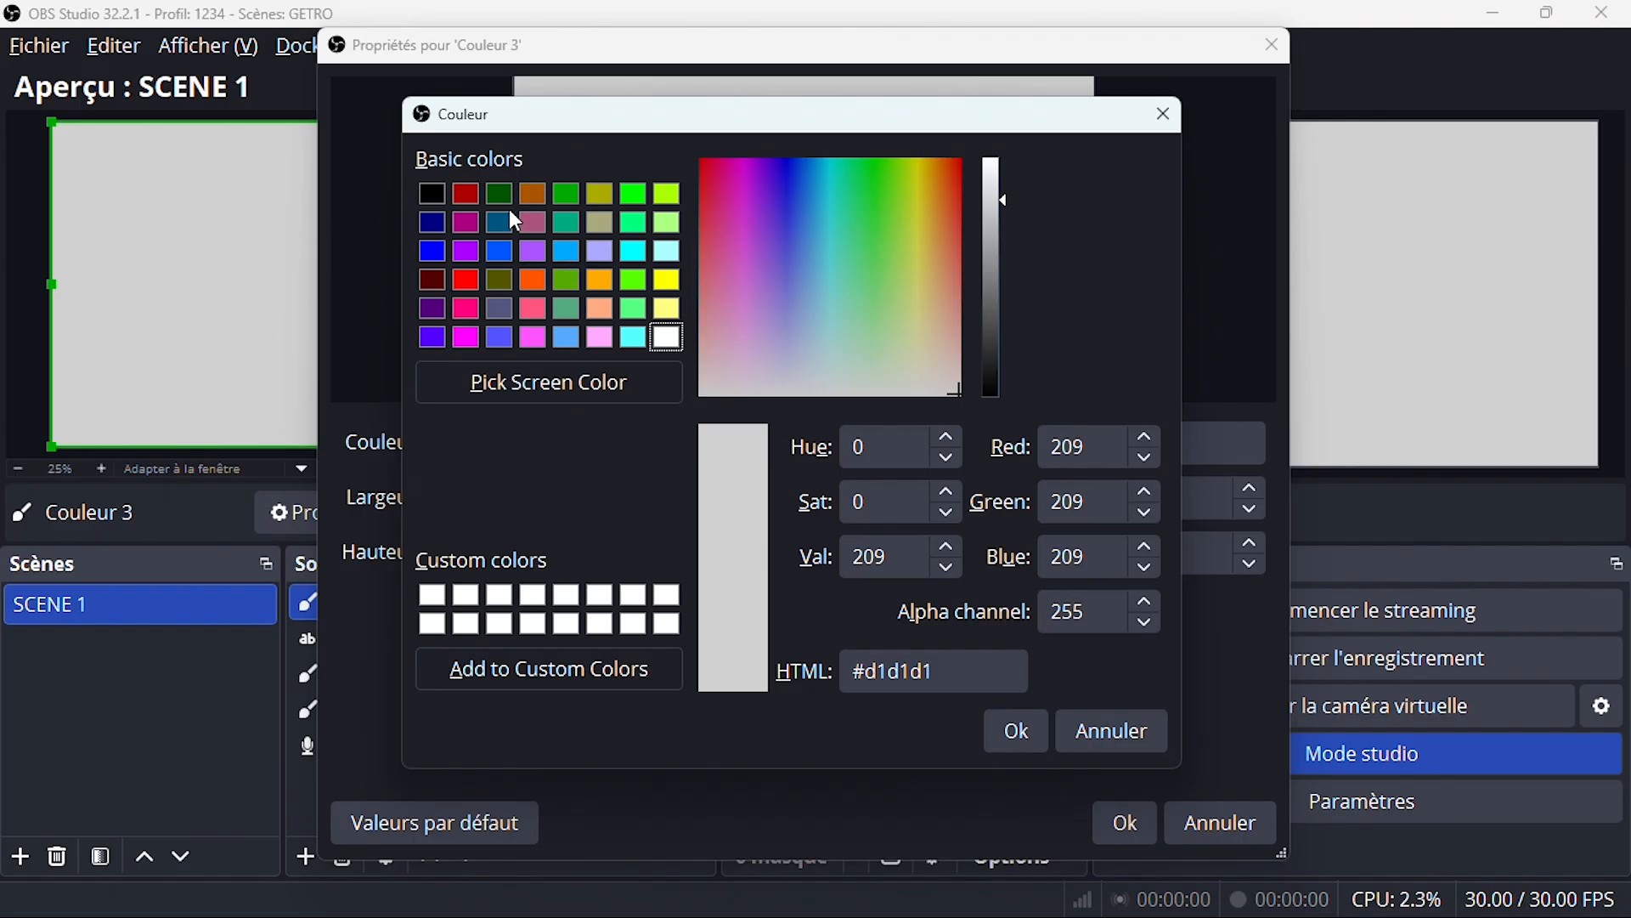
{"action": "left_click", "coordinate": [667, 279]}
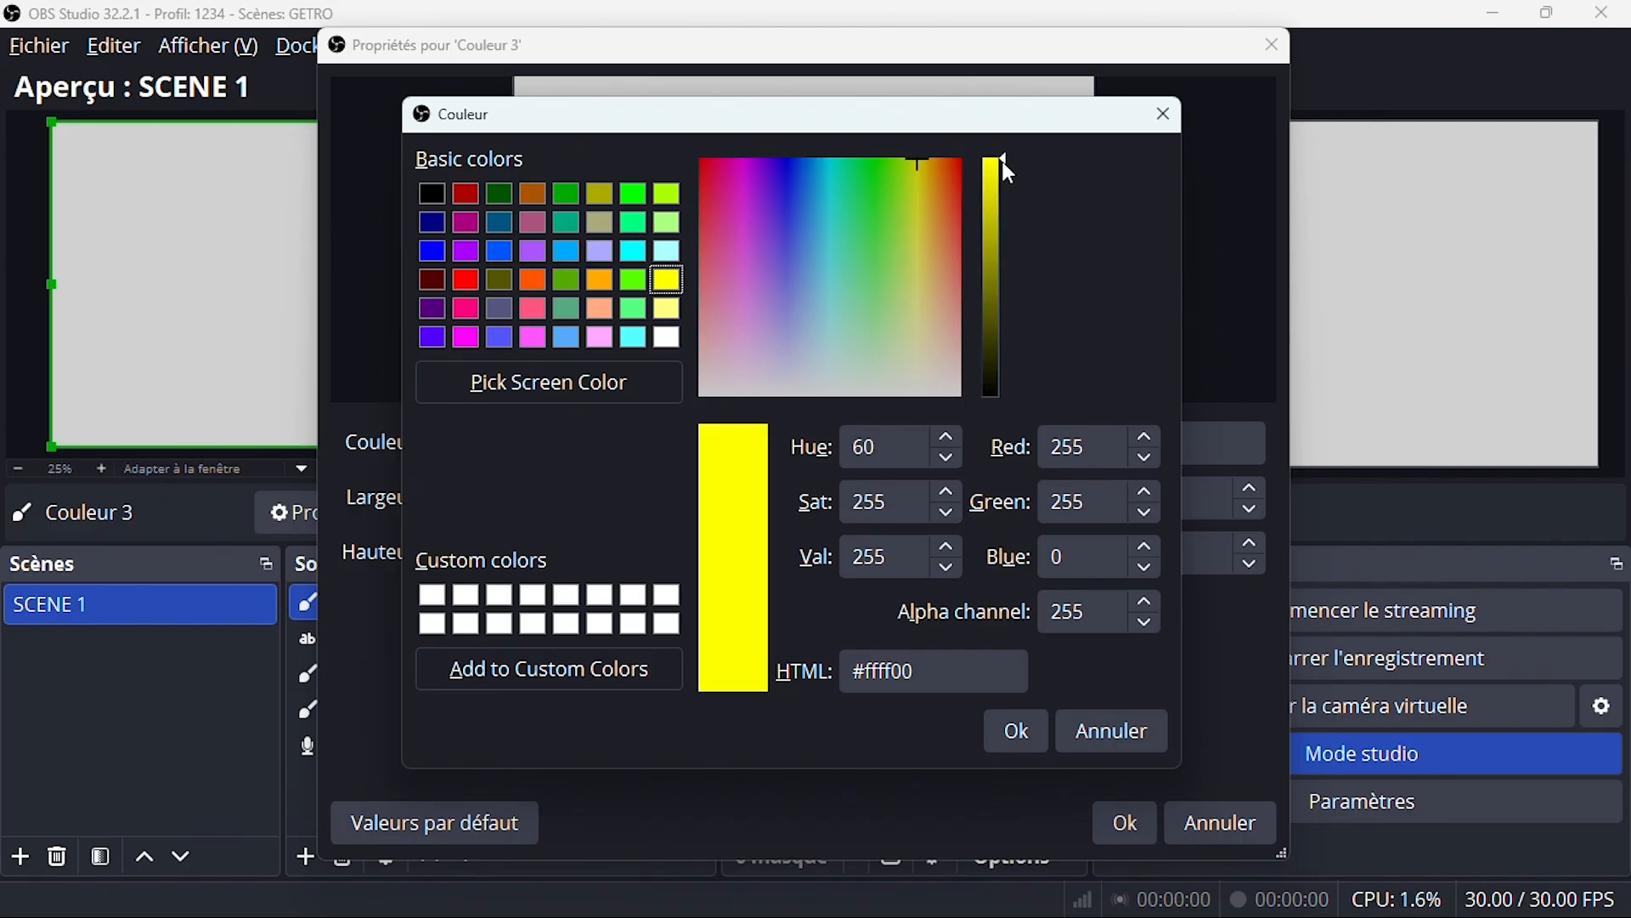
{"action": "left_click_drag", "start_coordinate": [918, 168], "coordinate": [931, 159]}
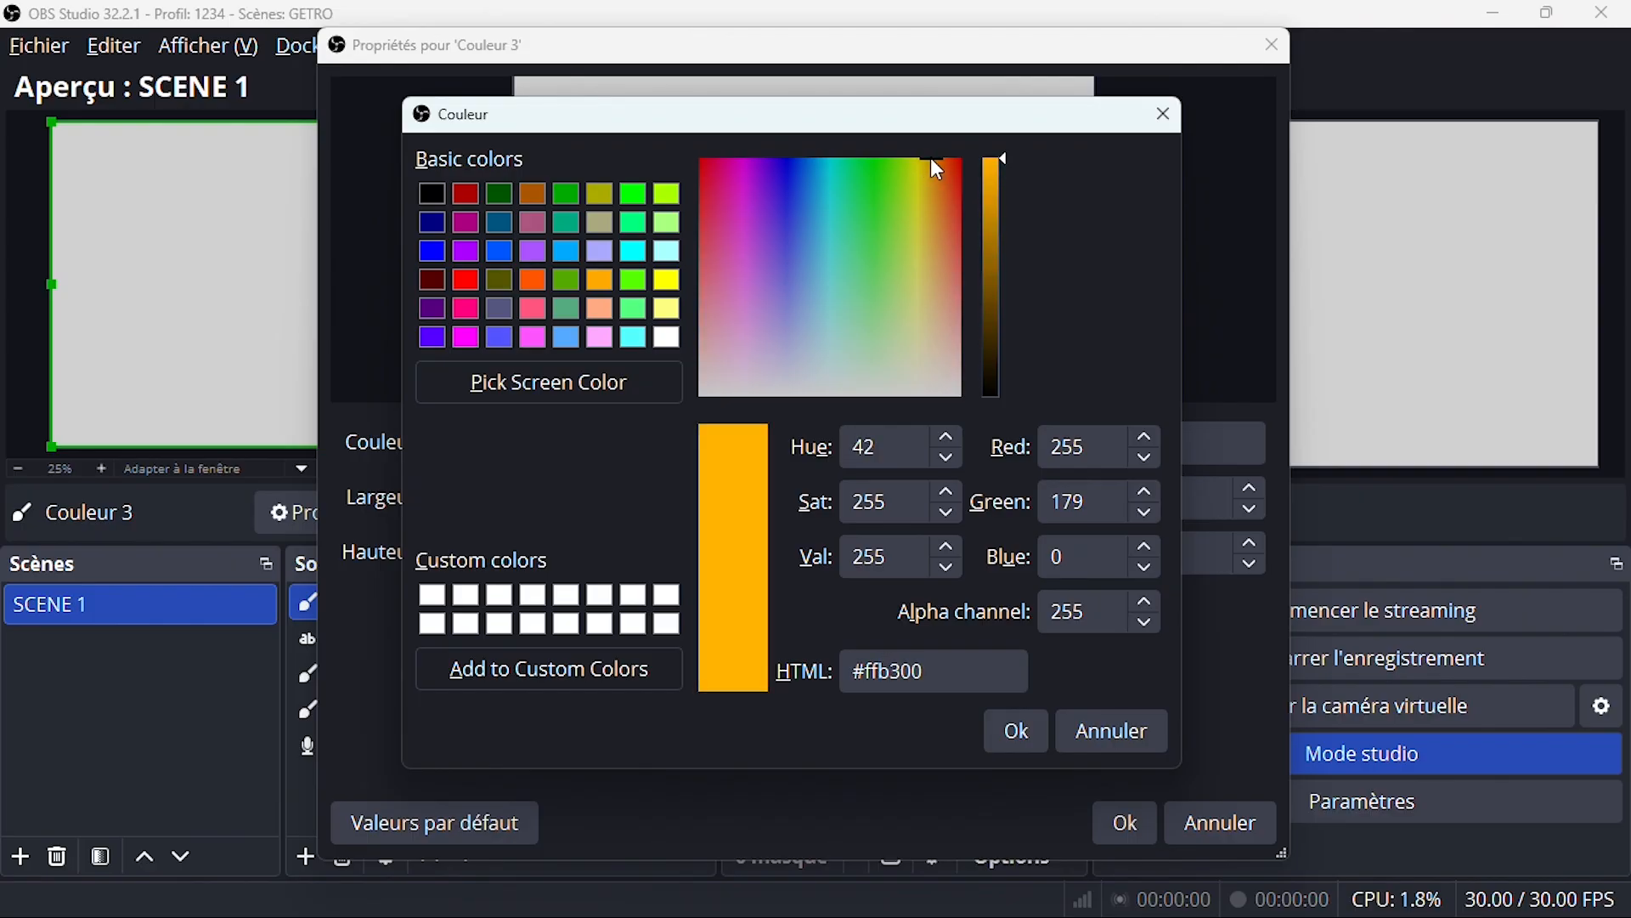
{"action": "left_click", "coordinate": [1017, 723]}
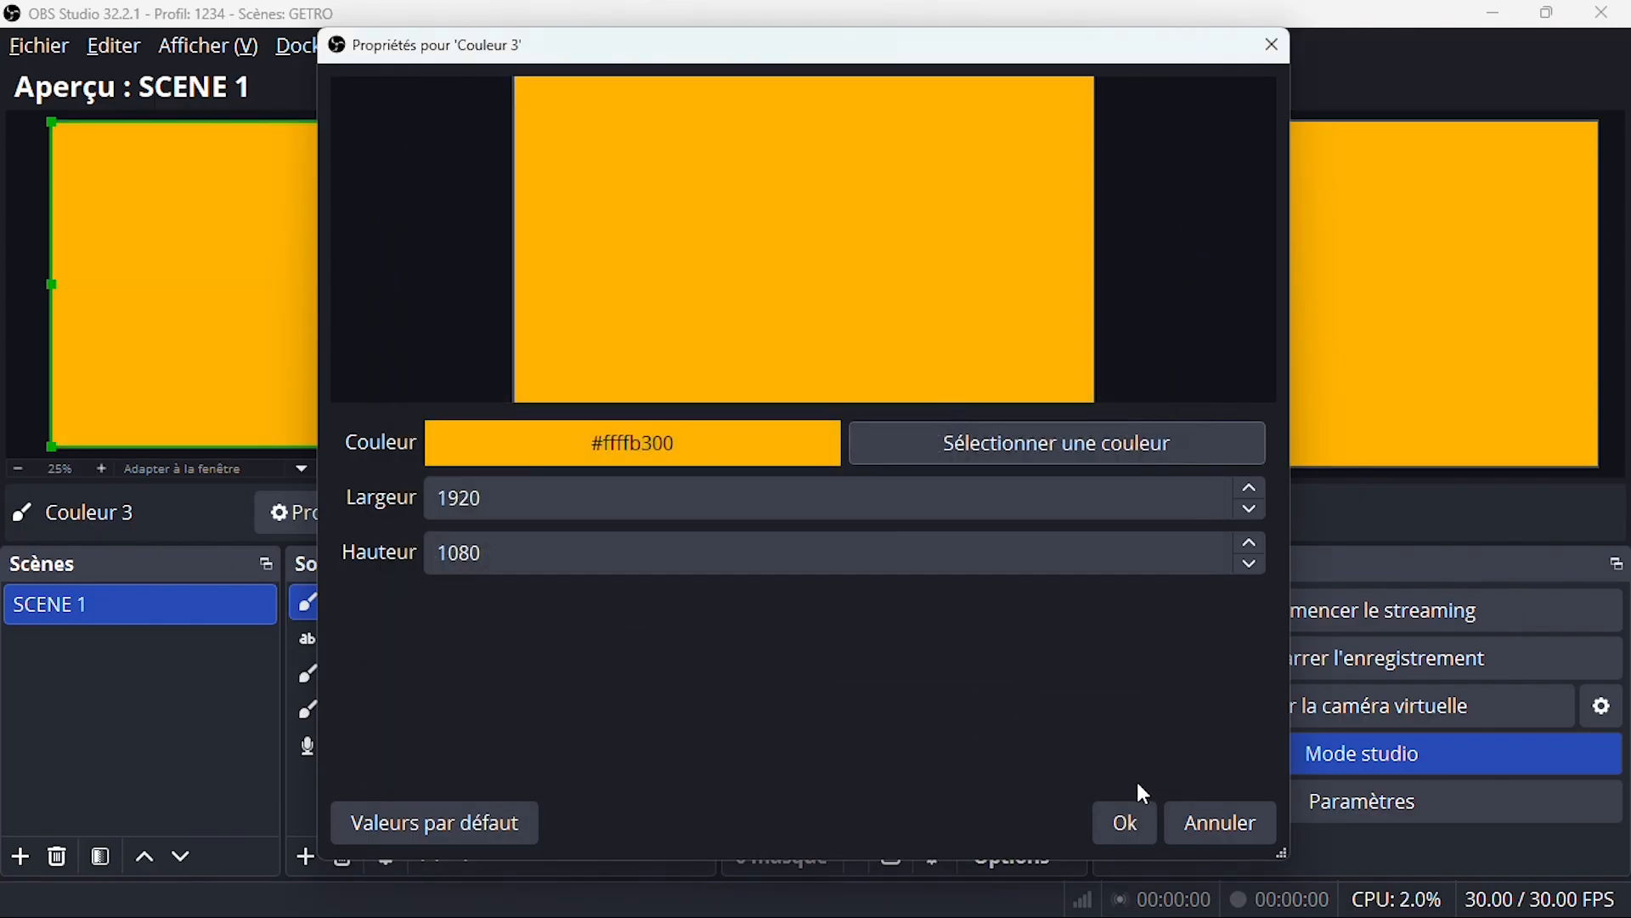
{"action": "left_click", "coordinate": [1127, 817]}
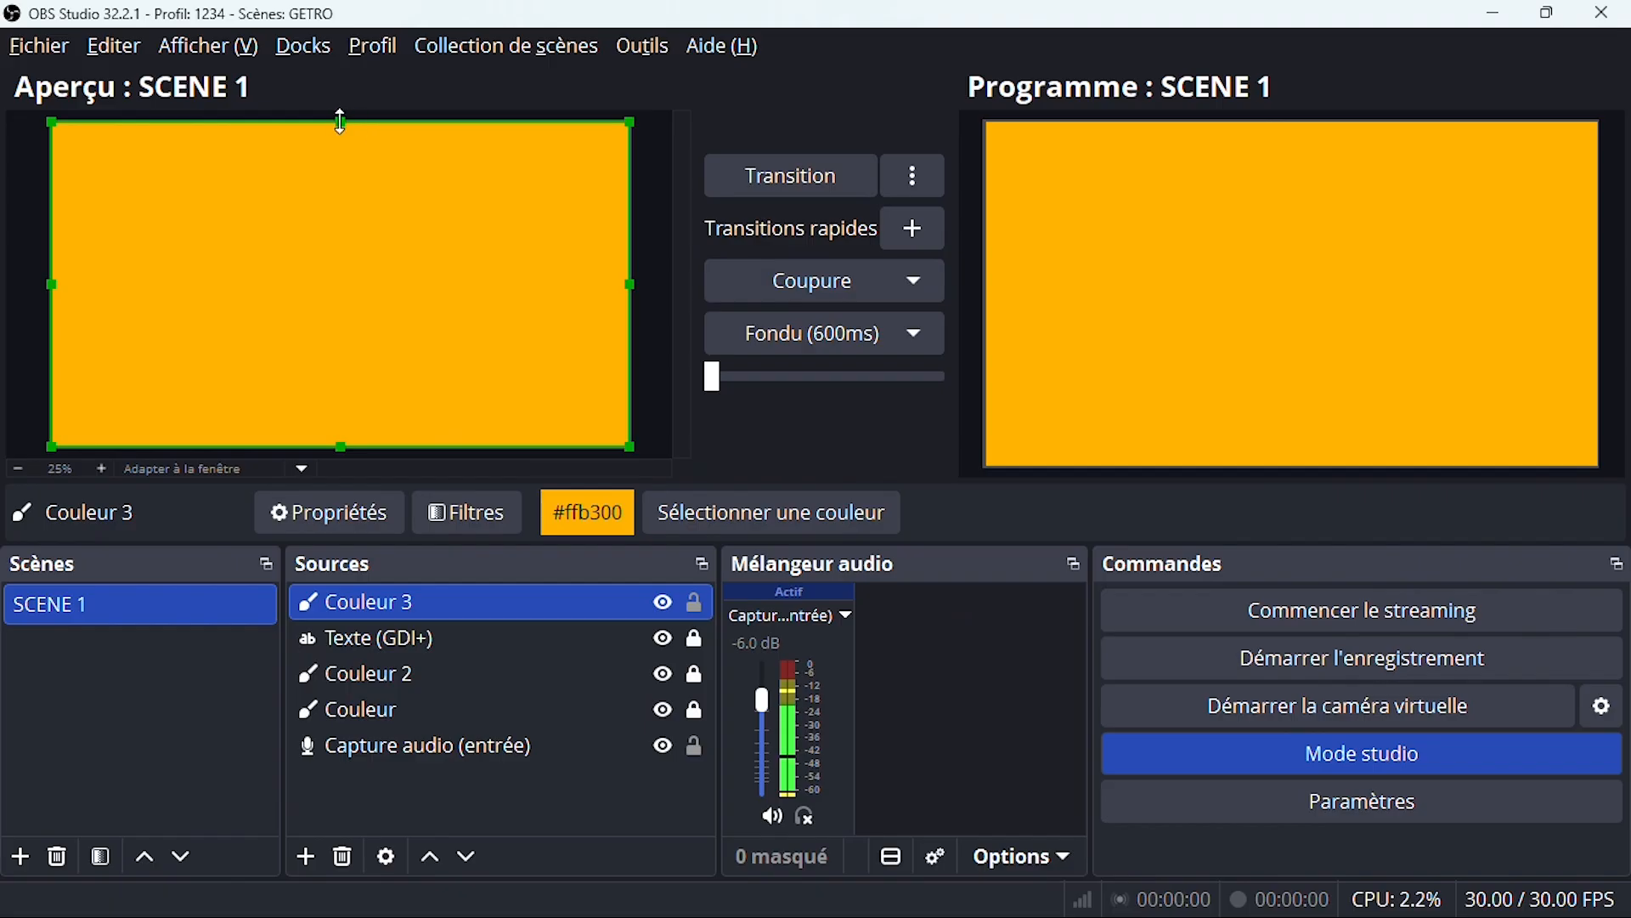
Step: Shrink the orange source to a block over the PM part, about 1673 px from the left and 28 px above the bottom, and put it behind the text
{"action": "left_click_drag", "start_coordinate": [343, 122], "coordinate": [258, 384]}
{"action": "left_click_drag", "start_coordinate": [51, 401], "coordinate": [624, 416]}
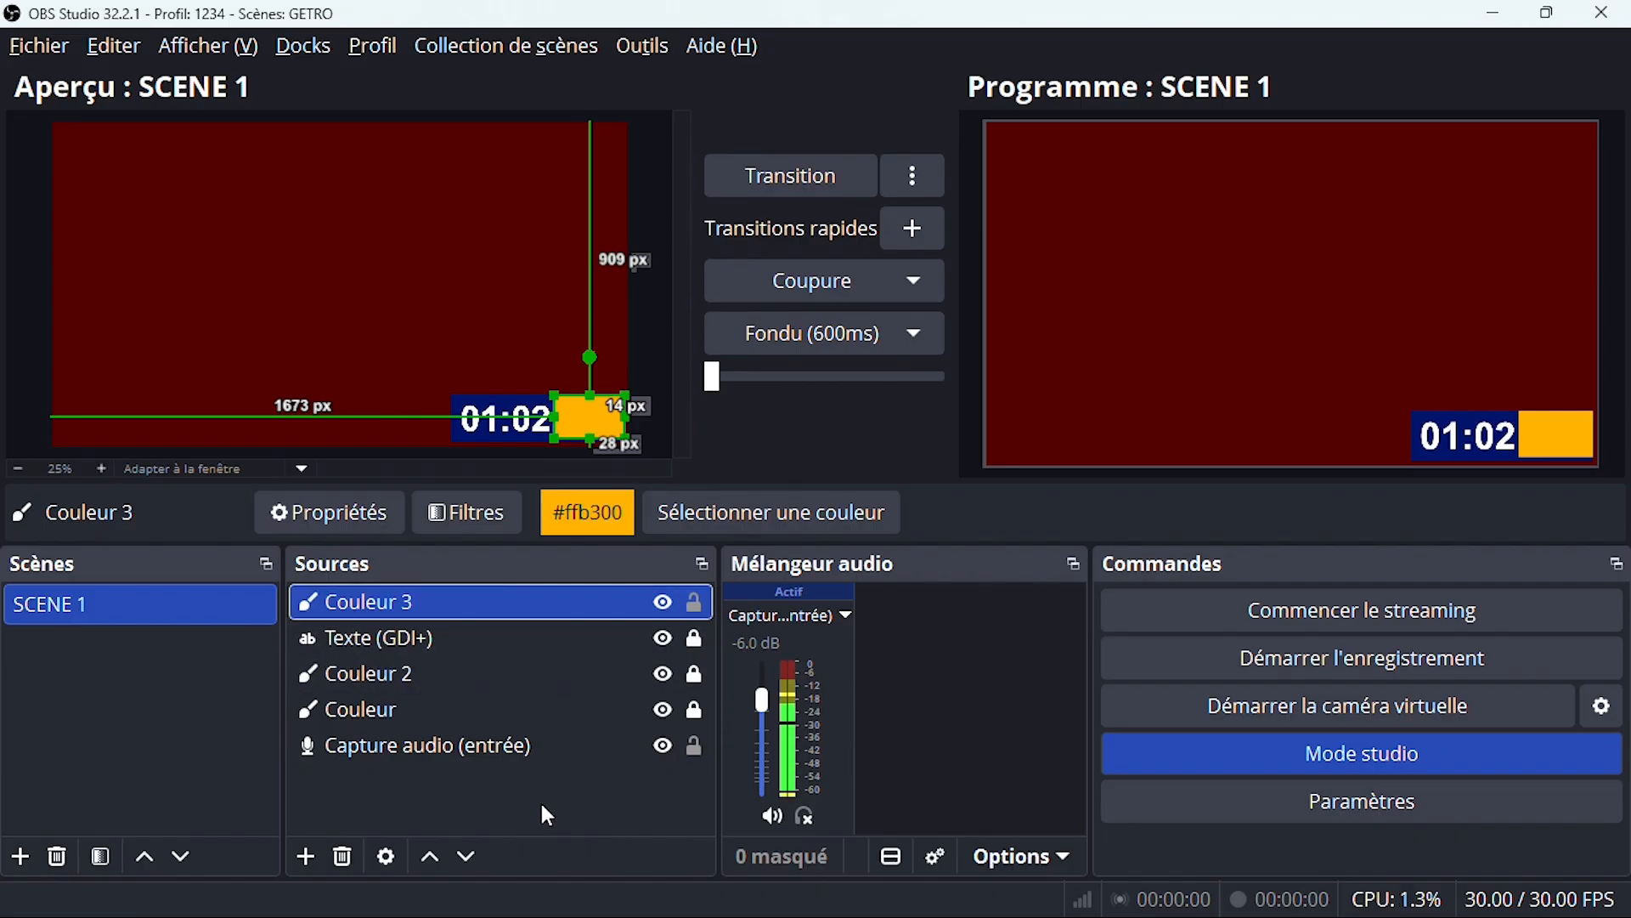
{"action": "left_click", "coordinate": [467, 855]}
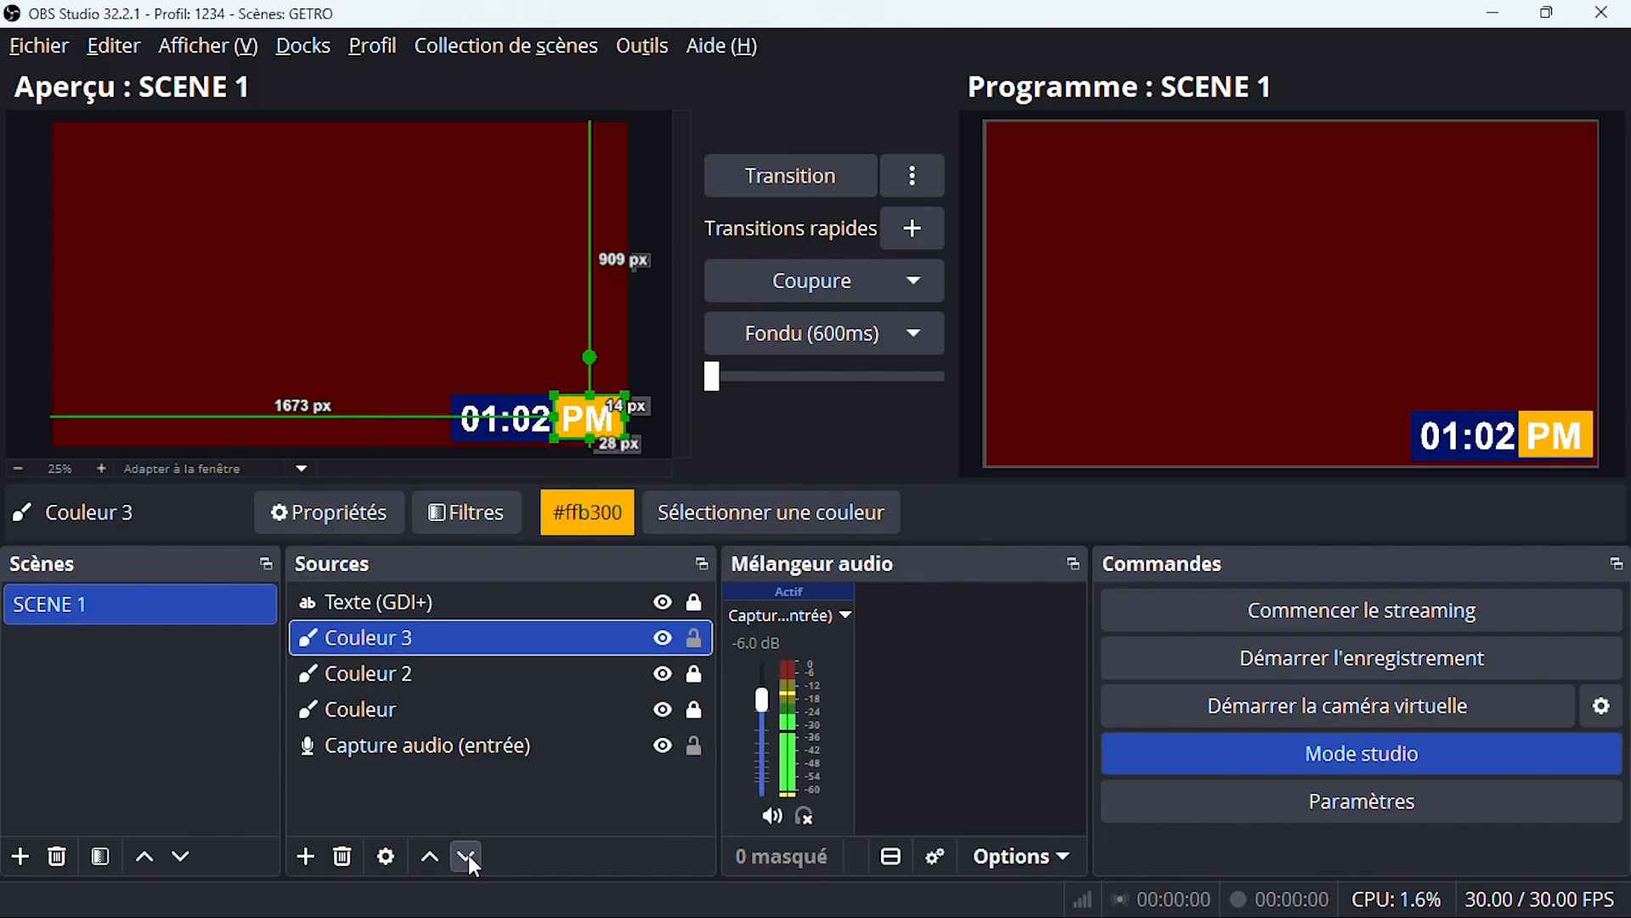
Step: Resize the orange block to match the blue bar's lower edge, about 18 px above the canvas bottom and 21 px from its right edge
{"action": "left_click", "coordinate": [104, 469]}
{"action": "left_click", "coordinate": [104, 469]}
{"action": "left_click", "coordinate": [103, 469]}
{"action": "left_click", "coordinate": [104, 469]}
{"action": "left_click", "coordinate": [103, 469]}
{"action": "left_click", "coordinate": [103, 469]}
{"action": "left_click", "coordinate": [103, 469]}
{"action": "left_click", "coordinate": [104, 469]}
{"action": "left_click", "coordinate": [104, 469]}
{"action": "left_click_drag", "start_coordinate": [681, 286], "coordinate": [697, 369]}
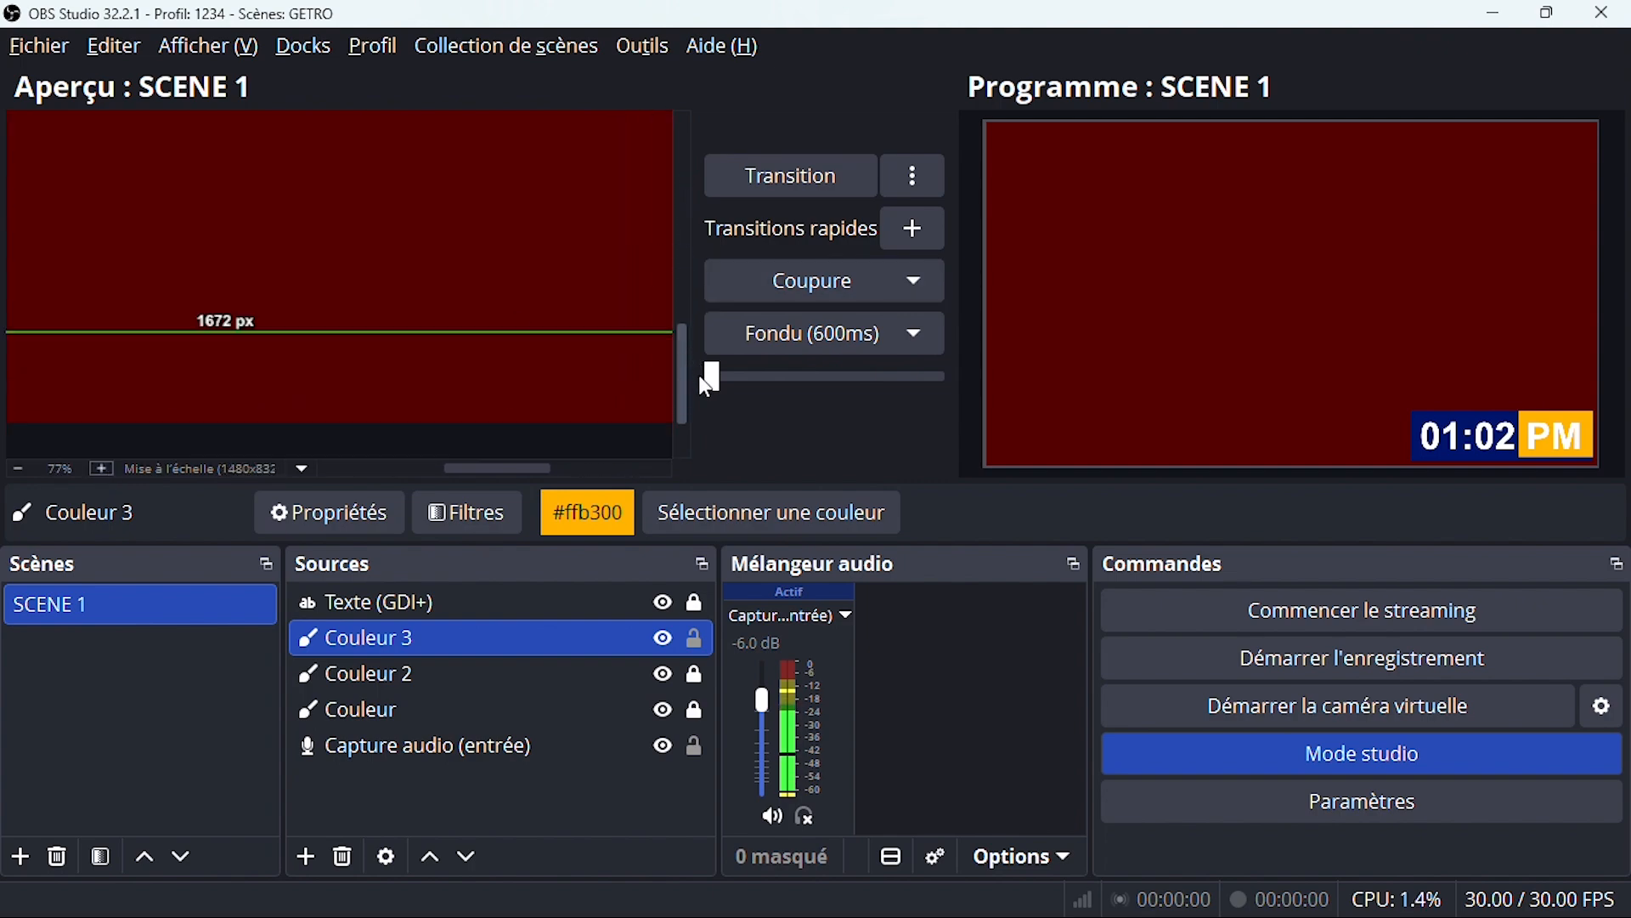
{"action": "left_click_drag", "start_coordinate": [540, 472], "coordinate": [619, 467]}
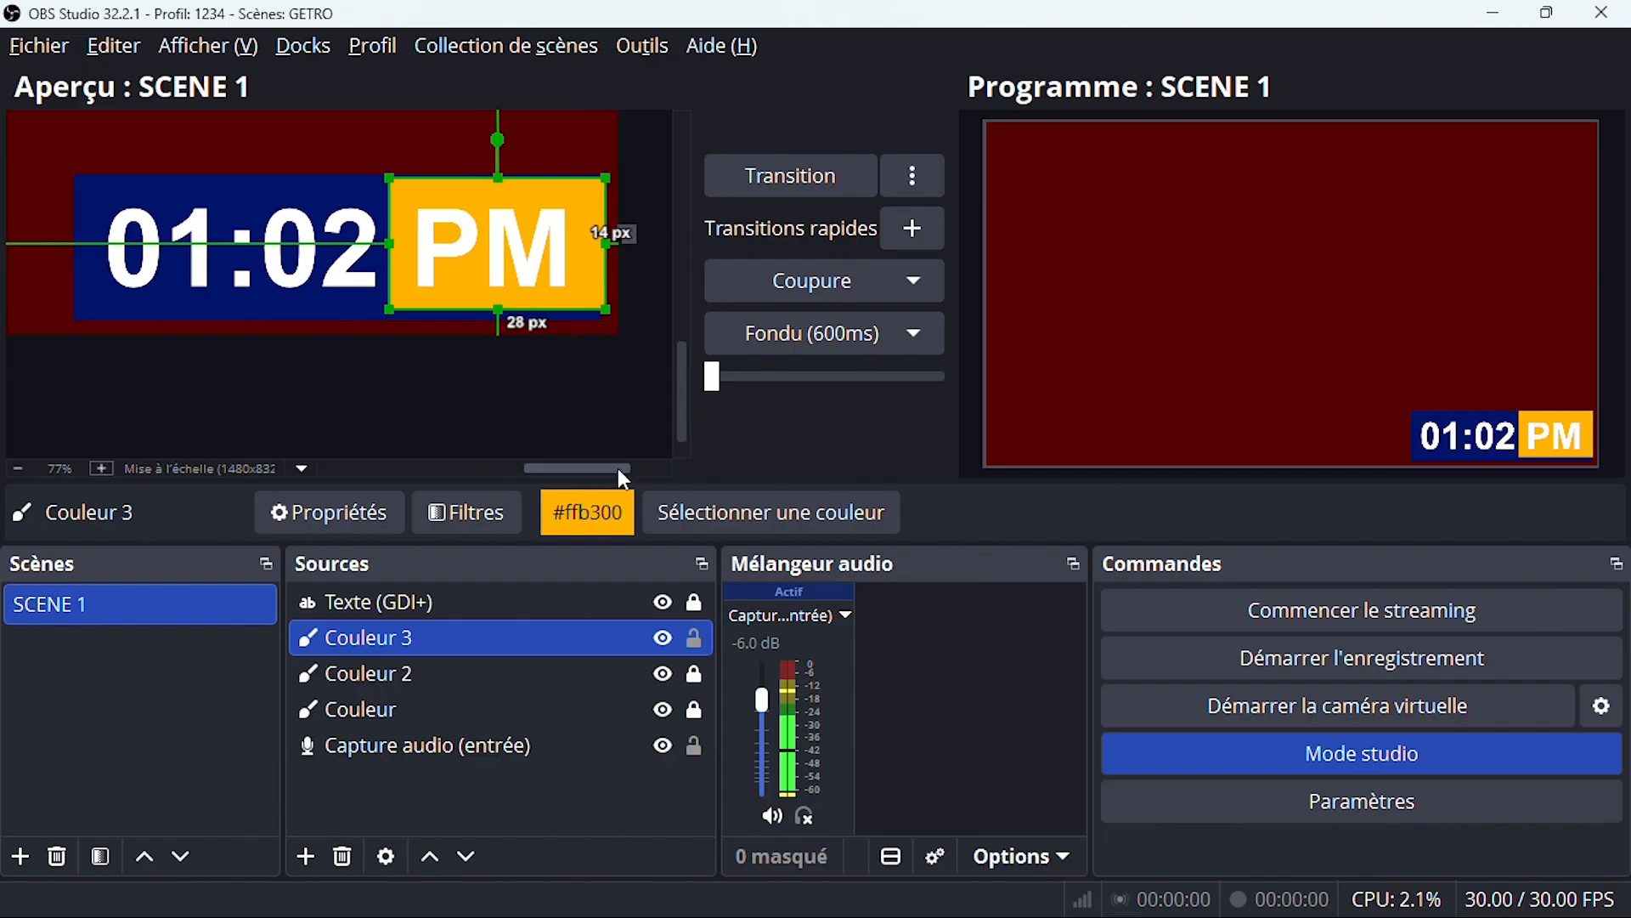
{"action": "left_click_drag", "start_coordinate": [680, 357], "coordinate": [682, 344]}
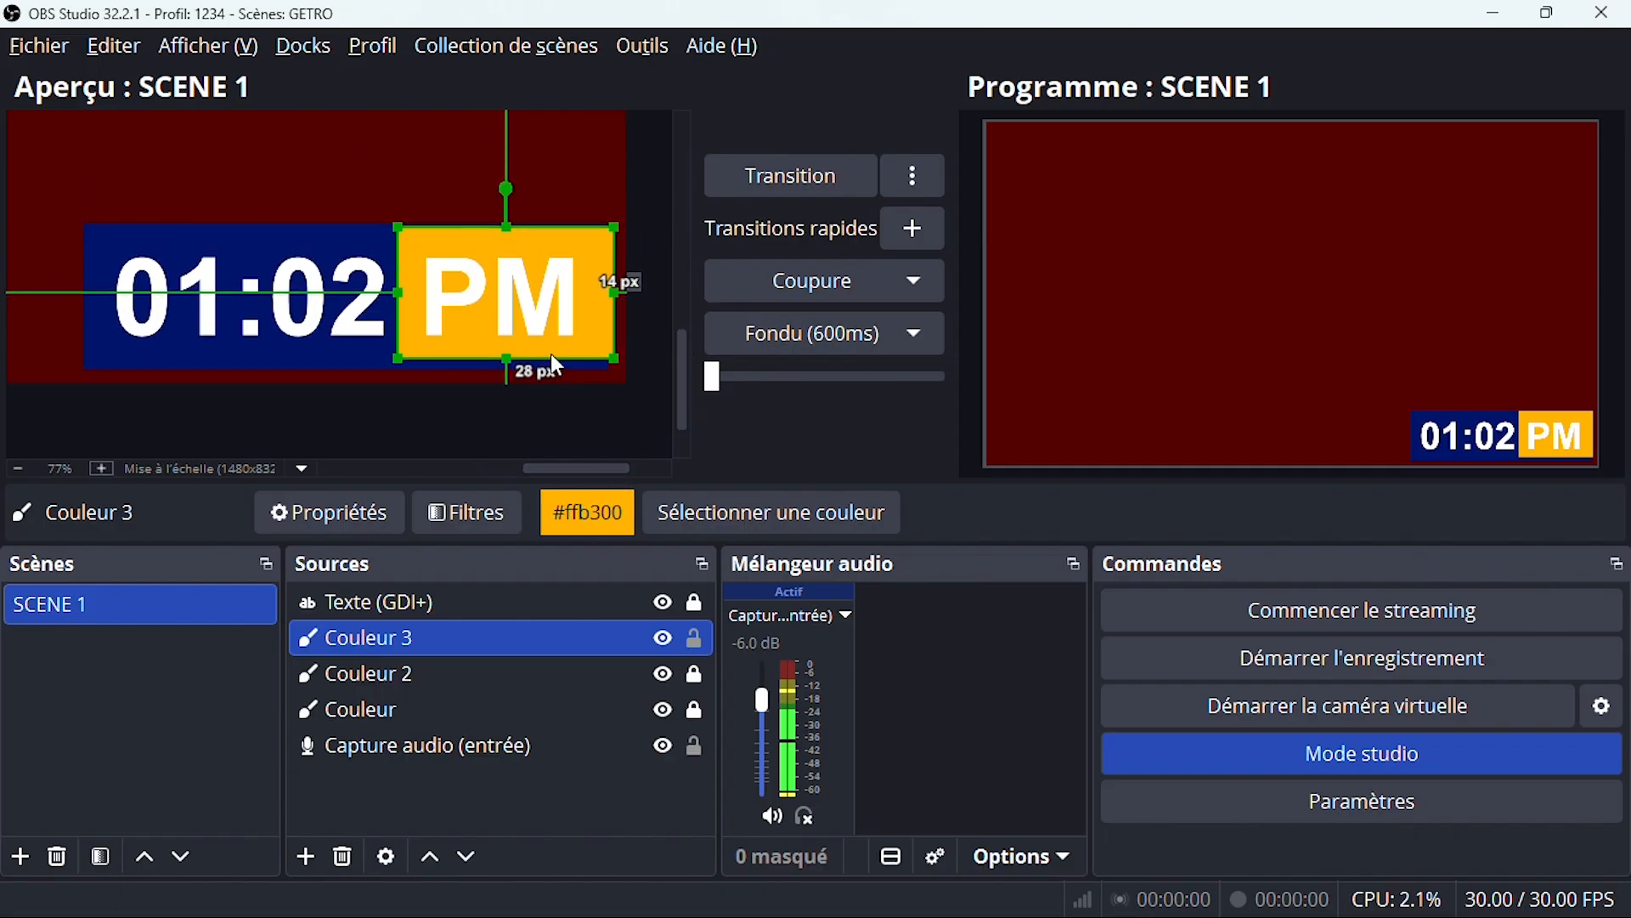
{"action": "left_click_drag", "start_coordinate": [508, 358], "coordinate": [525, 378]}
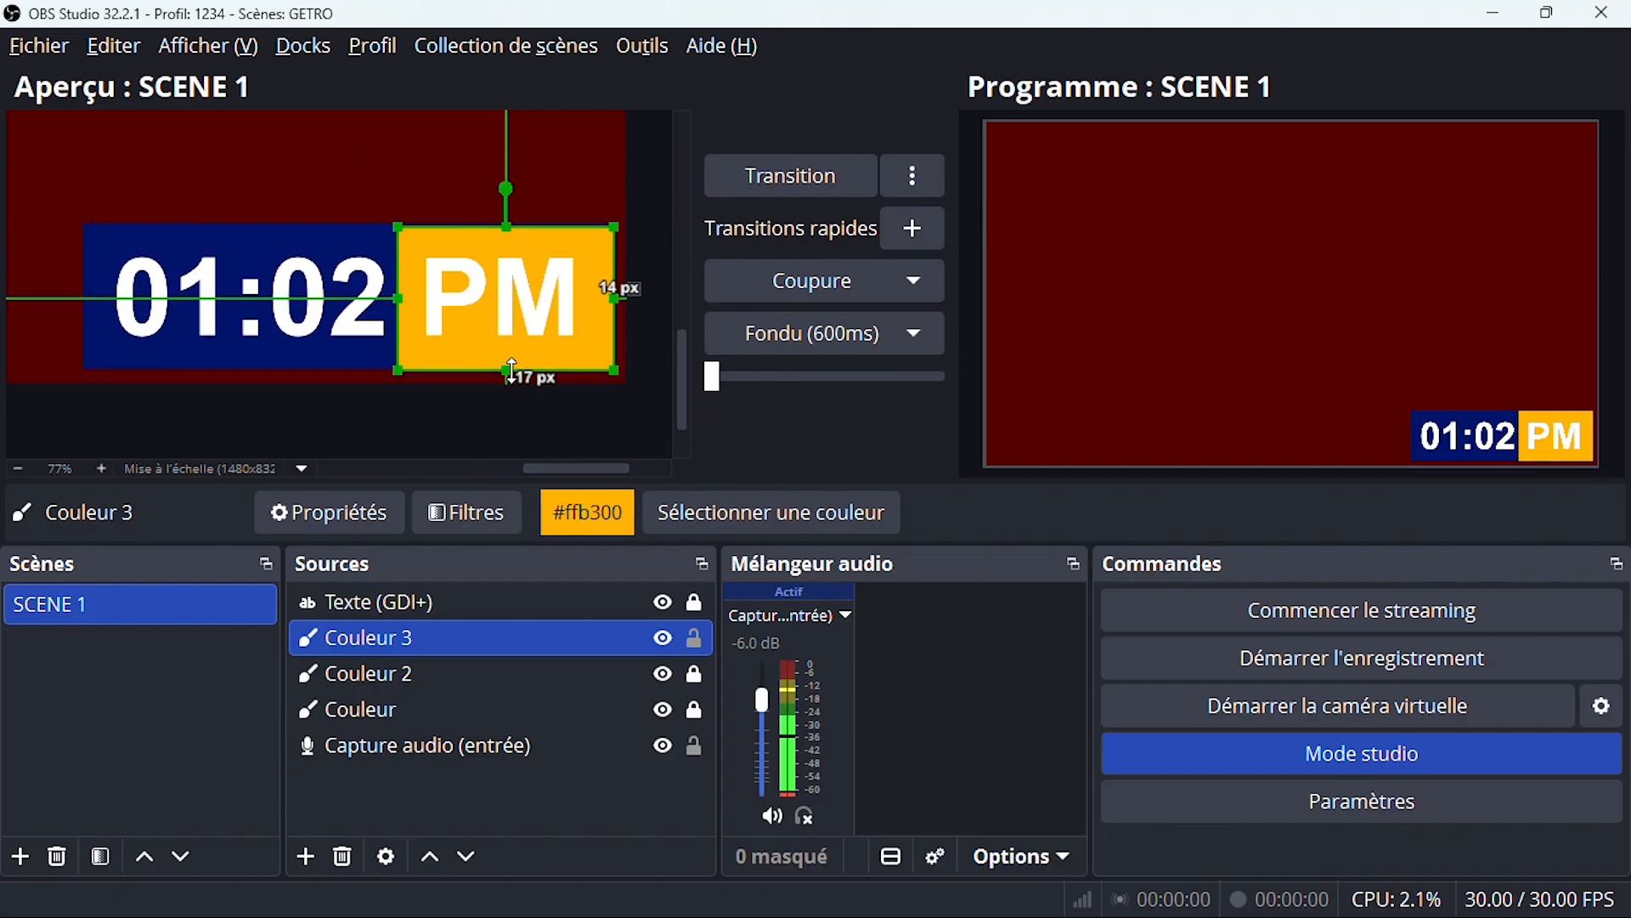
{"action": "mouse_move", "coordinate": [610, 293]}
{"action": "left_mouse_down"}
{"action": "mouse_move", "coordinate": [595, 298]}
{"action": "mouse_move", "coordinate": [608, 298]}
{"action": "left_mouse_up"}
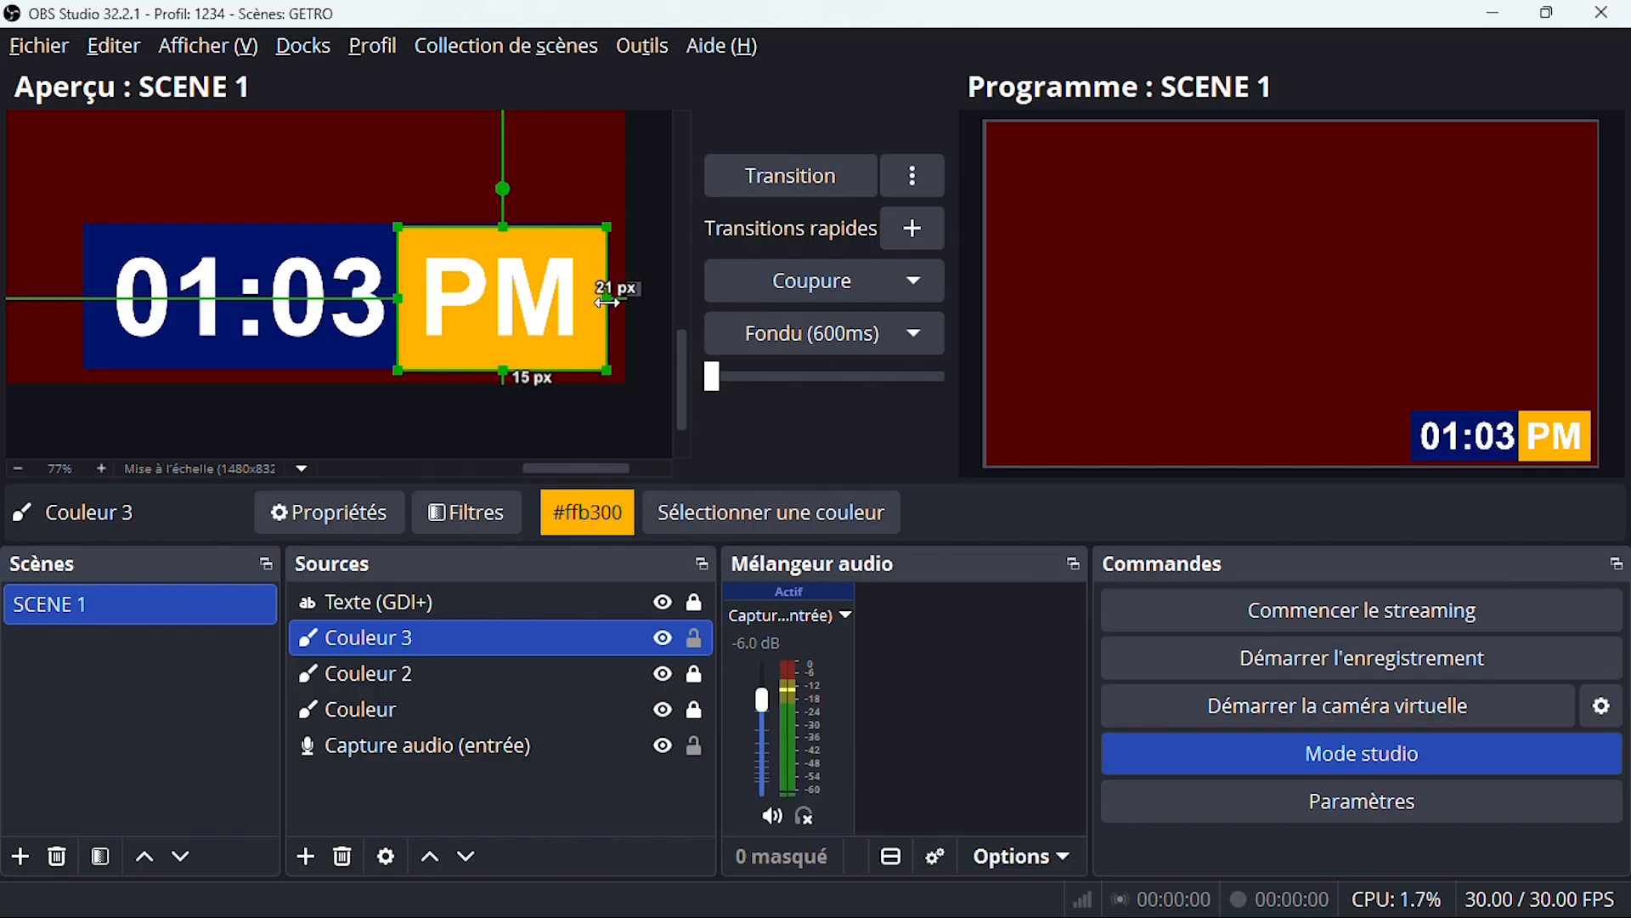
{"action": "left_click_drag", "start_coordinate": [510, 371], "coordinate": [510, 368]}
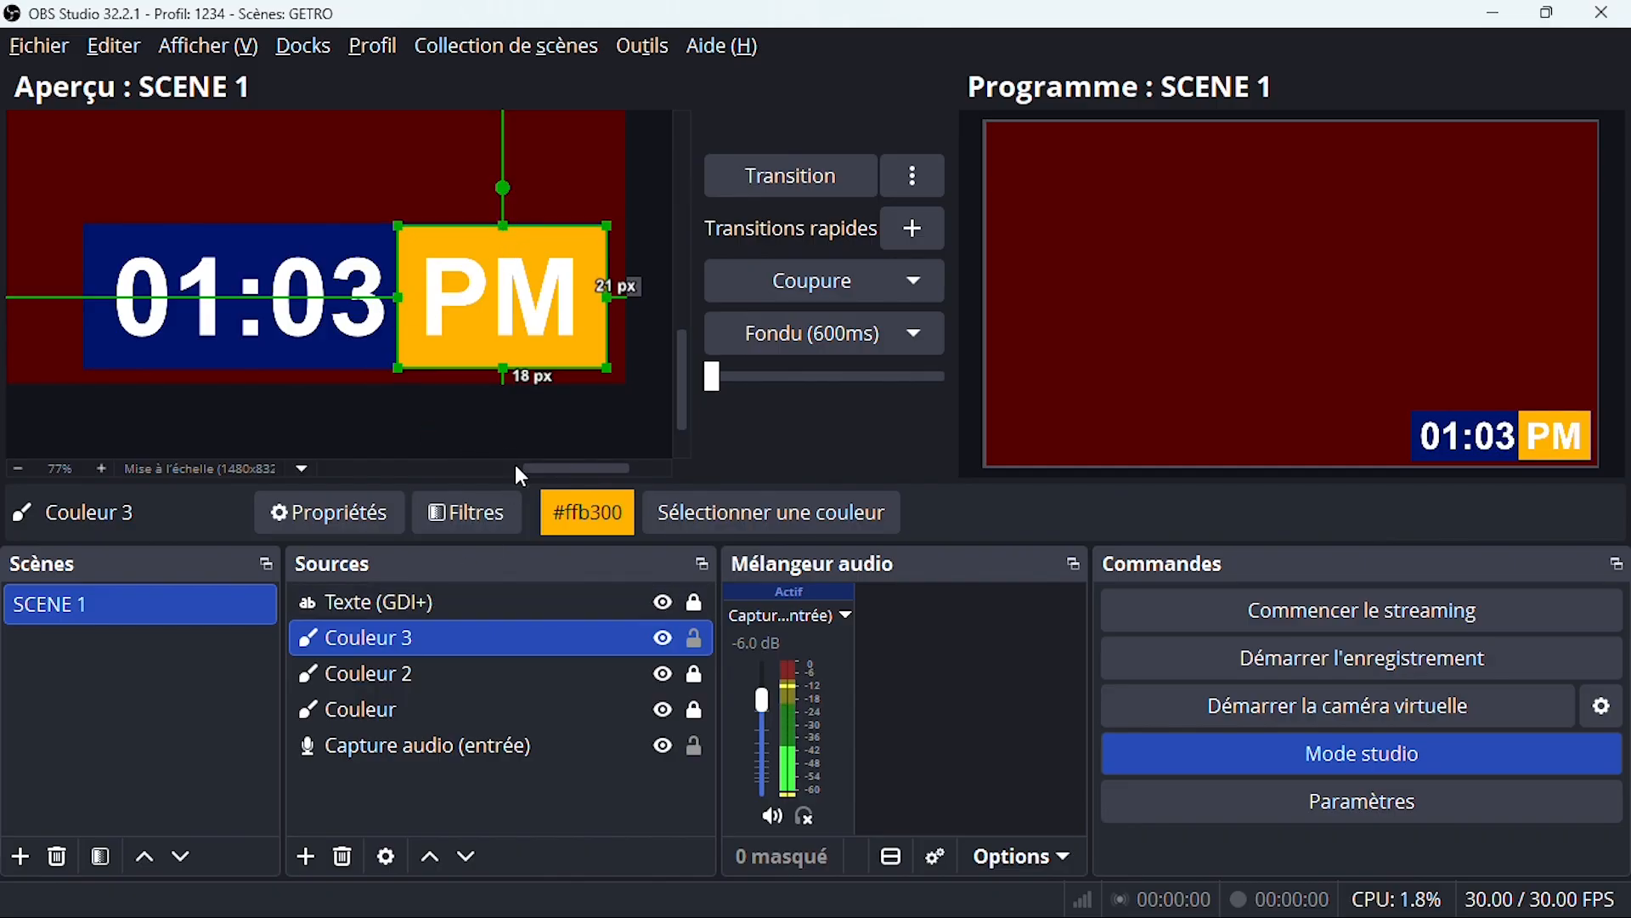
Step: Align the orange block's upper edge with the blue bar, set its right edge about 19 px from the canvas edge, and lock it
{"action": "left_click_drag", "start_coordinate": [503, 365], "coordinate": [504, 366]}
{"action": "left_click_drag", "start_coordinate": [504, 227], "coordinate": [508, 224]}
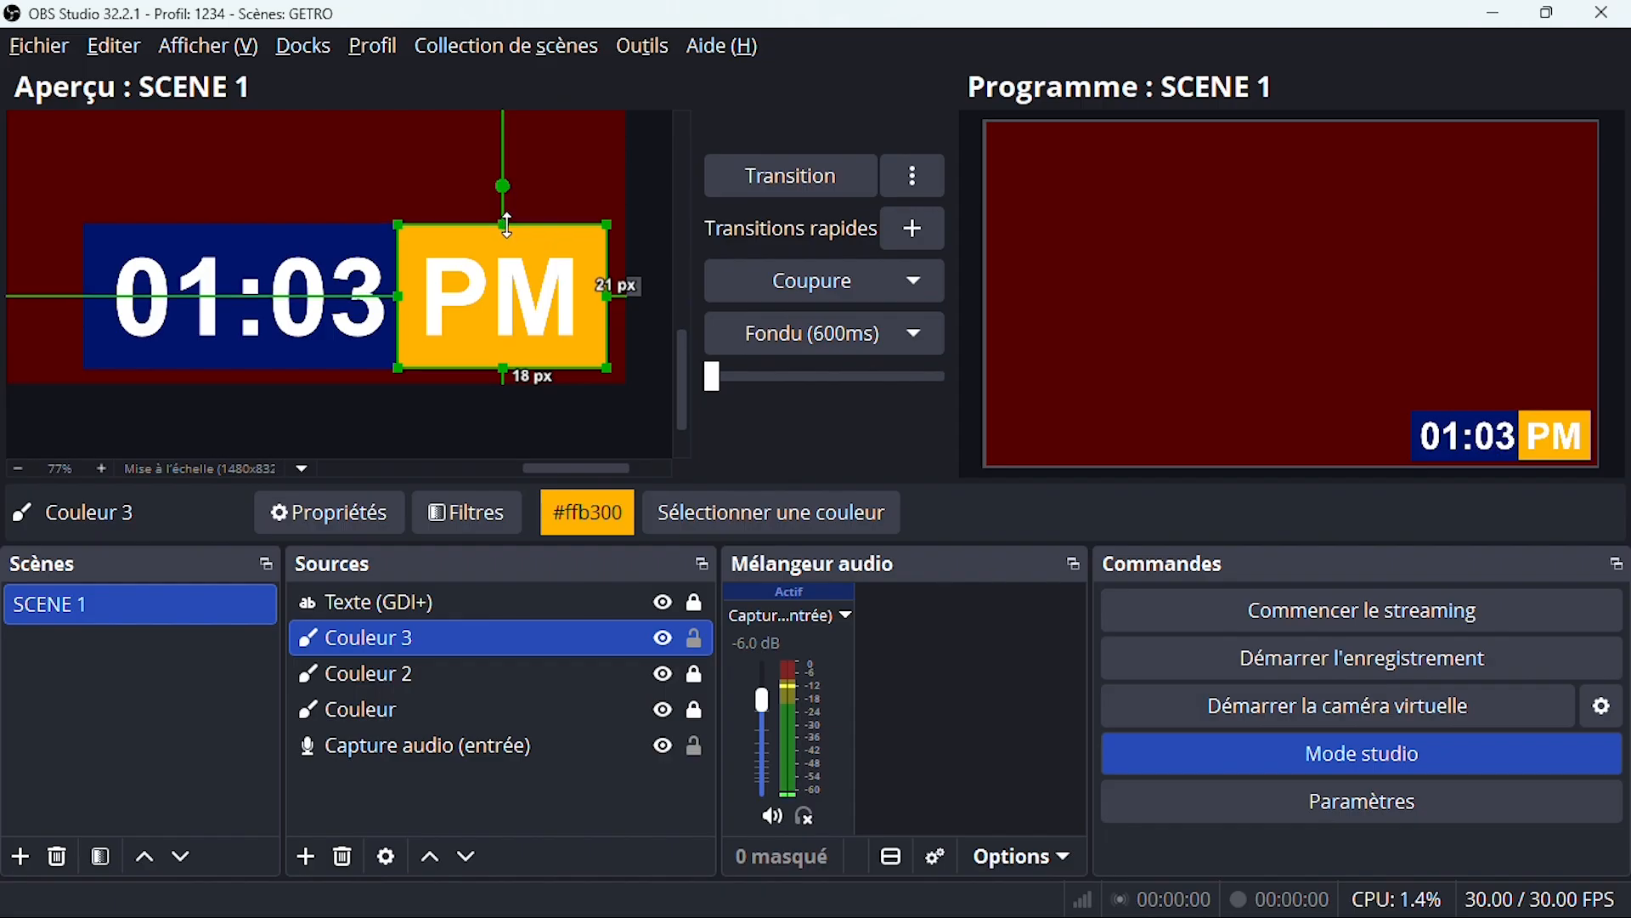
{"action": "left_click_drag", "start_coordinate": [606, 292], "coordinate": [610, 297]}
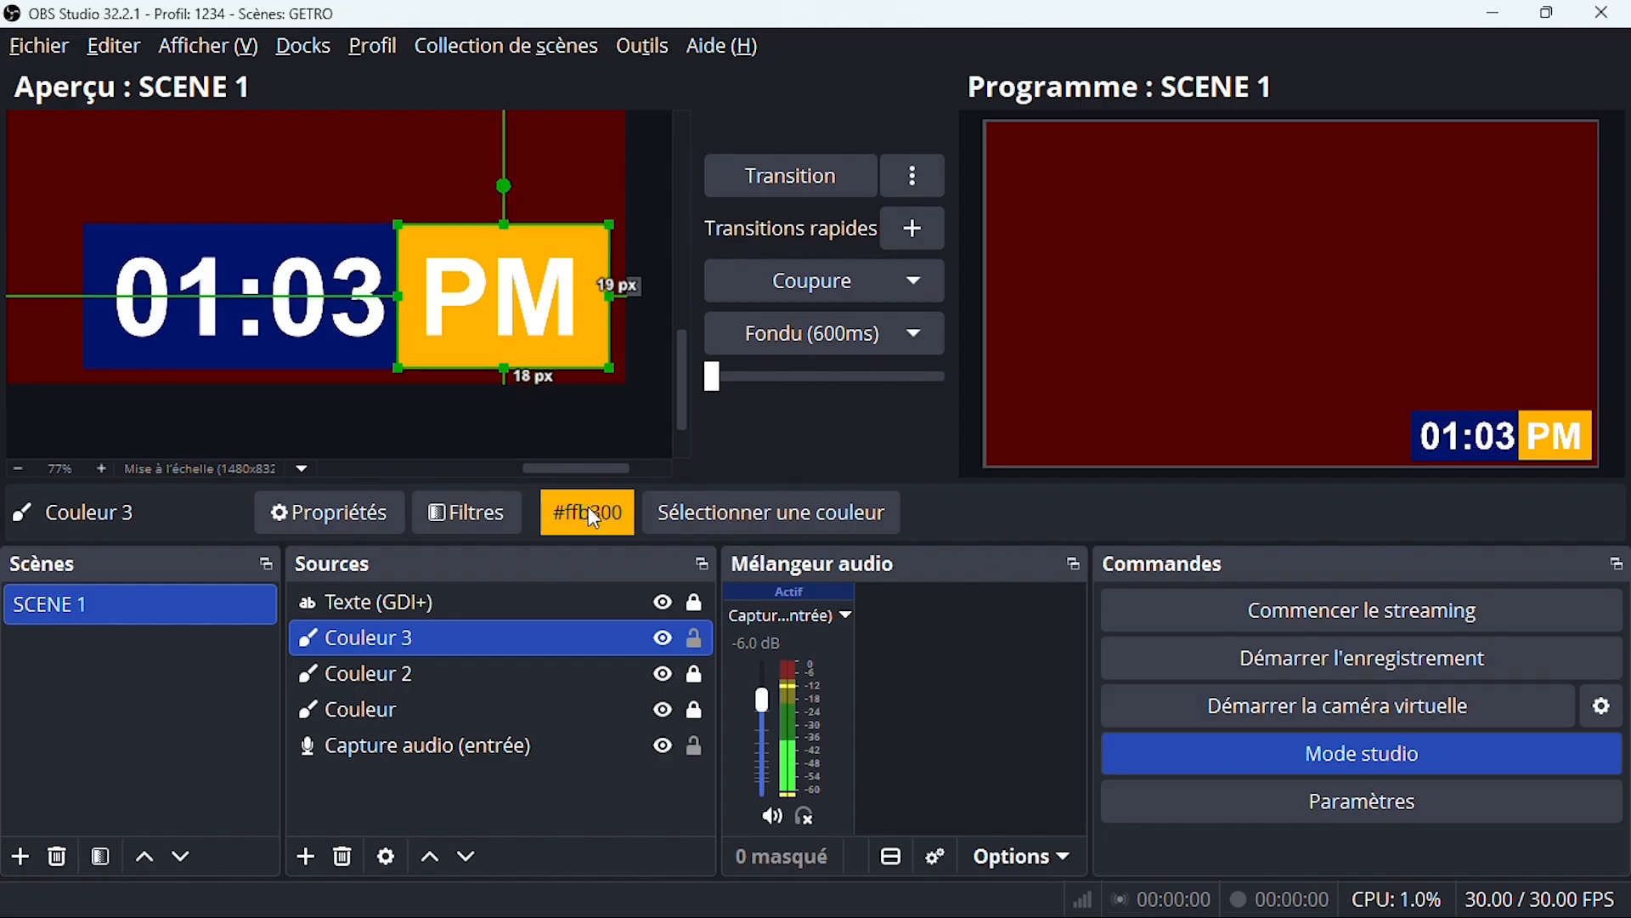
{"action": "left_click", "coordinate": [696, 640]}
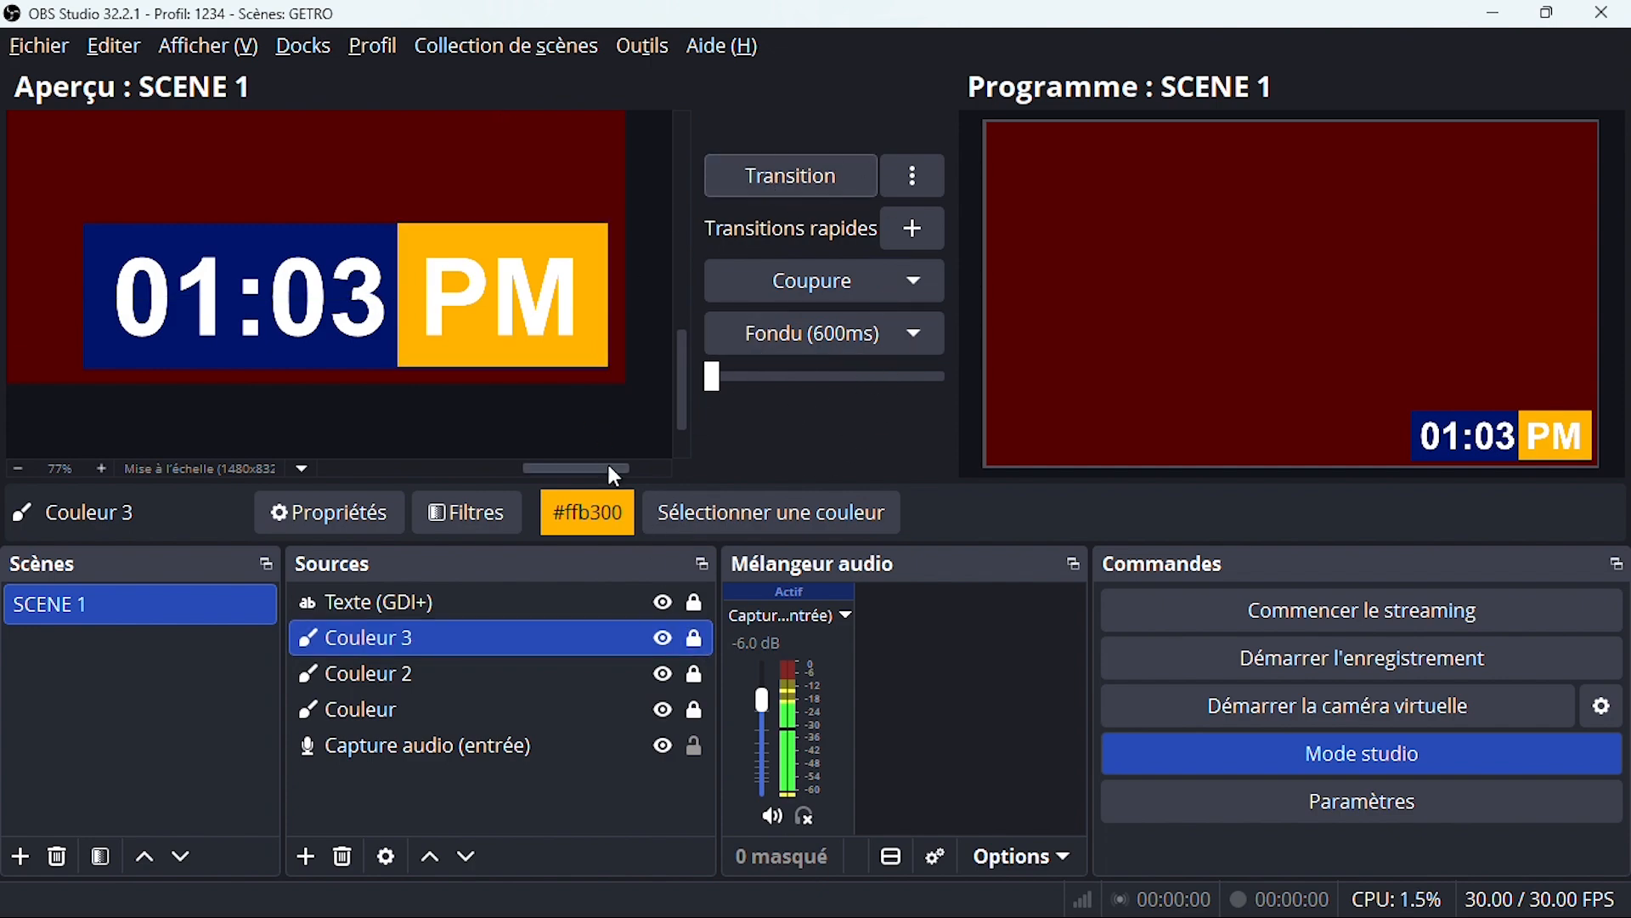
{"action": "left_click", "coordinate": [301, 469]}
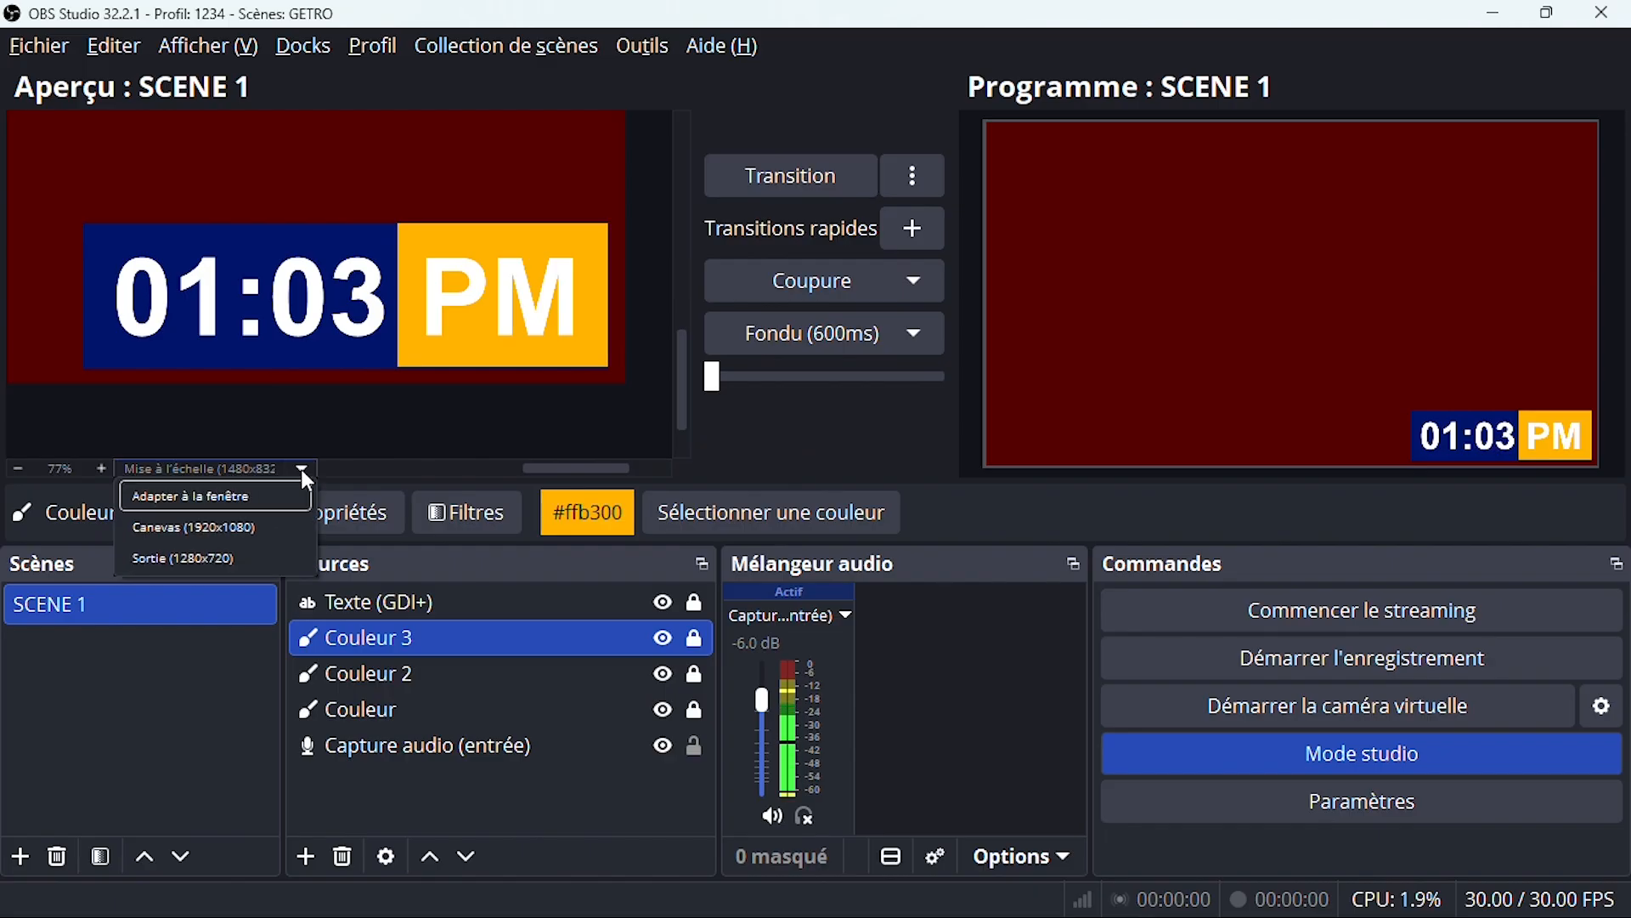
{"action": "left_click", "coordinate": [243, 498]}
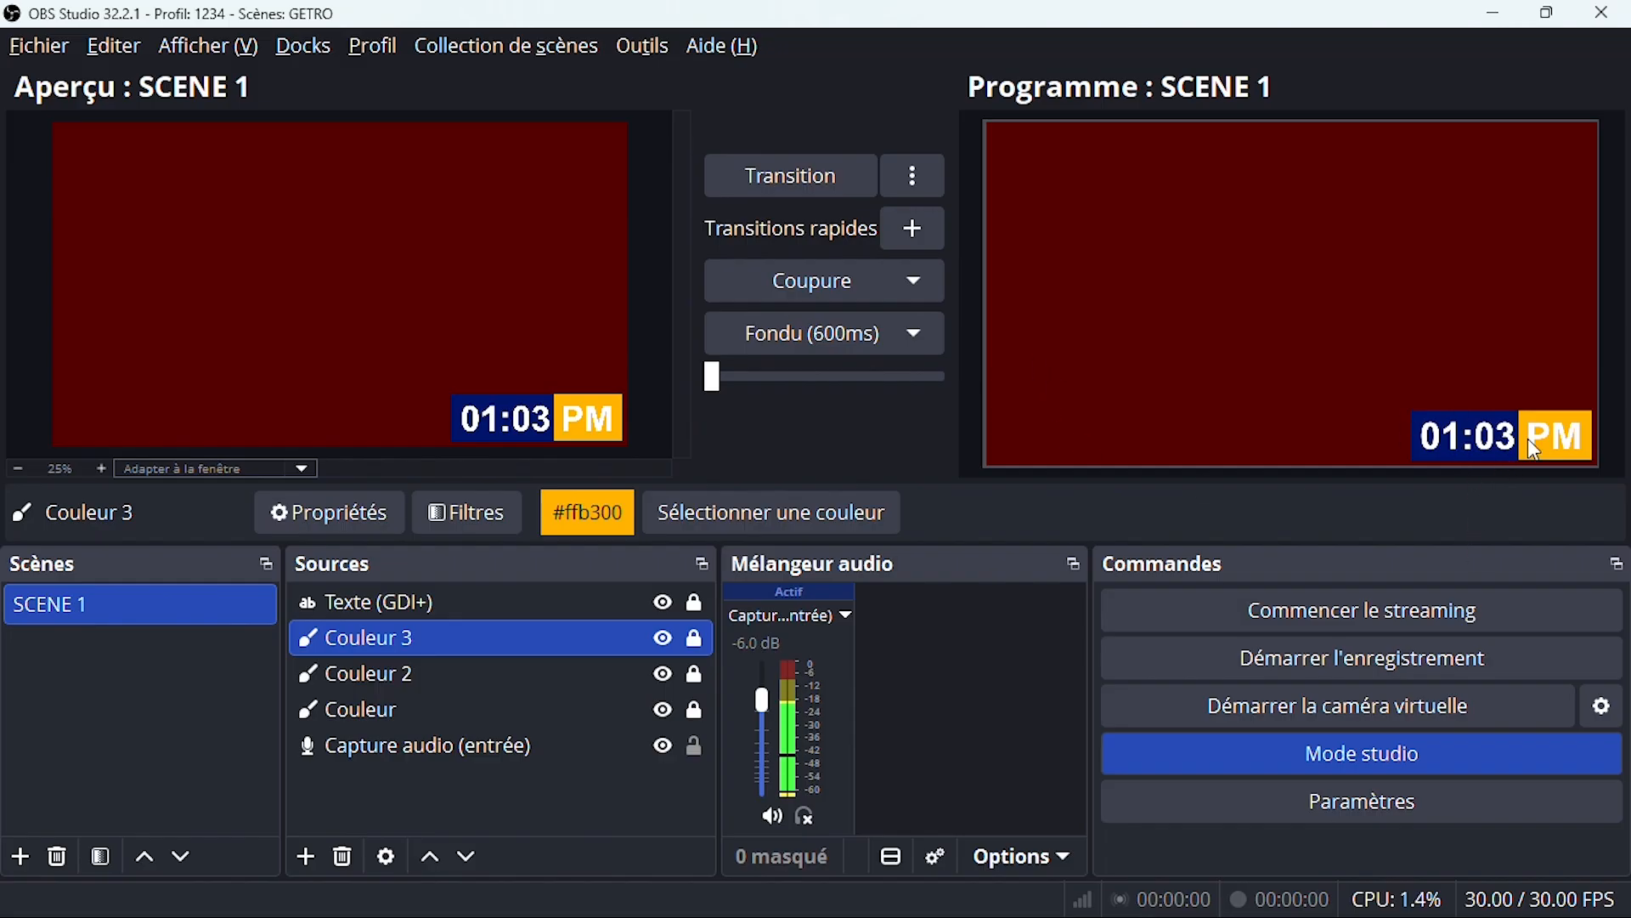
Step: Minimise OBS Studio to the desktop and check the Windows system clock against the scene's clock
{"action": "left_click", "coordinate": [1491, 17]}
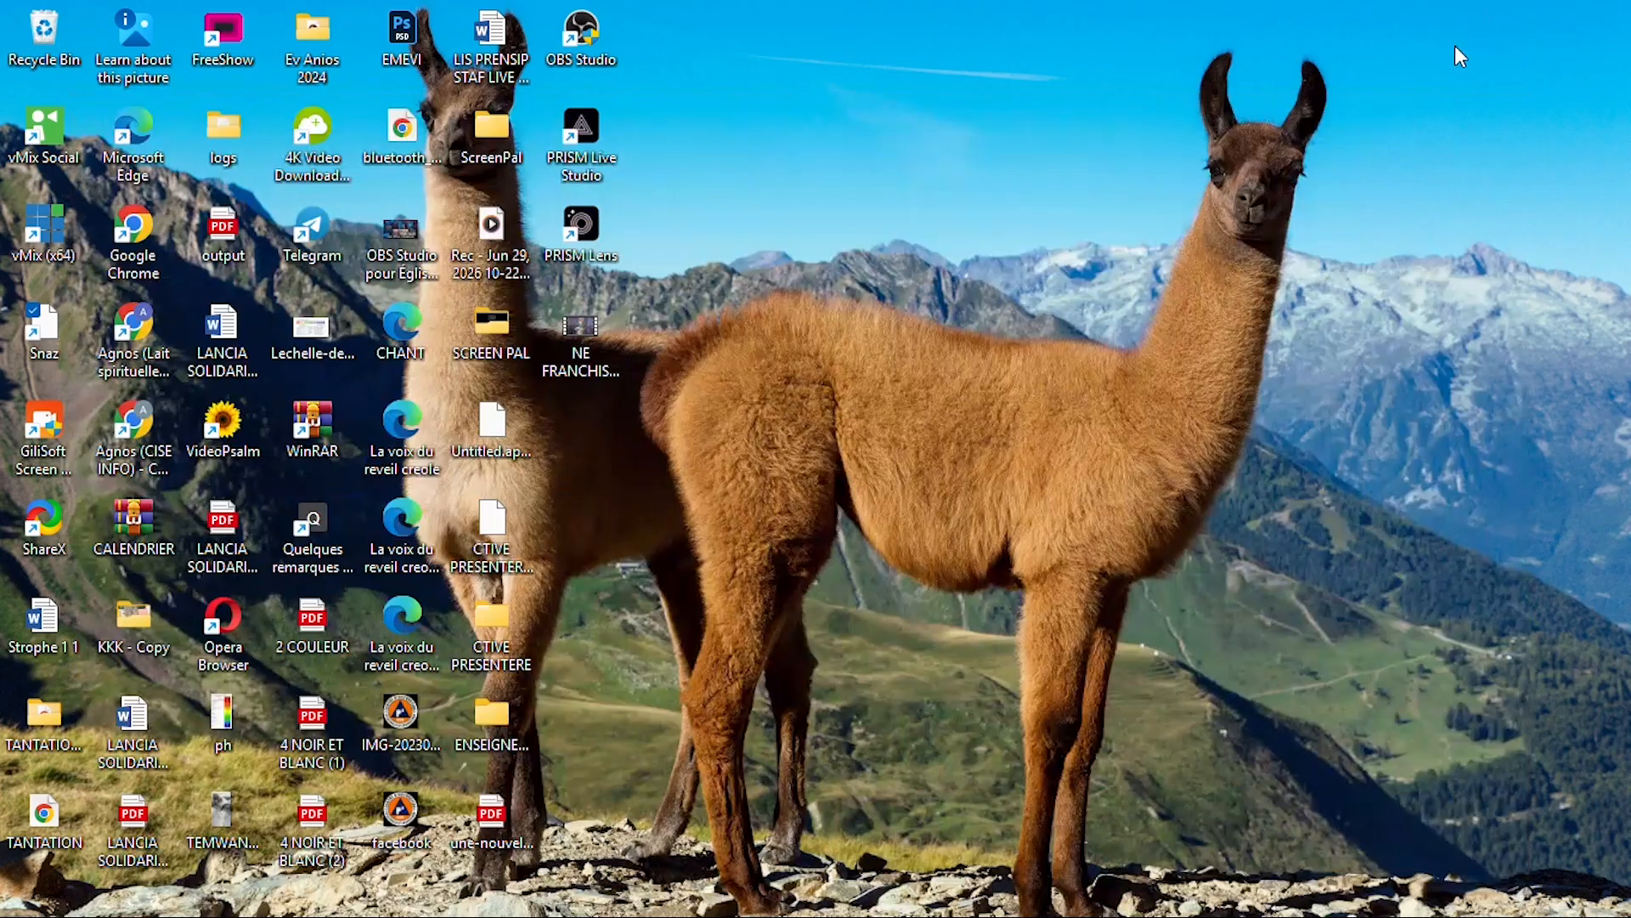
{"action": "mouse_move", "coordinate": [1495, 900]}
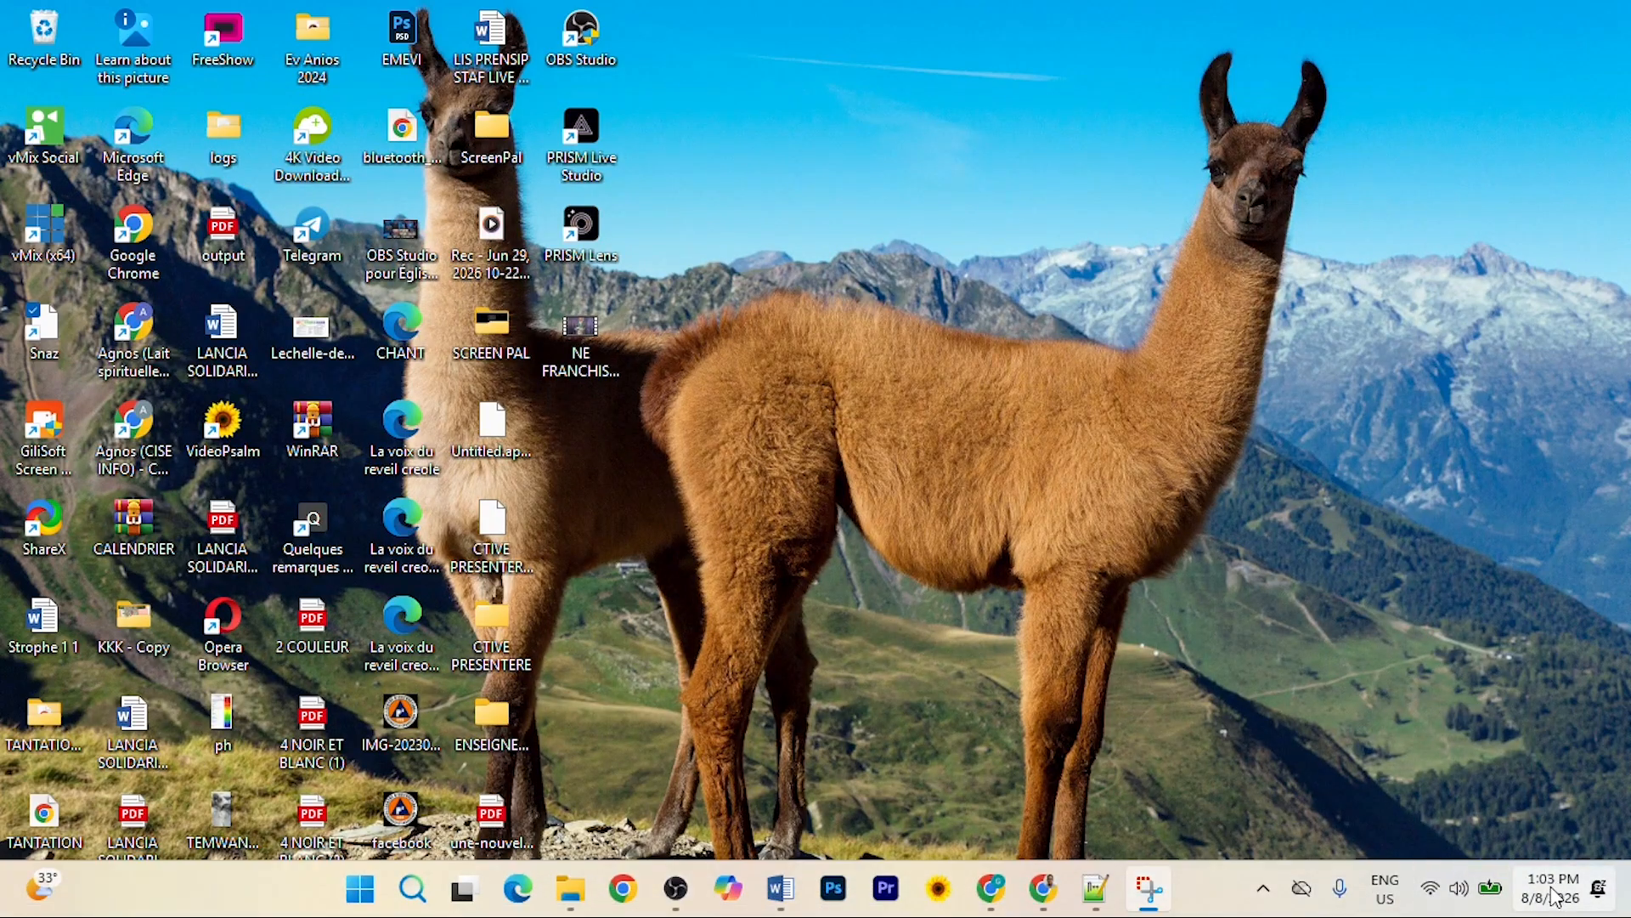
{"action": "mouse_move", "coordinate": [1559, 893]}
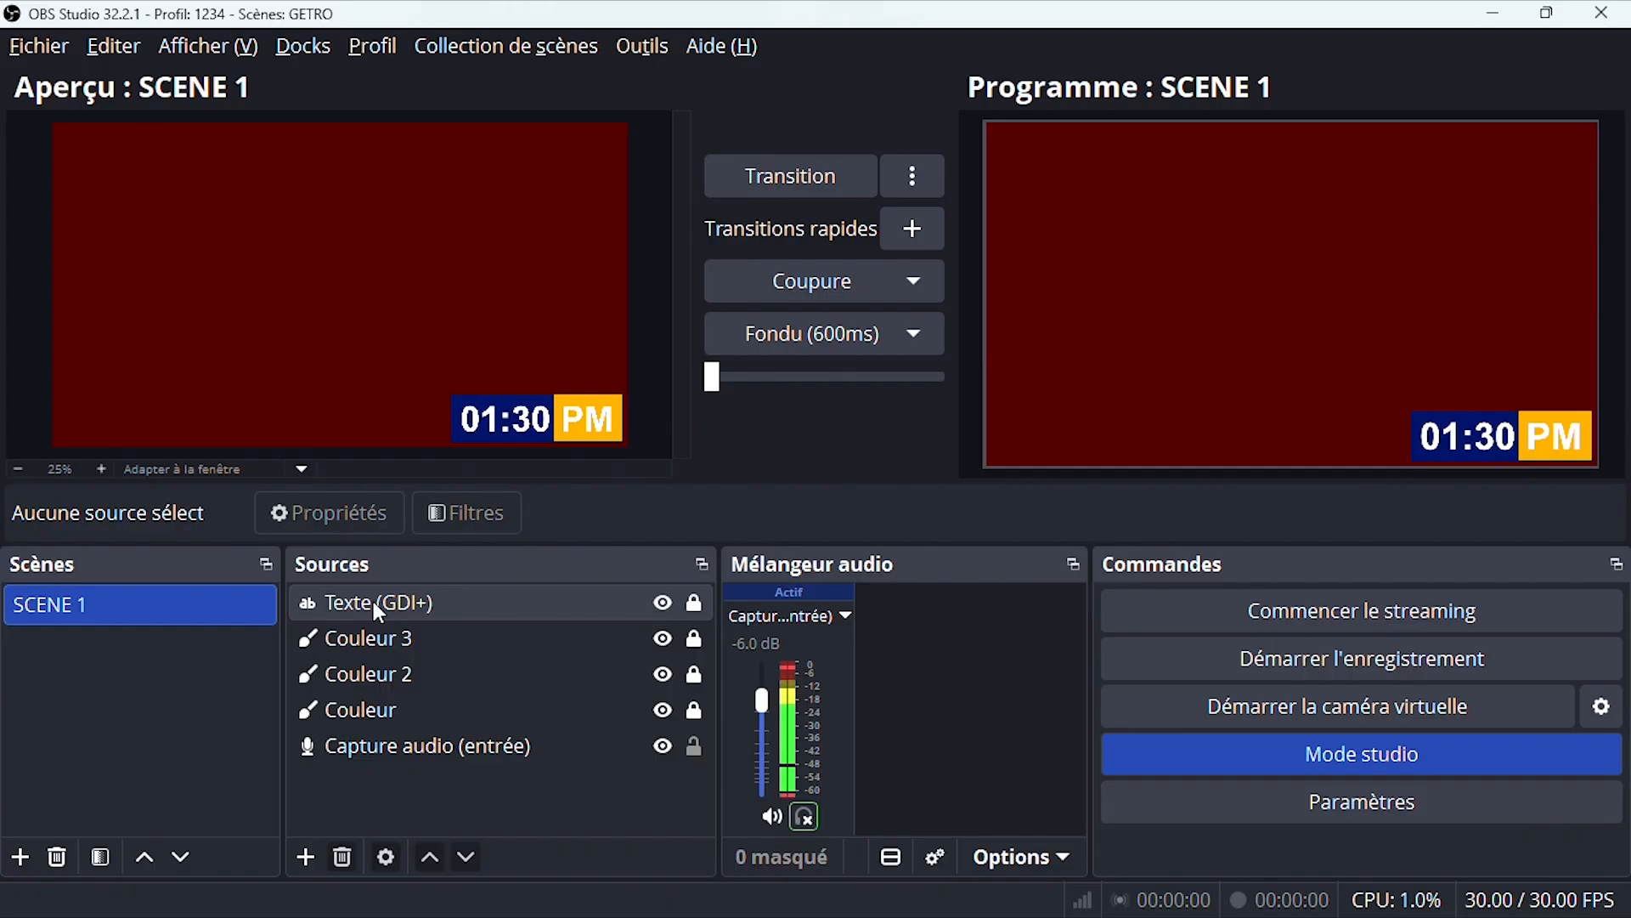
{"action": "left_click", "coordinate": [914, 184]}
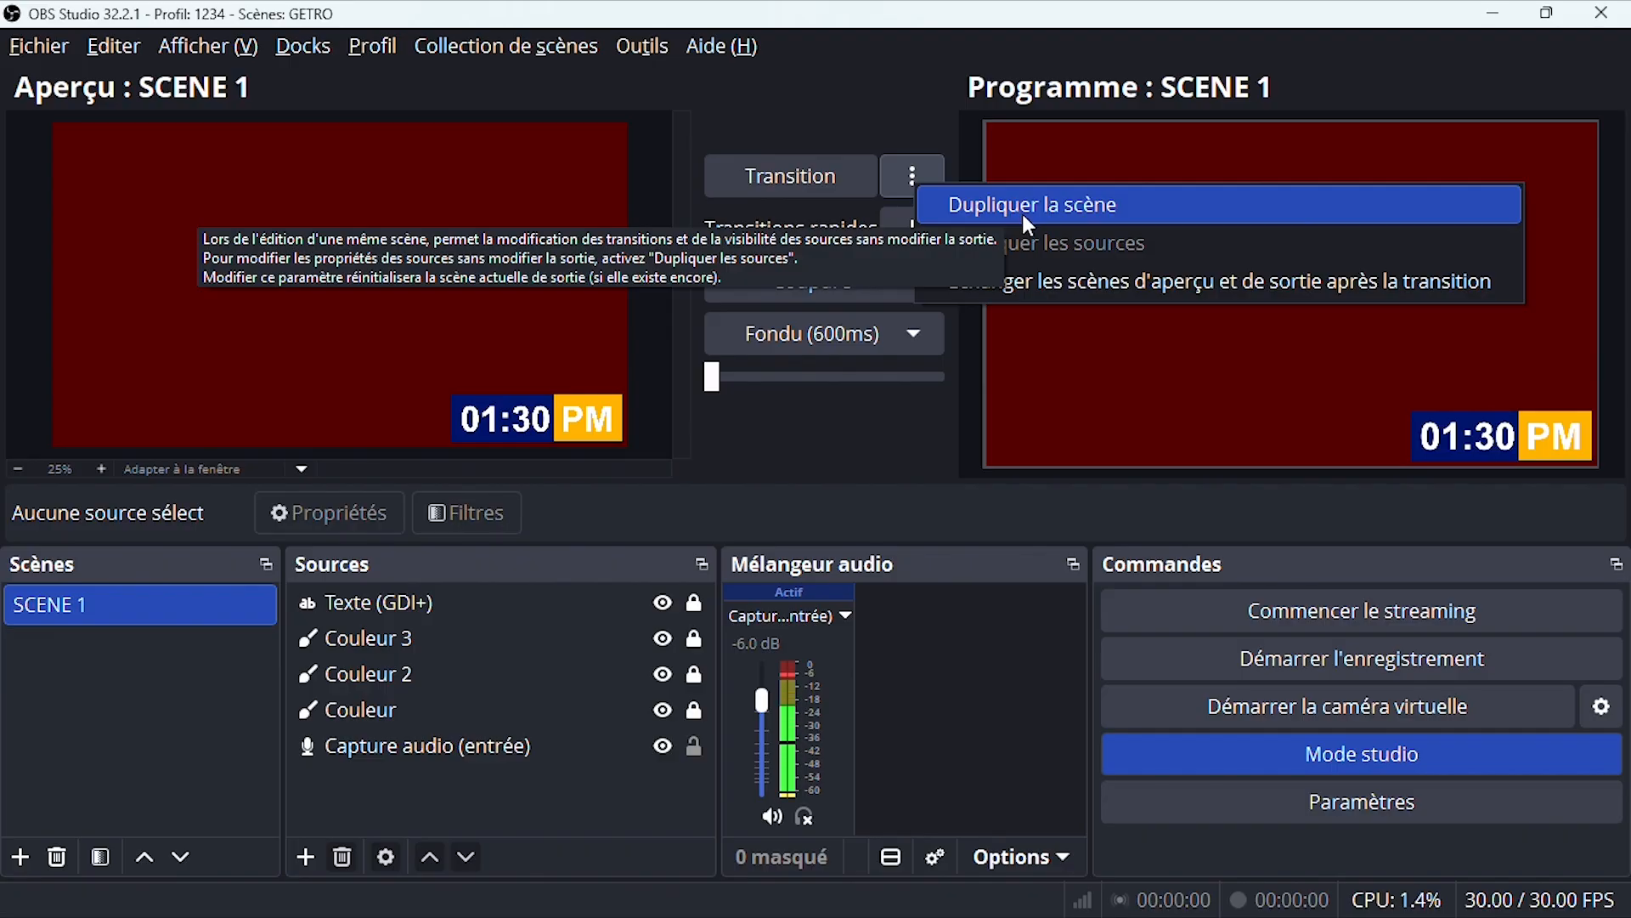
{"action": "left_click", "coordinate": [787, 117]}
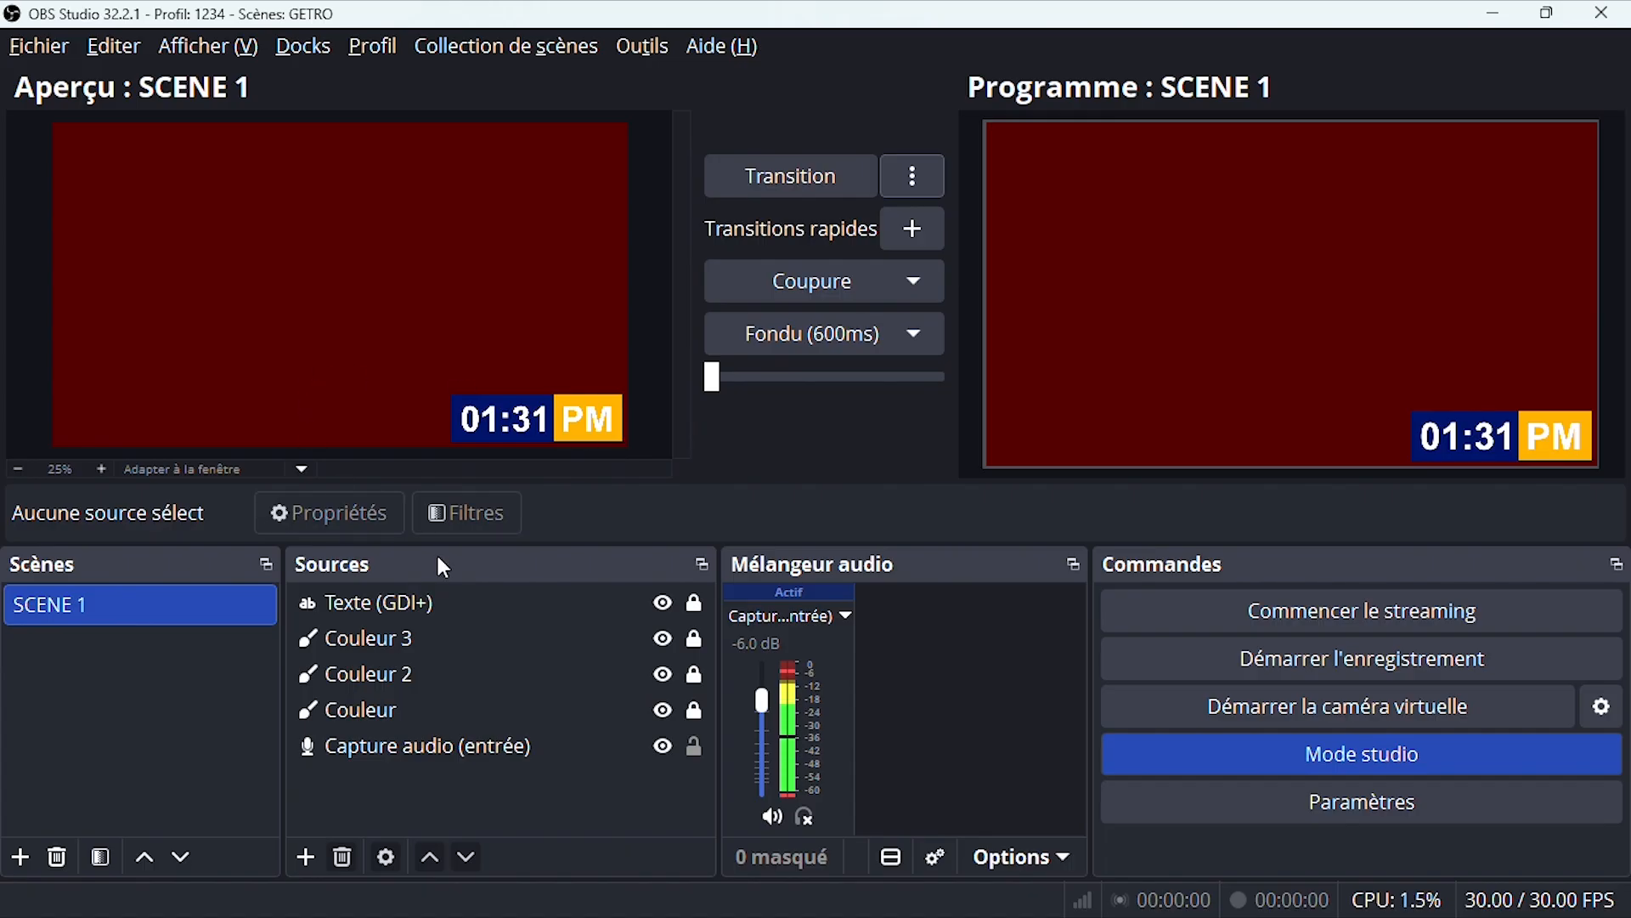
{"action": "left_click", "coordinate": [434, 604]}
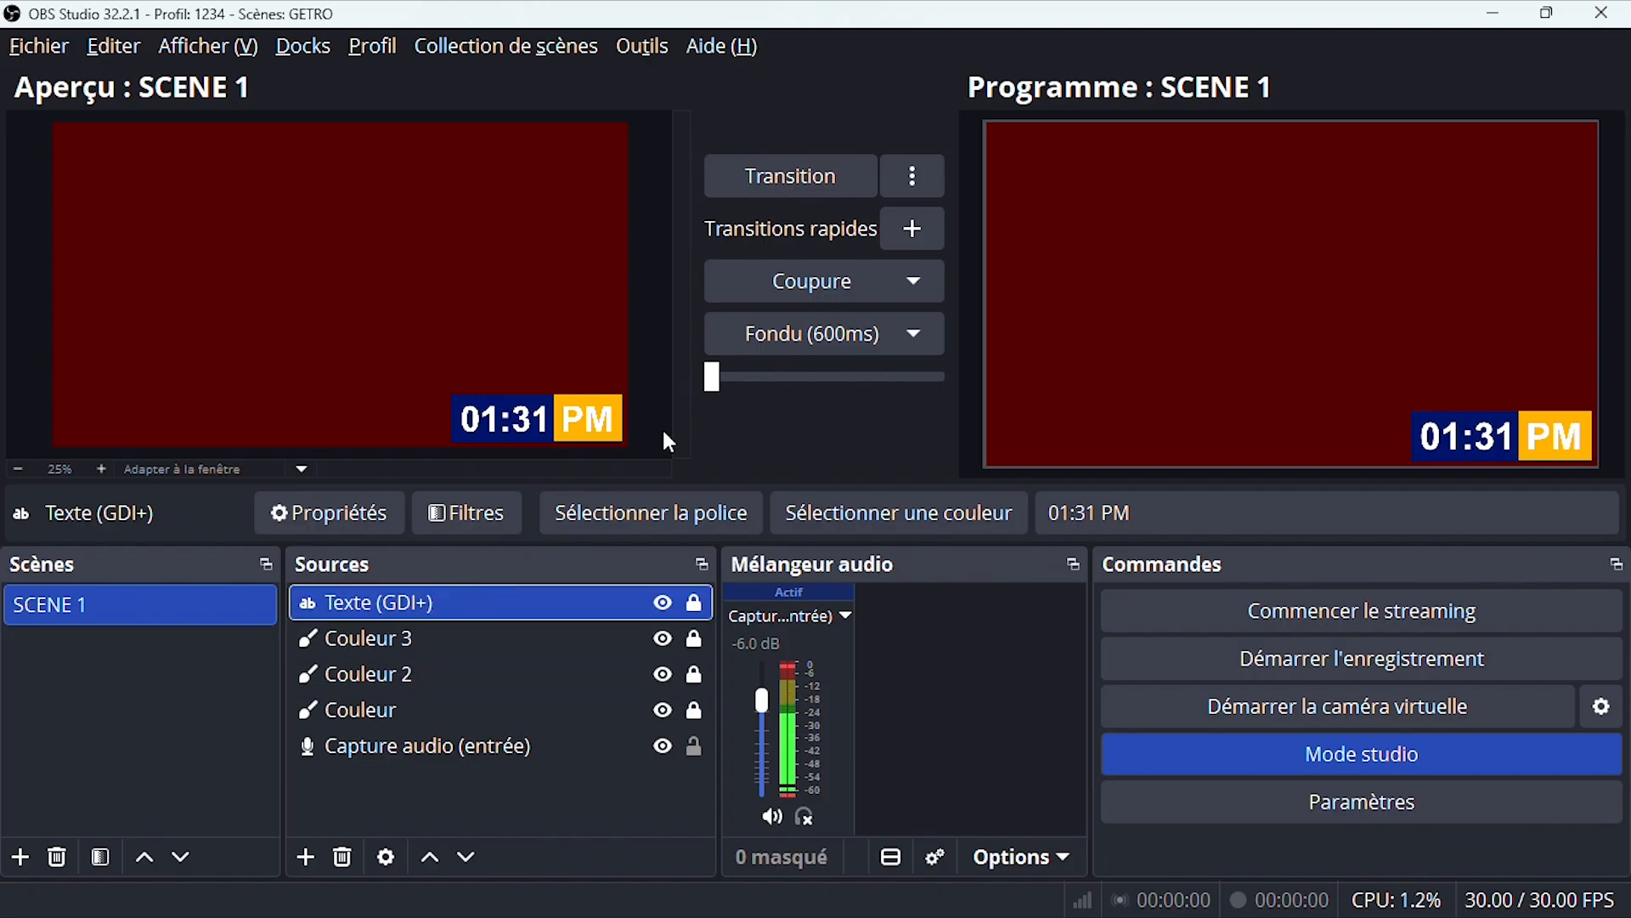
Step: Load the bundled clock-source.lua script alongside horloge.lua
{"action": "left_click", "coordinate": [639, 59]}
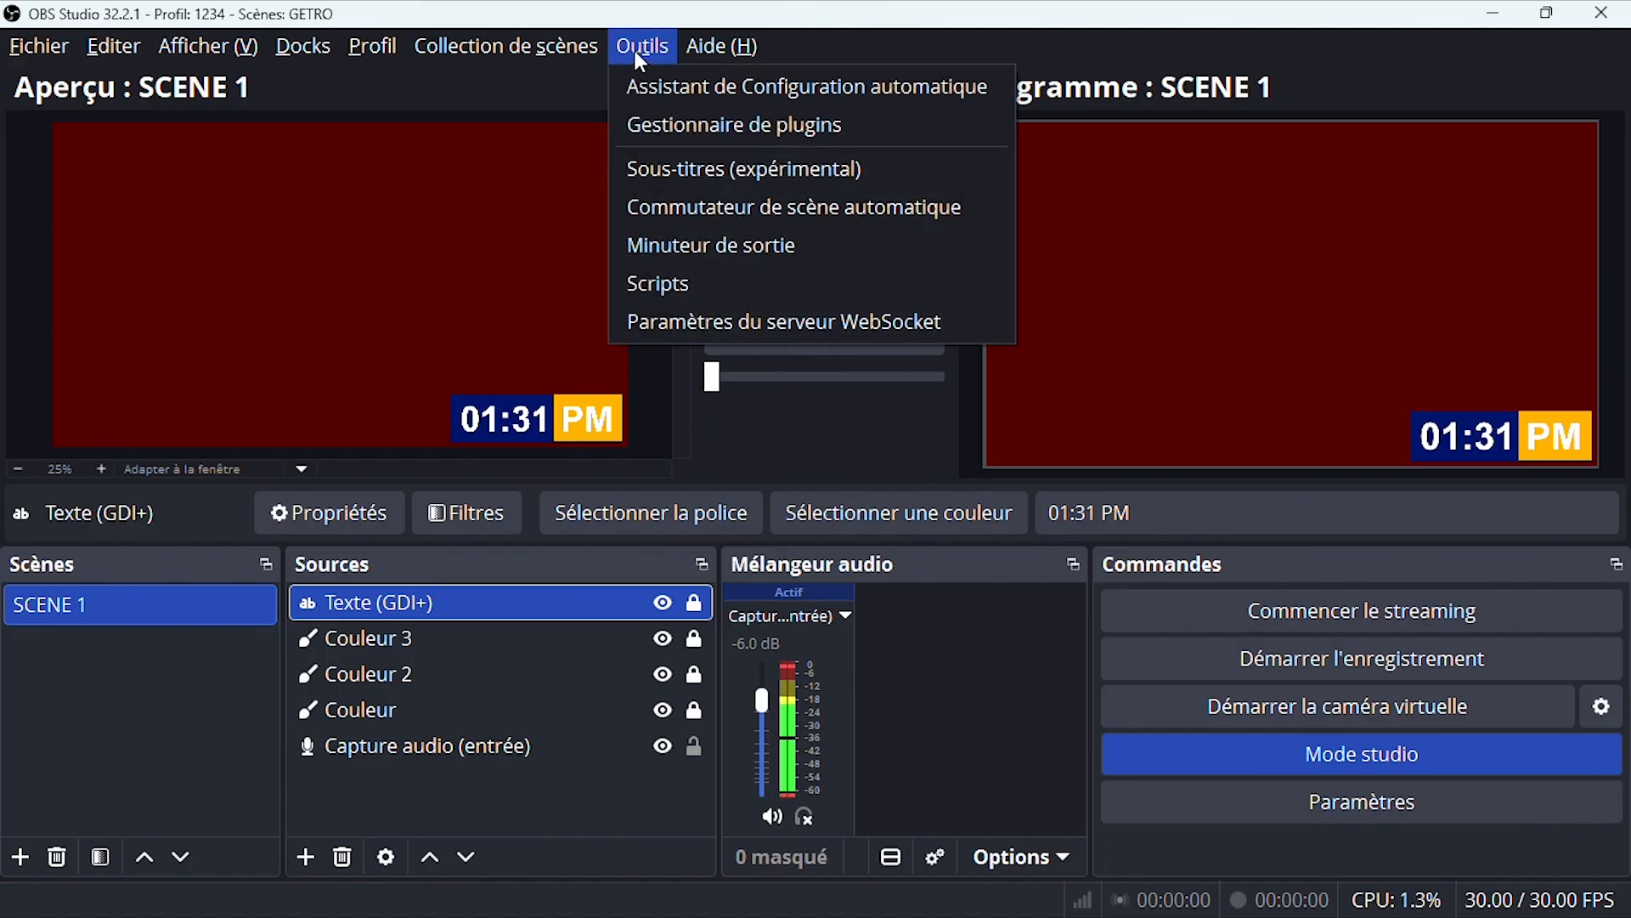
{"action": "left_click", "coordinate": [718, 281]}
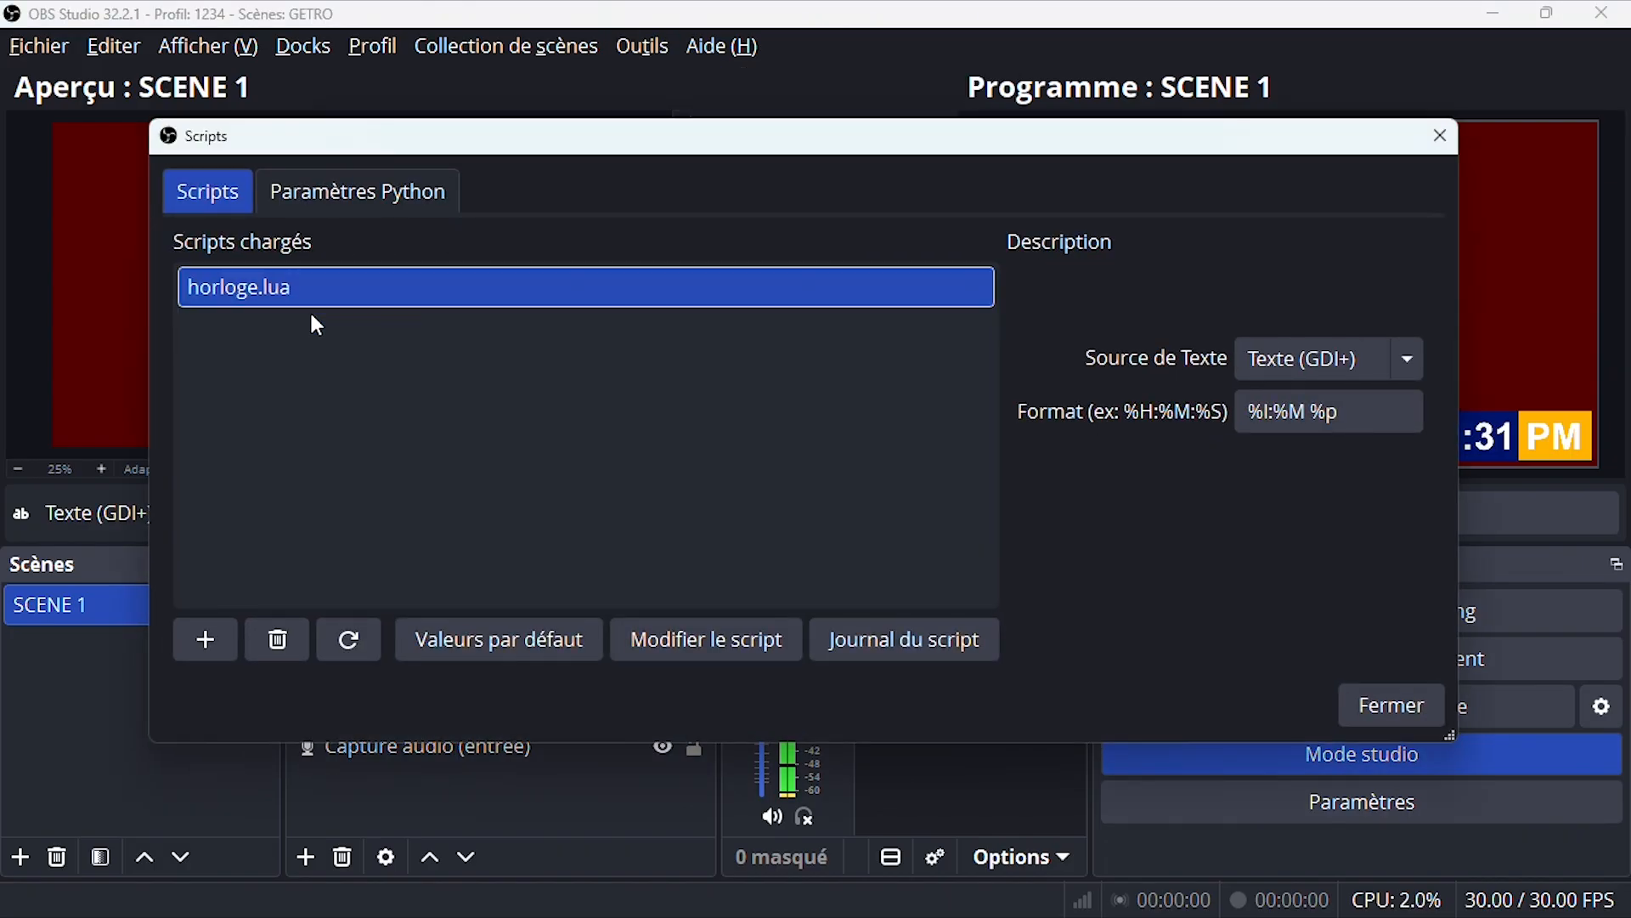
{"action": "right_click", "coordinate": [331, 429]}
{"action": "left_click", "coordinate": [359, 448]}
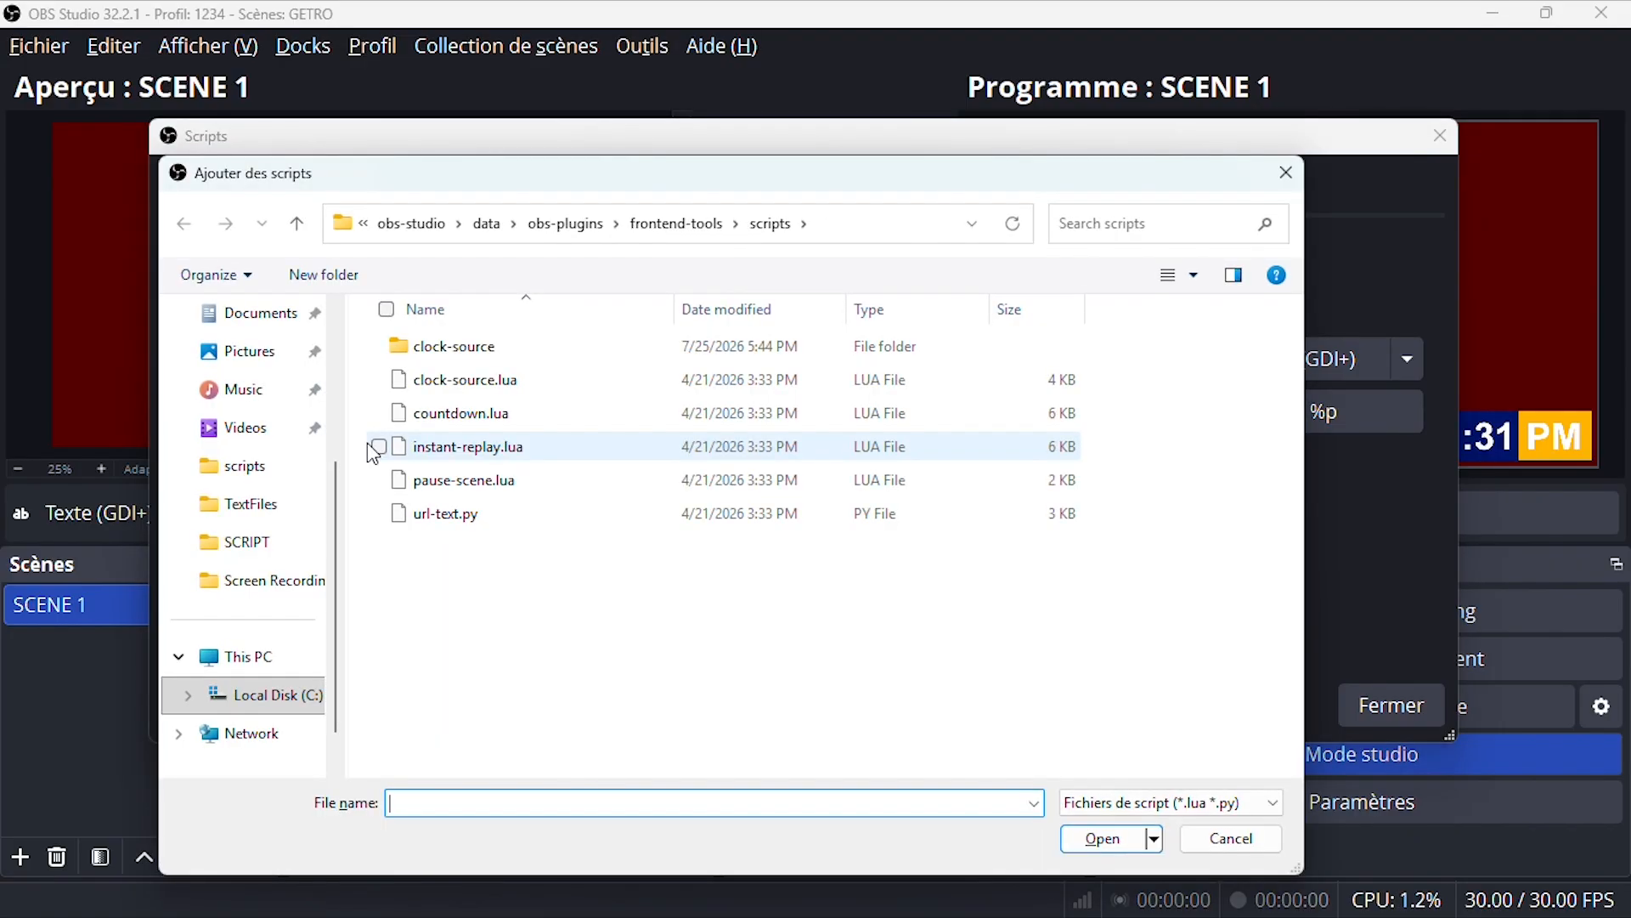
{"action": "left_click", "coordinate": [504, 391]}
{"action": "left_click", "coordinate": [1099, 842]}
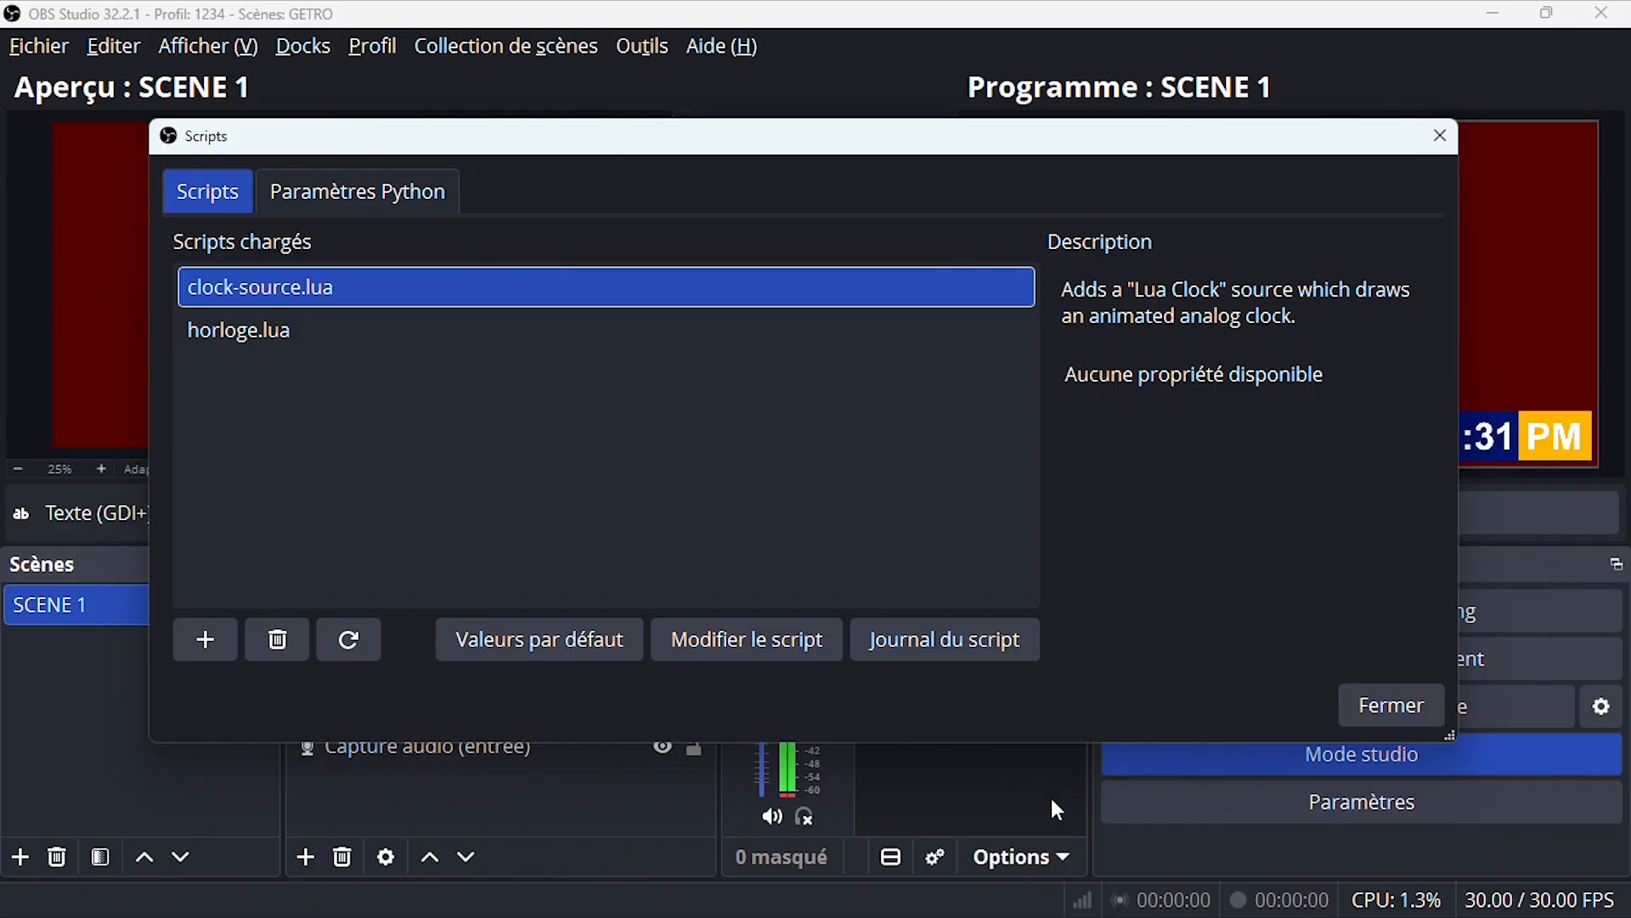
Step: Compare the properties of the horloge.lua and clock-source.lua scripts, and close the script manager
{"action": "left_click", "coordinate": [243, 336]}
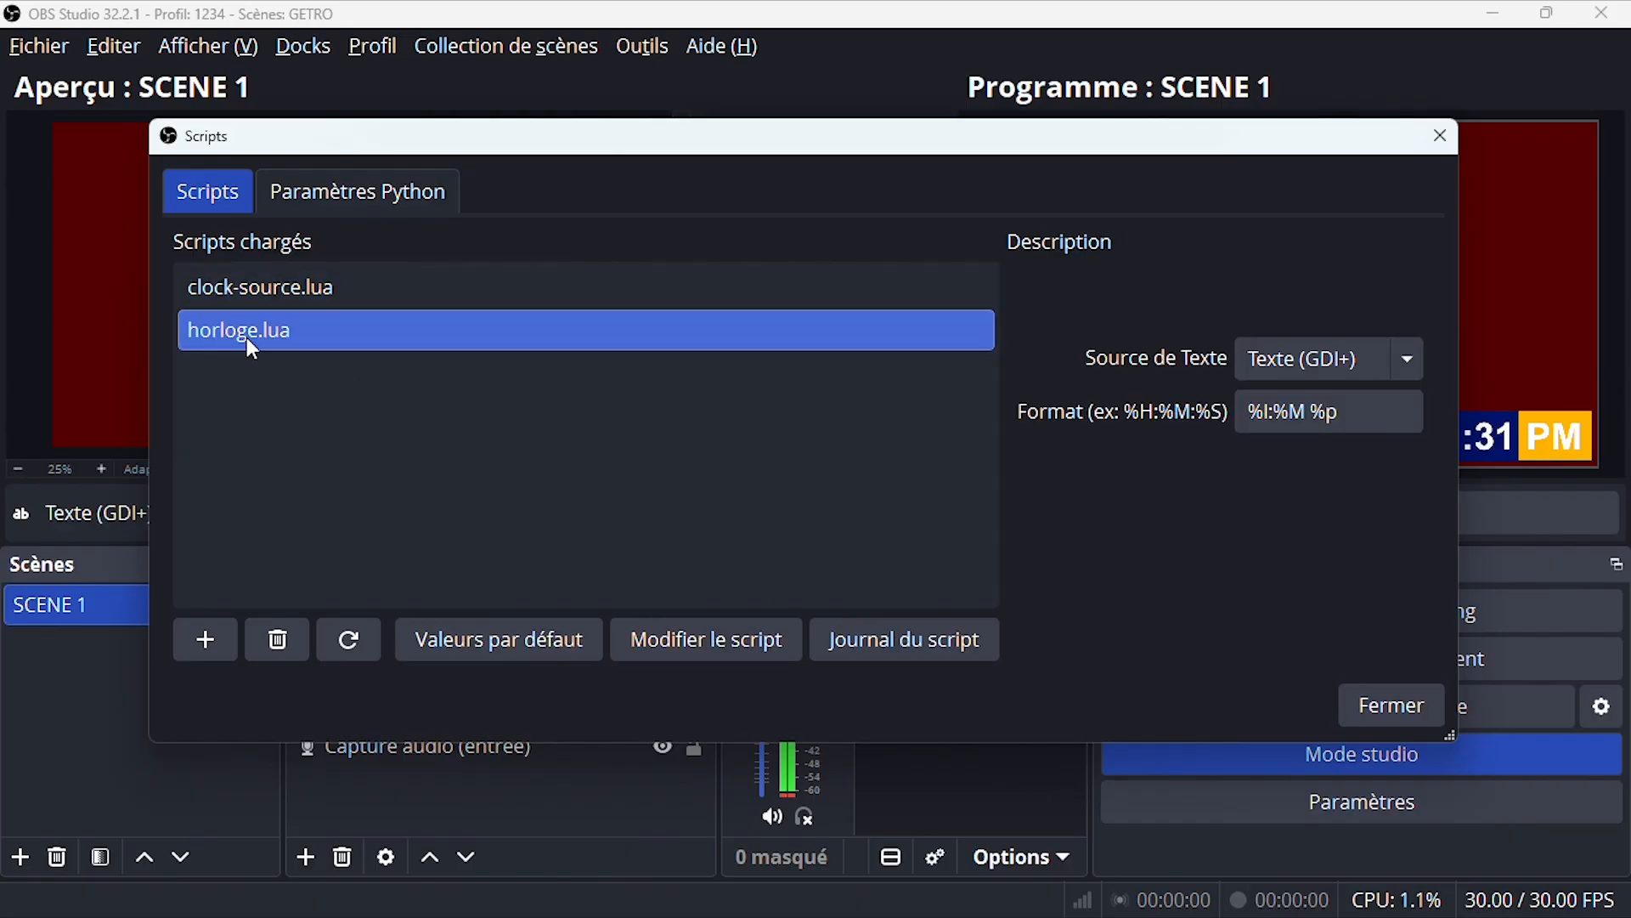
{"action": "left_click", "coordinate": [302, 278]}
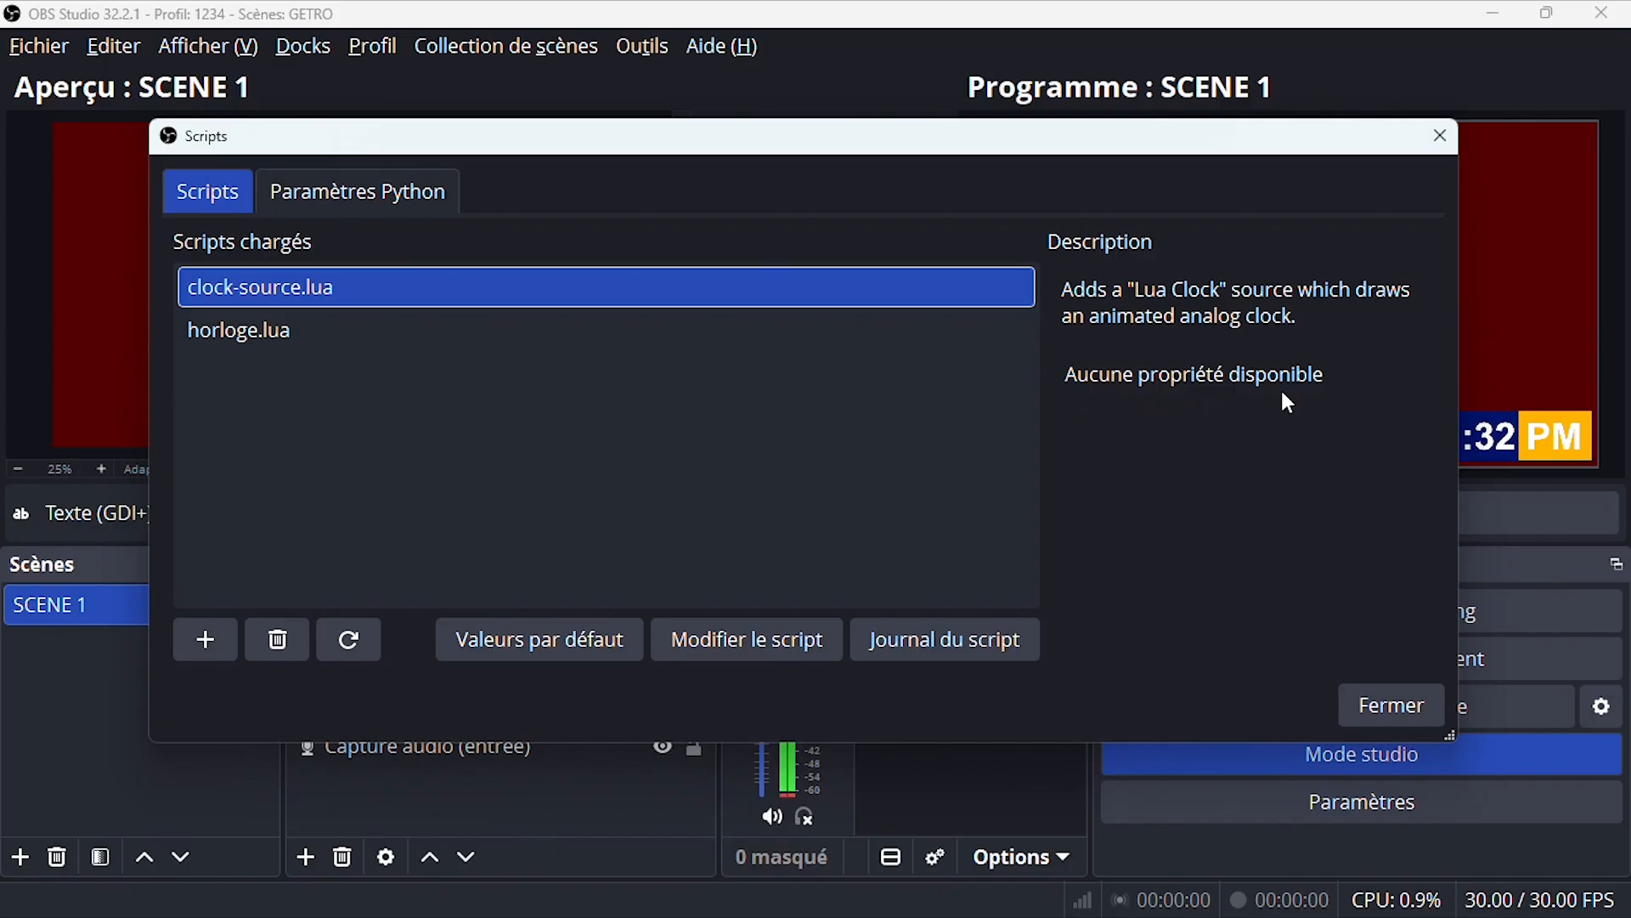
{"action": "left_click", "coordinate": [1413, 703]}
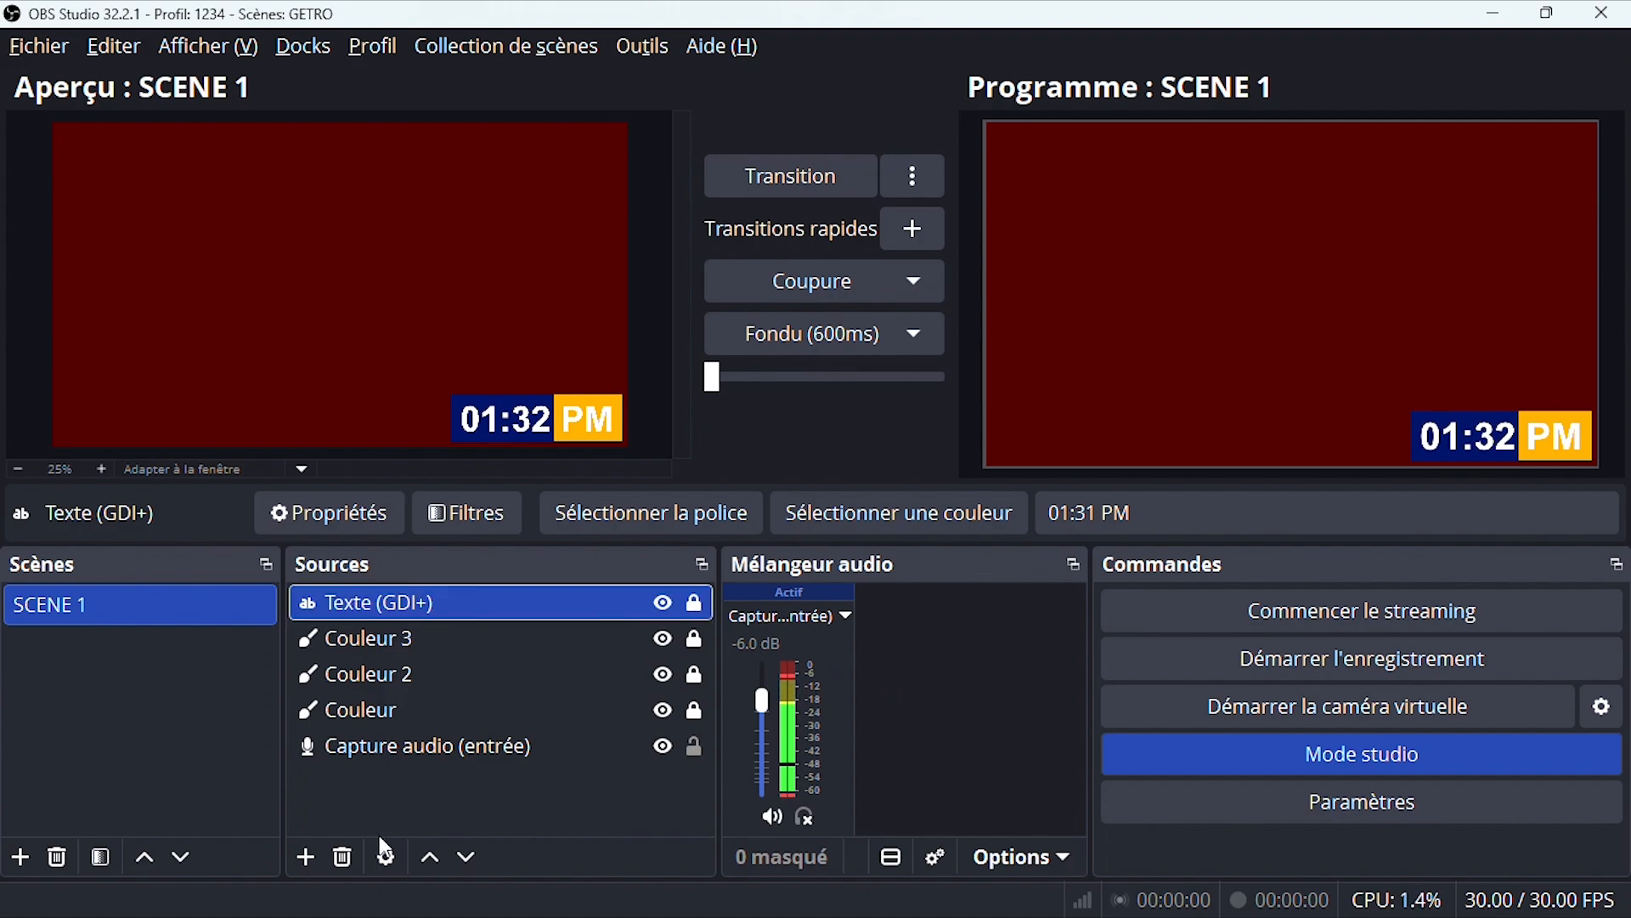
Step: Add a new Lua Clock source to SCENE 1 with its default properties
{"action": "left_click", "coordinate": [306, 856]}
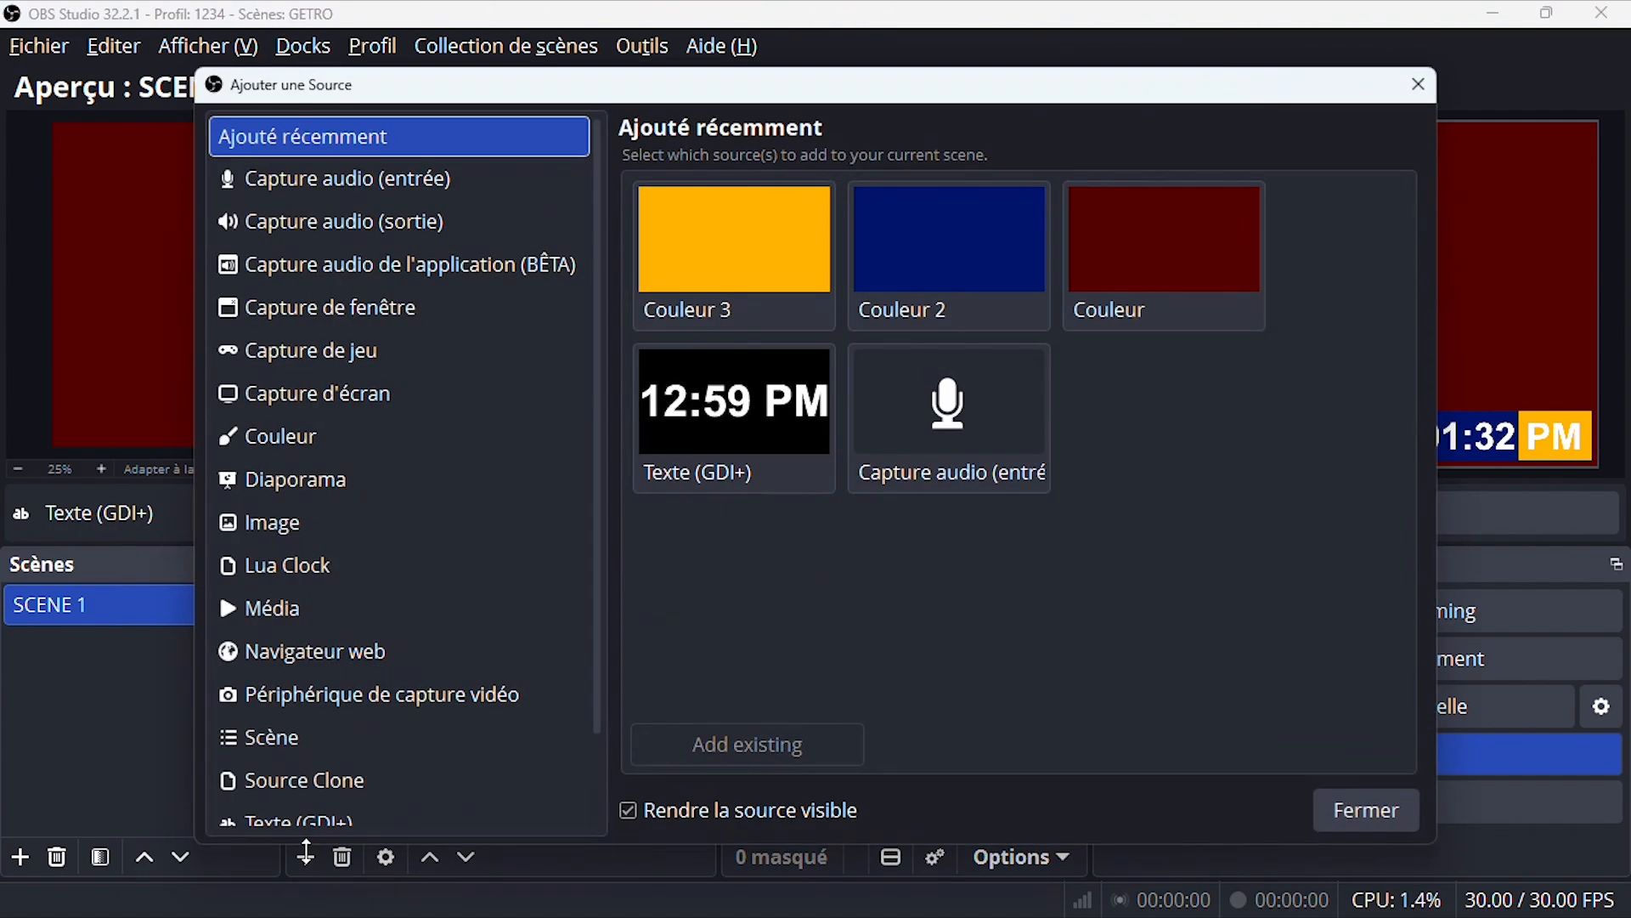
{"action": "left_click", "coordinate": [325, 574]}
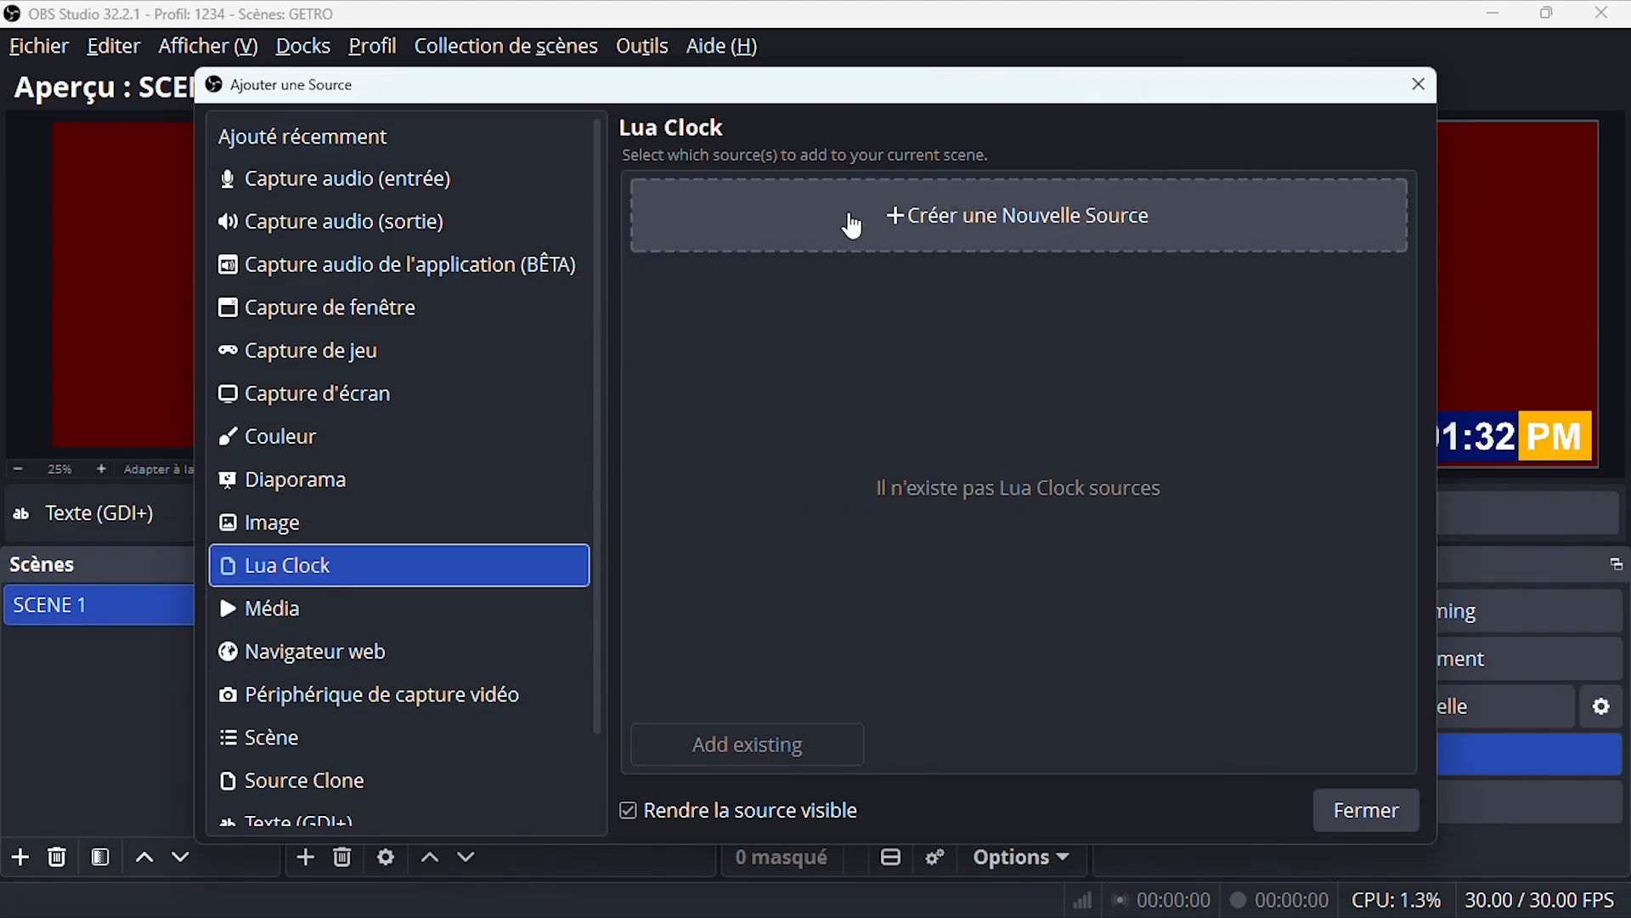
{"action": "left_click", "coordinate": [950, 223]}
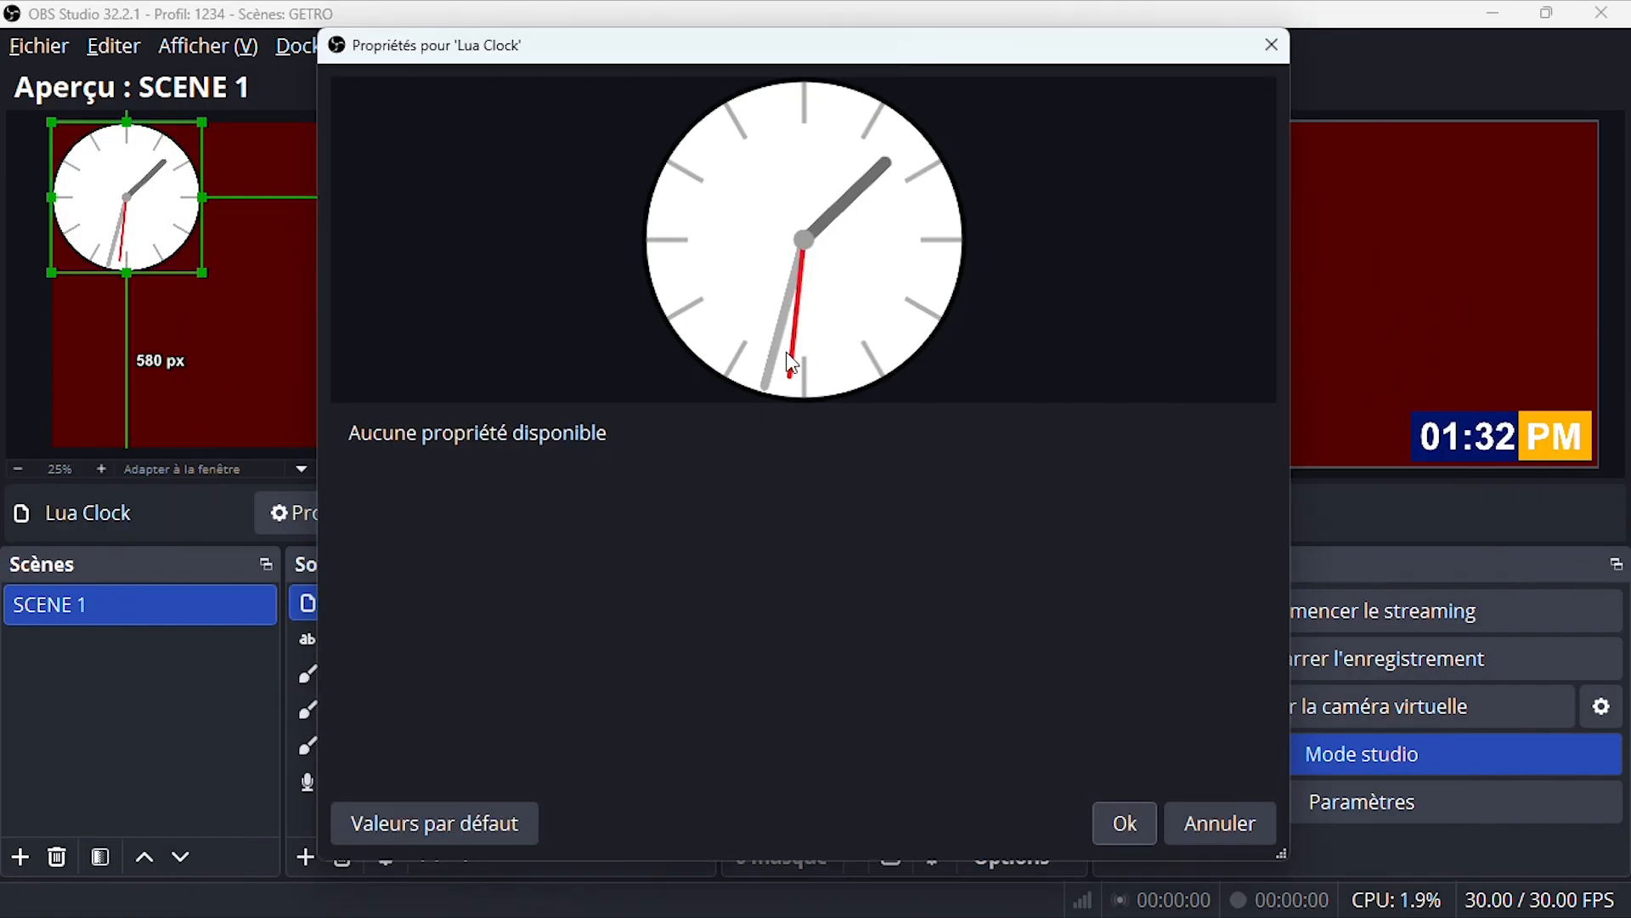
{"action": "left_click", "coordinate": [1121, 821]}
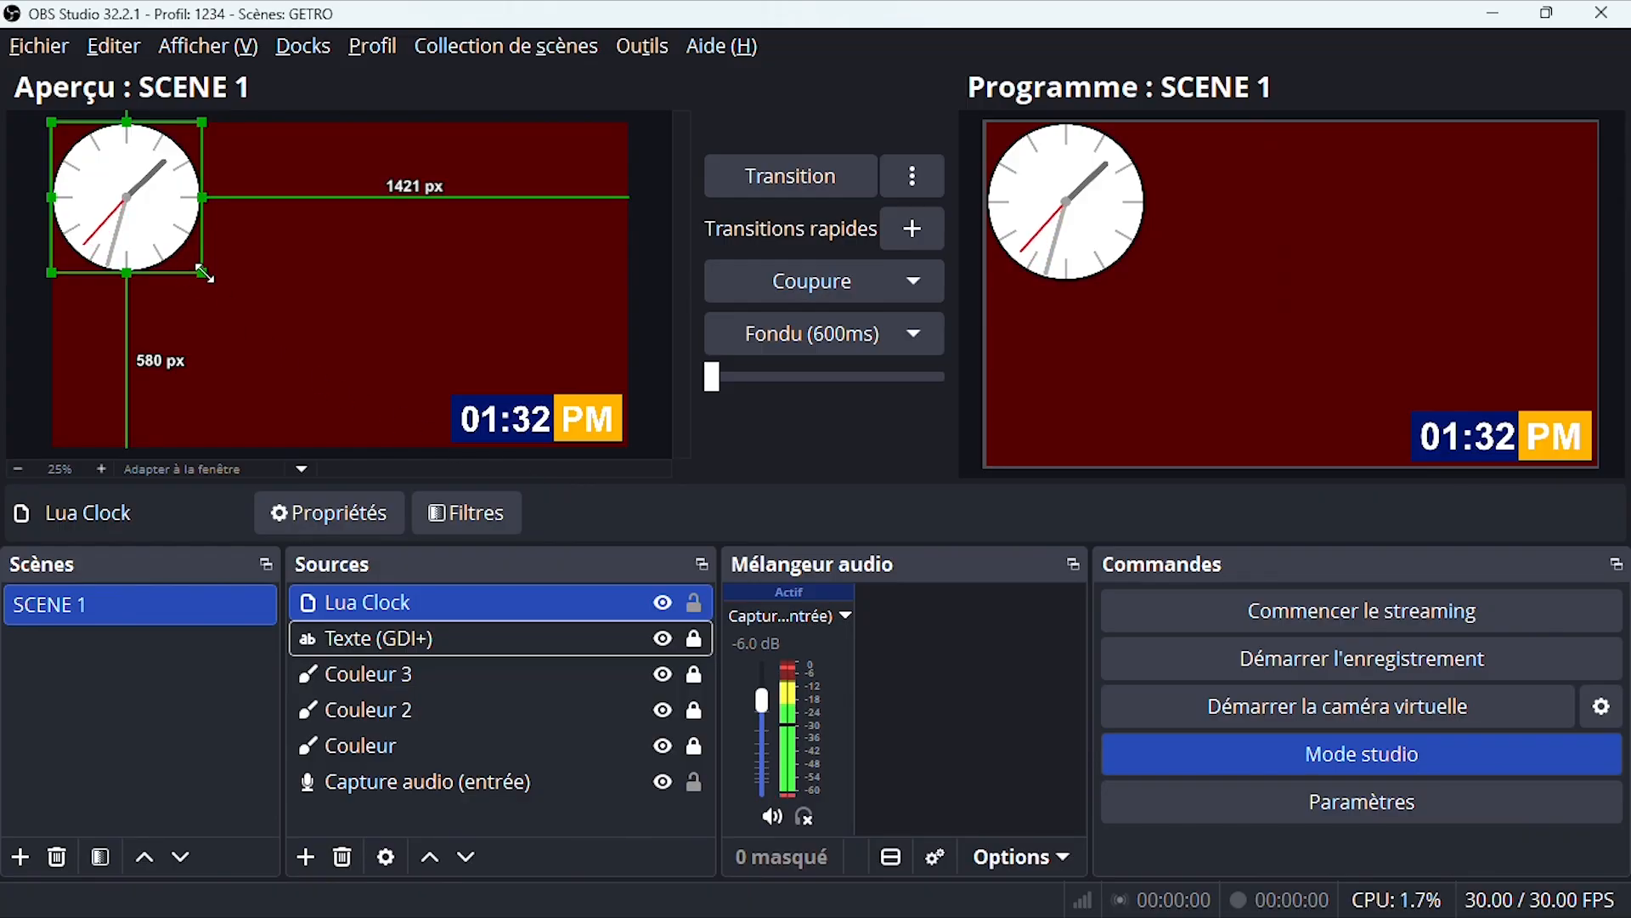
Step: Resize the analog clock and place it about 263 px from the left and 266 px from the top of the canvas
{"action": "left_click_drag", "start_coordinate": [203, 274], "coordinate": [372, 284]}
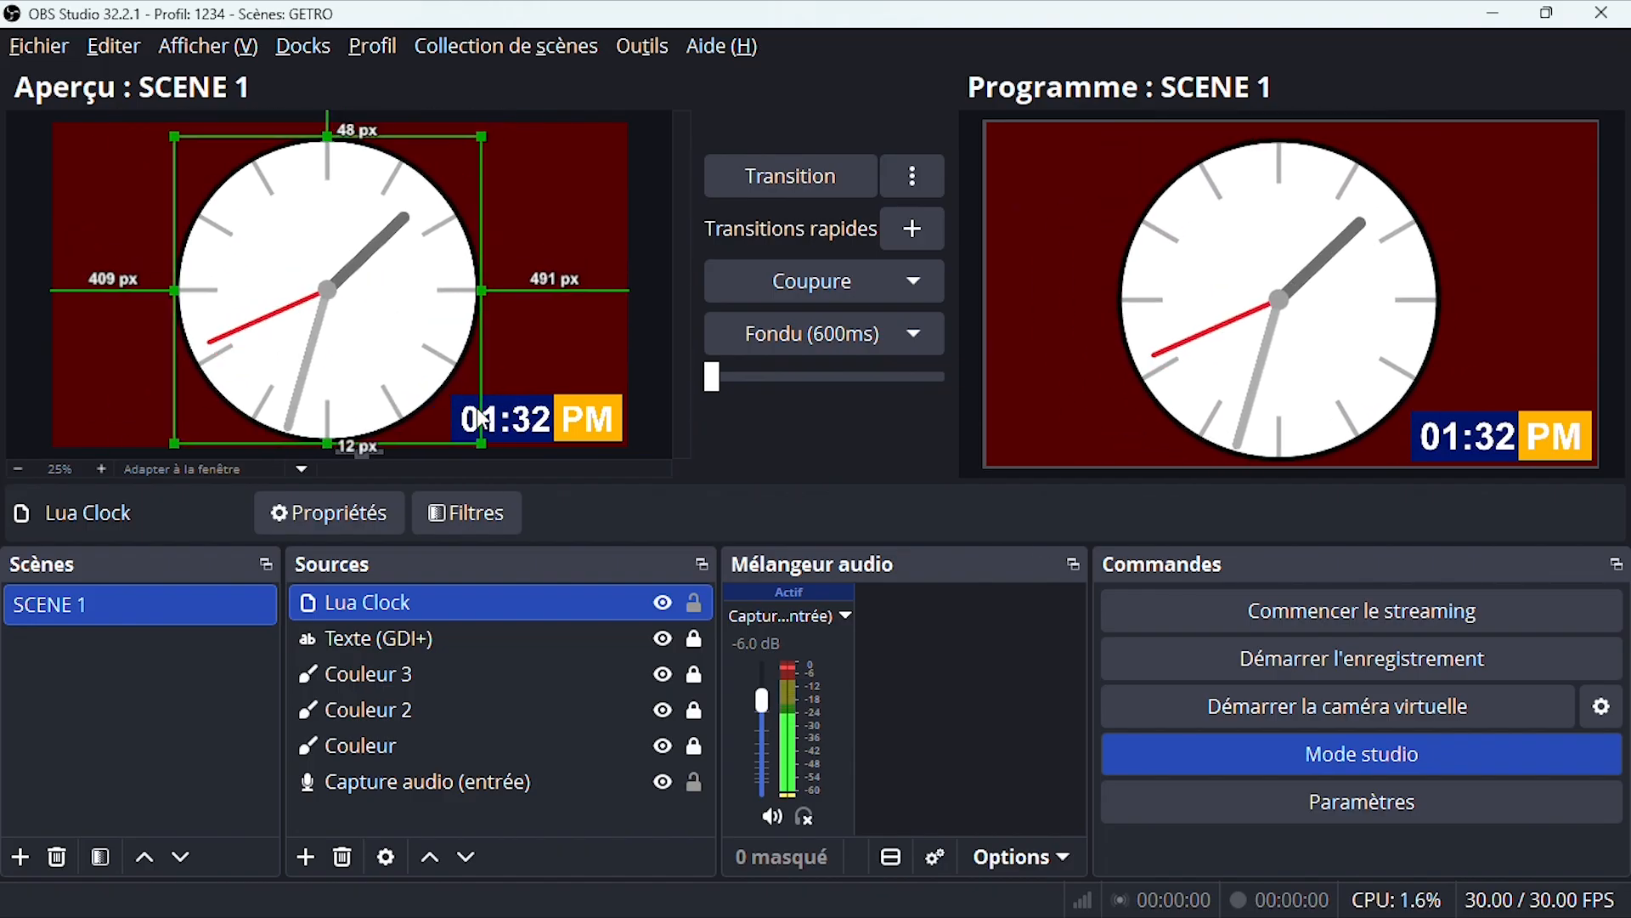
{"action": "left_click_drag", "start_coordinate": [482, 437], "coordinate": [376, 338]}
{"action": "mouse_move", "coordinate": [317, 272]}
{"action": "left_mouse_down"}
{"action": "mouse_move", "coordinate": [391, 257]}
{"action": "mouse_move", "coordinate": [526, 267]}
{"action": "mouse_move", "coordinate": [310, 279]}
{"action": "left_mouse_up"}
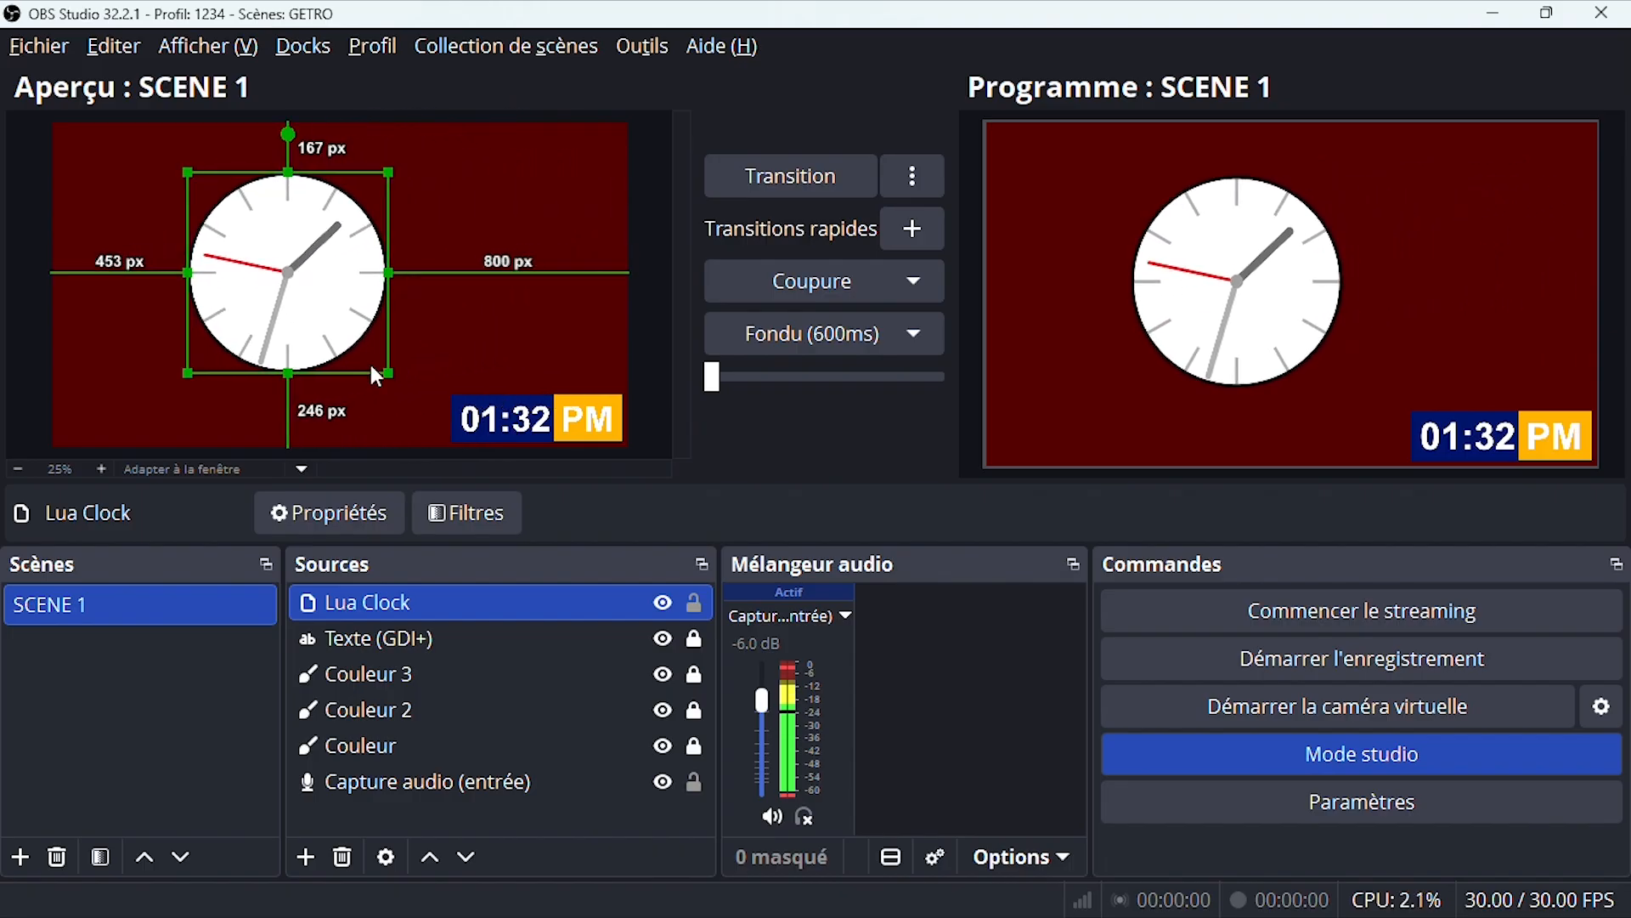
{"action": "mouse_move", "coordinate": [386, 371]}
{"action": "left_mouse_down"}
{"action": "mouse_move", "coordinate": [266, 279]}
{"action": "mouse_move", "coordinate": [226, 212]}
{"action": "mouse_move", "coordinate": [402, 360]}
{"action": "left_mouse_up"}
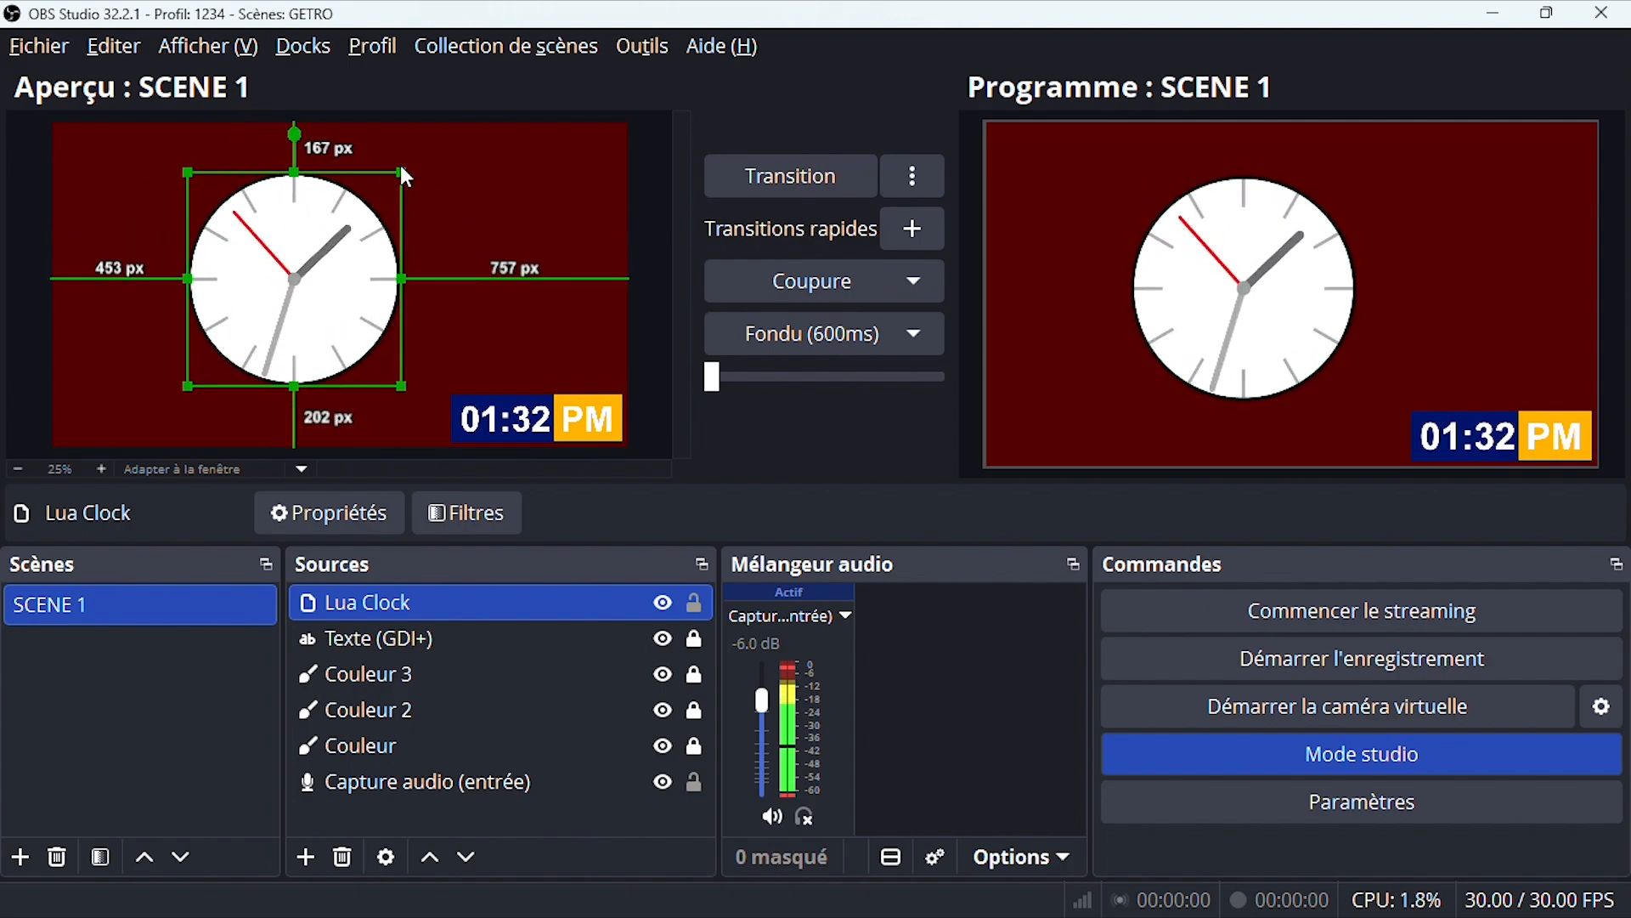
{"action": "left_click_drag", "start_coordinate": [398, 170], "coordinate": [323, 246]}
{"action": "left_click_drag", "start_coordinate": [309, 313], "coordinate": [251, 268]}
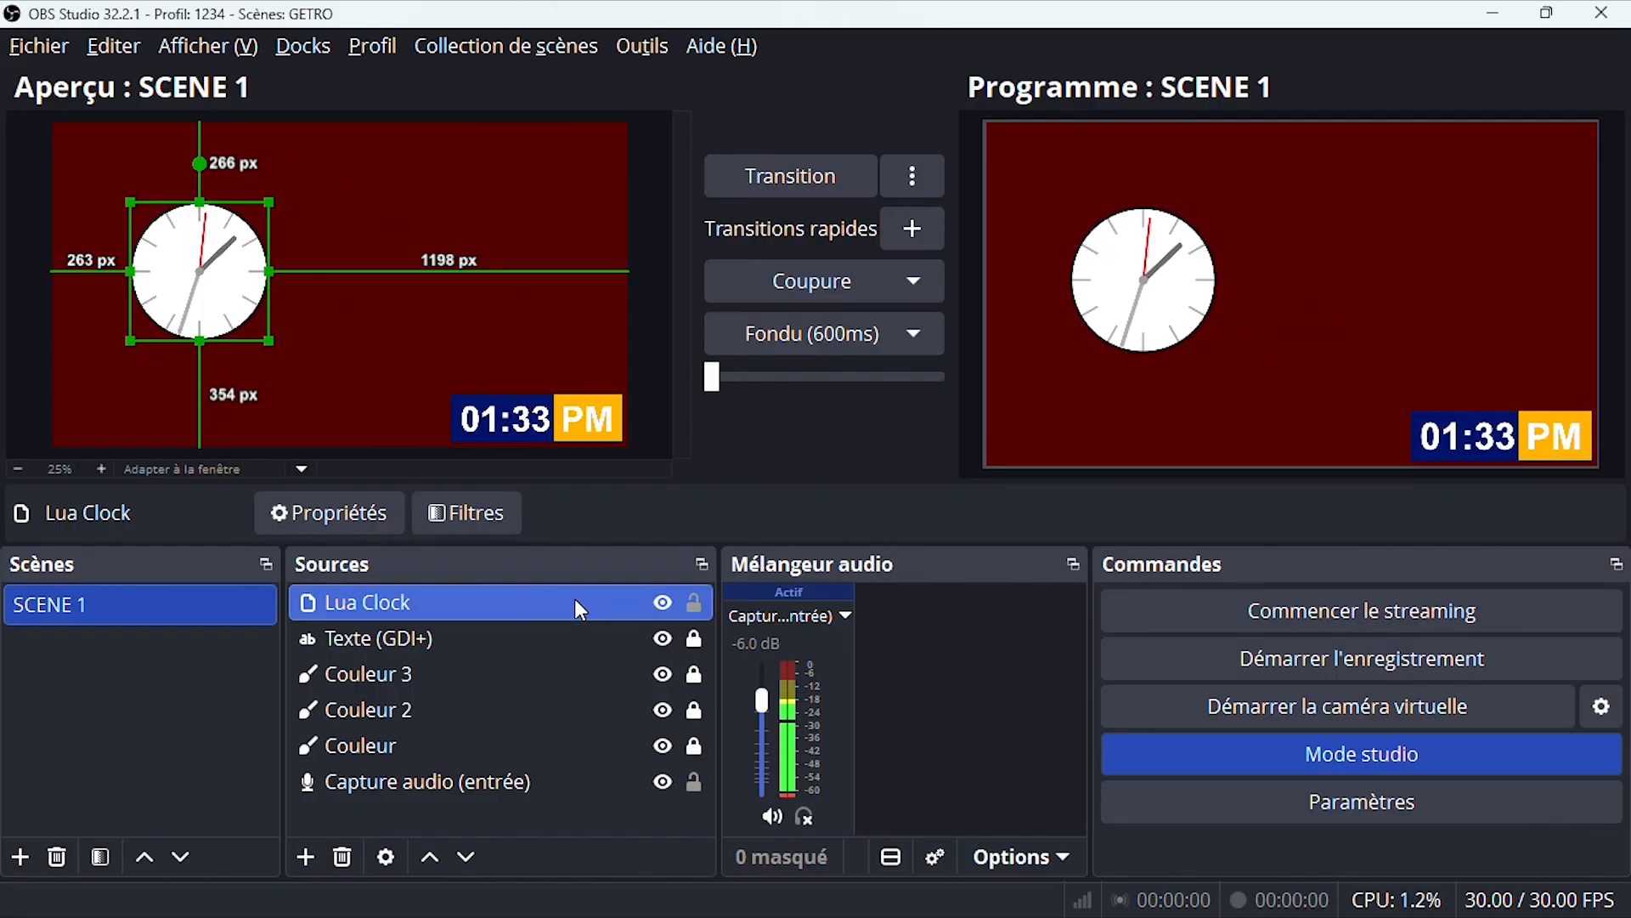
Step: Delete the Lua Clock source from SCENE 1
{"action": "key", "text": "Delete"}
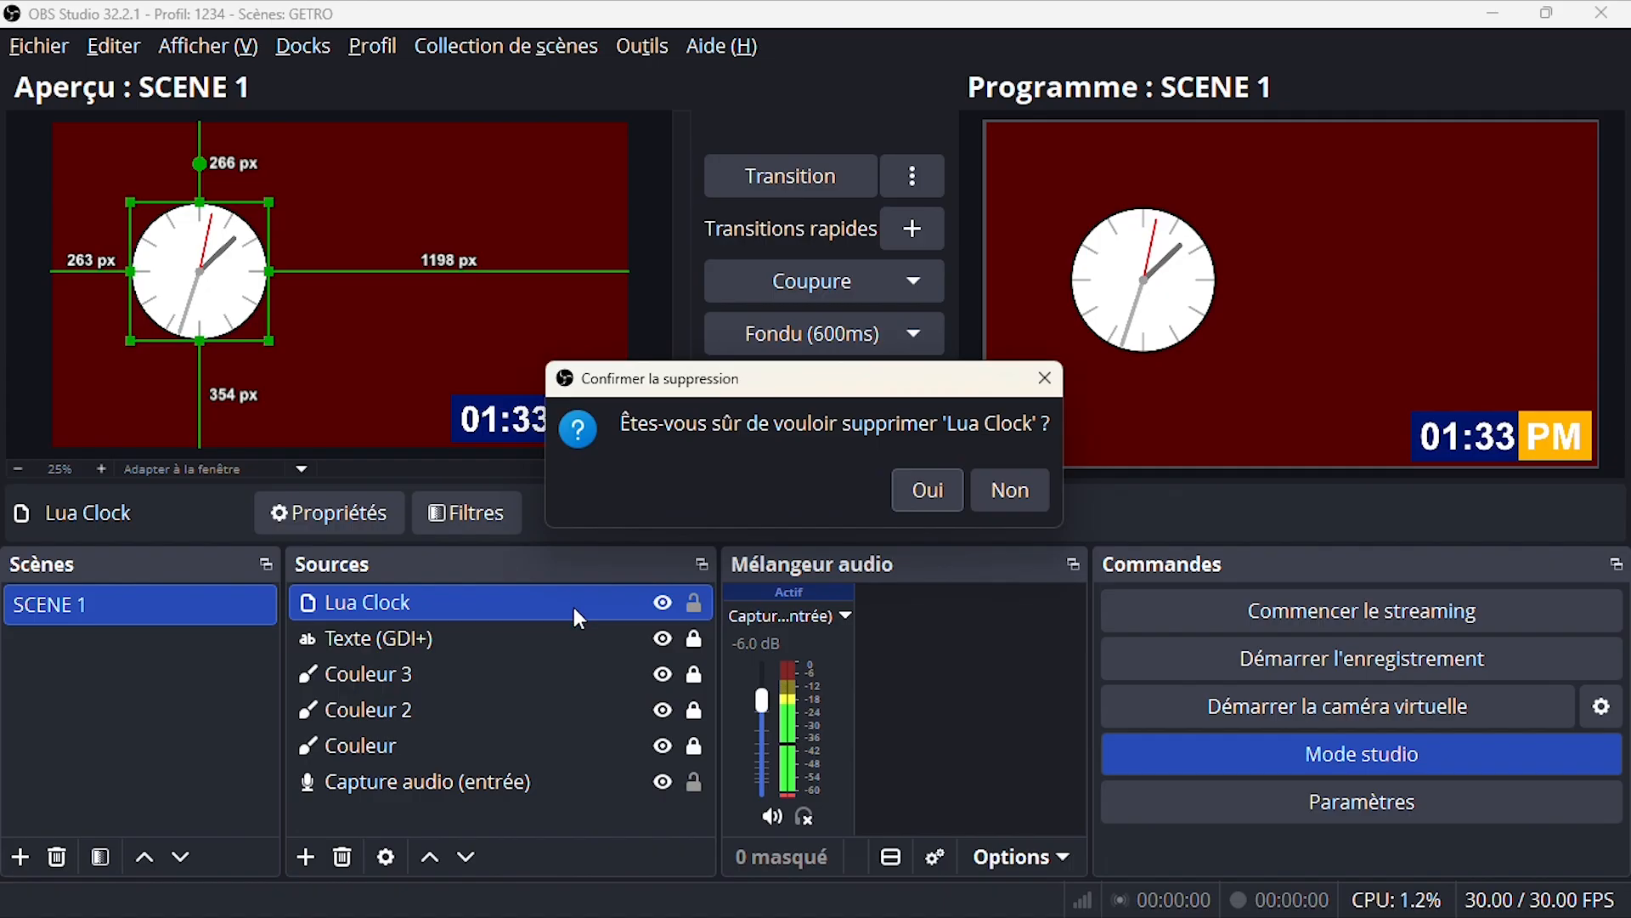
{"action": "left_click", "coordinate": [908, 490]}
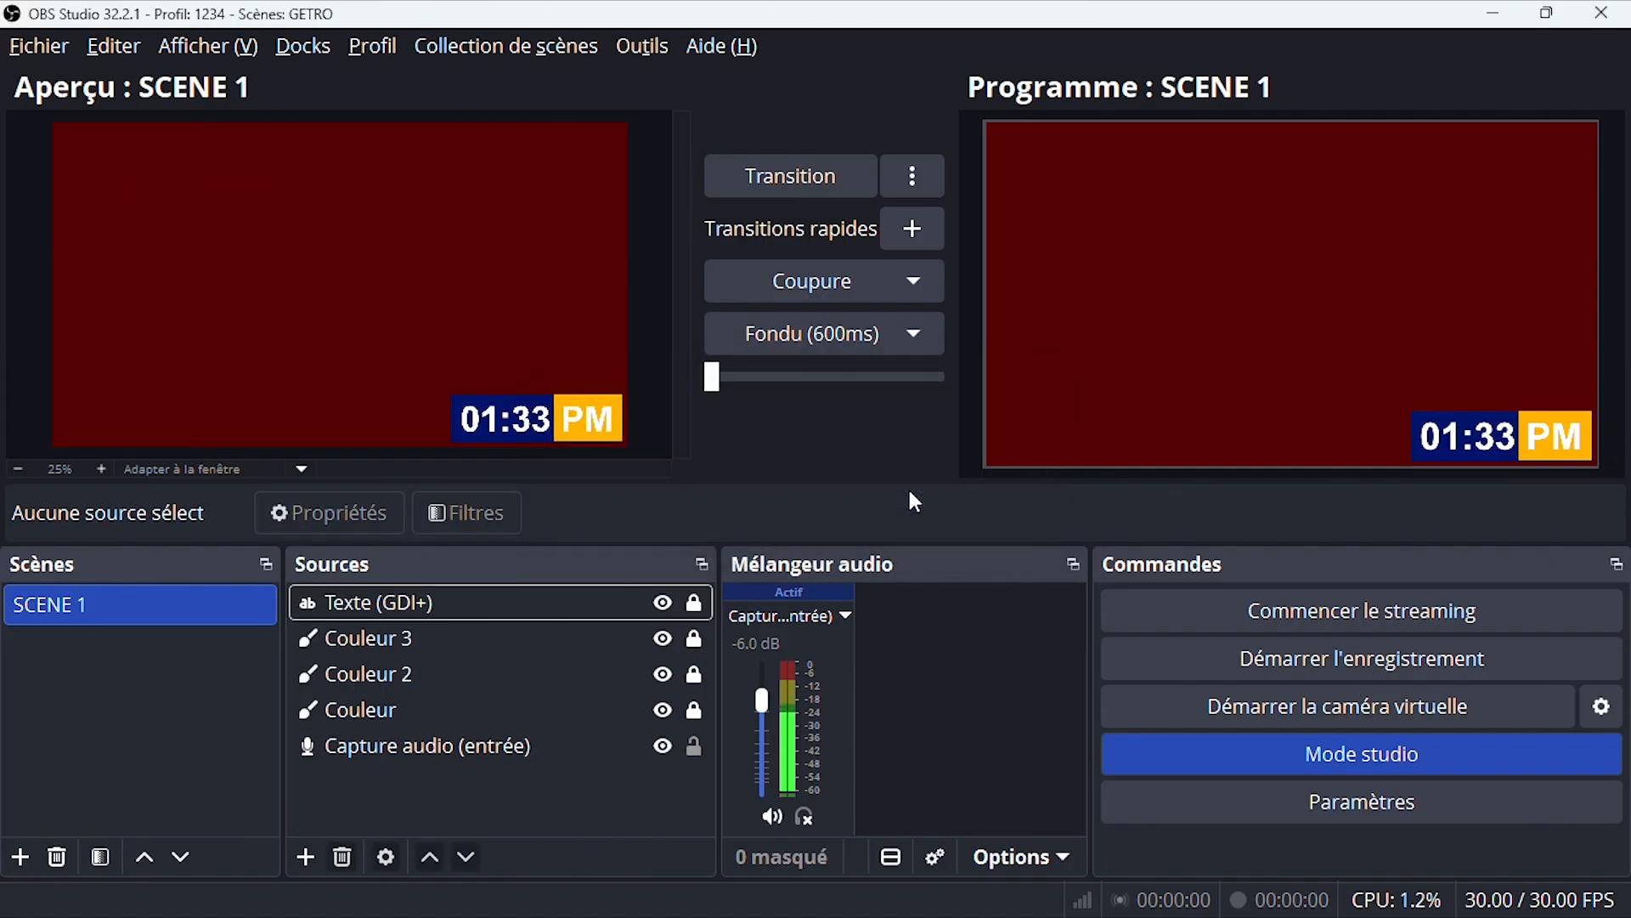
Step: Remove the clock-source.lua script from the loaded scripts and close the script manager
{"action": "left_click", "coordinate": [306, 857]}
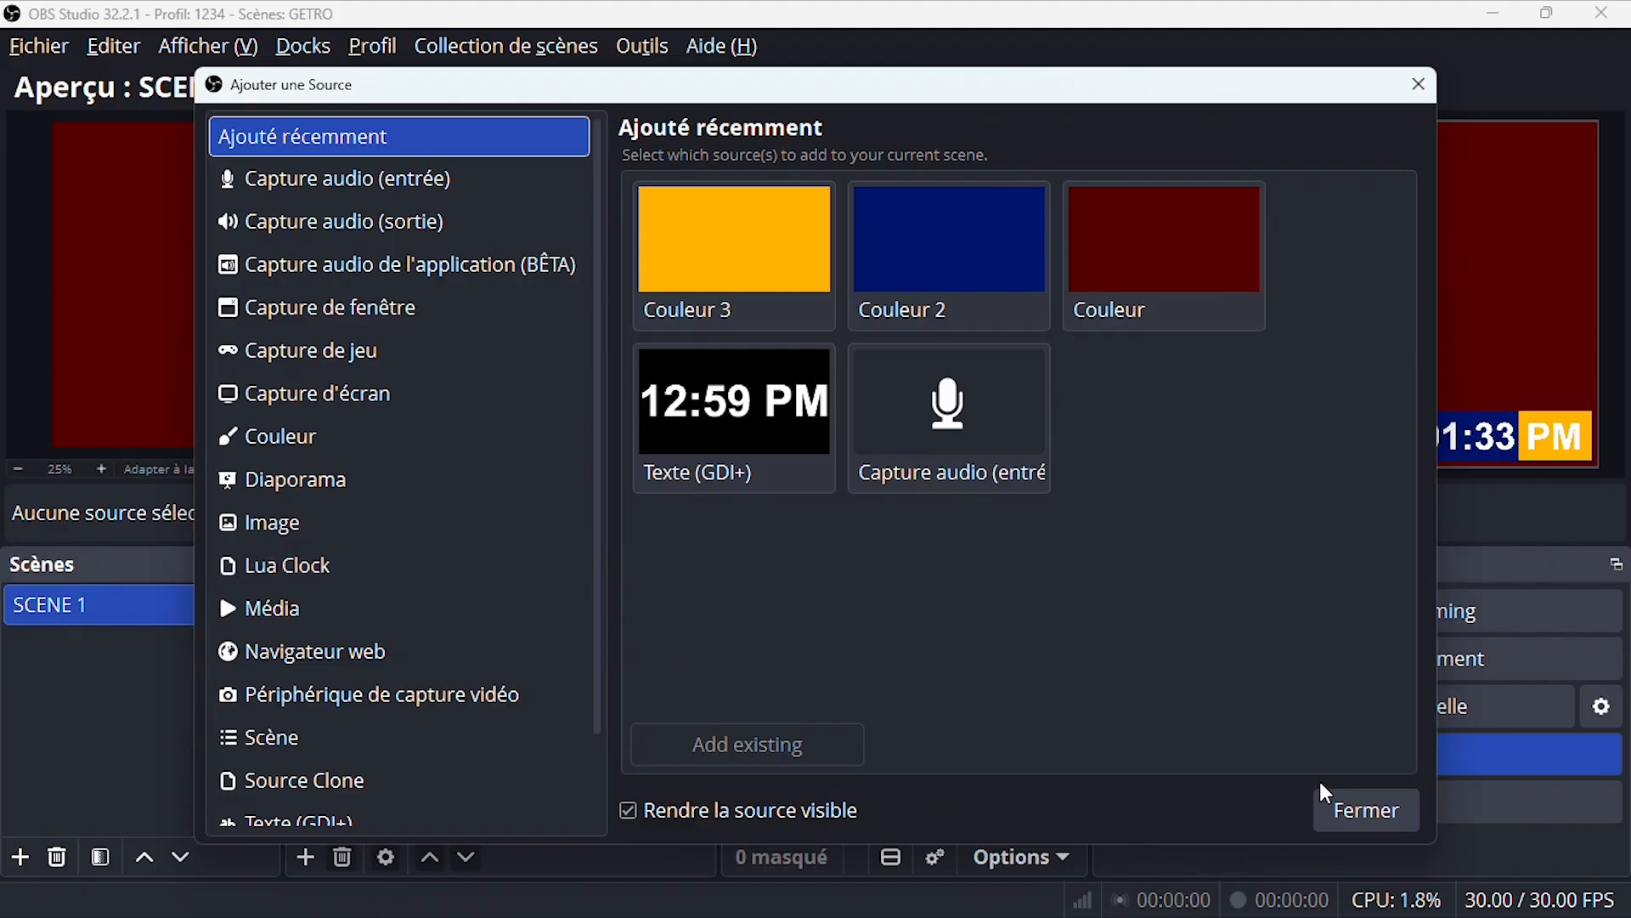
{"action": "left_click", "coordinate": [1358, 808]}
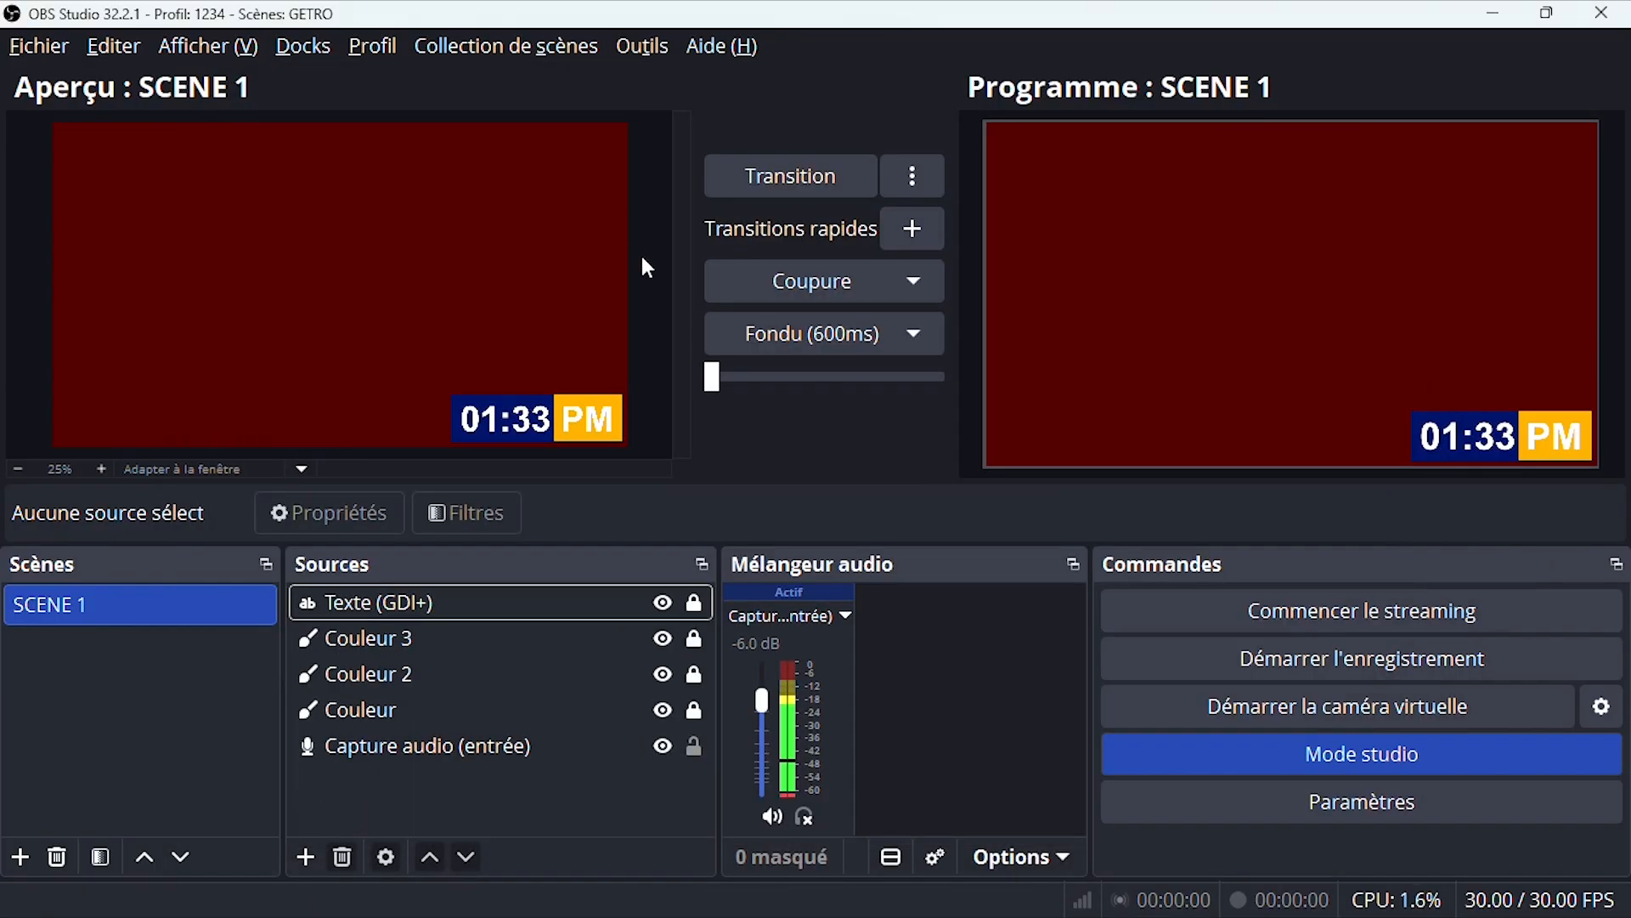
{"action": "left_click", "coordinate": [633, 48]}
{"action": "left_click", "coordinate": [694, 283]}
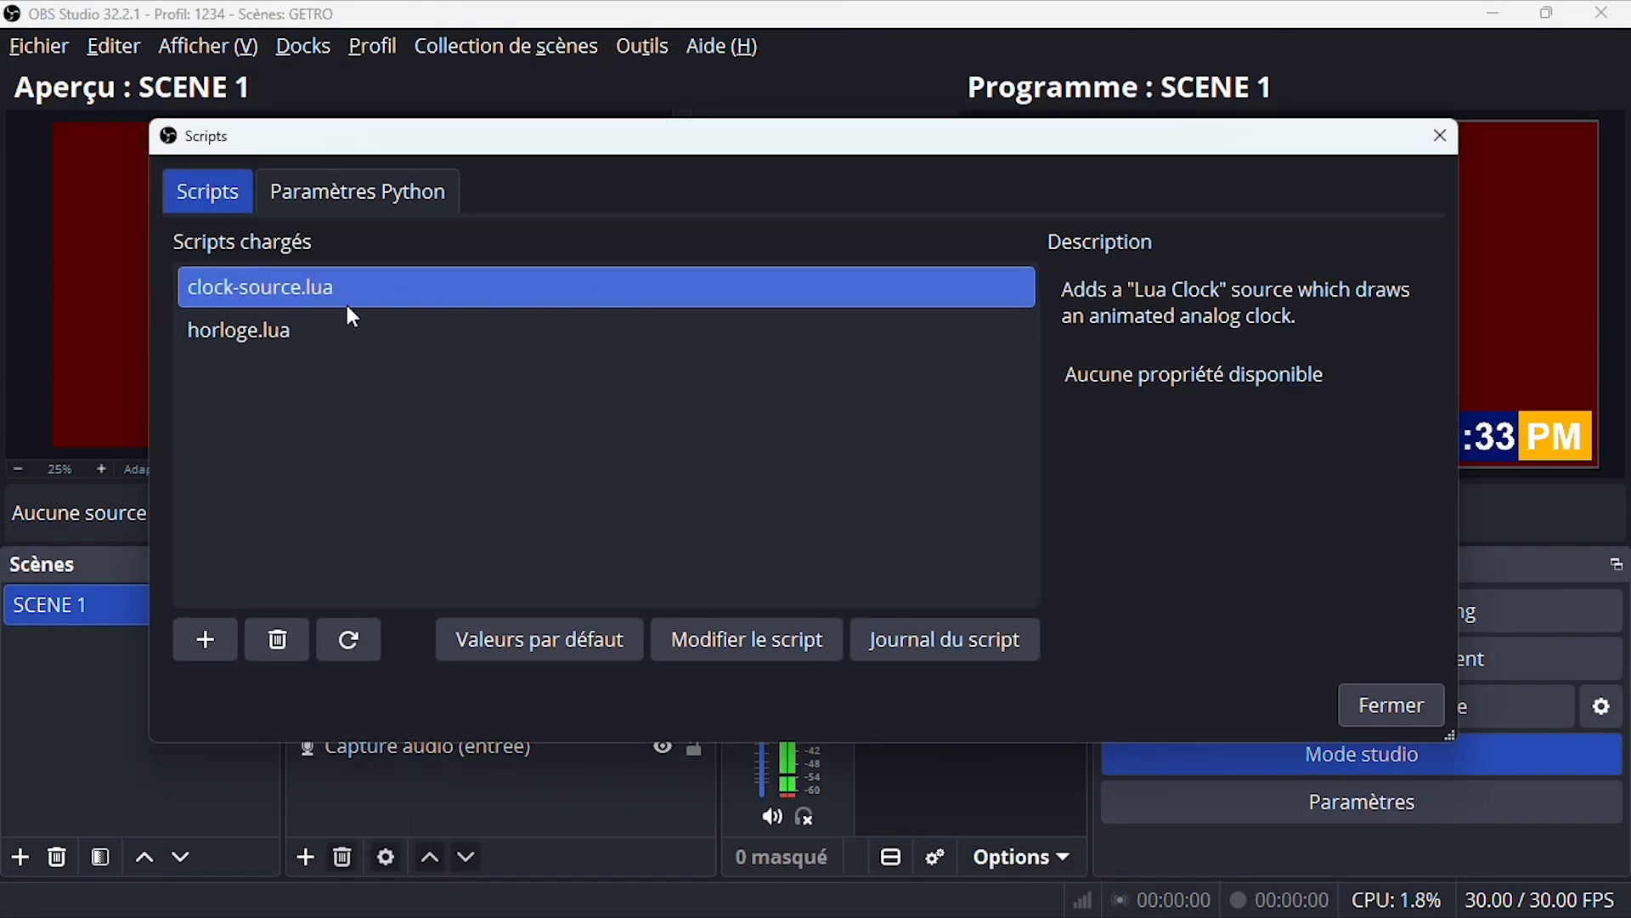
{"action": "left_click", "coordinate": [293, 639]}
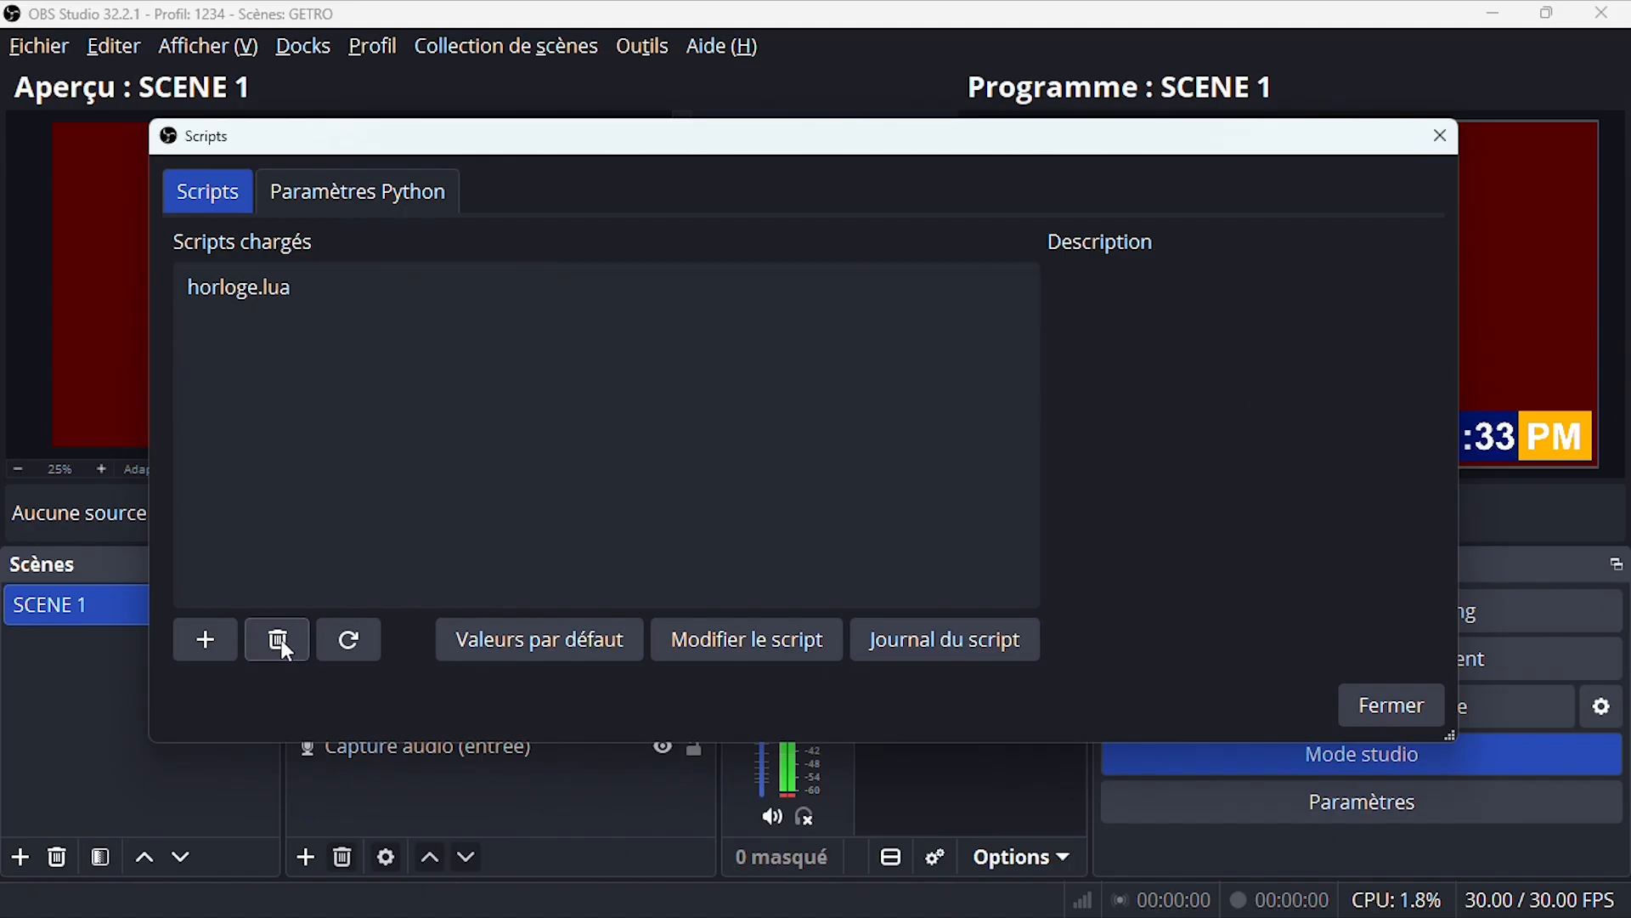
{"action": "left_click", "coordinate": [1385, 710]}
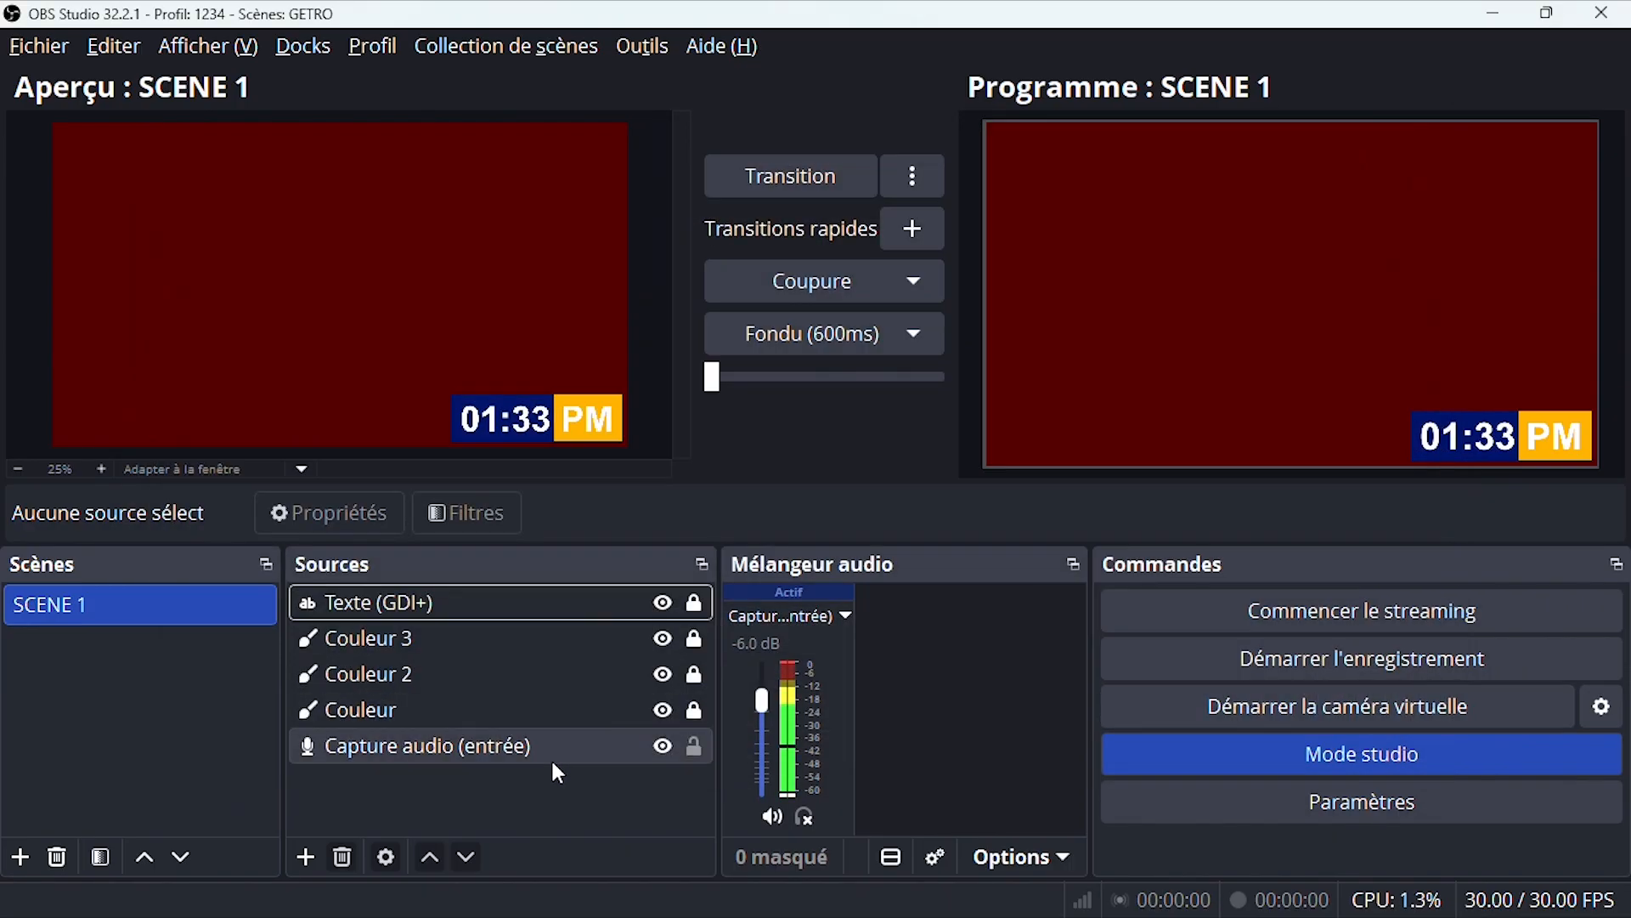
Step: Check the available source types for a Lua Clock entry, and close the list without adding anything
{"action": "left_click", "coordinate": [305, 857]}
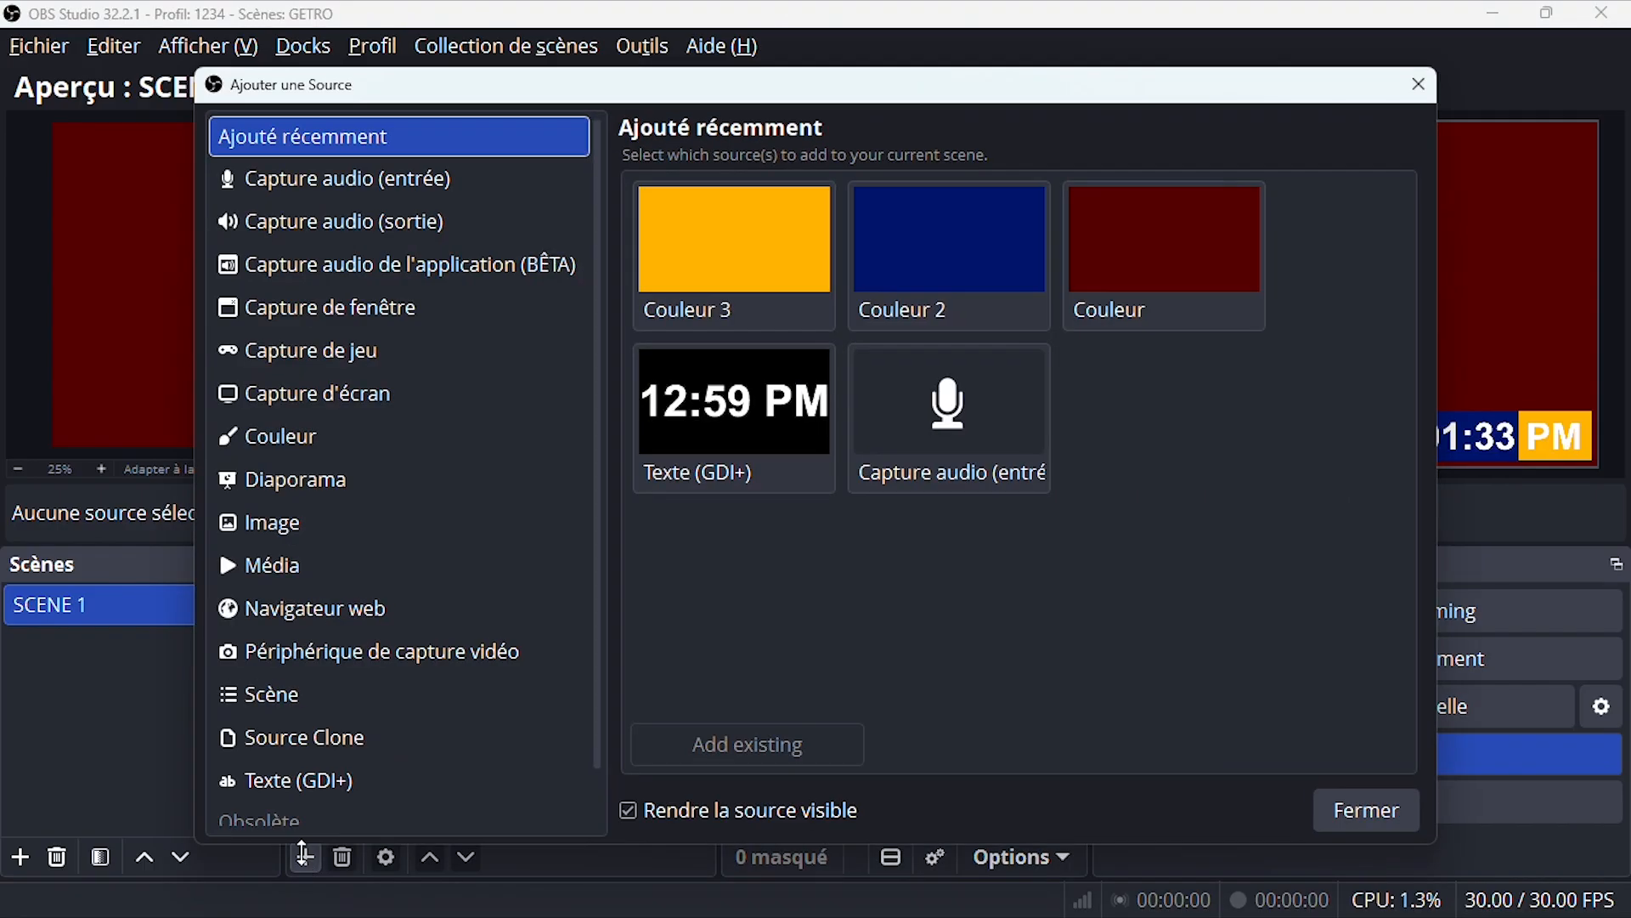
{"action": "scroll", "coordinate": [293, 752], "scroll_direction": "down", "scroll_amount": 1}
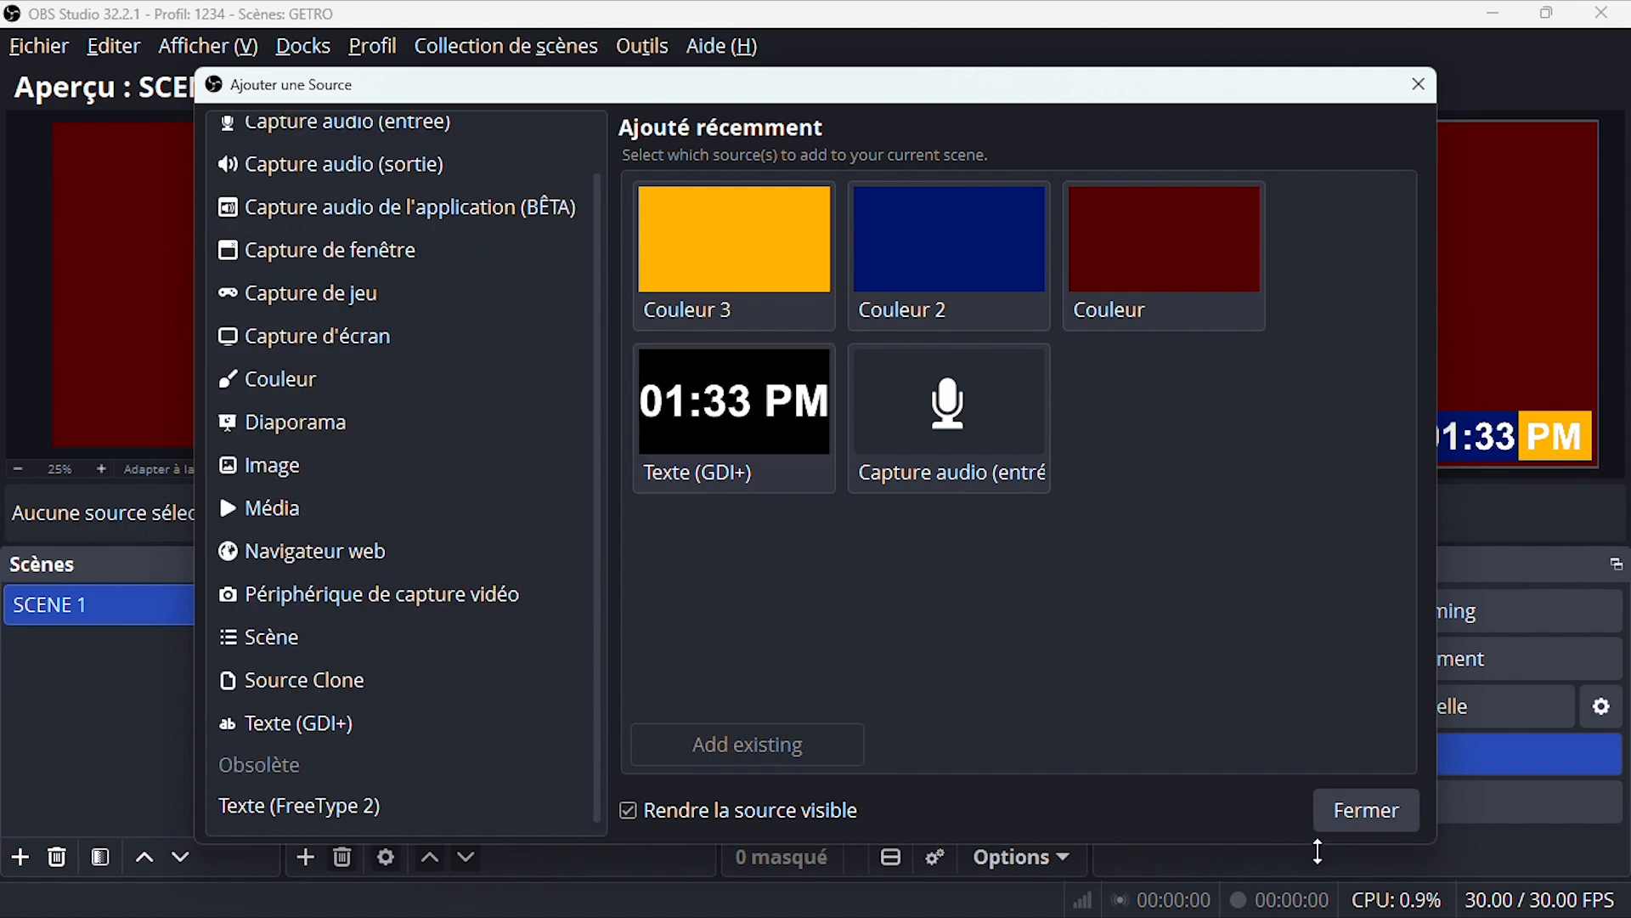
{"action": "left_click", "coordinate": [1363, 810]}
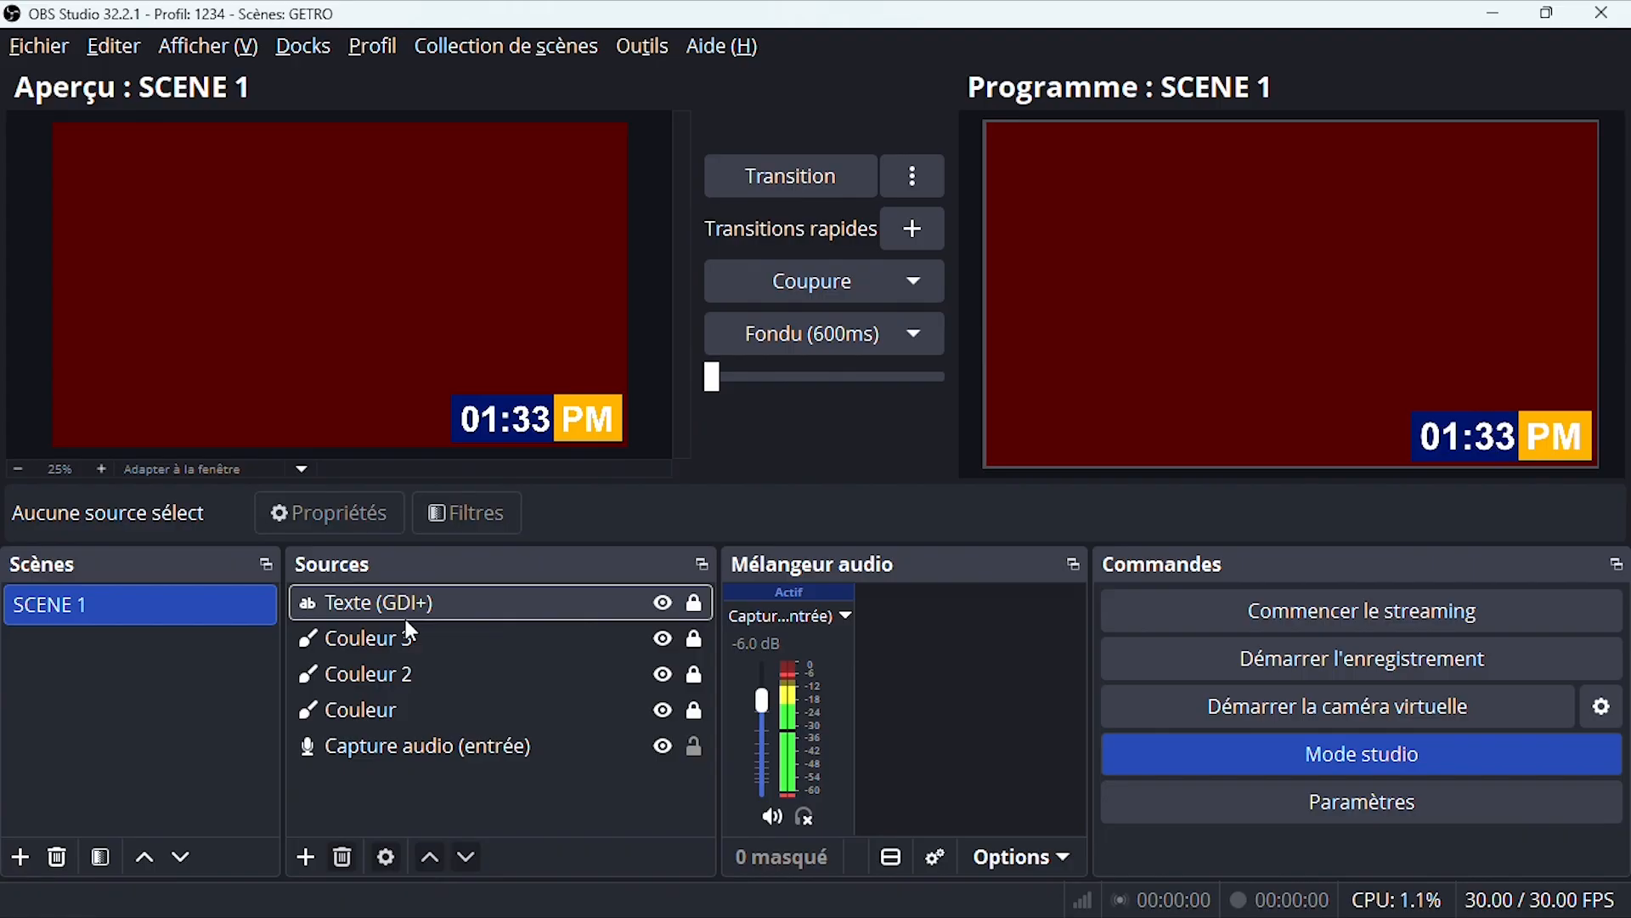
Step: Add a new Texte (GDI+) source to SCENE 1 with the text 00:00
{"action": "left_click", "coordinate": [305, 857]}
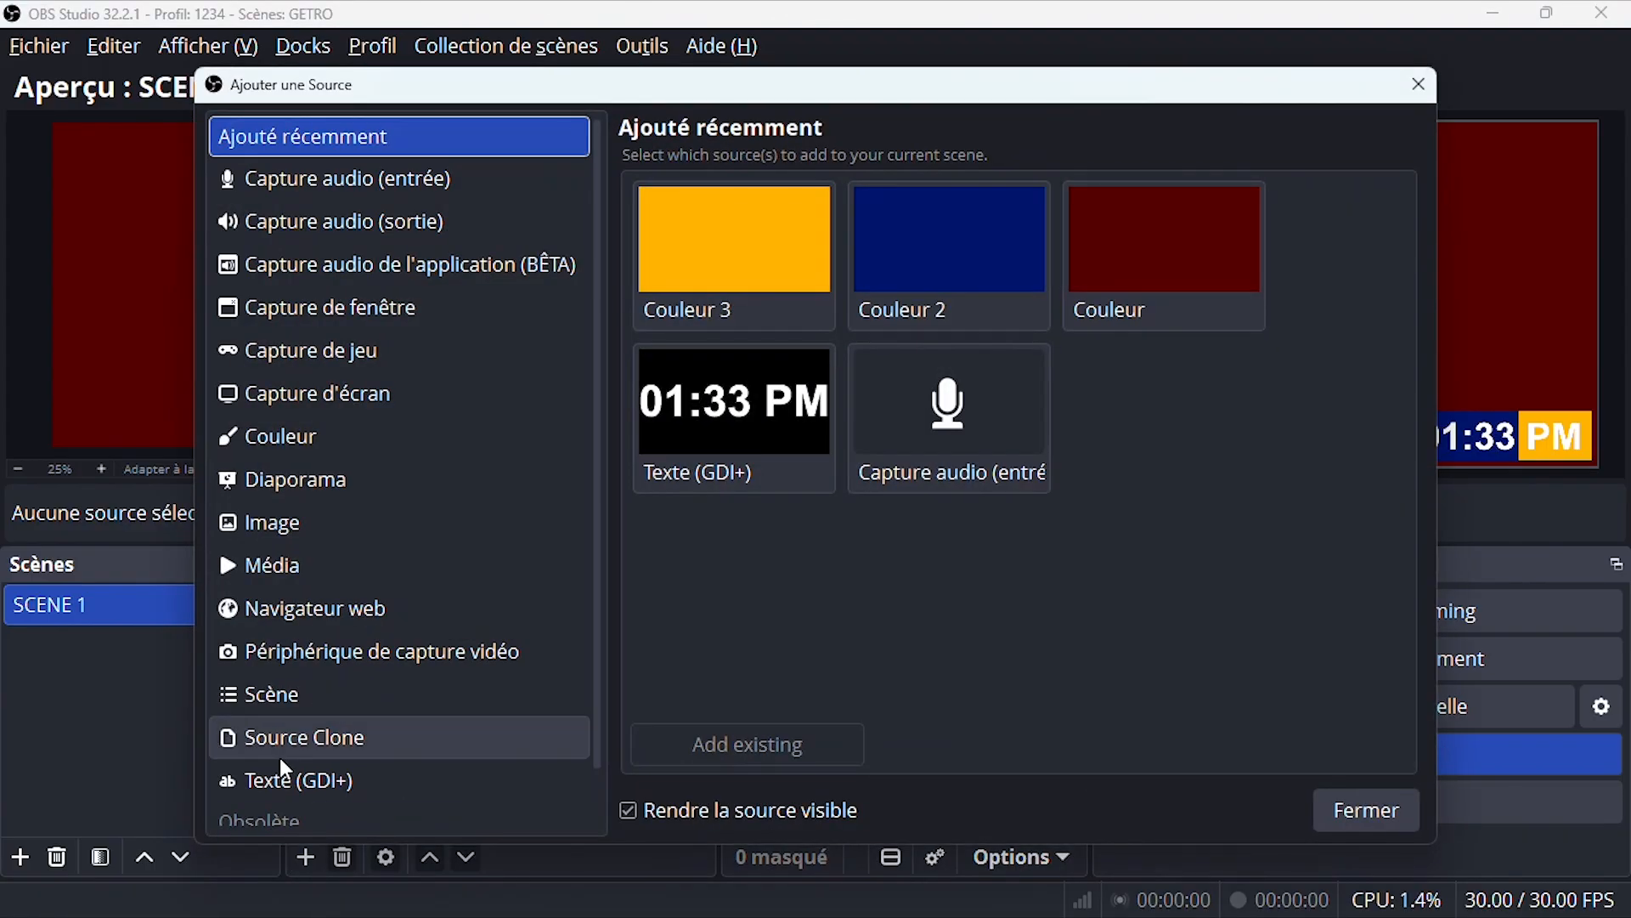
{"action": "scroll", "coordinate": [284, 756], "scroll_direction": "down", "scroll_amount": 1}
{"action": "left_click", "coordinate": [305, 729]}
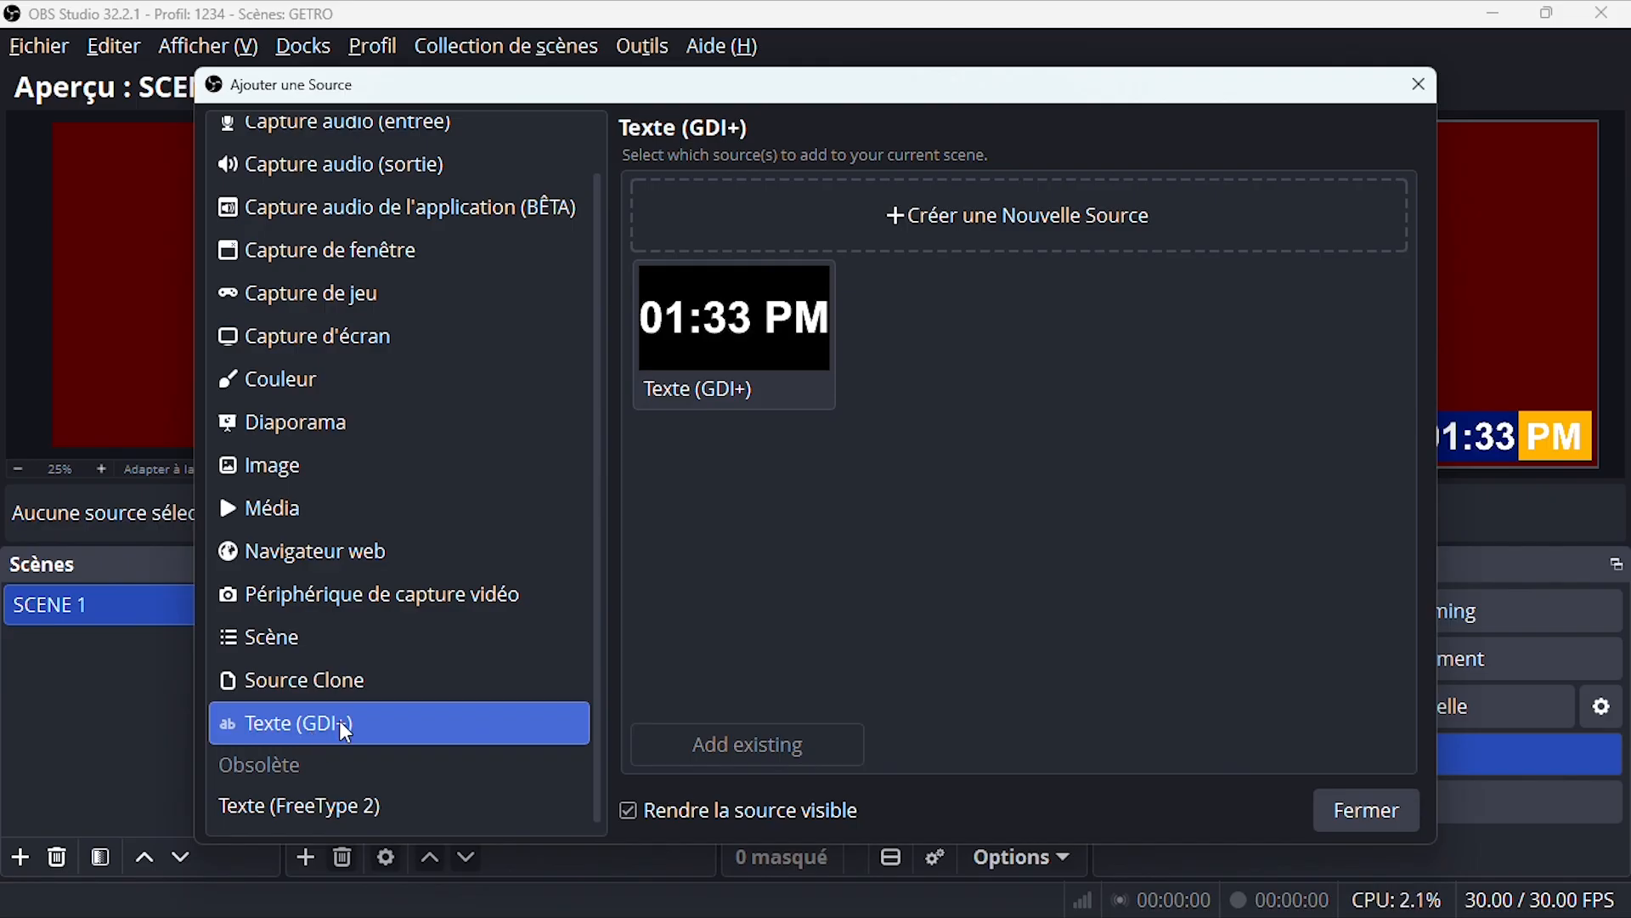
{"action": "left_click", "coordinate": [1094, 221]}
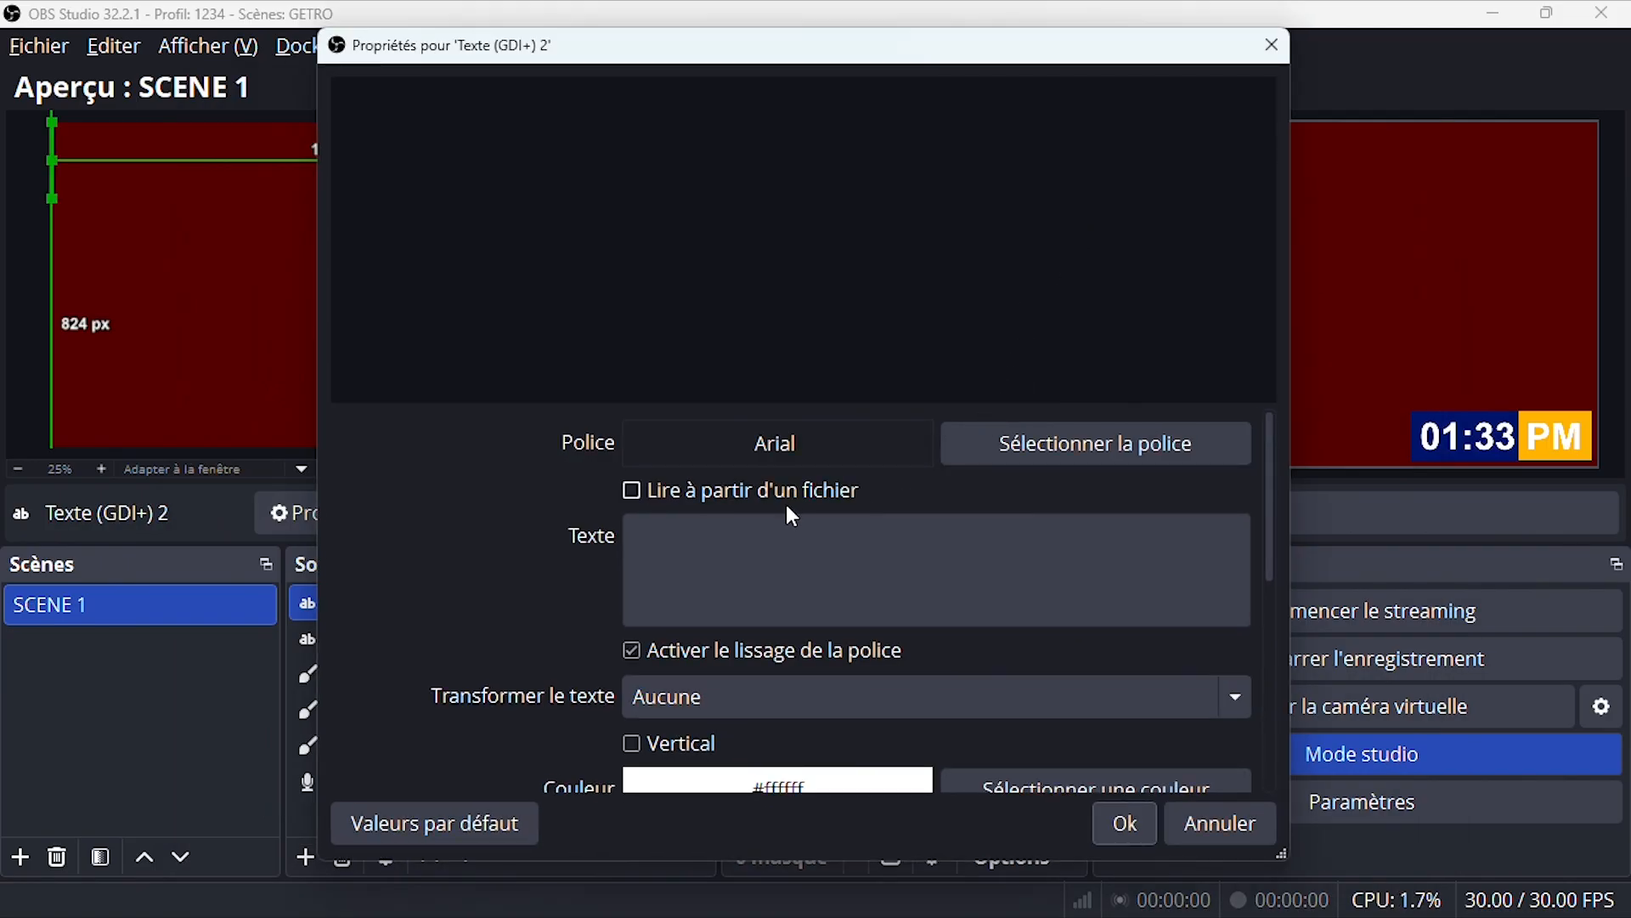
{"action": "left_click", "coordinate": [685, 543]}
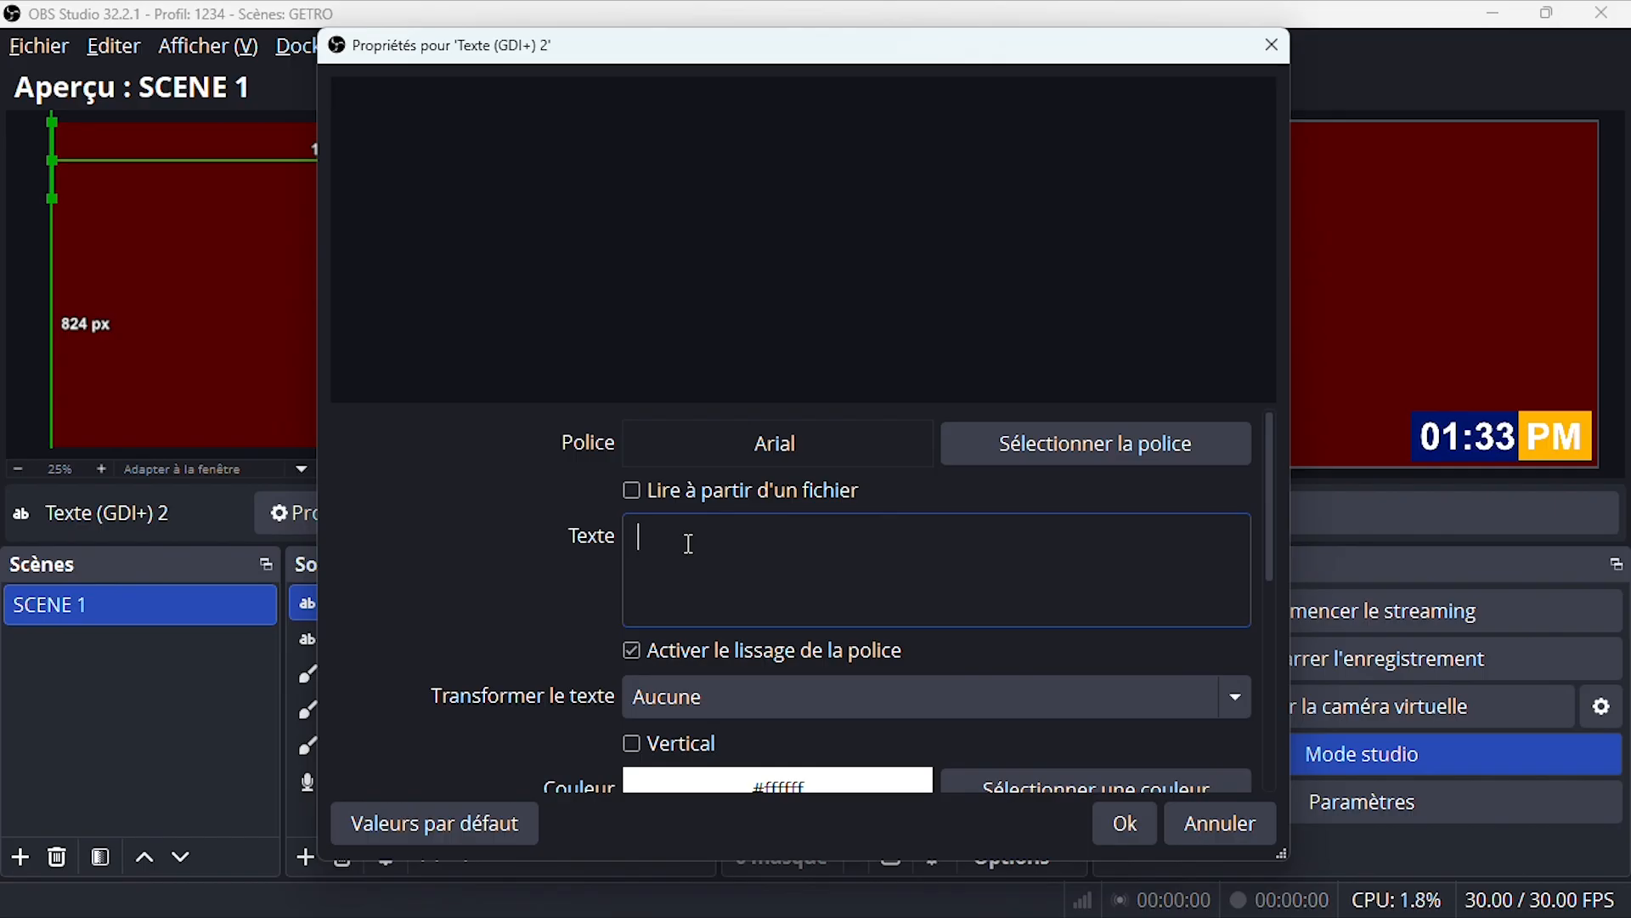
{"action": "type", "text": "00"}
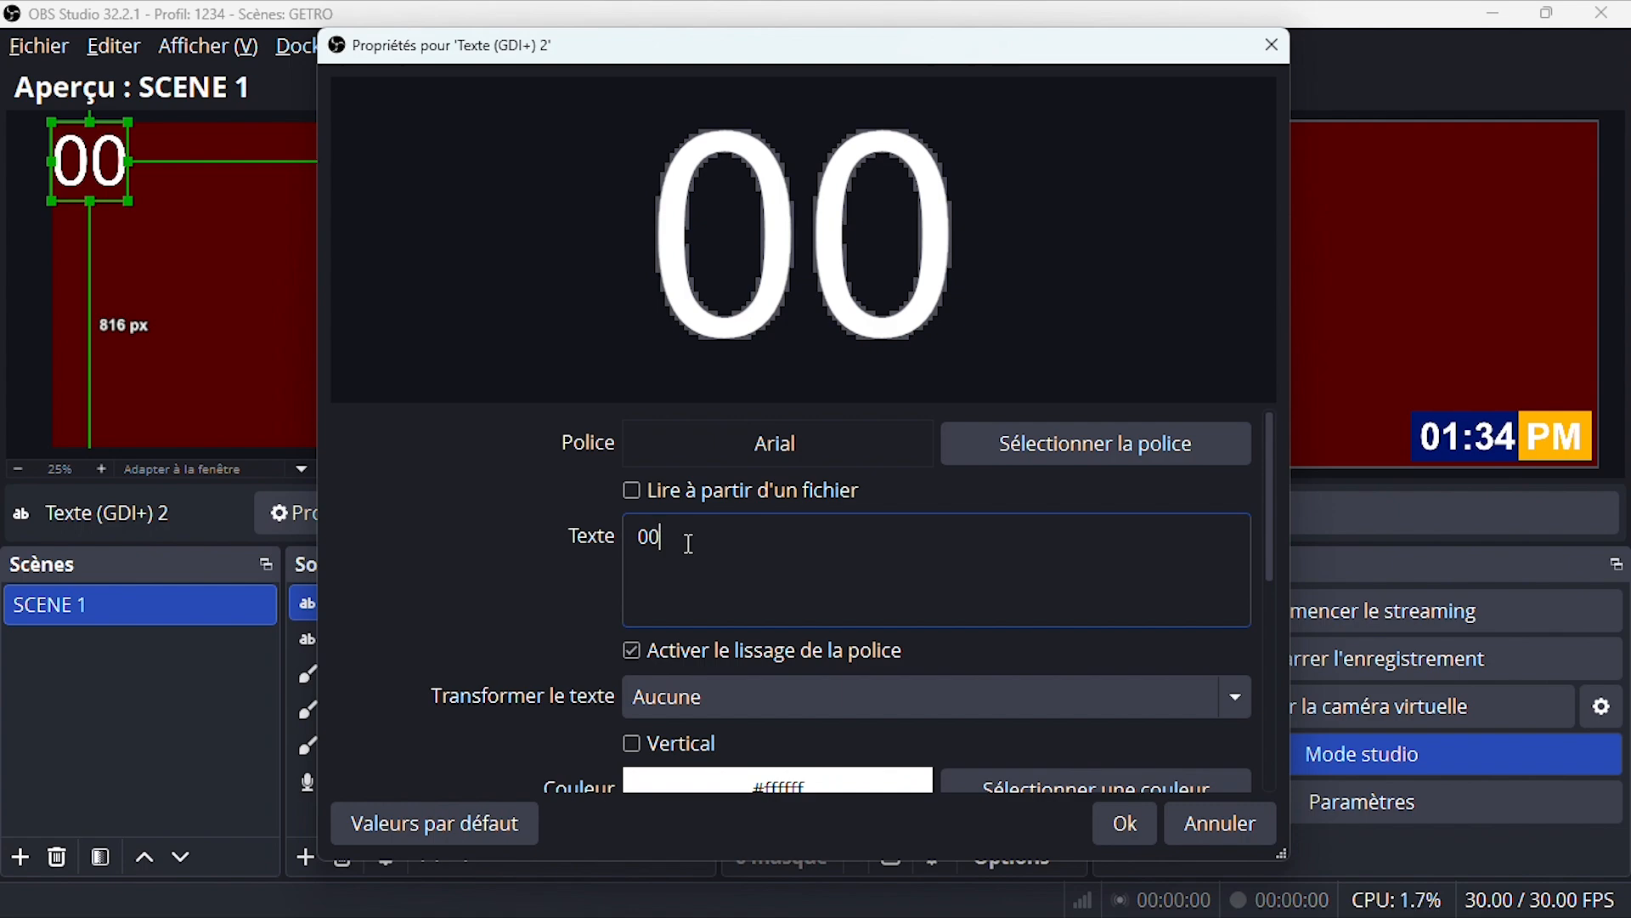
{"action": "type", "text": ":"}
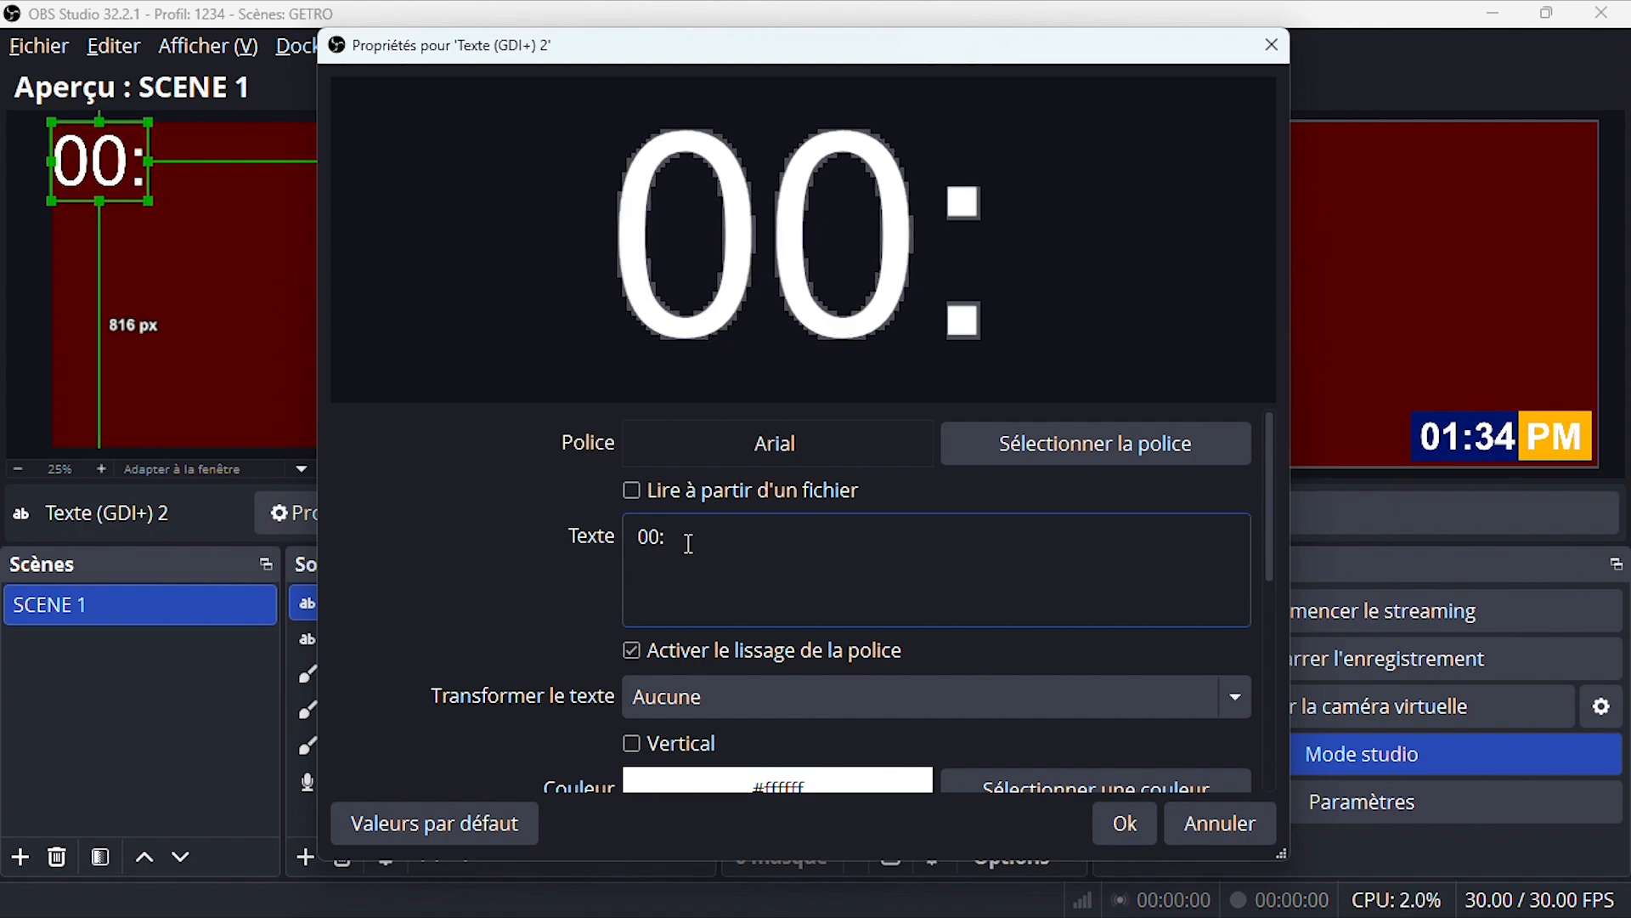
{"action": "type", "text": "-00"}
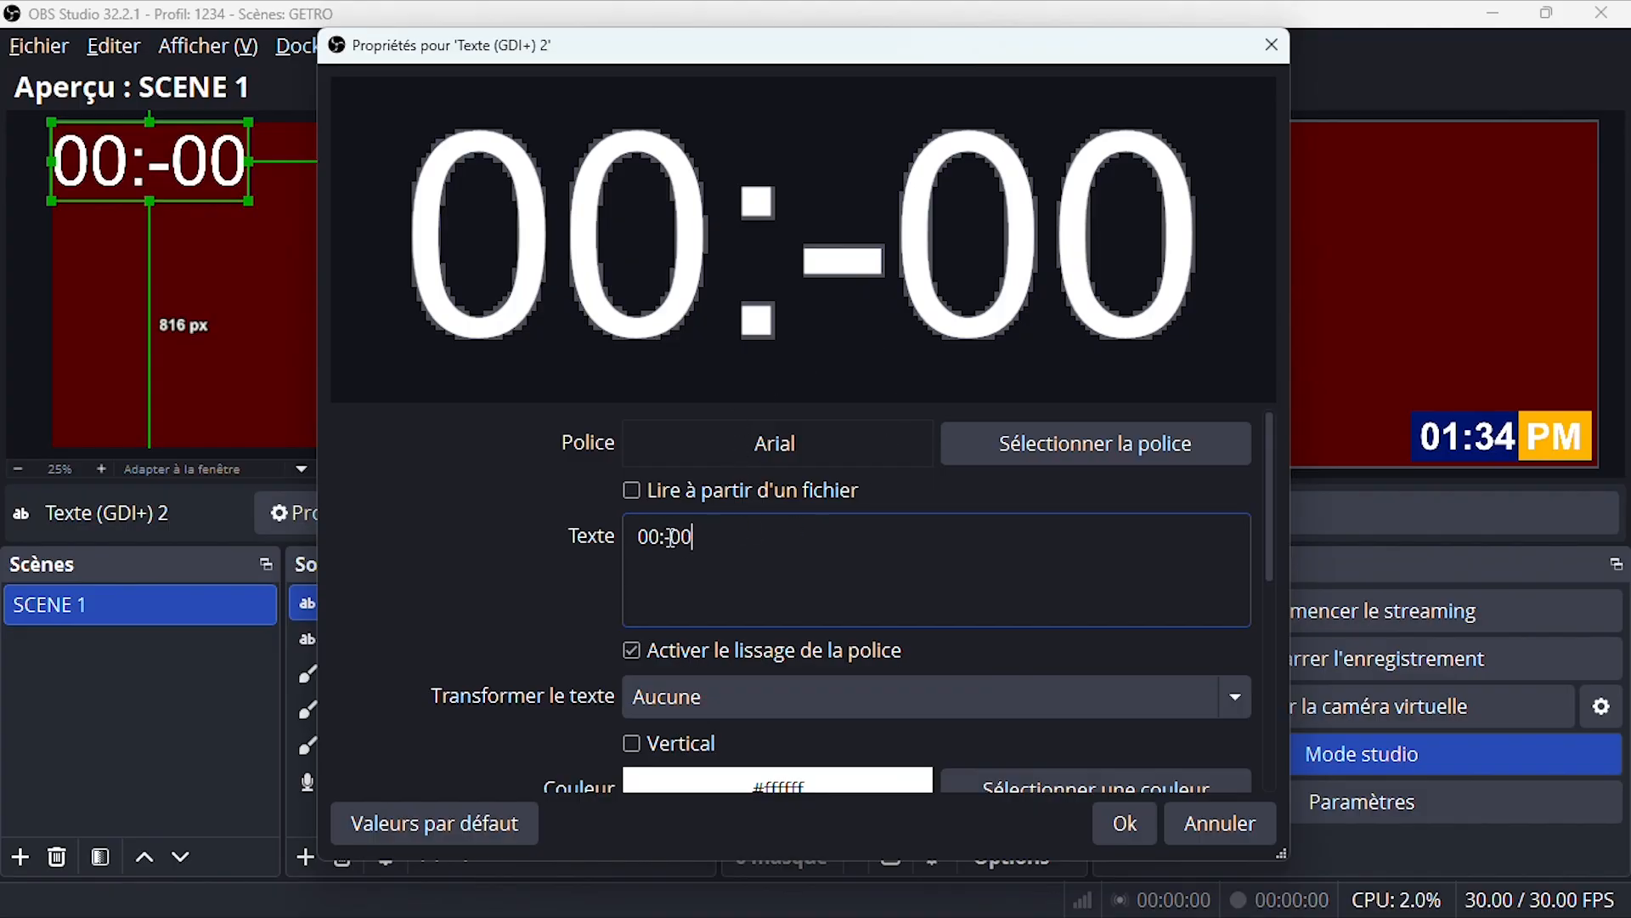
{"action": "left_click", "coordinate": [672, 536]}
{"action": "key", "text": "BackSpace"}
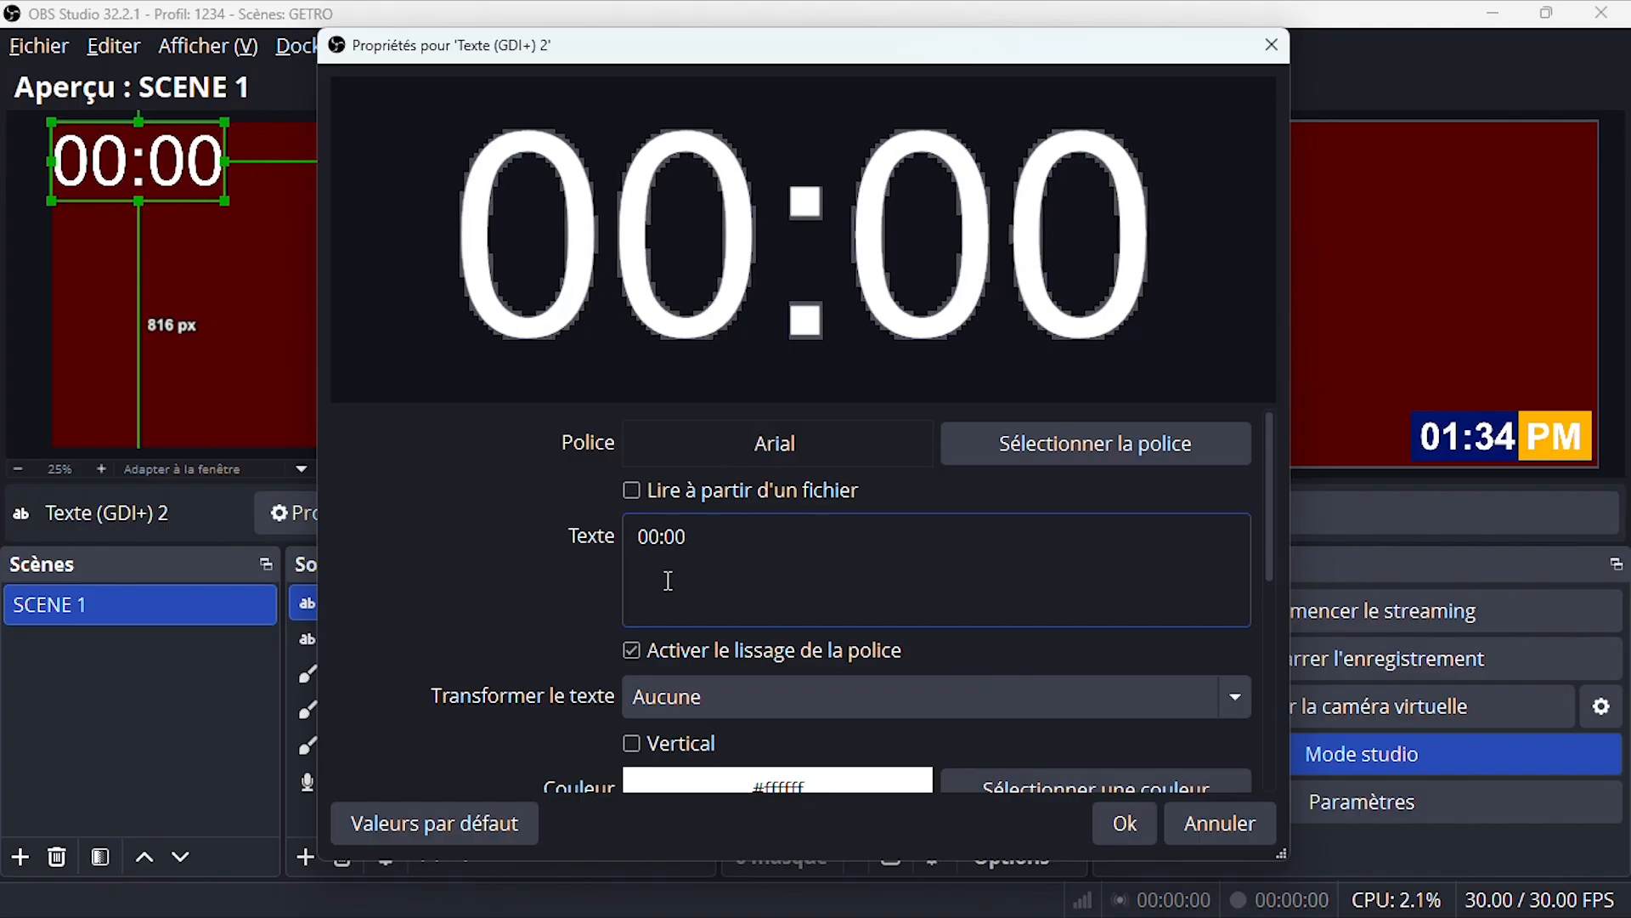
{"action": "left_click", "coordinate": [1123, 823]}
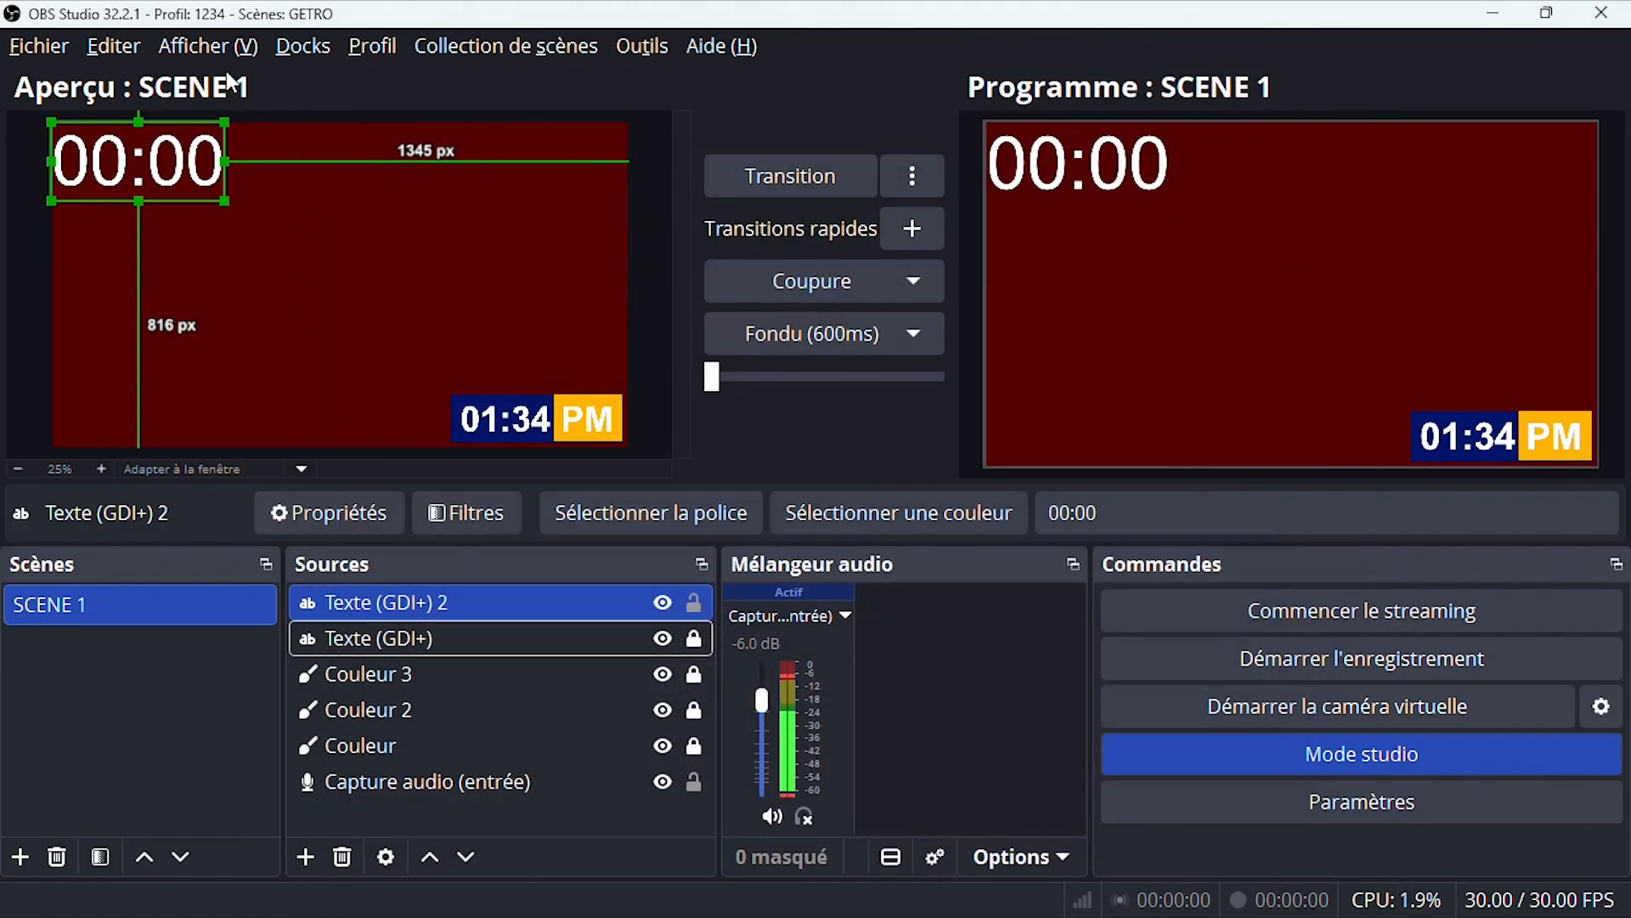
Step: Enlarge the 00:00 text and place it about 457 px from the left and 314 px from the top of the canvas
{"action": "left_click_drag", "start_coordinate": [222, 201], "coordinate": [387, 258]}
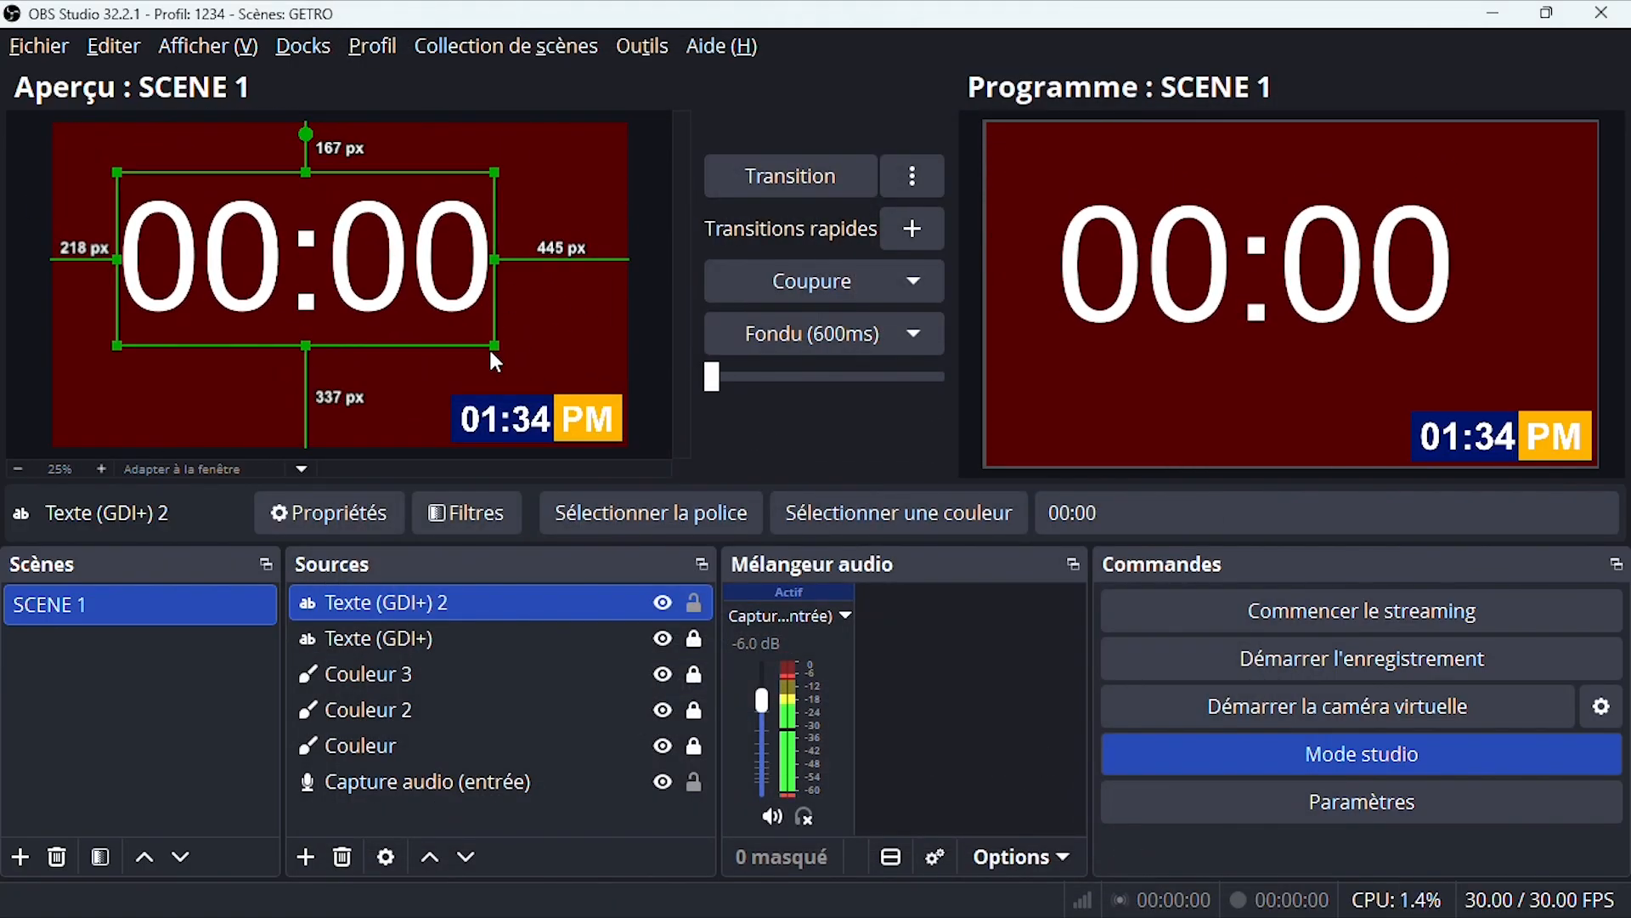
{"action": "left_click_drag", "start_coordinate": [495, 339], "coordinate": [457, 305]}
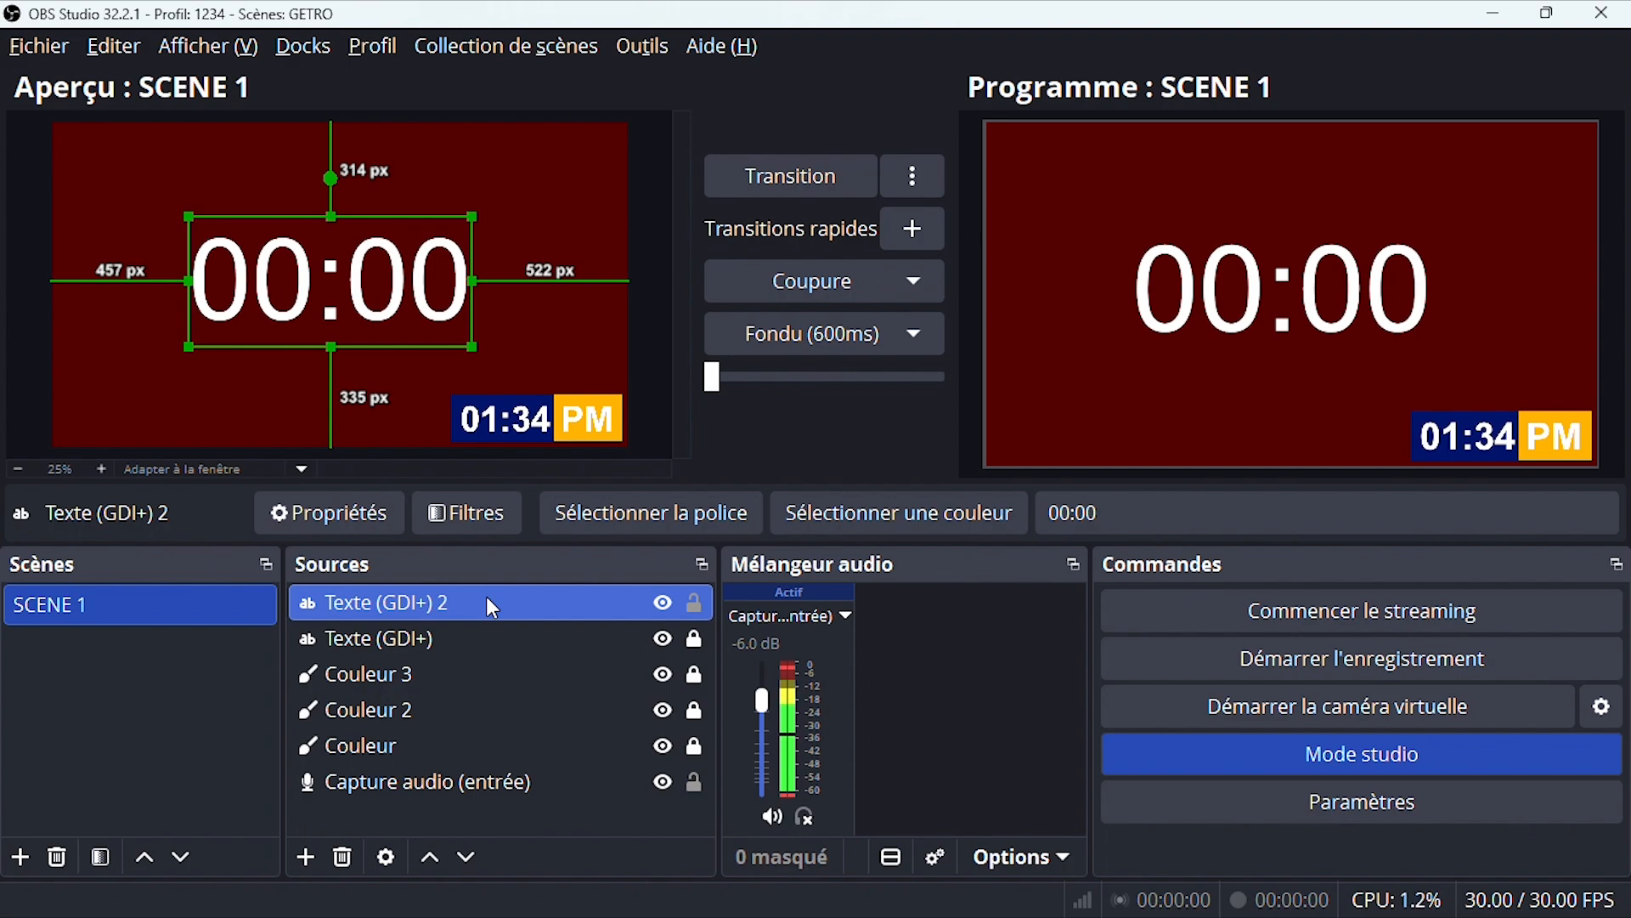
Step: Load the countdown.lua script from the obs-studio frontend-tools scripts folder
{"action": "left_click", "coordinate": [637, 43]}
{"action": "left_click", "coordinate": [649, 282]}
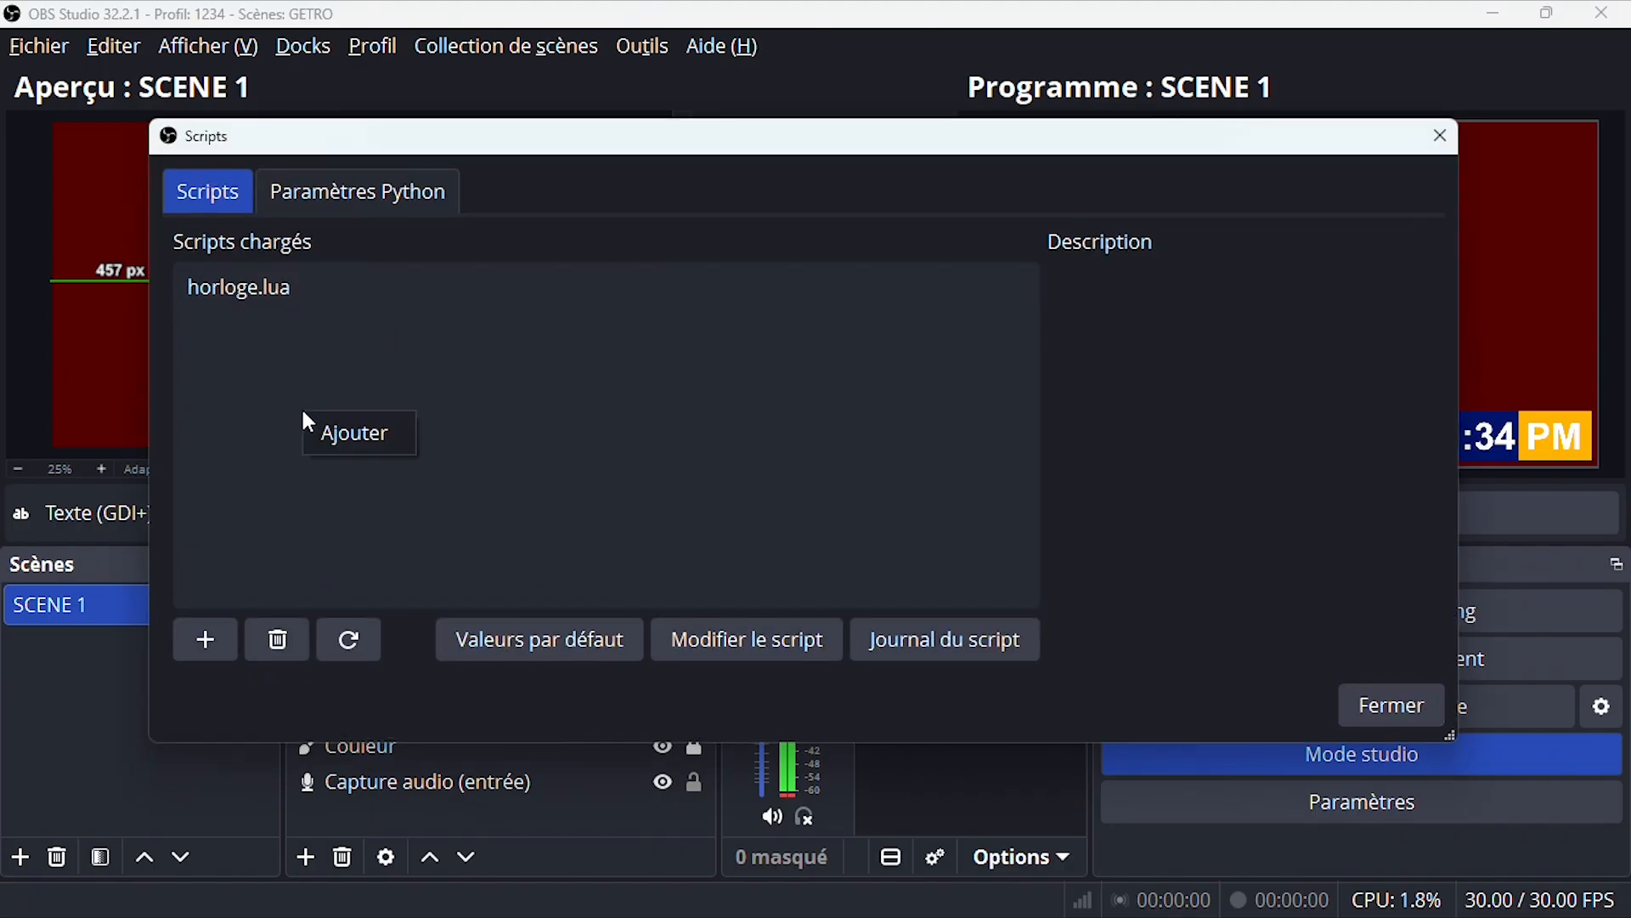
{"action": "left_click", "coordinate": [328, 435]}
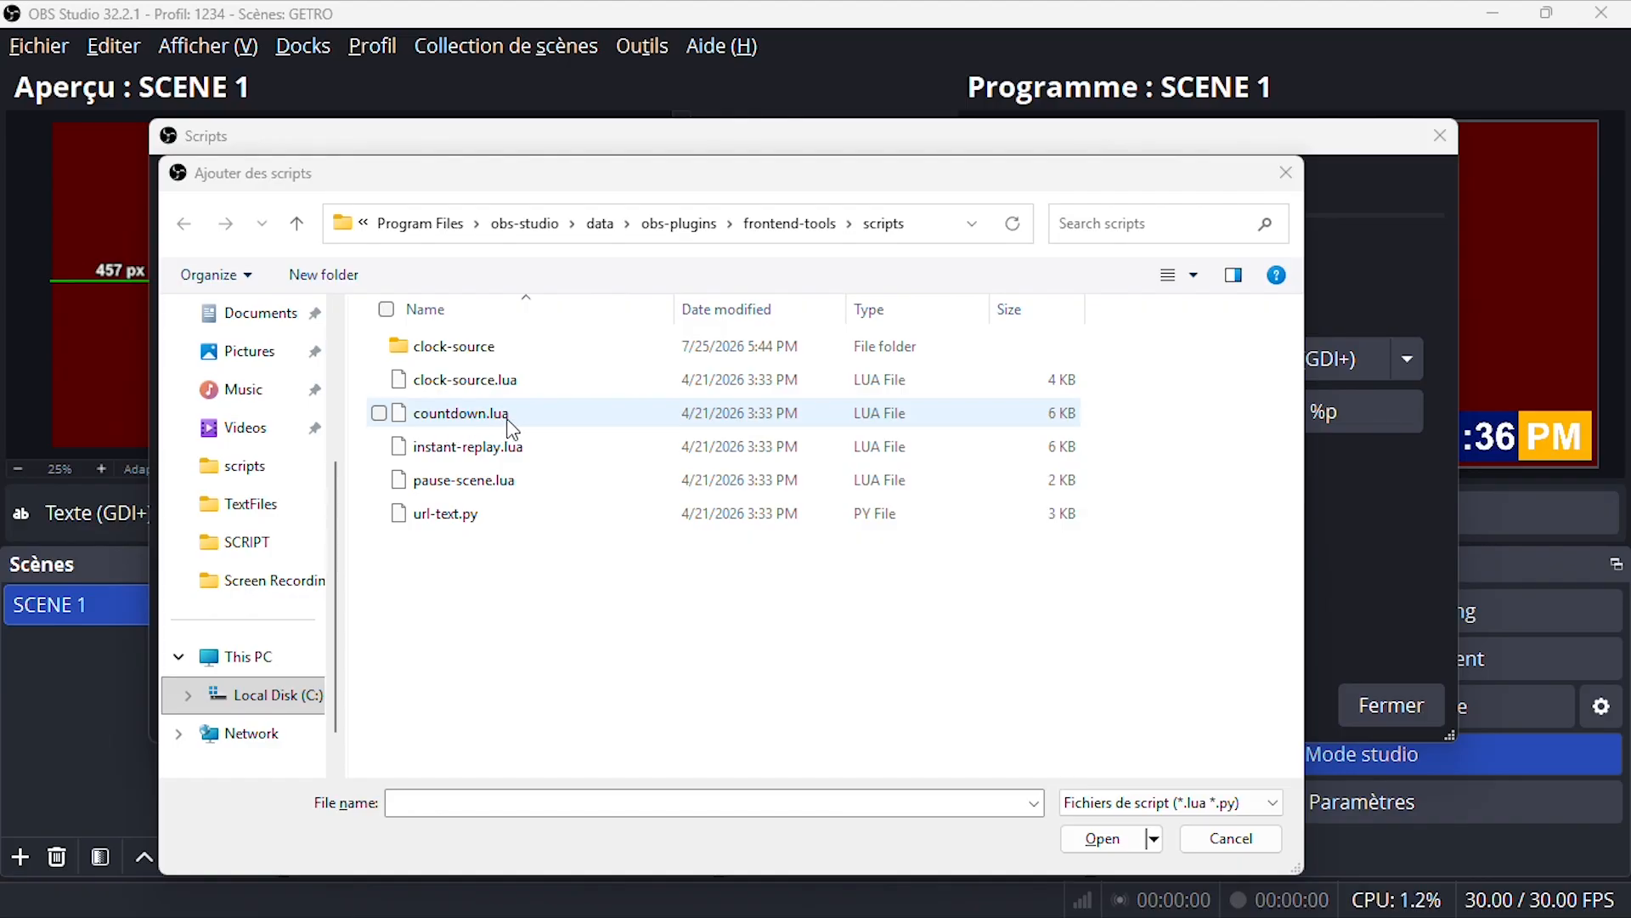
{"action": "left_click_drag", "start_coordinate": [409, 181], "coordinate": [457, 175]}
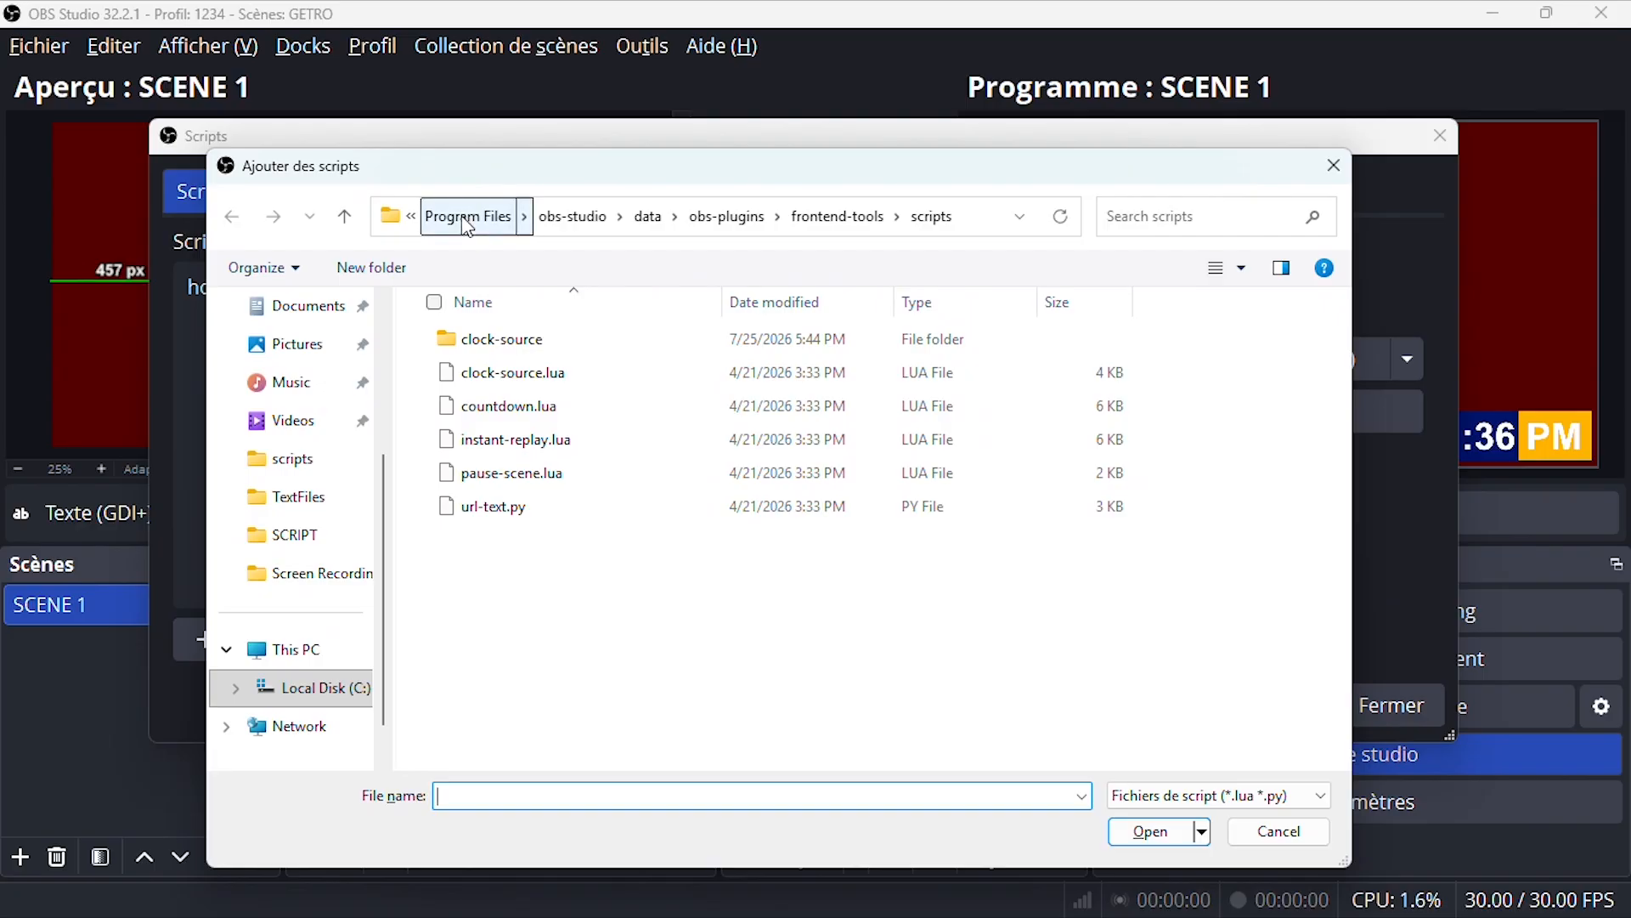
{"action": "left_click", "coordinate": [530, 411]}
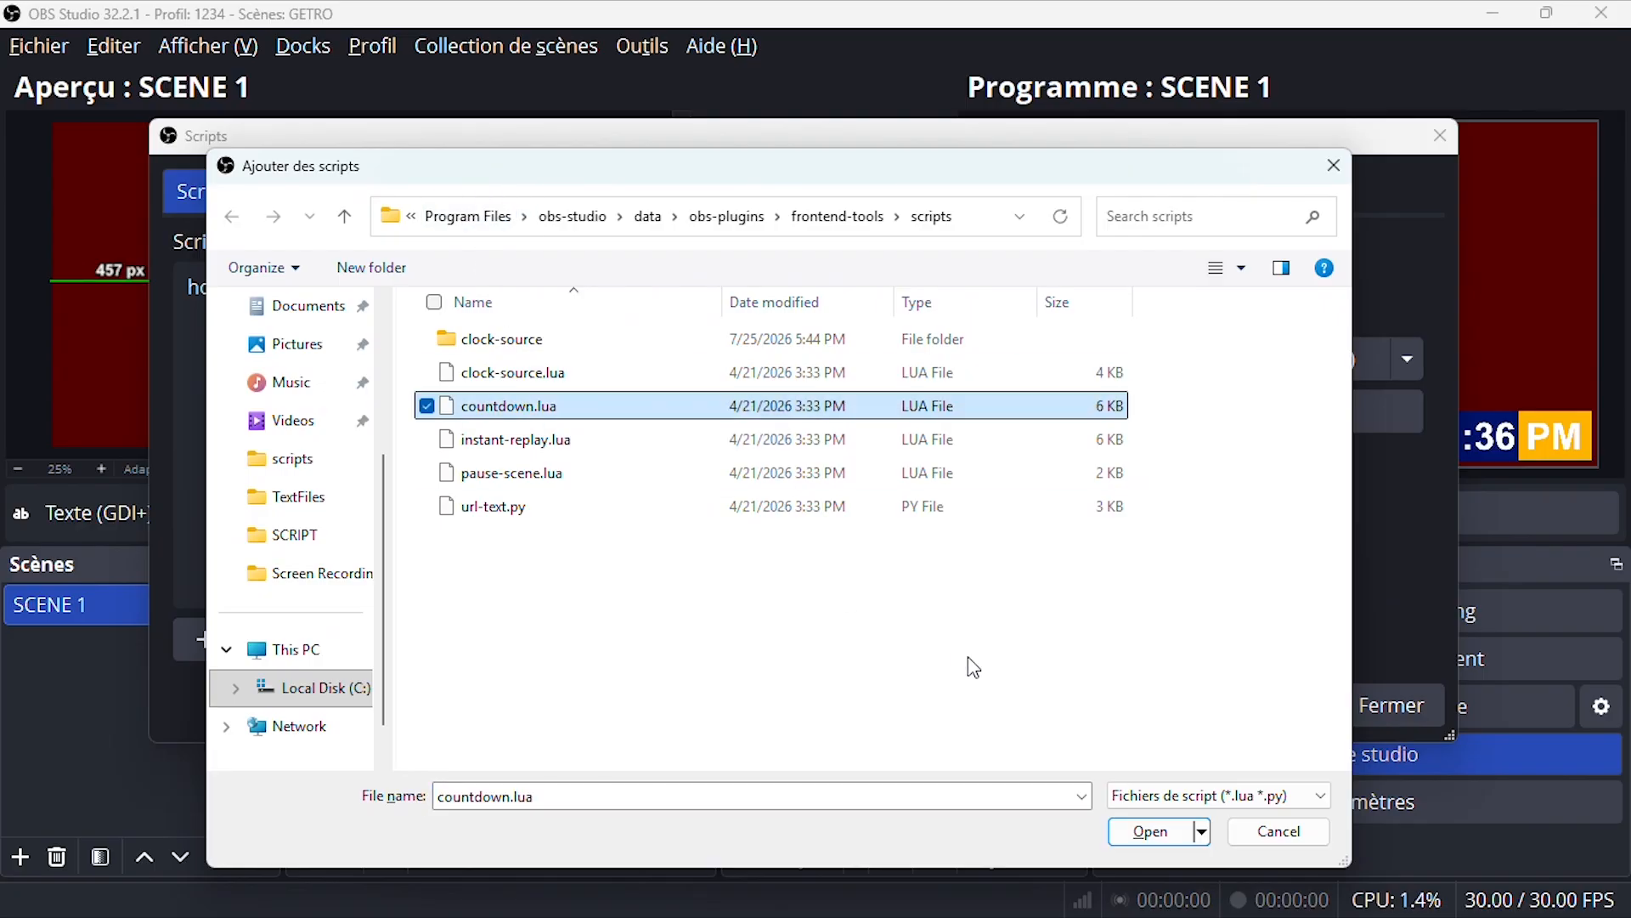
{"action": "left_click", "coordinate": [1147, 830]}
Step: Set countdown.lua to 10 minutes with Texte (GDI+) 2, and place the text about 282 px from the left and 318 px from the top
{"action": "left_click_drag", "start_coordinate": [502, 129], "coordinate": [957, 245]}
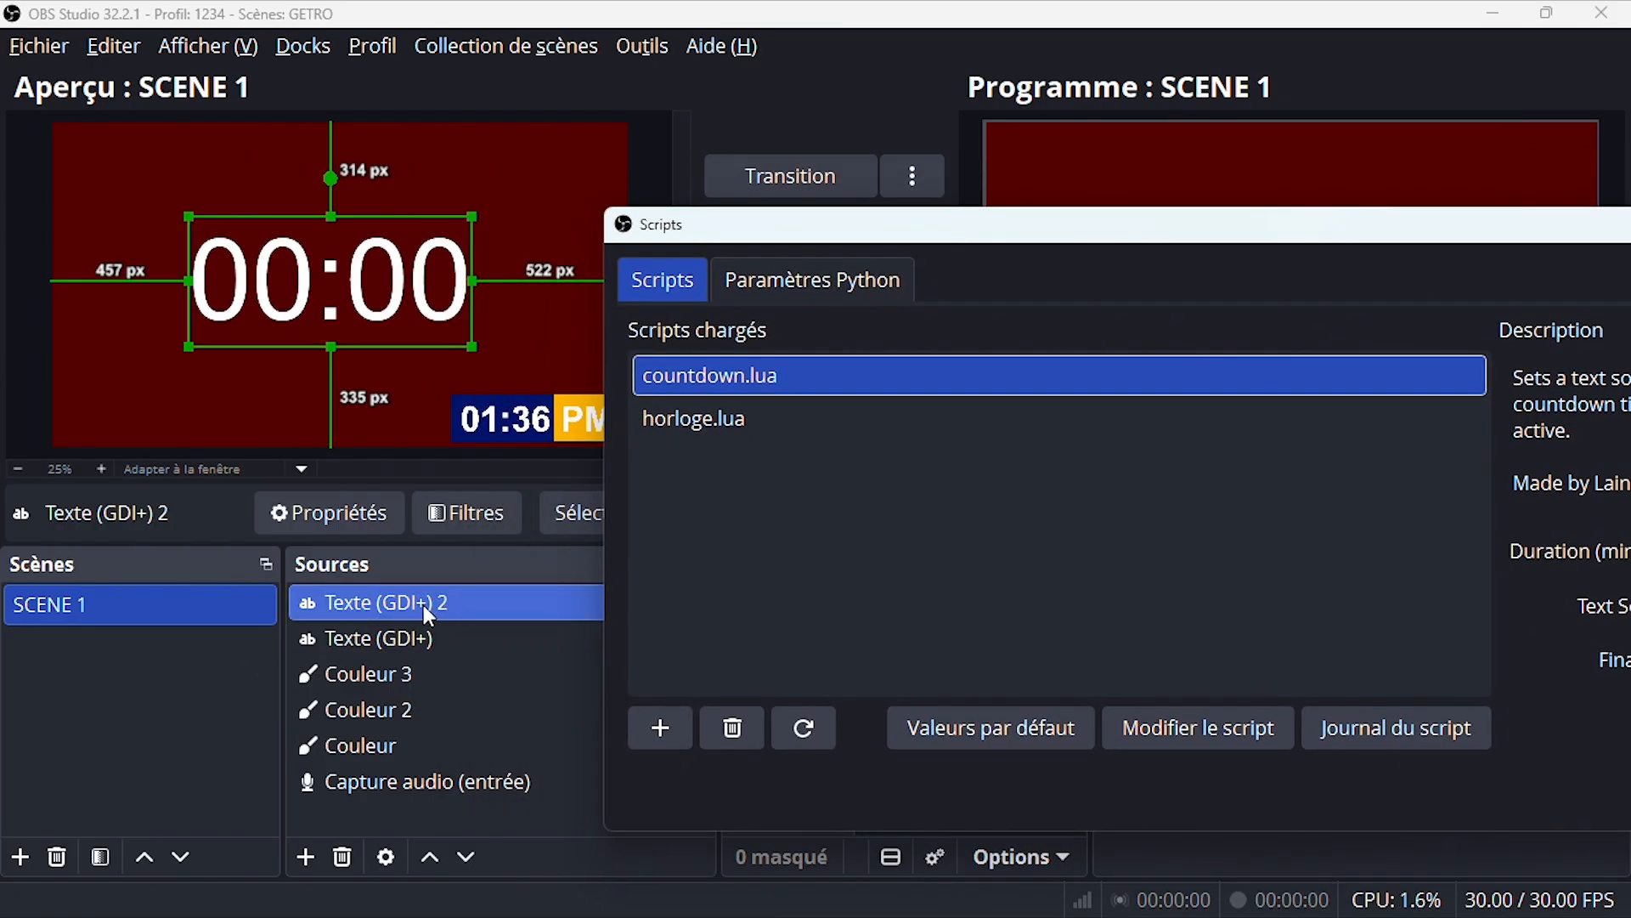
{"action": "left_click_drag", "start_coordinate": [1058, 235], "coordinate": [500, 357]}
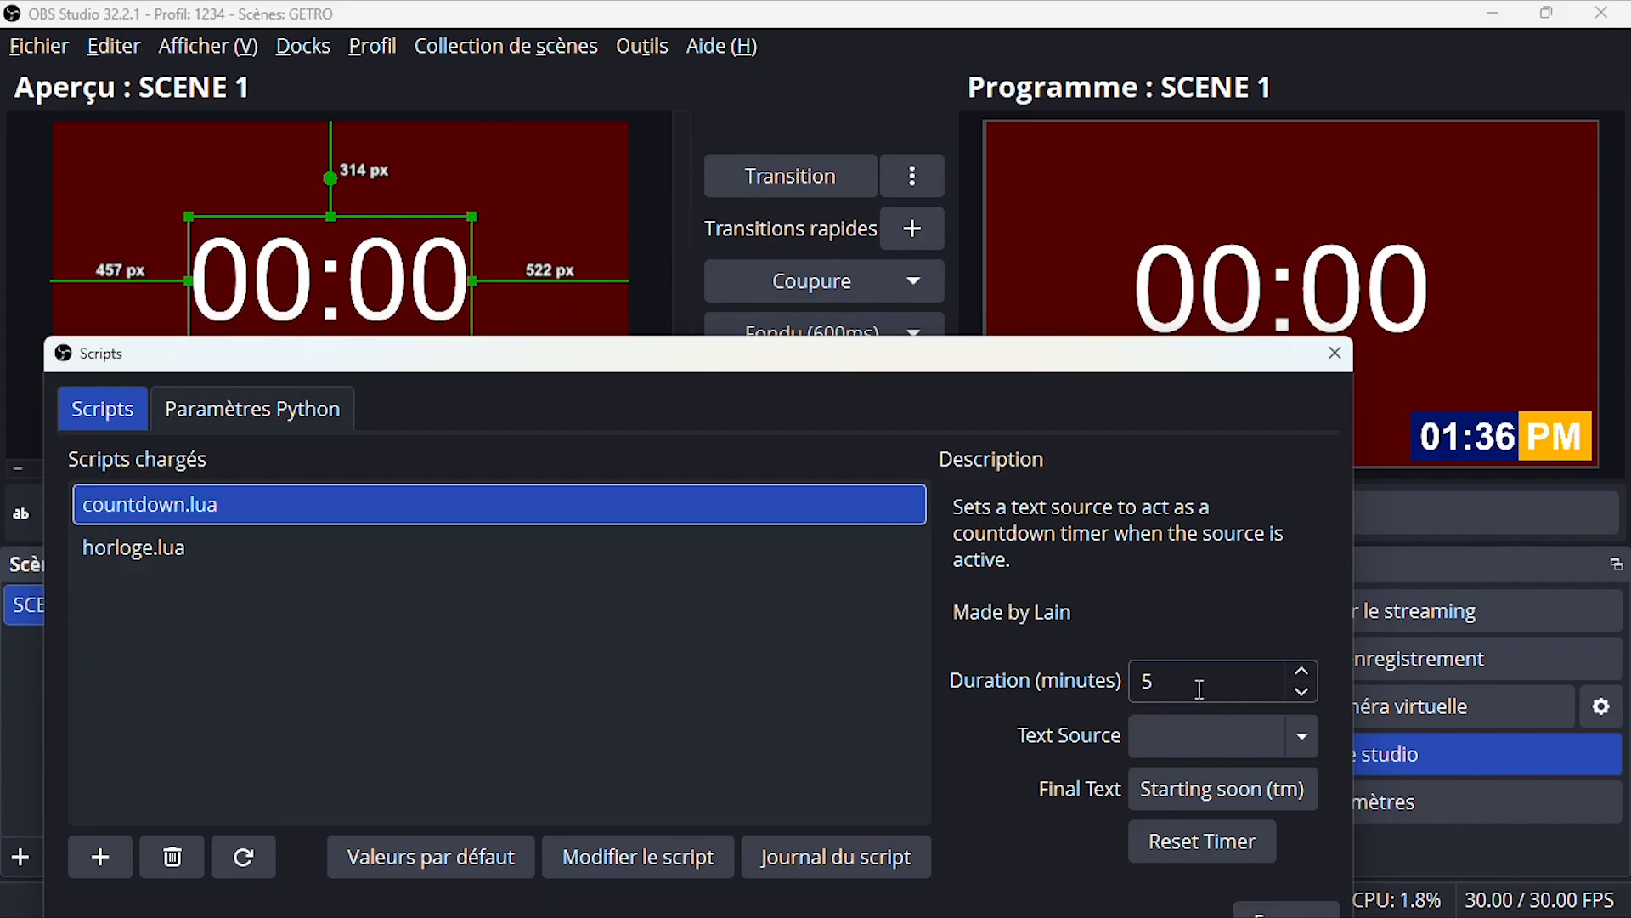
{"action": "left_click_drag", "start_coordinate": [1177, 684], "coordinate": [1145, 681]}
{"action": "type", "text": "10"}
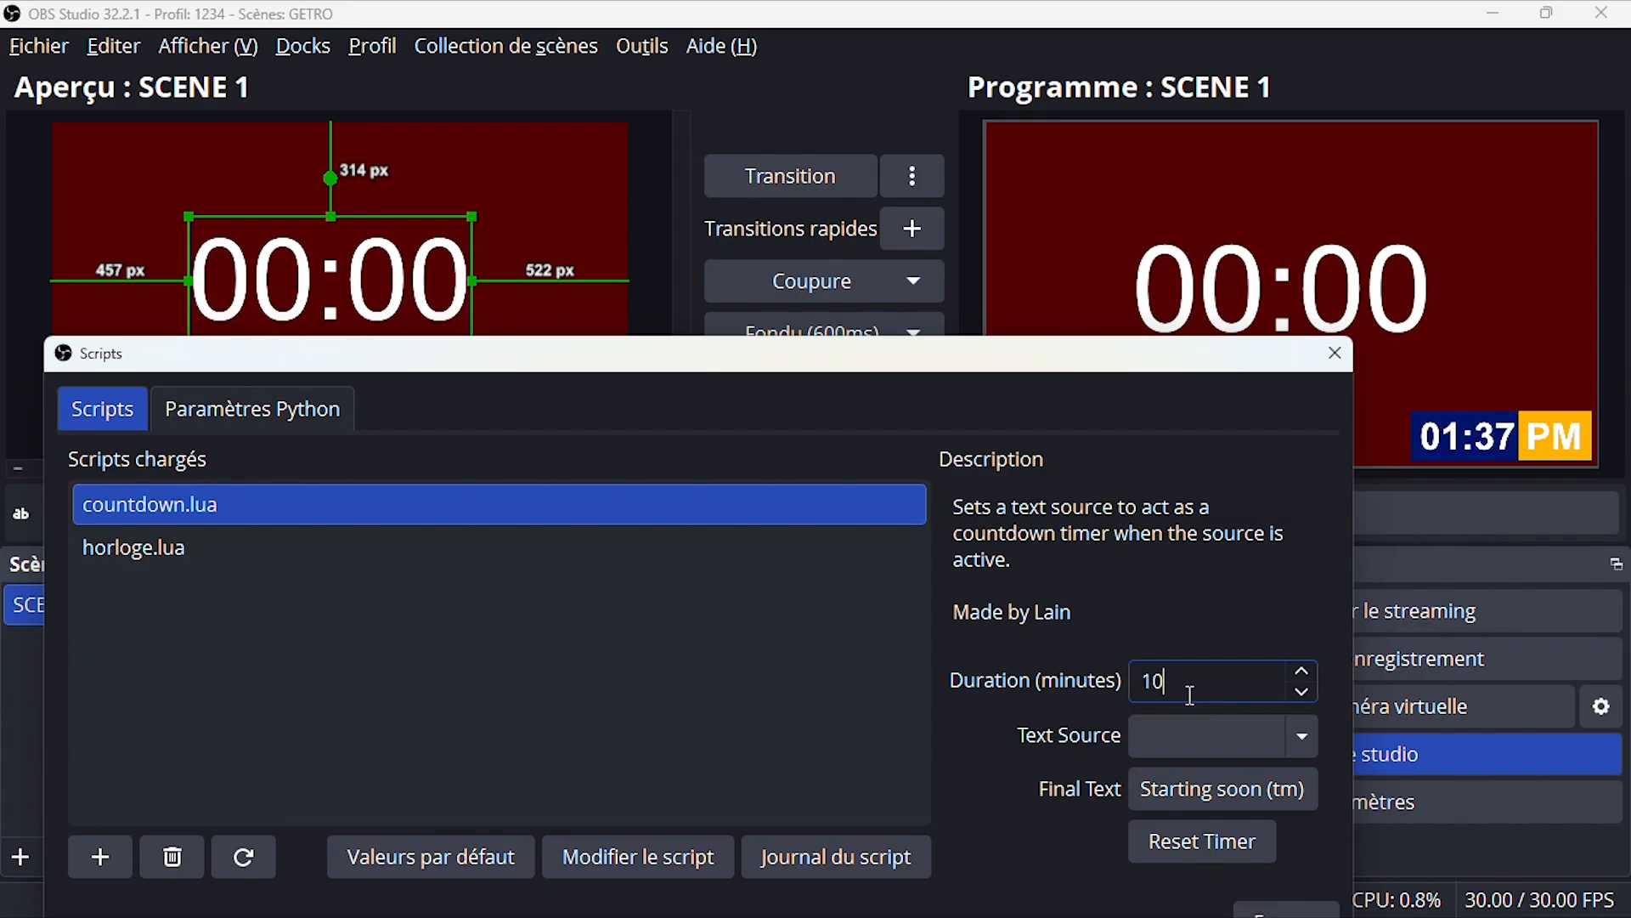
{"action": "left_click", "coordinate": [1299, 741]}
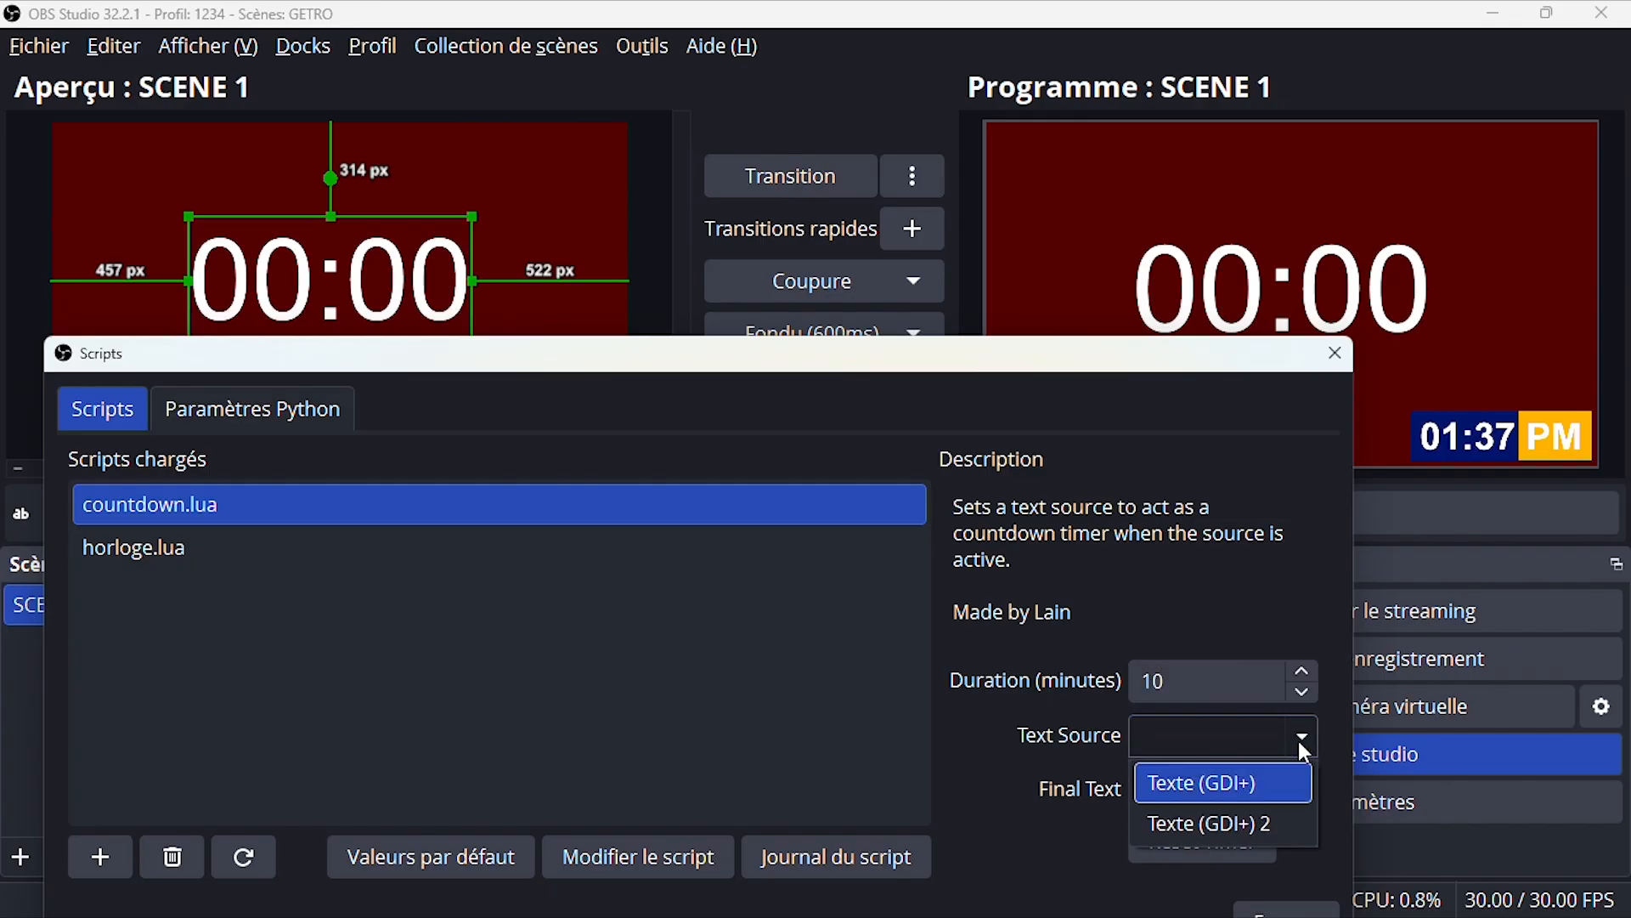
{"action": "left_click", "coordinate": [1268, 826]}
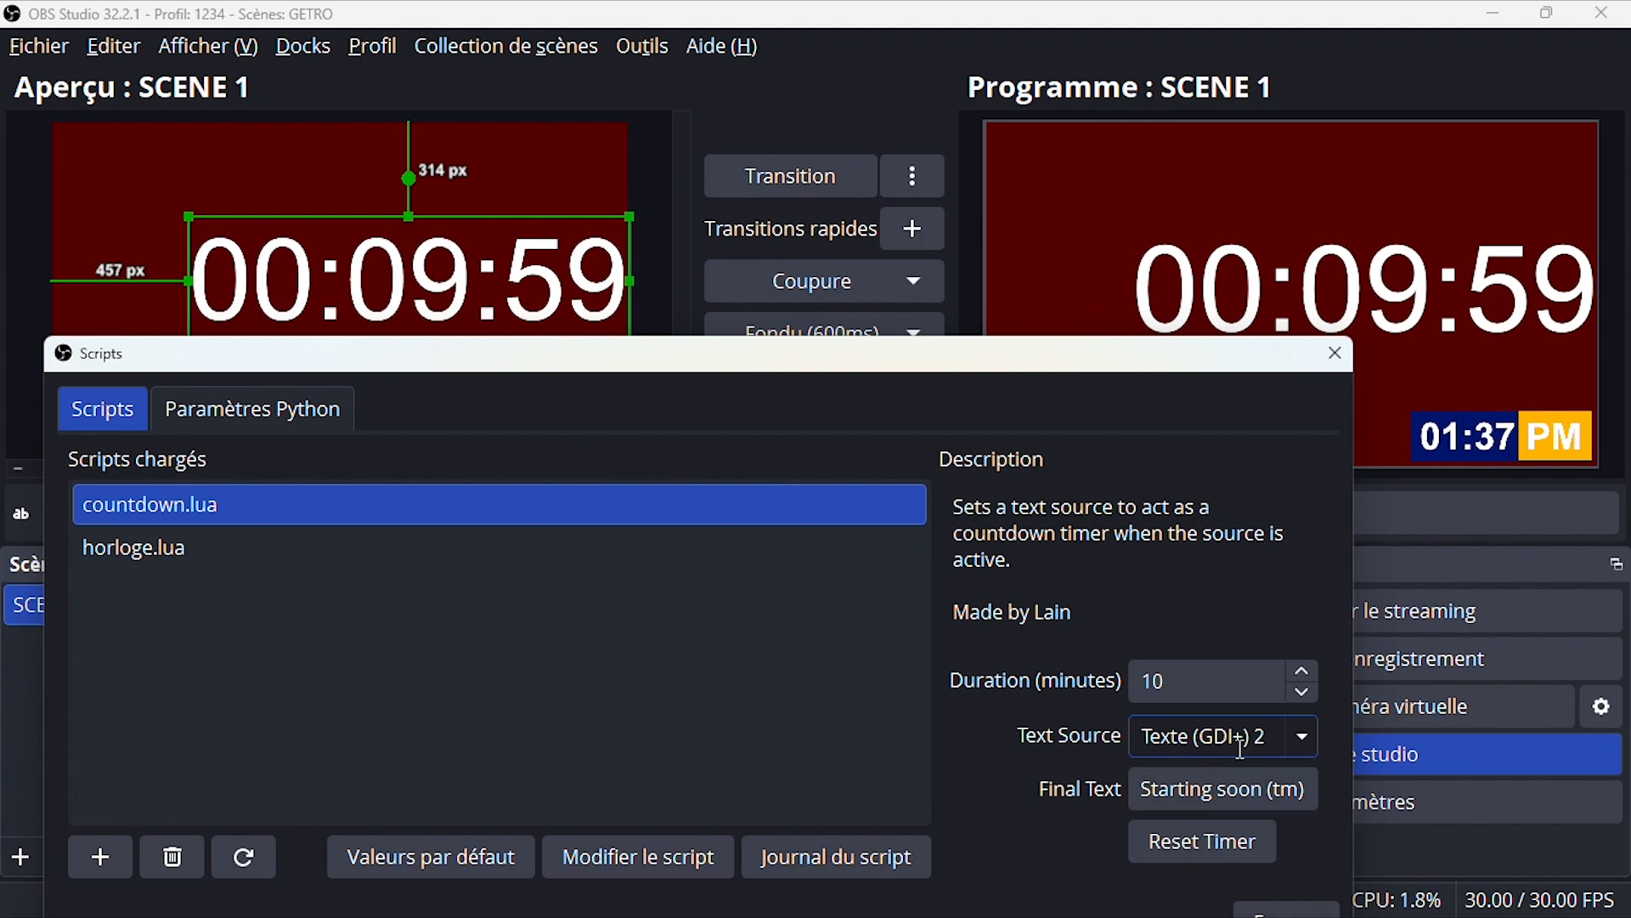
{"action": "left_click", "coordinate": [1284, 909]}
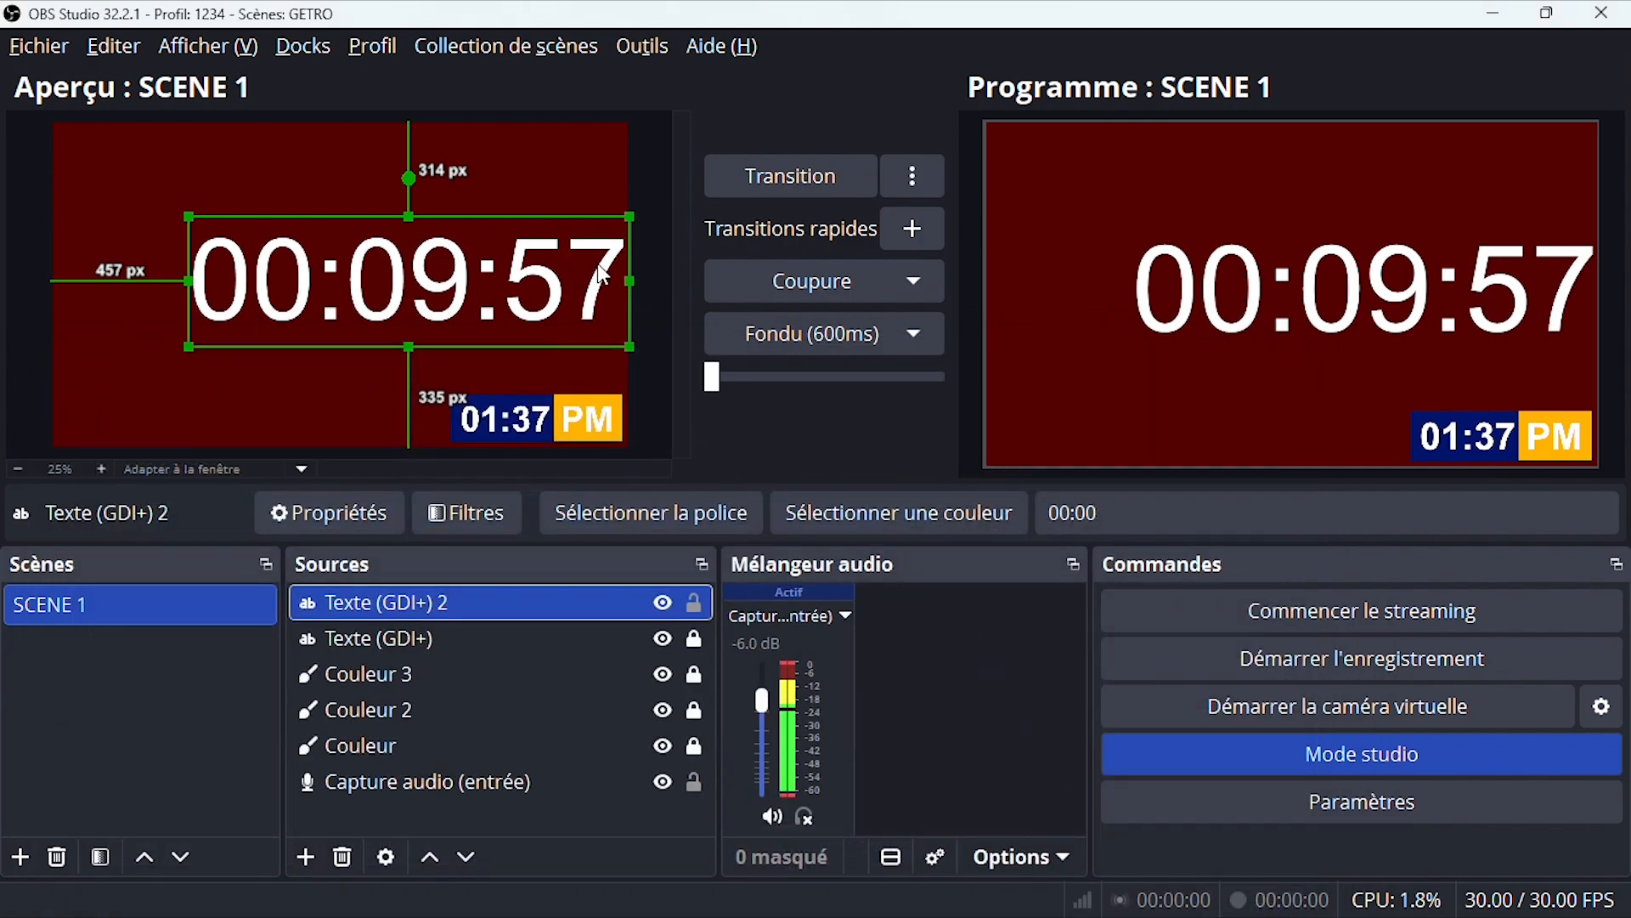
{"action": "left_click_drag", "start_coordinate": [593, 291], "coordinate": [542, 294]}
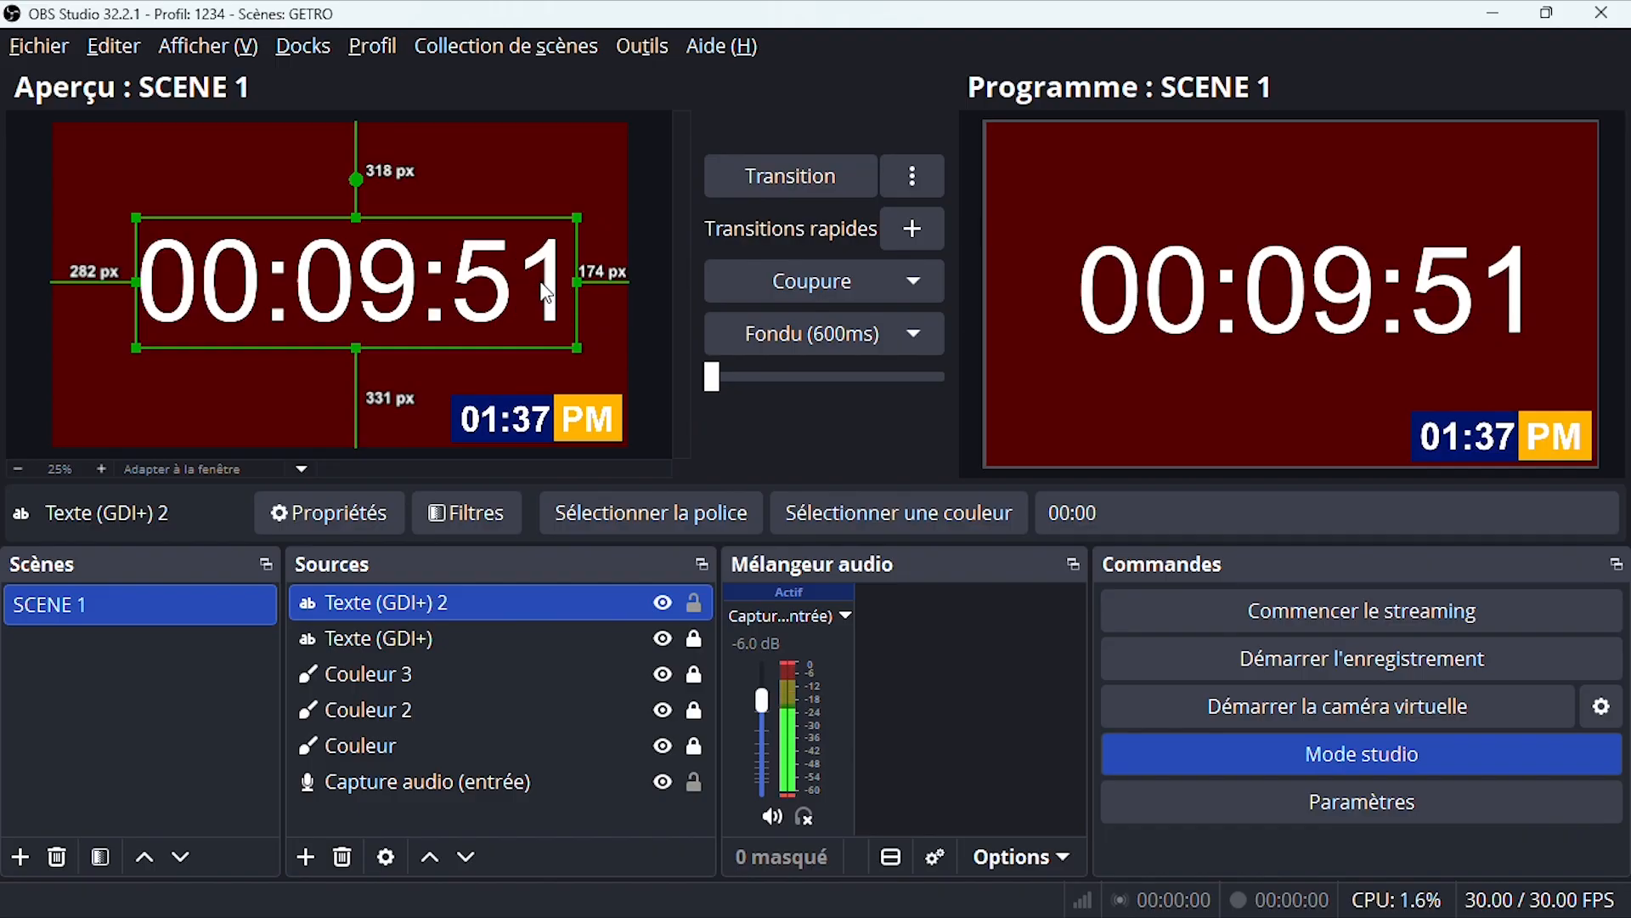
Step: Turn the studio-mode option Dupliquer la scène on and back off
{"action": "left_click", "coordinate": [914, 176]}
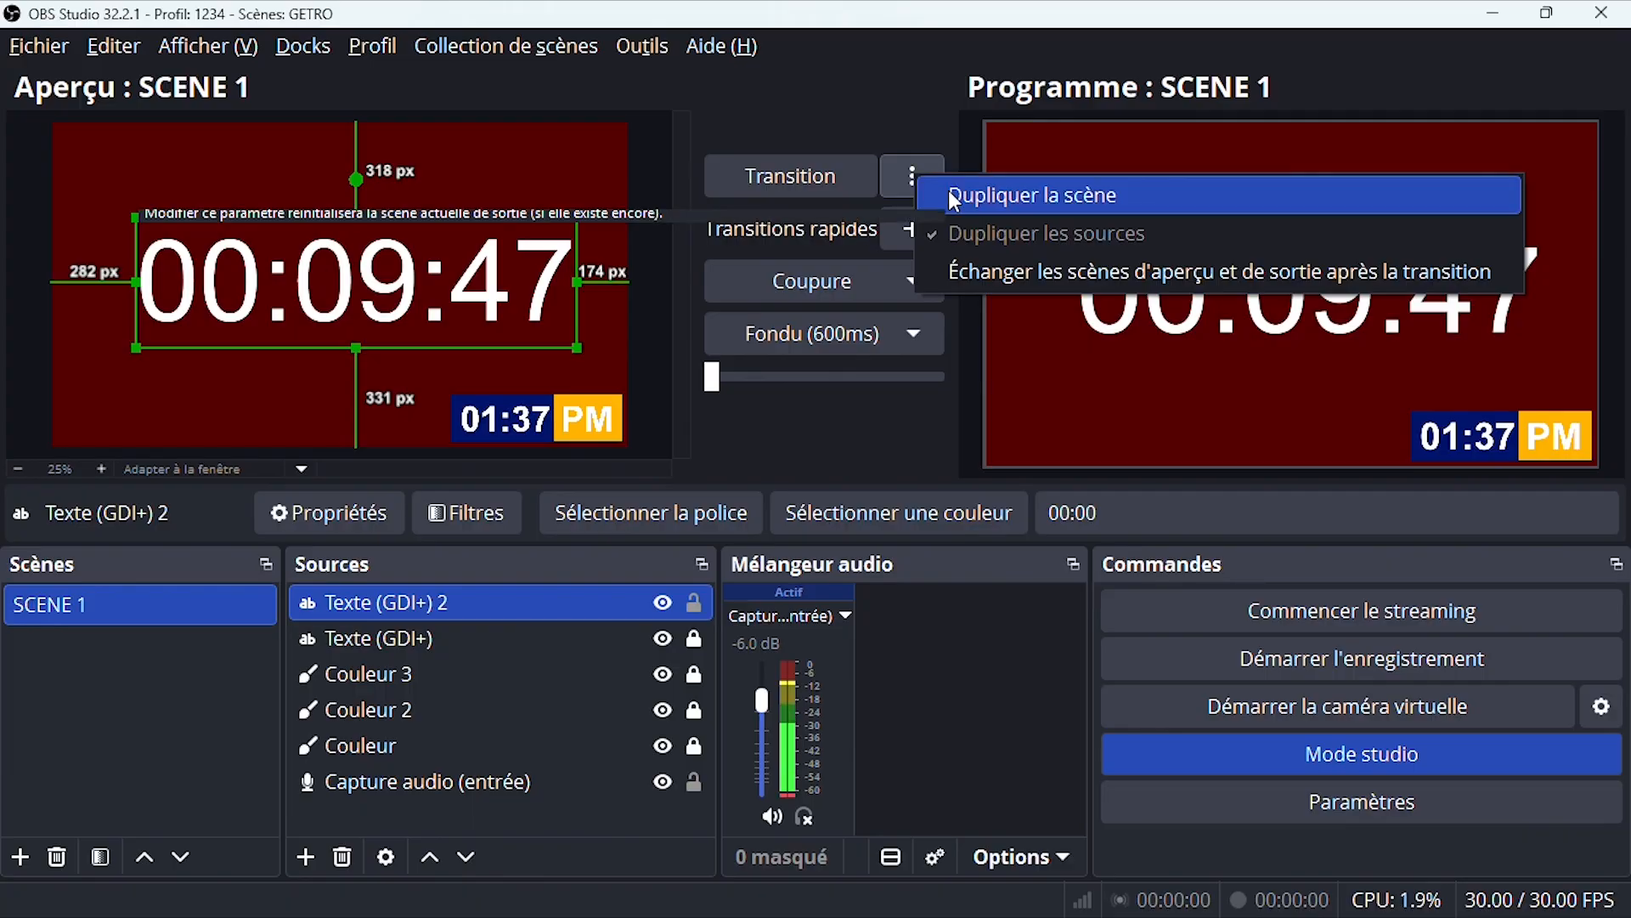
{"action": "left_click", "coordinate": [943, 191]}
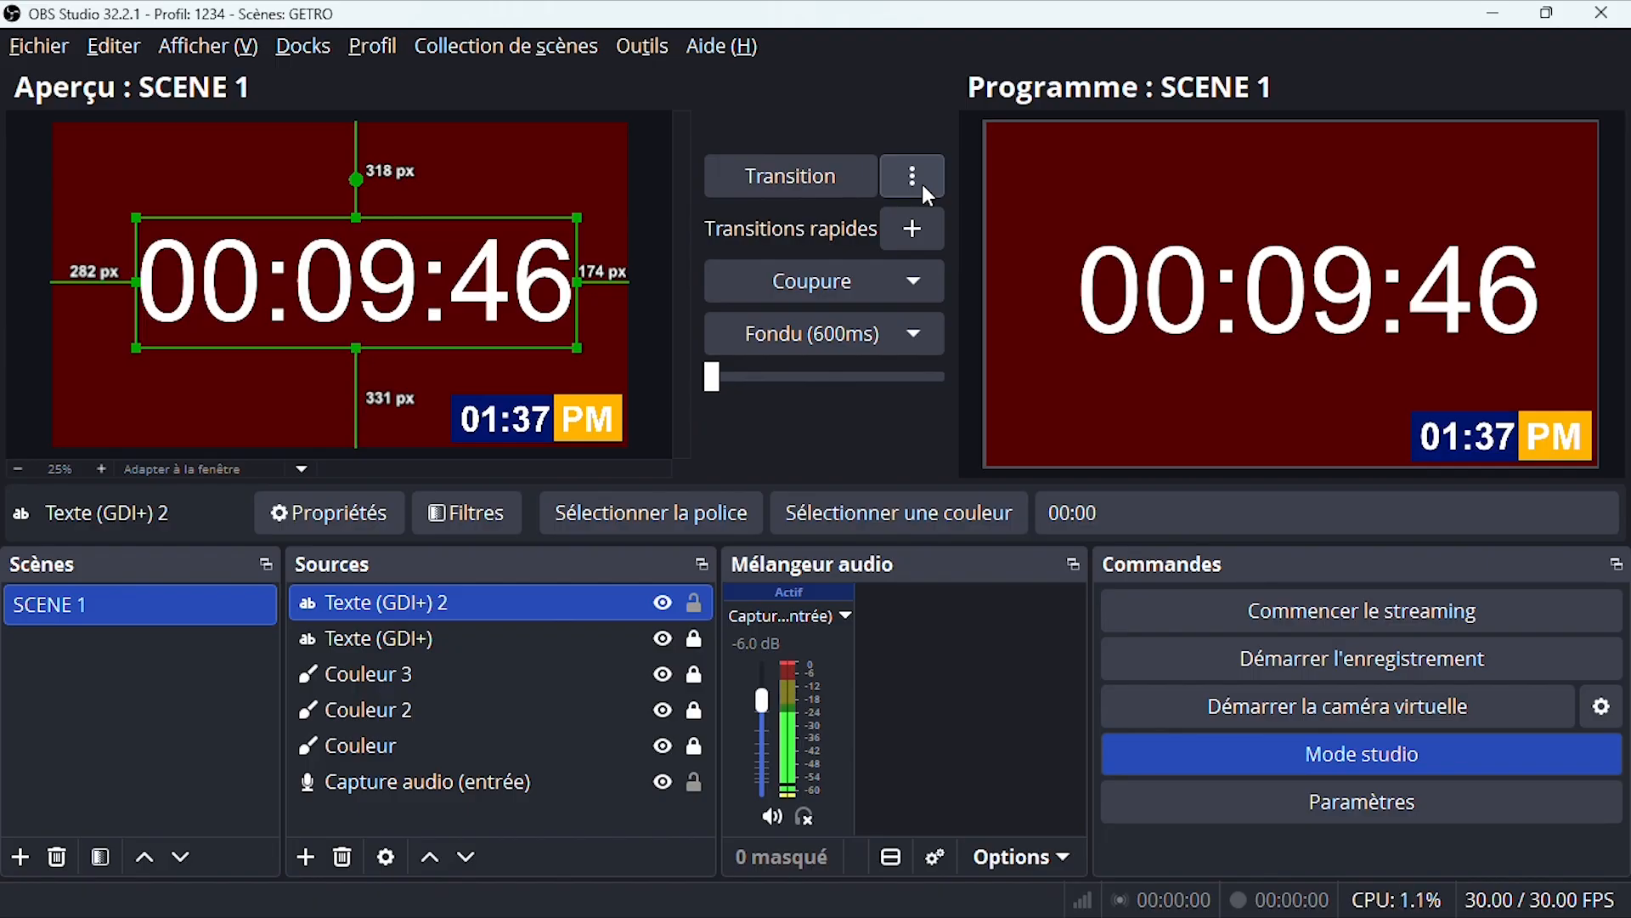
{"action": "left_click", "coordinate": [922, 185]}
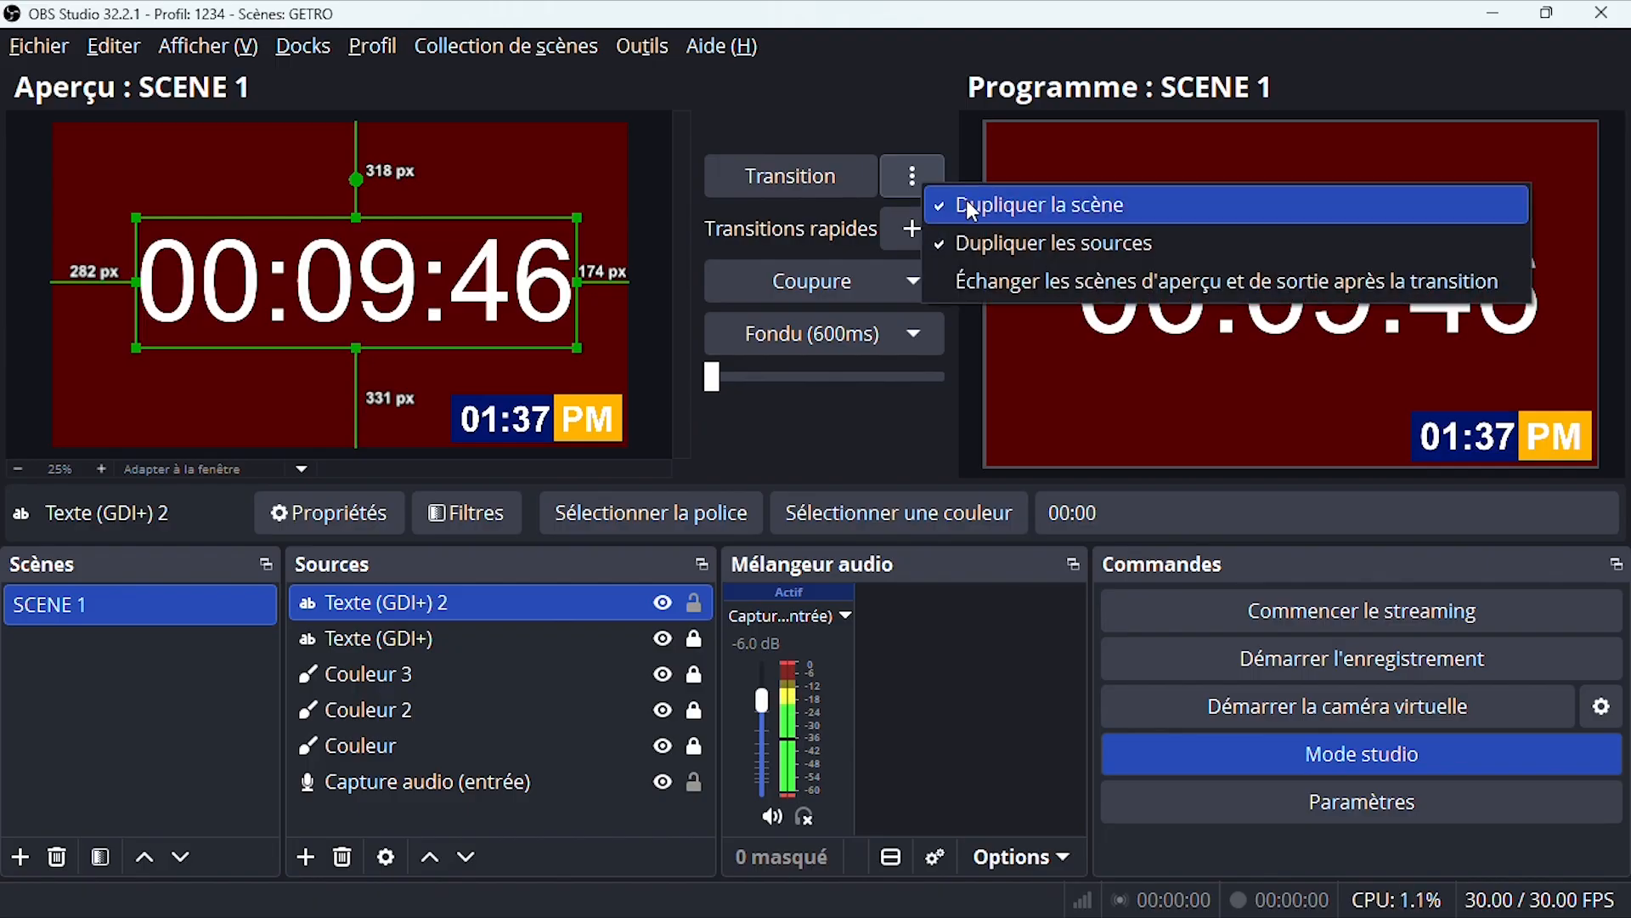
{"action": "left_click", "coordinate": [966, 200]}
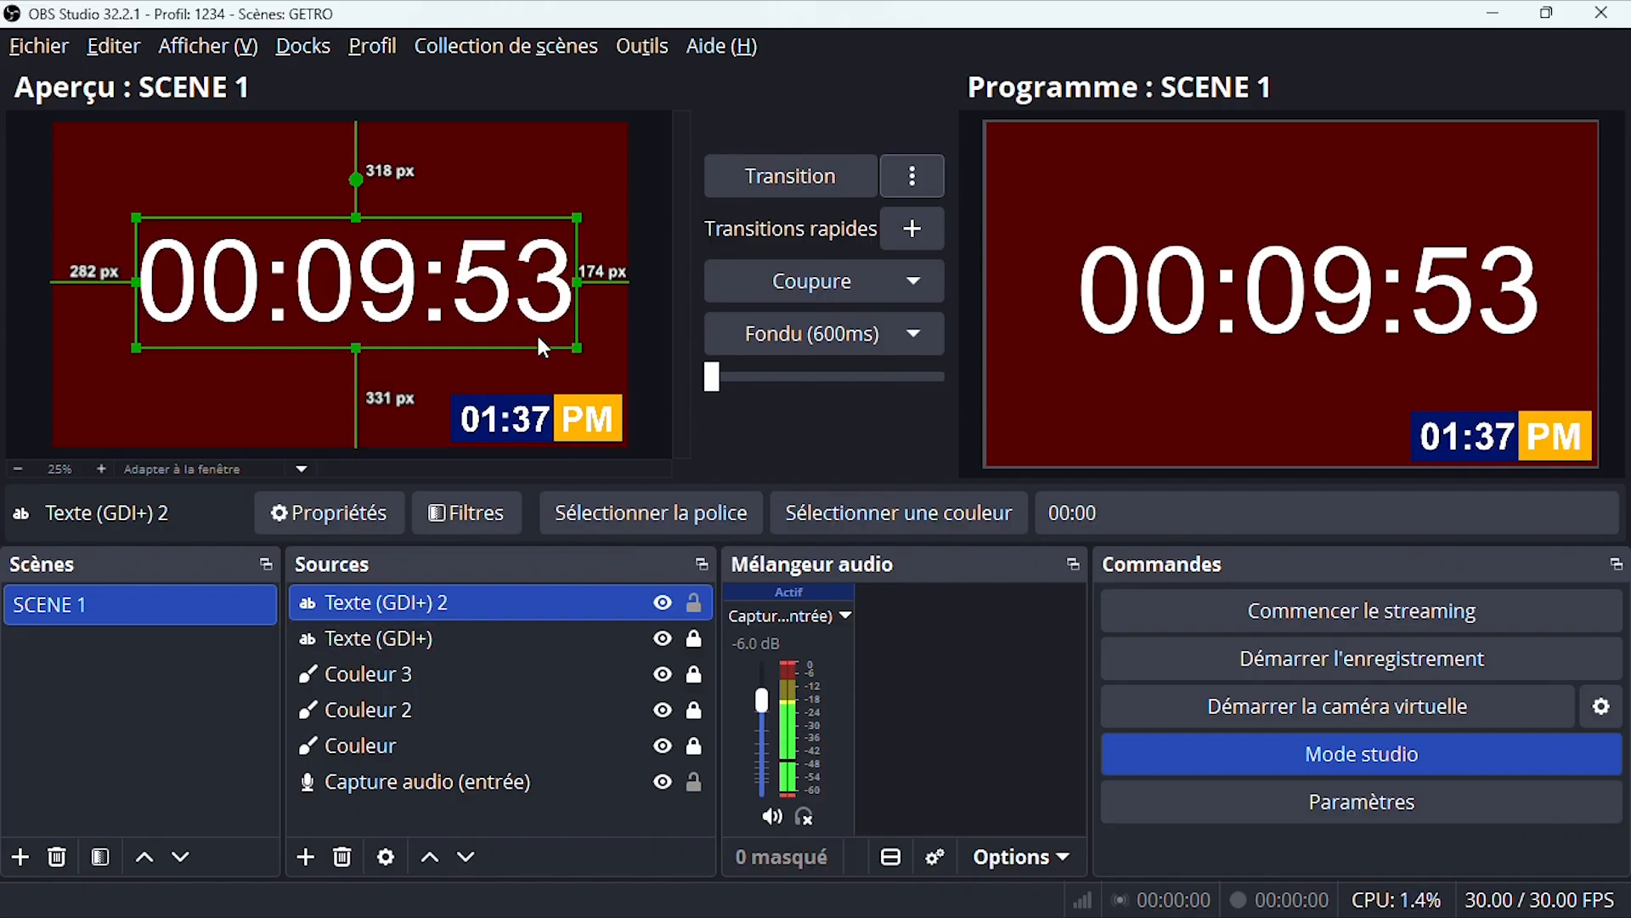
Step: Move the countdown text to about 239 px from the left and 314 px from the top of the canvas
{"action": "left_click_drag", "start_coordinate": [491, 299], "coordinate": [476, 296]}
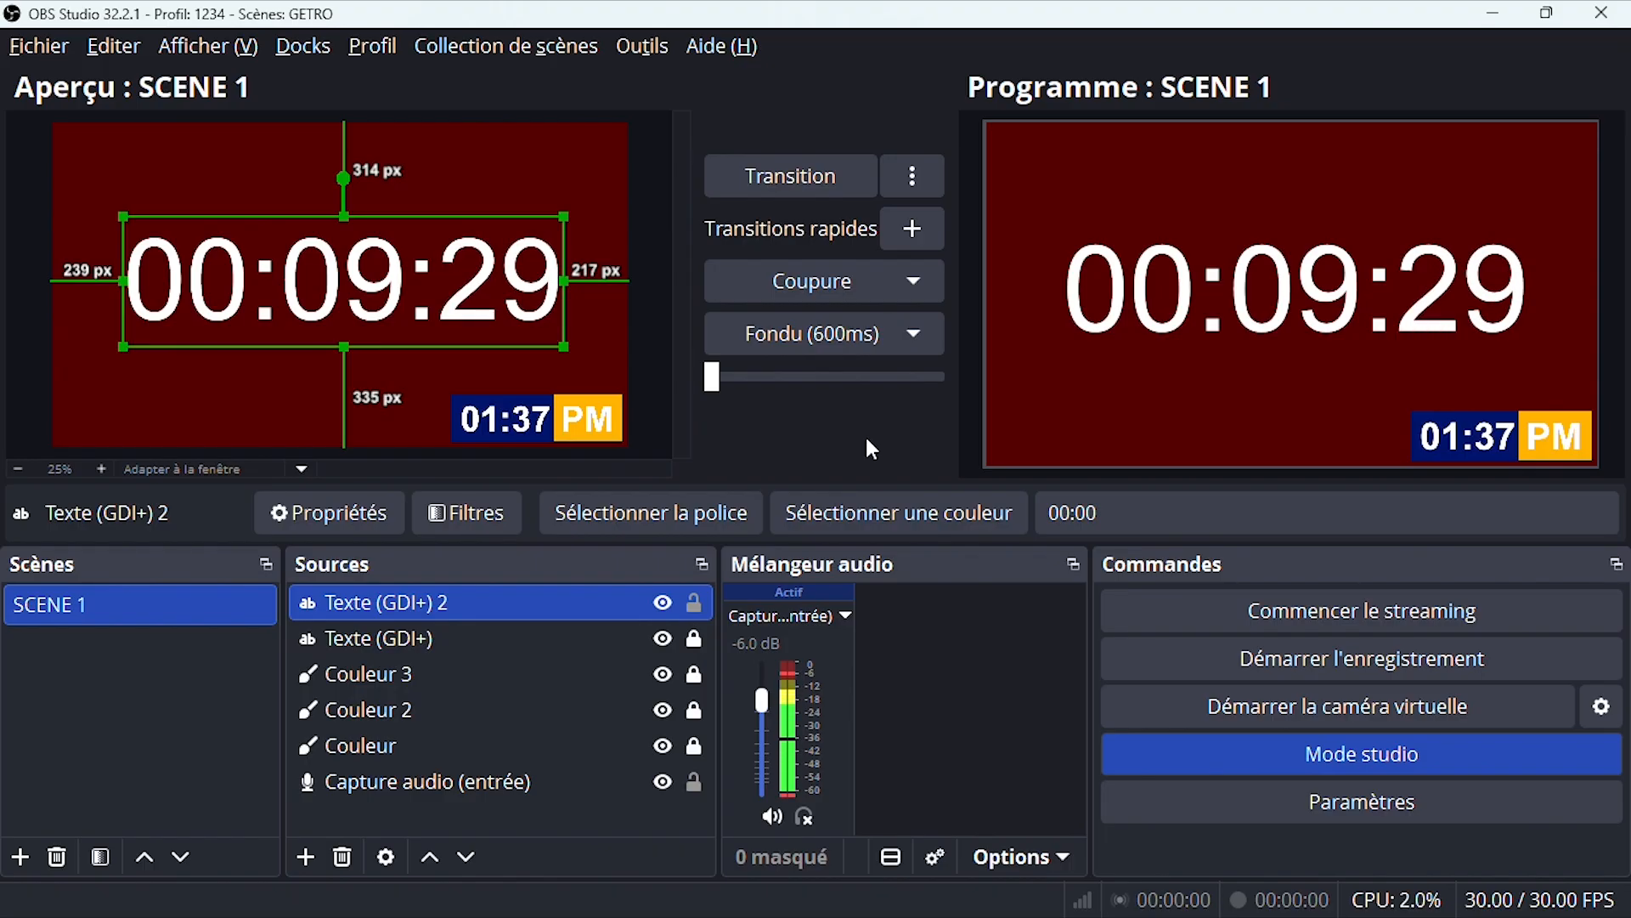
Step: Switch to Google Chrome and search Google for SNAZ
{"action": "key", "text": "alt+Tab"}
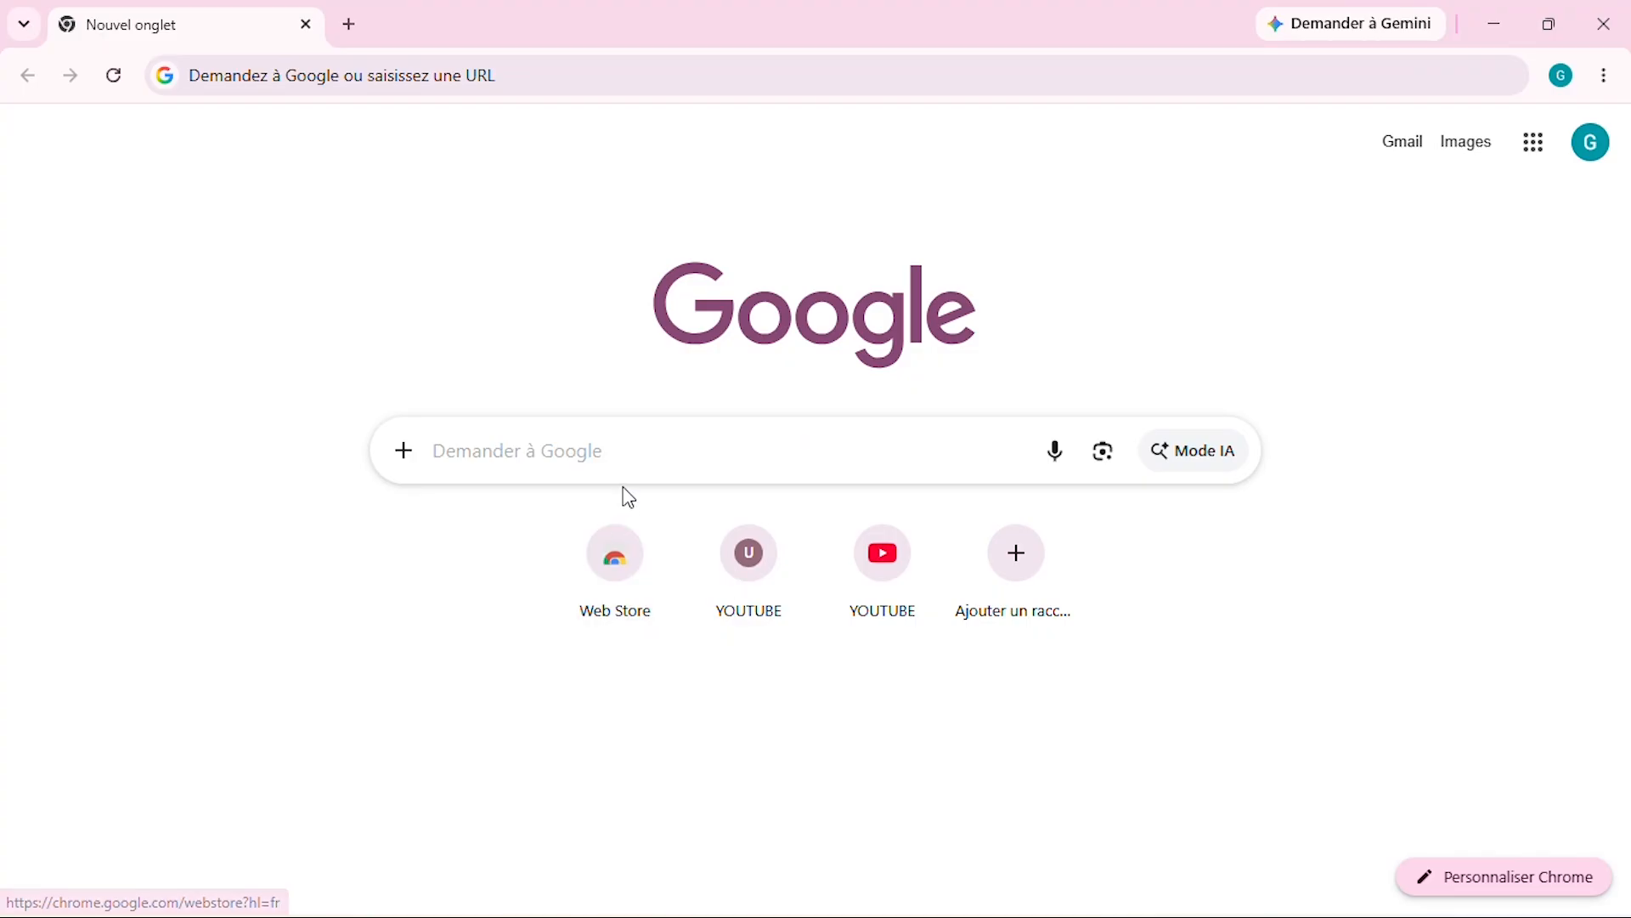
{"action": "left_click", "coordinate": [631, 452]}
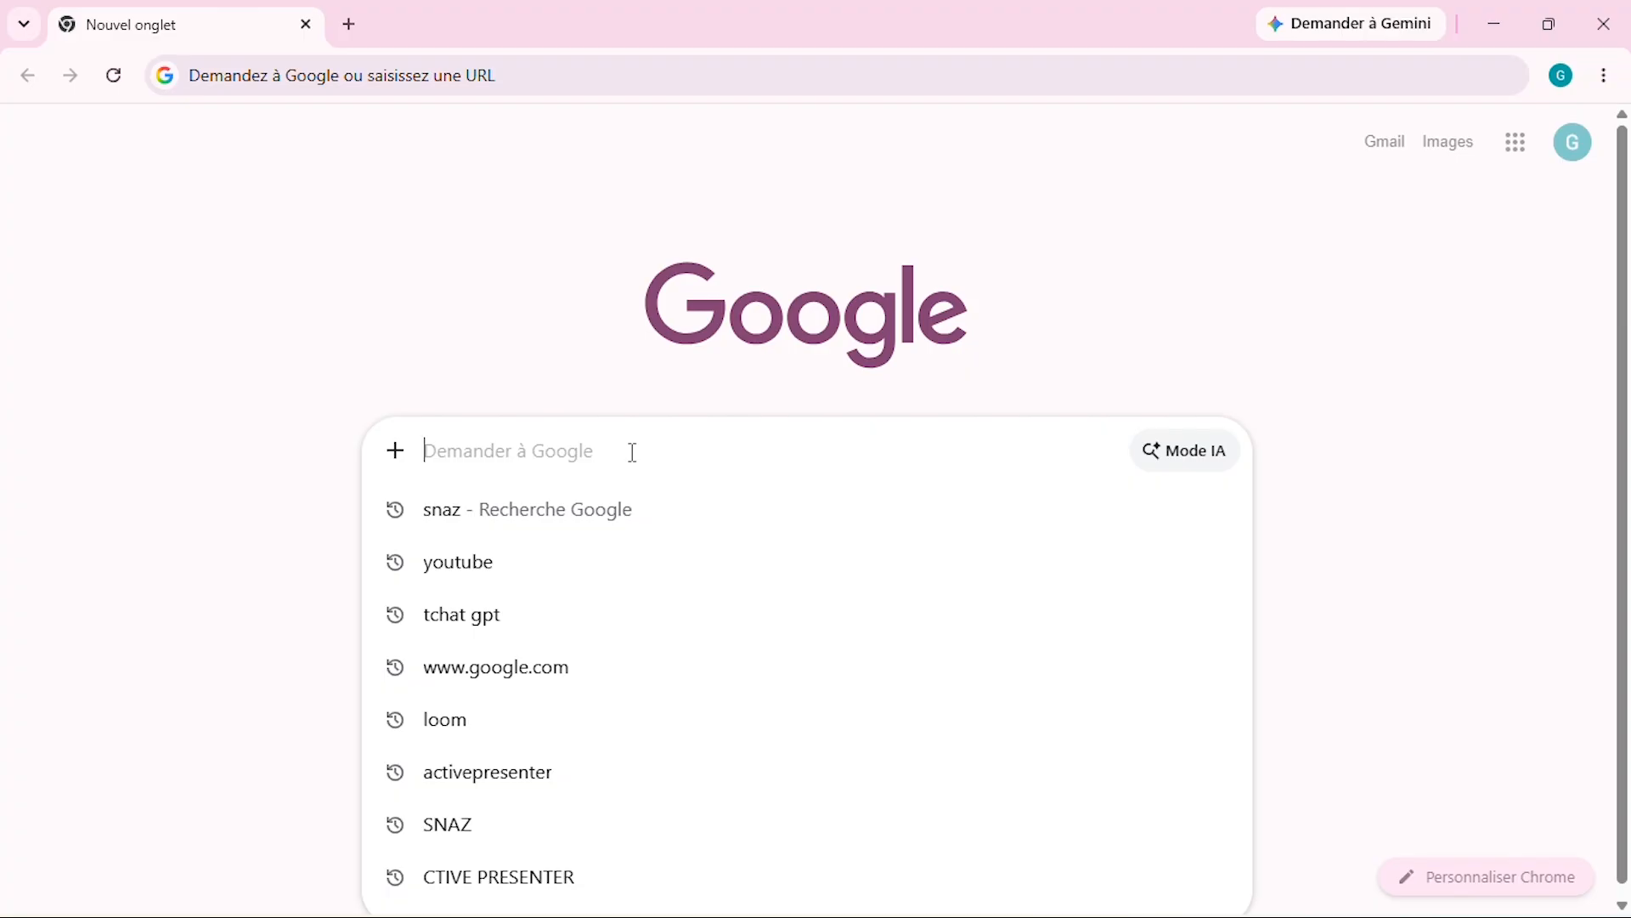
{"action": "type", "text": "SNA"}
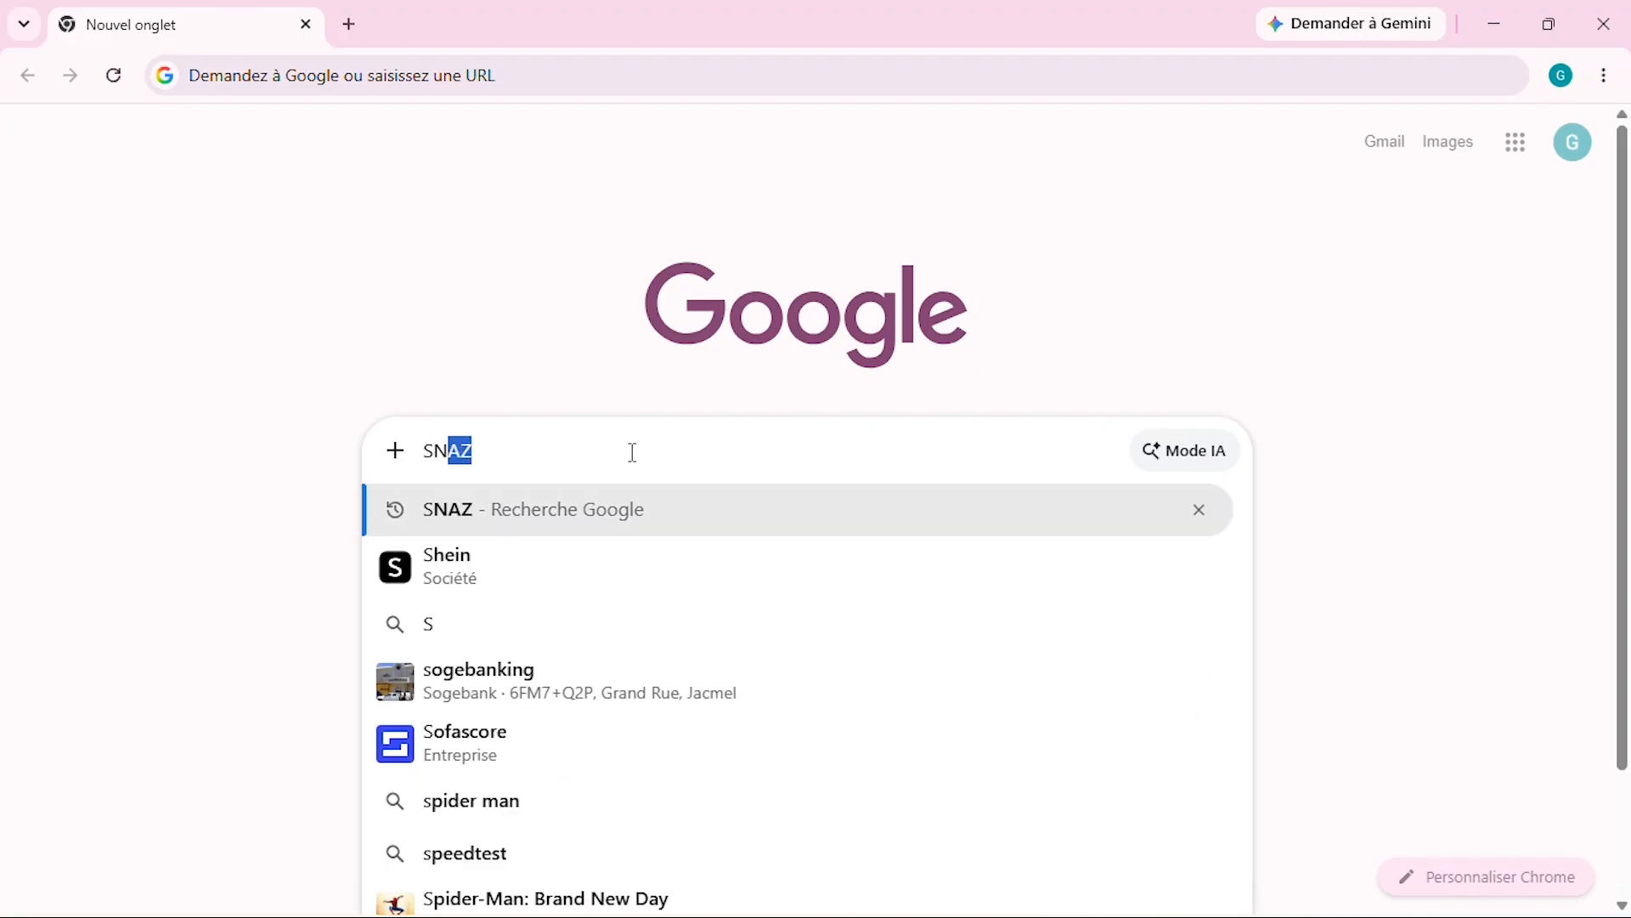
{"action": "type", "text": "Z"}
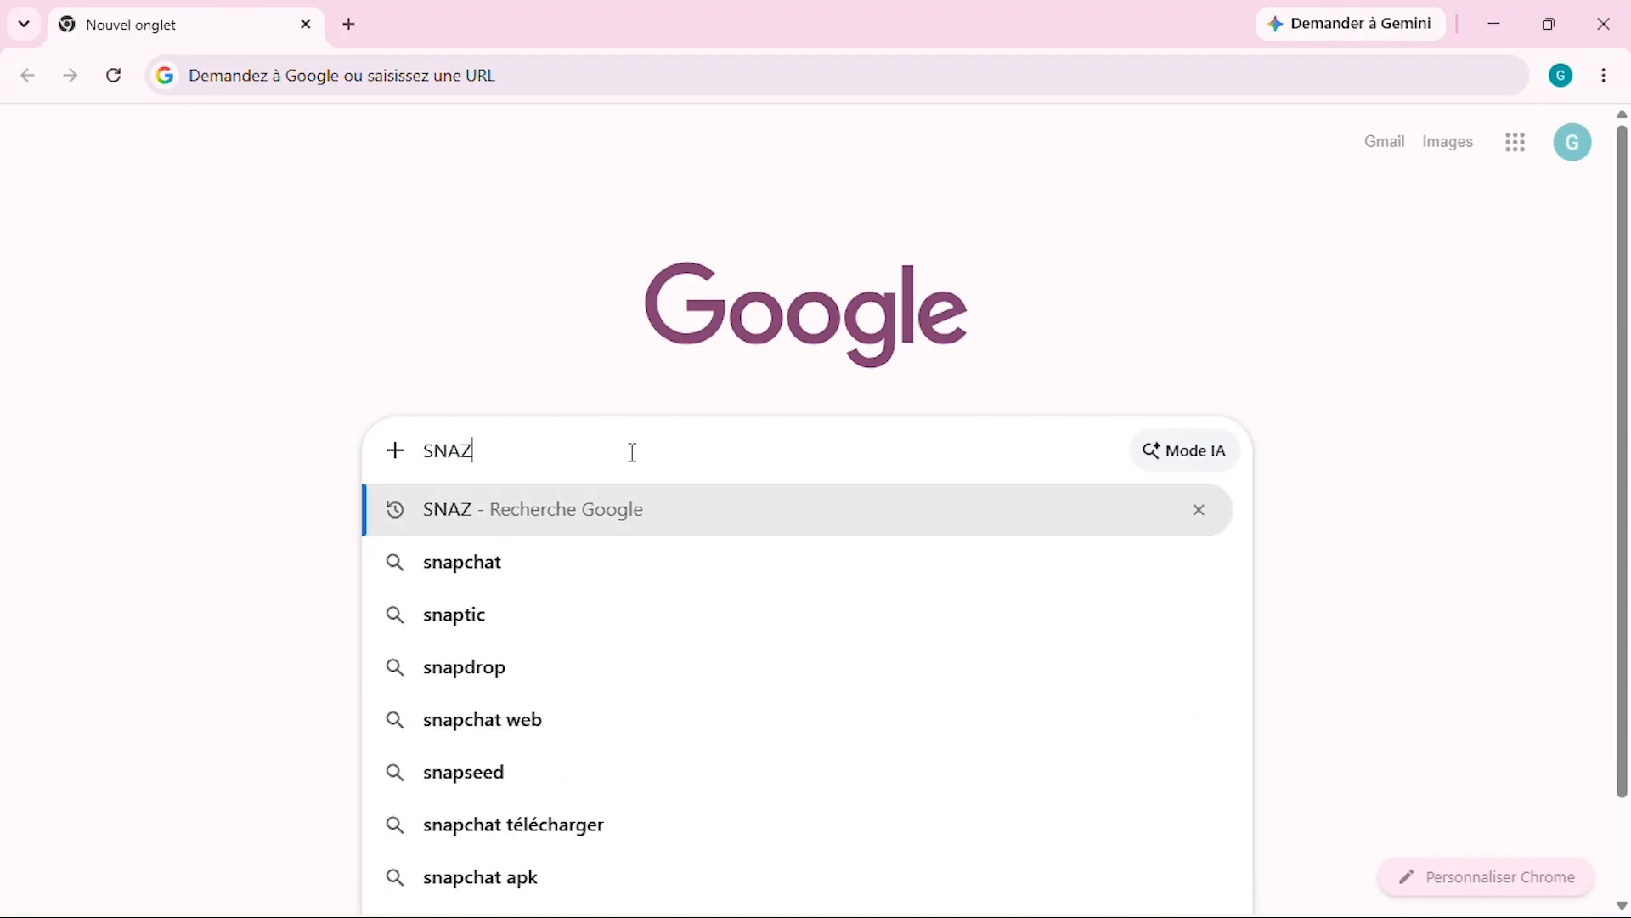
{"action": "key", "text": "Return"}
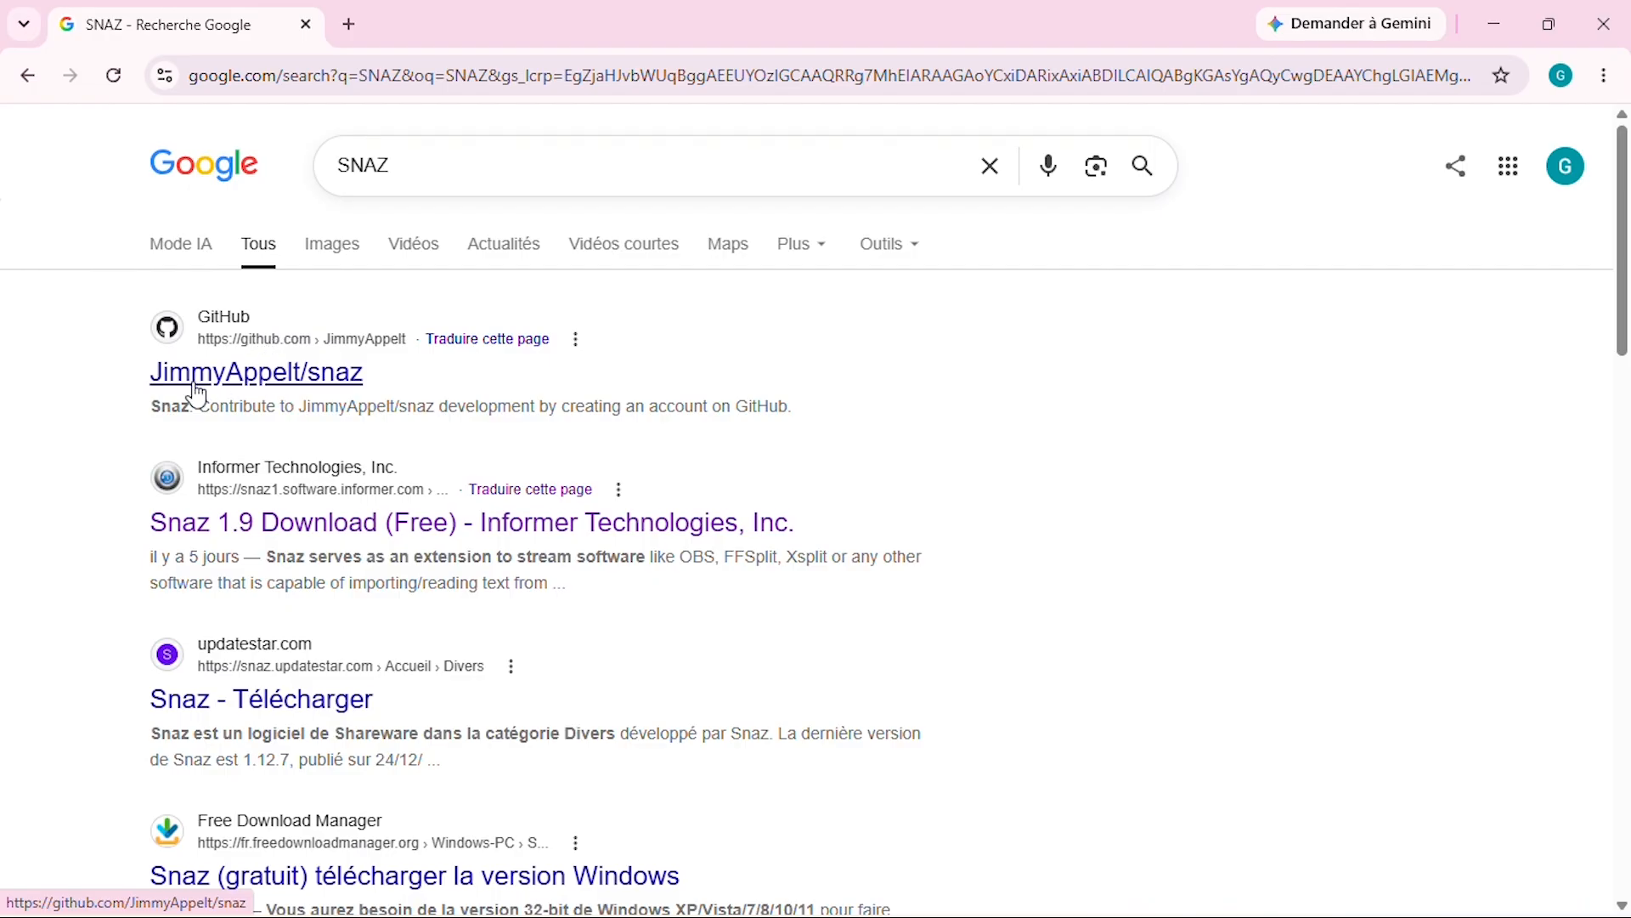
Step: Open the snaz repository on GitHub, go to its release page and download SnazSetup.exe for version 1.12.7.0
{"action": "left_click", "coordinate": [330, 385]}
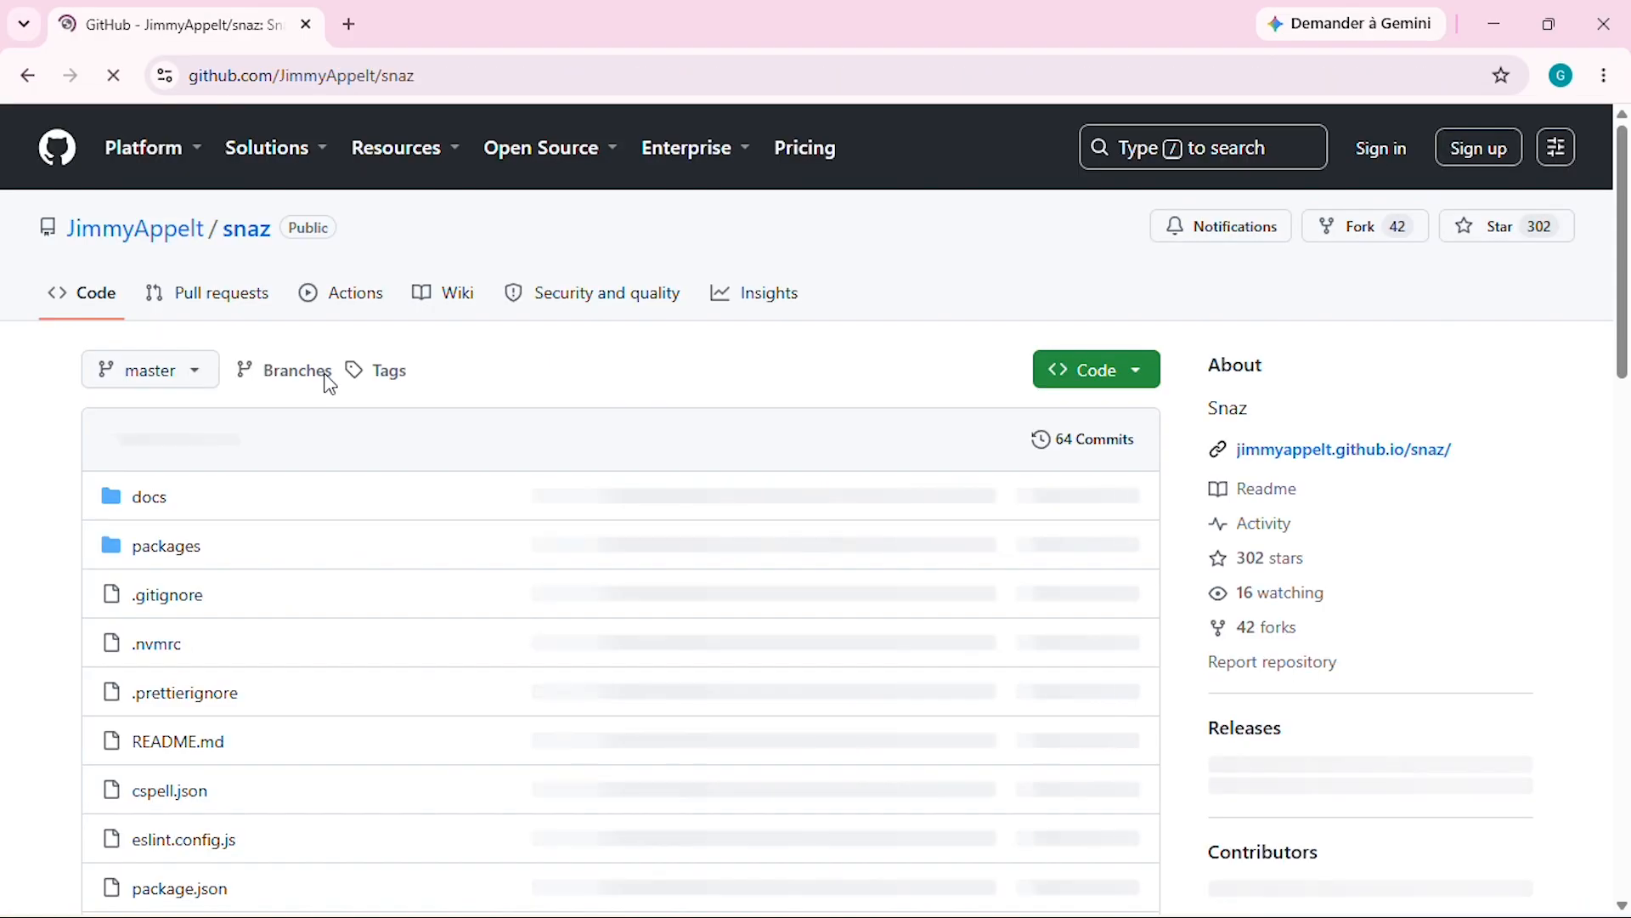
{"action": "mouse_move", "coordinate": [674, 157]}
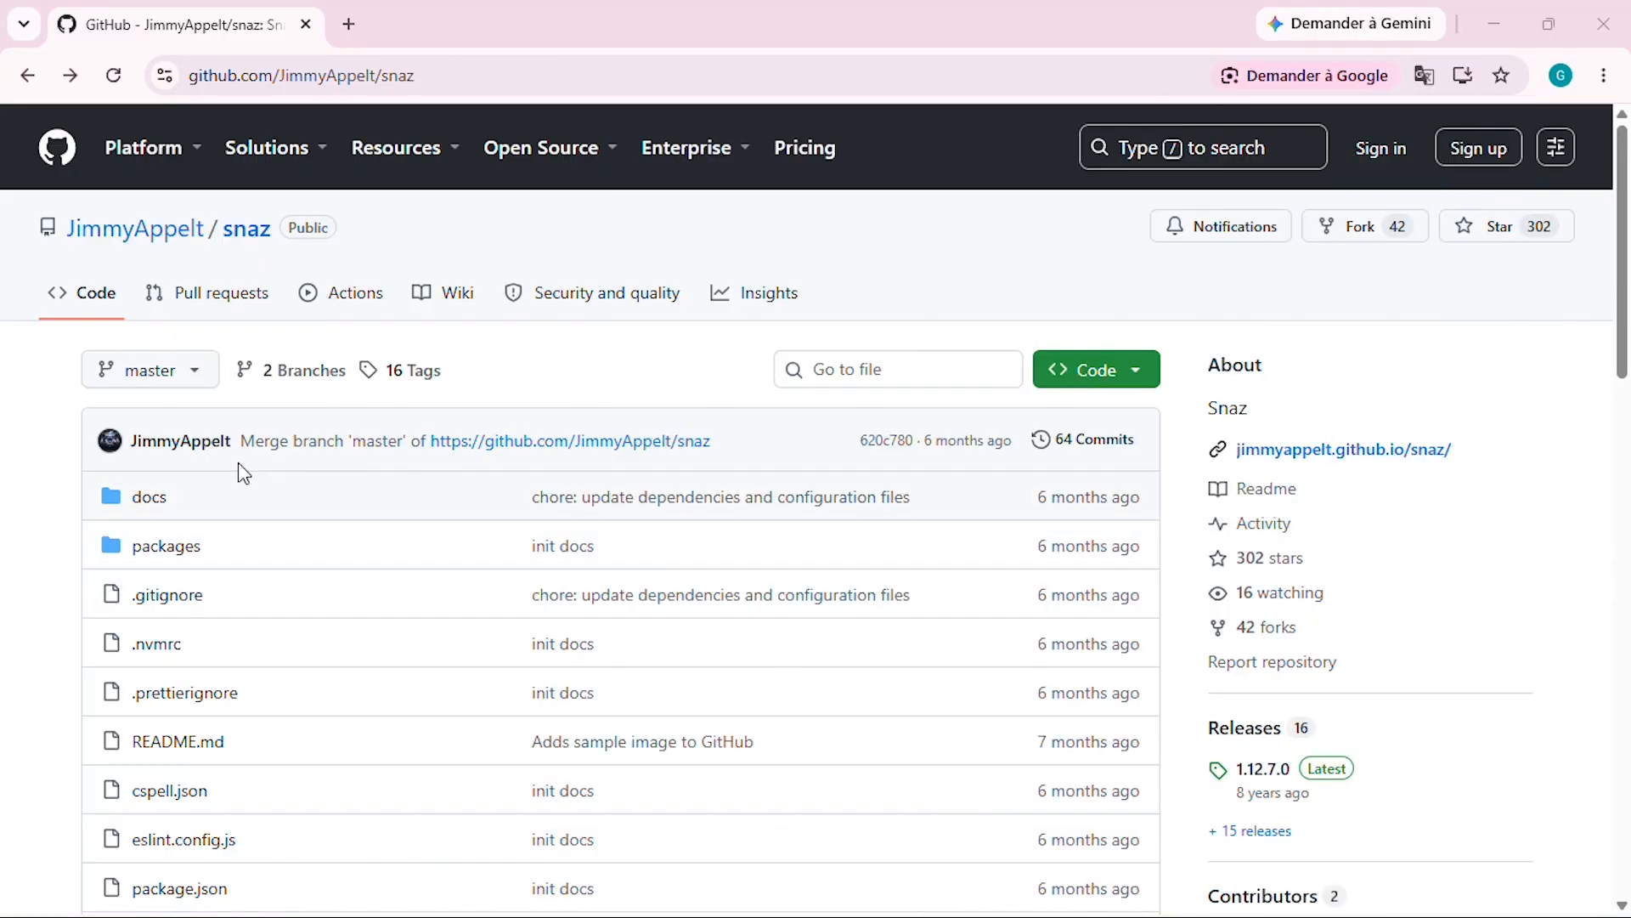
{"action": "scroll", "coordinate": [590, 637], "scroll_direction": "down", "scroll_amount": 8}
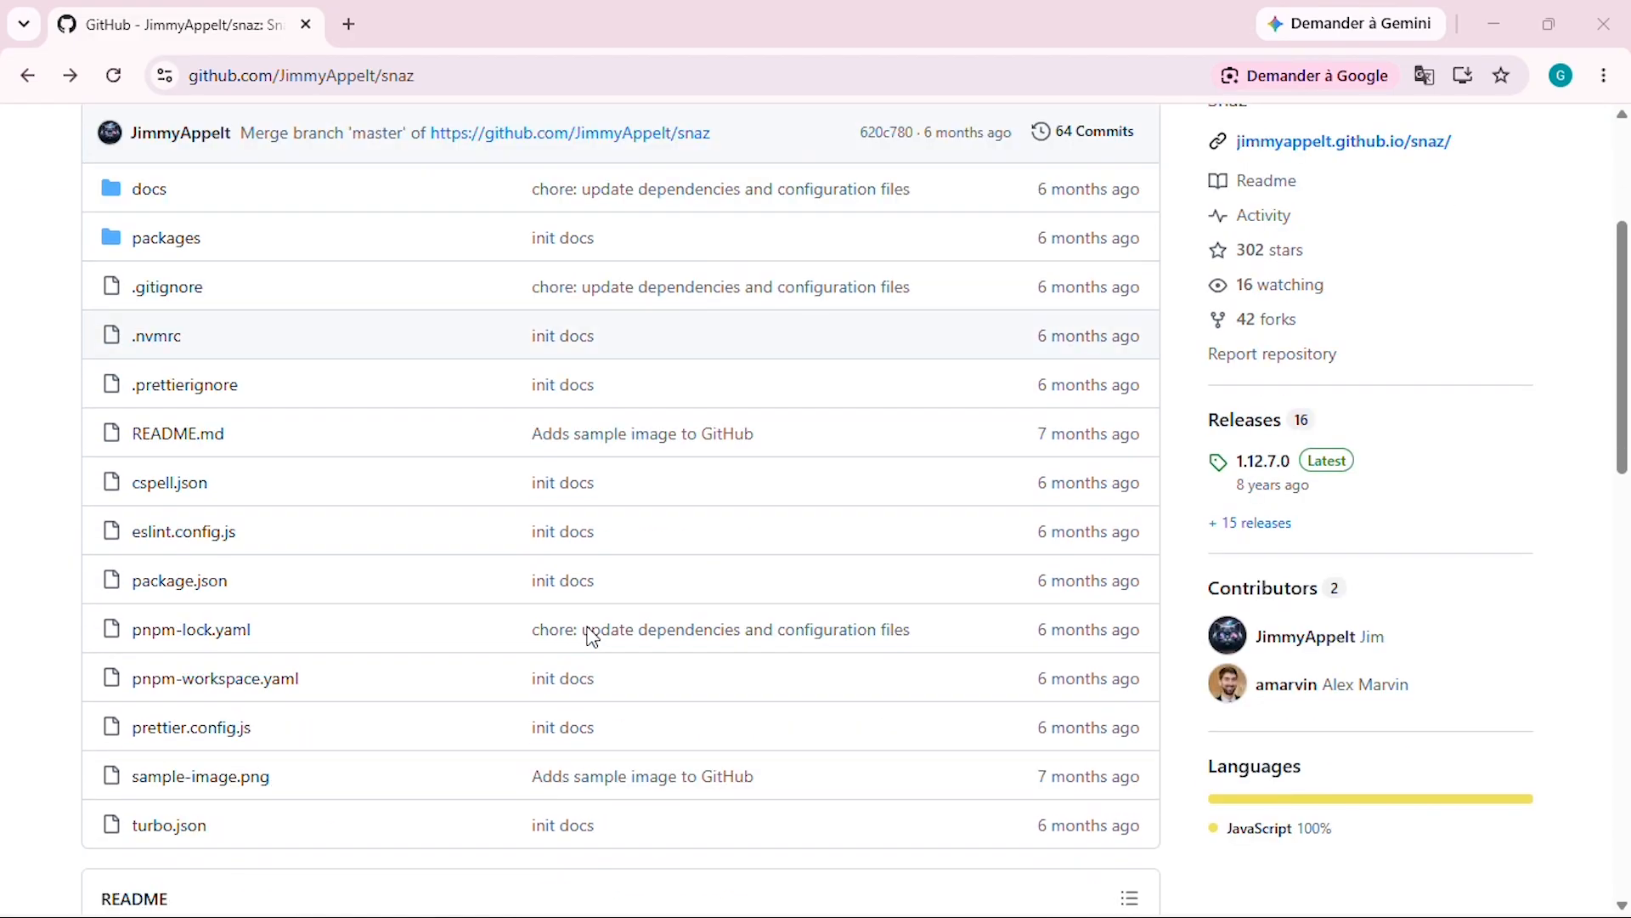
{"action": "scroll", "coordinate": [589, 637], "scroll_direction": "down", "scroll_amount": 1}
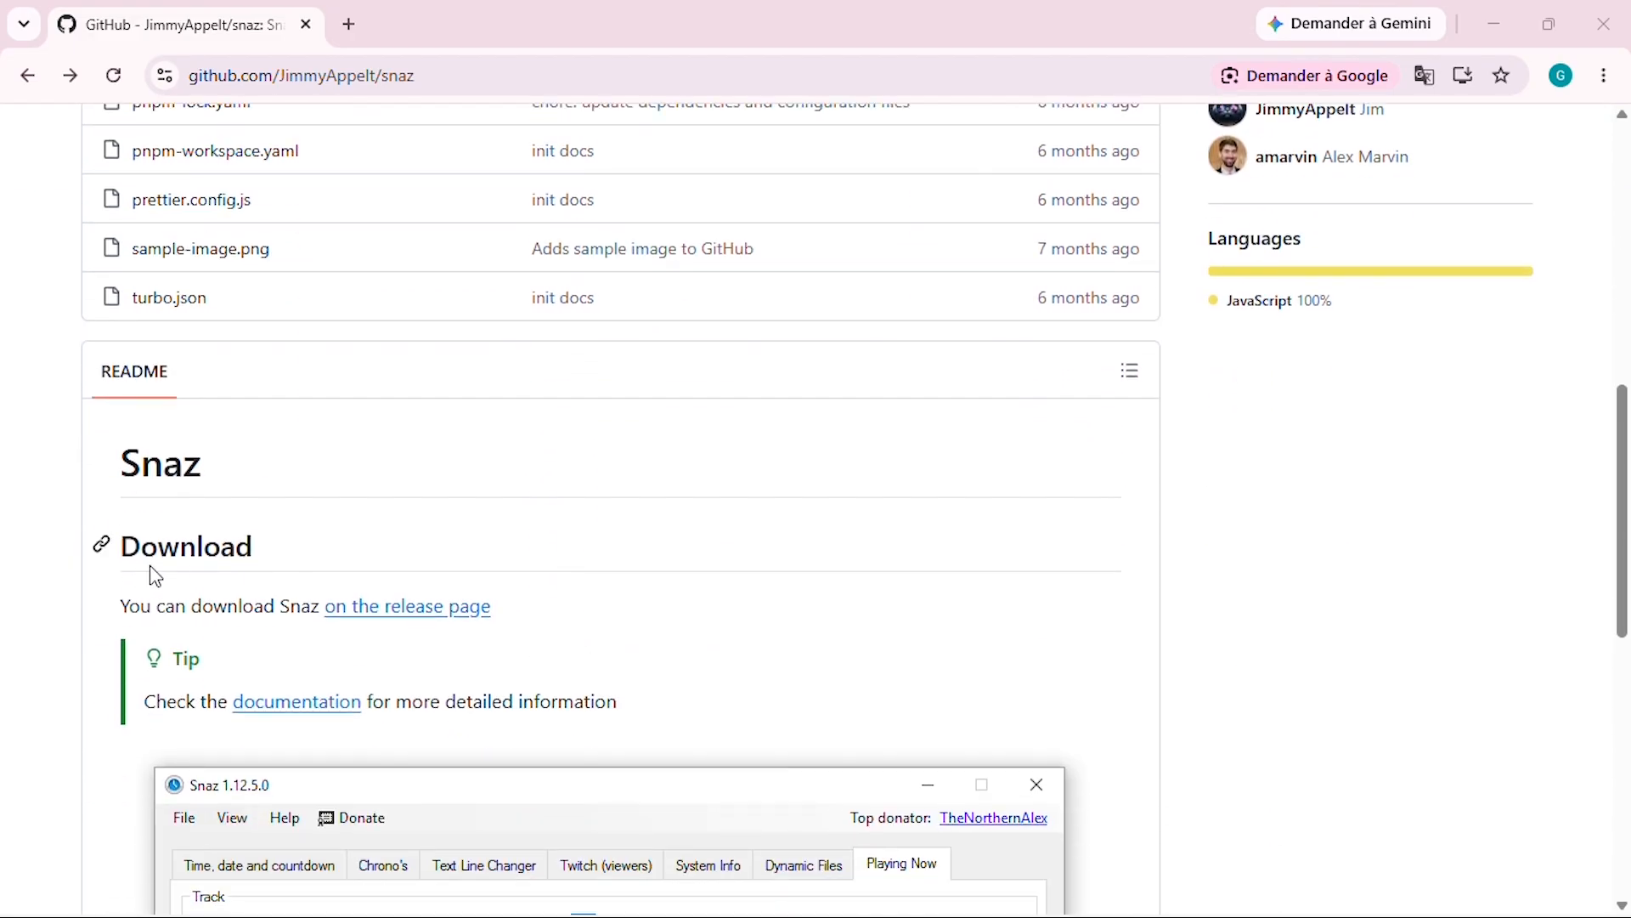
{"action": "left_click", "coordinate": [395, 626]}
{"action": "scroll", "coordinate": [809, 629], "scroll_direction": "down", "scroll_amount": 4}
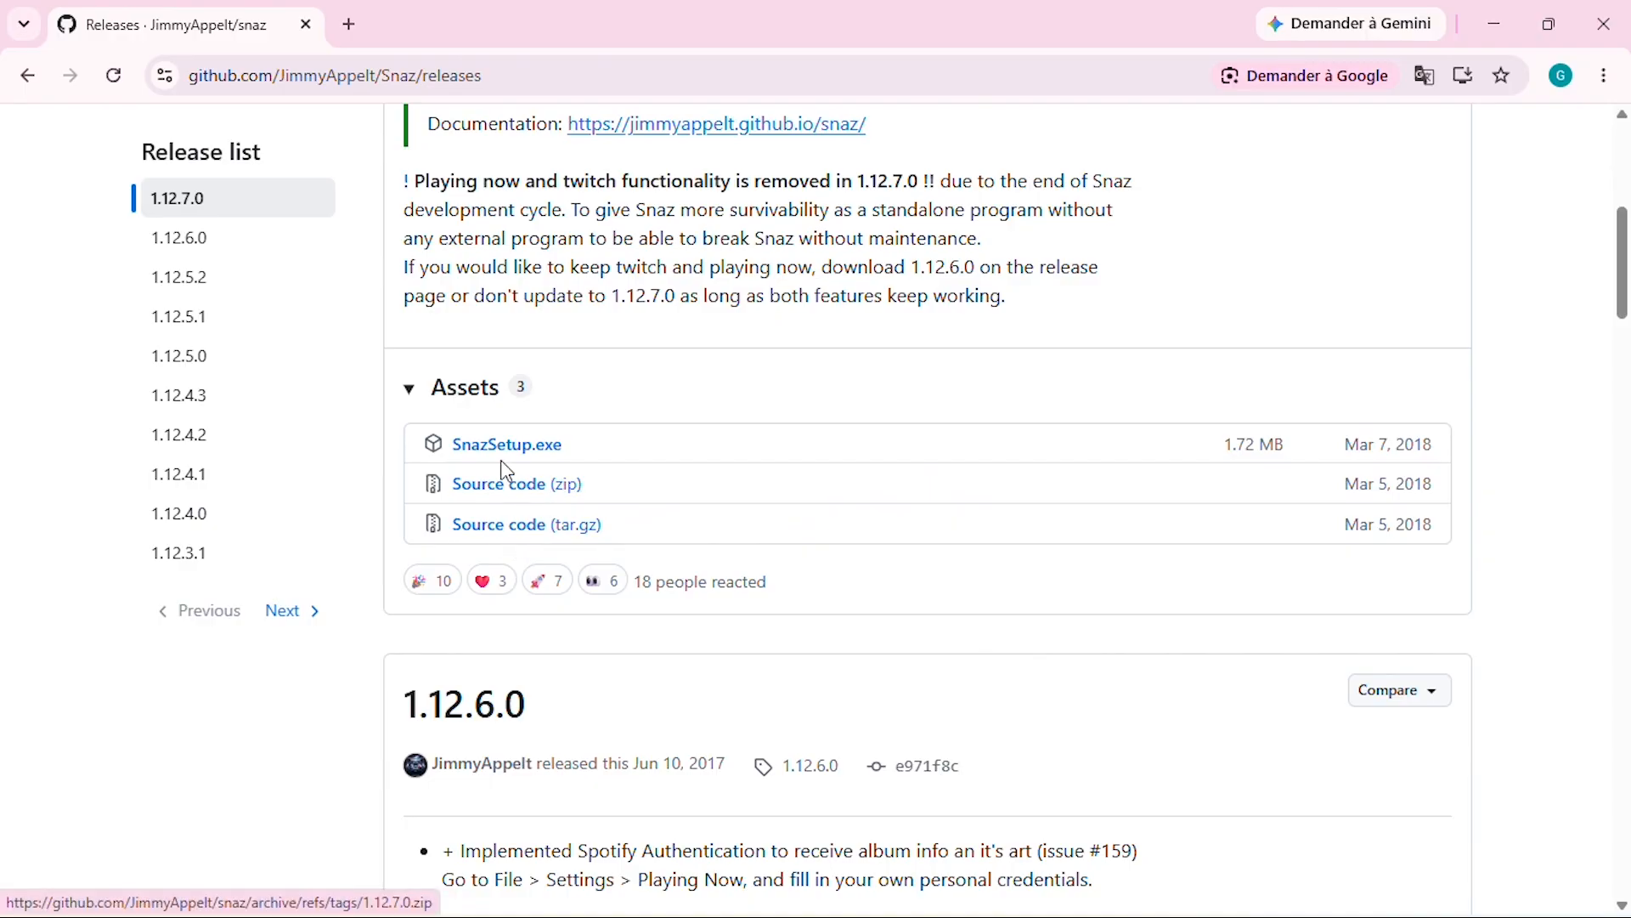
{"action": "left_click", "coordinate": [546, 463]}
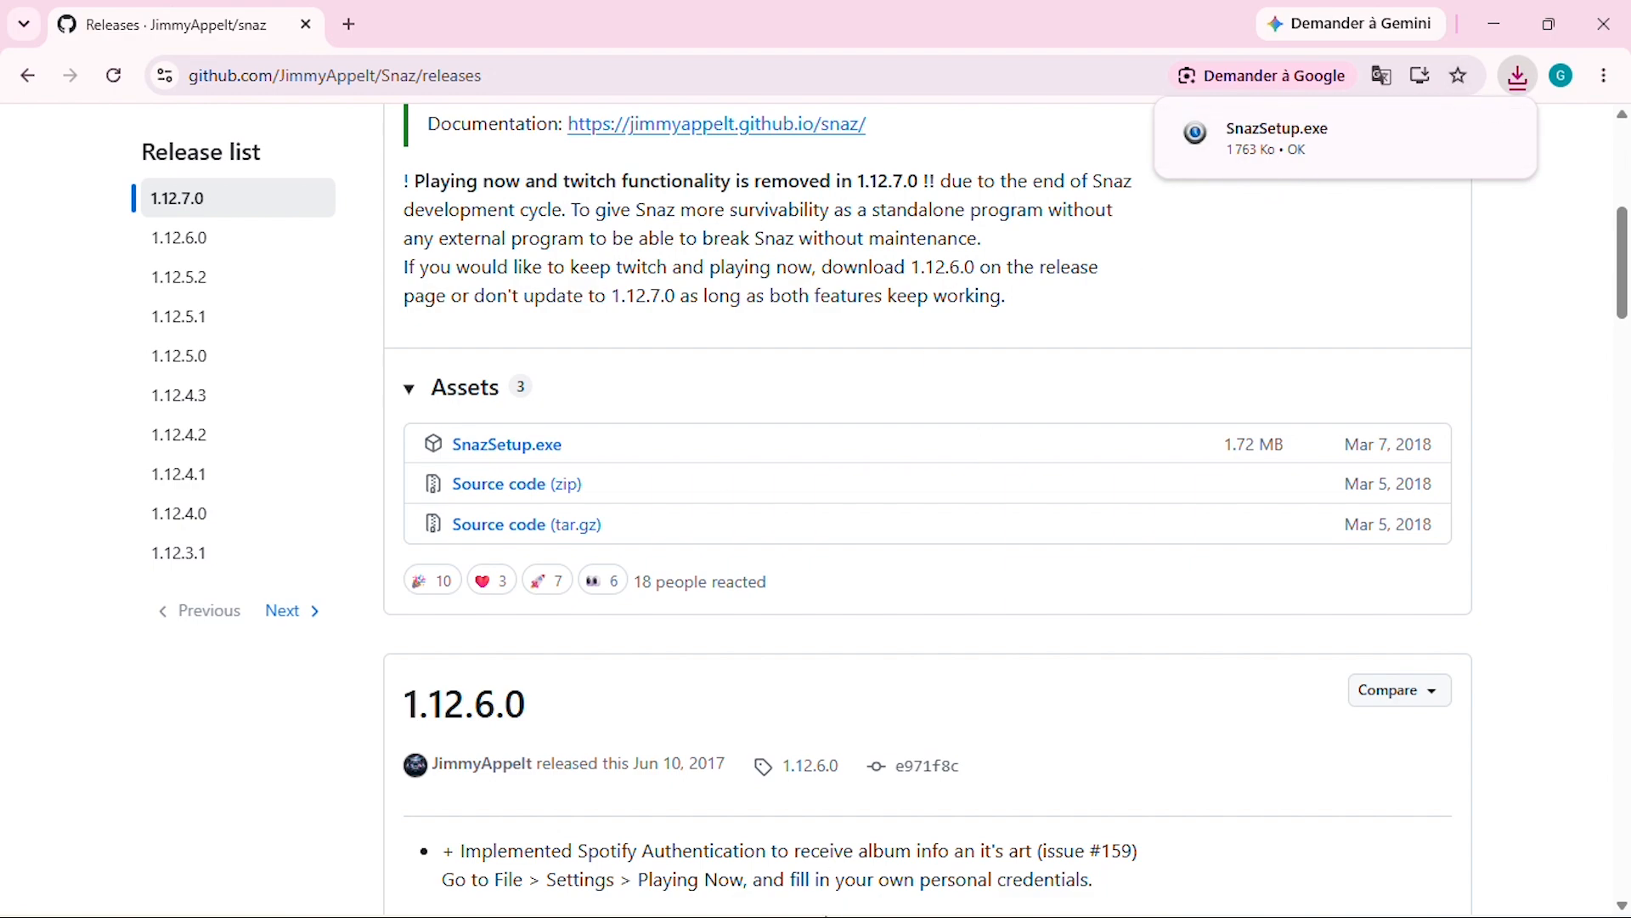
Step: Minimize the browser and show the Downloads folder in File Explorer
{"action": "left_click", "coordinate": [1500, 19]}
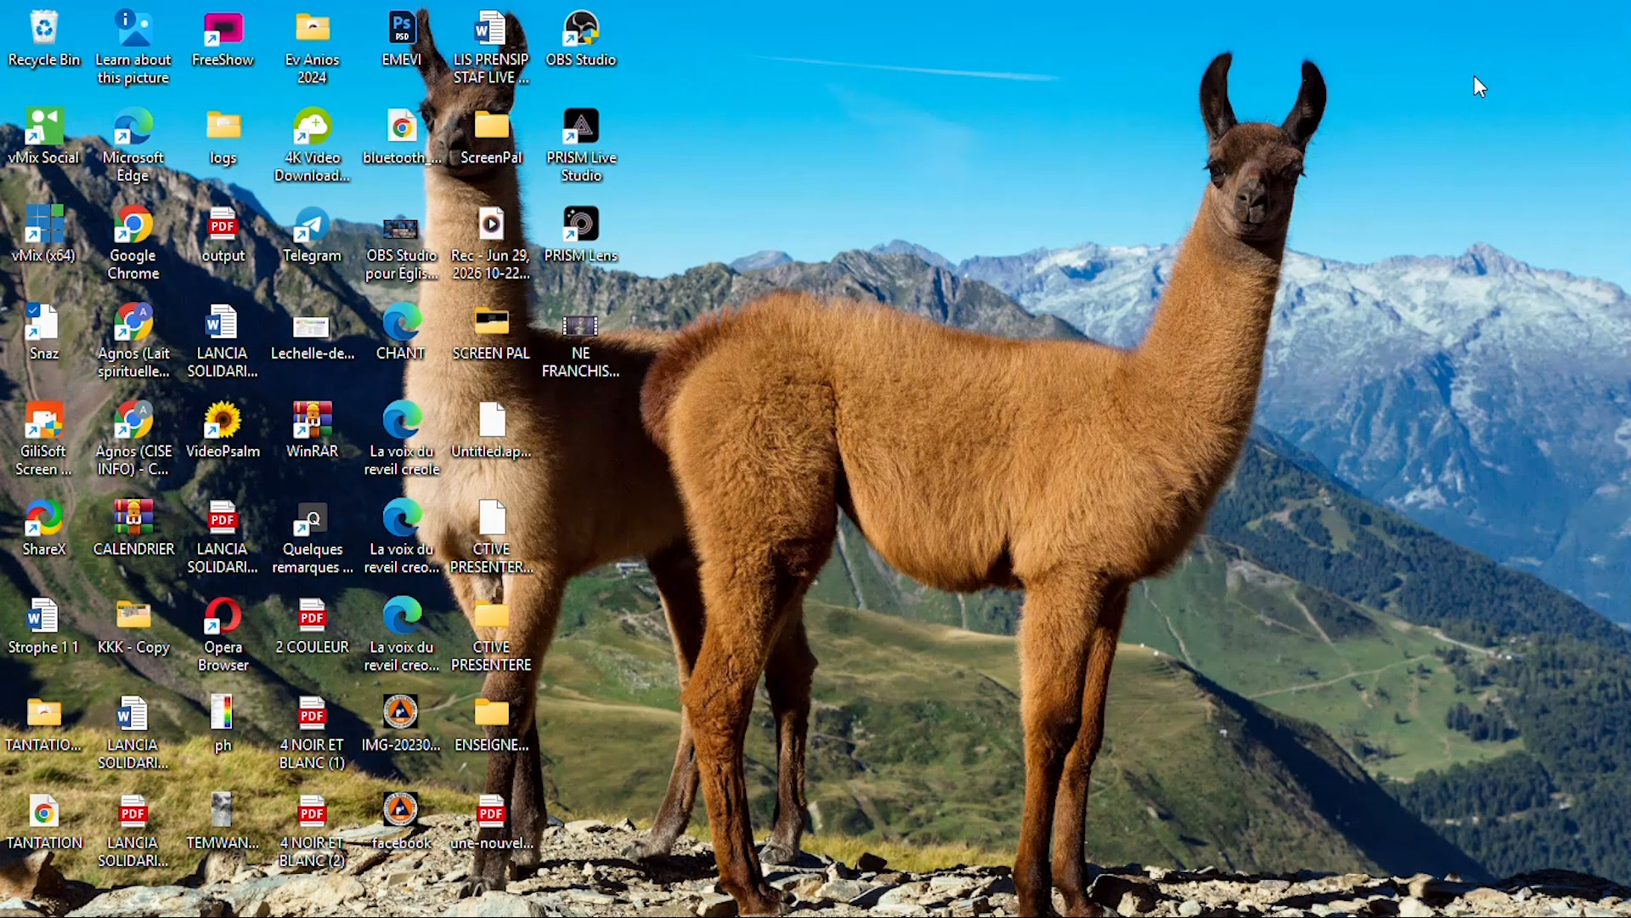
{"action": "mouse_move", "coordinate": [894, 914]}
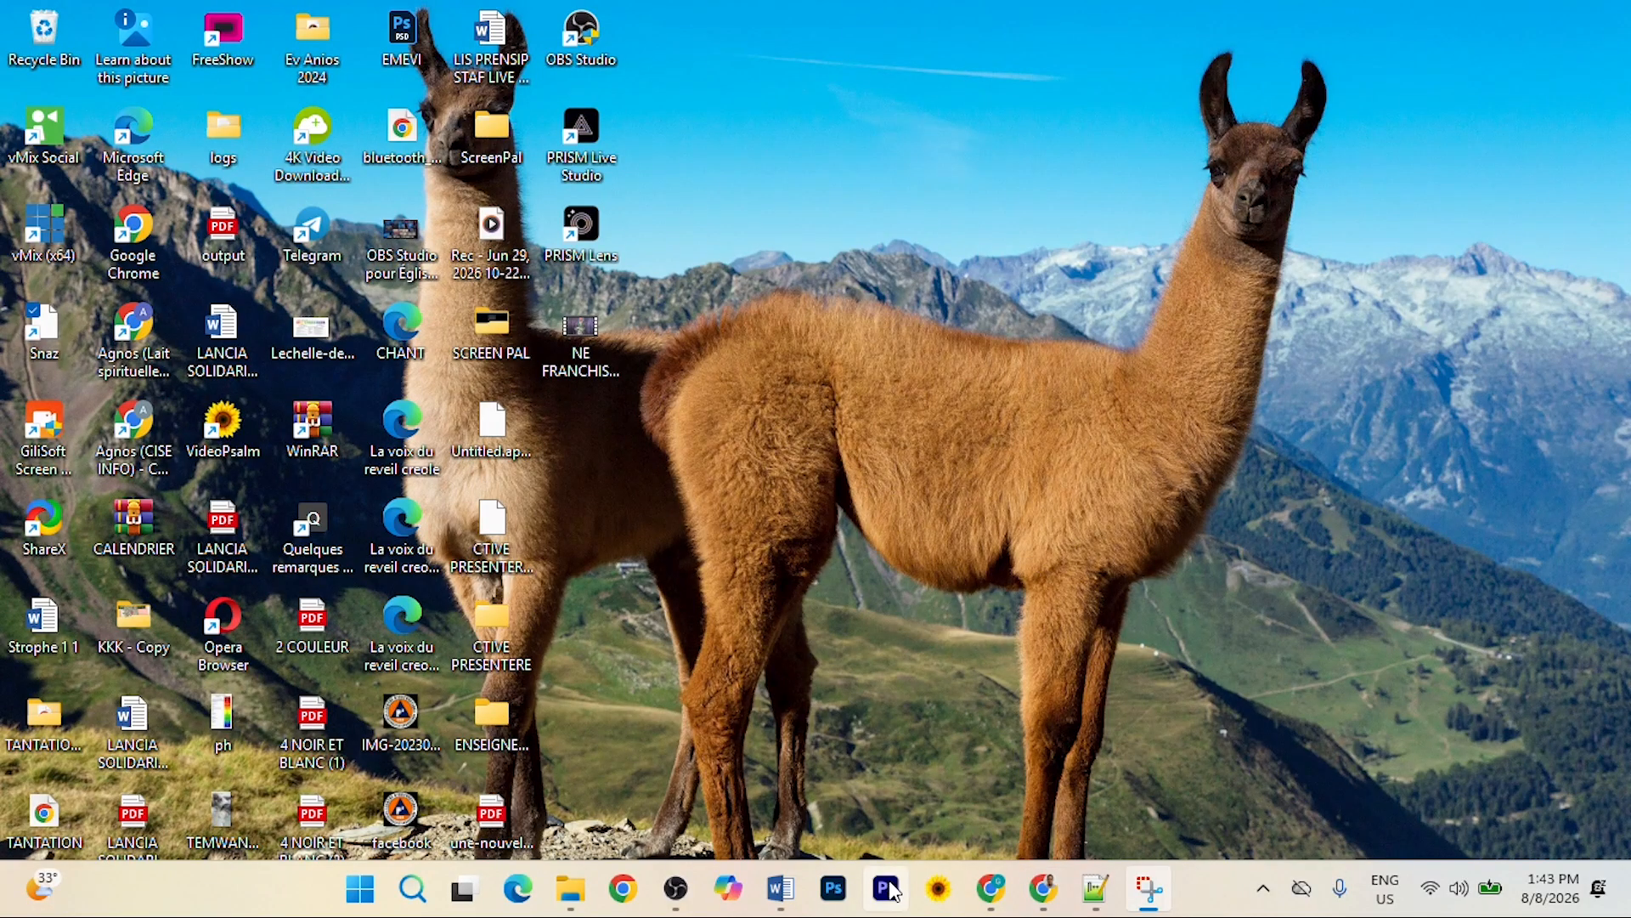
{"action": "left_click", "coordinate": [571, 888]}
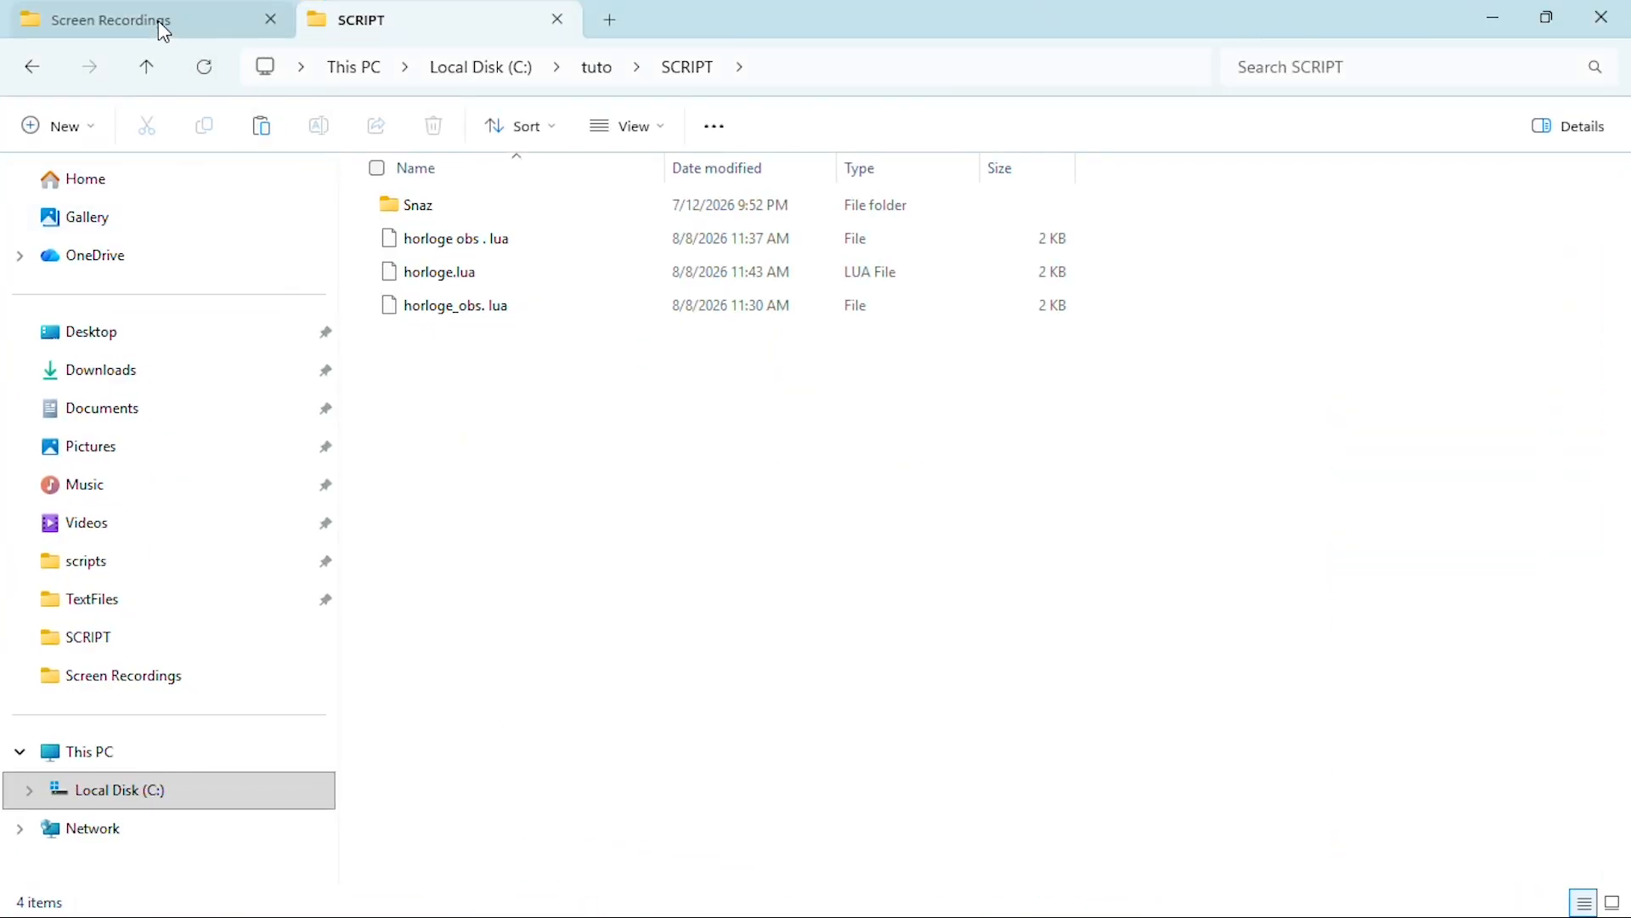
{"action": "left_click", "coordinate": [187, 24]}
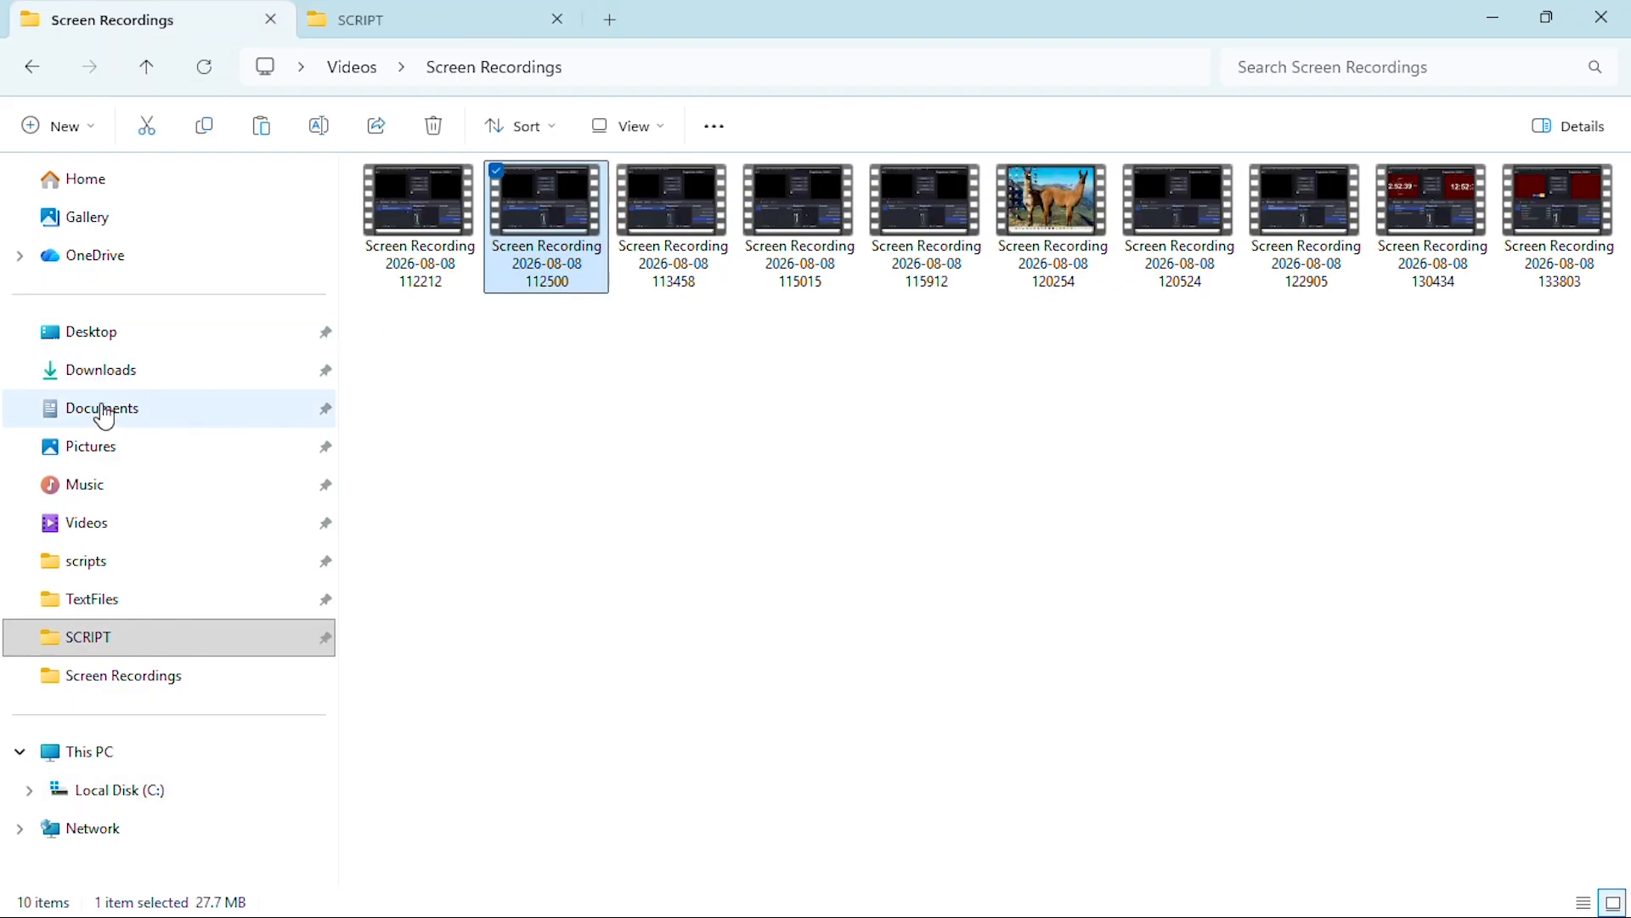
{"action": "left_click", "coordinate": [102, 371]}
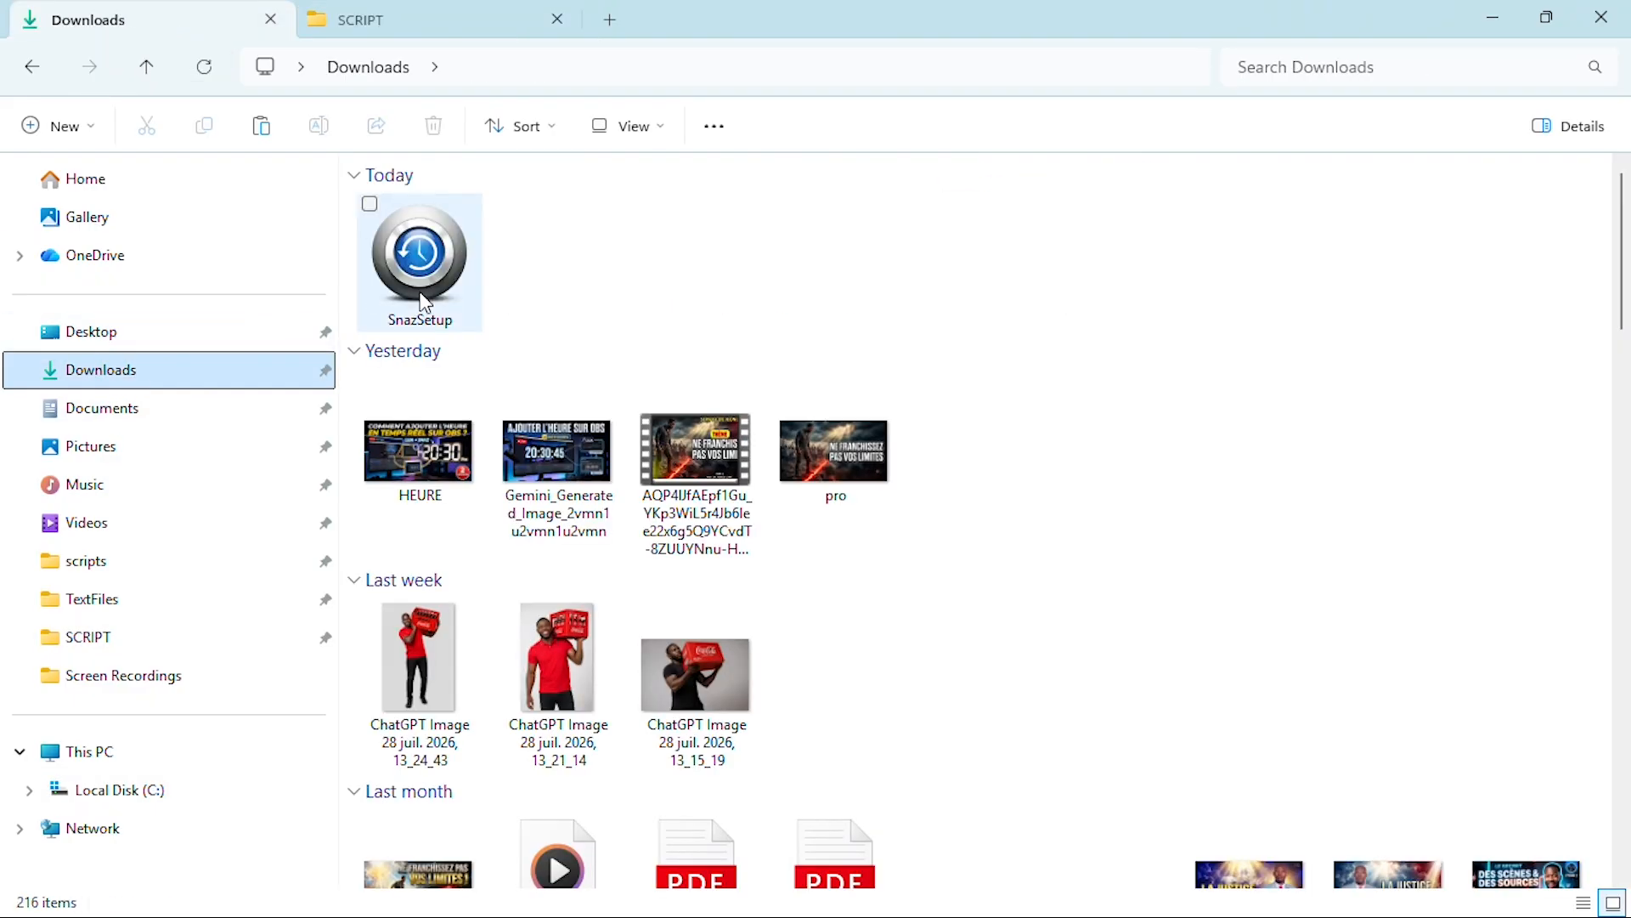
Step: Run SnazSetup, install Snaz in C:\Snaz with a desktop shortcut, and finish setup with Launch Snaz enabled
{"action": "mouse_move", "coordinate": [452, 282]}
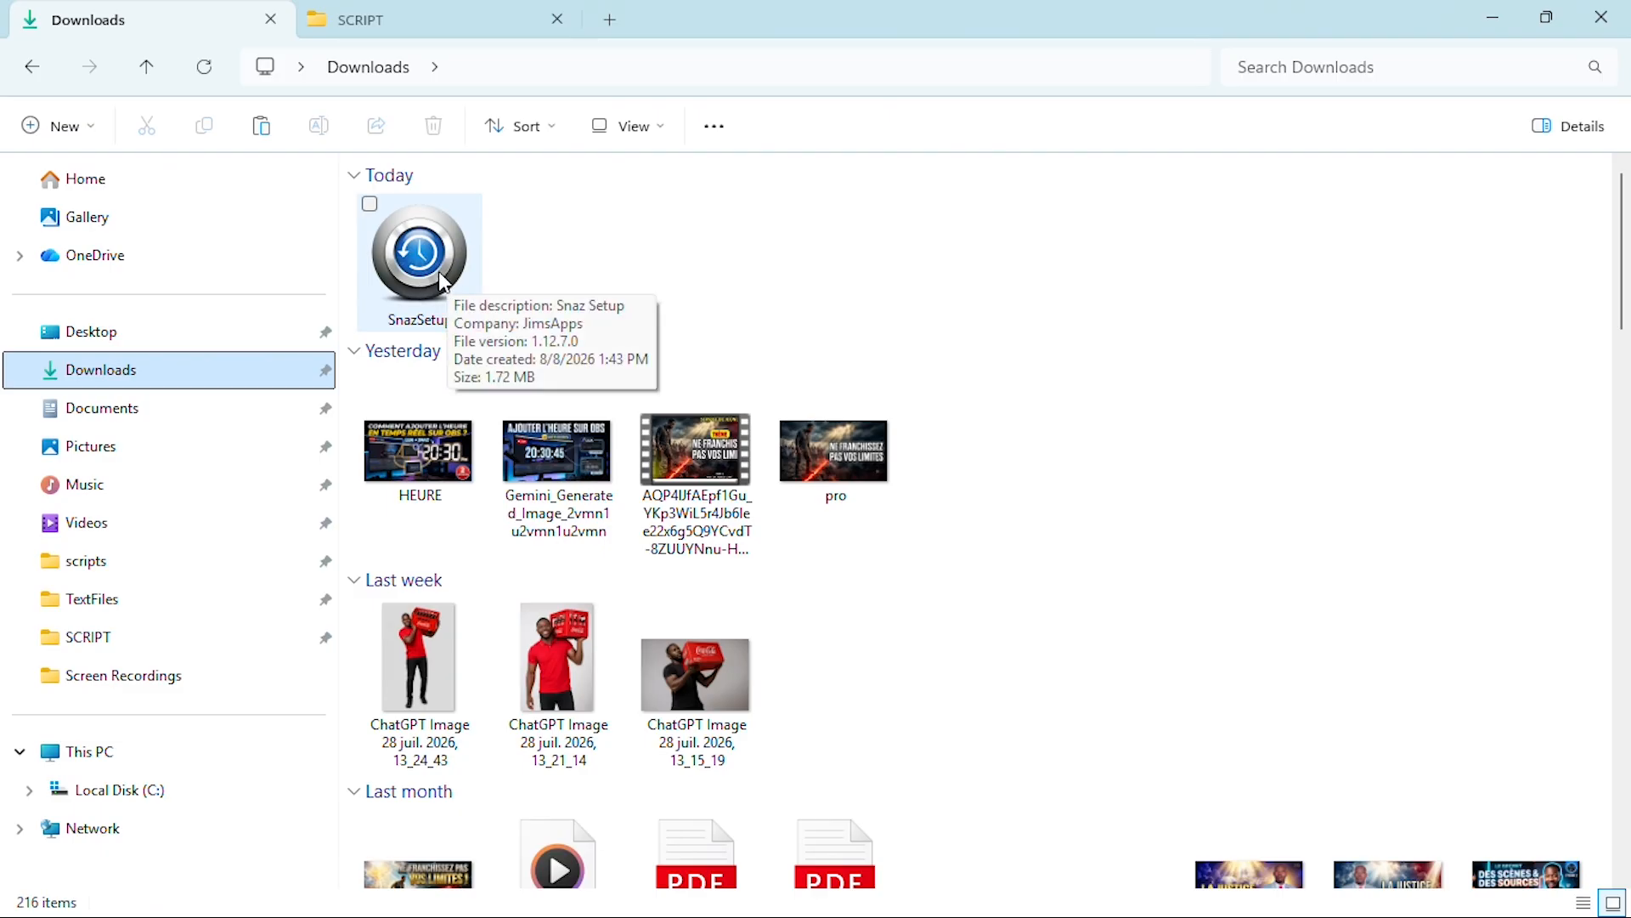
{"action": "double_click", "coordinate": [440, 277]}
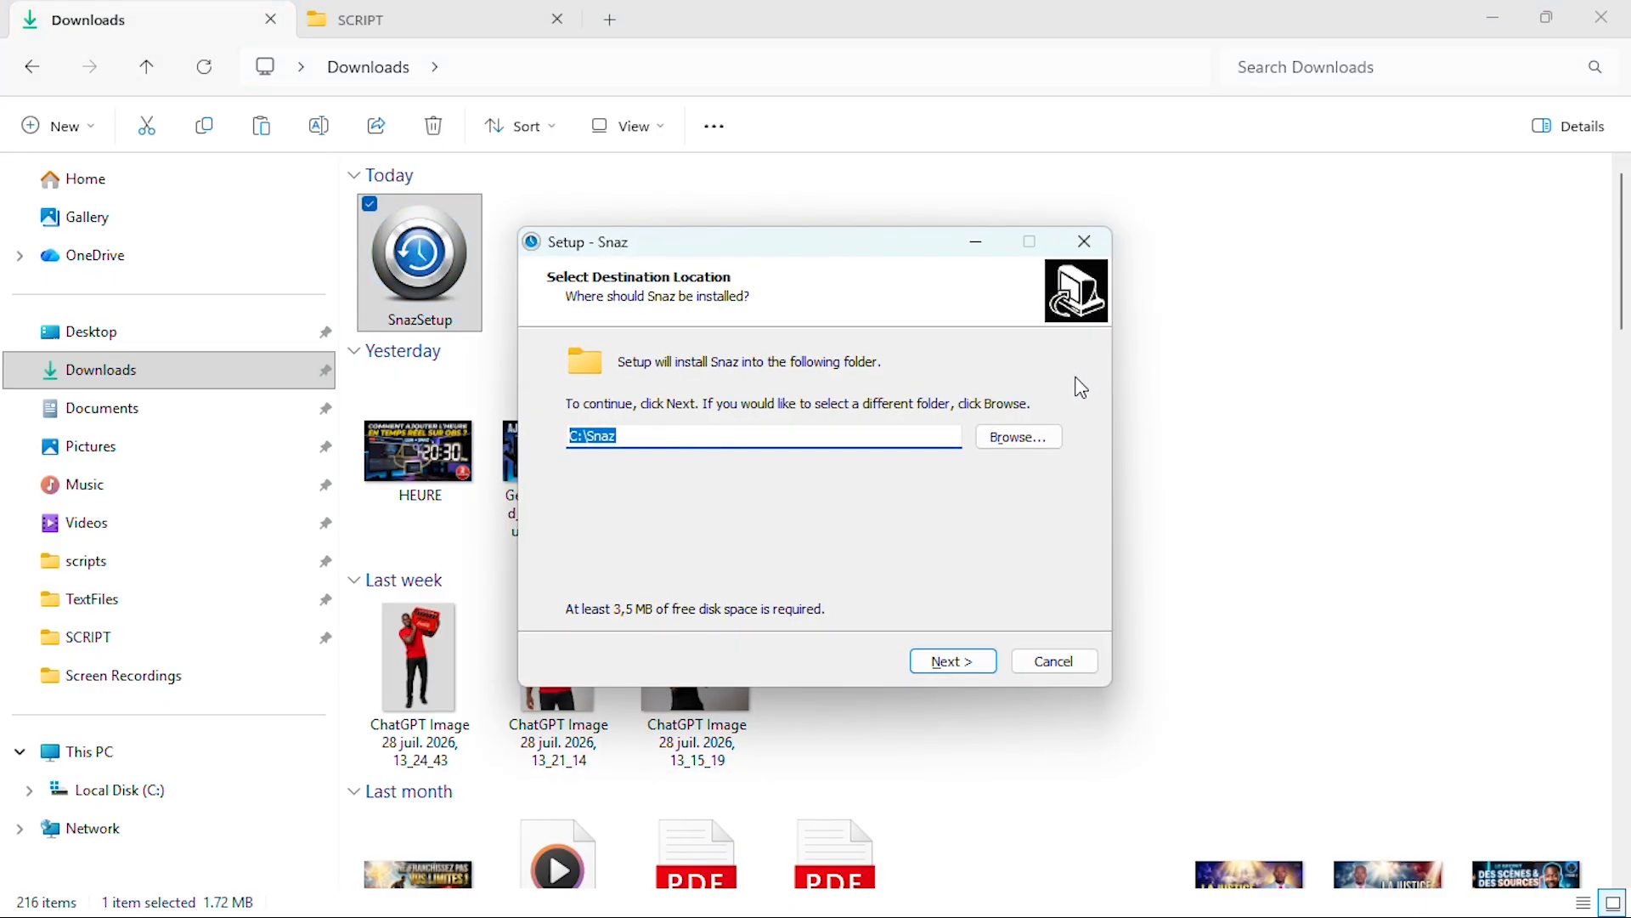
{"action": "left_click", "coordinate": [958, 671]}
{"action": "left_click", "coordinate": [956, 669]}
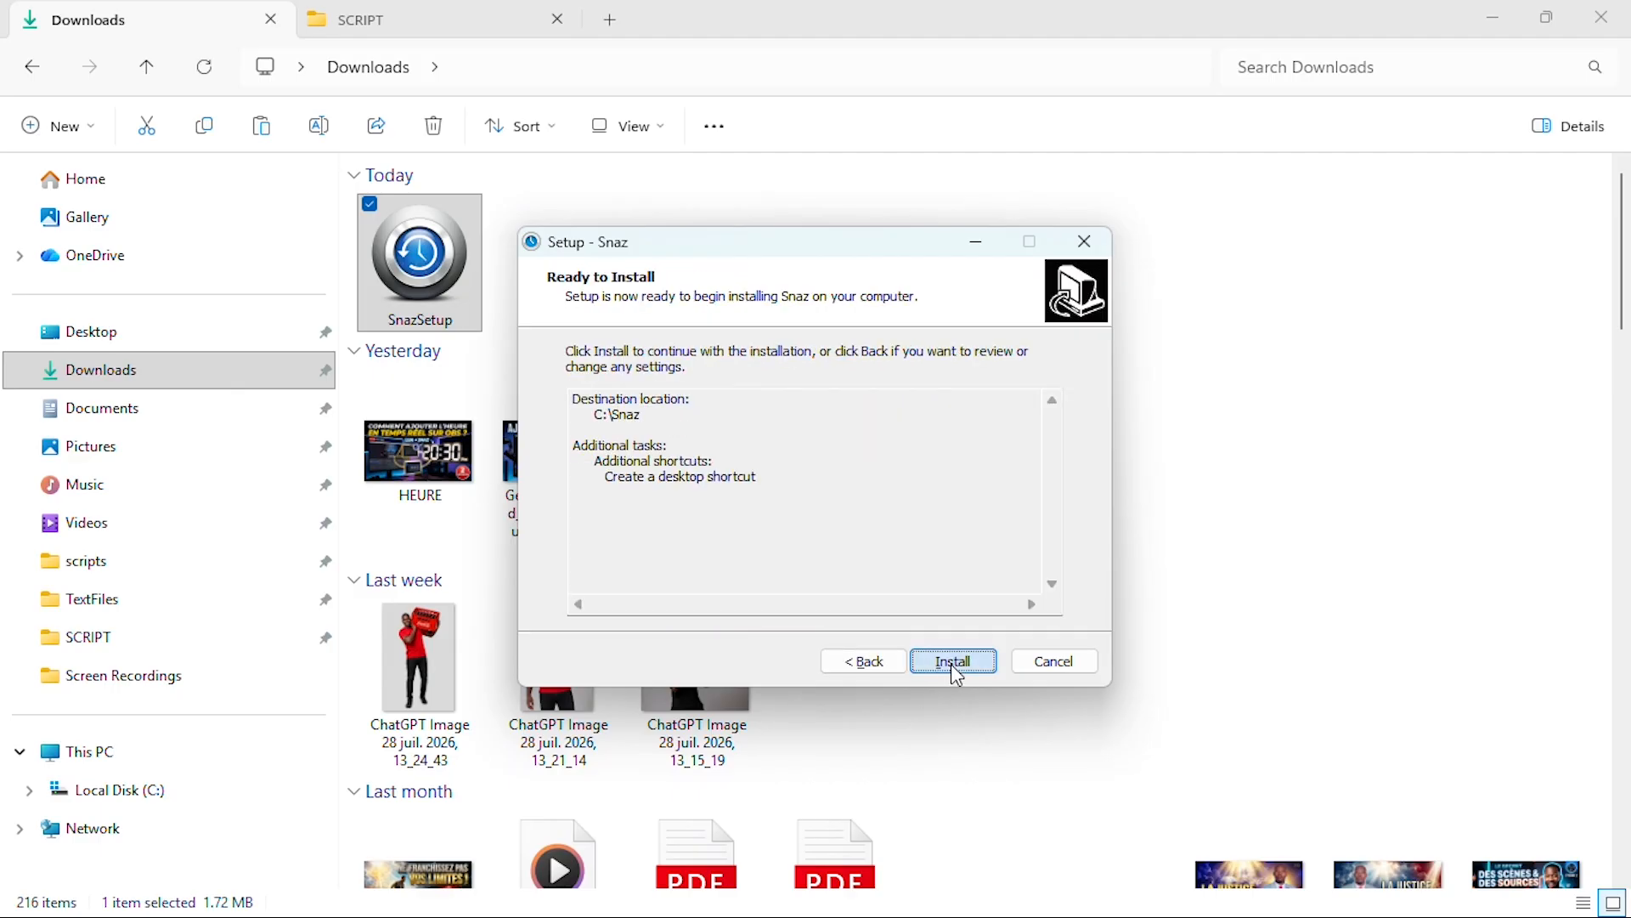
{"action": "left_click", "coordinate": [967, 656]}
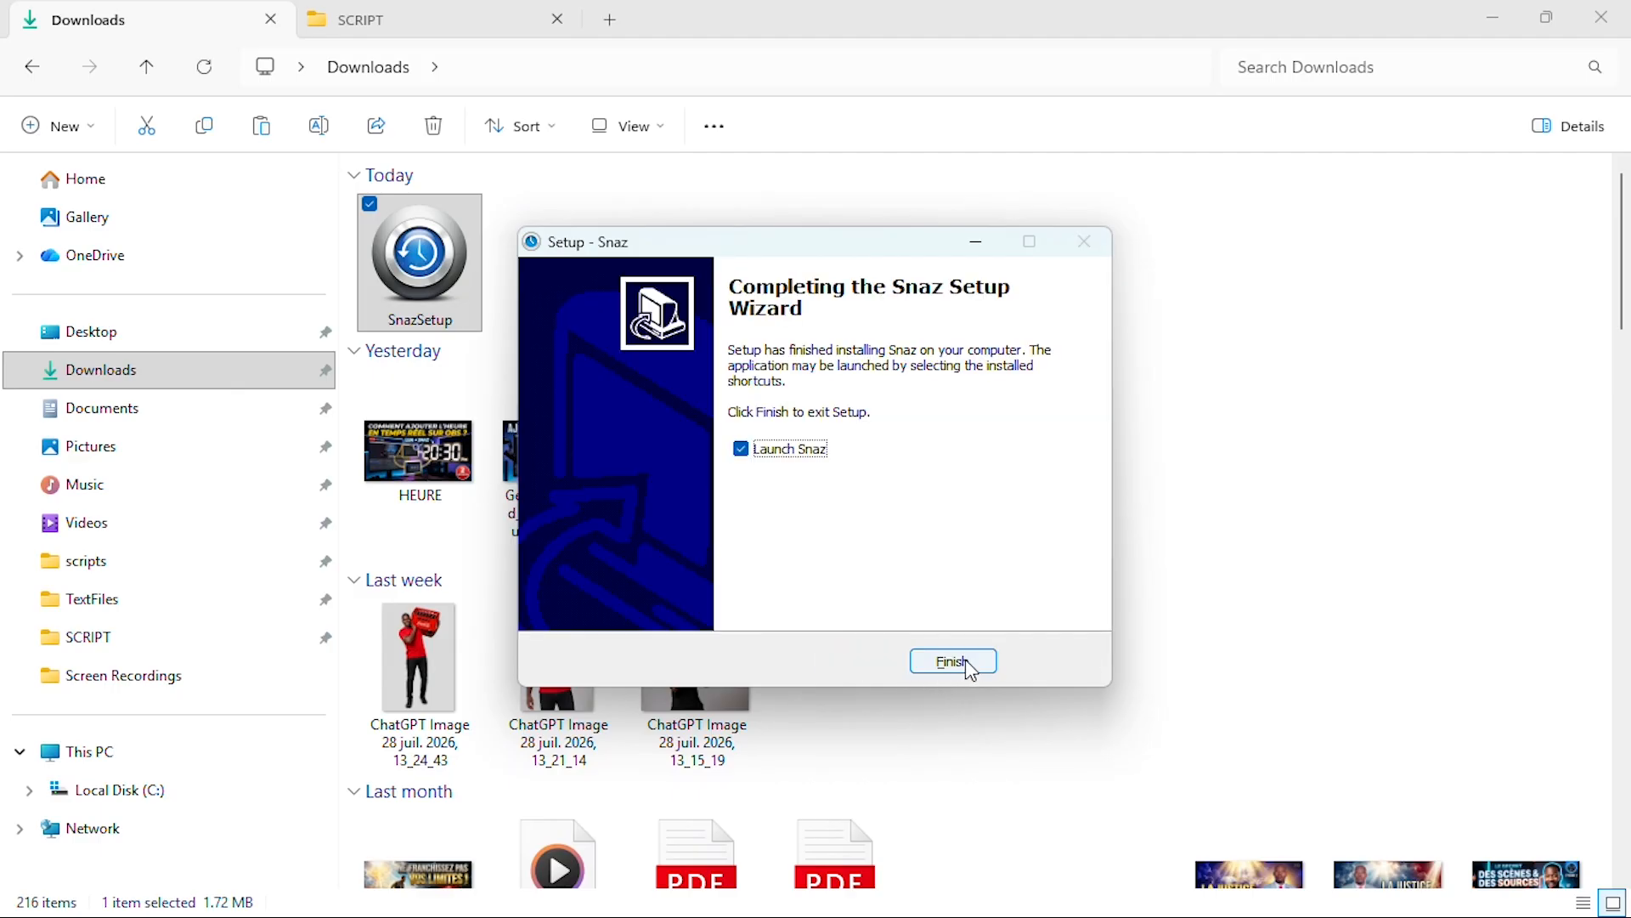
{"action": "left_click", "coordinate": [951, 662]}
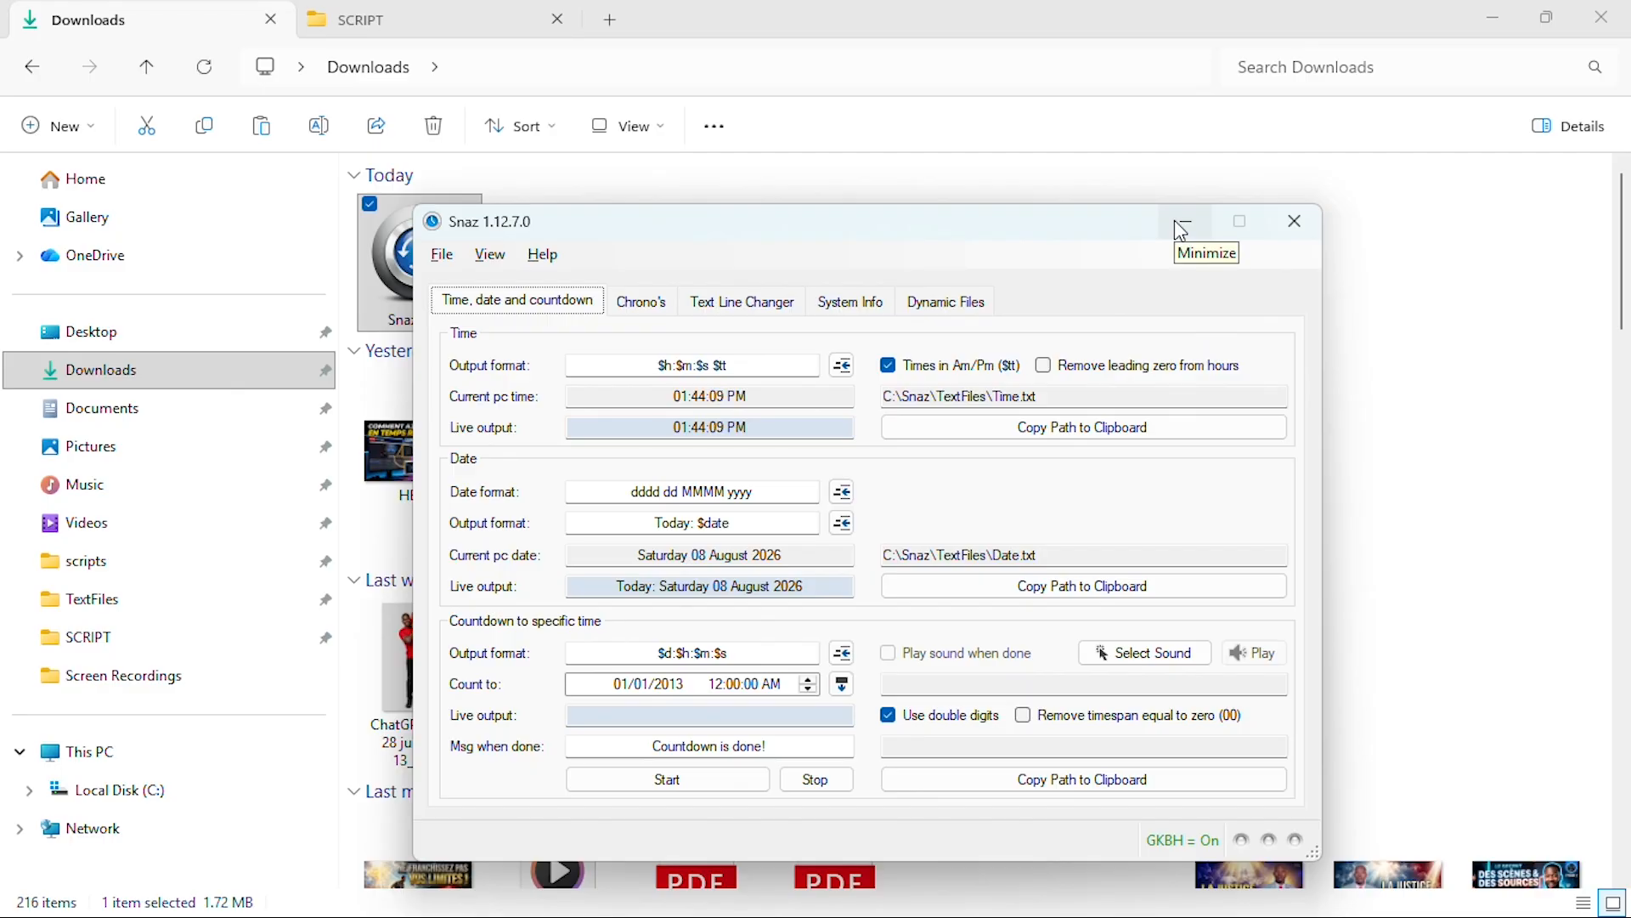
Step: Minimize File Explorer, reposition the Snaz window and copy the path of the time output file C:\Snaz\TextFiles\Time.txt
{"action": "left_click", "coordinate": [1485, 17]}
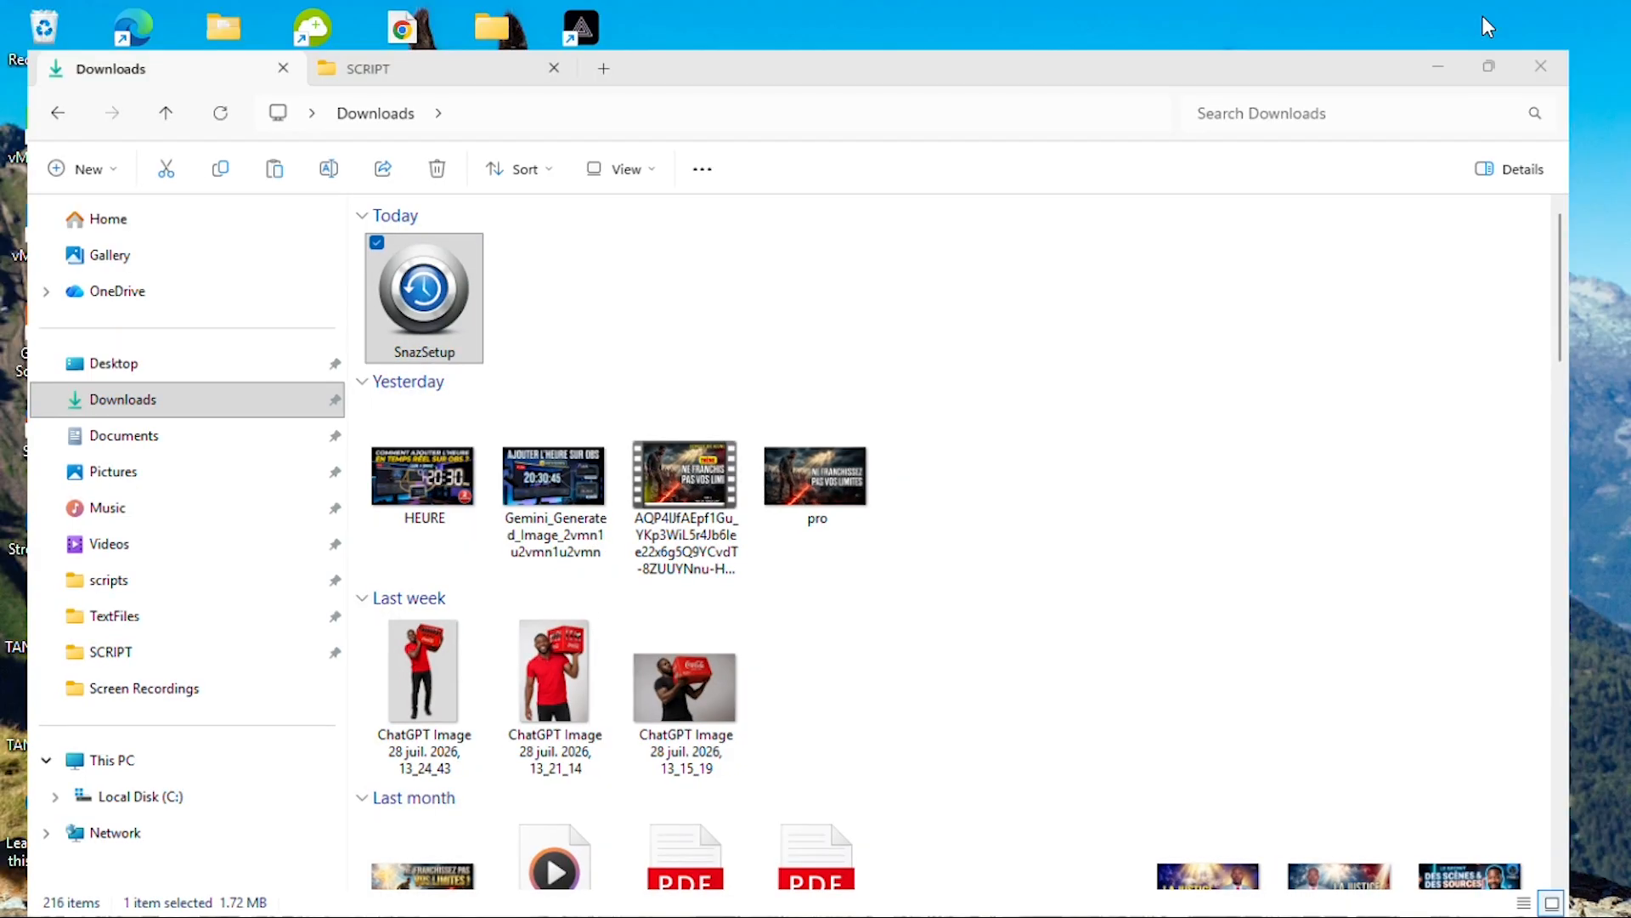
{"action": "left_click_drag", "start_coordinate": [1026, 238], "coordinate": [1068, 197]}
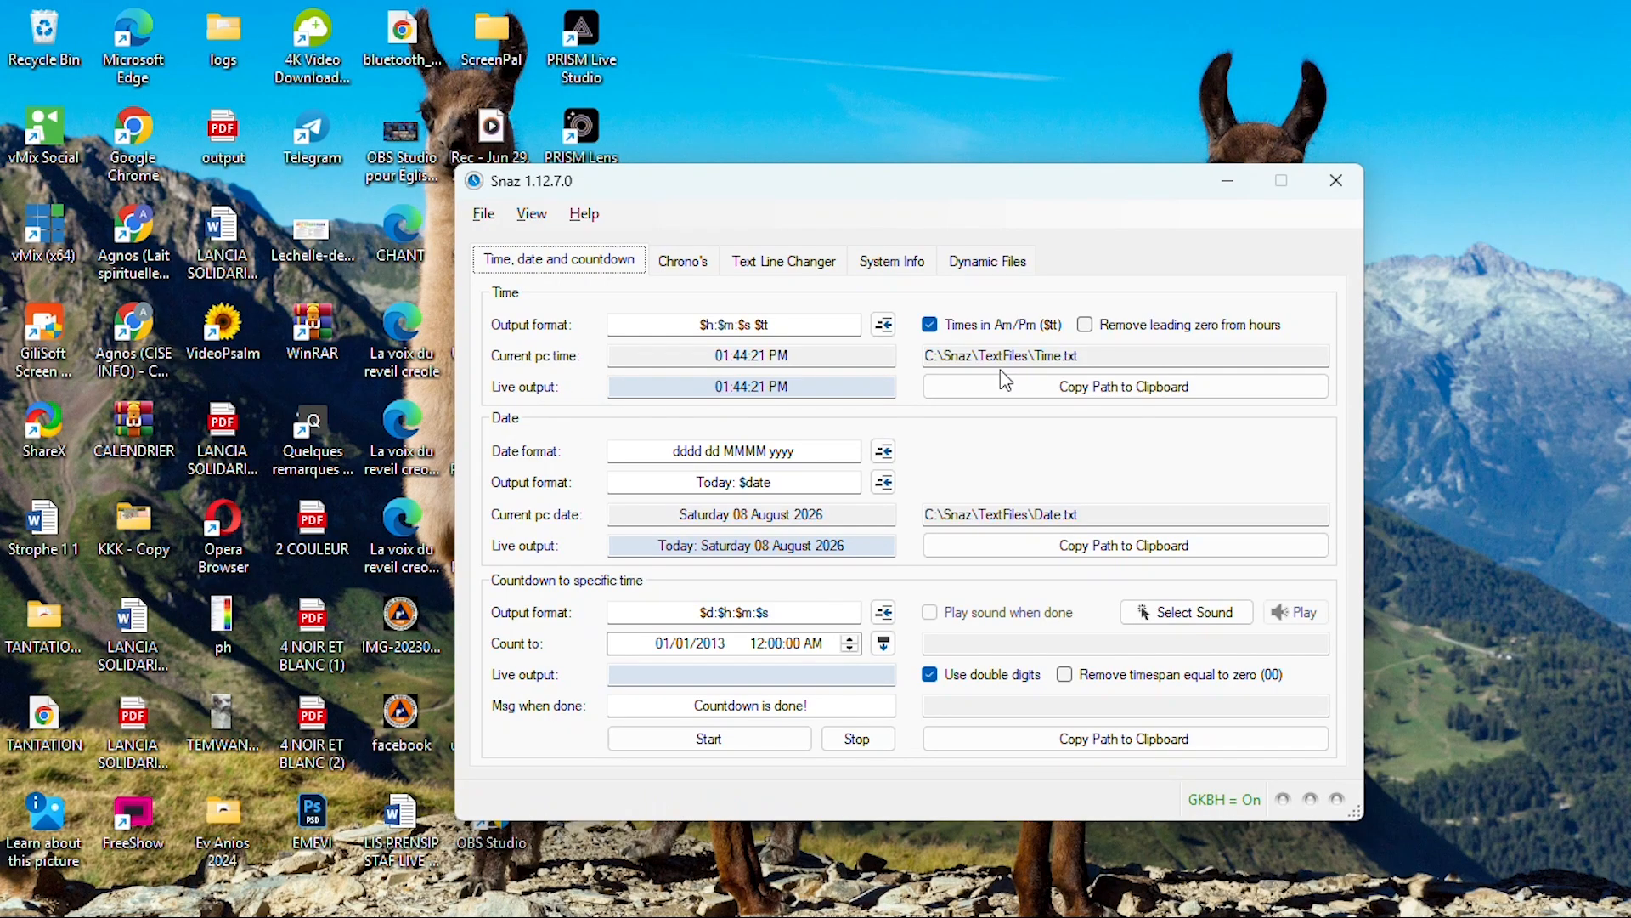
{"action": "mouse_move", "coordinate": [789, 325]}
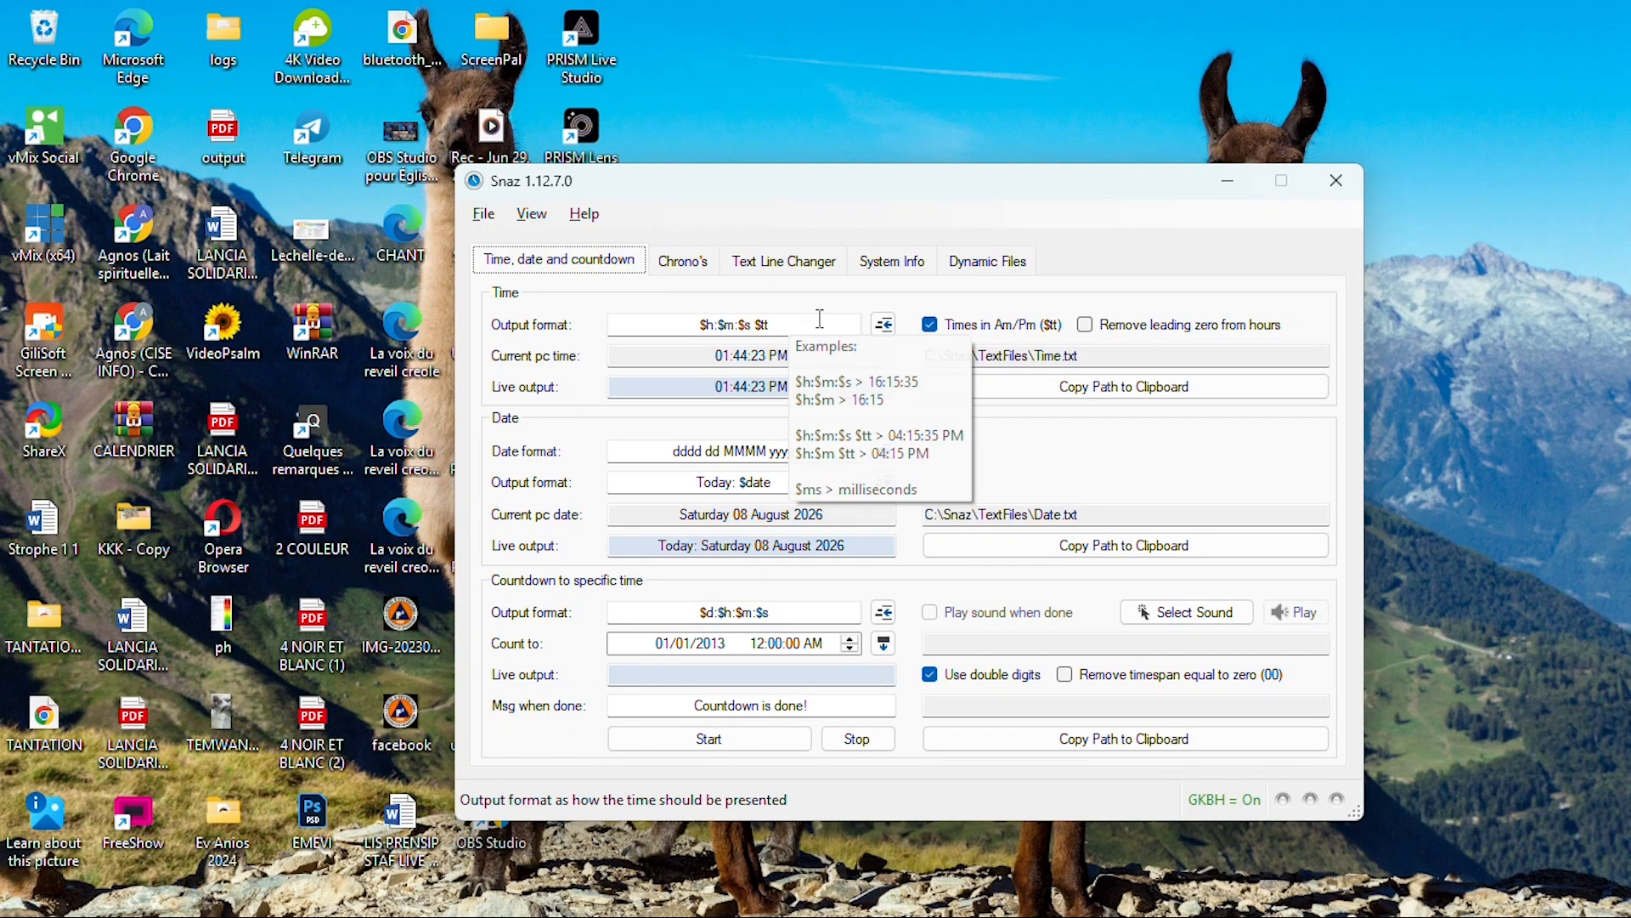
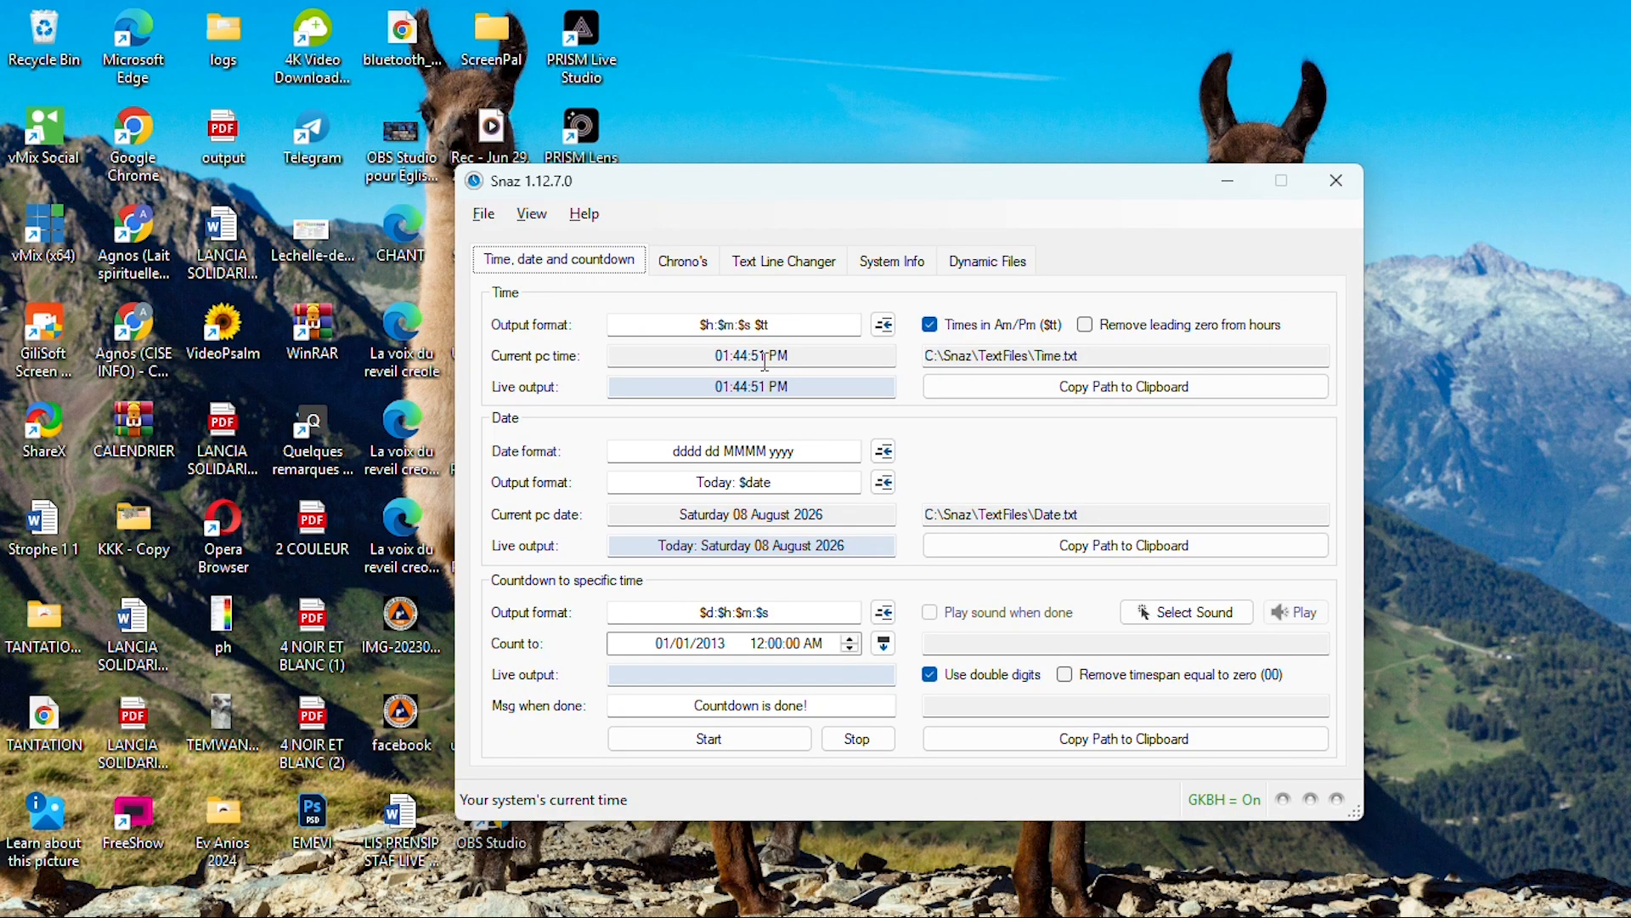
{"action": "mouse_move", "coordinate": [1545, 896]}
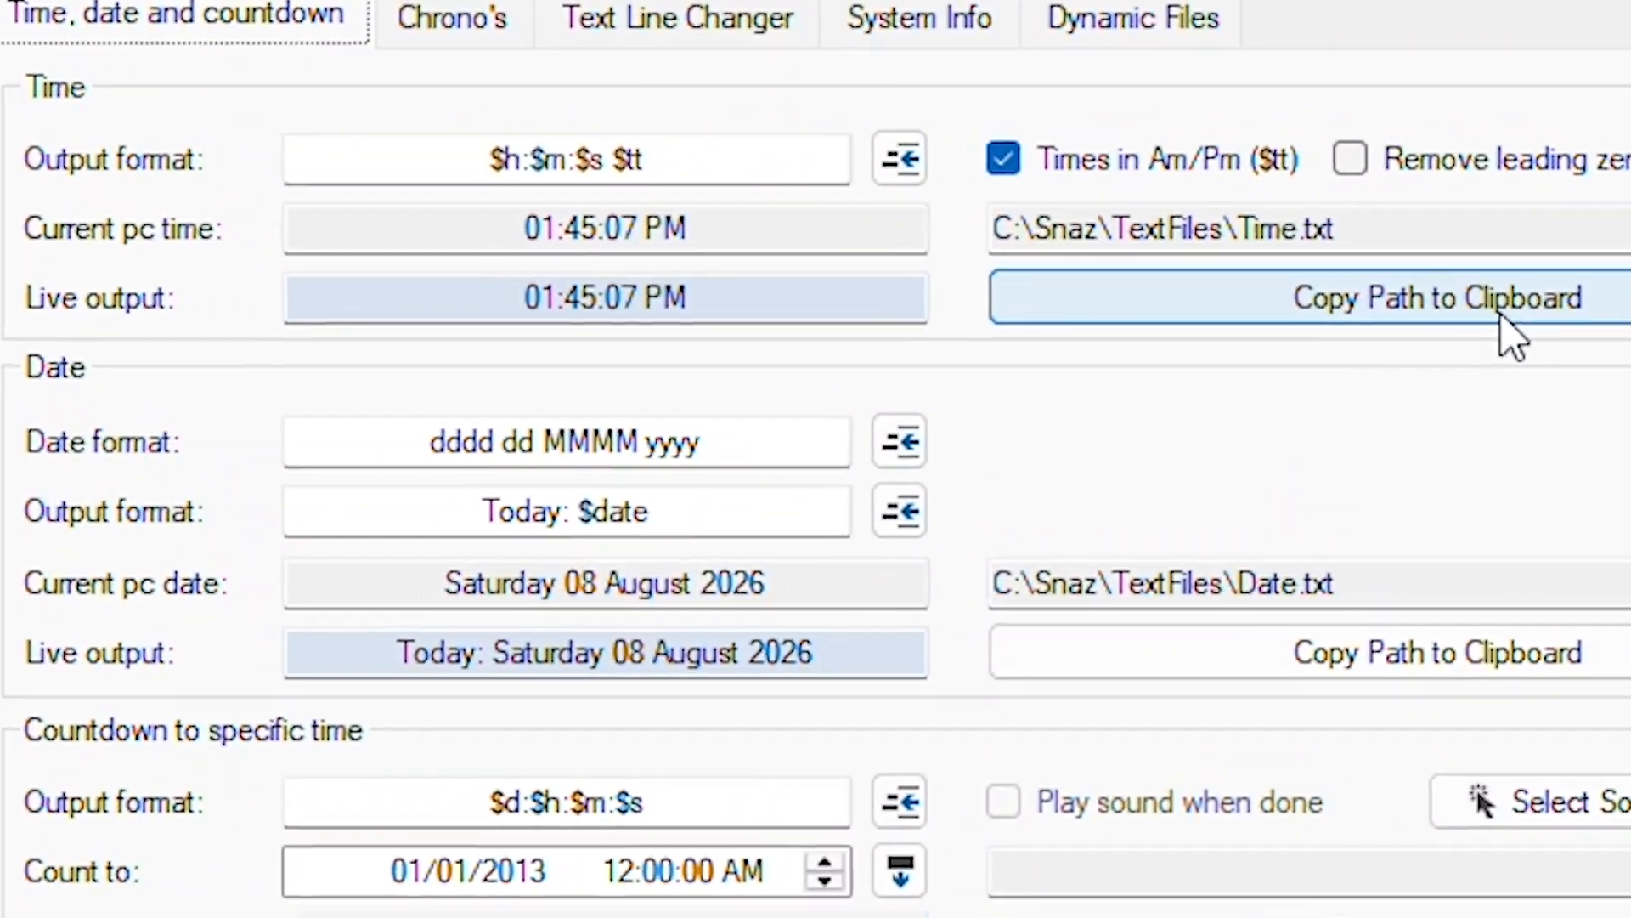
{"action": "left_click", "coordinate": [1521, 312]}
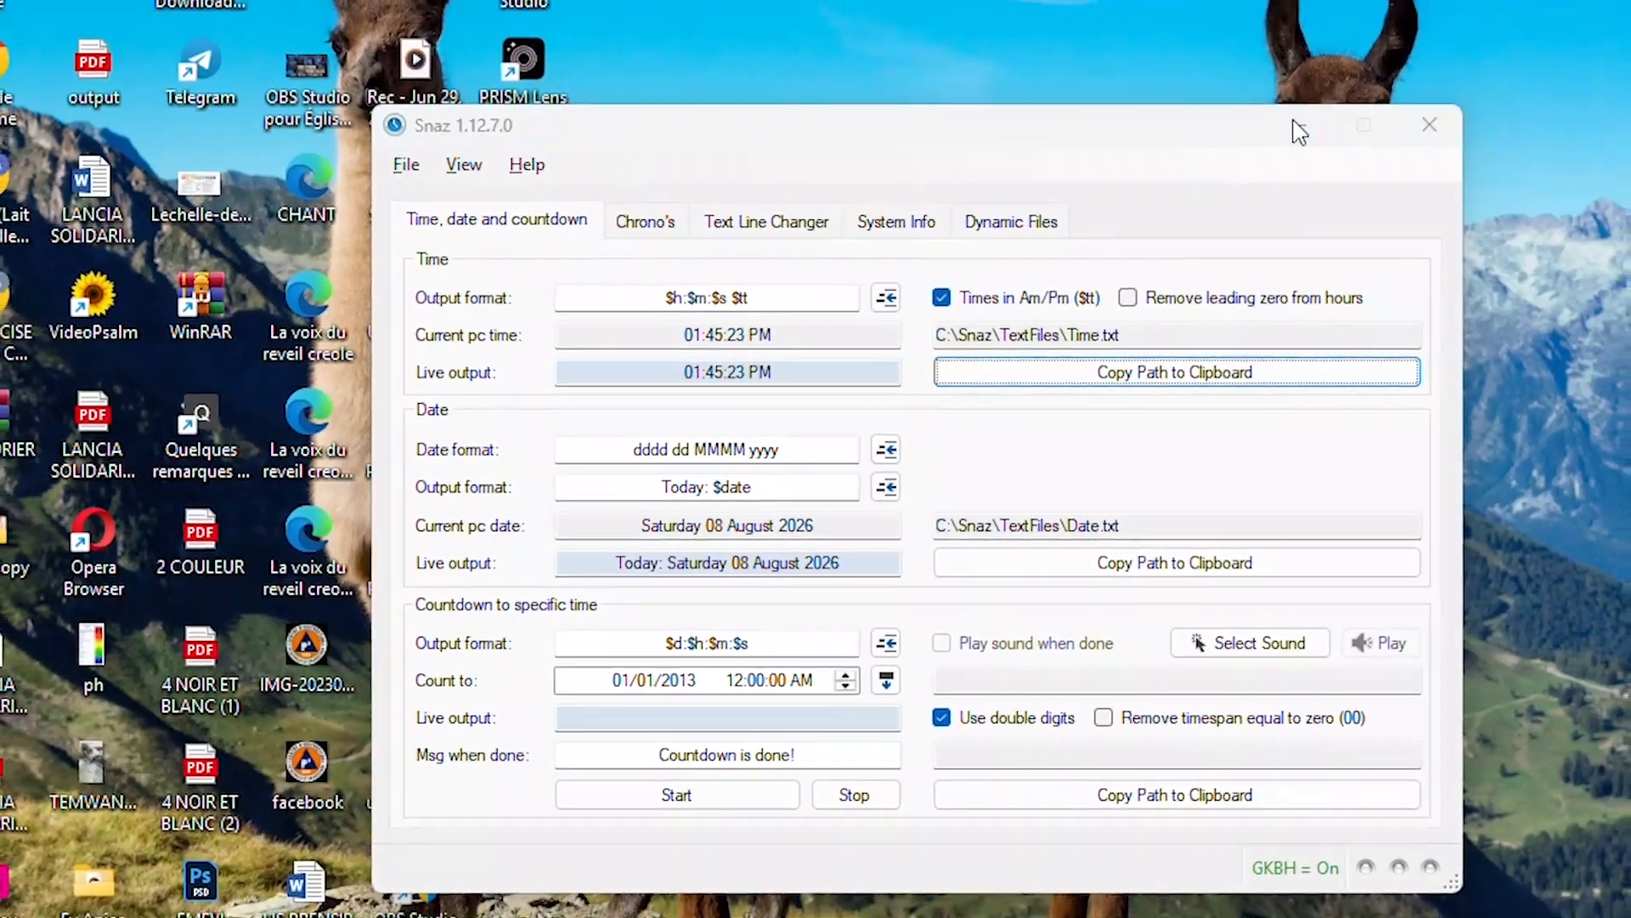
Step: Minimize Snaz, switch to OBS Studio and create a new Texte (GDI+) source in SCENE 1
{"action": "left_click", "coordinate": [1297, 127]}
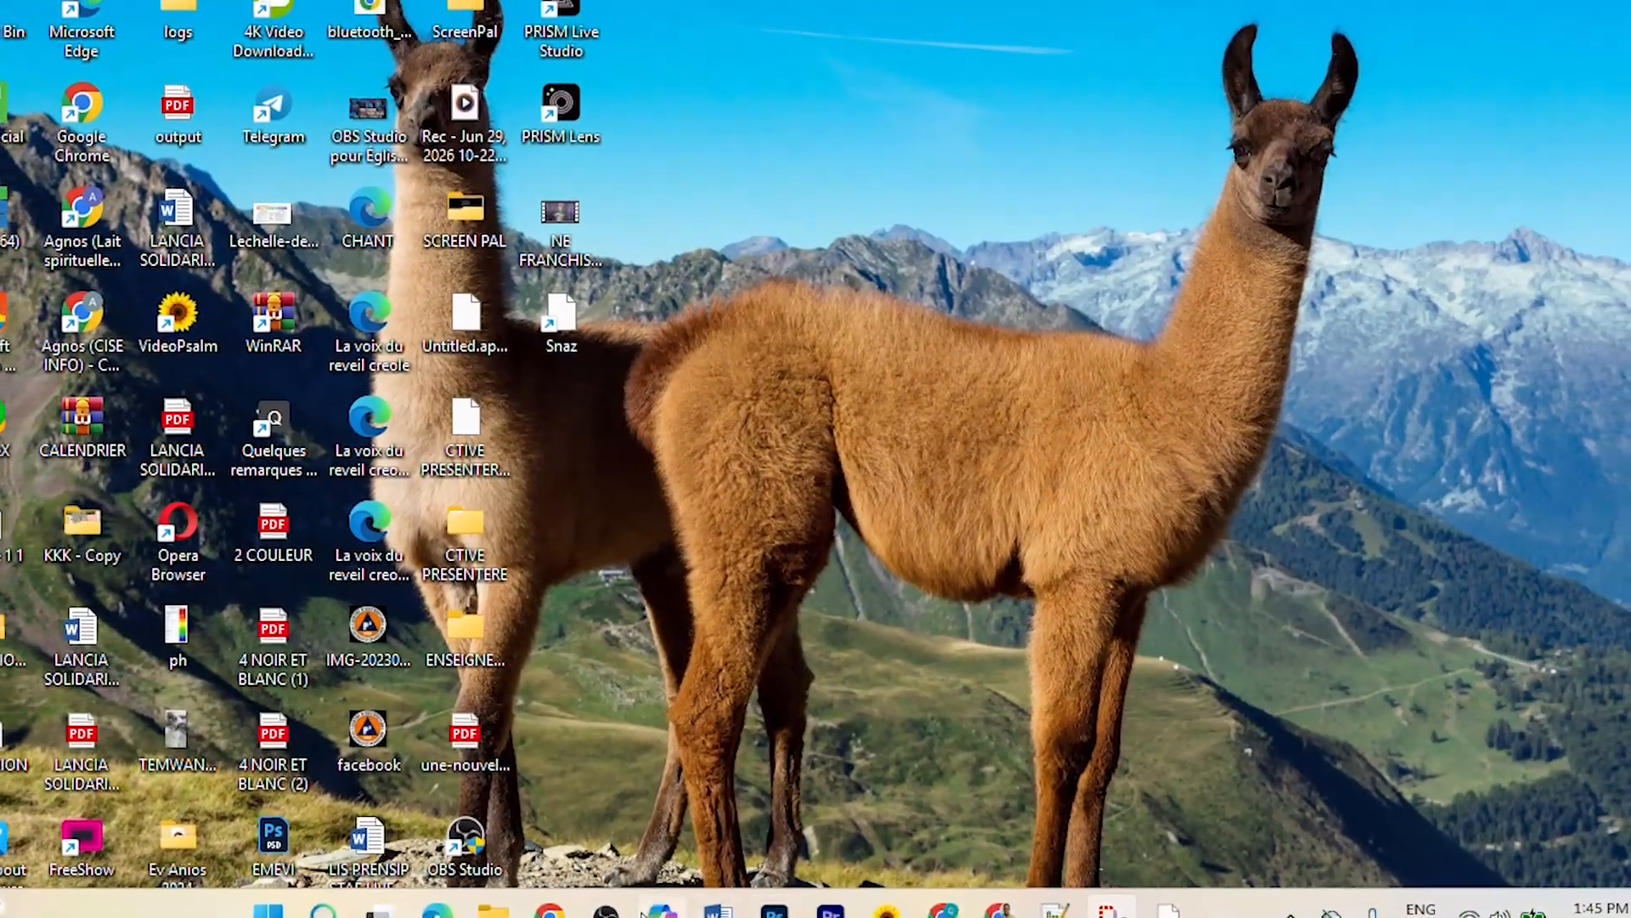
{"action": "left_click", "coordinate": [606, 911]}
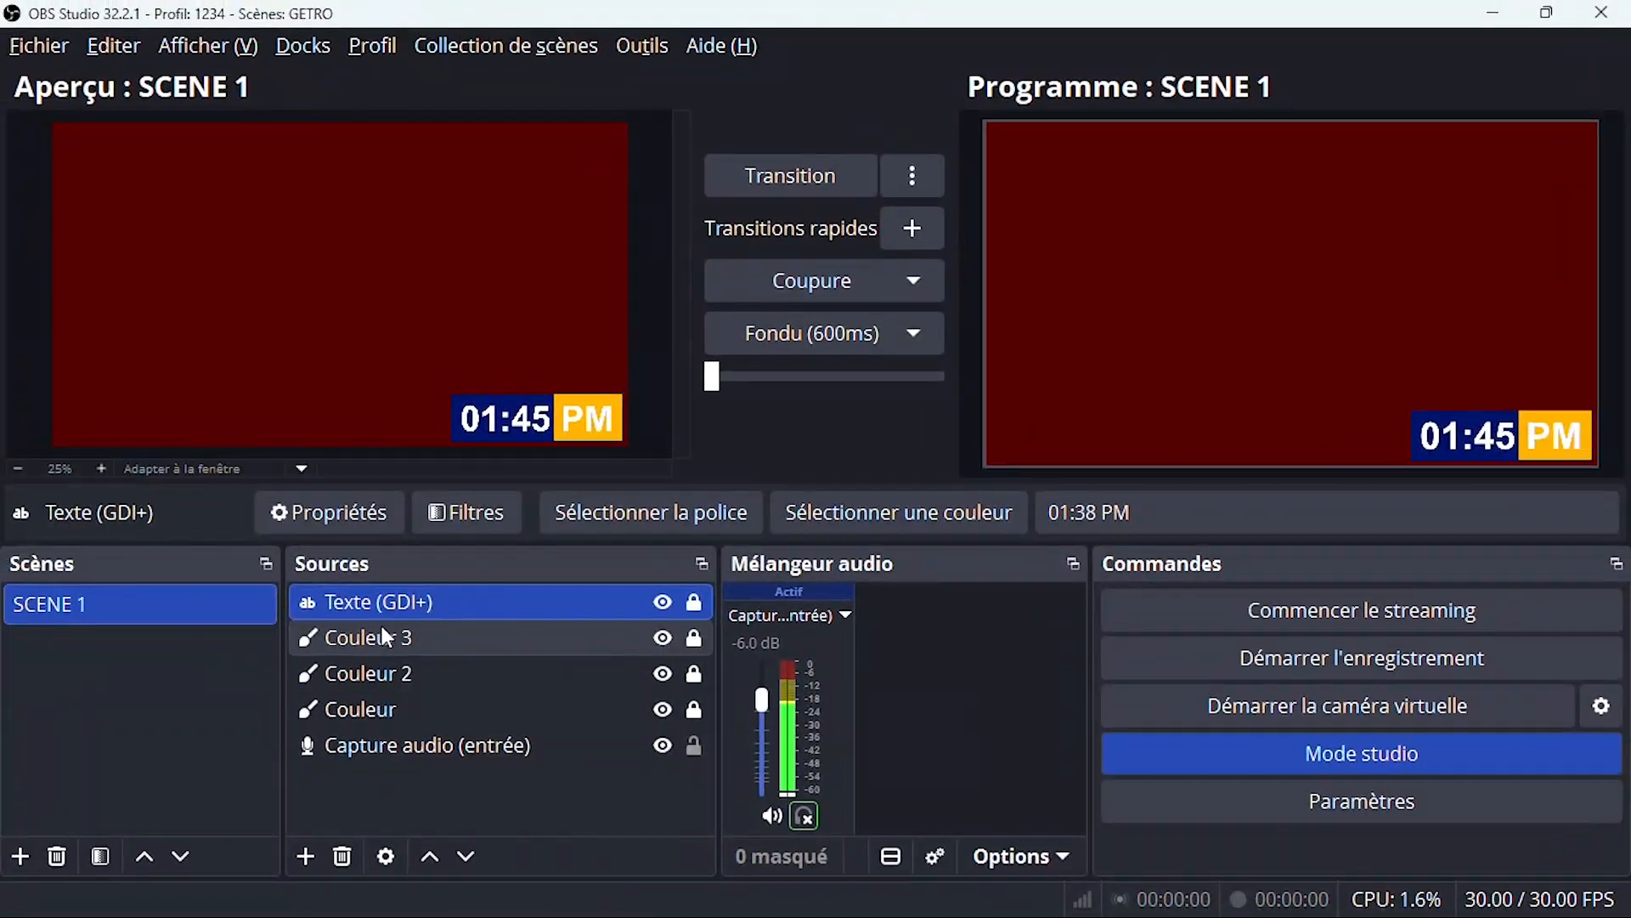
{"action": "left_click", "coordinate": [313, 853]}
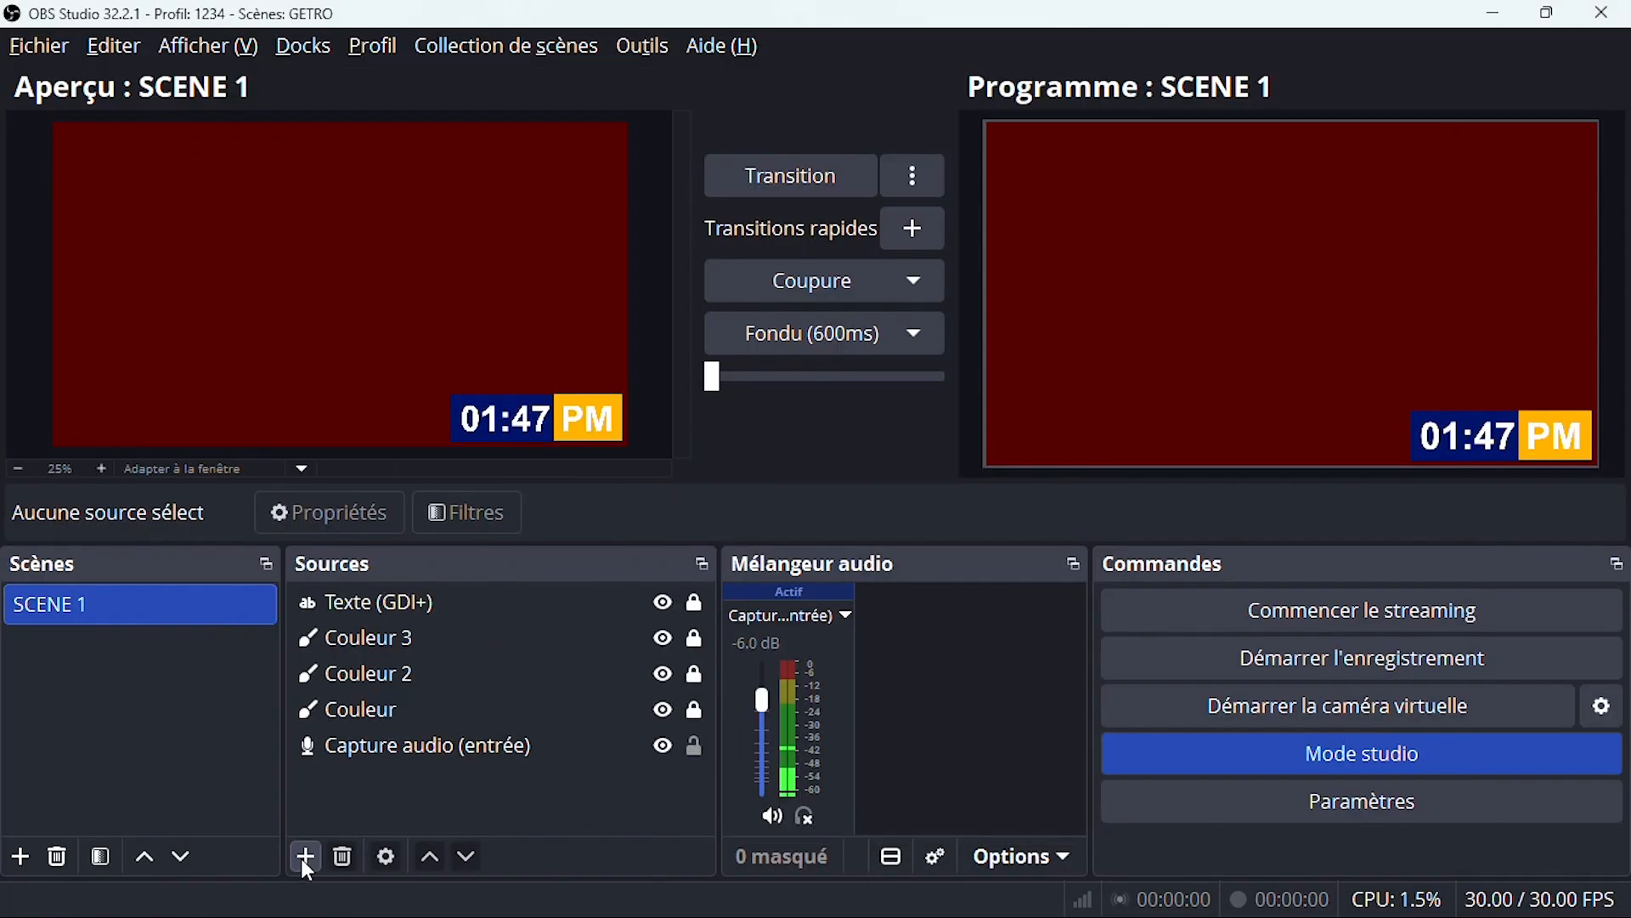
{"action": "left_click", "coordinate": [303, 854]}
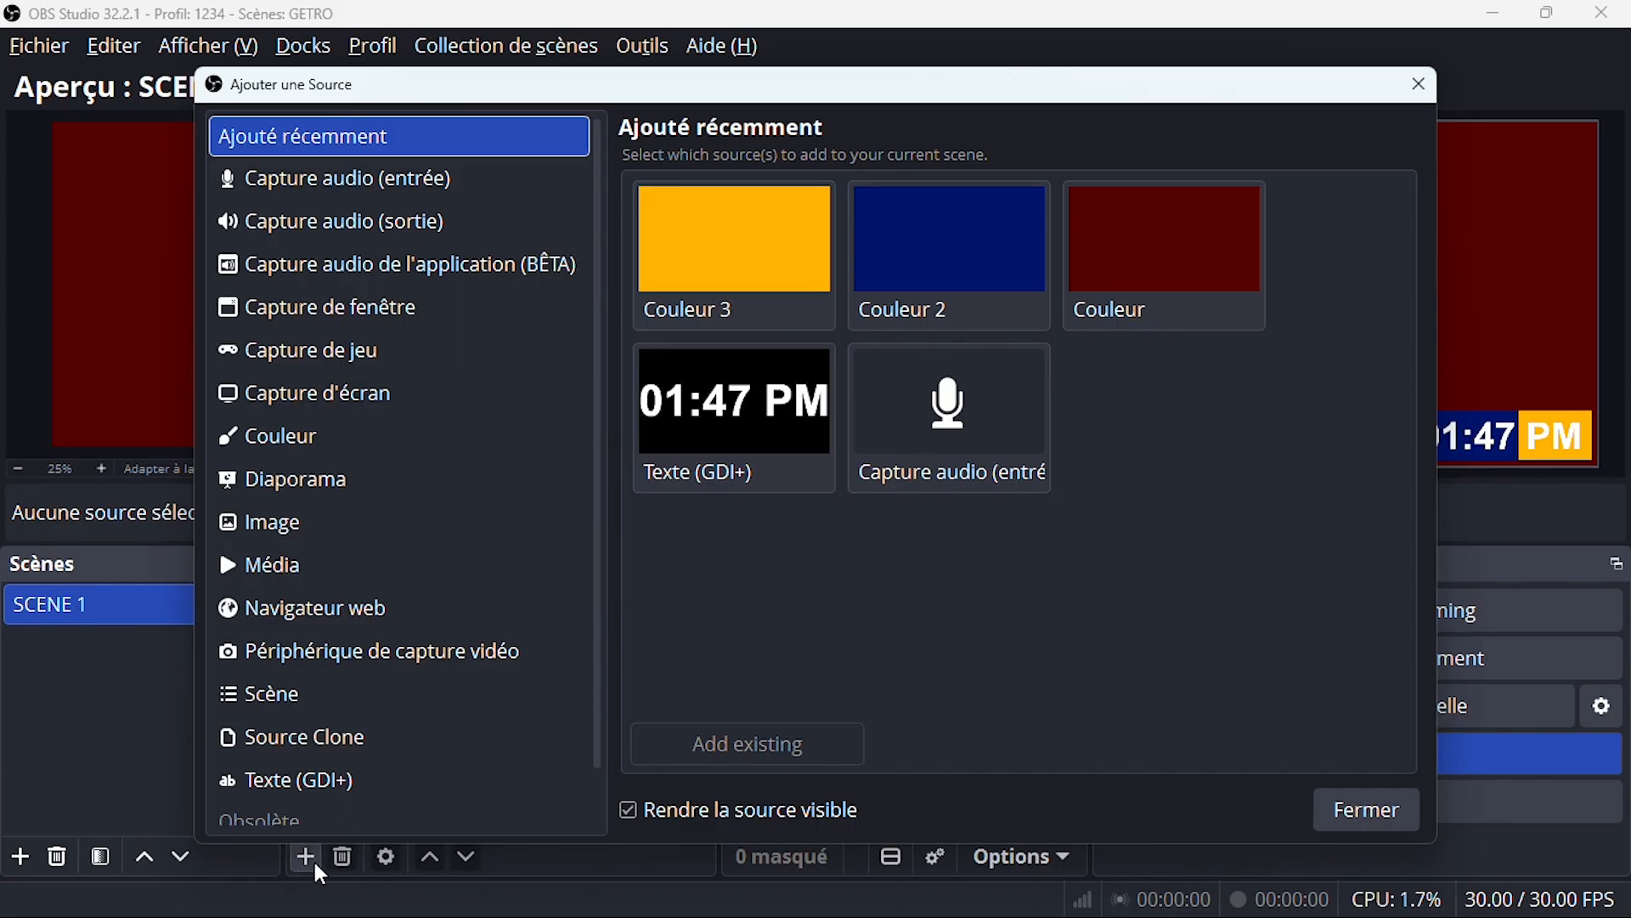
{"action": "left_click", "coordinate": [336, 779]}
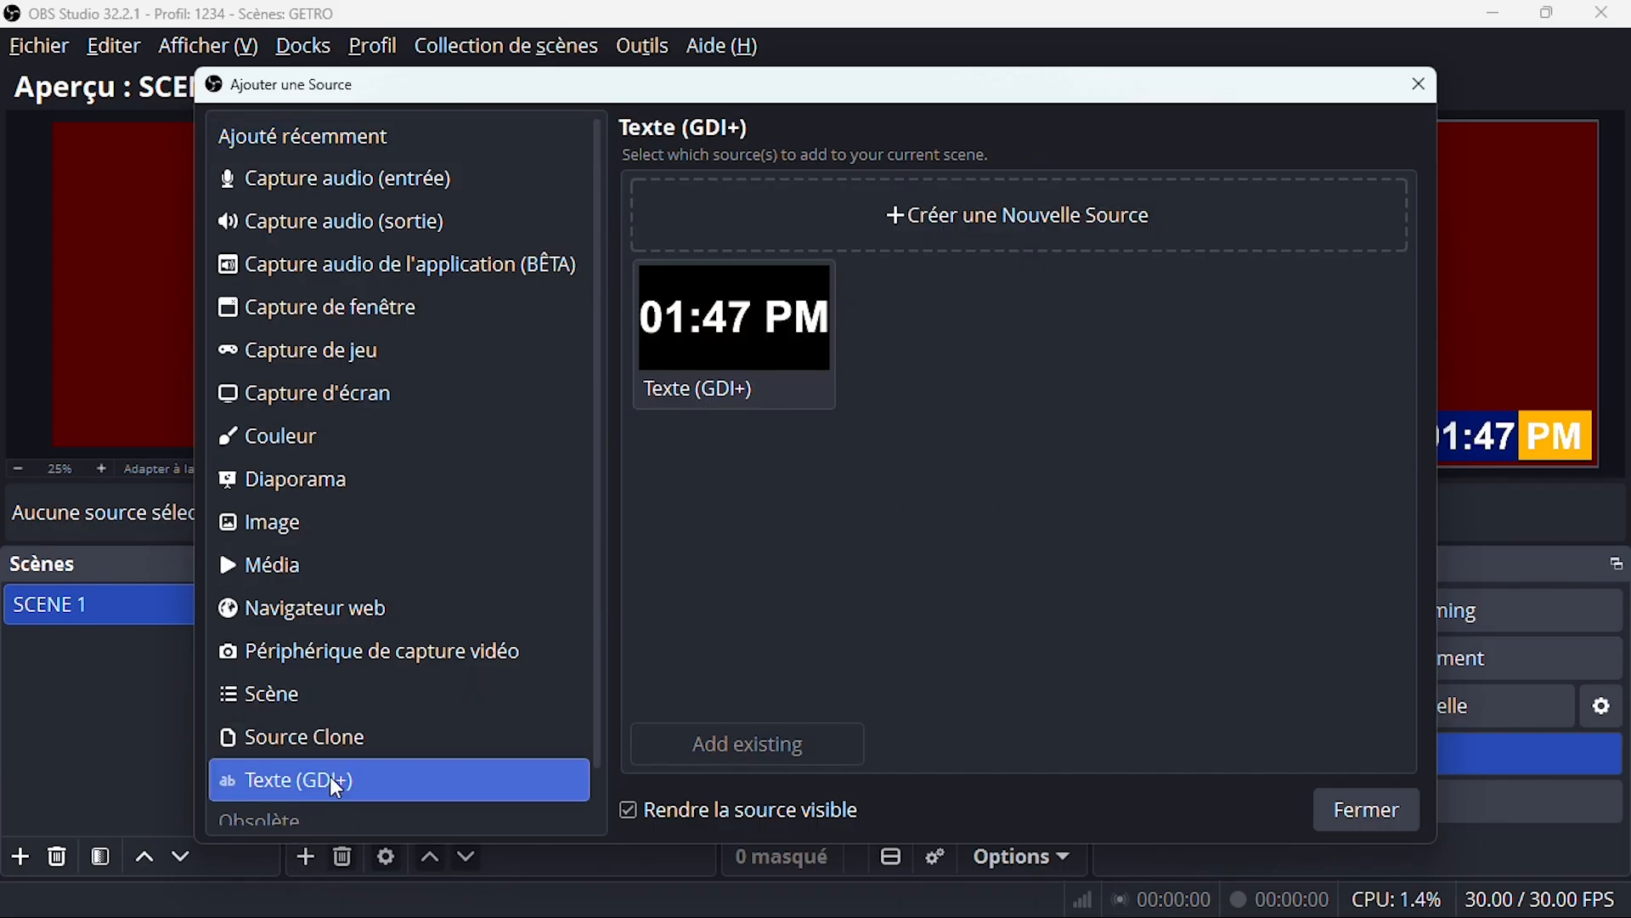
{"action": "left_click", "coordinate": [1038, 228]}
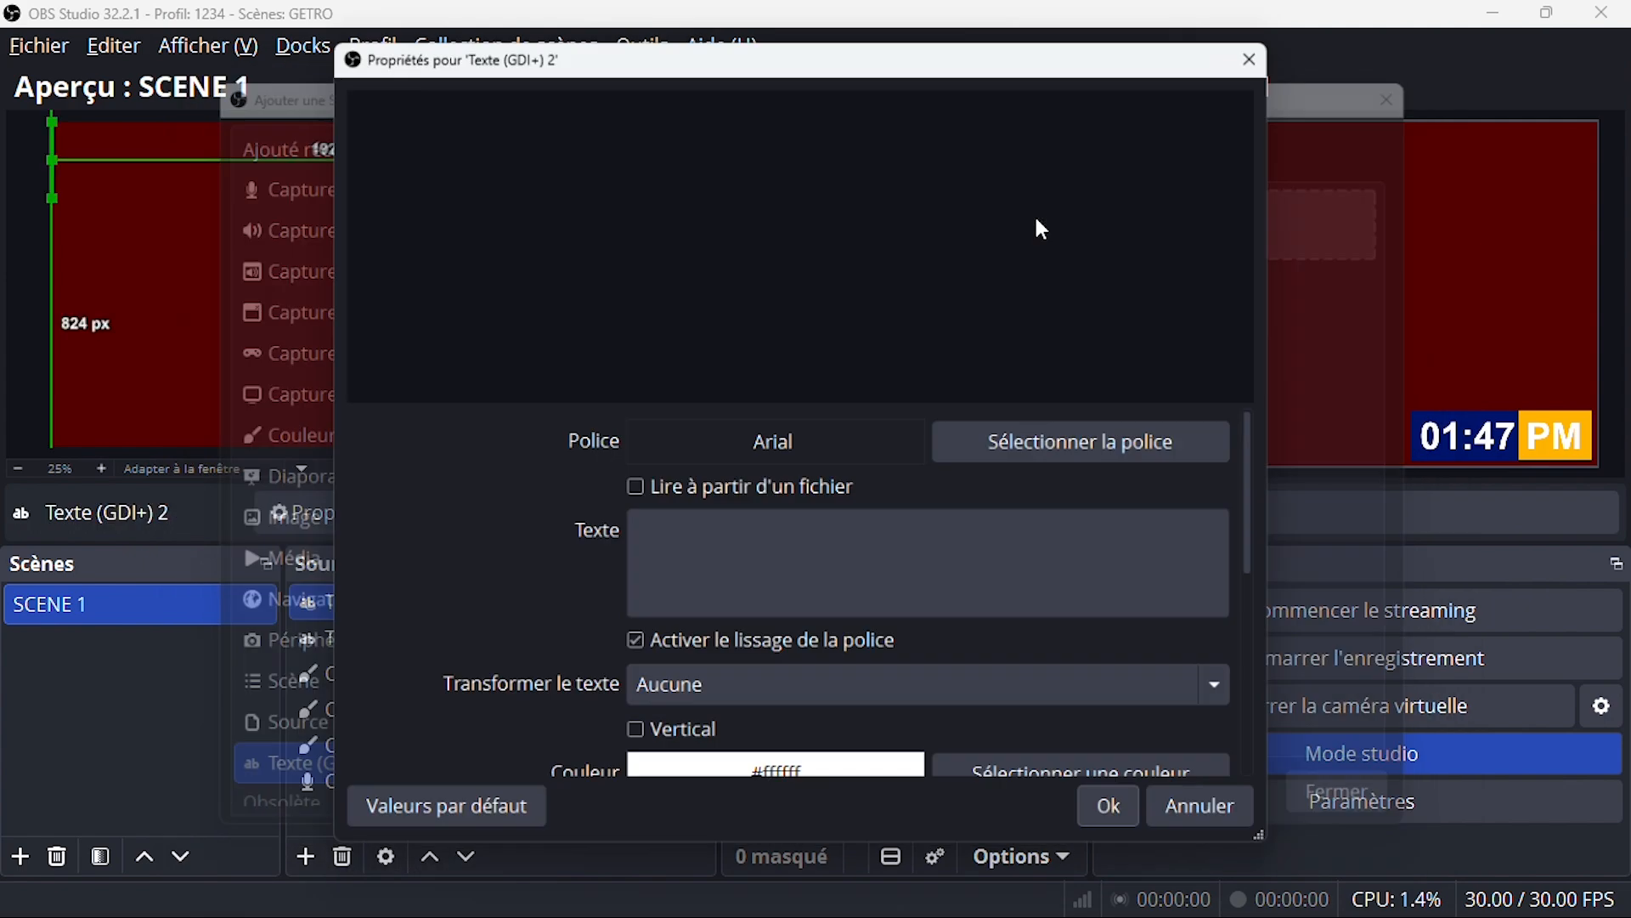
Step: Enter 00:00 as the placeholder text of the new text source and confirm its properties
{"action": "left_click", "coordinate": [658, 537]}
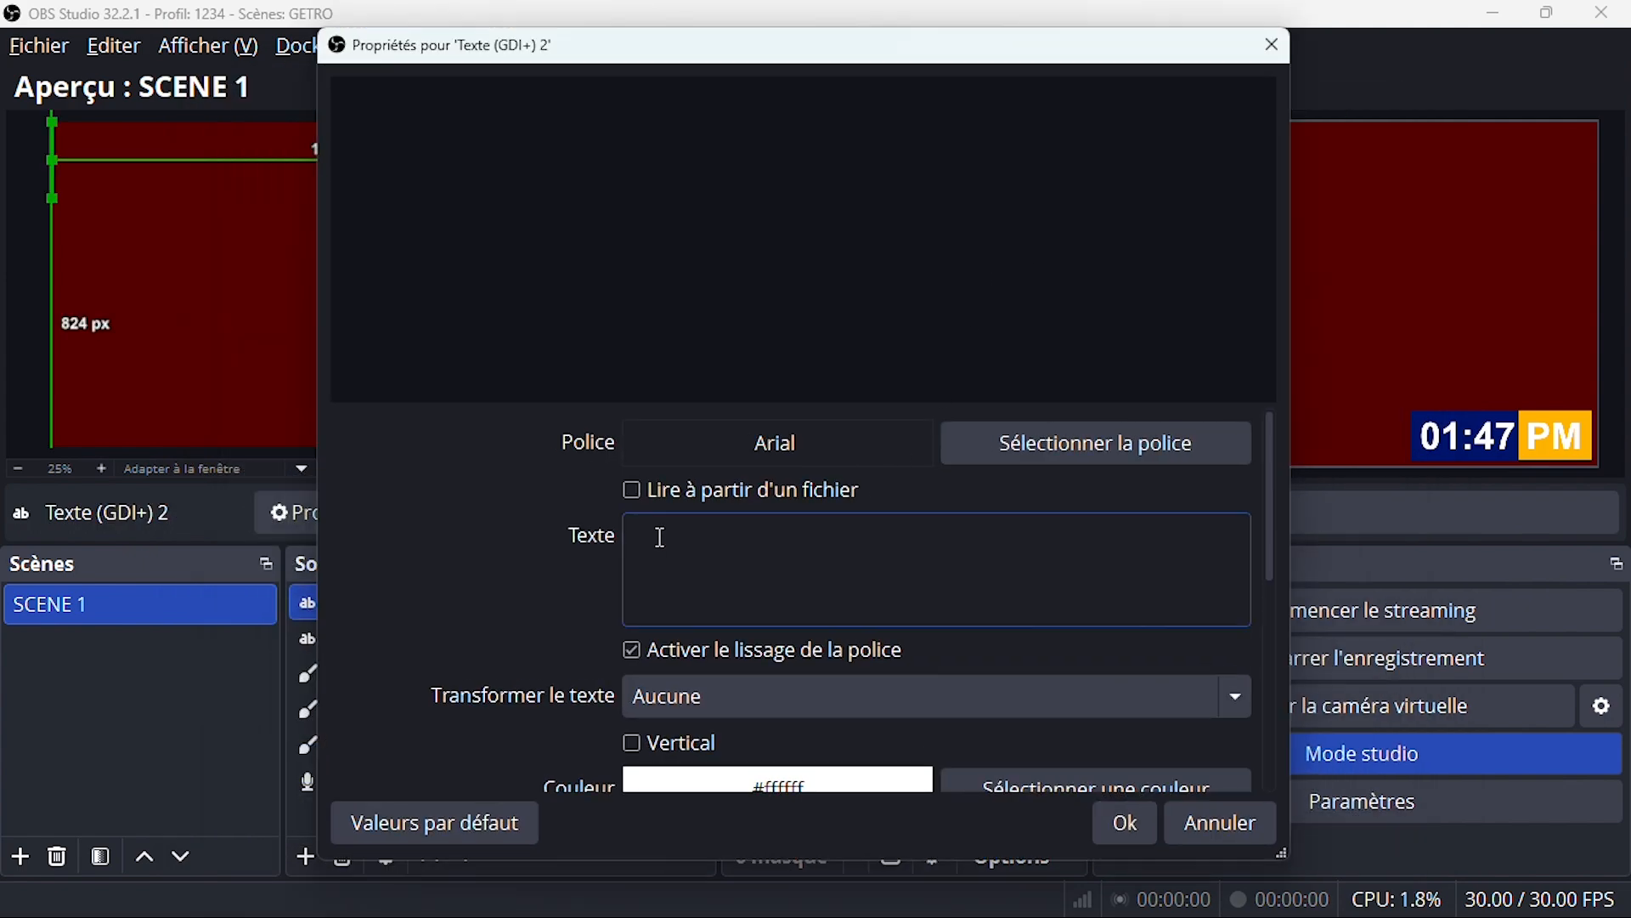
{"action": "type", "text": "00"}
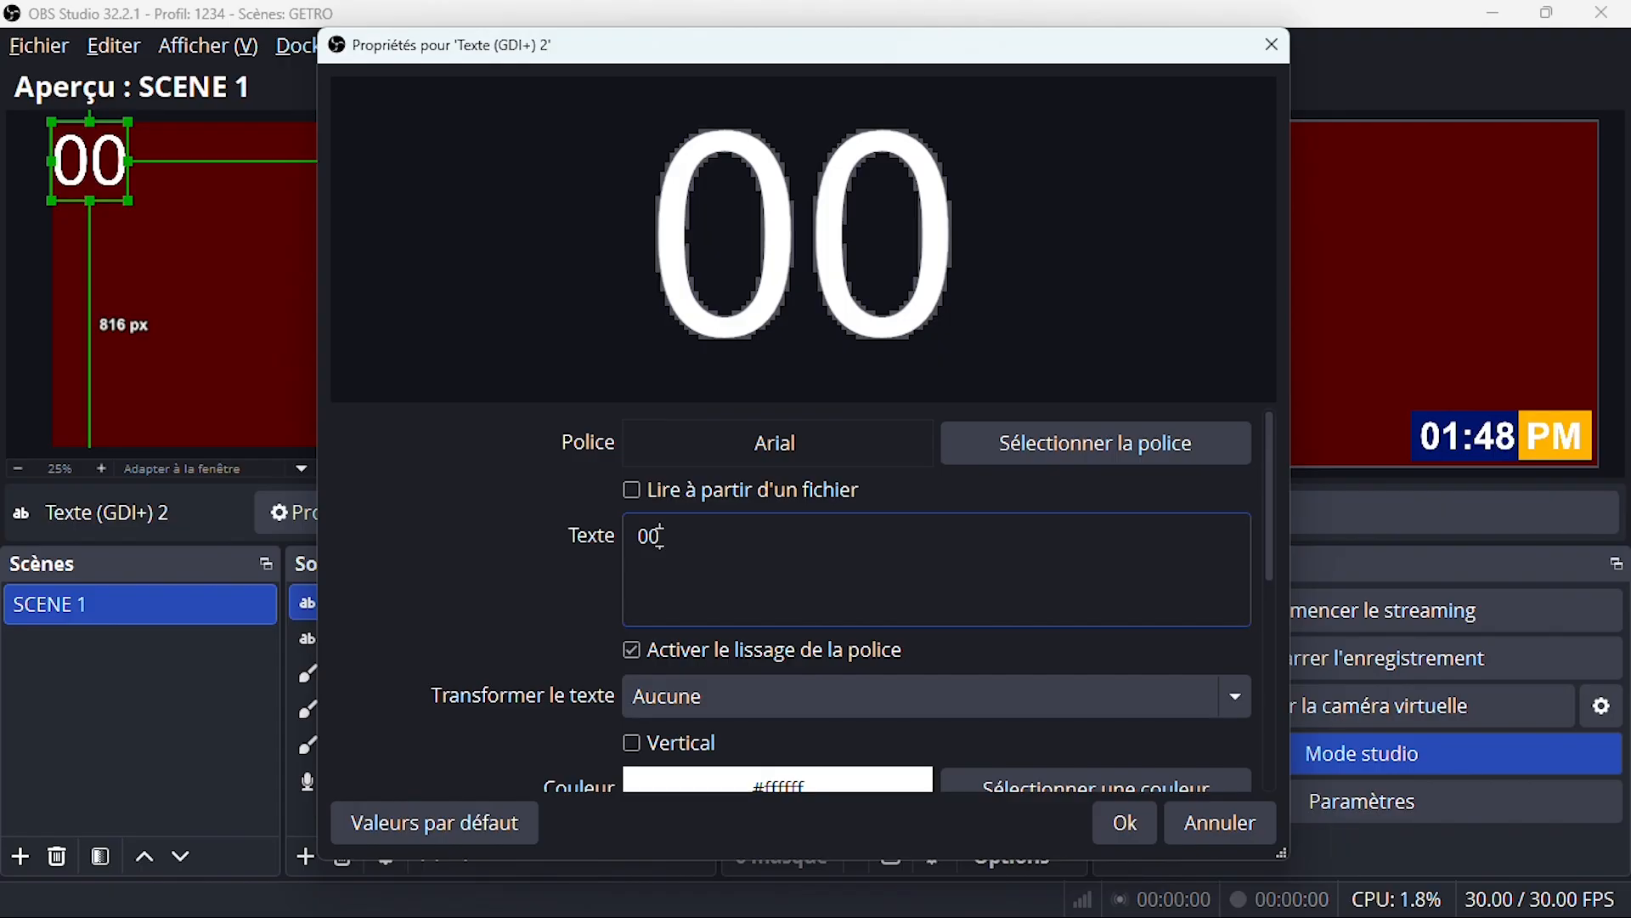
{"action": "type", "text": ":"}
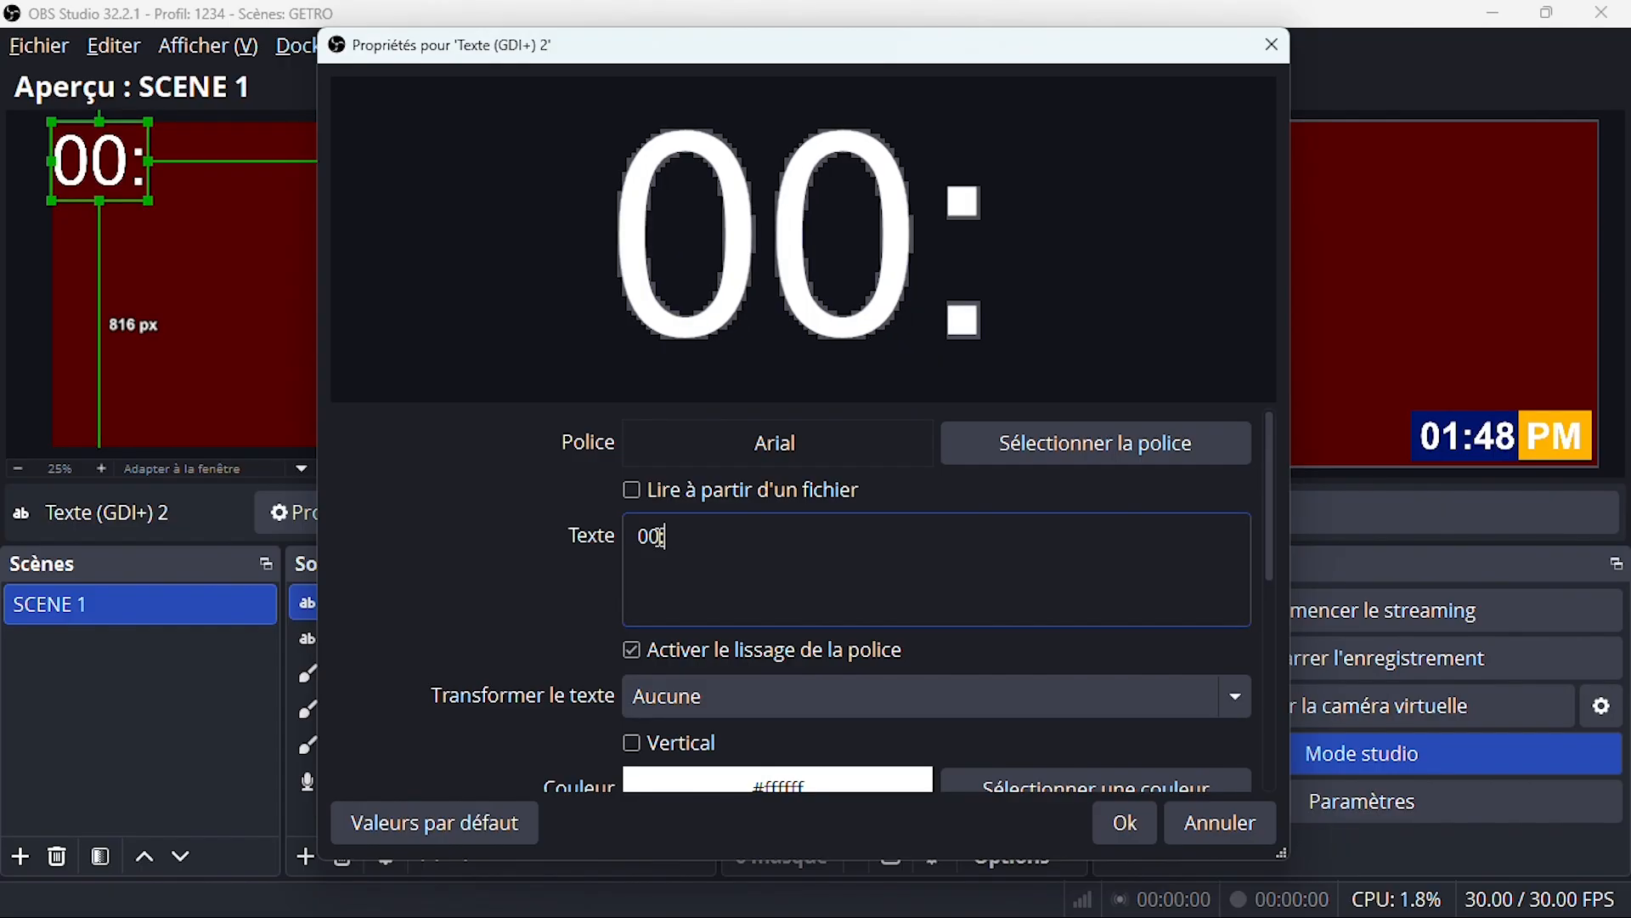
{"action": "type", "text": "00"}
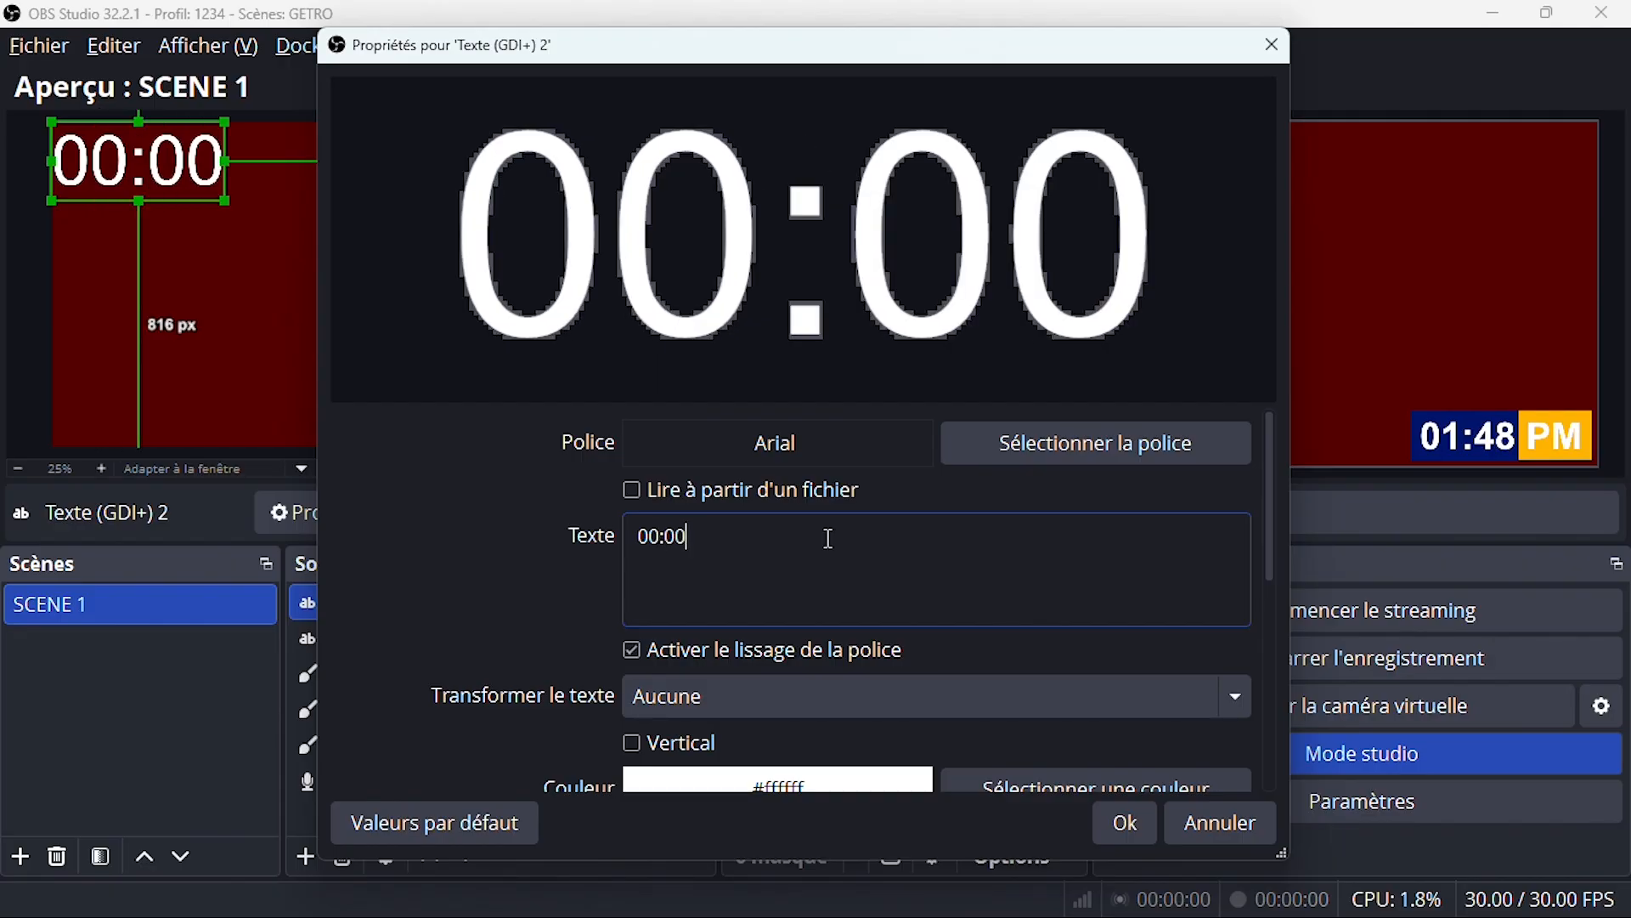
{"action": "left_click", "coordinate": [1120, 826]}
Step: Enlarge the 00:00 text and centre it on the canvas, with side margins of about 513 px
{"action": "left_click_drag", "start_coordinate": [182, 158], "coordinate": [510, 376]}
{"action": "left_click_drag", "start_coordinate": [440, 321], "coordinate": [419, 297]}
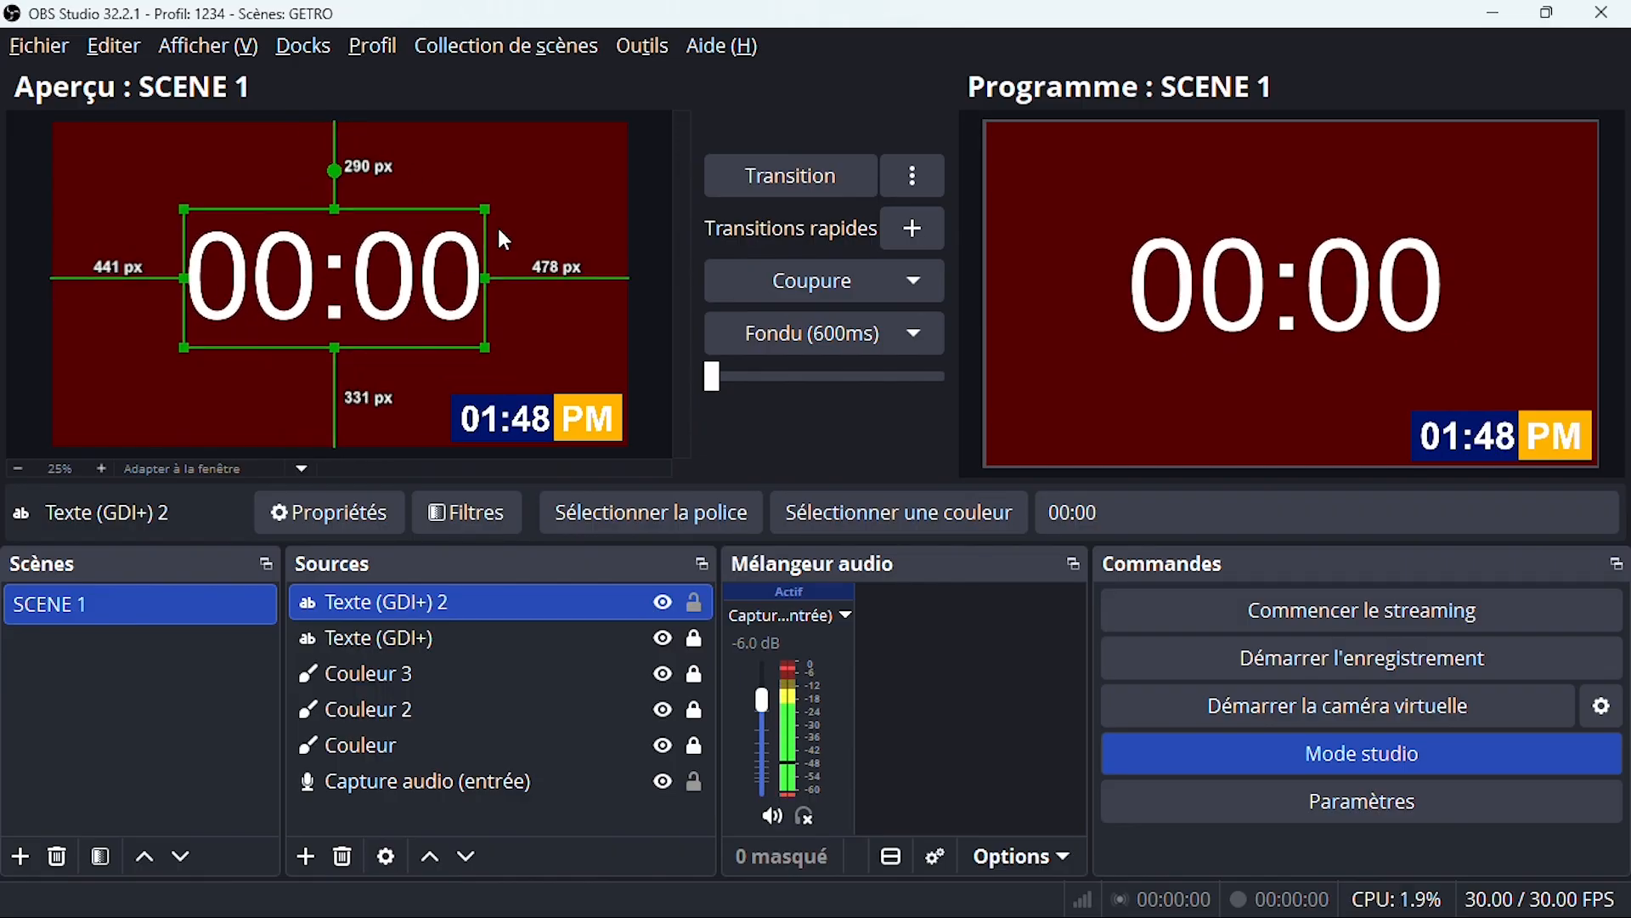
{"action": "left_click_drag", "start_coordinate": [484, 206], "coordinate": [454, 230]}
{"action": "left_click_drag", "start_coordinate": [404, 293], "coordinate": [424, 292]}
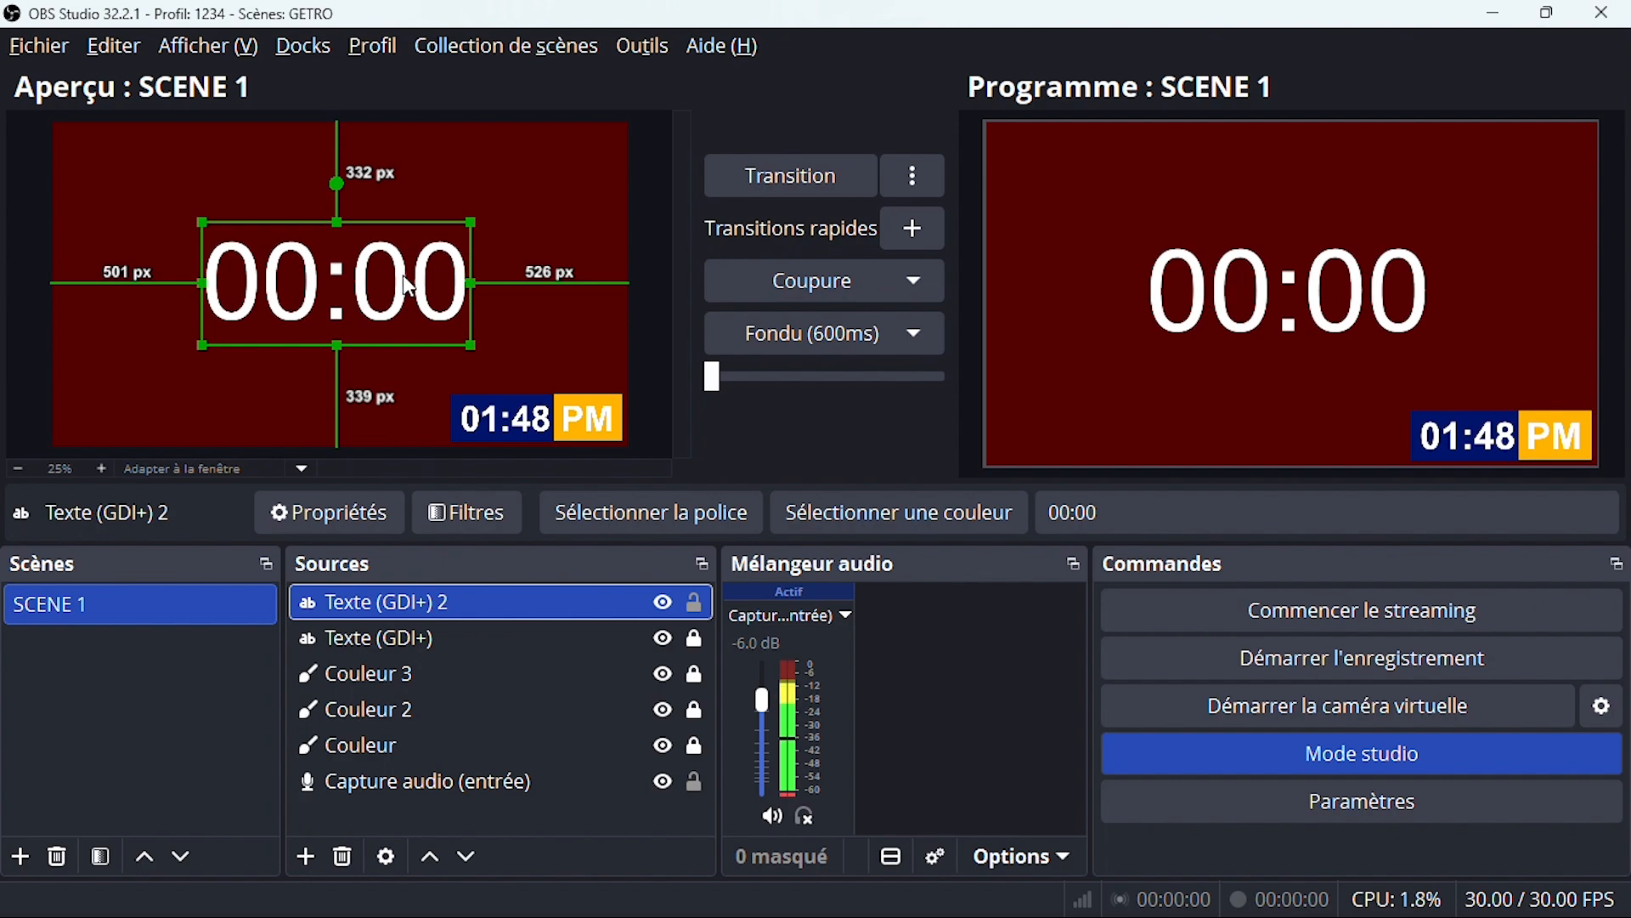
{"action": "left_click_drag", "start_coordinate": [402, 274], "coordinate": [406, 277]}
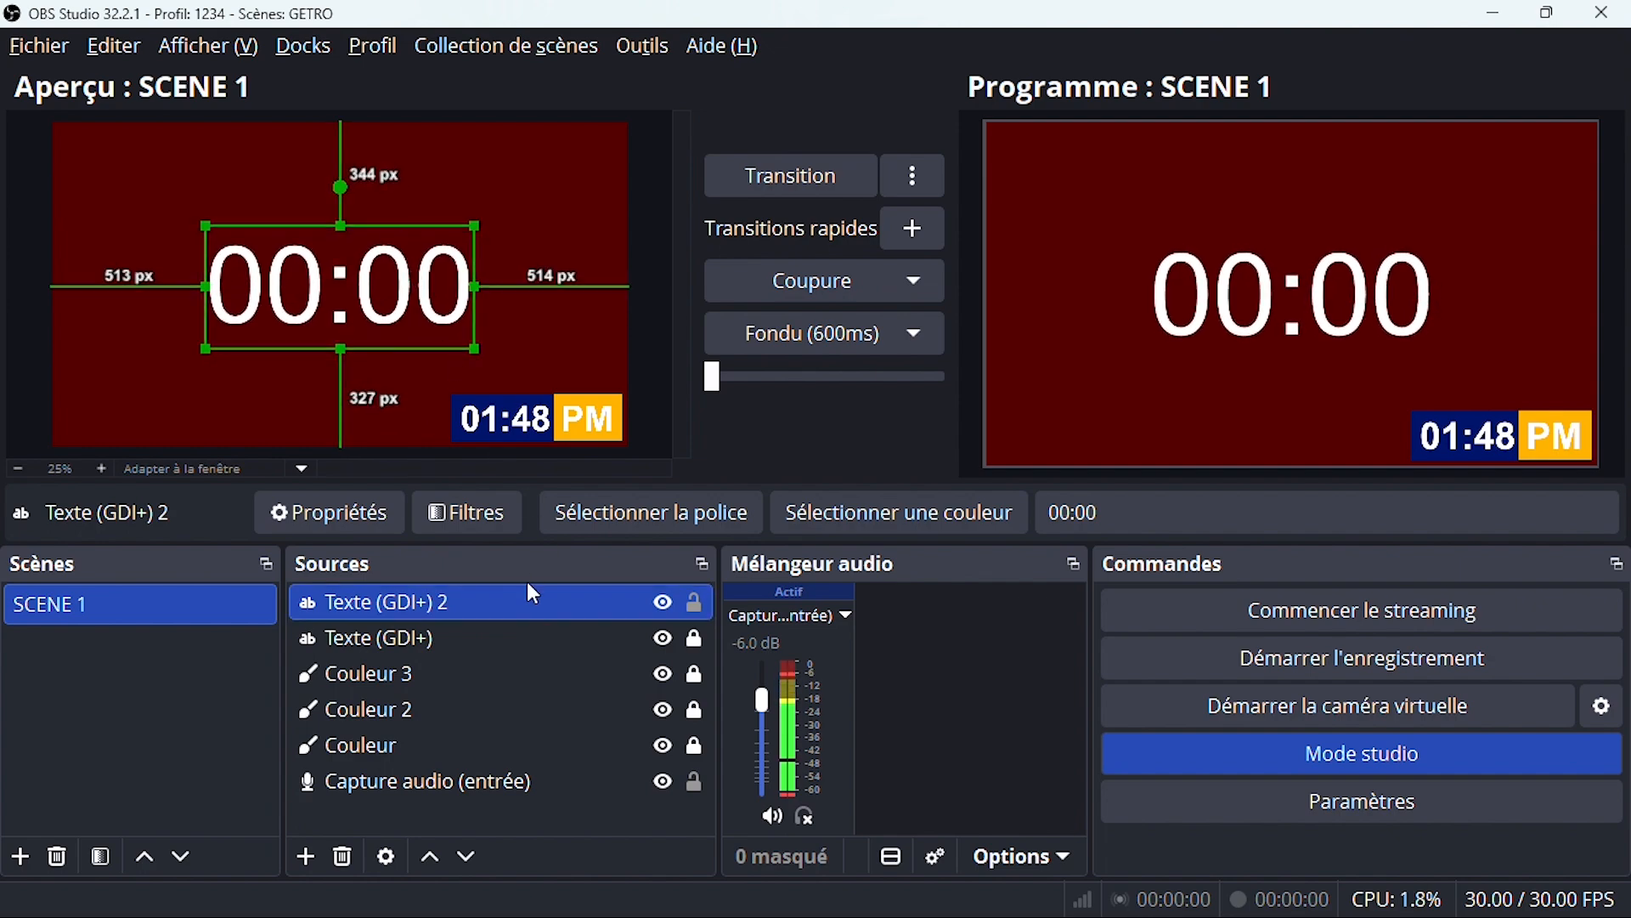
Step: Make the Texte (GDI+) 2 source read its text from the file C:/Snaz/TextFiles/Time.txt
{"action": "double_click", "coordinate": [470, 599]}
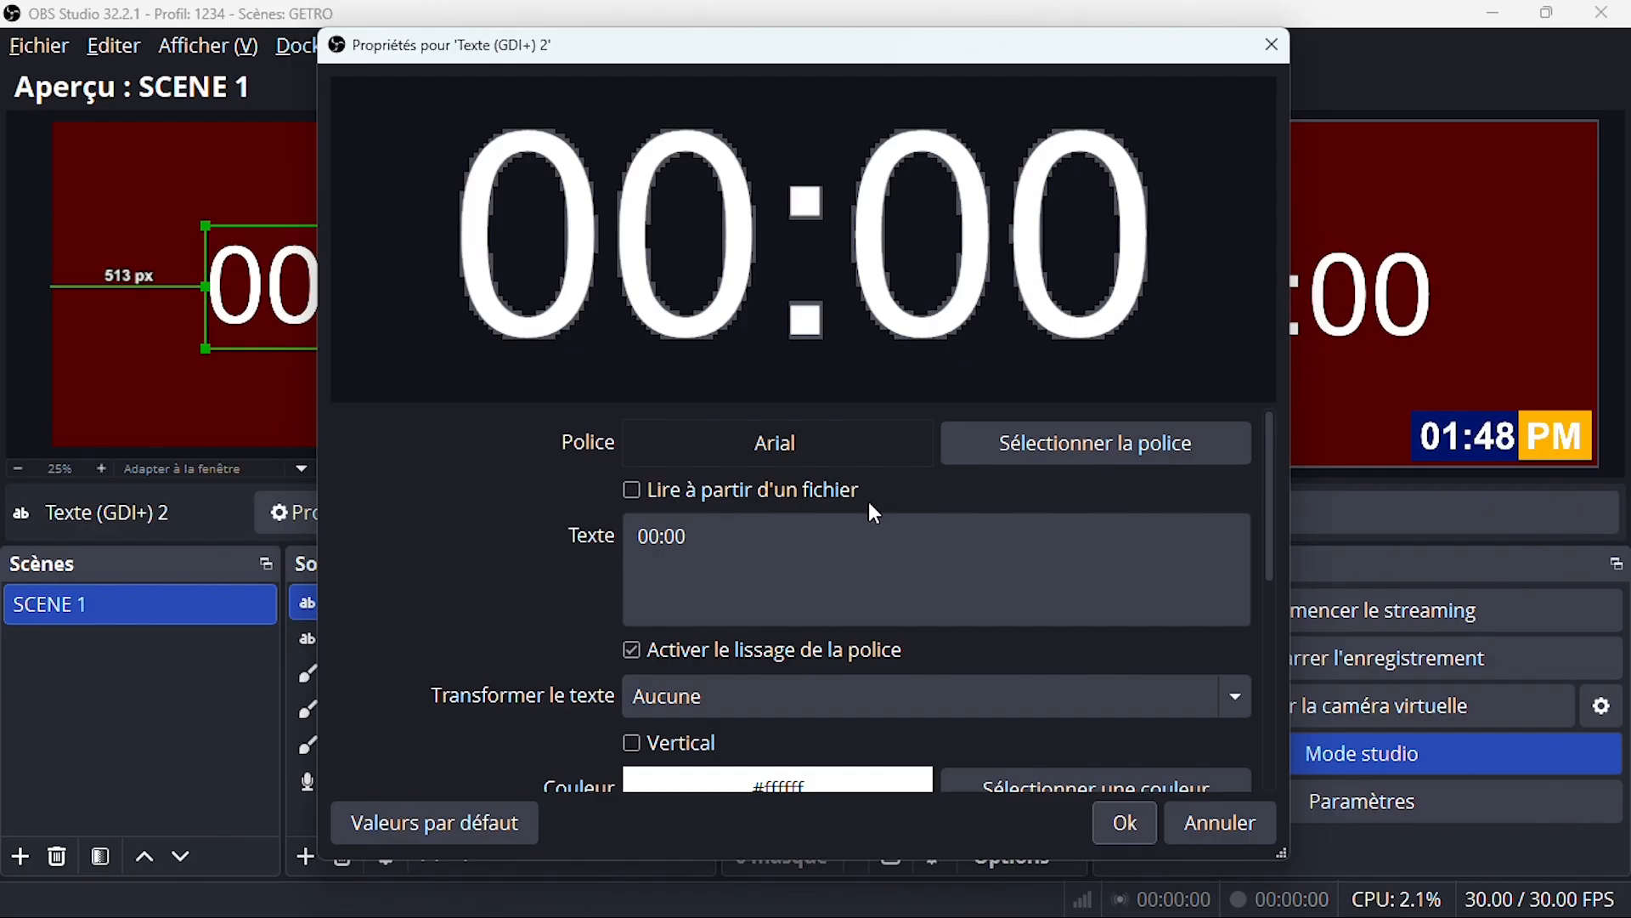
{"action": "left_click", "coordinate": [632, 490]}
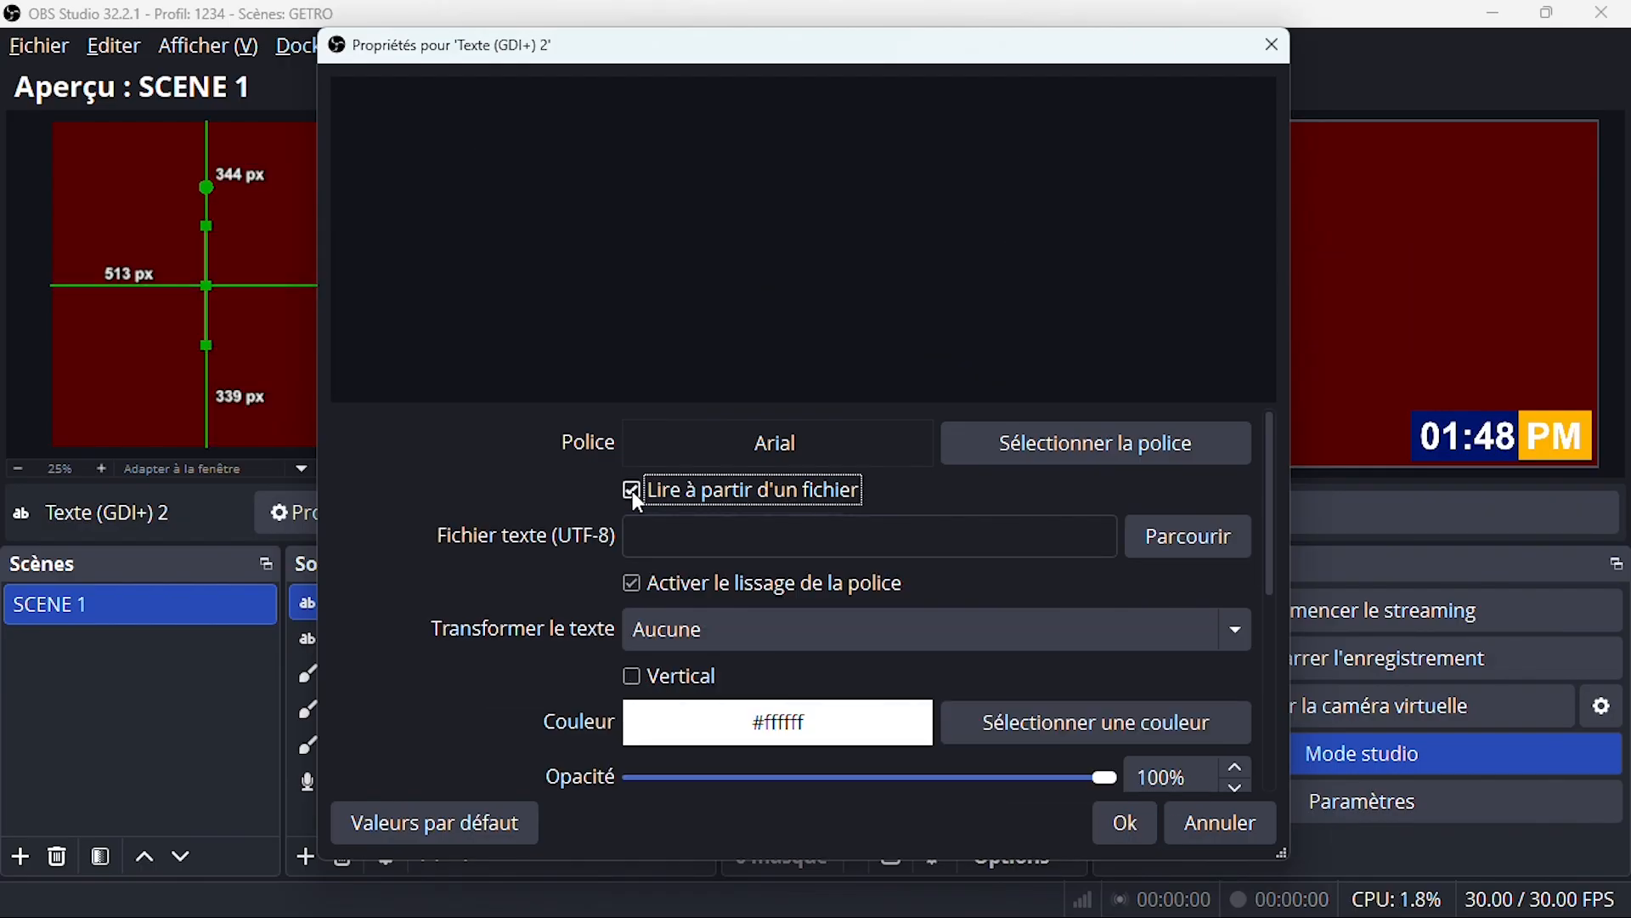
{"action": "left_click", "coordinate": [1203, 547]}
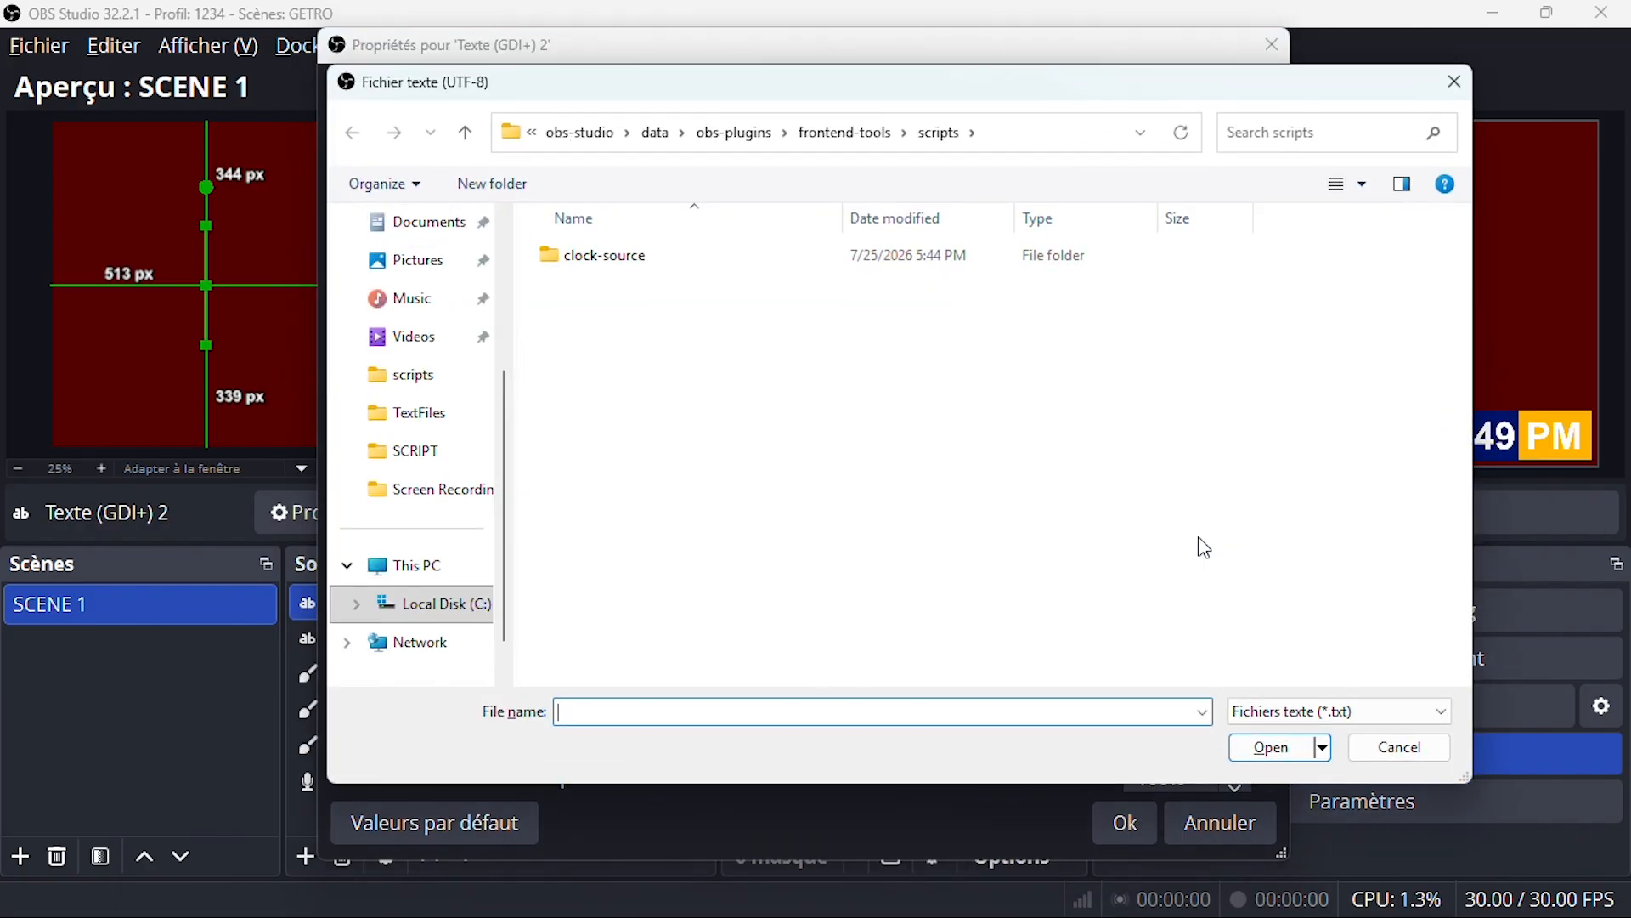
{"action": "left_click", "coordinate": [423, 611]}
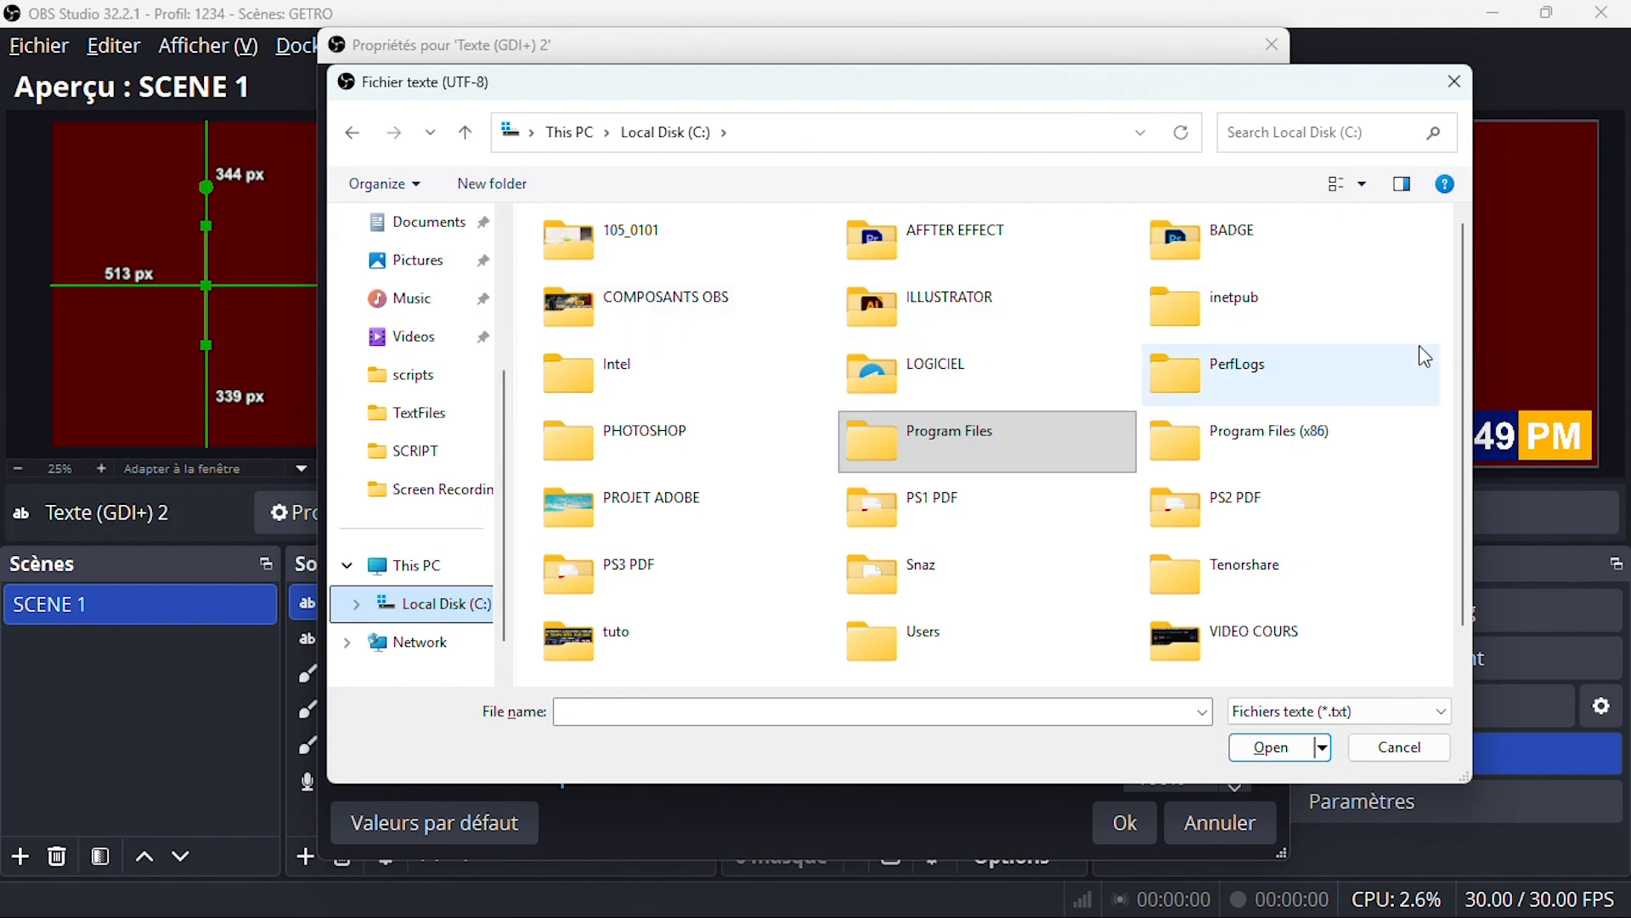
{"action": "double_click", "coordinate": [927, 577]}
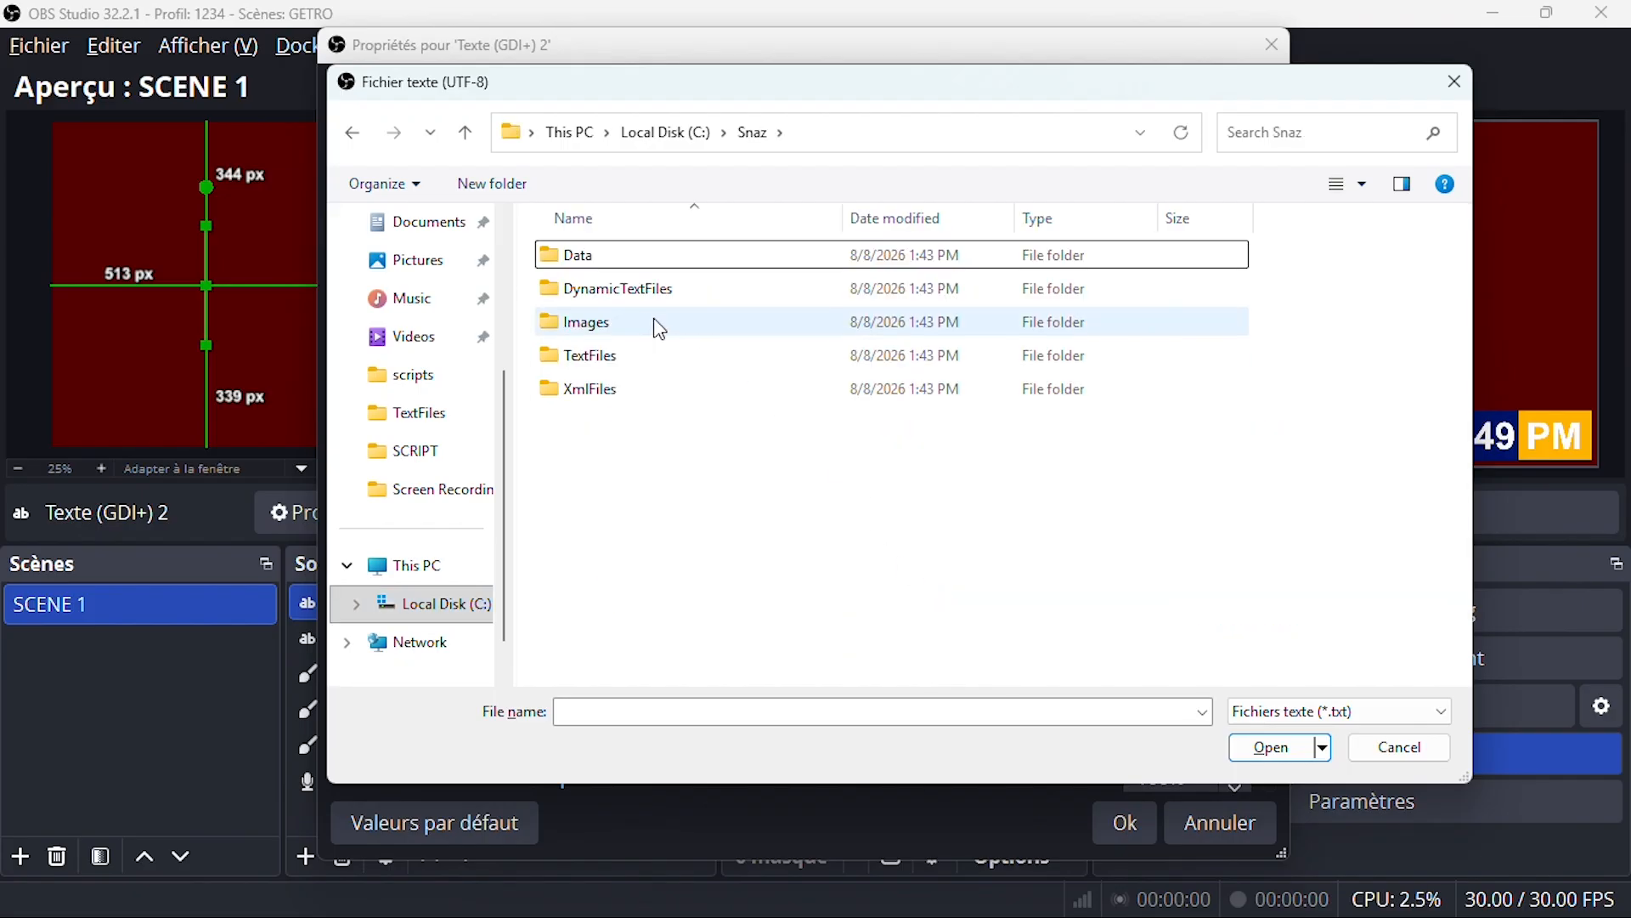
{"action": "double_click", "coordinate": [626, 364]}
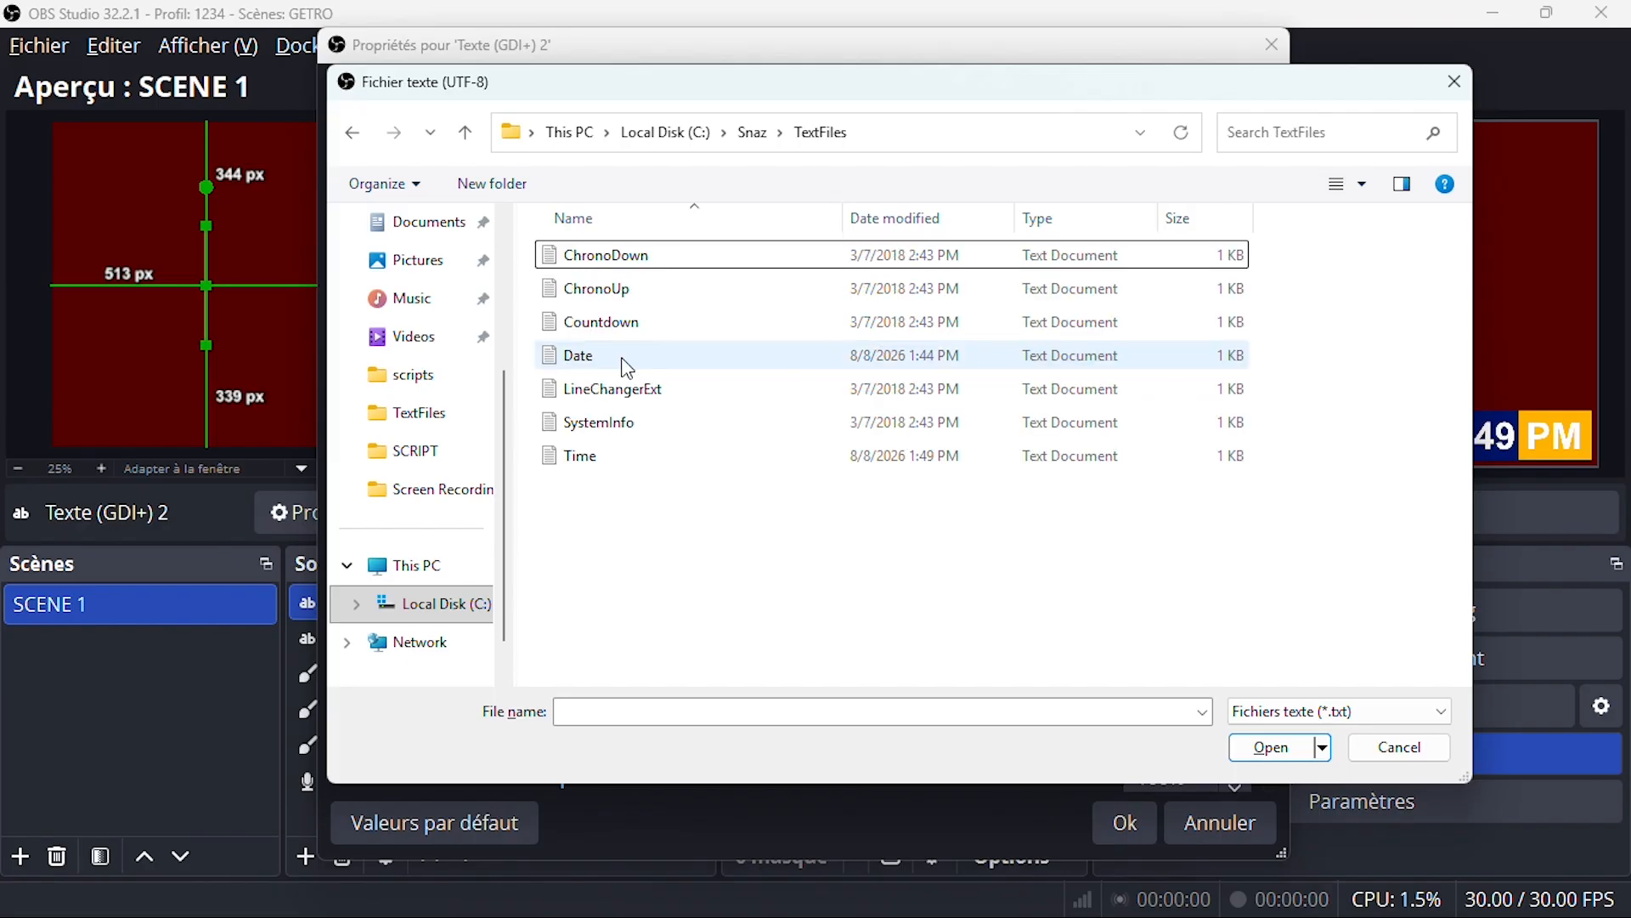
{"action": "left_click", "coordinate": [626, 472]}
{"action": "left_click", "coordinate": [1287, 751]}
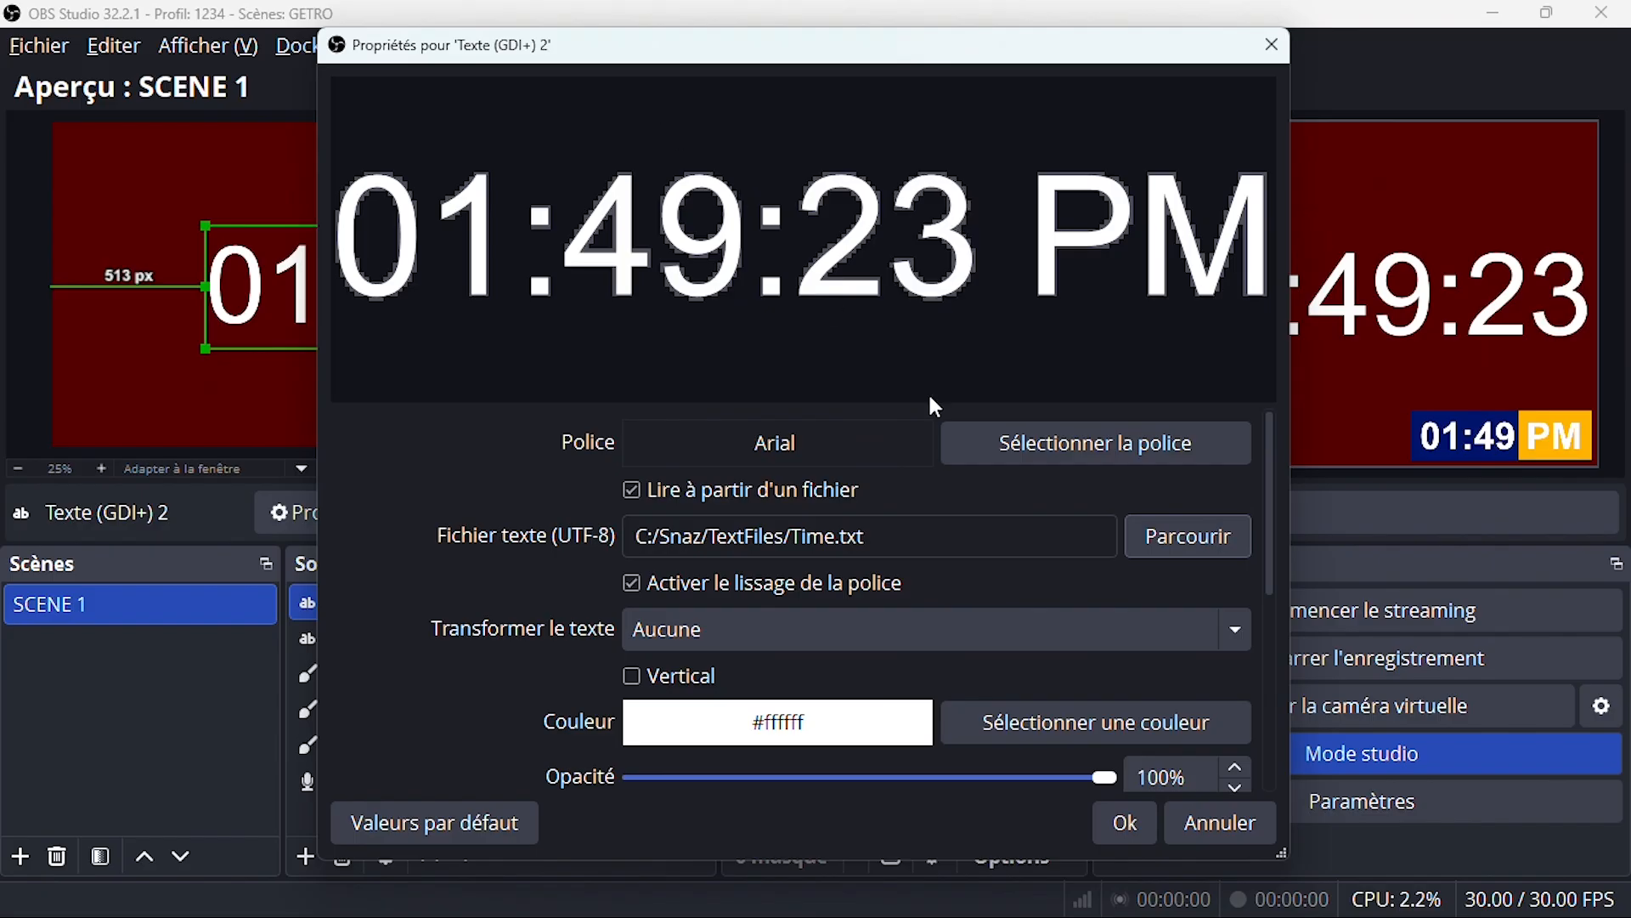
{"action": "left_click", "coordinate": [1121, 821]}
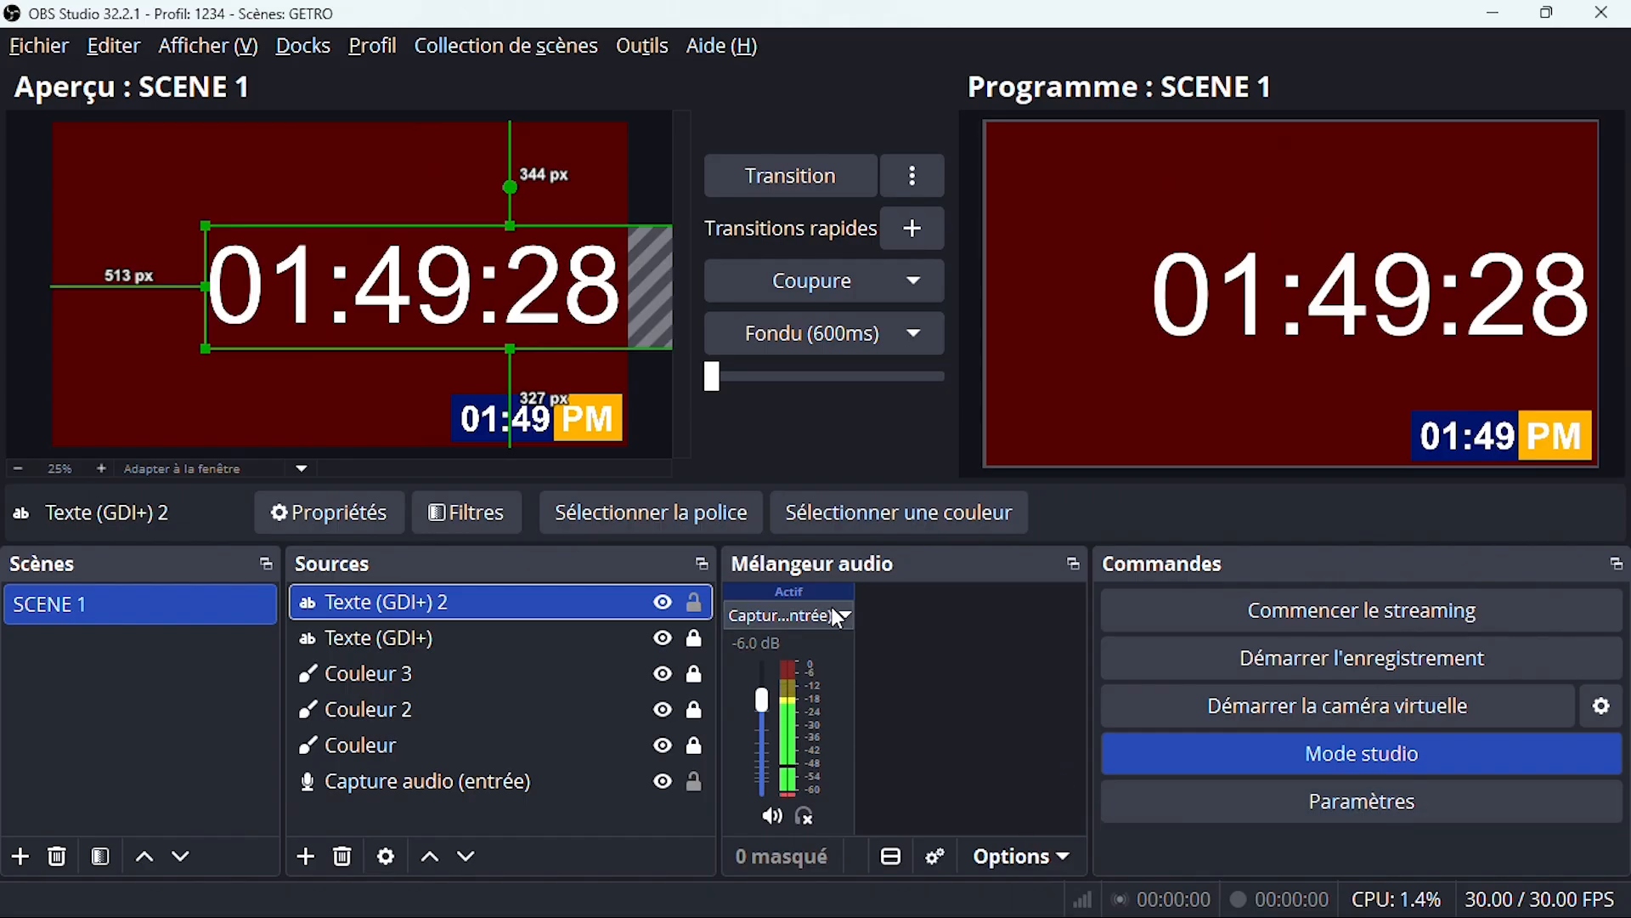
Step: Shrink the live time text to fit the canvas and move it near the middle, about 388 px from the left edge and 424 px from the top
{"action": "left_click_drag", "start_coordinate": [205, 227], "coordinate": [305, 281]}
{"action": "left_click_drag", "start_coordinate": [434, 312], "coordinate": [372, 289]}
{"action": "left_click_drag", "start_coordinate": [489, 312], "coordinate": [452, 294]}
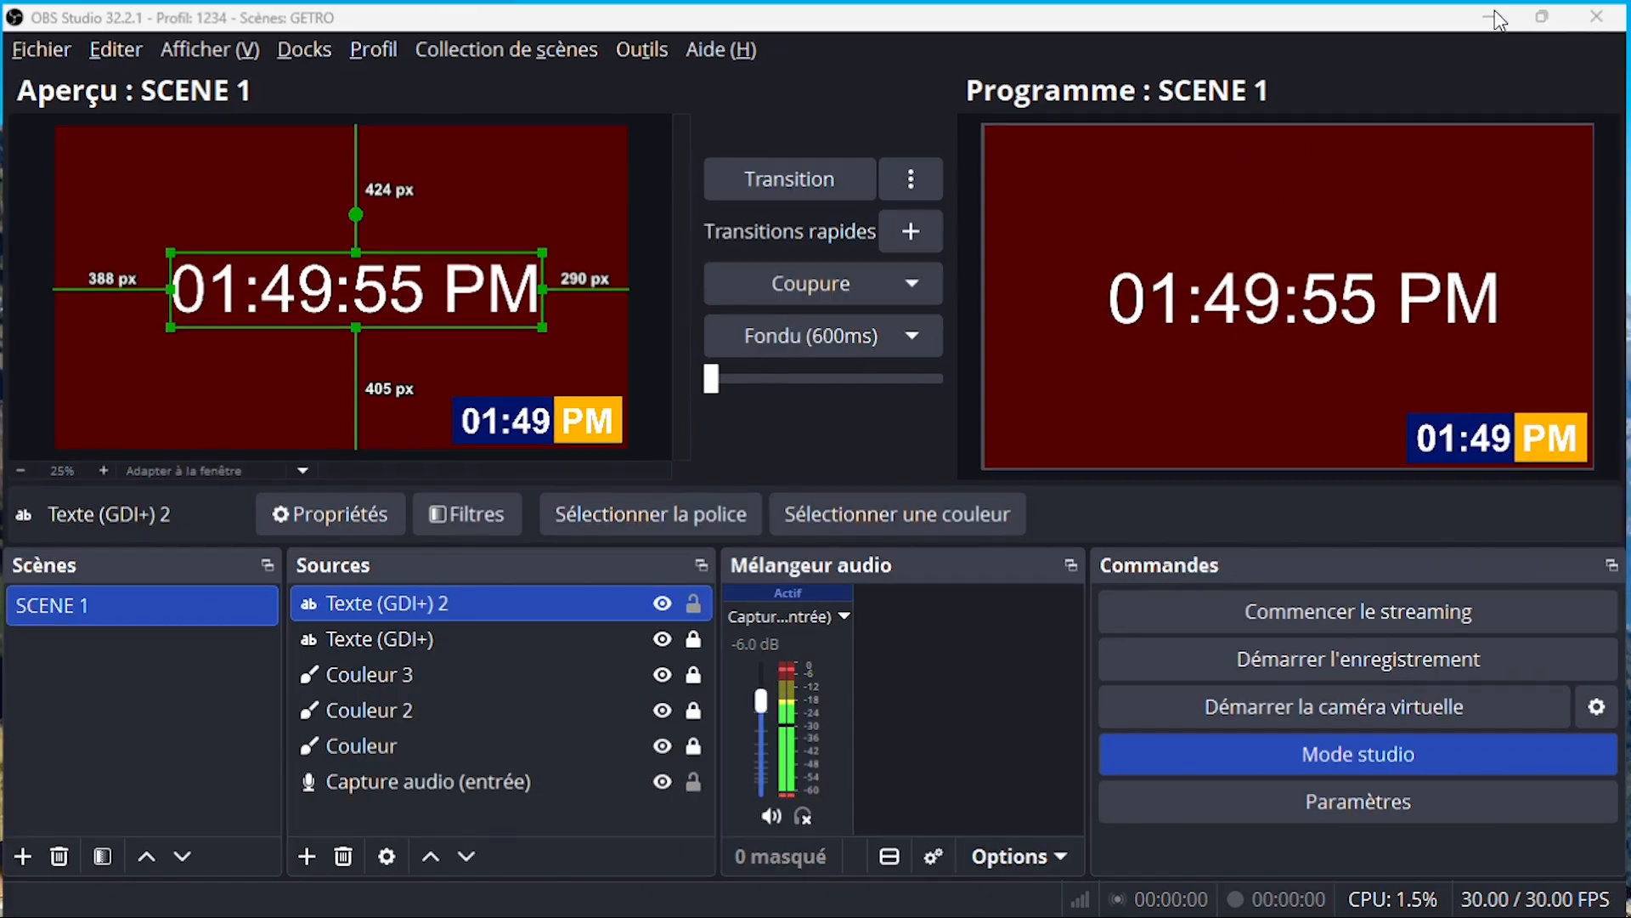
Step: Compare the live time output in the Snaz window with the time text in OBS Studio, ending in Snaz
{"action": "left_click", "coordinate": [1494, 14]}
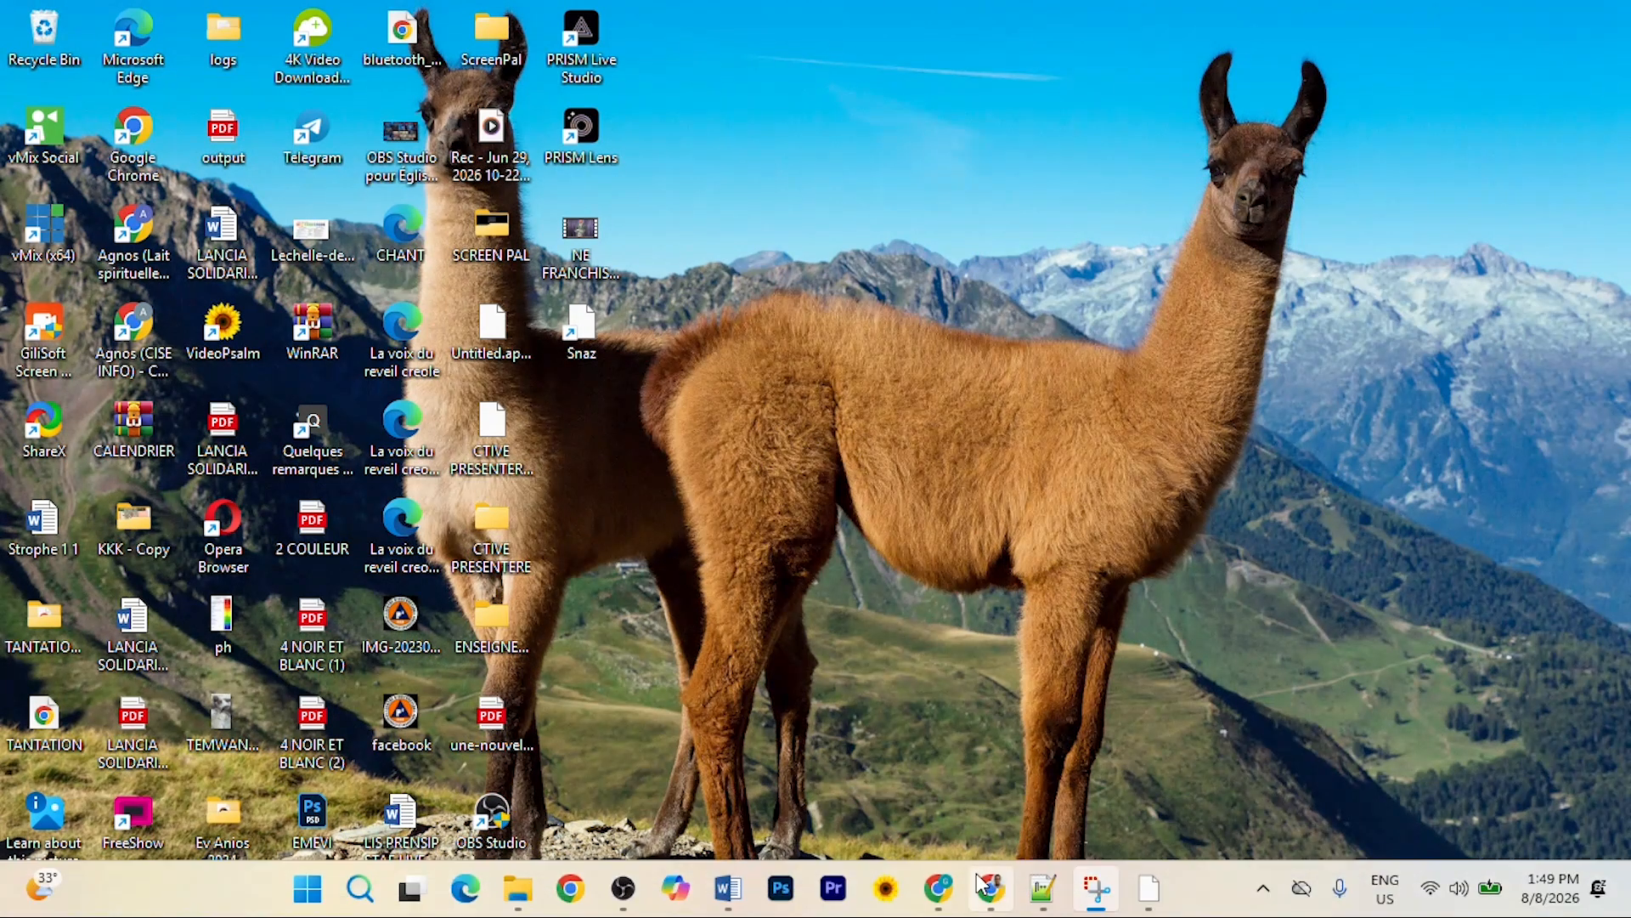
{"action": "left_click", "coordinate": [1147, 896]}
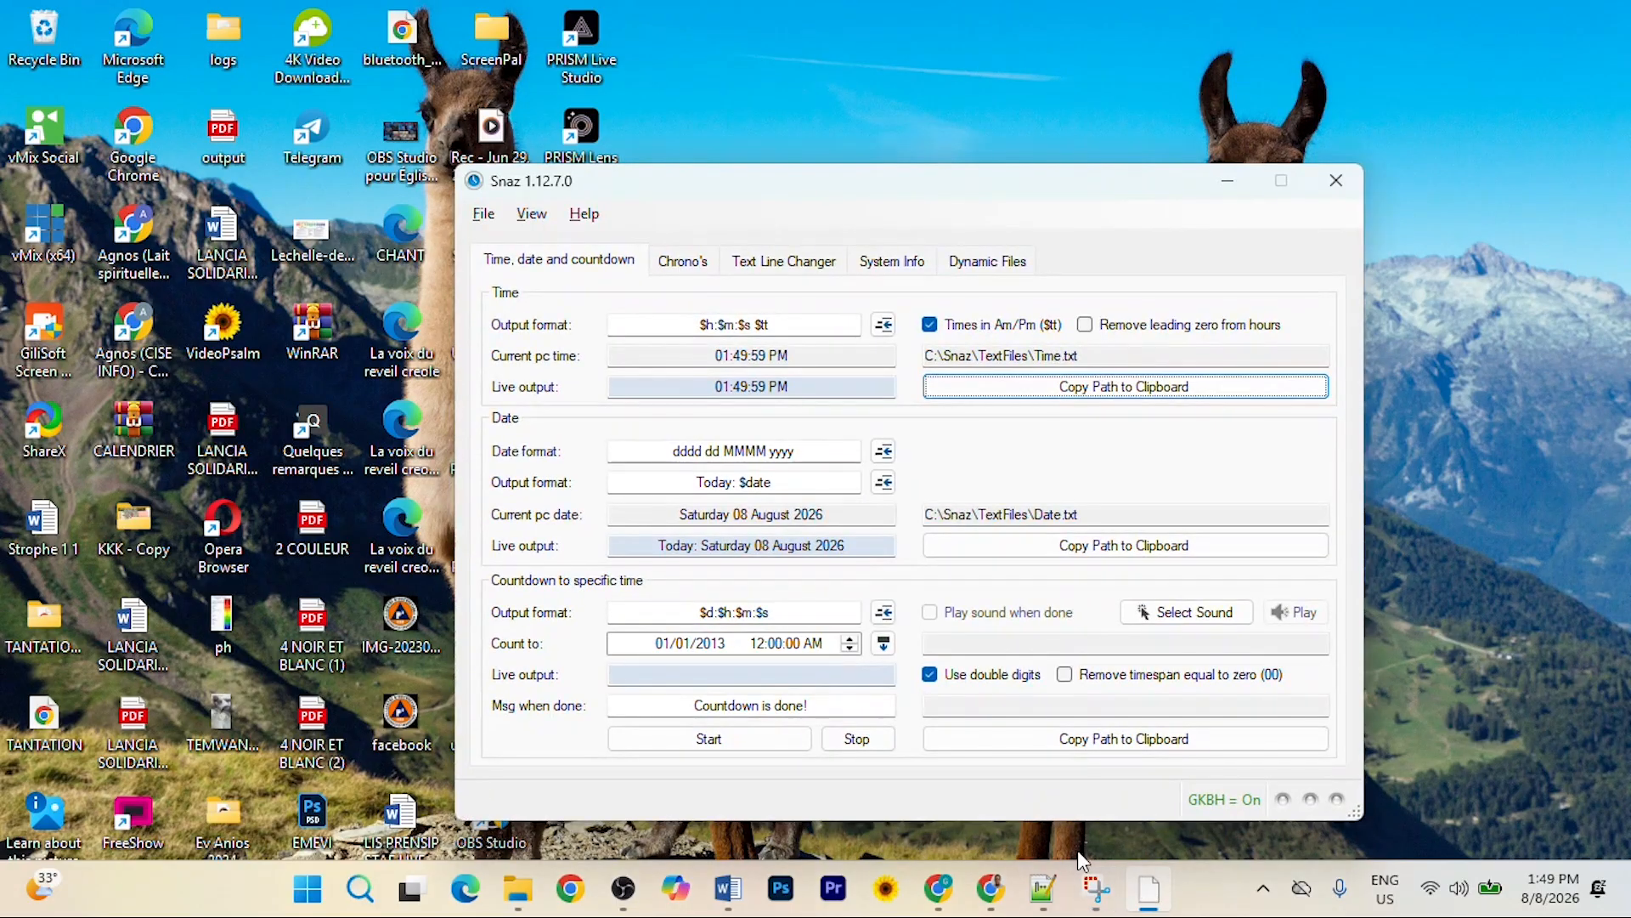
{"action": "left_click", "coordinate": [623, 902]}
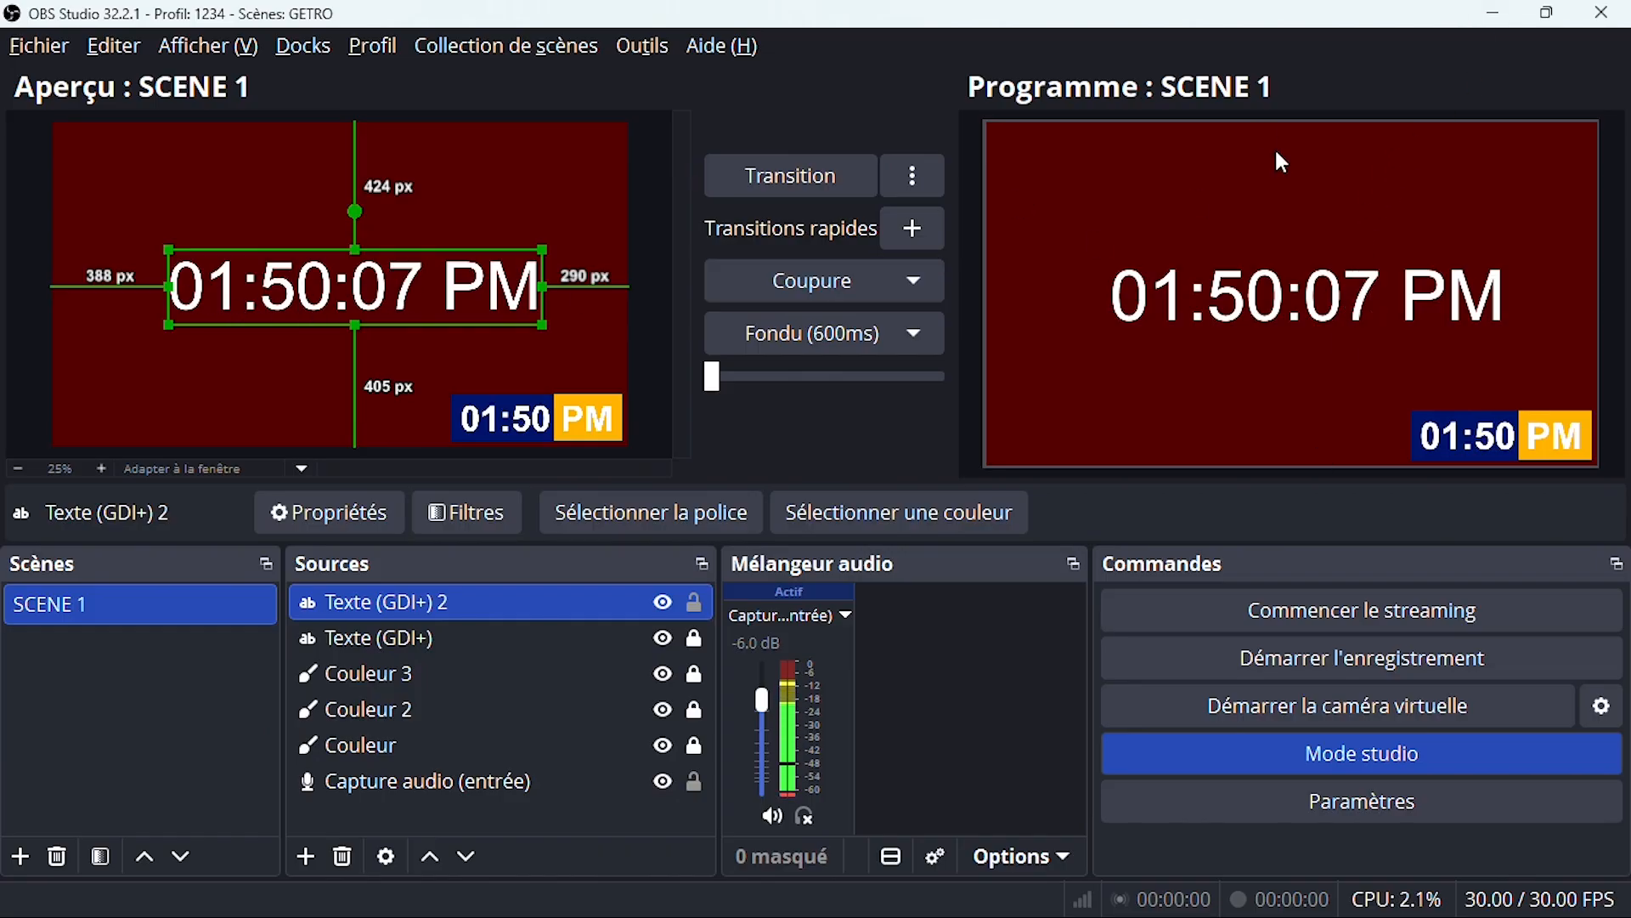
{"action": "left_click", "coordinate": [1491, 14]}
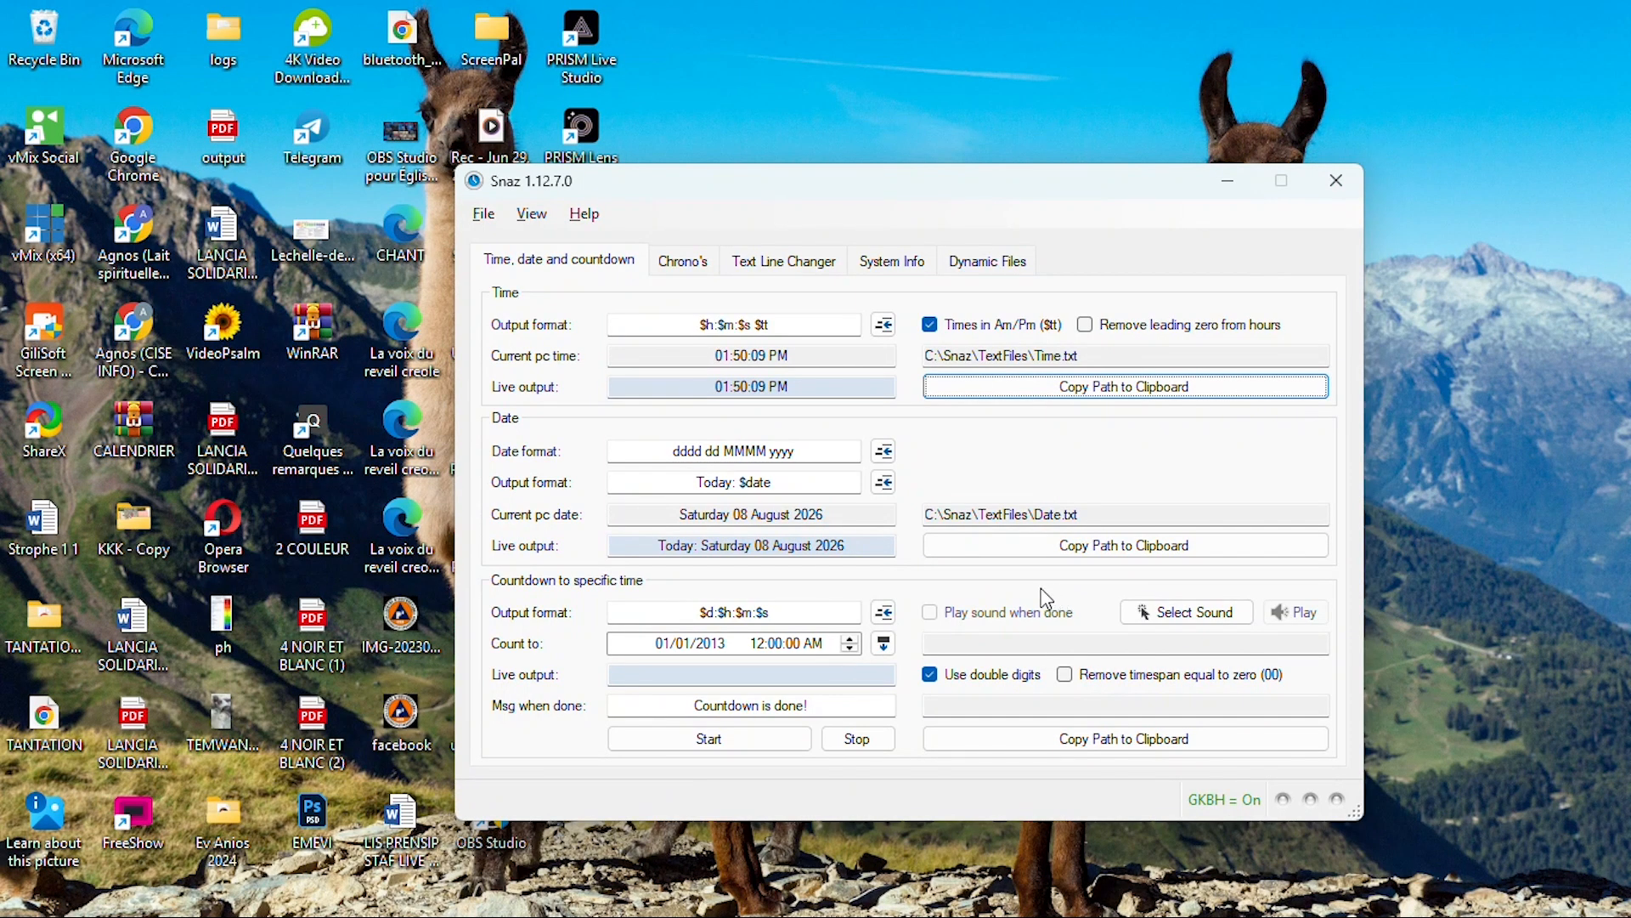
Step: Remove the seconds from Snaz's time output format, leaving $h:$m $tt, and check the text in OBS Studio
{"action": "left_click", "coordinate": [776, 324]}
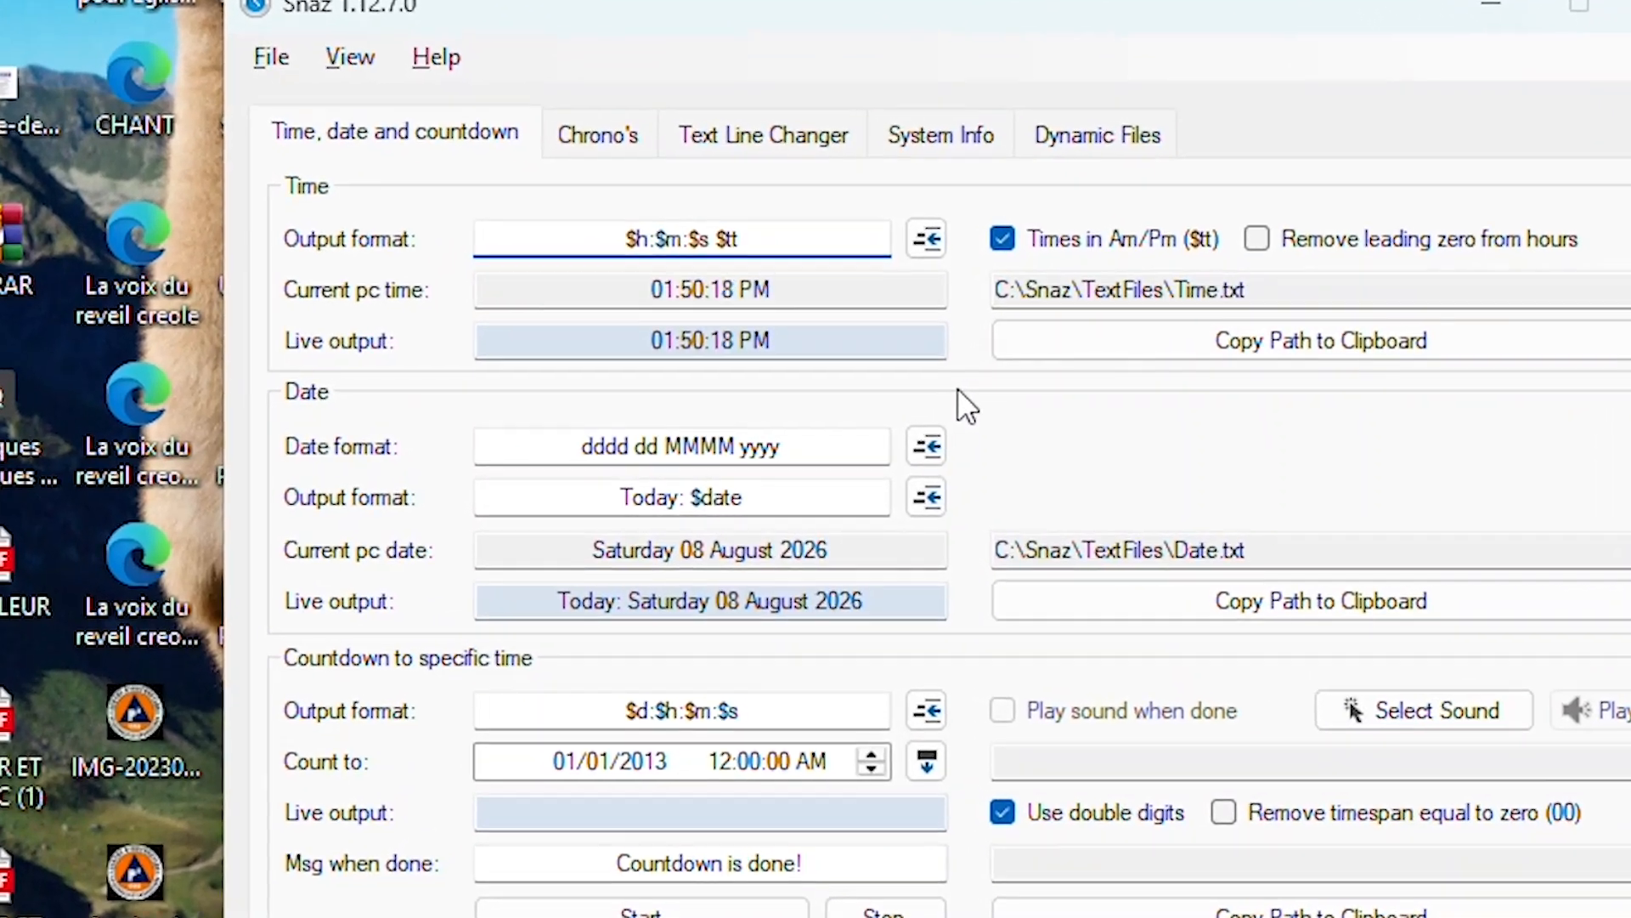
{"action": "key", "text": "BackSpace"}
{"action": "key", "text": "BackSpace"}
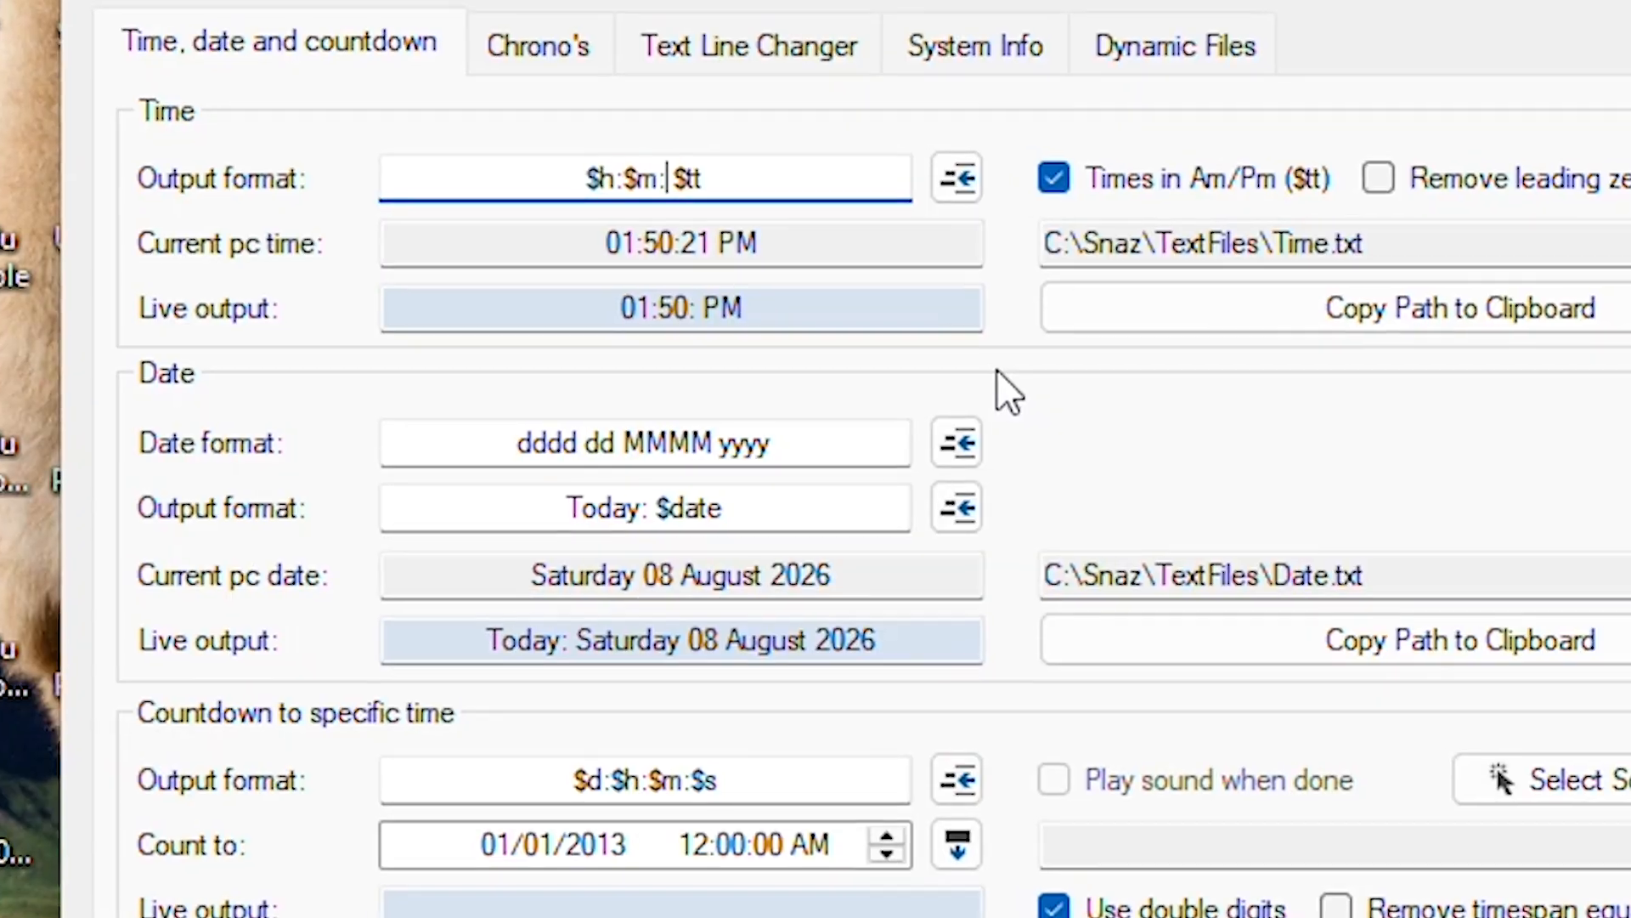
{"action": "key", "text": "BackSpace"}
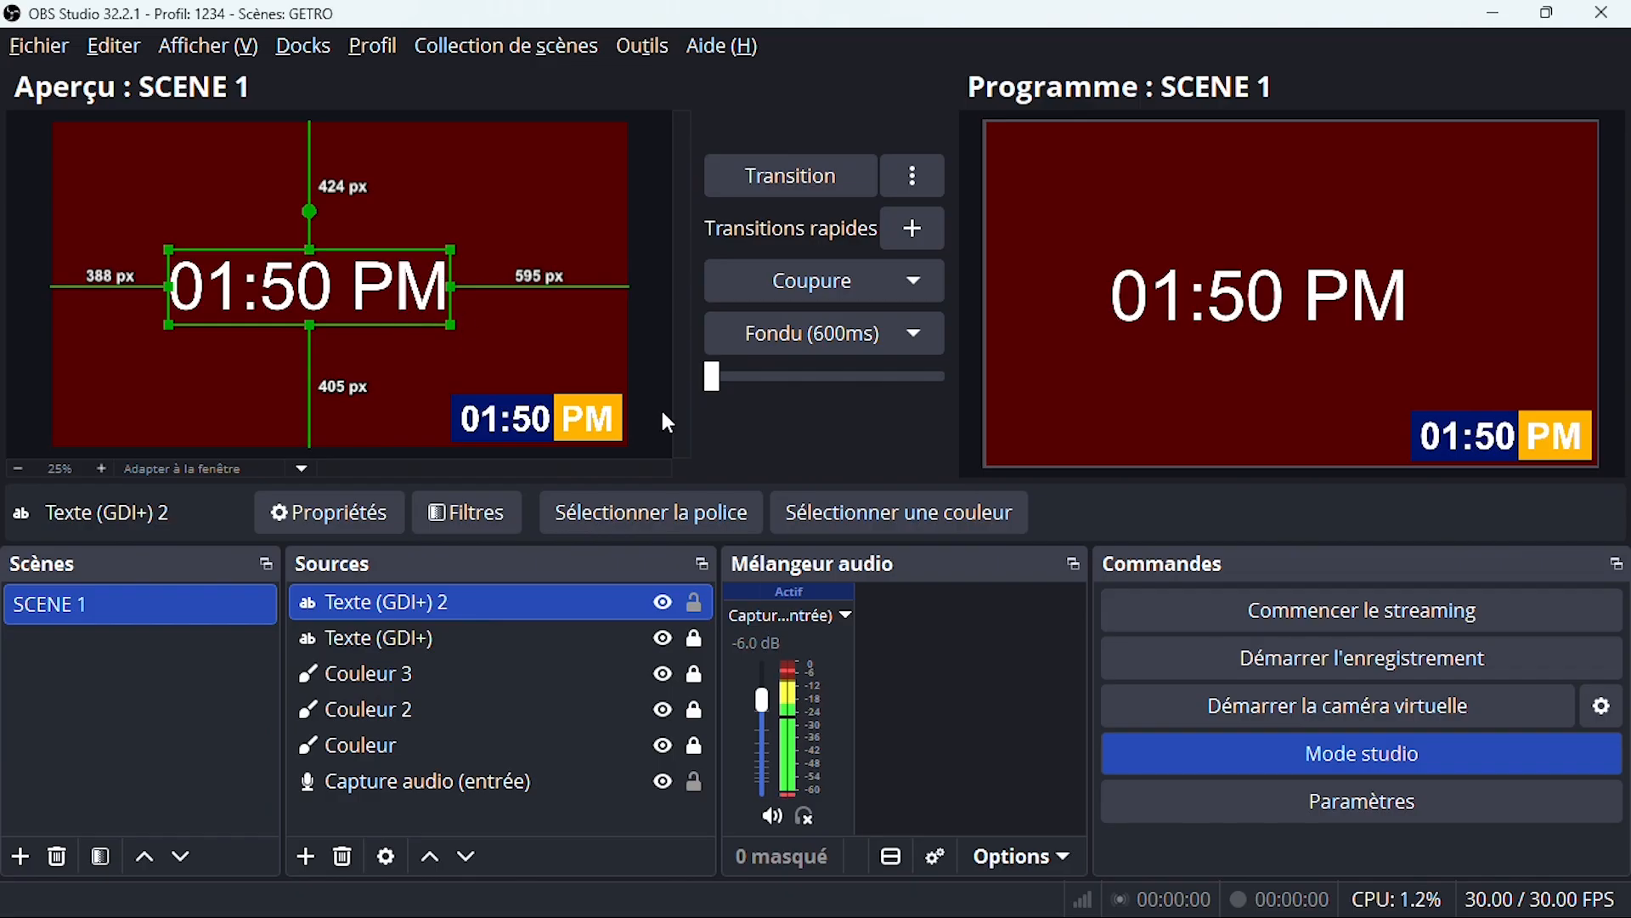
{"action": "left_click", "coordinate": [1493, 13]}
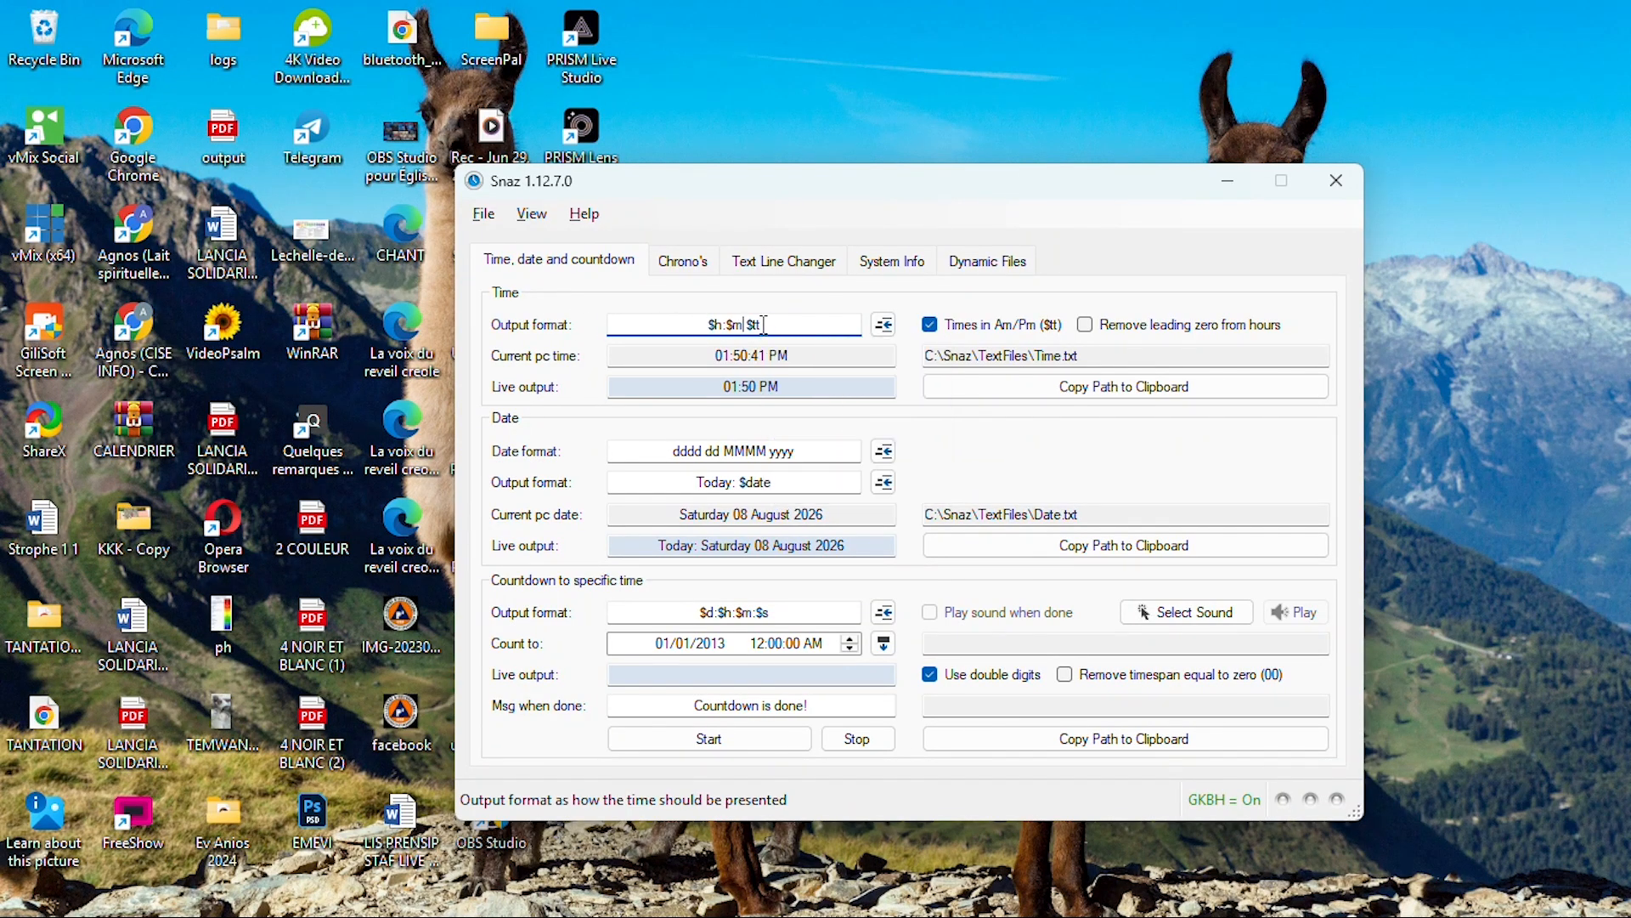
Step: Remove $tt from Snaz's time output format, leaving $h:$m, and check the text in OBS Studio
{"action": "key", "text": "BackSpace"}
{"action": "key", "text": "BackSpace"}
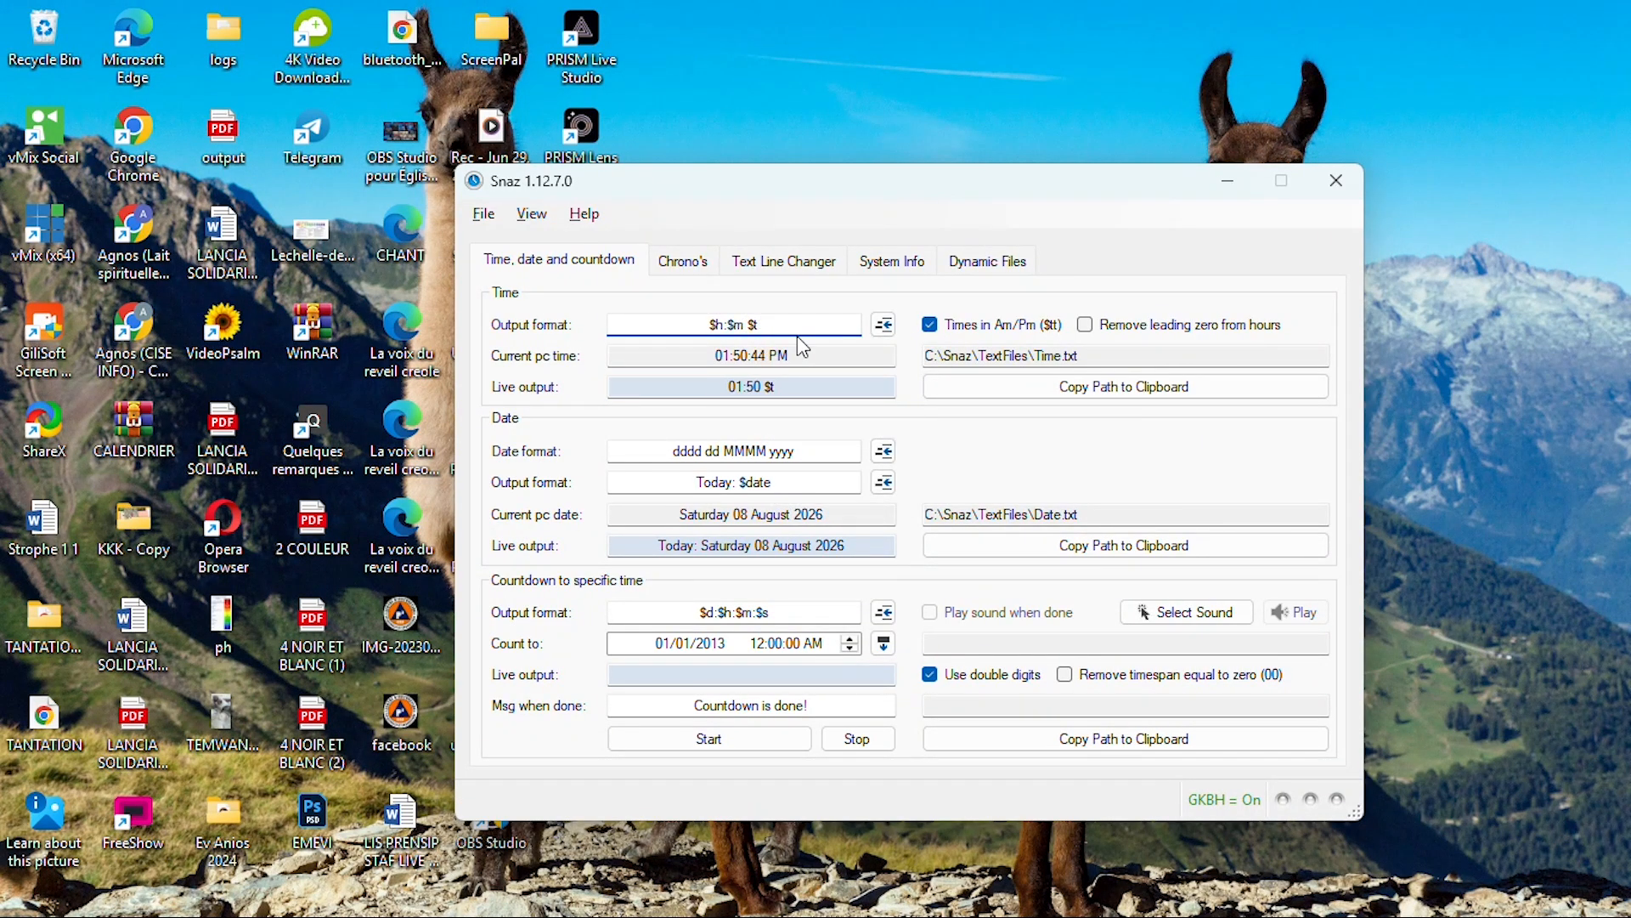
{"action": "key", "text": "BackSpace"}
{"action": "key", "text": "BackSpace"}
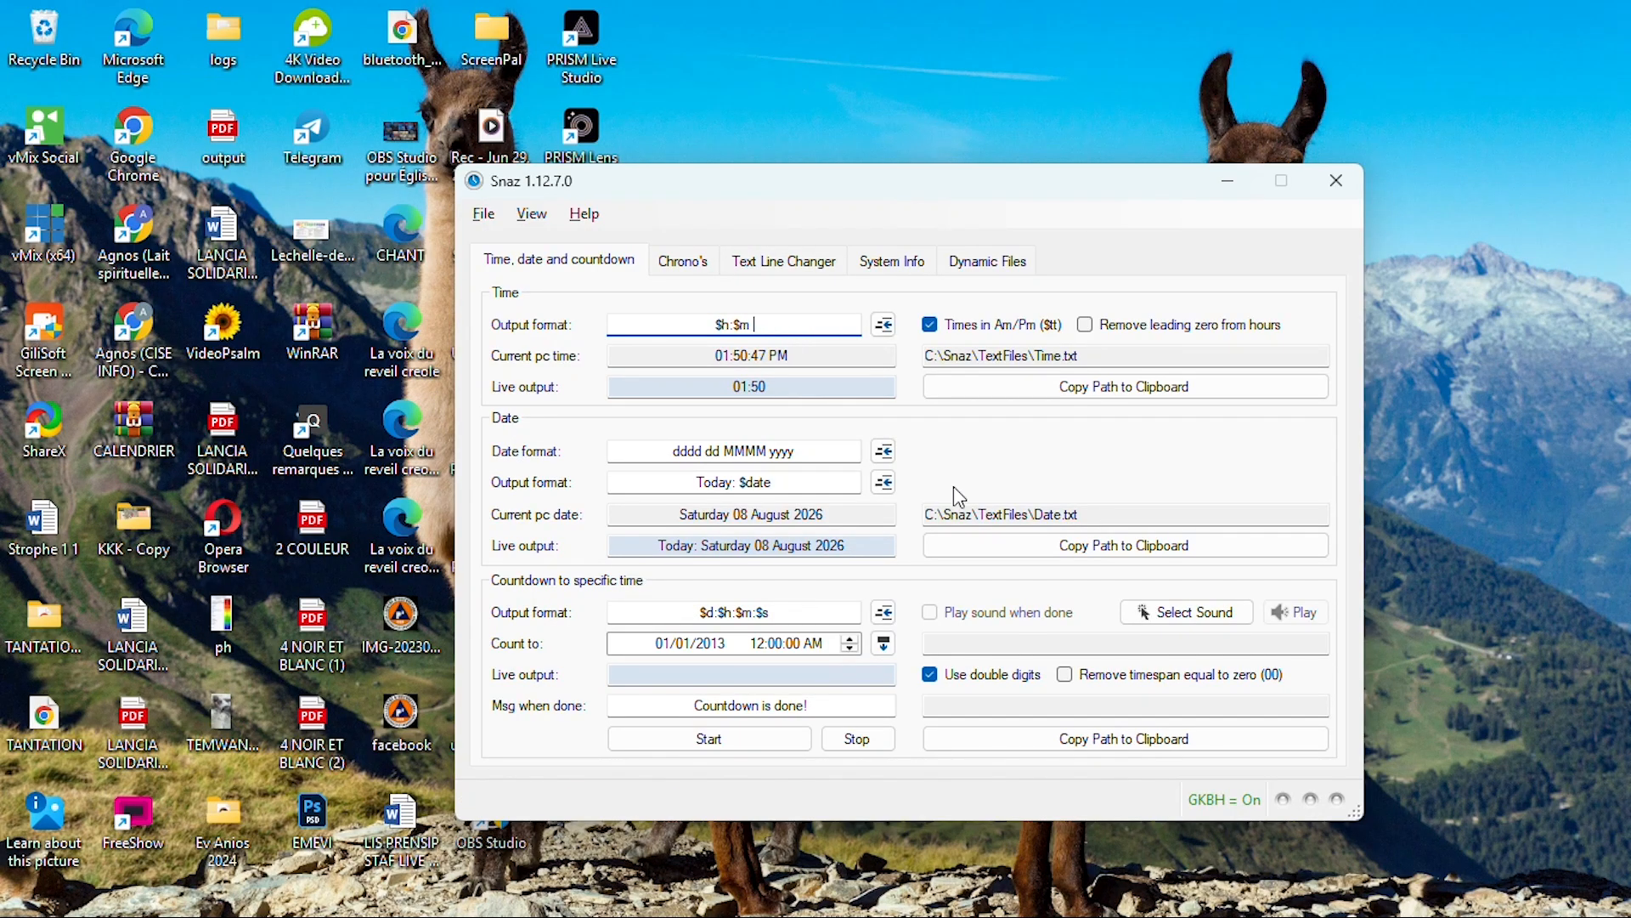
{"action": "left_click", "coordinate": [626, 896]}
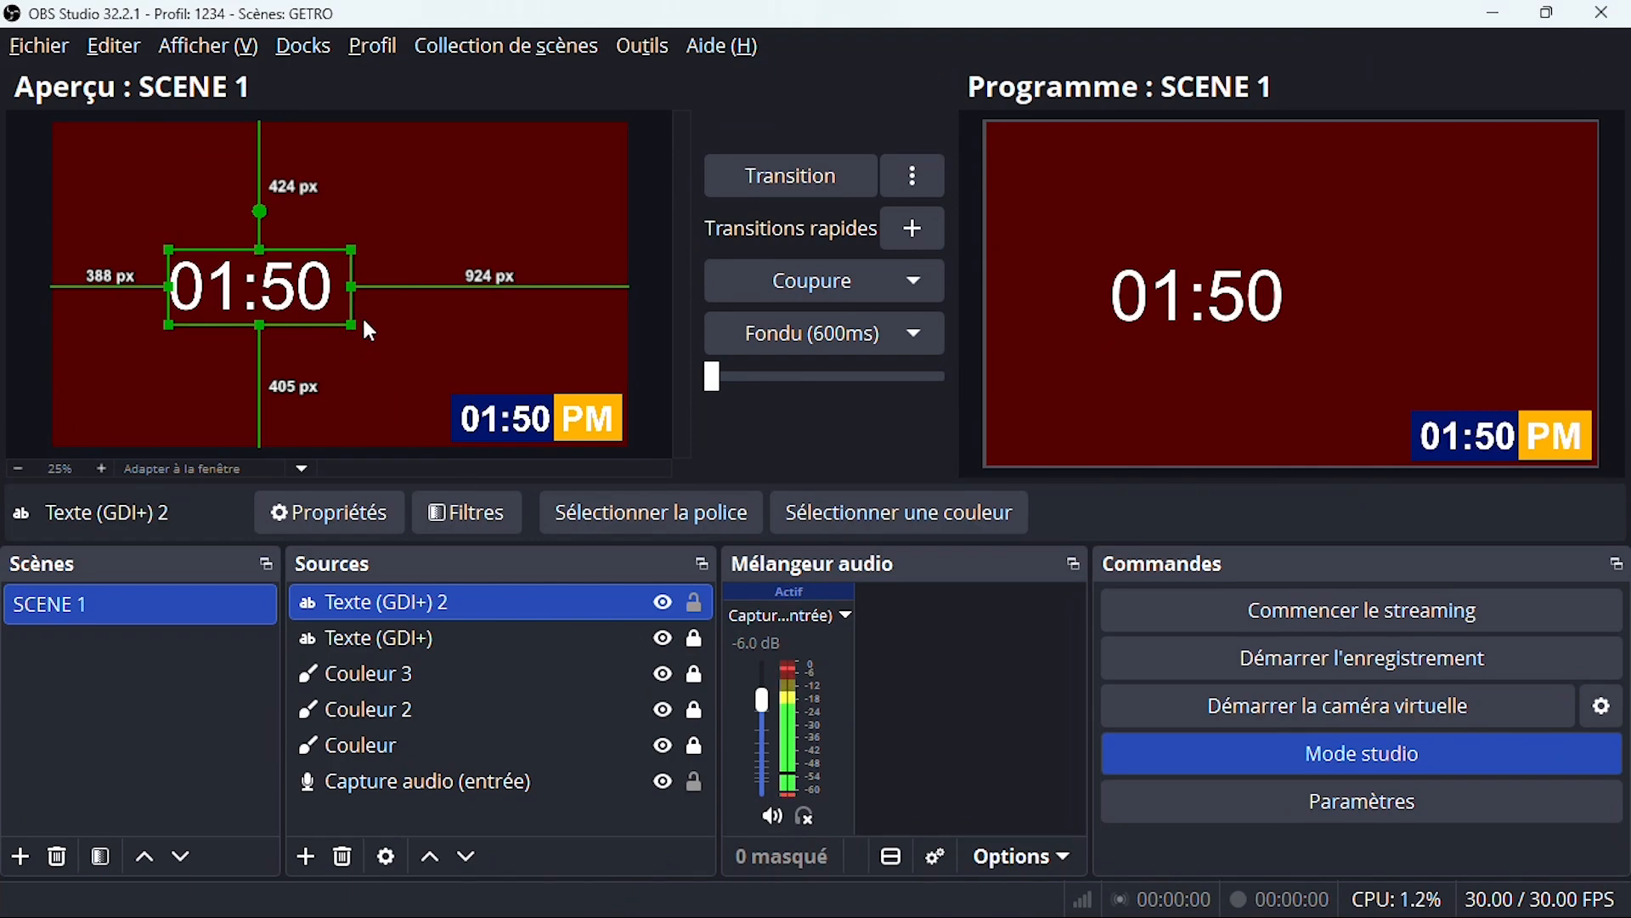
{"action": "left_click_drag", "start_coordinate": [323, 283], "coordinate": [326, 283]}
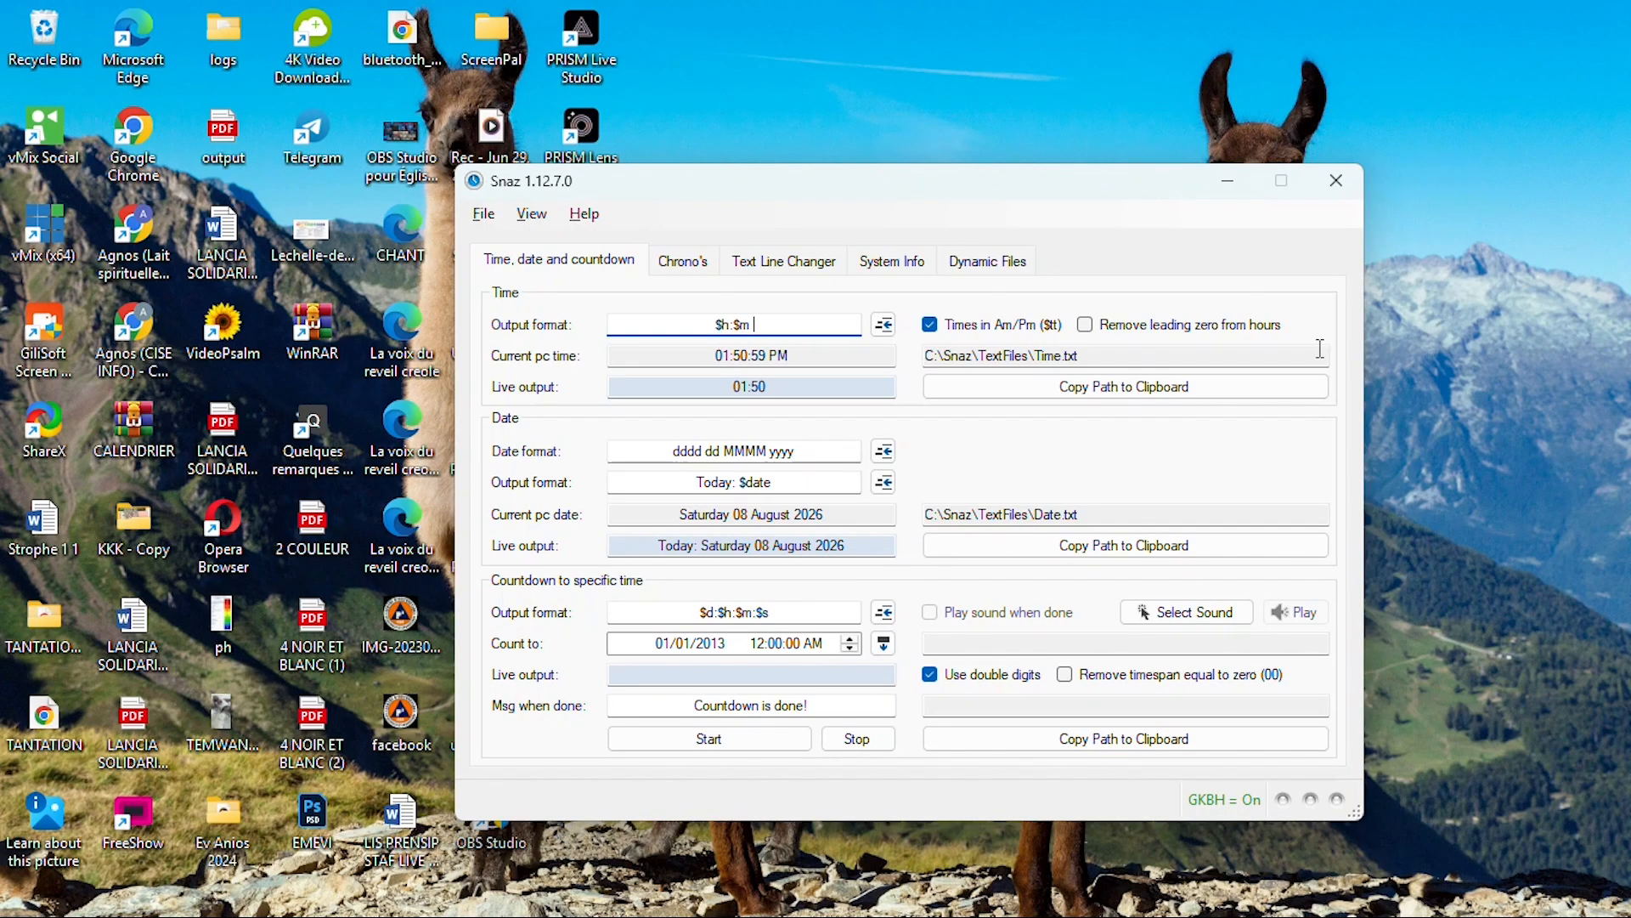
Step: Reset Snaz's time output format to its default with seconds and AM/PM, and switch back to OBS Studio
{"action": "left_click", "coordinate": [889, 322]}
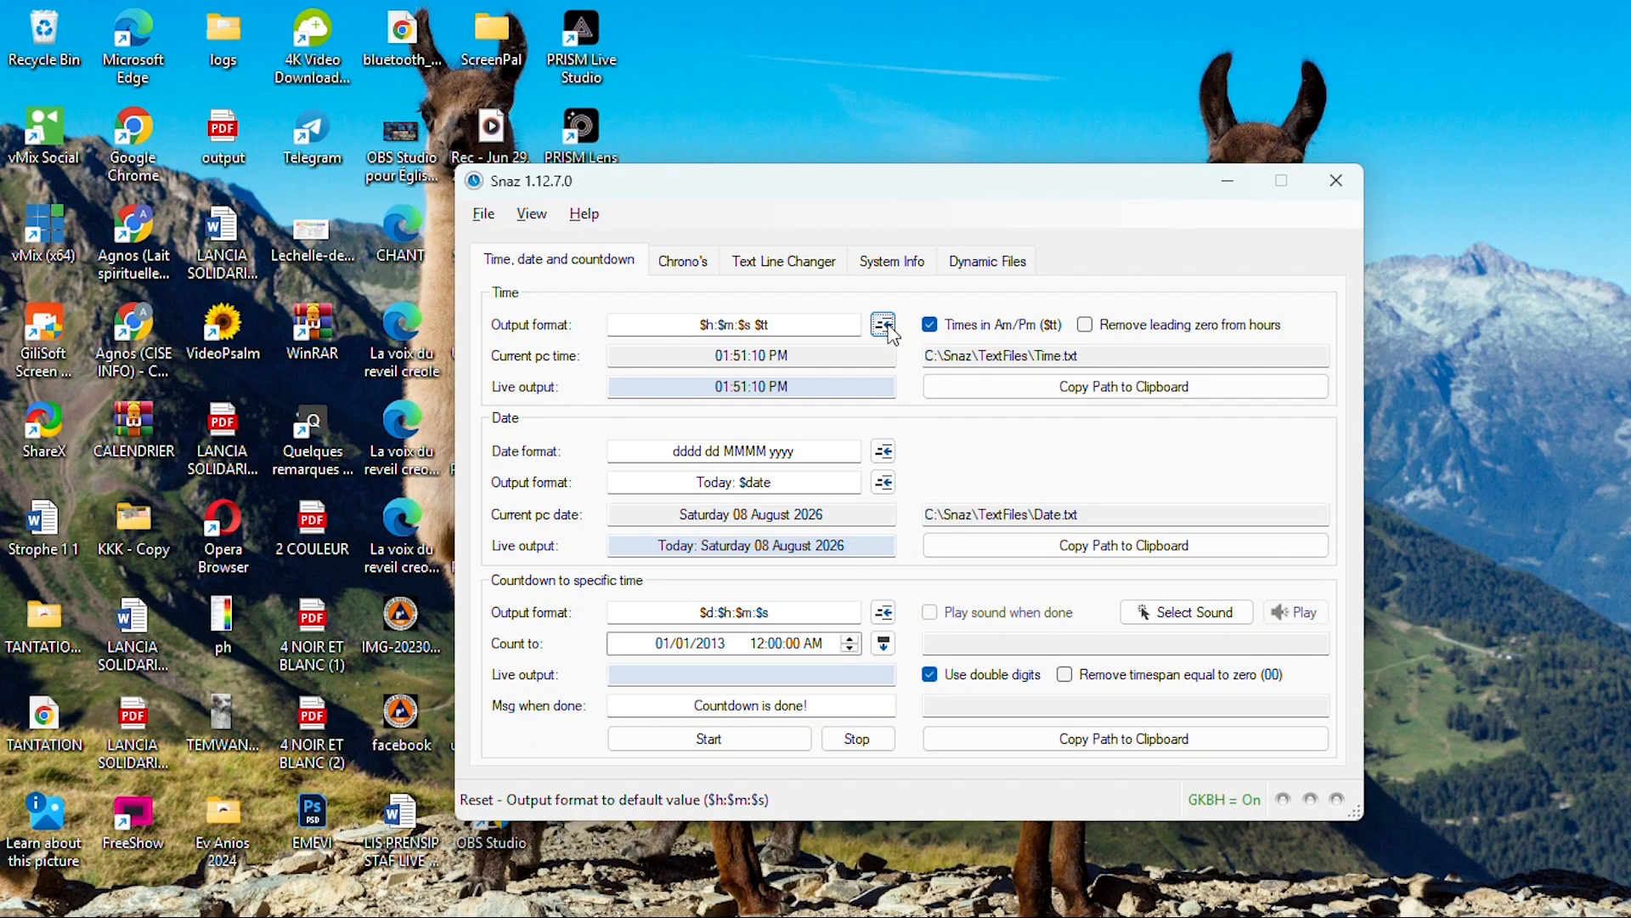
{"action": "mouse_move", "coordinate": [712, 900]}
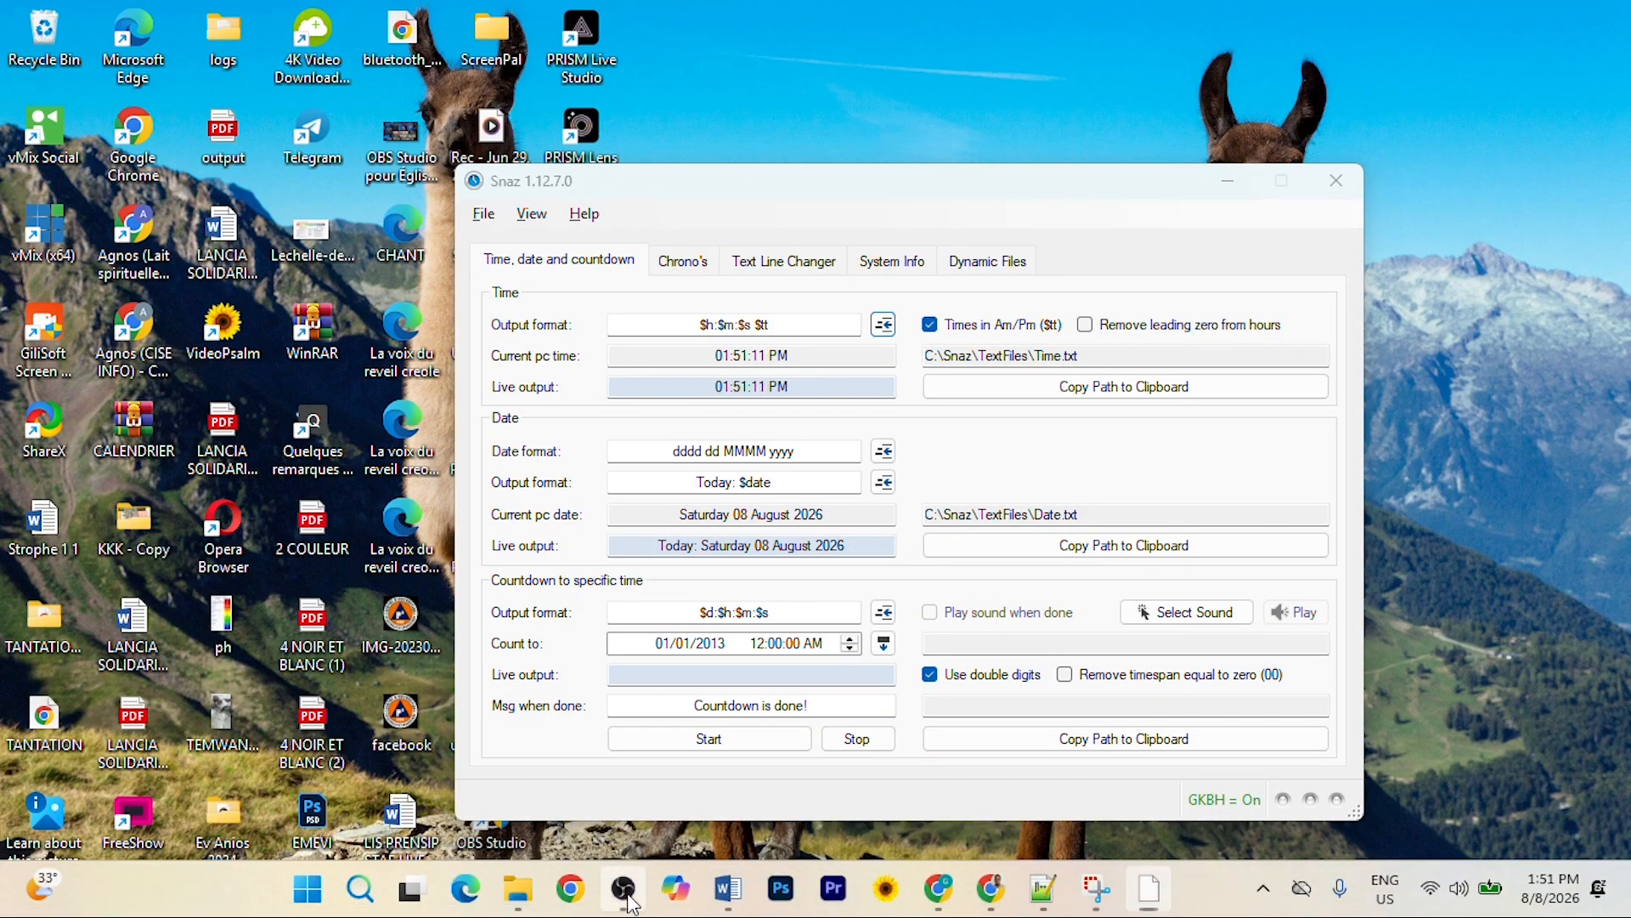
{"action": "left_click", "coordinate": [622, 888]}
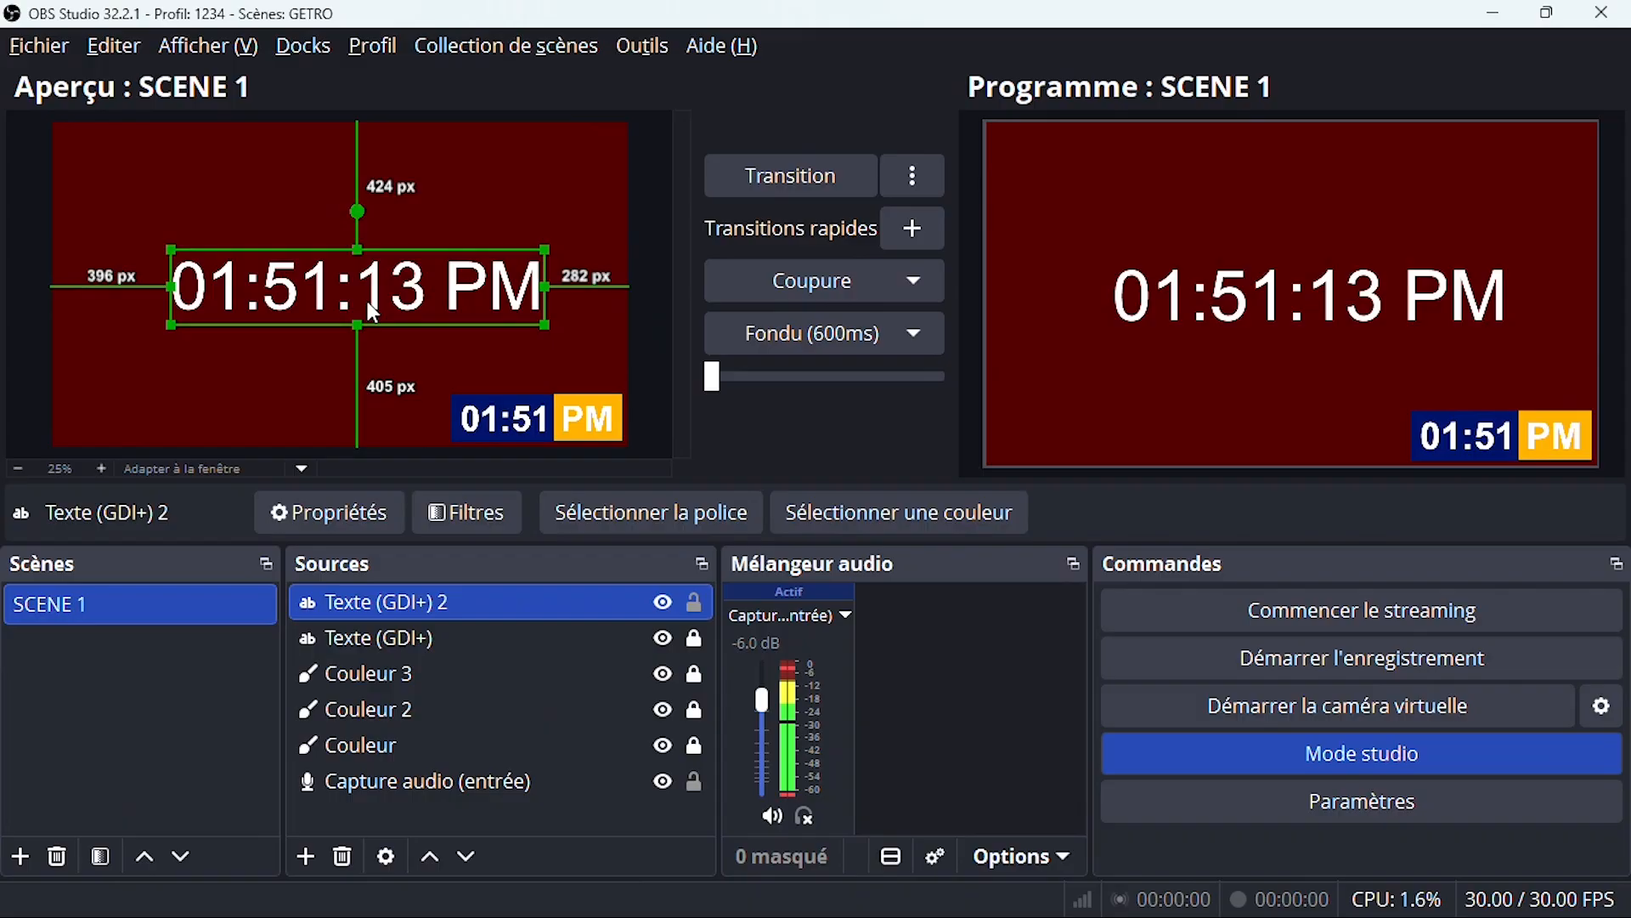